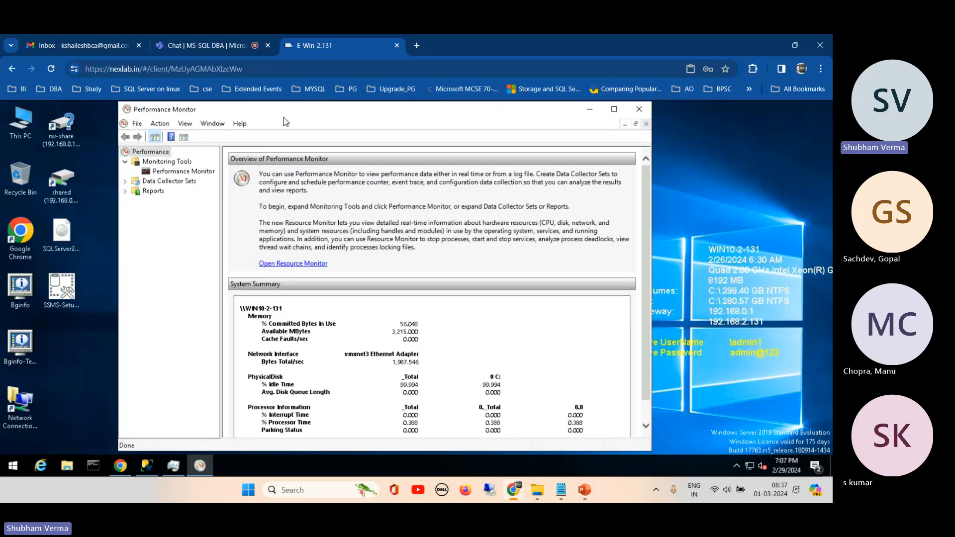
# - Maximize the window and open the live Performance Monitor graph under Monitoring Tools
pyautogui.click(615, 109)
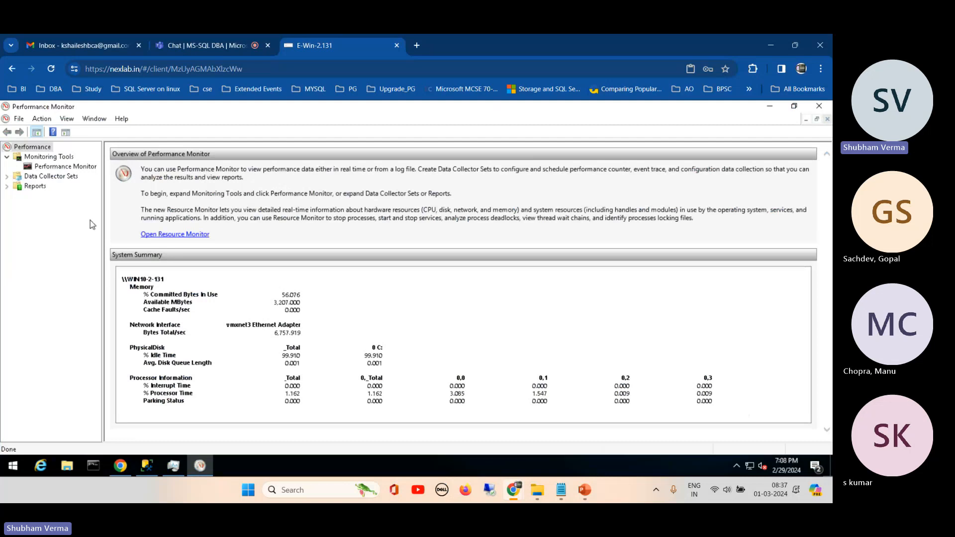
pyautogui.click(60, 170)
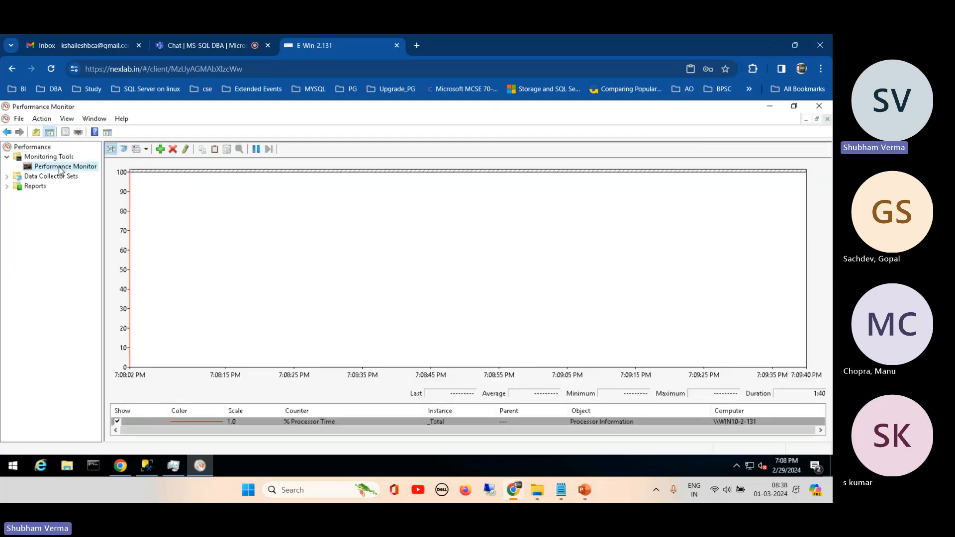
# - Add the Buffer cache hit ratio counter from MSSQL$DR_DEMO:Buffer Manager to the list of counters for the graph
pyautogui.click(160, 151)
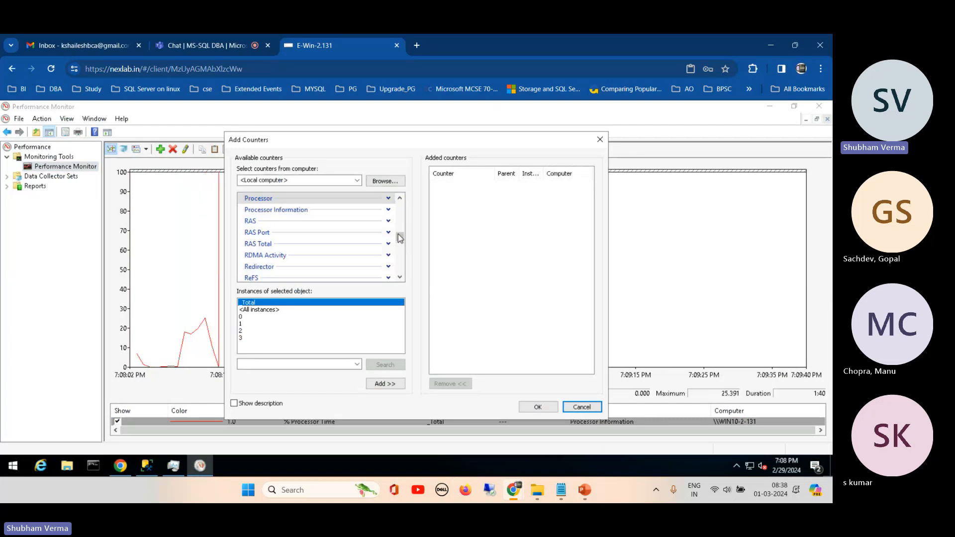
pyautogui.moveTo(400, 237)
pyautogui.mouseDown()
pyautogui.moveTo(401, 219)
pyautogui.moveTo(397, 233)
pyautogui.mouseUp()
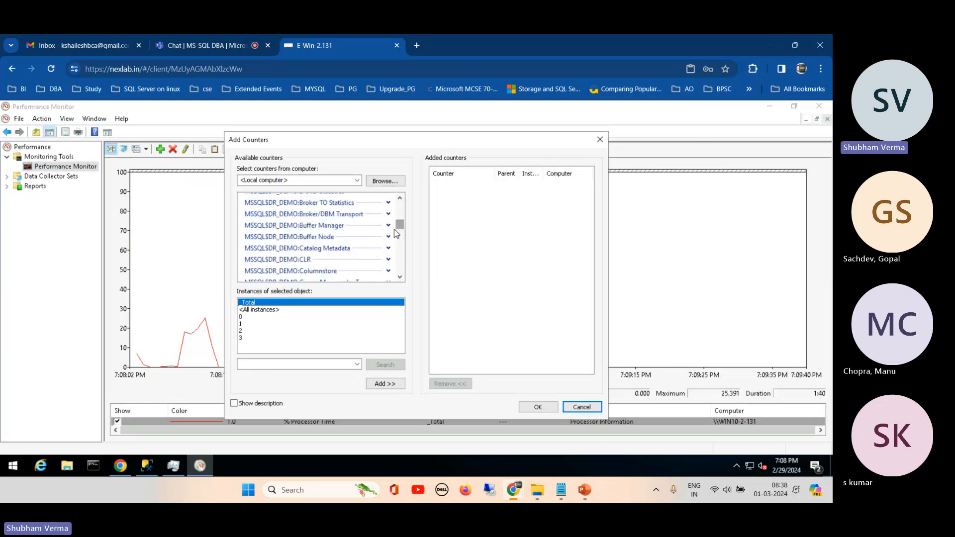
pyautogui.click(389, 226)
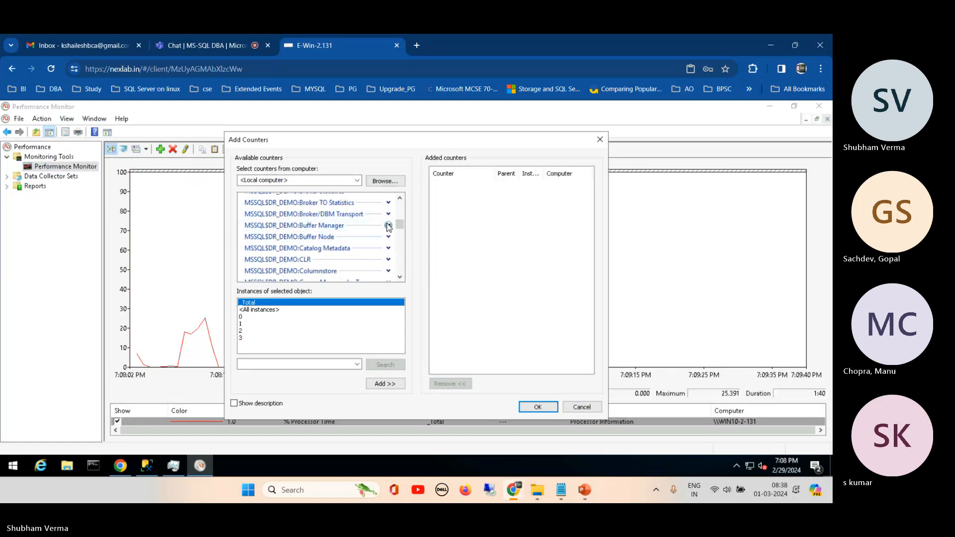
pyautogui.click(400, 277)
pyautogui.click(400, 277)
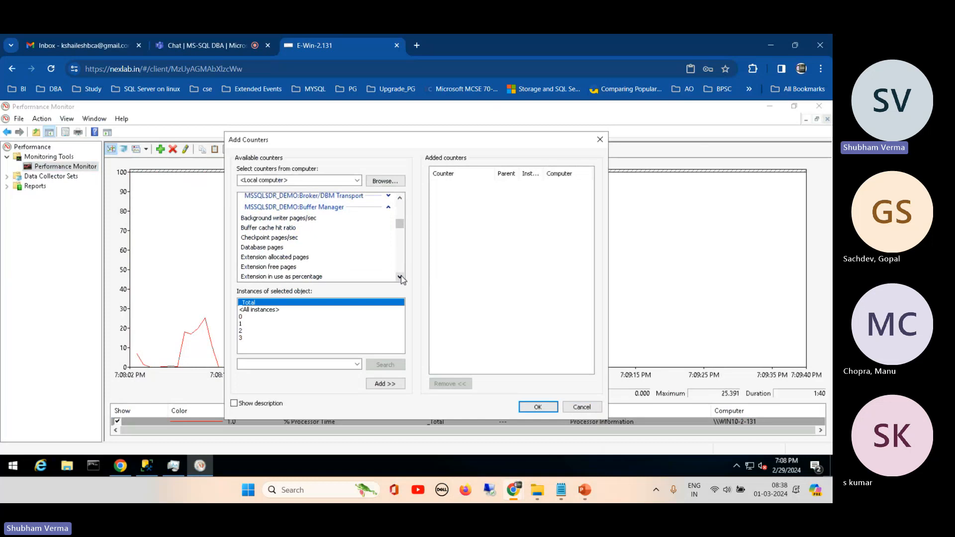
pyautogui.click(266, 232)
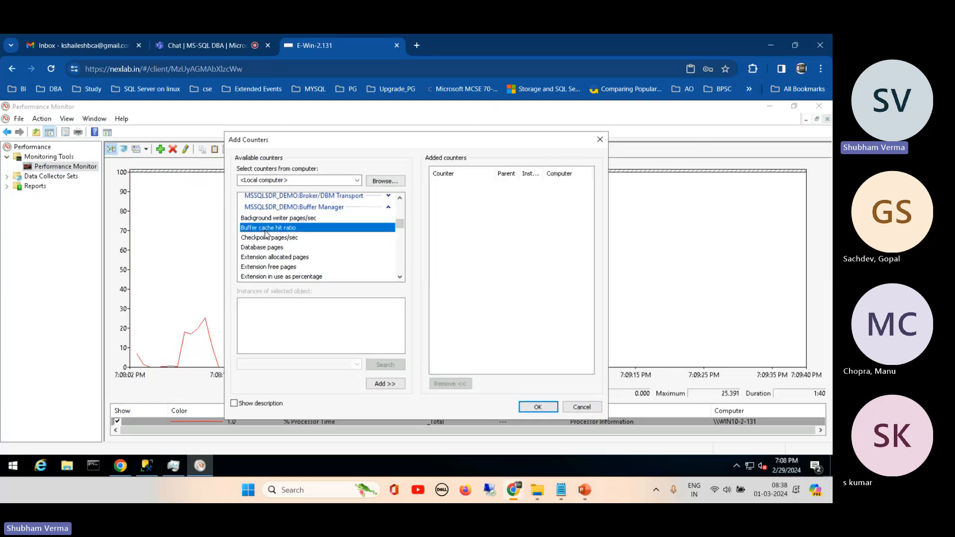
pyautogui.click(384, 385)
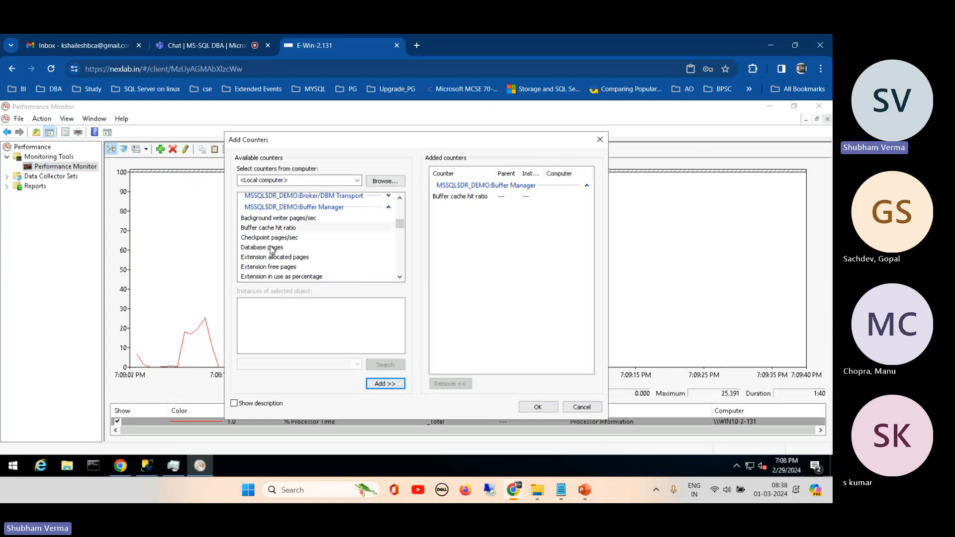
# - Add the Page life expectancy counter from MSSQL$DR_DEMO:Buffer Manager as well and apply the selected counters to the graph
pyautogui.click(400, 277)
pyautogui.click(399, 277)
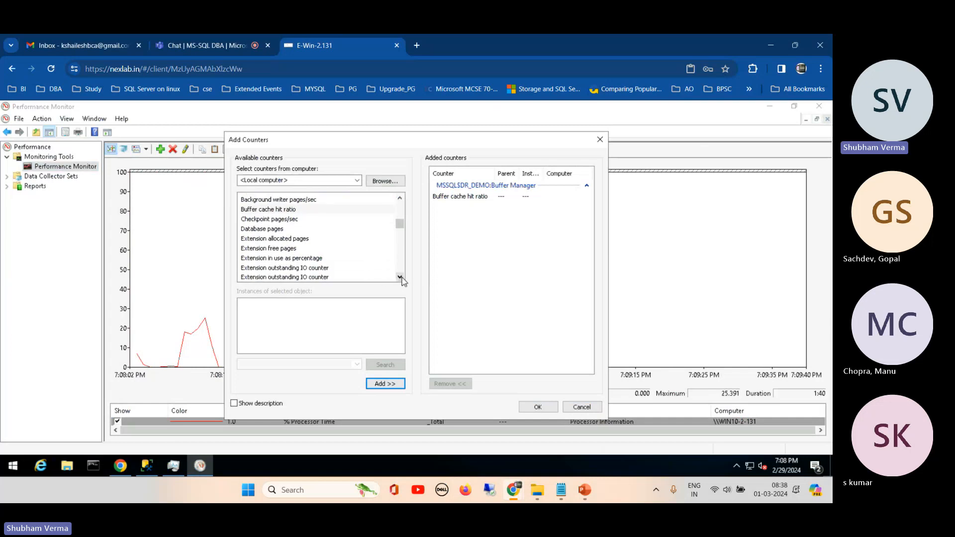
pyautogui.click(400, 277)
pyautogui.click(400, 277)
pyautogui.click(400, 277)
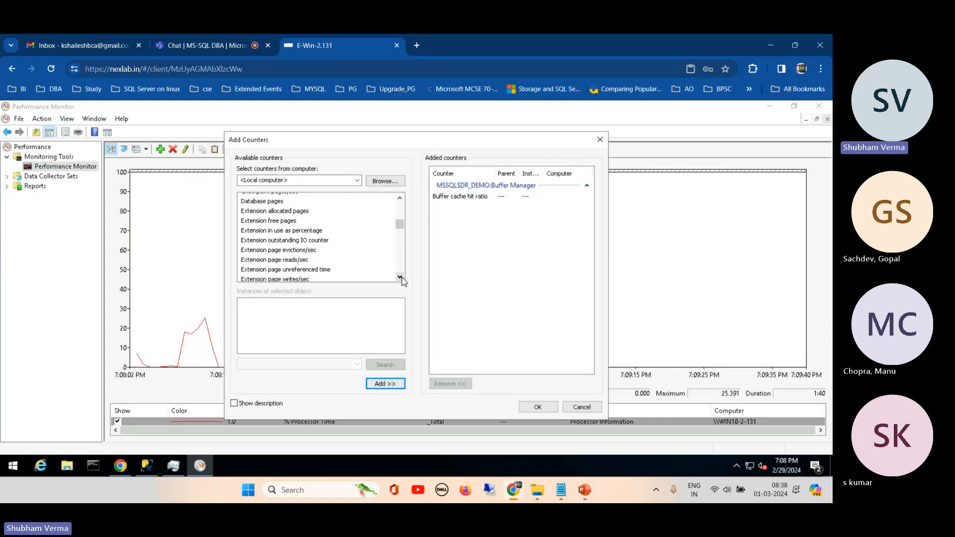
pyautogui.click(400, 277)
pyautogui.click(399, 277)
pyautogui.click(399, 277)
pyautogui.click(399, 278)
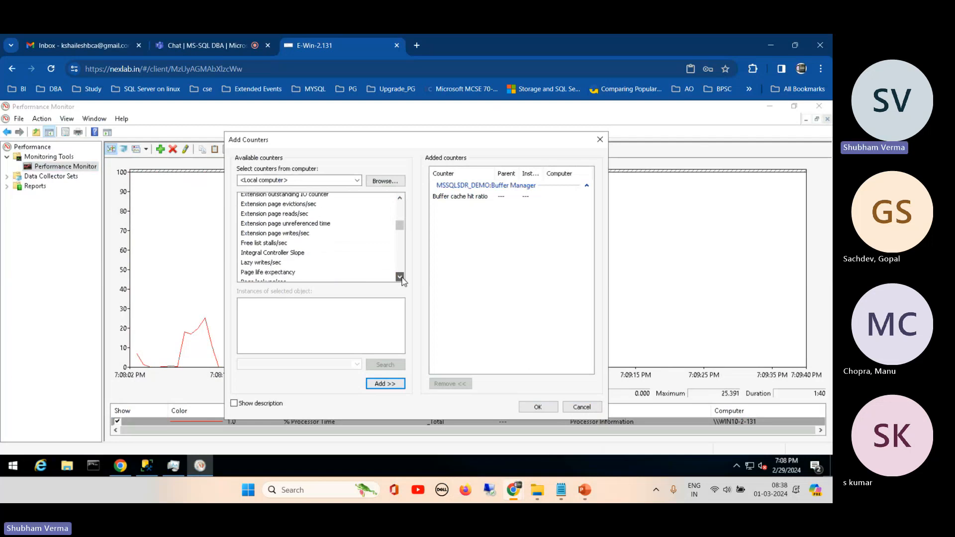
pyautogui.click(400, 277)
pyautogui.click(264, 256)
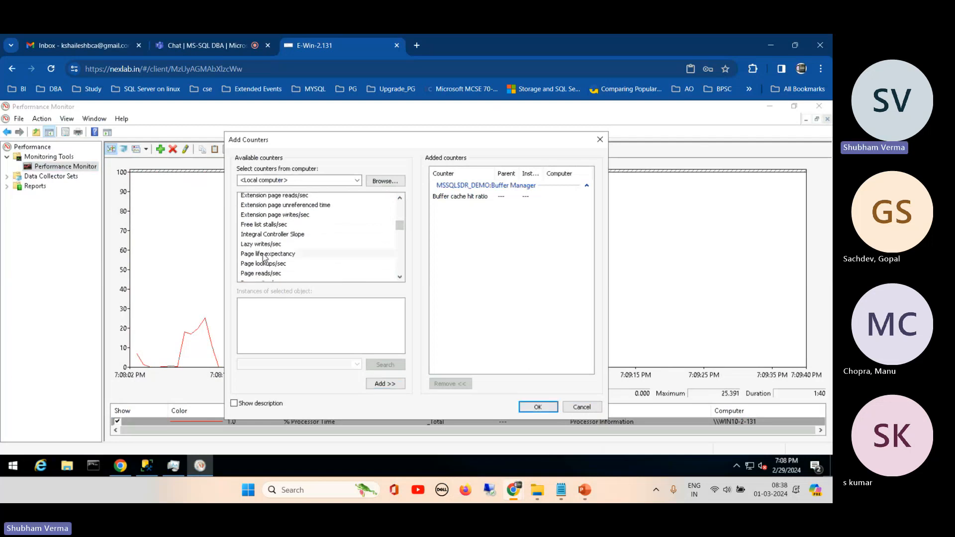
pyautogui.click(264, 256)
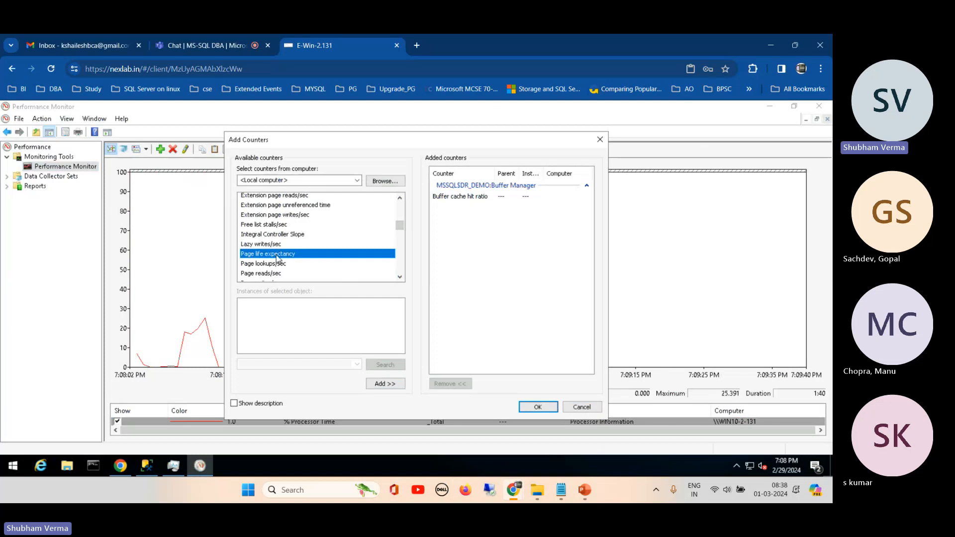
pyautogui.click(378, 384)
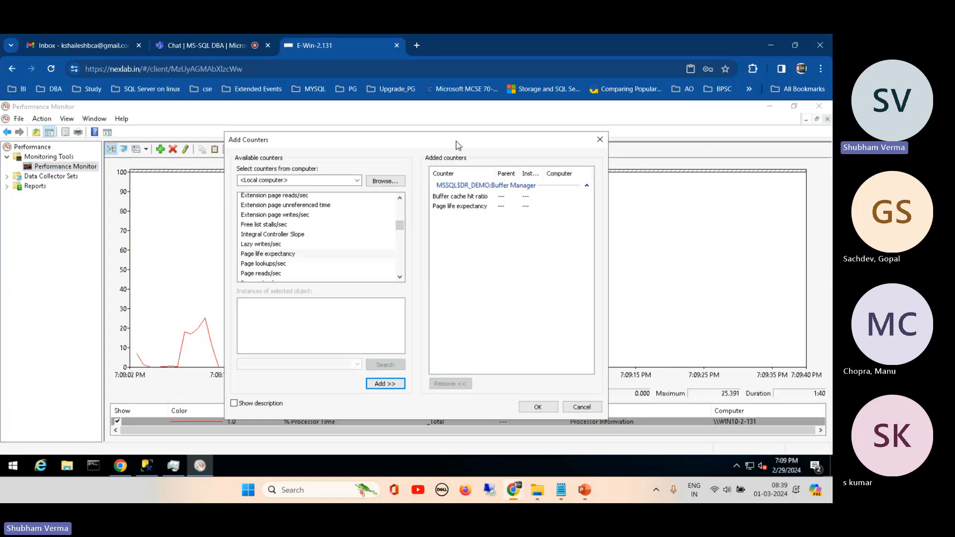
pyautogui.moveTo(458, 145); pyautogui.dragTo(434, 149)
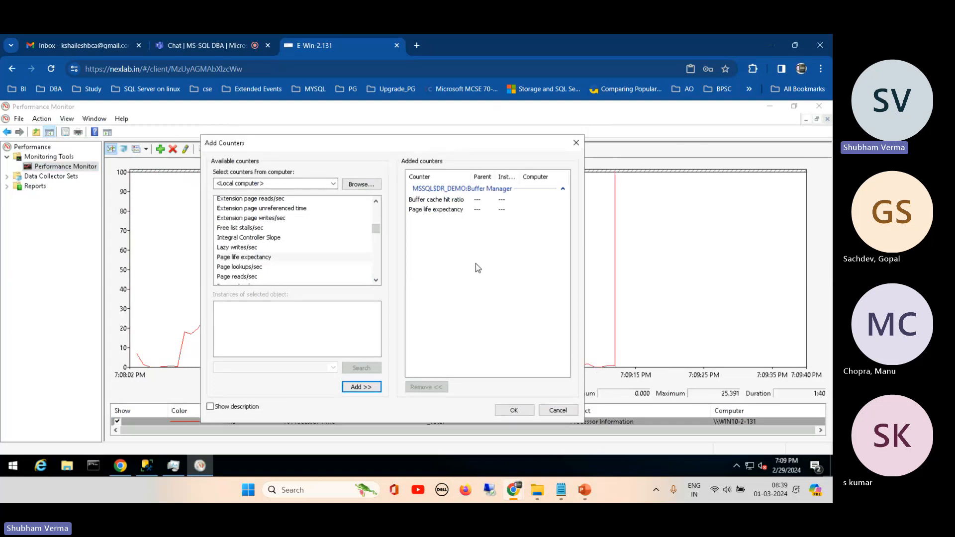
pyautogui.click(510, 410)
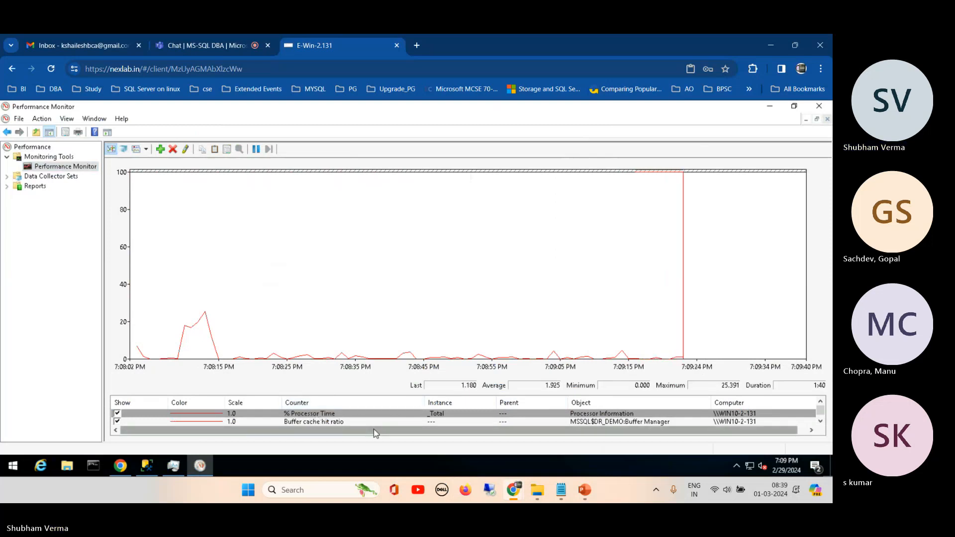
# - Change the line color of the Page life expectancy counter to yellow
pyautogui.click(820, 422)
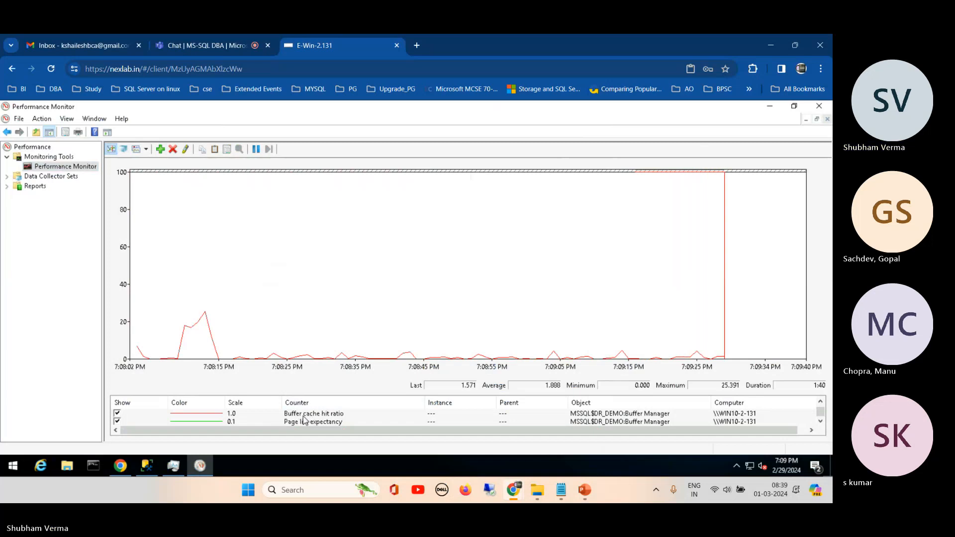
pyautogui.doubleClick(211, 422)
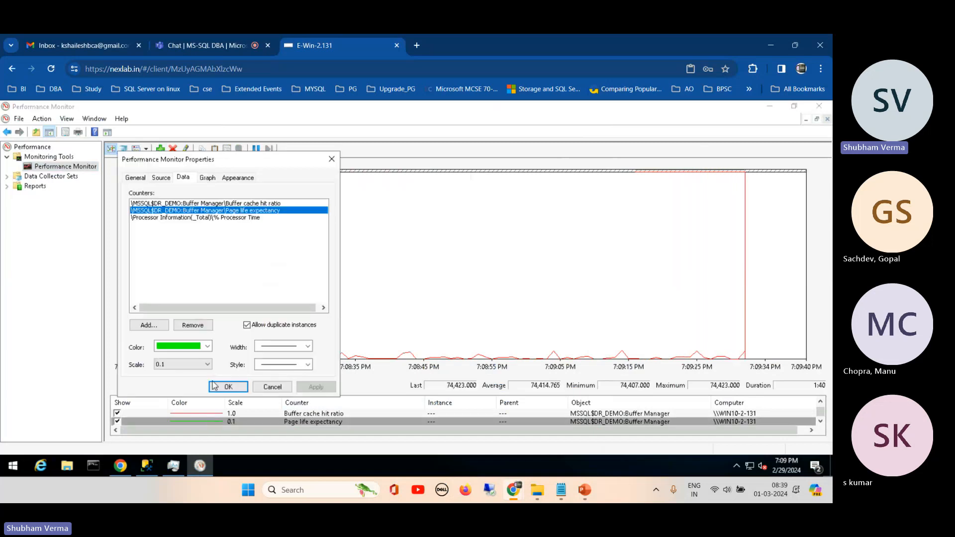
pyautogui.click(208, 347)
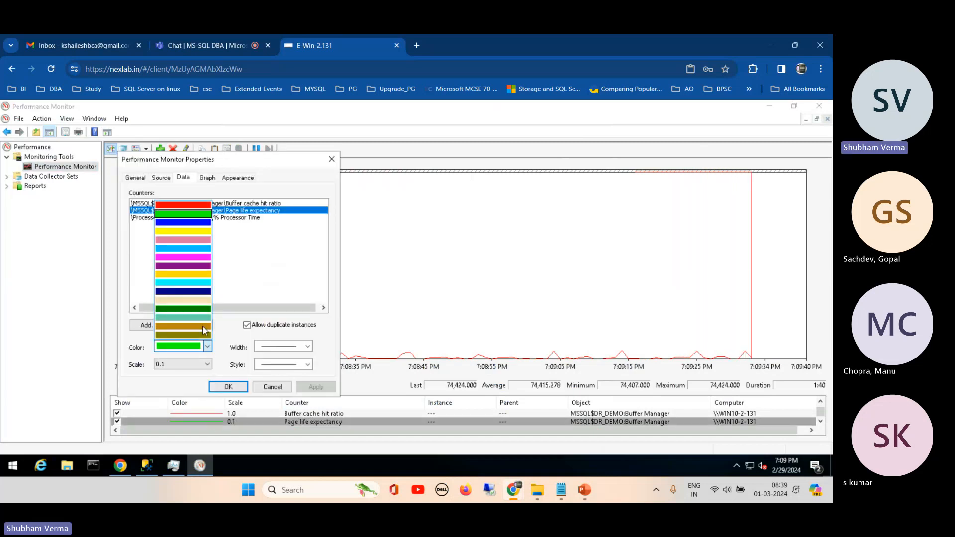
pyautogui.click(191, 238)
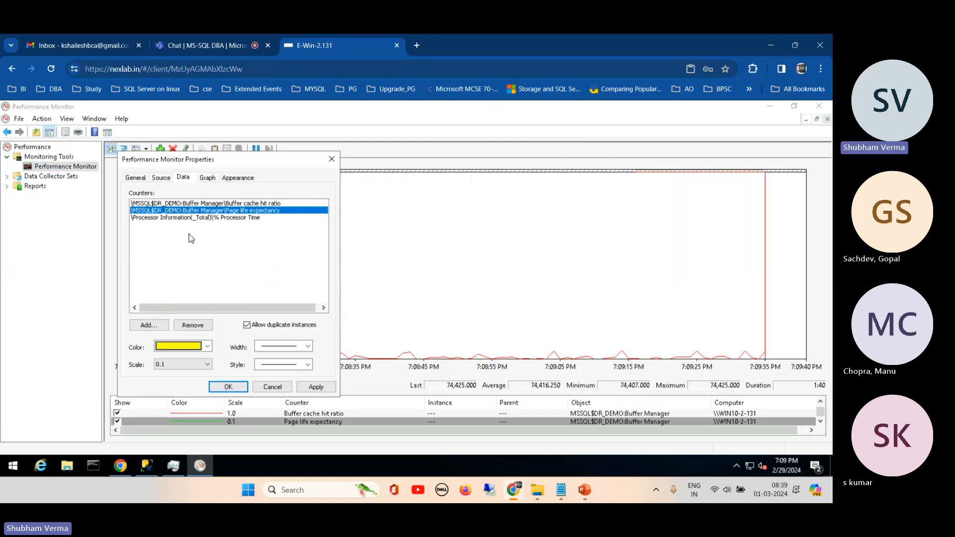
pyautogui.click(229, 387)
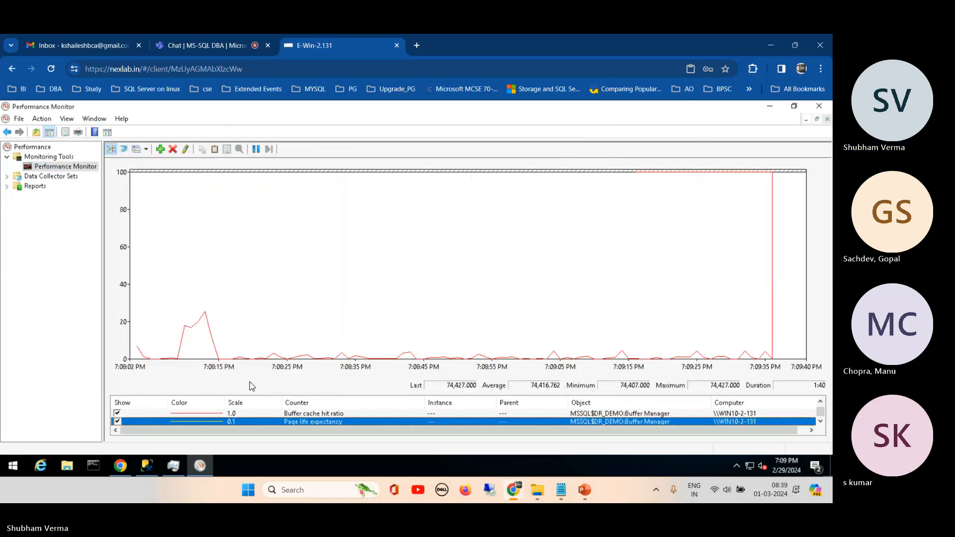
# - Check the line properties of the Buffer cache hit ratio counter and close them without changes
pyautogui.doubleClick(215, 415)
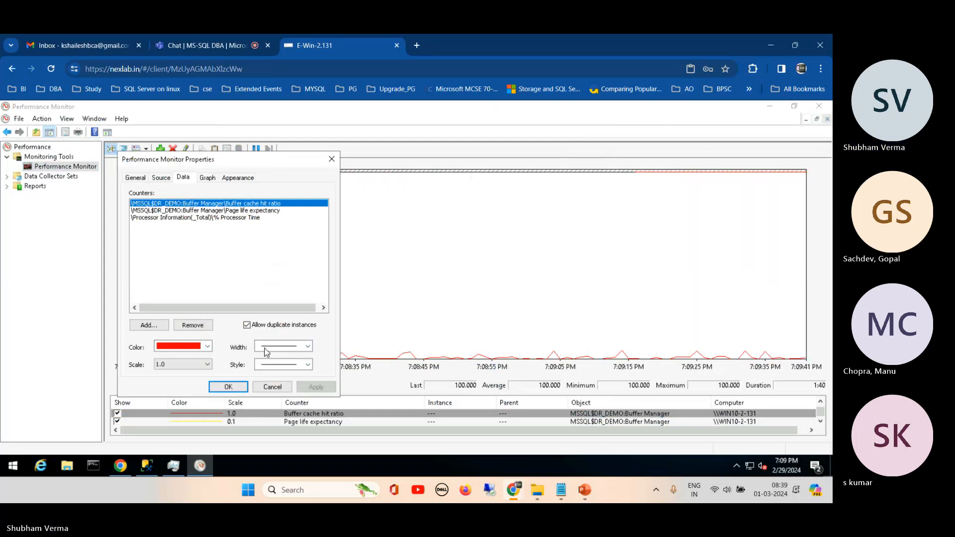
pyautogui.click(229, 387)
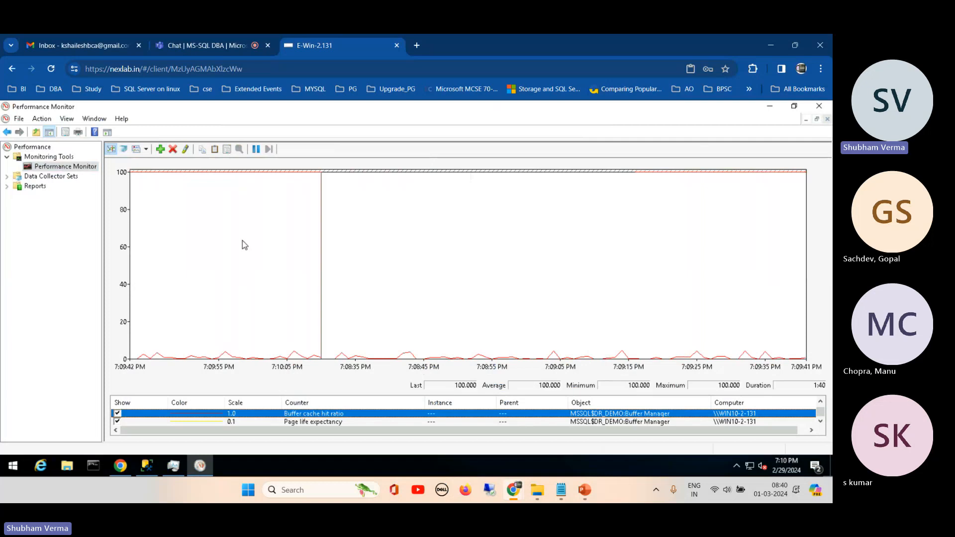
# - Expand Data Collector Sets in the navigation tree and check which commands it offers
pyautogui.click(7, 177)
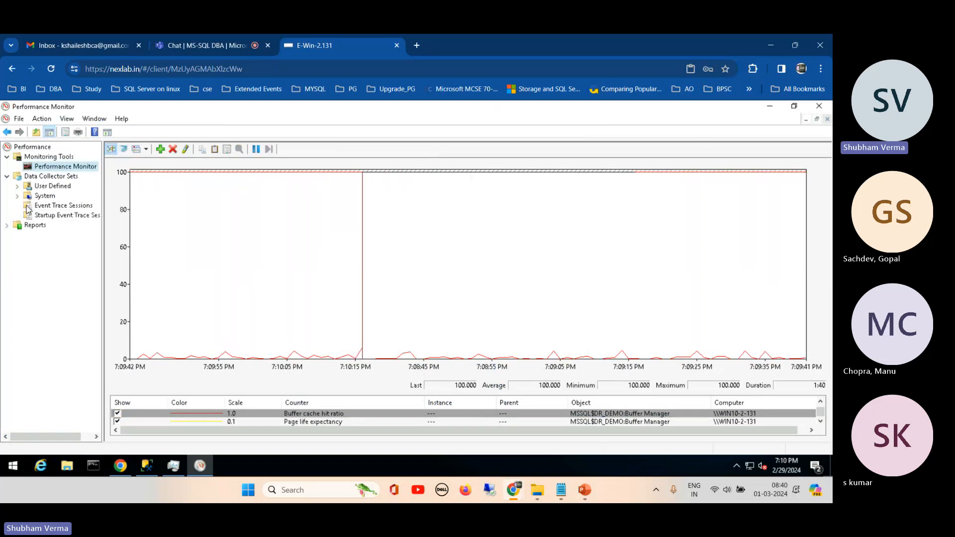
pyautogui.rightClick(73, 179)
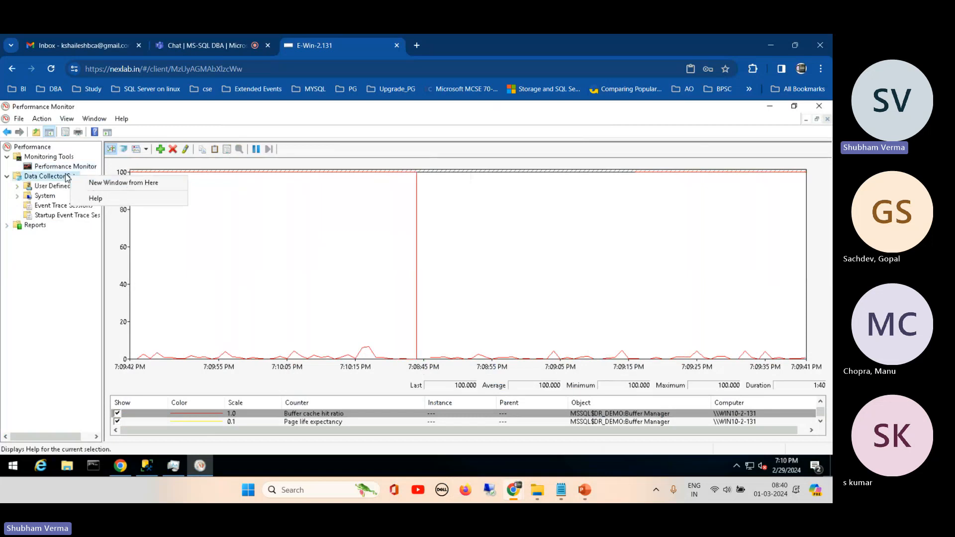
pyautogui.click(162, 151)
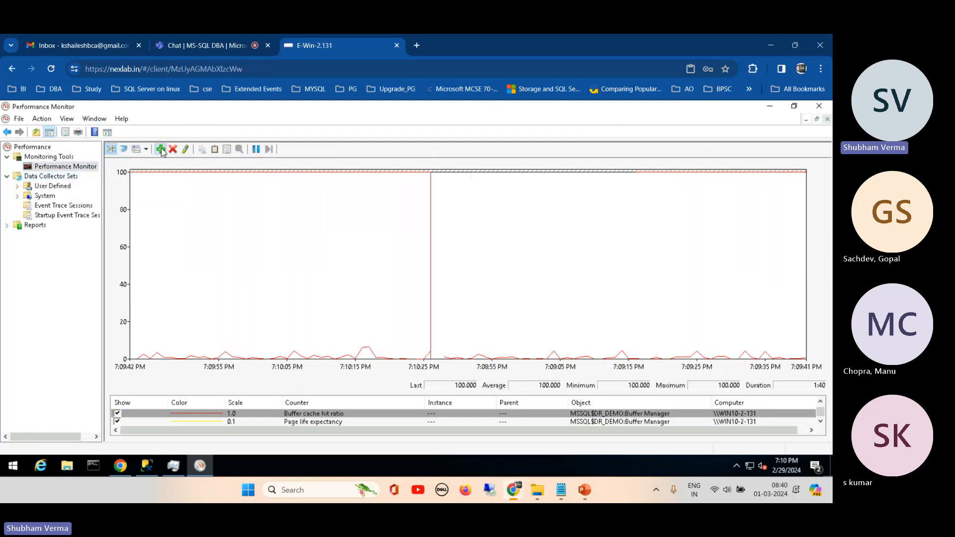
# - Browse the available counters for the local computer, expanding the Database object to examine its cache counters
pyautogui.click(161, 150)
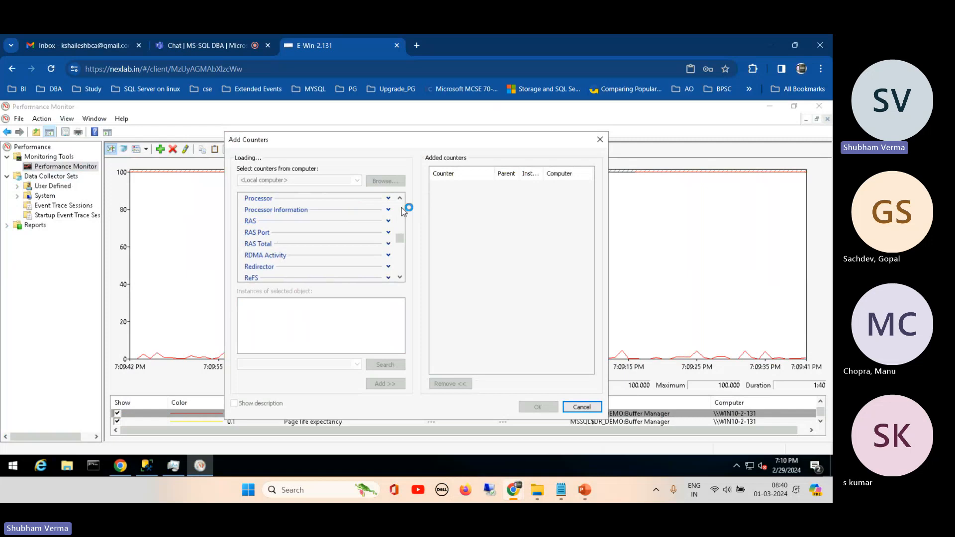
pyautogui.moveTo(400, 240); pyautogui.dragTo(402, 215)
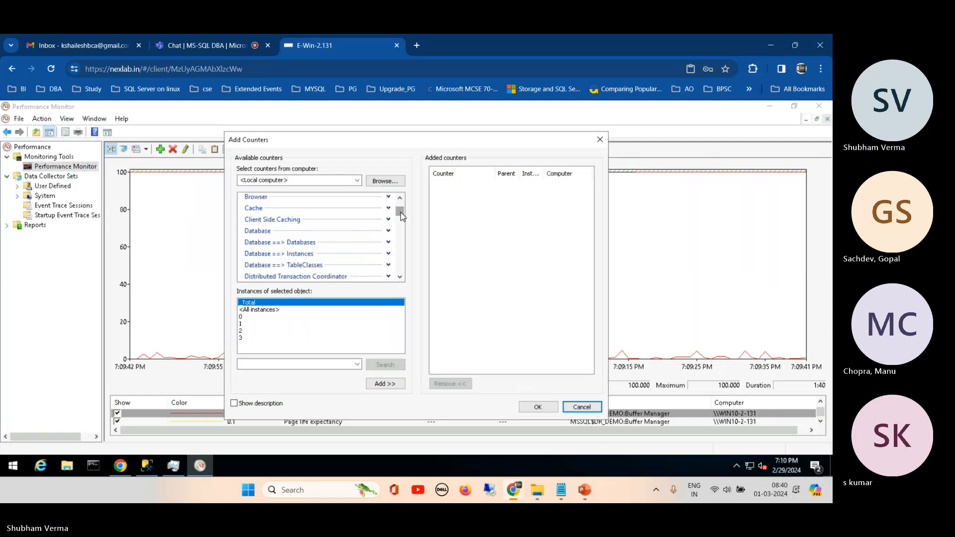
pyautogui.click(389, 232)
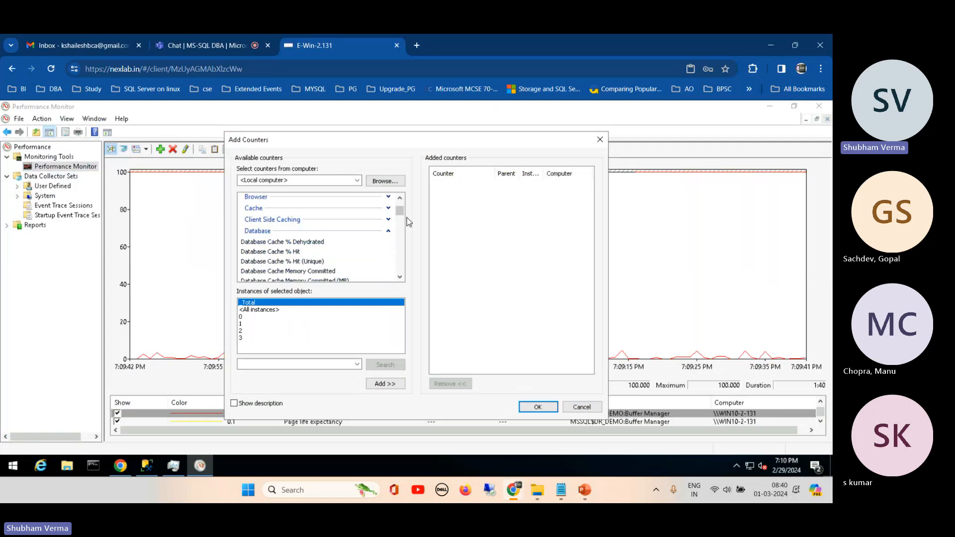
pyautogui.click(400, 277)
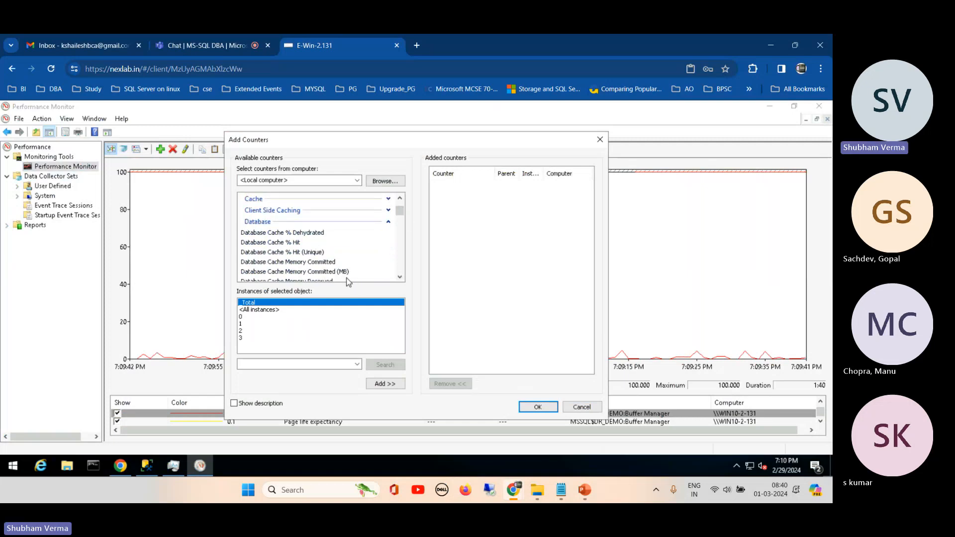
pyautogui.click(400, 277)
pyautogui.click(400, 278)
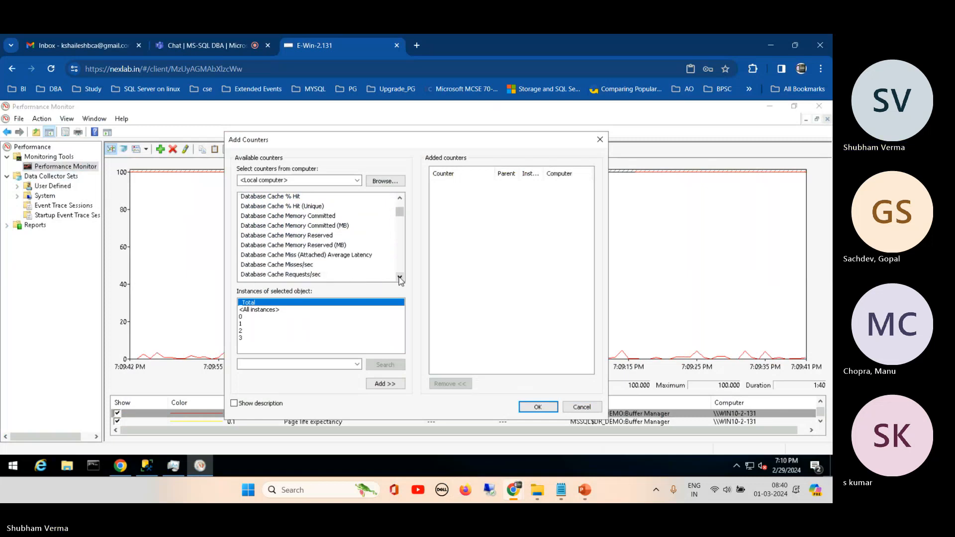
pyautogui.click(400, 278)
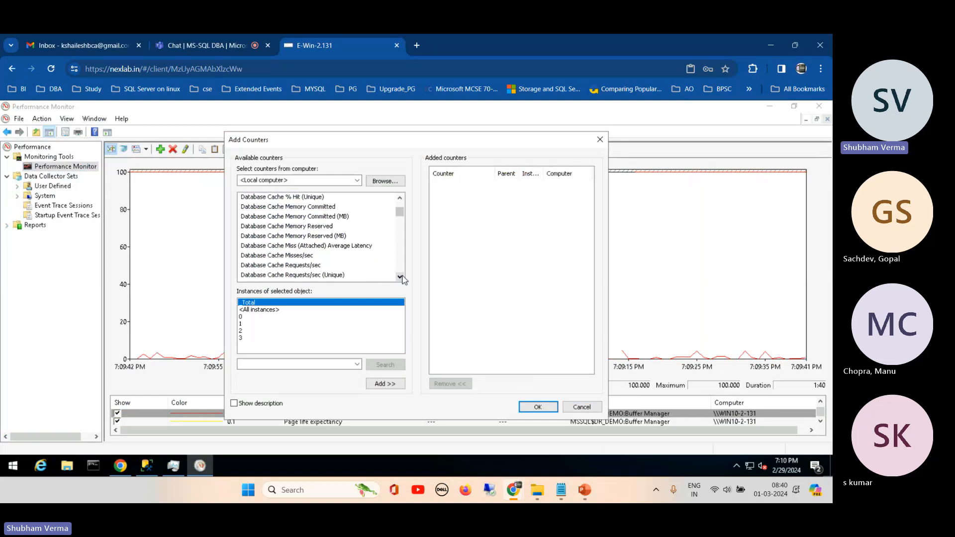
pyautogui.moveTo(401, 219); pyautogui.dragTo(402, 202)
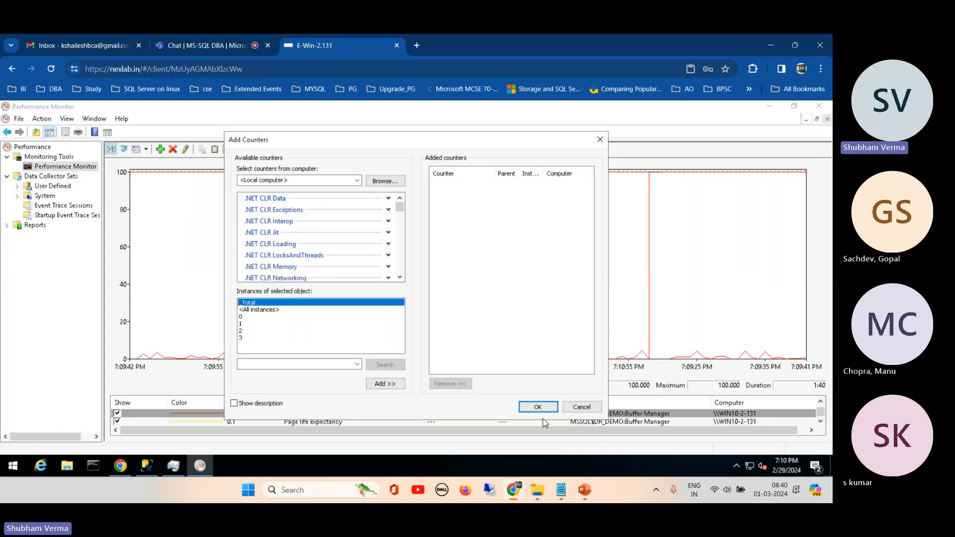
# - Reposition the Add Counters dialog and browse the available counters down to the MSSQL$DR_DEMO objects
pyautogui.moveTo(520, 490)
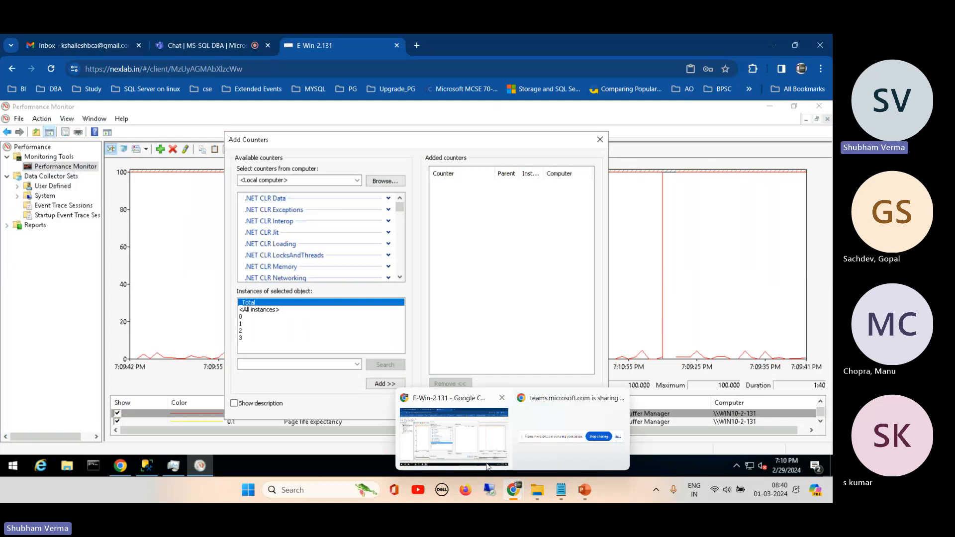
pyautogui.click(463, 427)
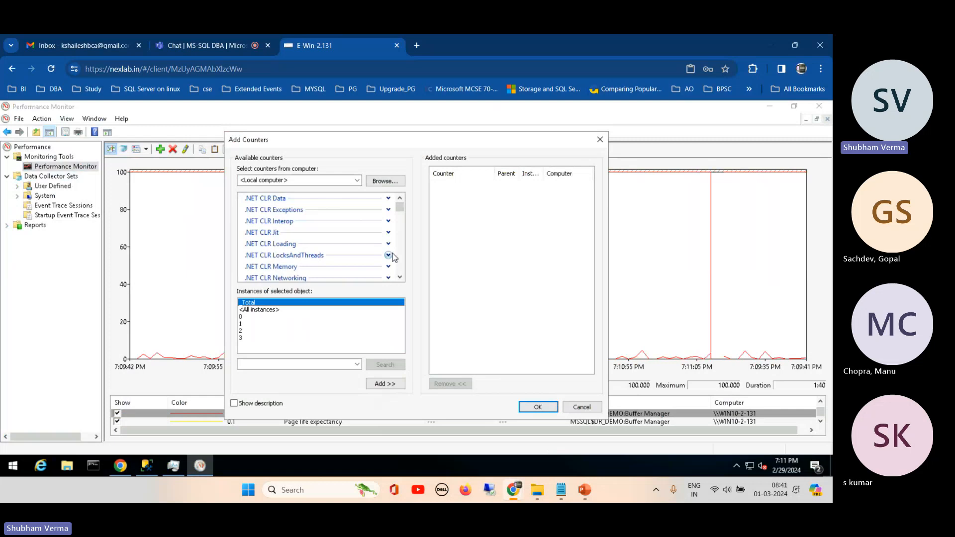
pyautogui.moveTo(404, 132); pyautogui.dragTo(492, 106)
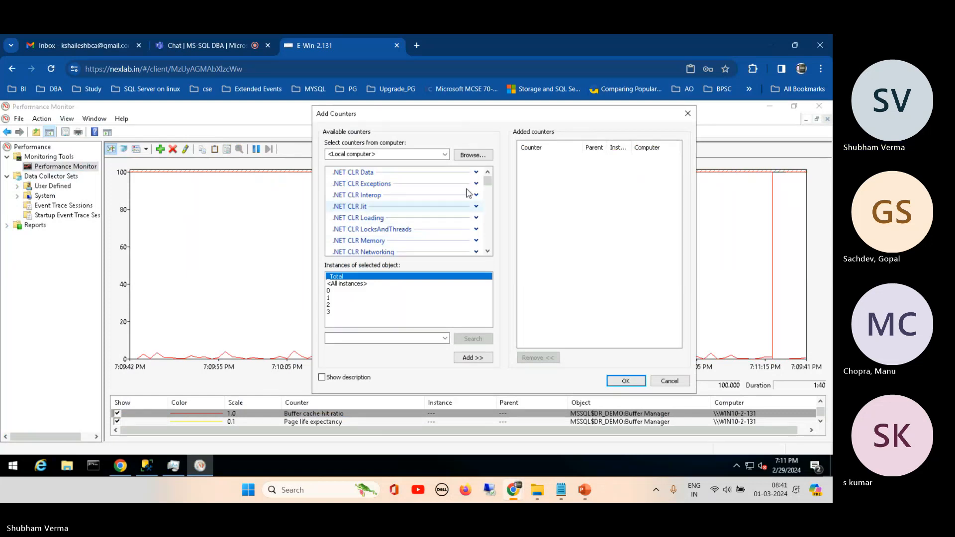
pyautogui.moveTo(487, 182); pyautogui.dragTo(490, 196)
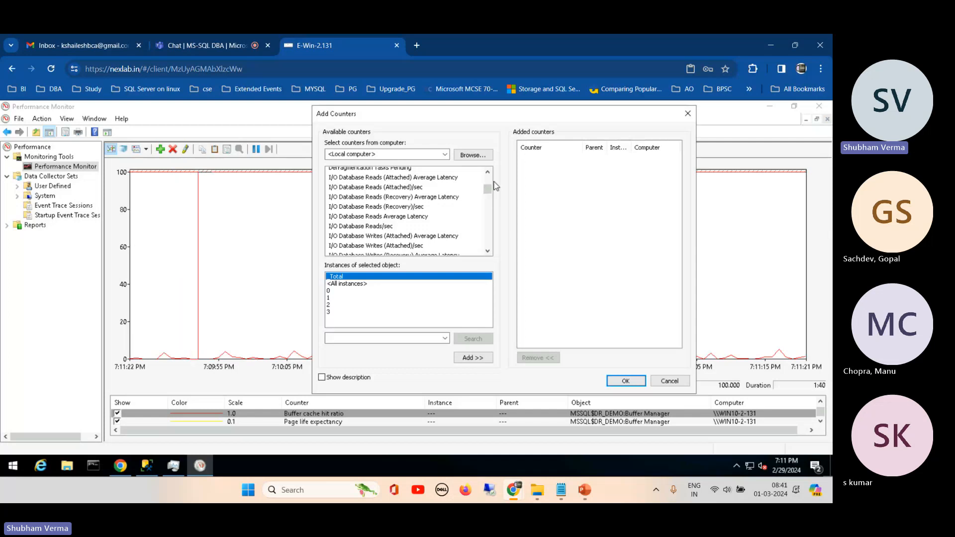
pyautogui.moveTo(488, 192); pyautogui.dragTo(490, 214)
pyautogui.scroll(-1, 490, 199)
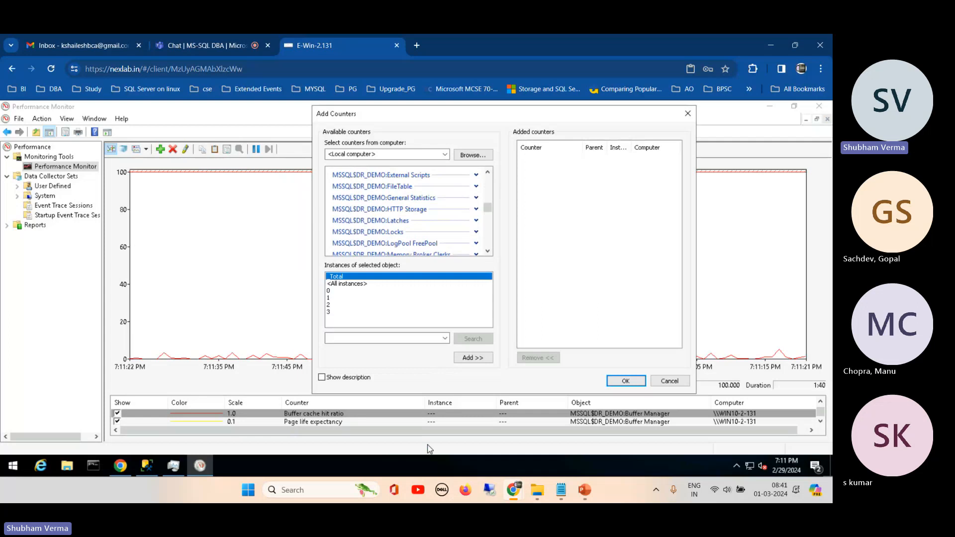
# - Switch to Task Manager, show its performance view, and open Resource Monitor from there, maximized
pyautogui.click(175, 465)
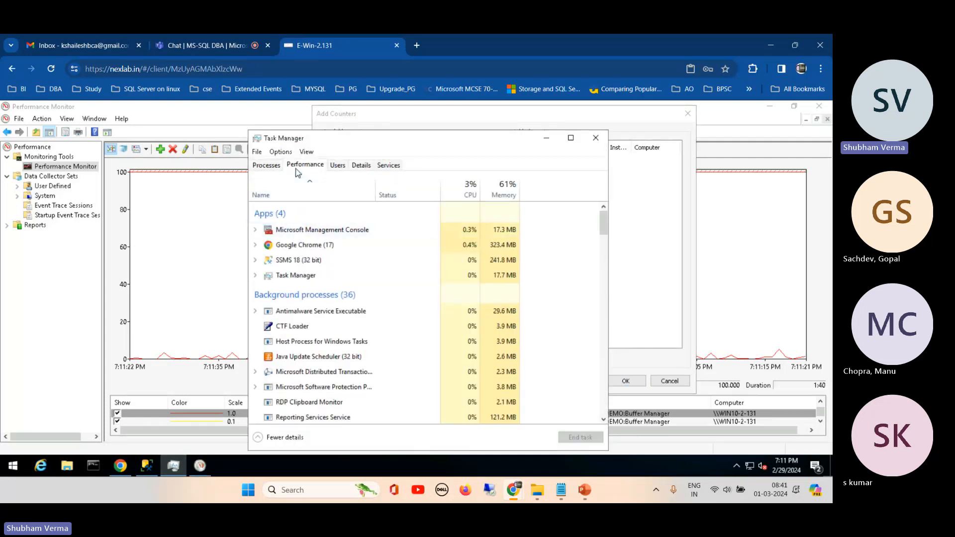
pyautogui.click(305, 165)
pyautogui.moveTo(358, 135); pyautogui.dragTo(223, 109)
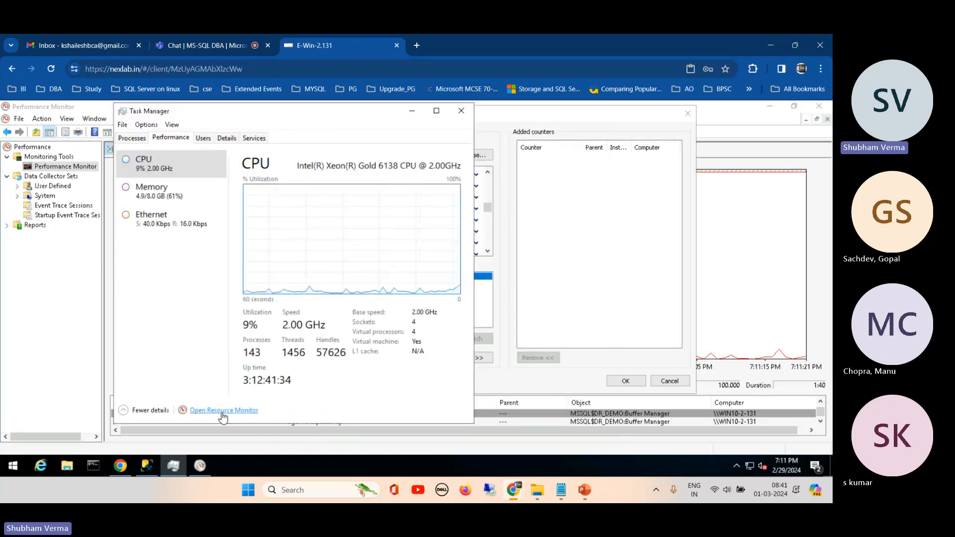
pyautogui.click(222, 413)
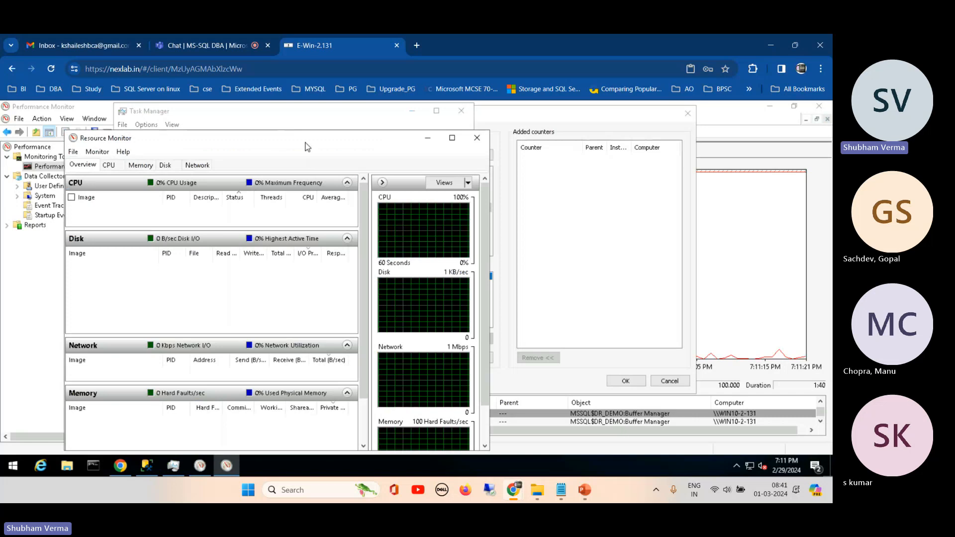
pyautogui.moveTo(305, 143); pyautogui.dragTo(526, 102)
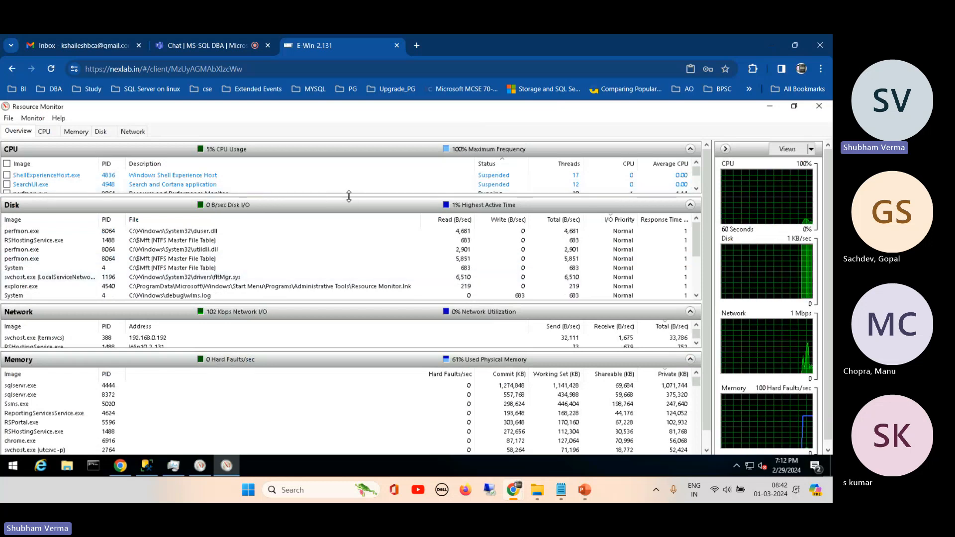
# - Enlarge the CPU section of the overview and look through its list of running processes
pyautogui.moveTo(351, 200); pyautogui.dragTo(348, 258)
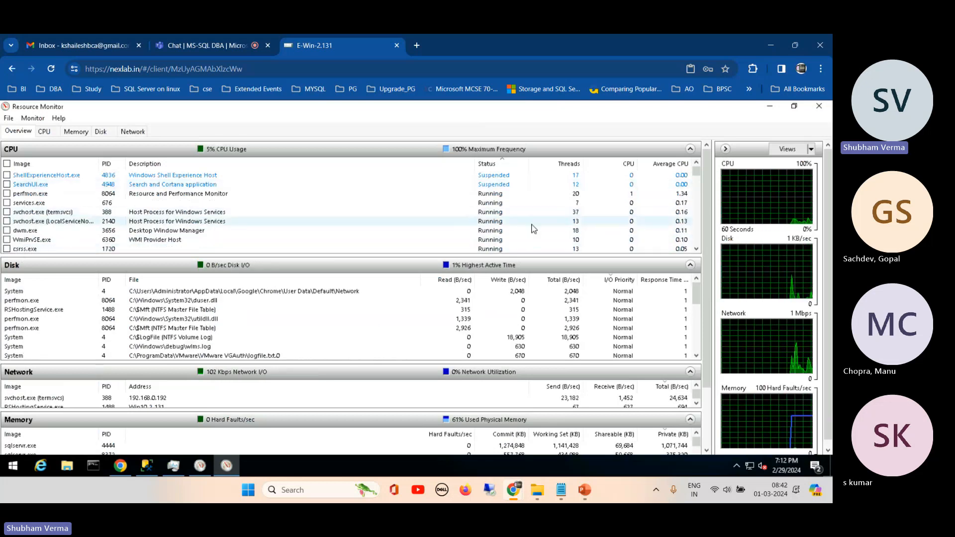
pyautogui.click(696, 249)
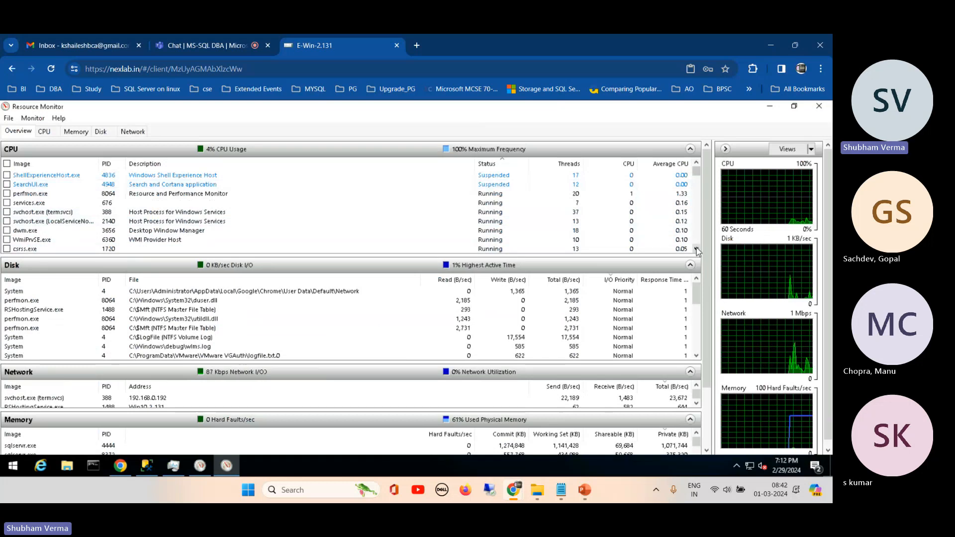
pyautogui.click(697, 250)
pyautogui.click(696, 250)
pyautogui.click(696, 250)
pyautogui.click(697, 249)
pyautogui.click(697, 249)
pyautogui.click(697, 250)
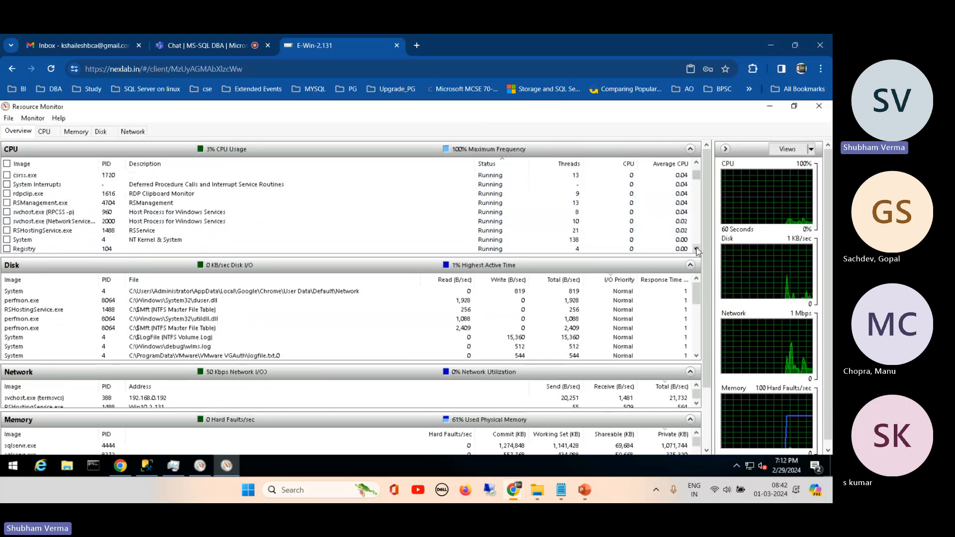
pyautogui.click(696, 249)
pyautogui.click(697, 249)
pyautogui.click(697, 249)
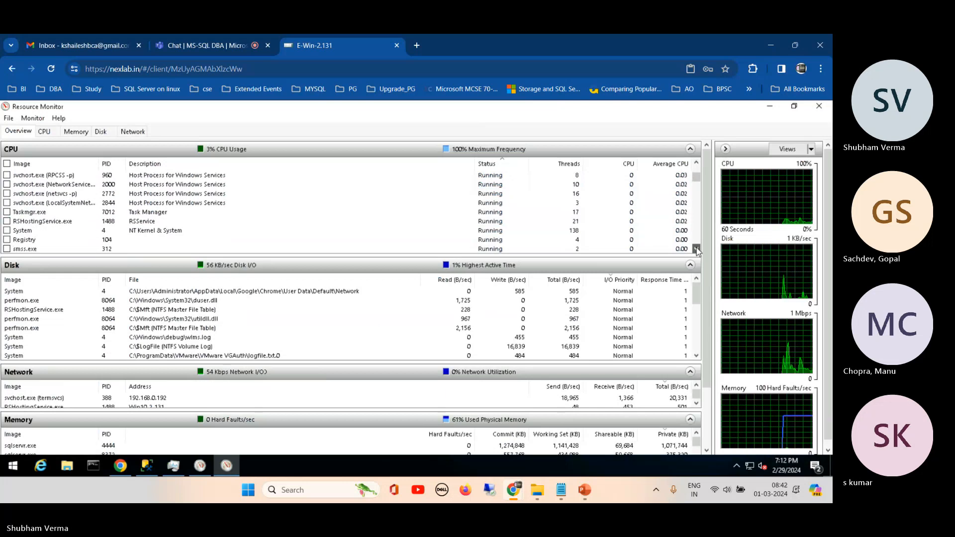
pyautogui.click(697, 249)
pyautogui.click(697, 249)
pyautogui.click(697, 249)
pyautogui.click(696, 249)
pyautogui.click(697, 250)
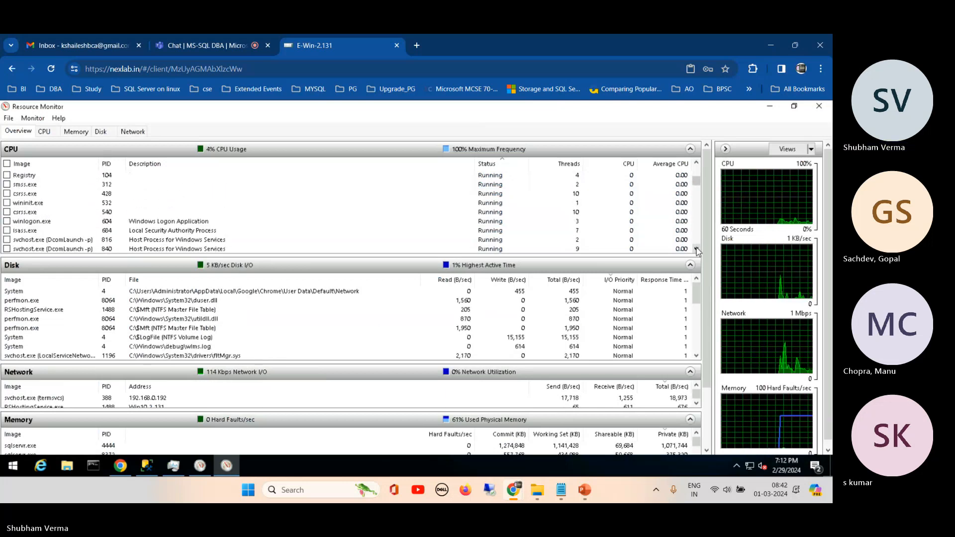
pyautogui.click(696, 249)
pyautogui.click(697, 249)
pyautogui.click(696, 249)
pyautogui.click(696, 249)
pyautogui.click(696, 250)
pyautogui.click(697, 250)
pyautogui.click(697, 250)
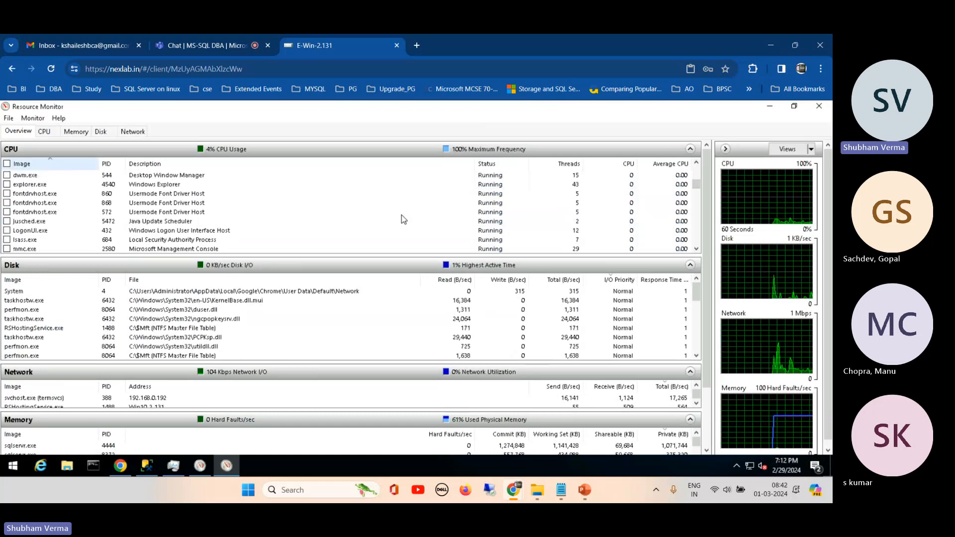
# - Sort the CPU process list by image name and filter the overview by smss.exe
pyautogui.click(50, 165)
pyautogui.moveTo(696, 190)
pyautogui.mouseDown()
pyautogui.moveTo(697, 180)
pyautogui.moveTo(696, 200)
pyautogui.mouseUp()
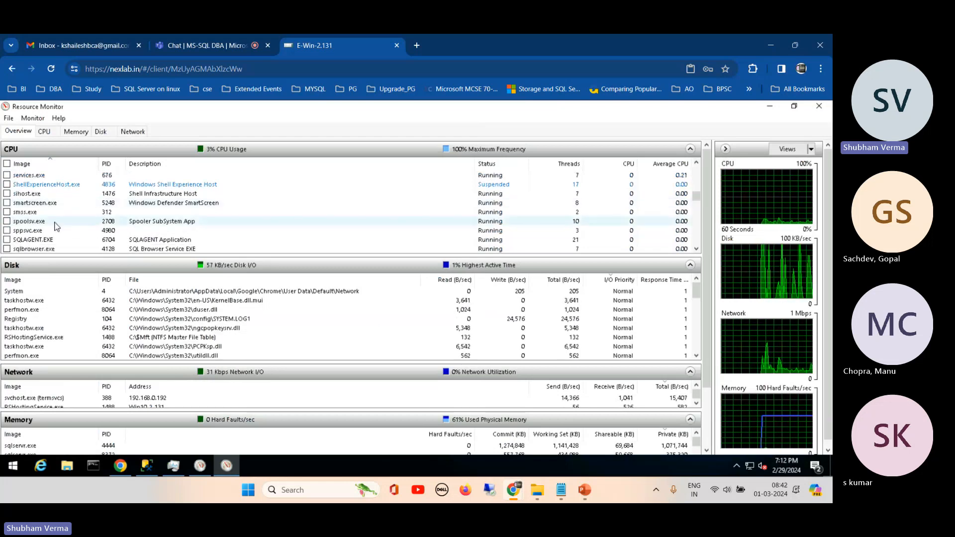
pyautogui.click(7, 212)
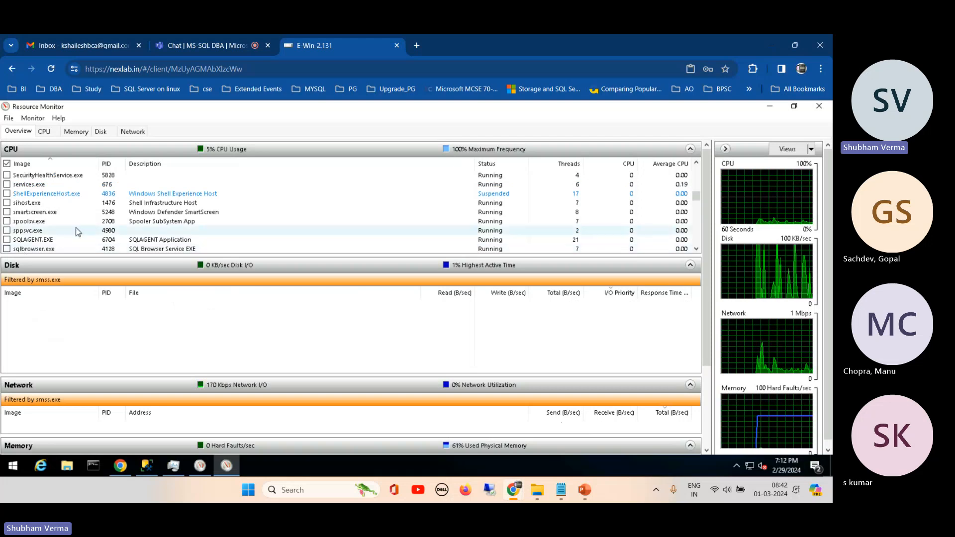
# - Add both sqlservr.exe processes to the overview filter and return to the start of the process list
pyautogui.click(697, 249)
pyautogui.click(696, 250)
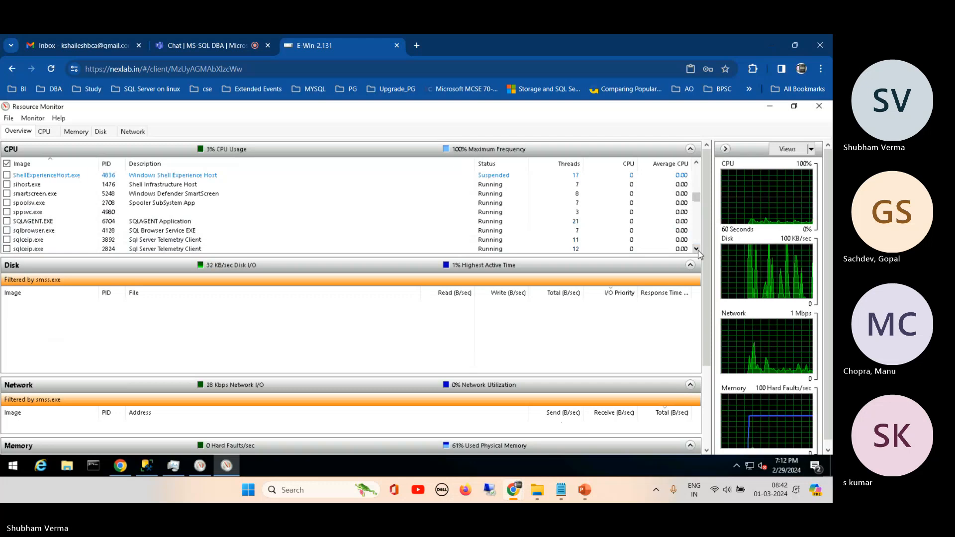
pyautogui.scroll(-1, 698, 250)
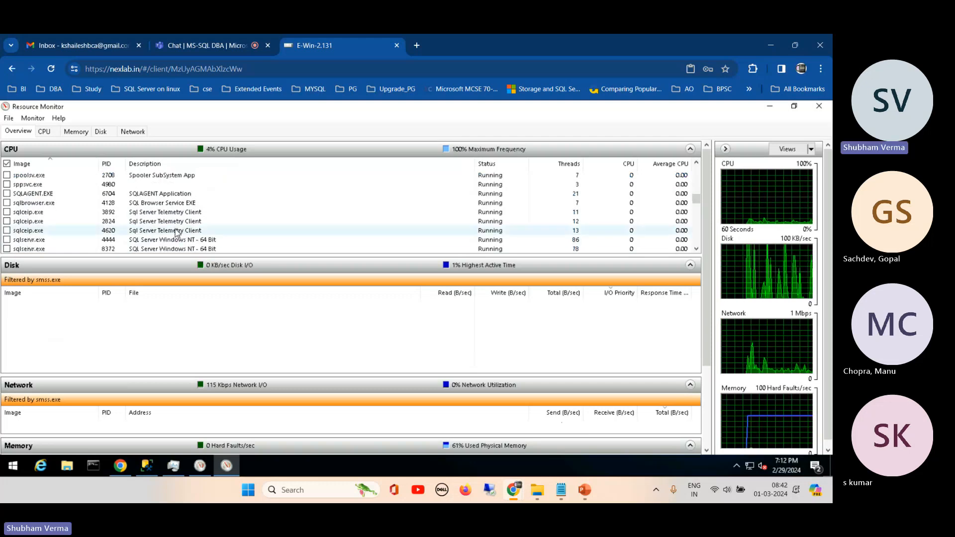
pyautogui.click(8, 241)
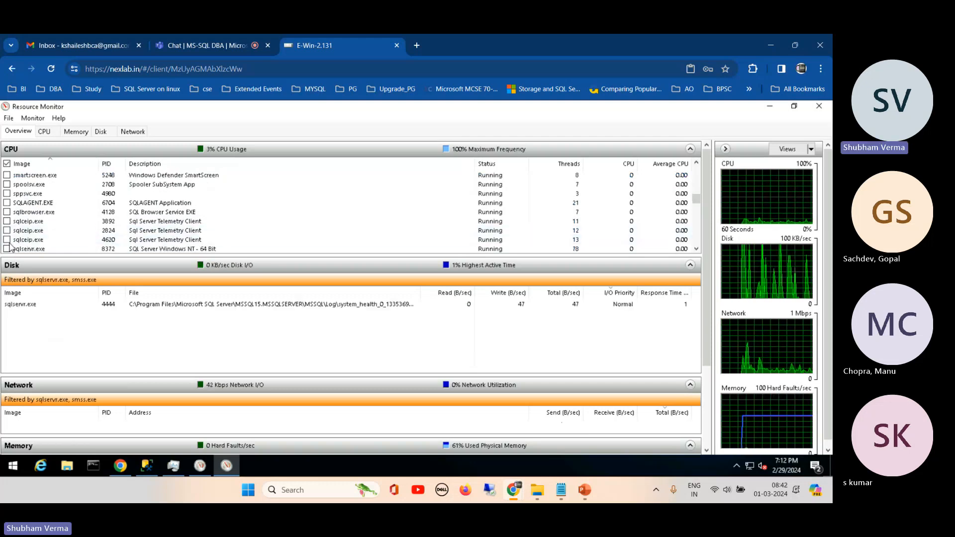
pyautogui.click(7, 249)
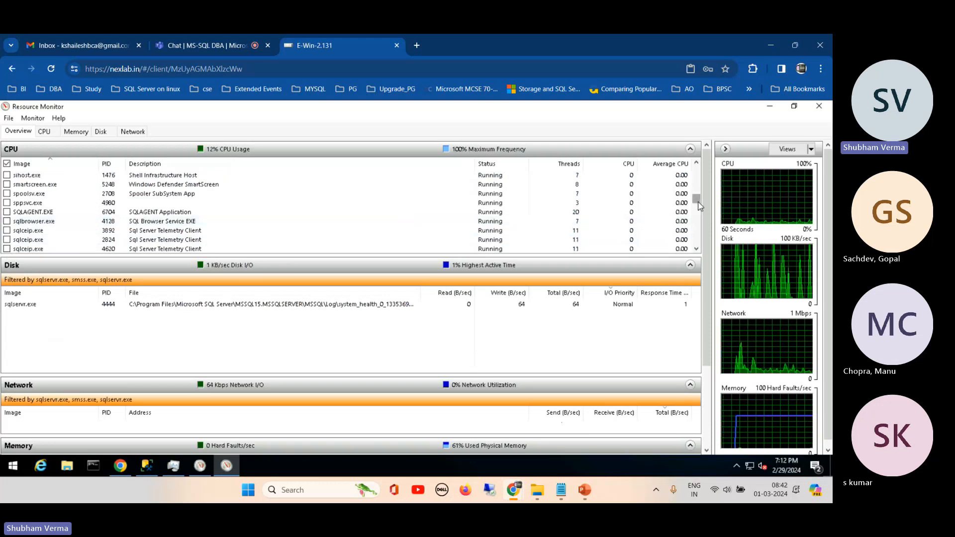
pyautogui.moveTo(699, 202); pyautogui.dragTo(698, 168)
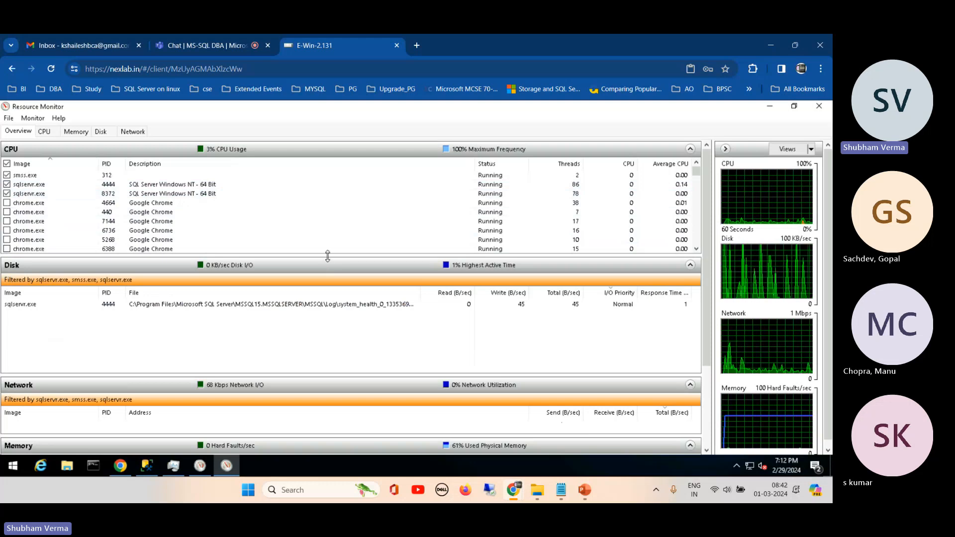
# - Shrink the CPU and Disk sections to make room for the filtered Network and Memory sections, and check the resource graphs
pyautogui.moveTo(330, 254); pyautogui.dragTo(340, 204)
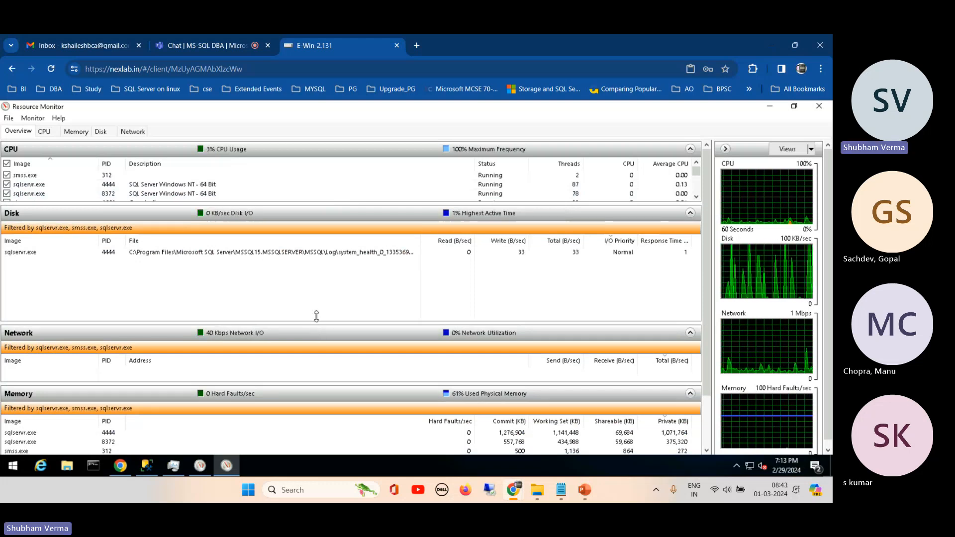
pyautogui.moveTo(316, 320); pyautogui.dragTo(328, 269)
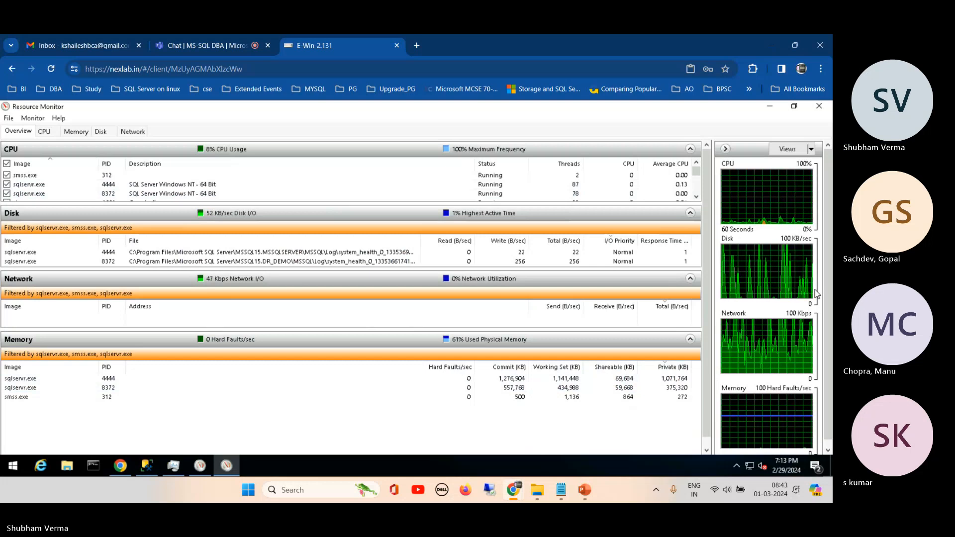
pyautogui.scroll(-1, 832, 230)
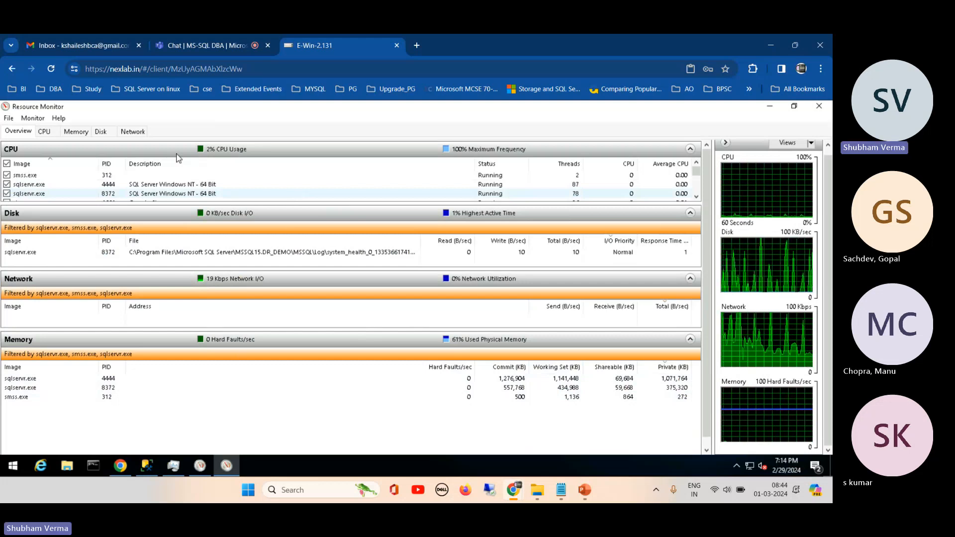
# - Examine the detailed CPU view, including its Services section, and the detailed memory view for the filtered processes
pyautogui.click(45, 132)
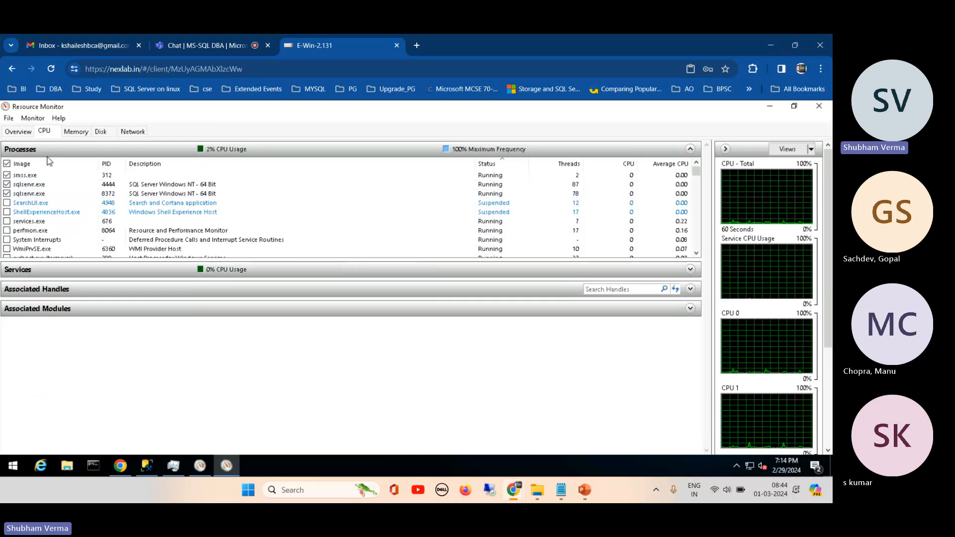
pyautogui.click(72, 269)
pyautogui.click(72, 270)
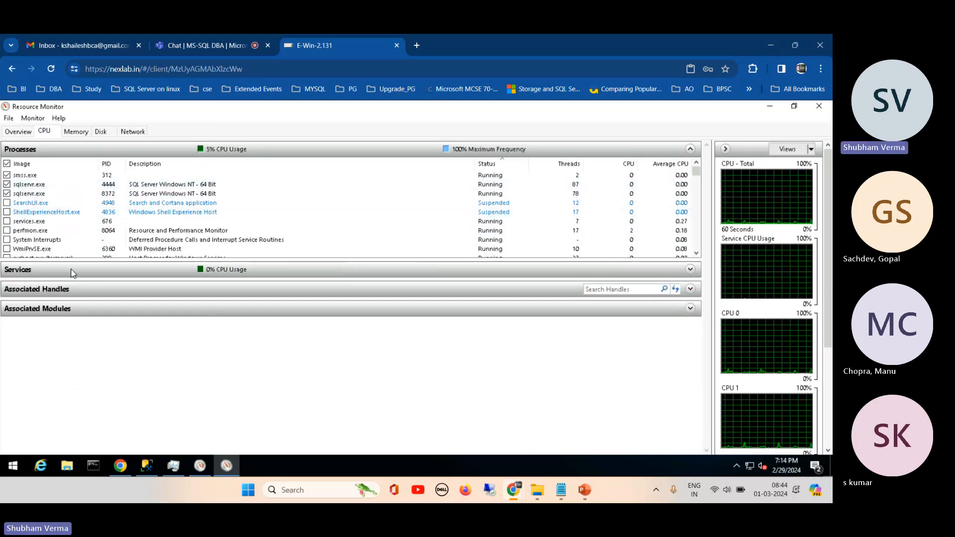
pyautogui.click(76, 131)
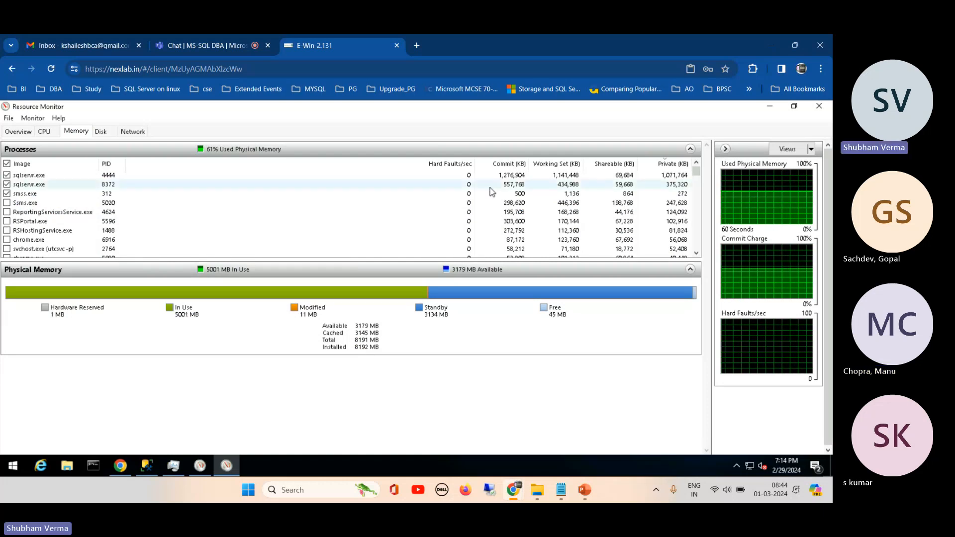
# - Close Resource Monitor, the Add Counters dialog and Performance Monitor, and reposition the Task Manager window on the desktop
pyautogui.click(819, 106)
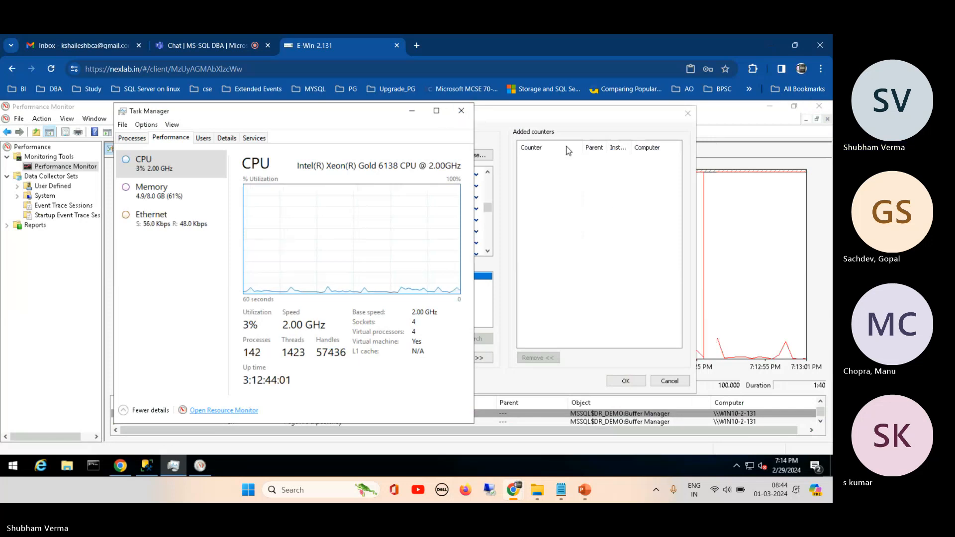
pyautogui.click(688, 114)
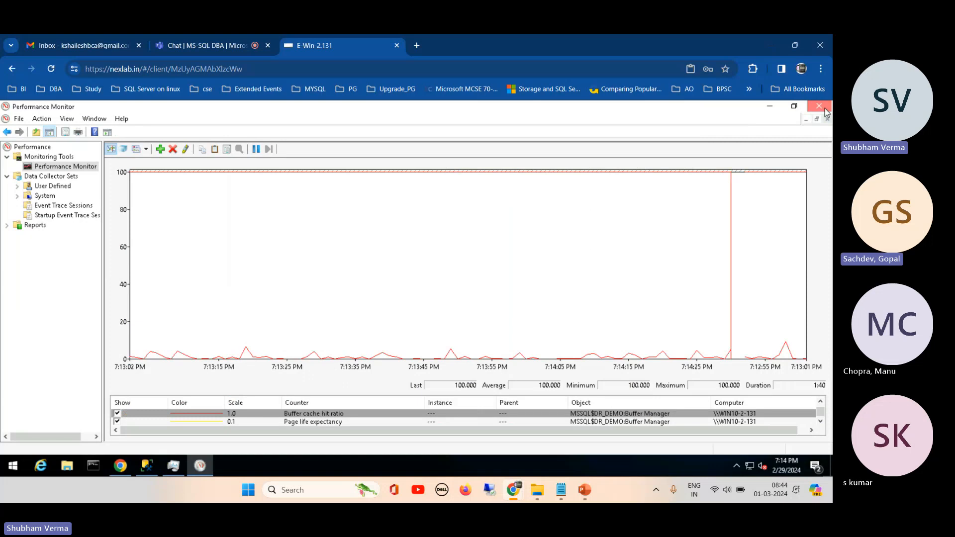
pyautogui.click(824, 108)
pyautogui.moveTo(353, 124); pyautogui.dragTo(466, 137)
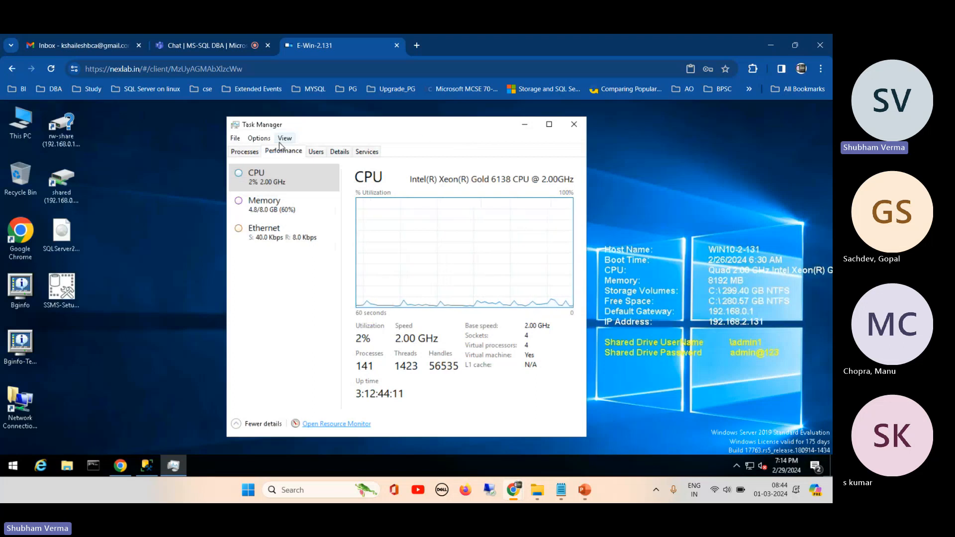
pyautogui.click(235, 139)
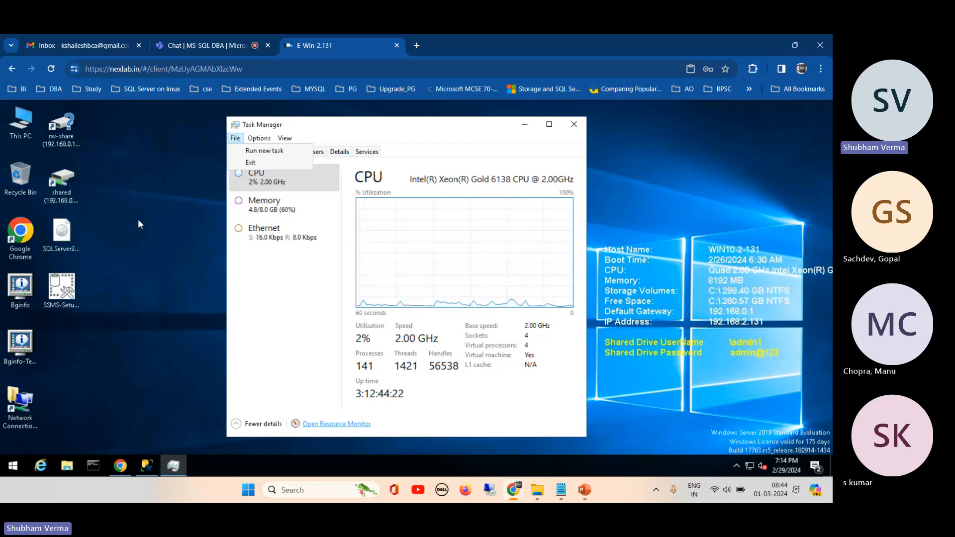
pyautogui.click(17, 468)
pyautogui.click(18, 468)
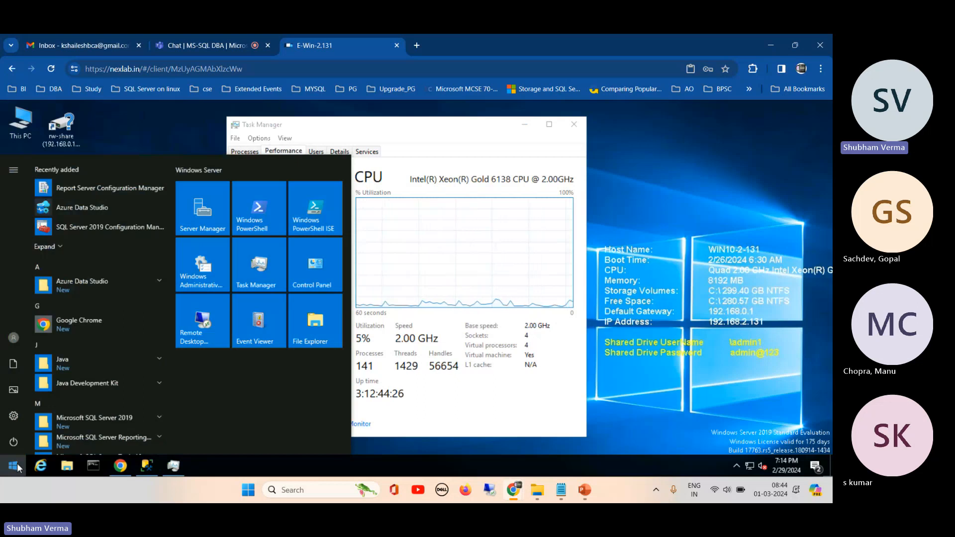
pyautogui.click(309, 128)
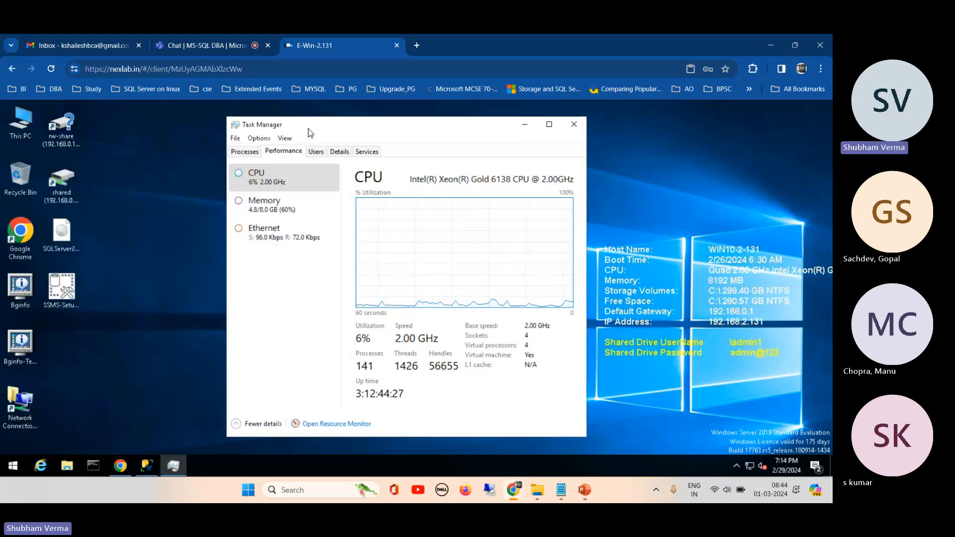
# - Launch Performance Monitor from the Command Prompt with the perfmon command and move its window clear of Task Manager
pyautogui.click(94, 464)
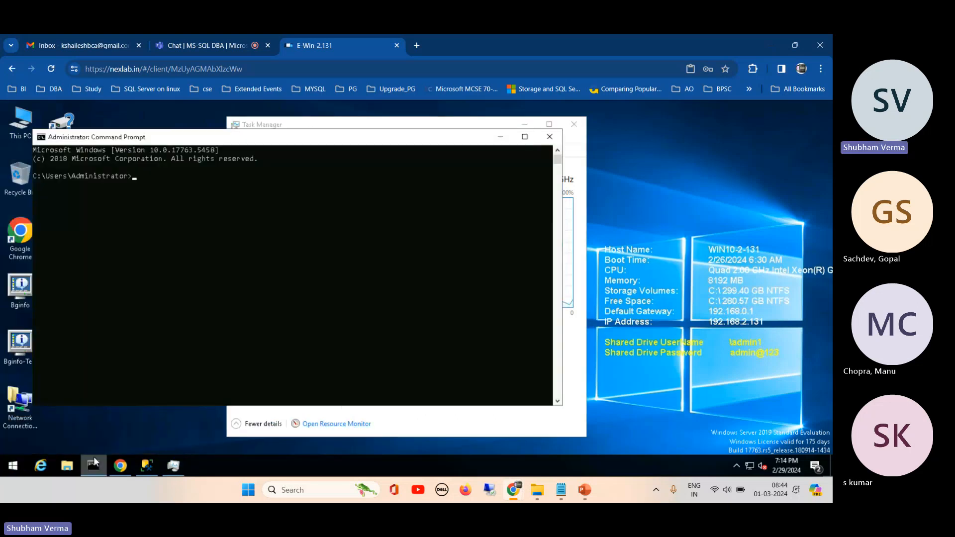
pyautogui.write('permon')
pyautogui.press('BackSpace')
pyautogui.press('BackSpace')
pyautogui.press('BackSpace')
pyautogui.write('fmon')
pyautogui.press('Return')
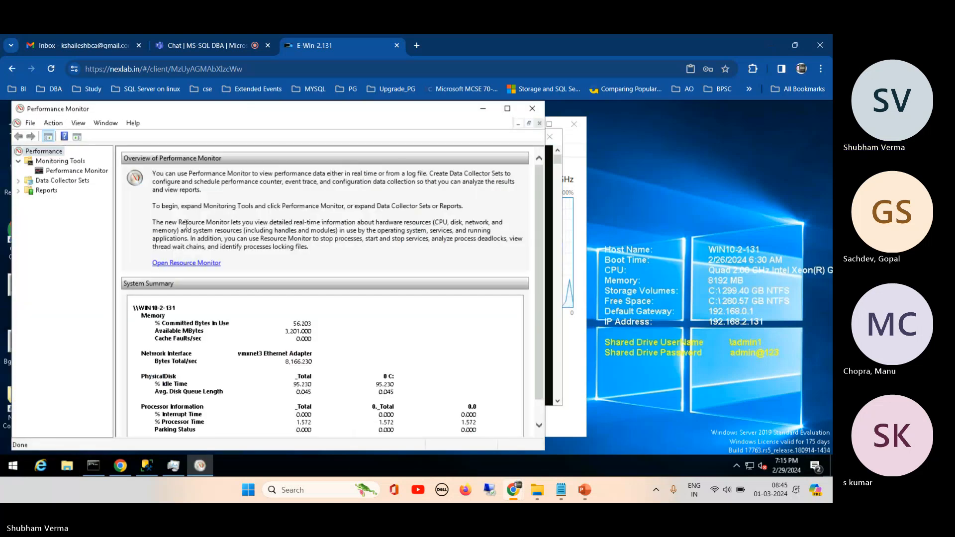
pyautogui.moveTo(245, 113); pyautogui.dragTo(333, 195)
# - Run perfmon as a new task from Task Manager and minimize the second Performance Monitor window
pyautogui.click(375, 121)
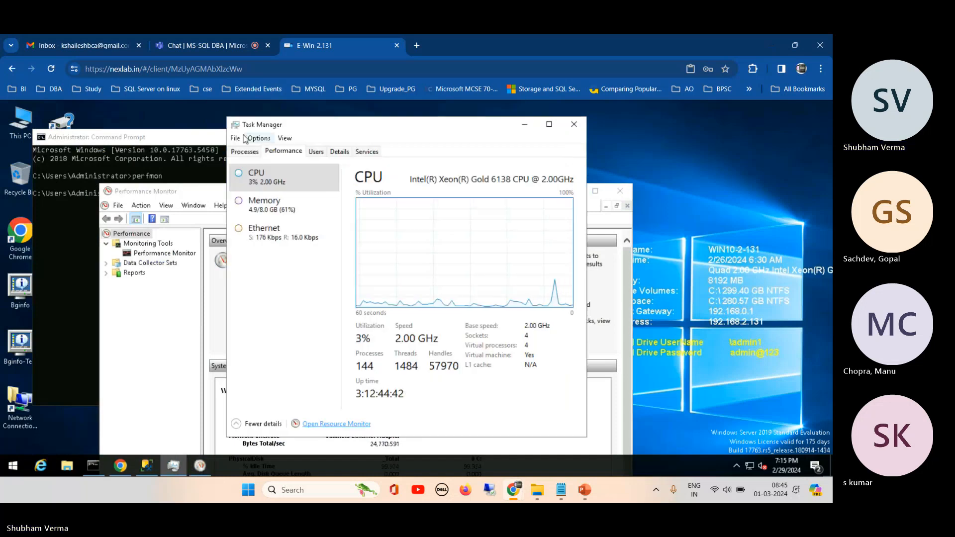
pyautogui.click(235, 138)
pyautogui.click(252, 152)
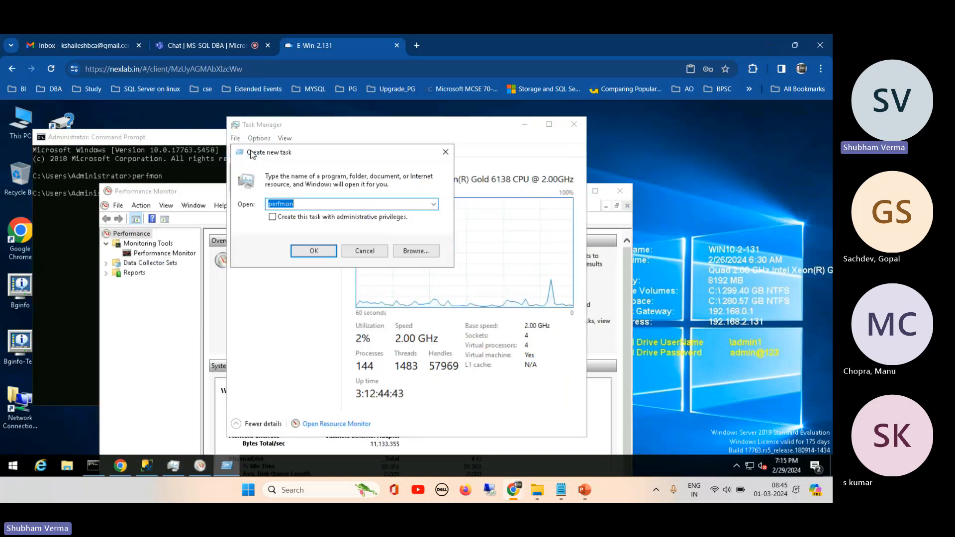
pyautogui.press('Return')
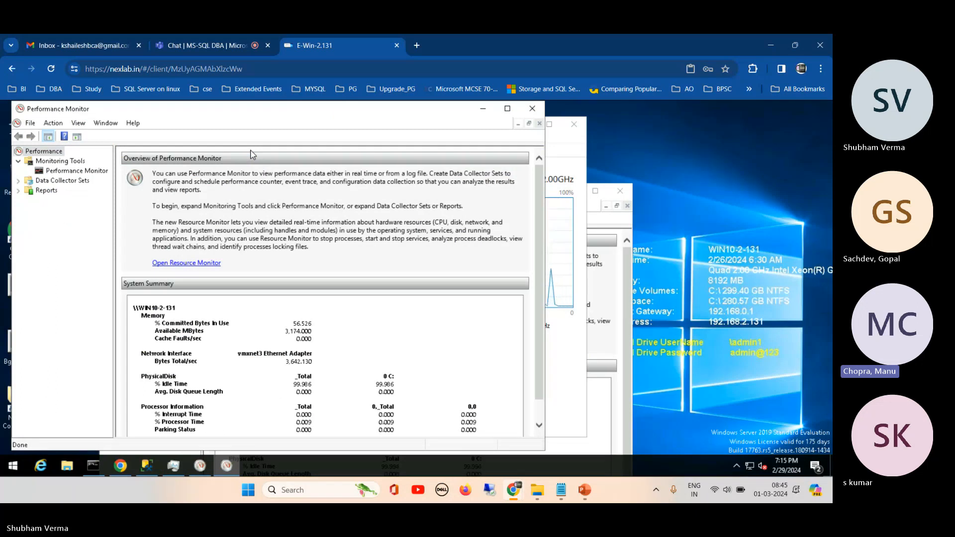
pyautogui.click(483, 109)
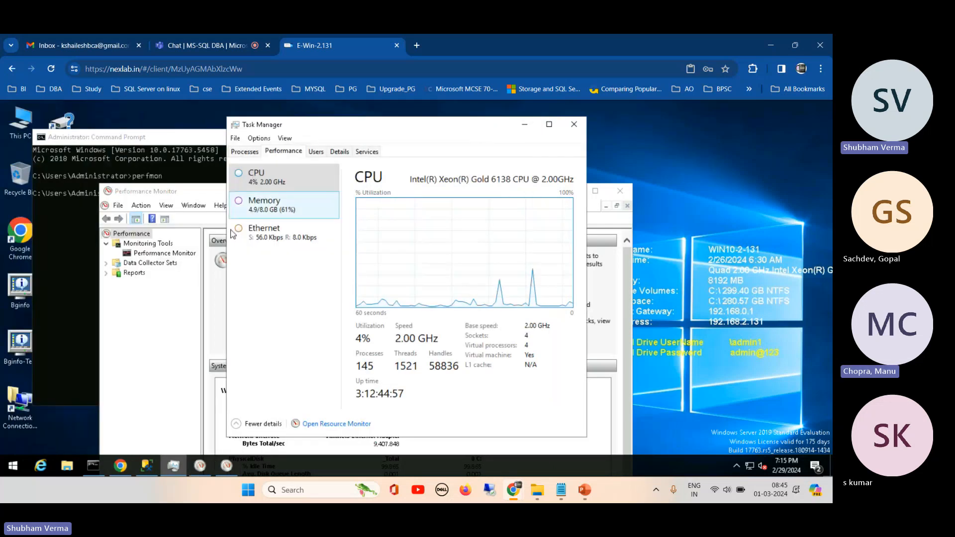
# - Review the CPU and memory usage of the running processes in Task Manager, comparing it with the Performance Monitor overview
pyautogui.click(241, 152)
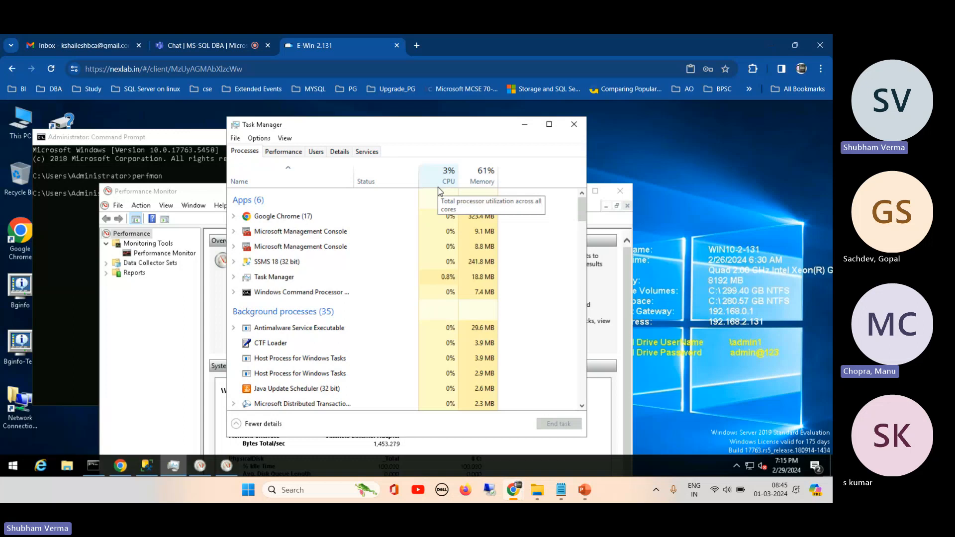
pyautogui.click(198, 196)
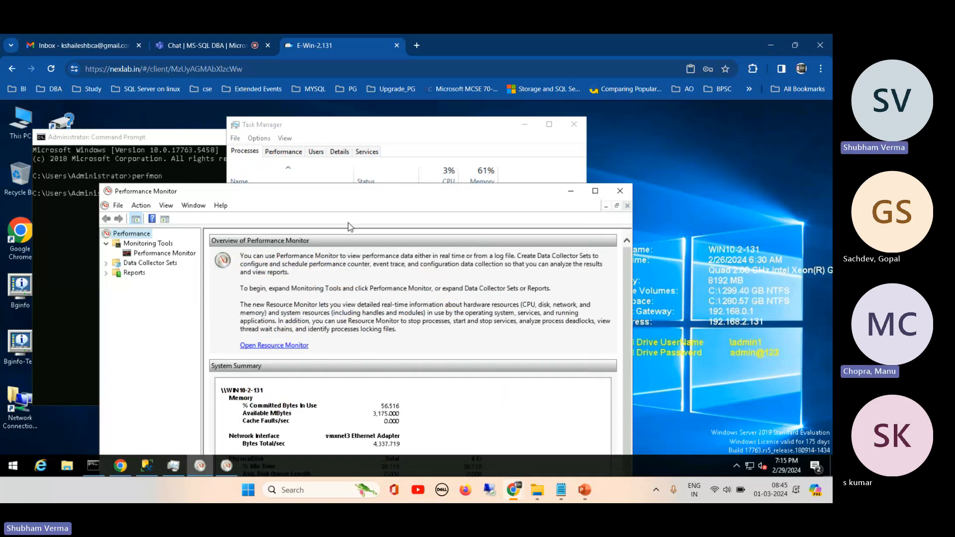
pyautogui.click(360, 127)
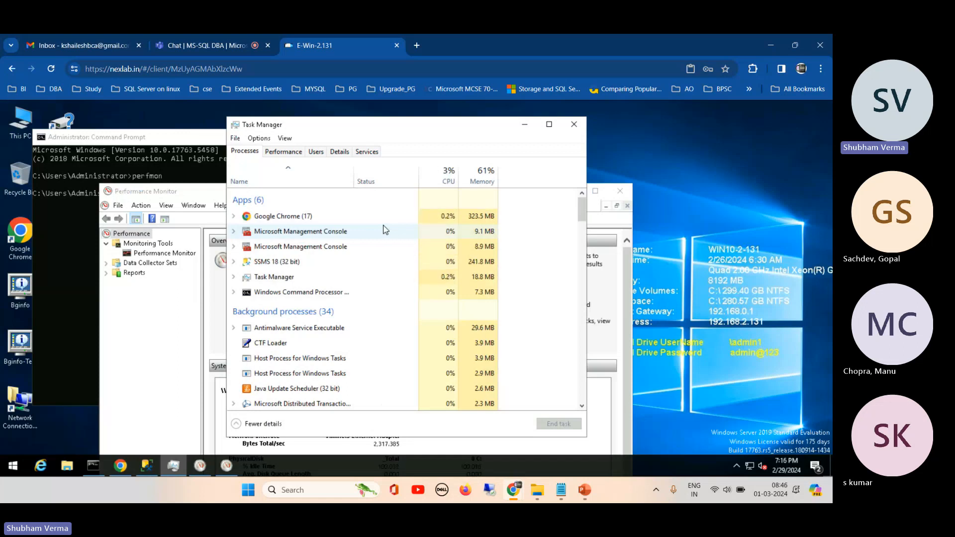
# - Bring Performance Monitor forward, reposition its window, and expand the Reports and Data Collector Sets nodes
pyautogui.click(204, 194)
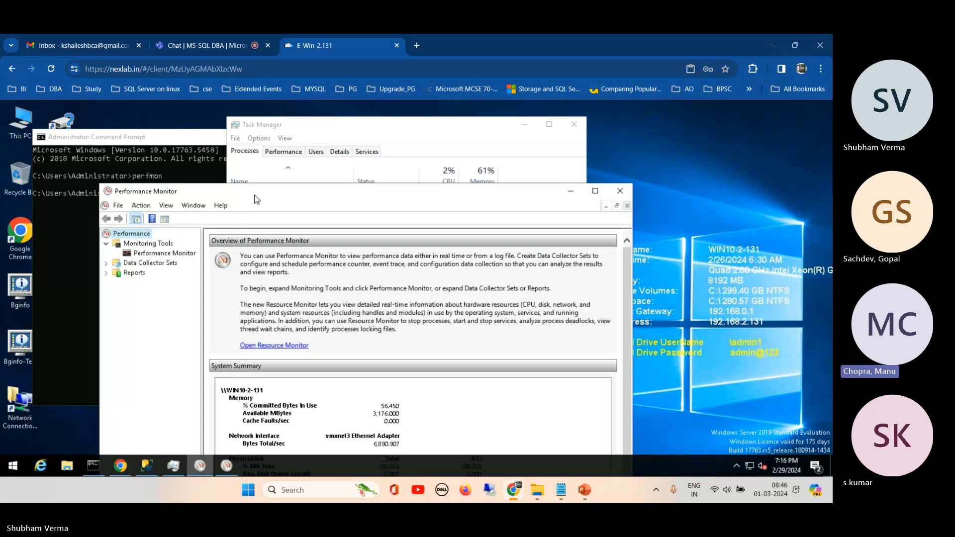
pyautogui.moveTo(283, 192); pyautogui.dragTo(392, 162)
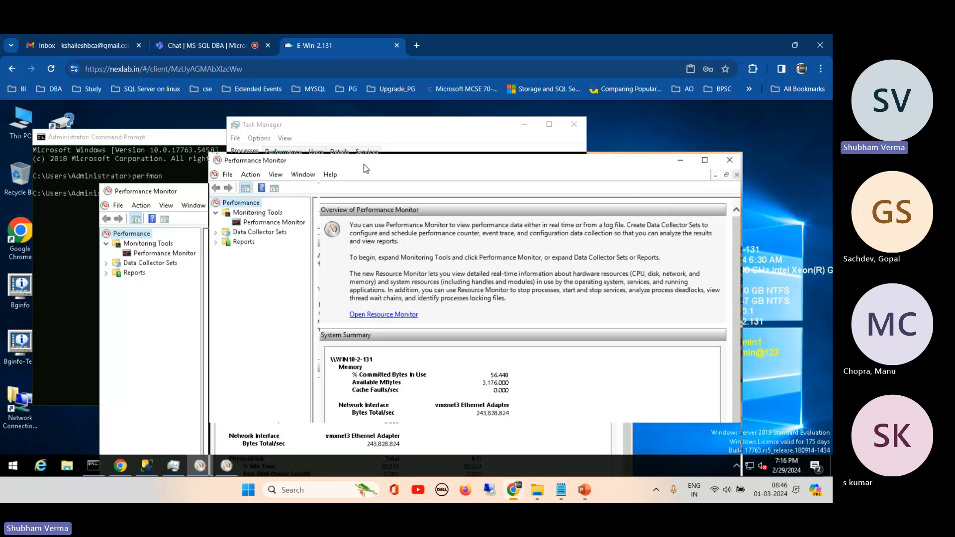
pyautogui.click(216, 241)
pyautogui.click(216, 232)
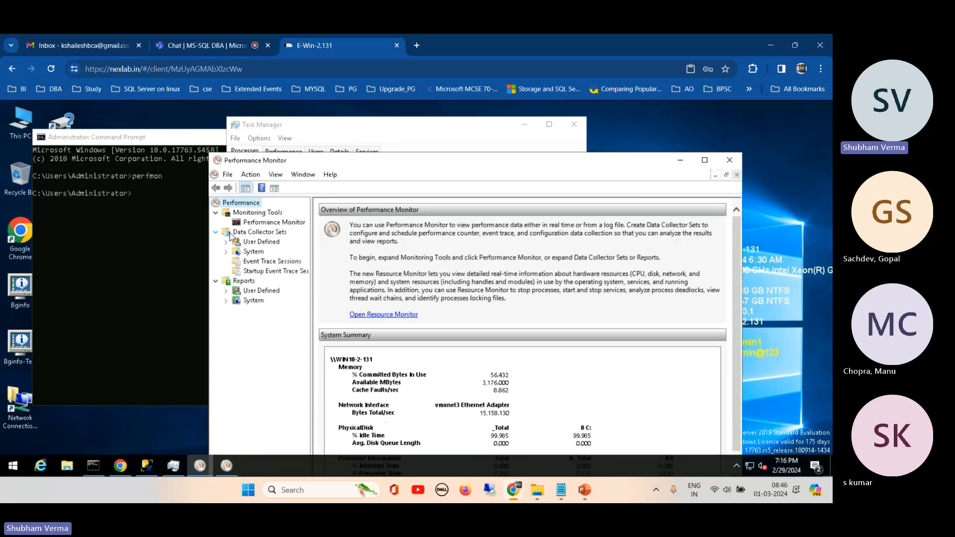
# - View the Event Trace Sessions and the User Defined collector sets, widening the Name column and navigation tree to read full names
pyautogui.click(269, 263)
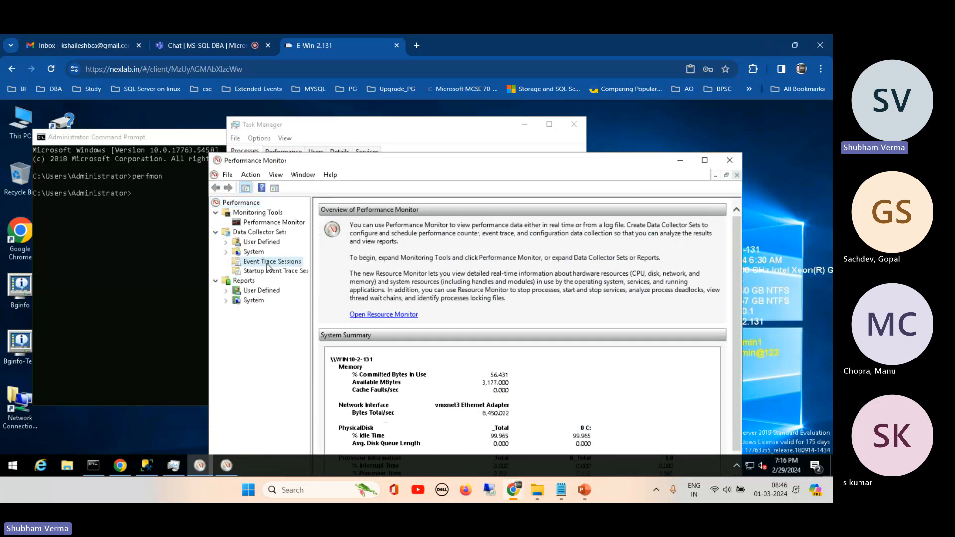
pyautogui.rightClick(268, 265)
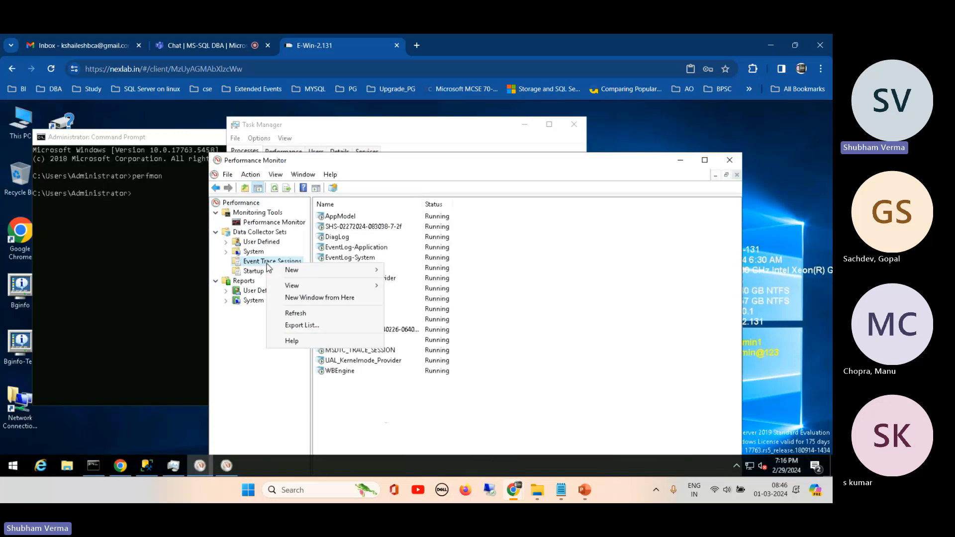
pyautogui.click(377, 397)
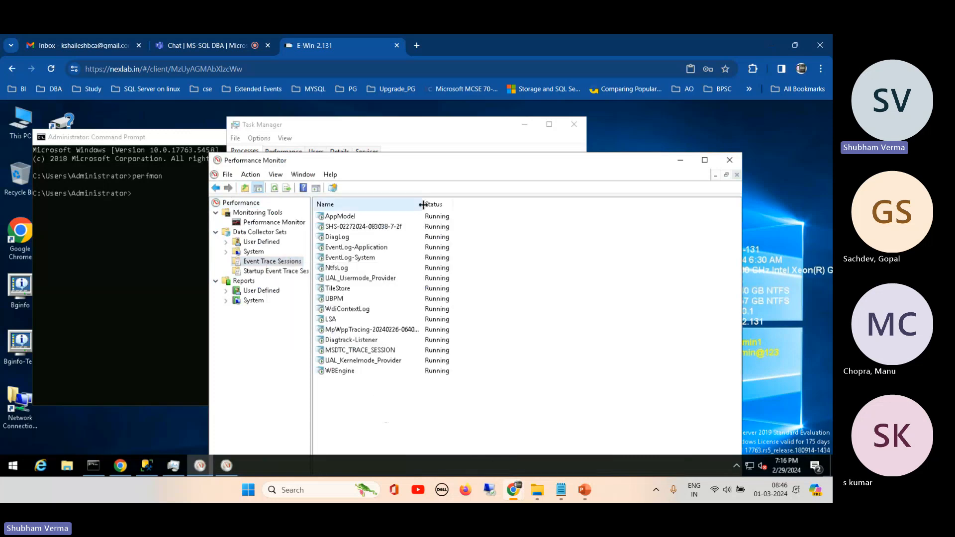
pyautogui.moveTo(423, 204); pyautogui.dragTo(463, 204)
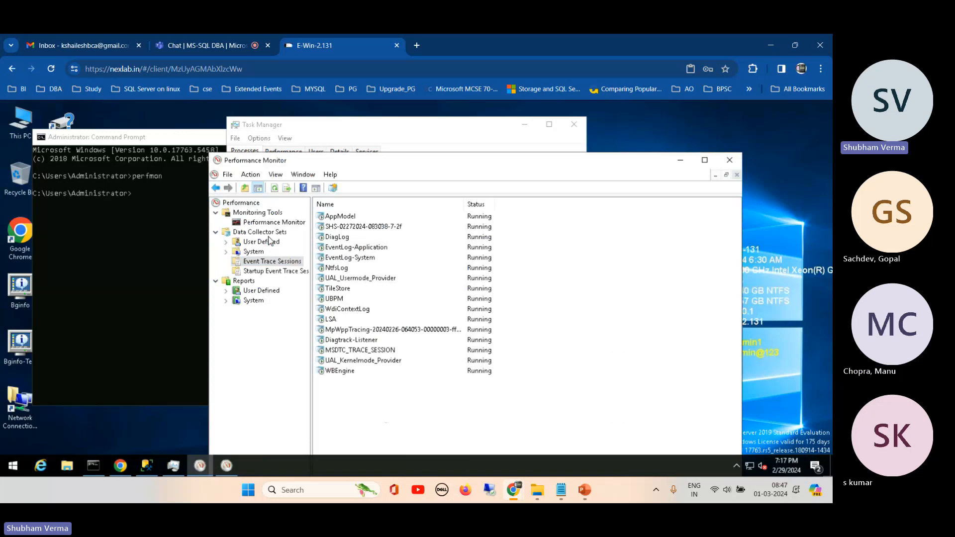
pyautogui.click(226, 242)
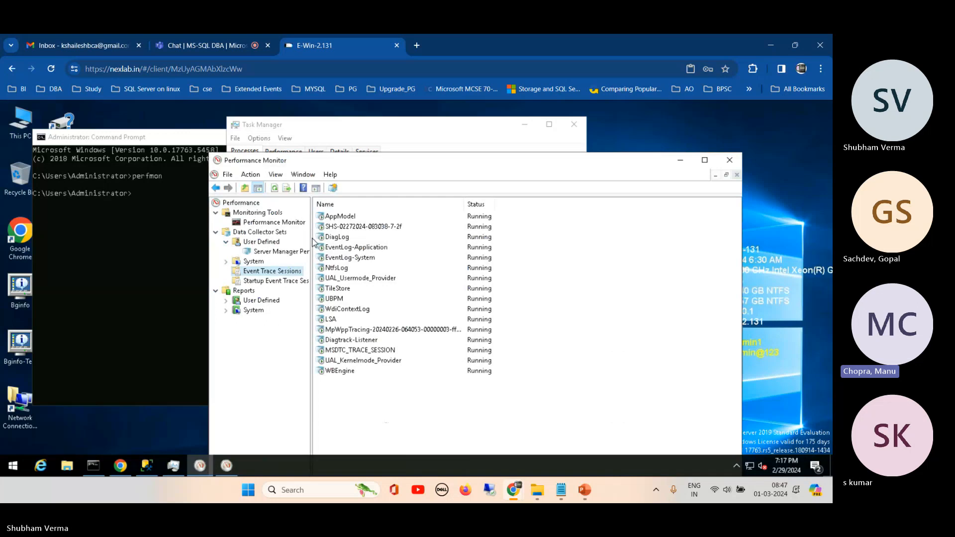
pyautogui.moveTo(312, 242); pyautogui.dragTo(391, 242)
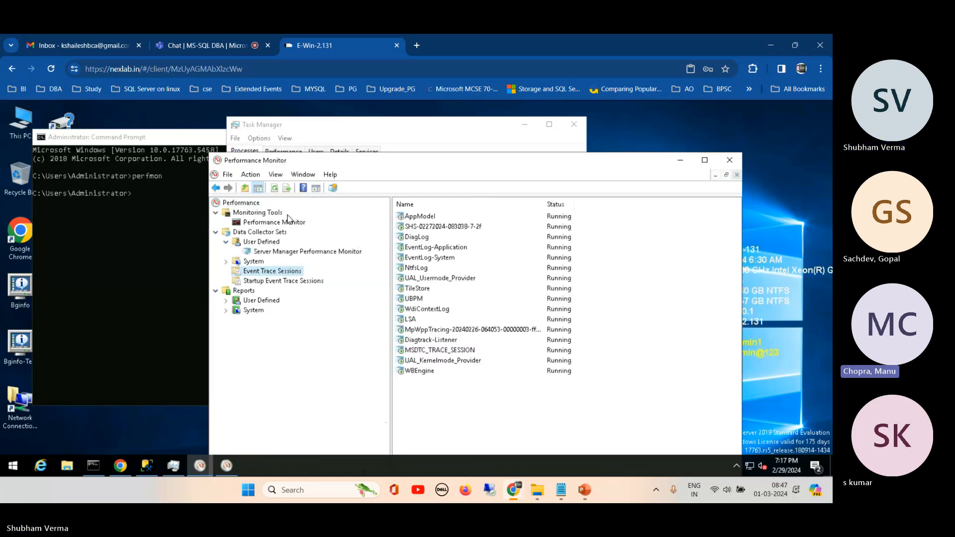
# - Inspect Performance Monitor's option for connecting to a remote computer, and dismiss it without connecting
pyautogui.rightClick(250, 203)
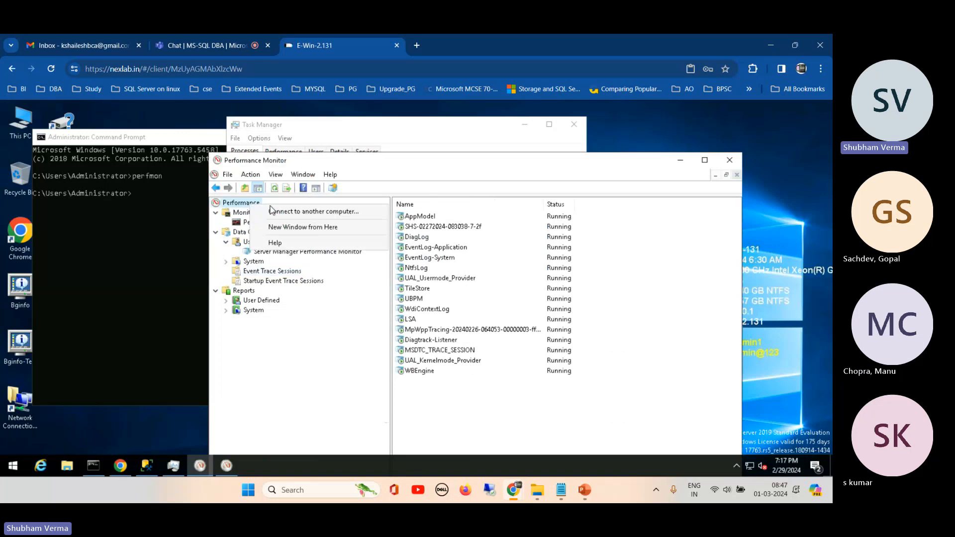
pyautogui.click(322, 213)
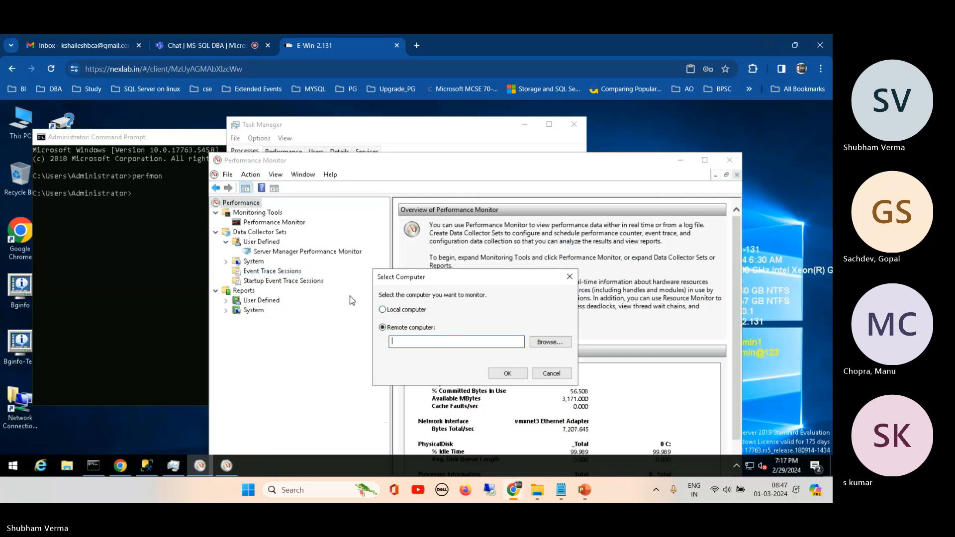
pyautogui.click(551, 373)
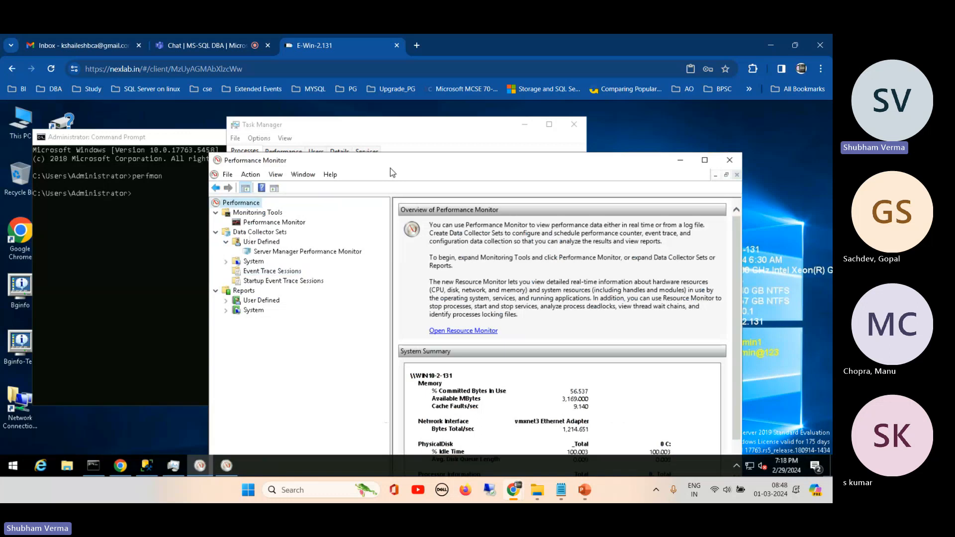
# - Switch to Task Manager and run services.msc as a new task to launch the Services console
pyautogui.click(262, 152)
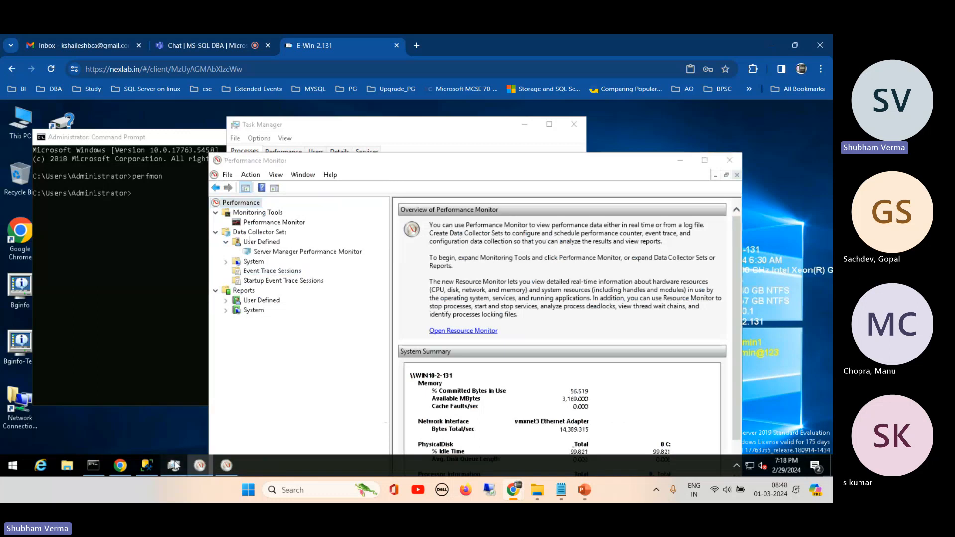
pyautogui.click(254, 139)
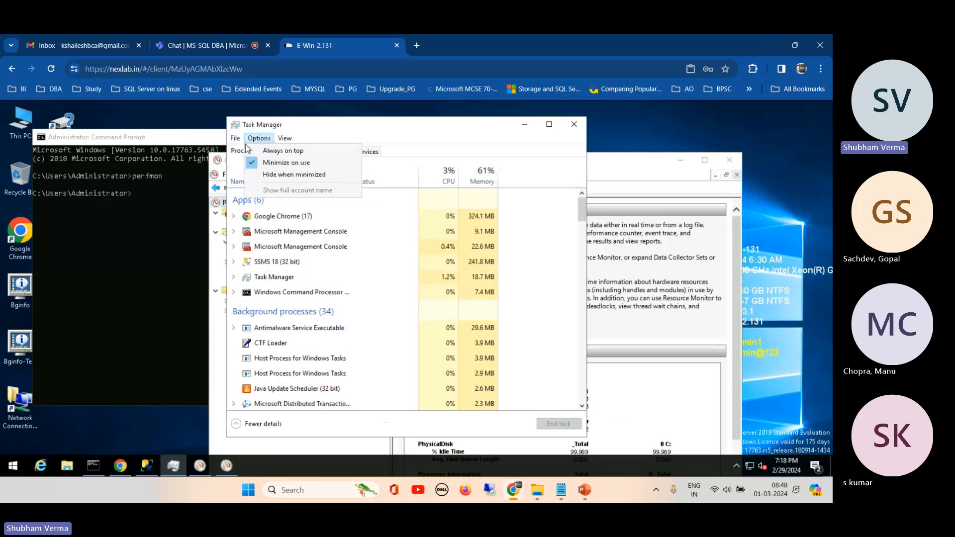
pyautogui.click(235, 138)
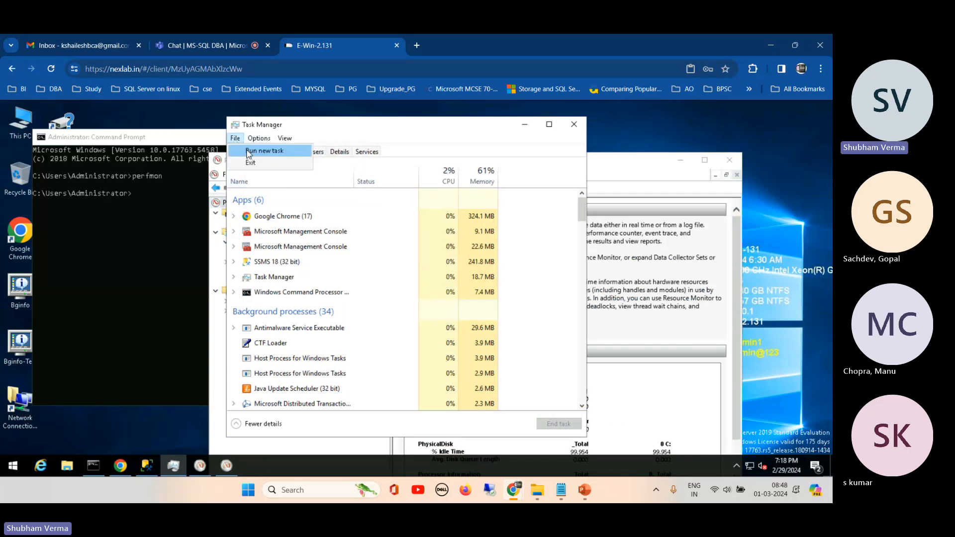
pyautogui.click(249, 150)
pyautogui.write('se')
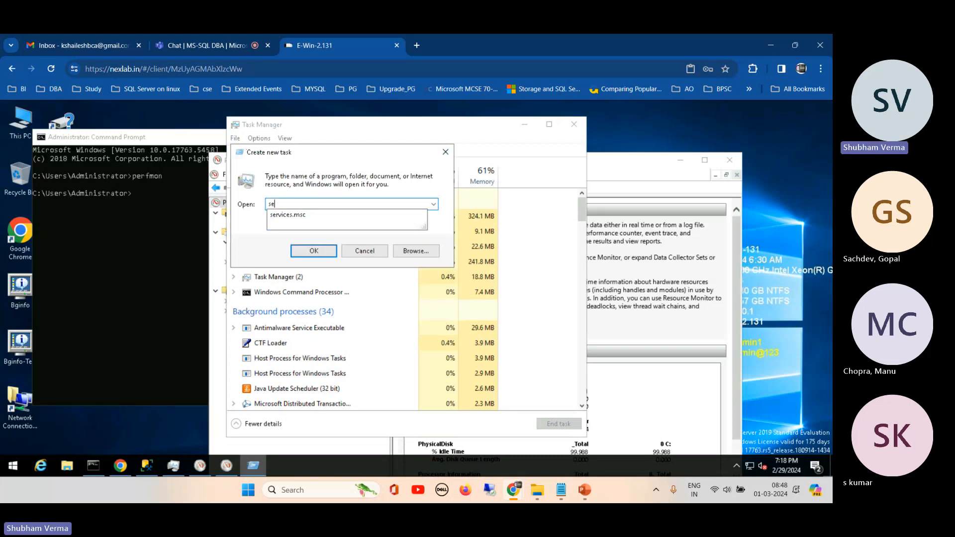
pyautogui.press('Down')
pyautogui.press('Return')
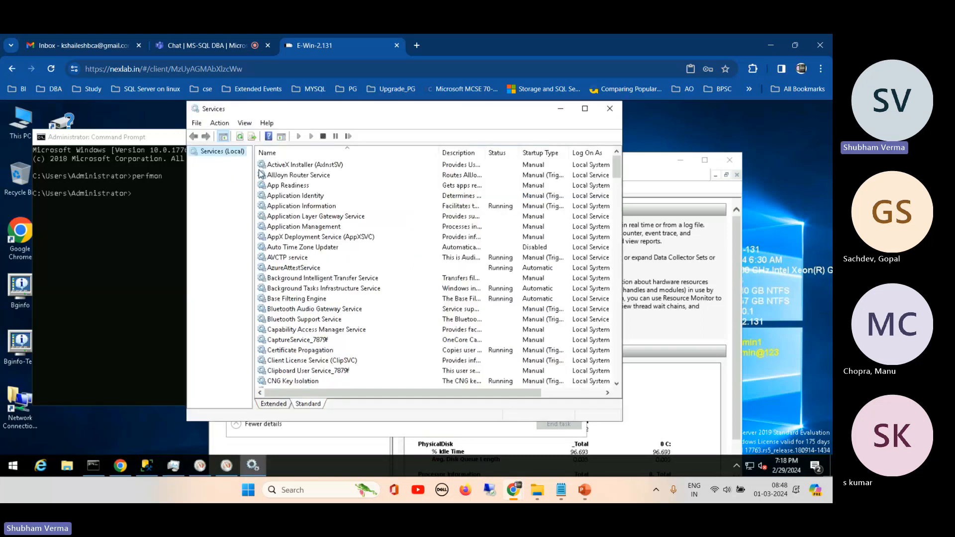
# - Inspect the Services console's option for managing another computer, and dismiss it without connecting
pyautogui.rightClick(223, 156)
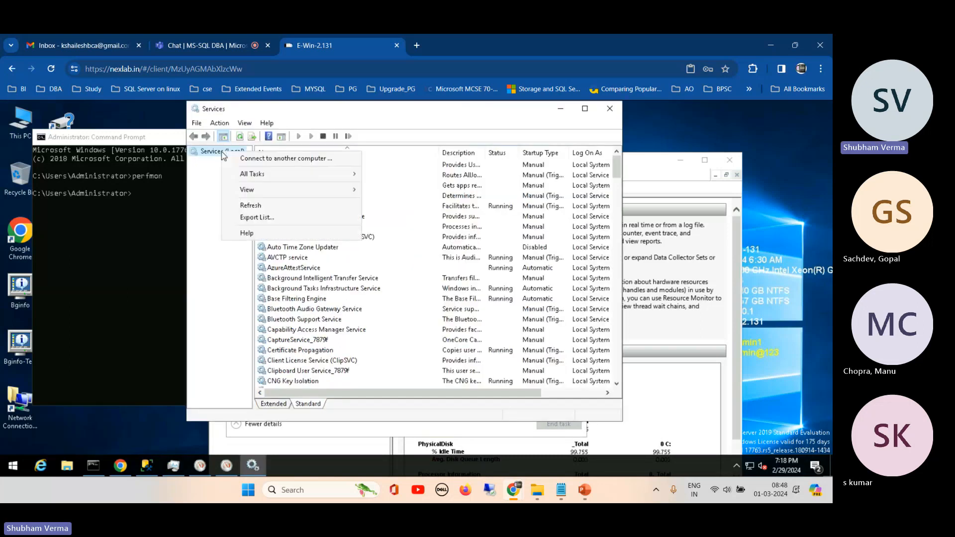
pyautogui.click(284, 158)
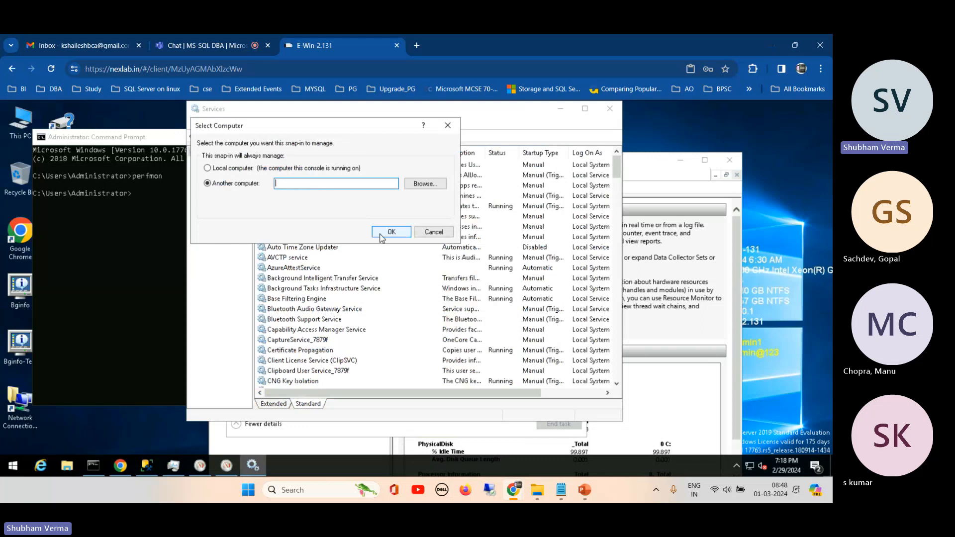
pyautogui.click(433, 232)
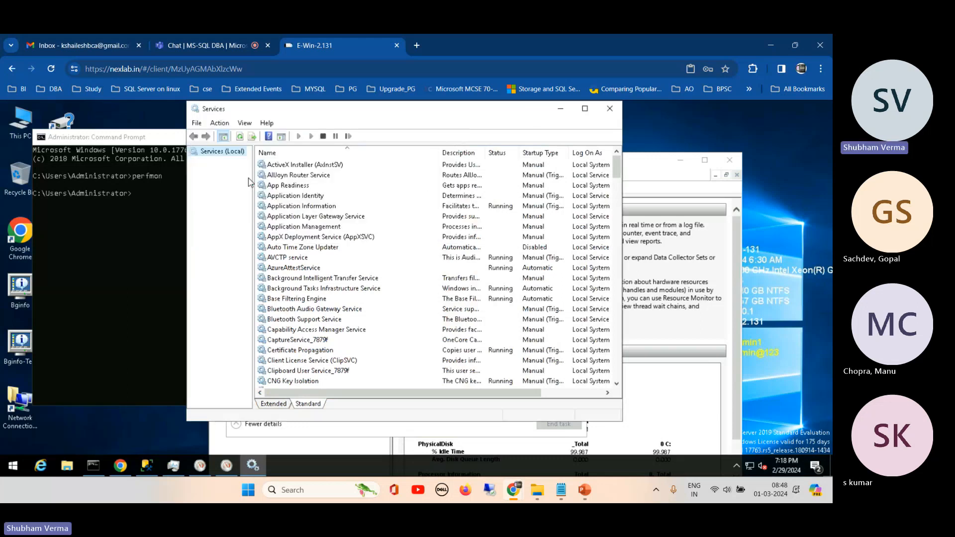
# - Minimize the Services console and launch Resource Monitor from Task Manager's performance view, repositioning the windows for readability
pyautogui.click(560, 113)
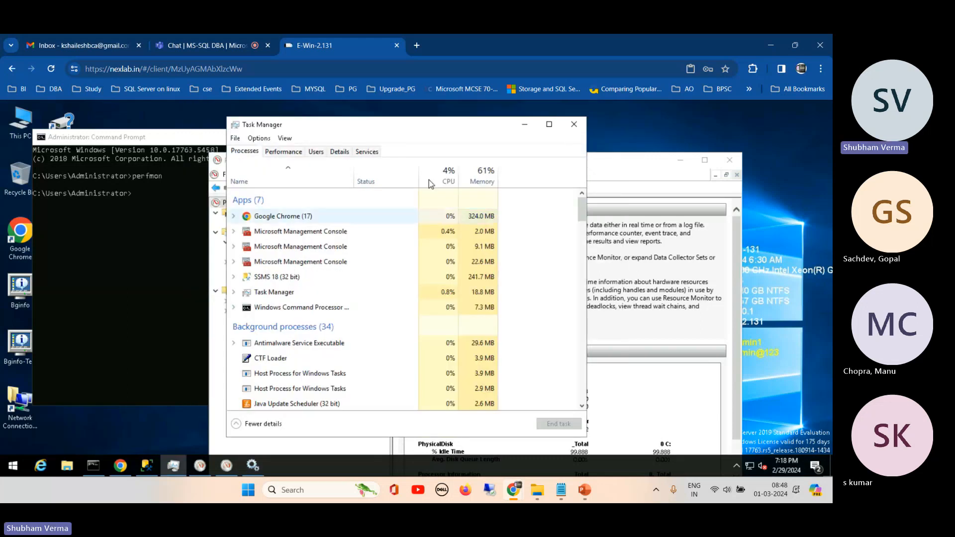
pyautogui.moveTo(433, 133); pyautogui.dragTo(515, 154)
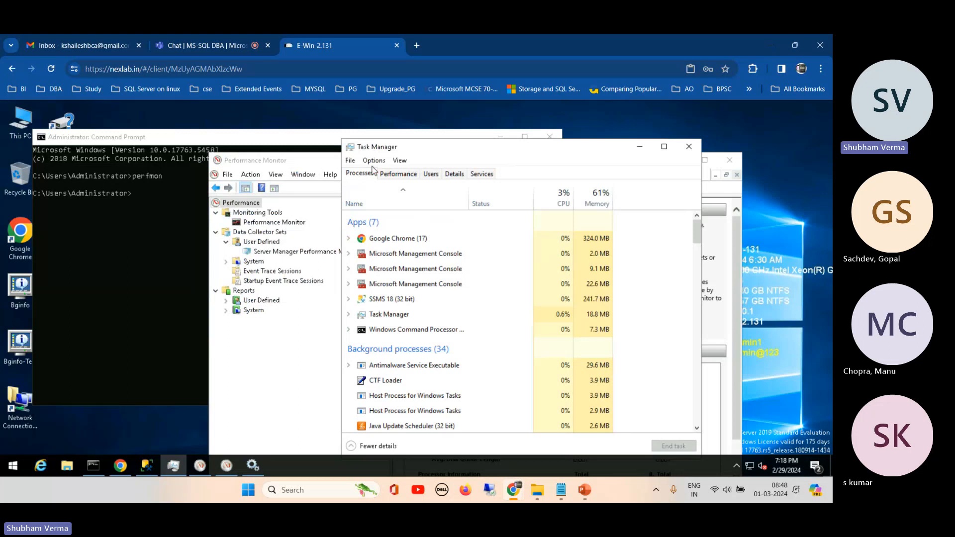
pyautogui.click(397, 174)
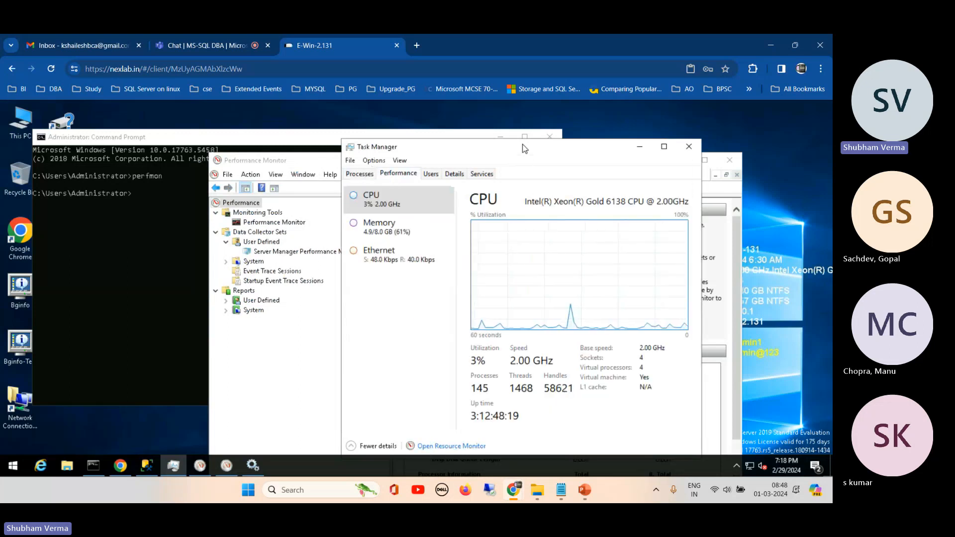
pyautogui.moveTo(537, 159); pyautogui.dragTo(496, 130)
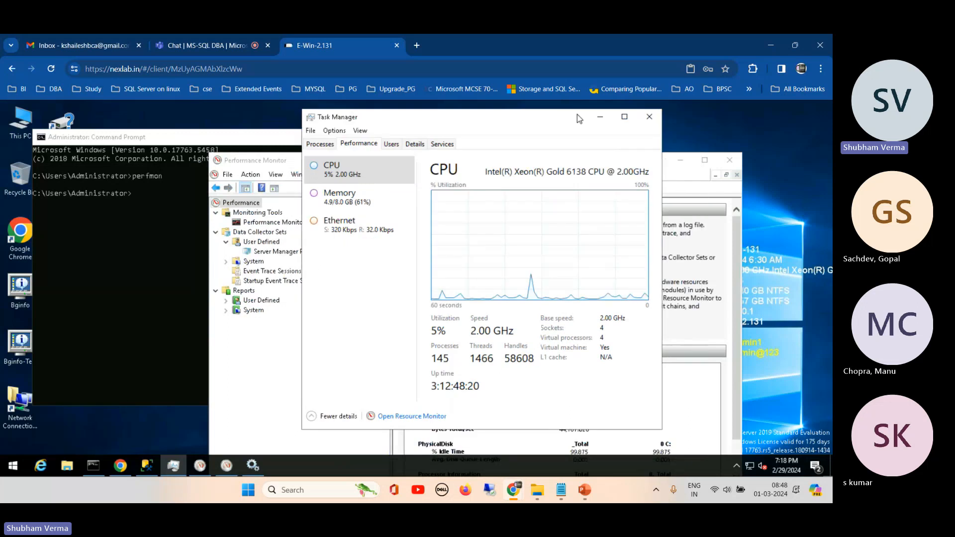
pyautogui.click(420, 417)
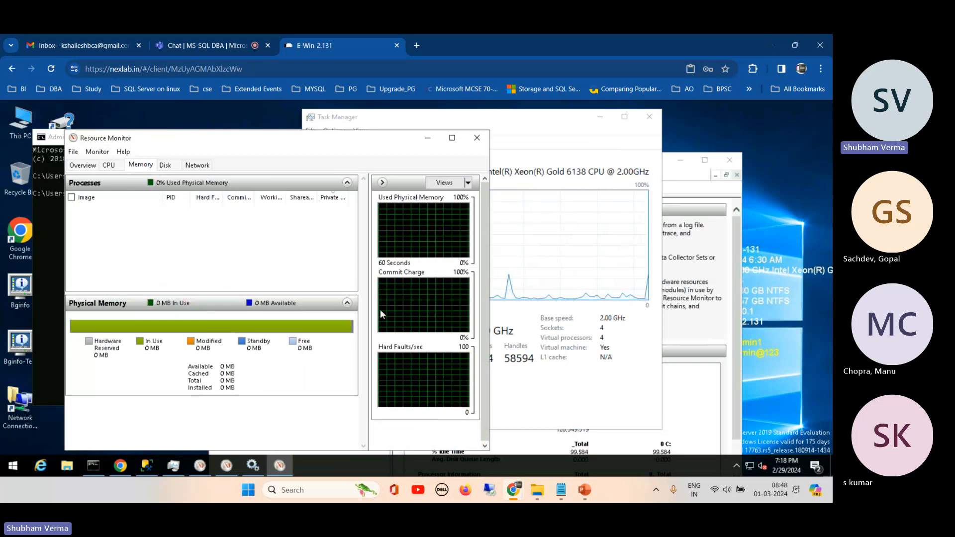
pyautogui.moveTo(355, 140); pyautogui.dragTo(440, 137)
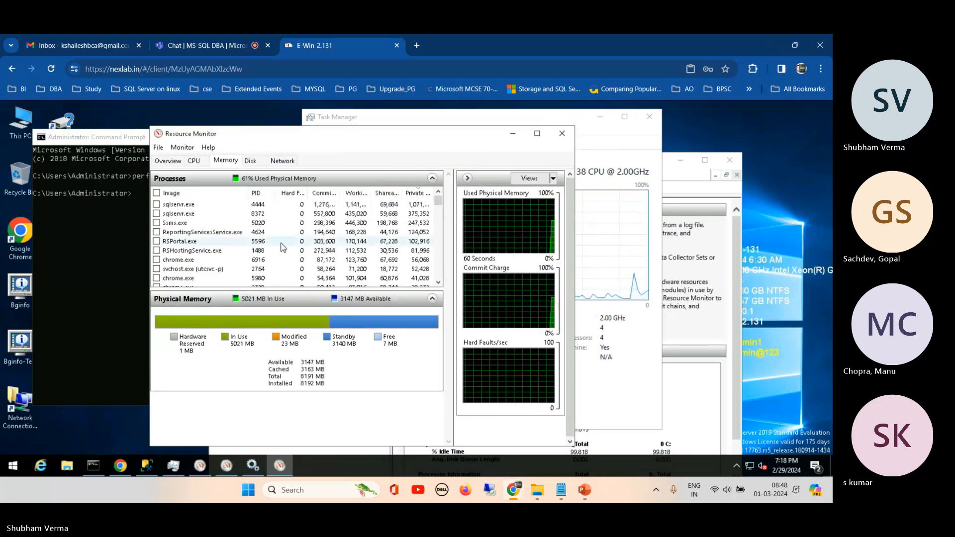
# - Filter Resource Monitor's memory processes to both sqlservr.exe instances and Ssms.exe, and maximize the window
pyautogui.click(157, 205)
pyautogui.click(156, 214)
pyautogui.click(157, 223)
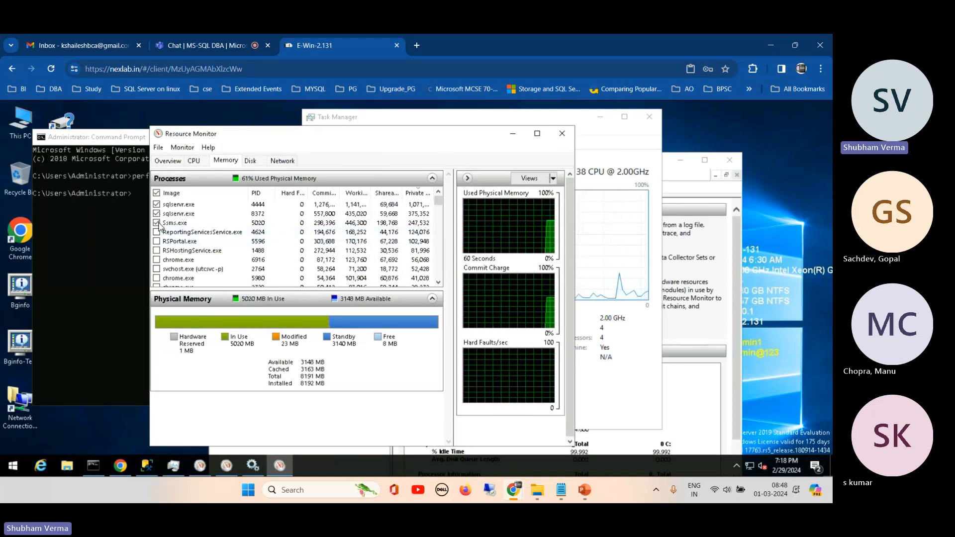
pyautogui.click(538, 135)
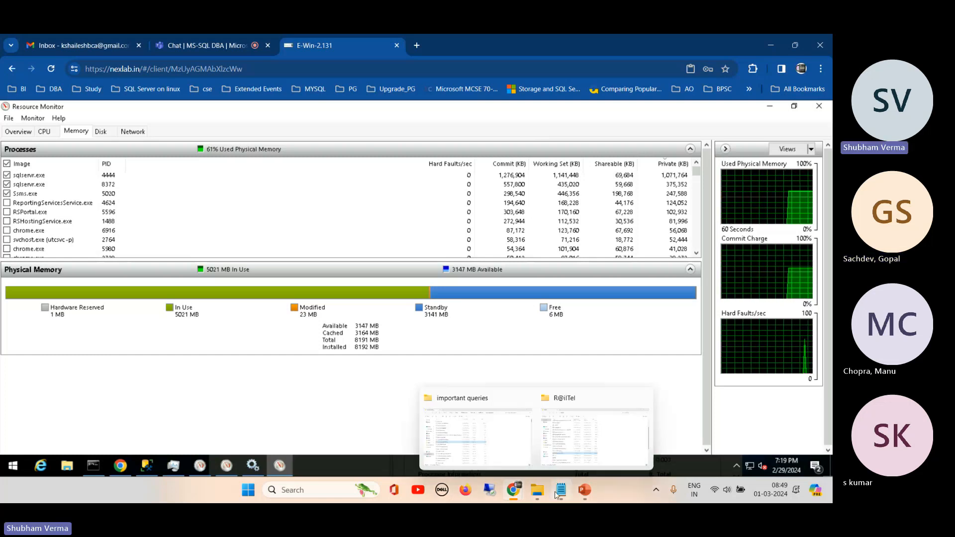
# - Bring the Services console and Task Manager back to the front, and look over Task Manager's process list and file commands
pyautogui.click(253, 466)
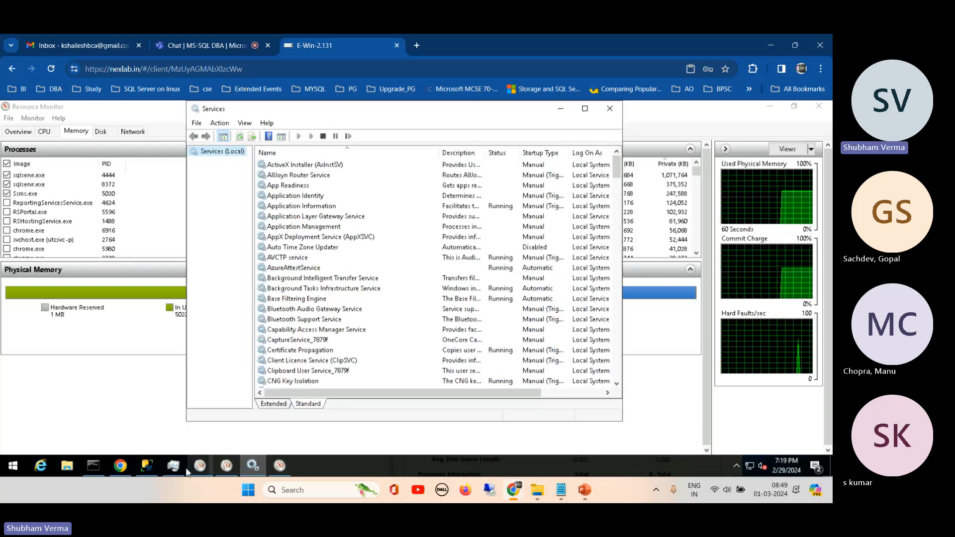
pyautogui.click(171, 471)
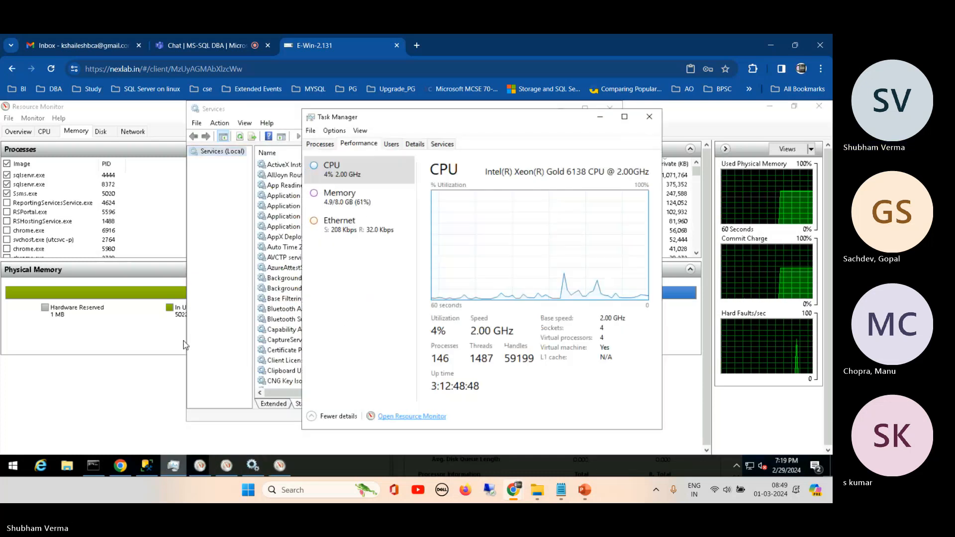
pyautogui.click(319, 144)
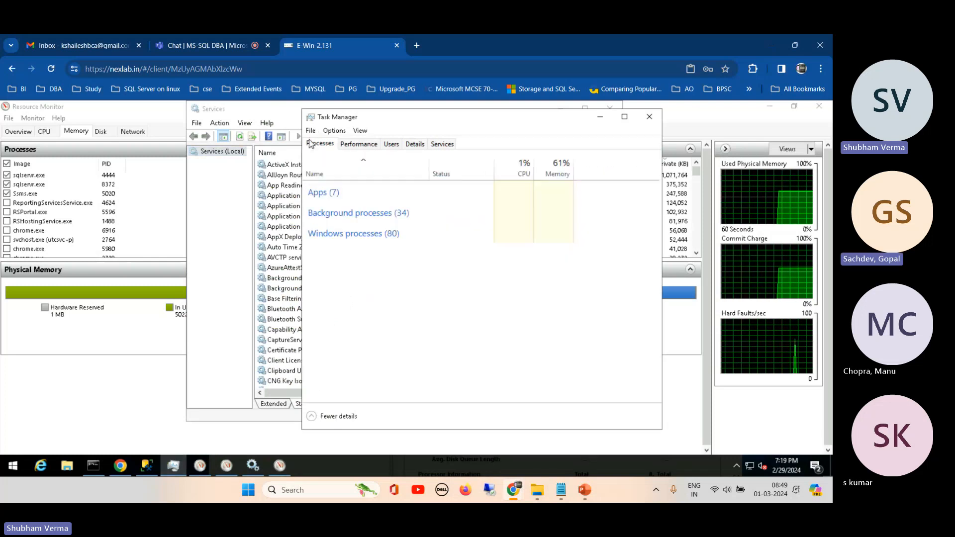
pyautogui.click(311, 131)
pyautogui.click(452, 118)
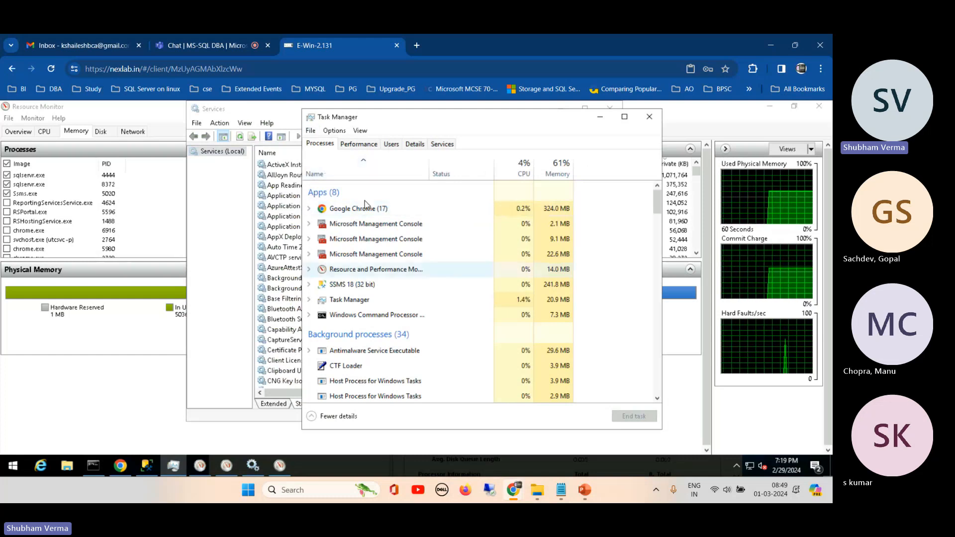
# - Change Task Manager's CPU performance graph from overall utilization to logical processors
pyautogui.click(353, 146)
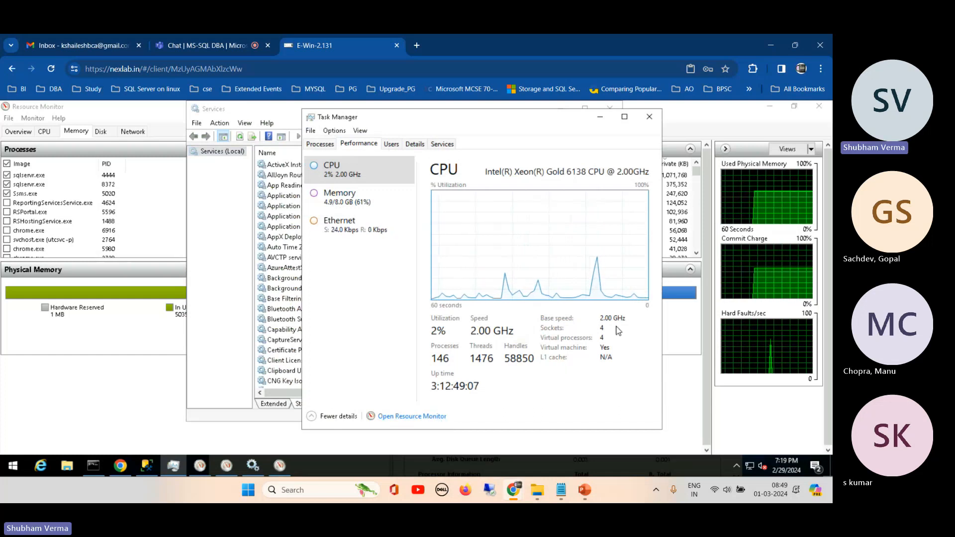
pyautogui.rightClick(489, 218)
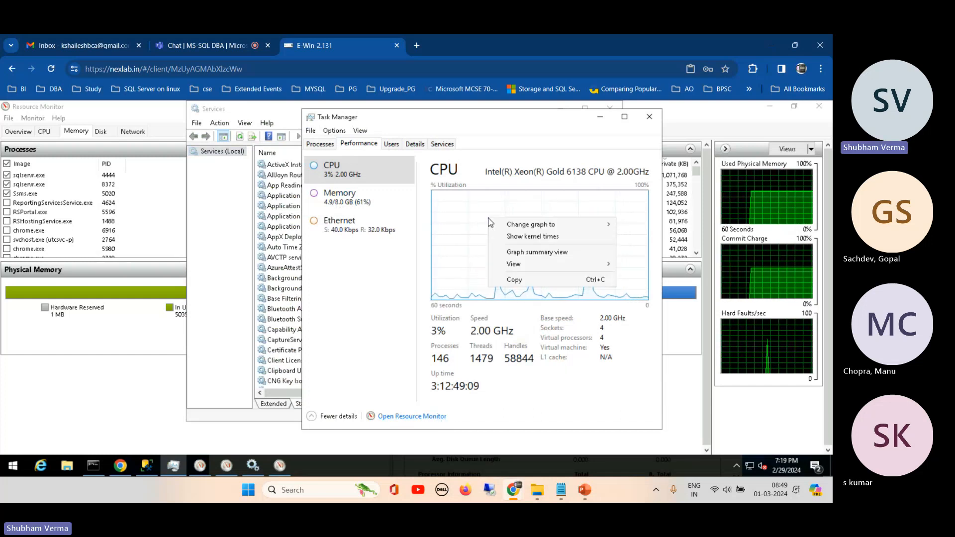
pyautogui.moveTo(531, 227)
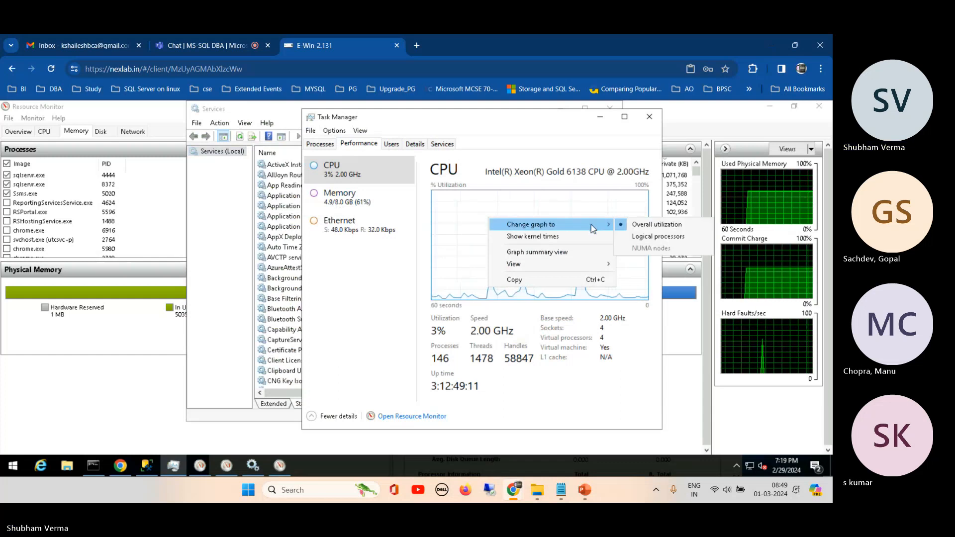
pyautogui.click(658, 238)
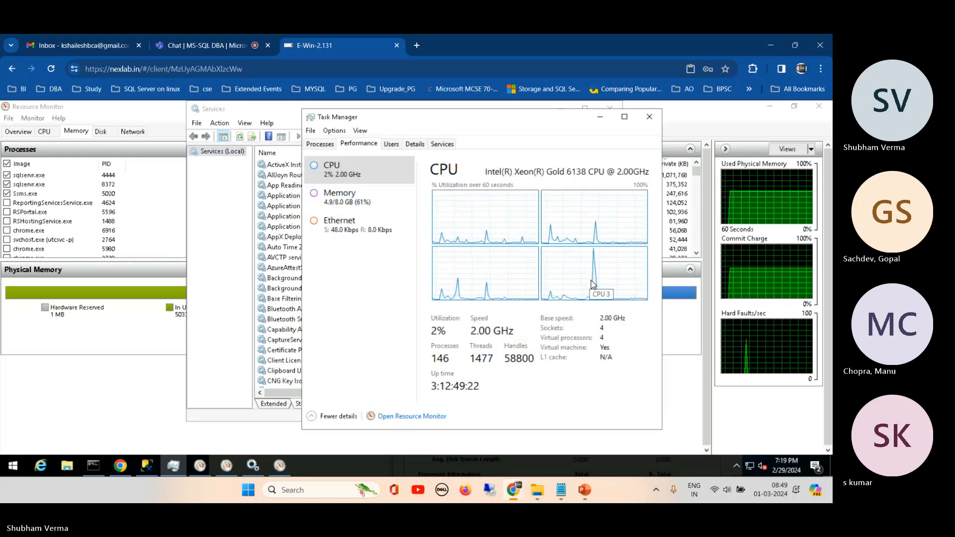
# - Examine Task Manager's memory and Ethernet performance details, with a brief look at the training contents slide in PowerPoint in between
pyautogui.click(341, 200)
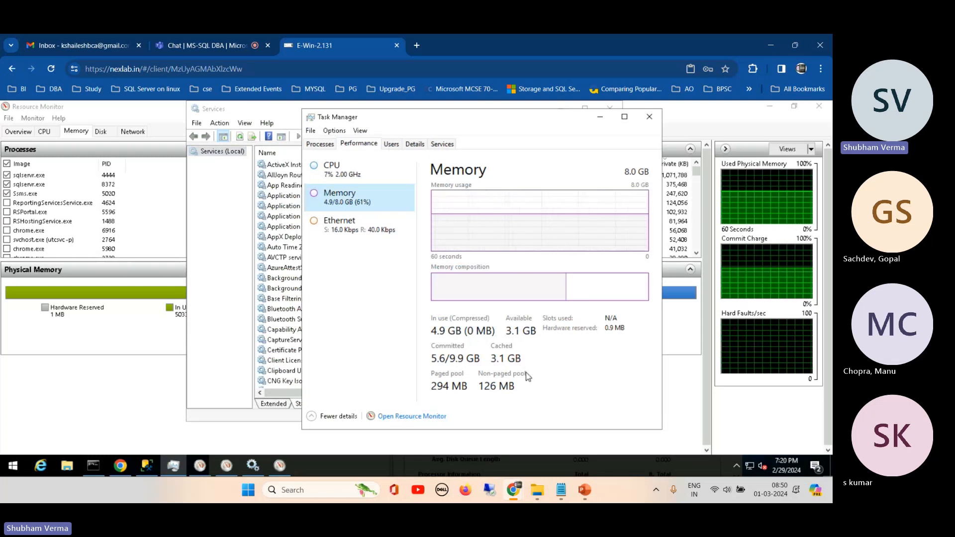
pyautogui.moveTo(585, 490)
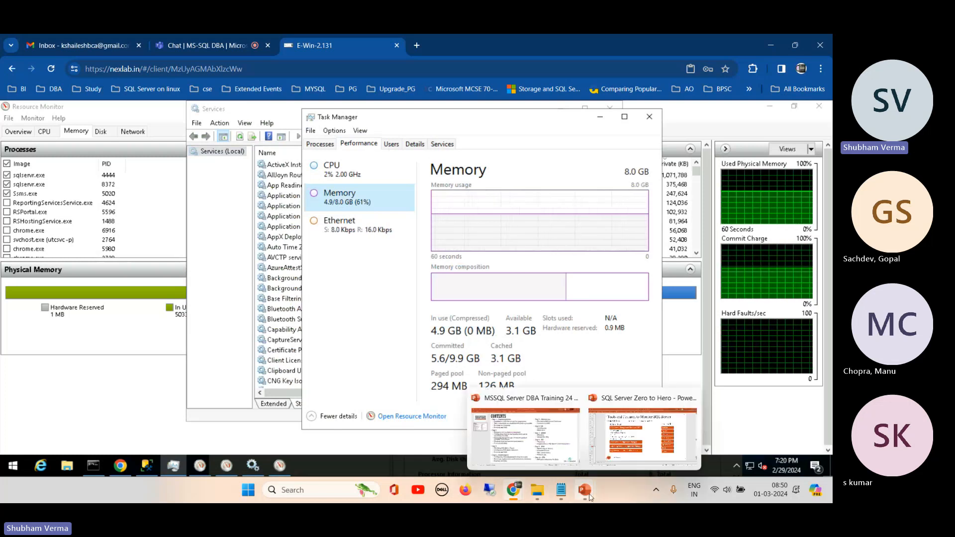
pyautogui.click(571, 464)
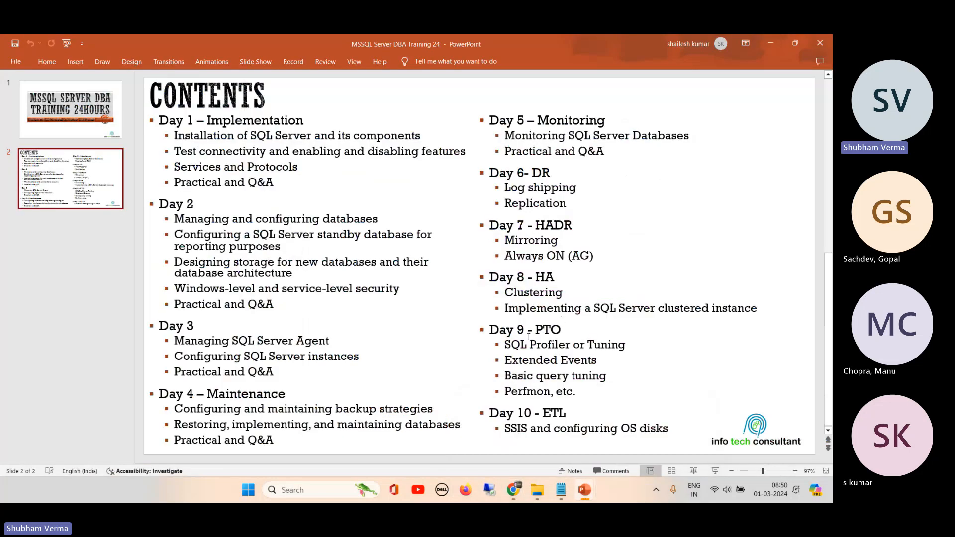
pyautogui.click(772, 40)
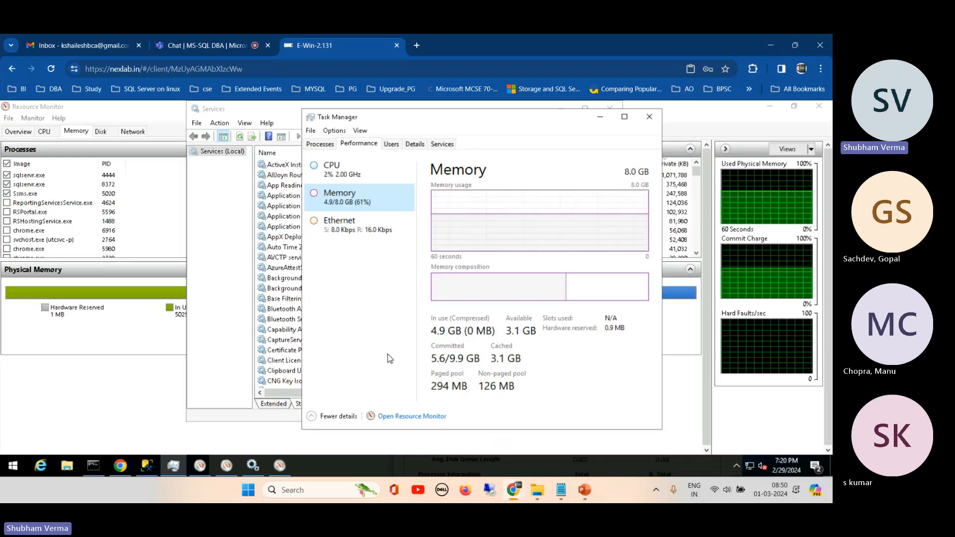
pyautogui.click(347, 231)
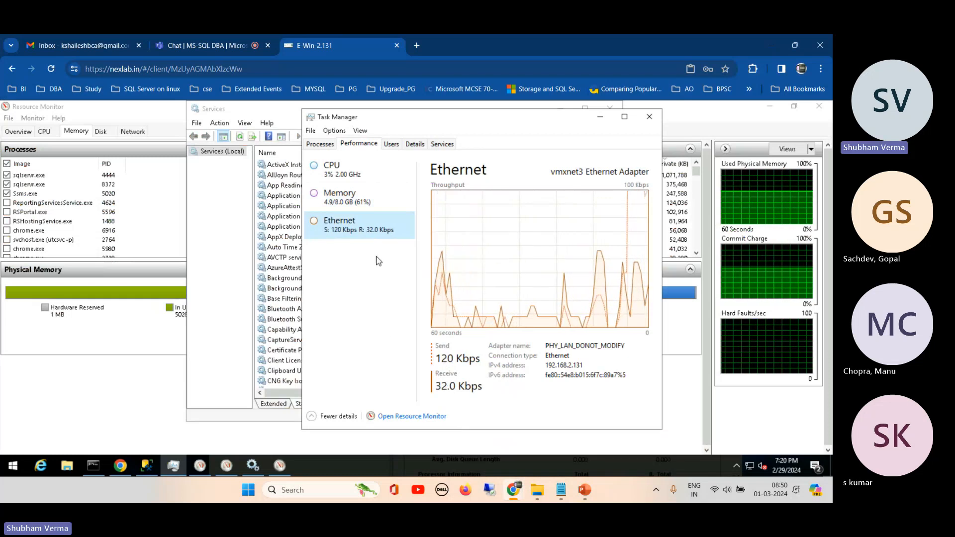
pyautogui.click(412, 416)
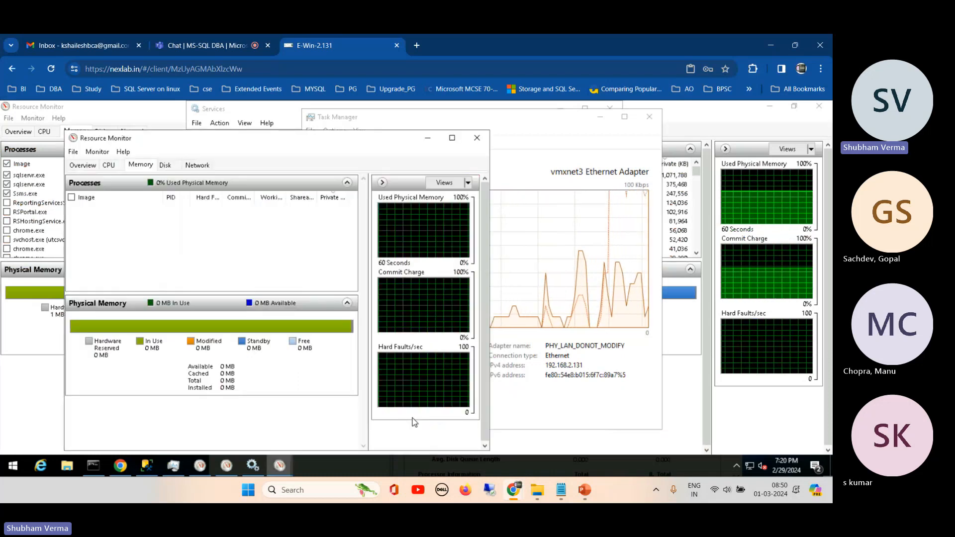
pyautogui.click(452, 138)
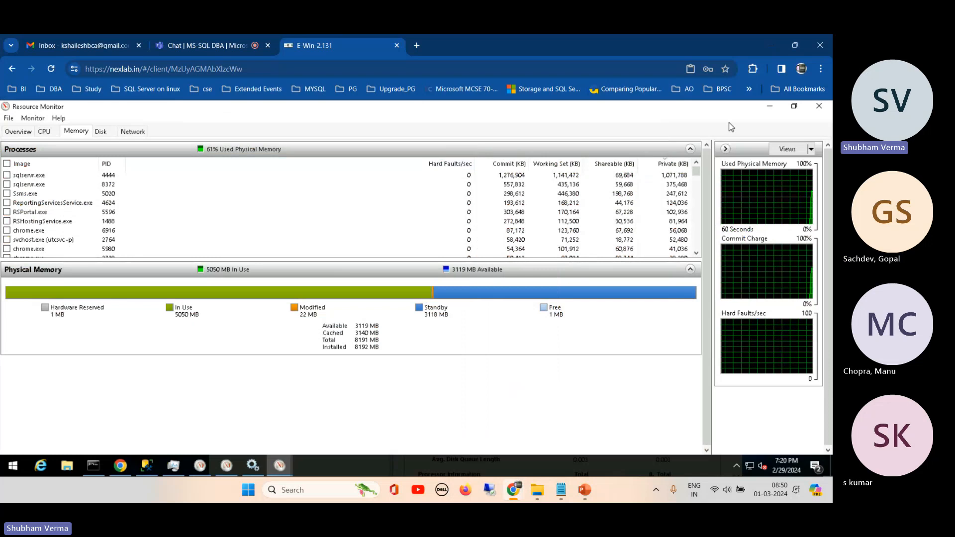
pyautogui.click(820, 106)
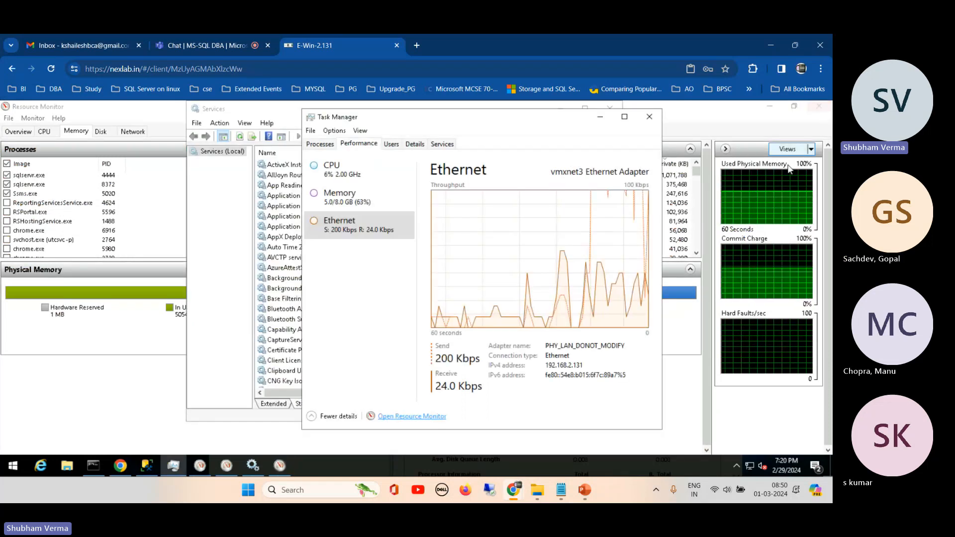
# - Return to the filtered Resource Monitor and review its overview and memory usage, resizing the process list to read processes and physical memory
pyautogui.click(718, 118)
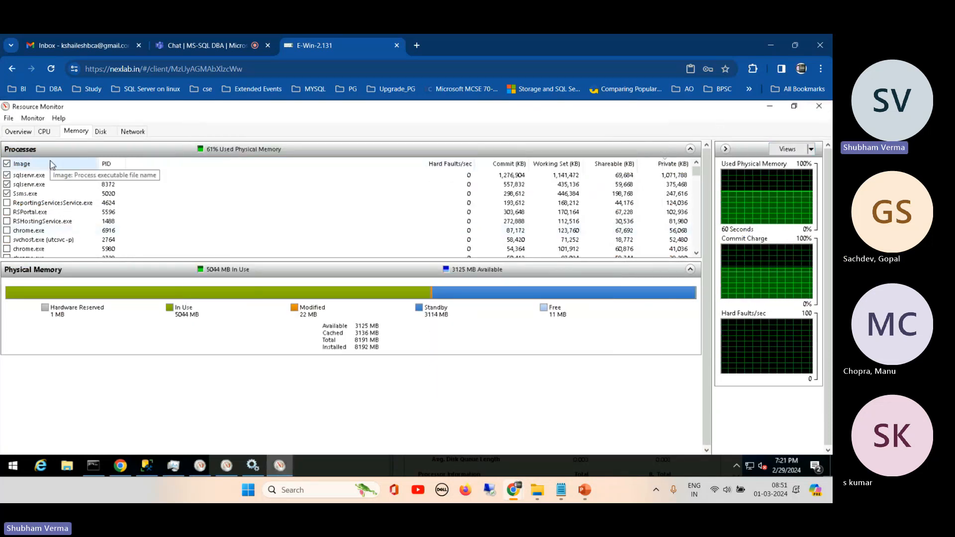
pyautogui.click(18, 131)
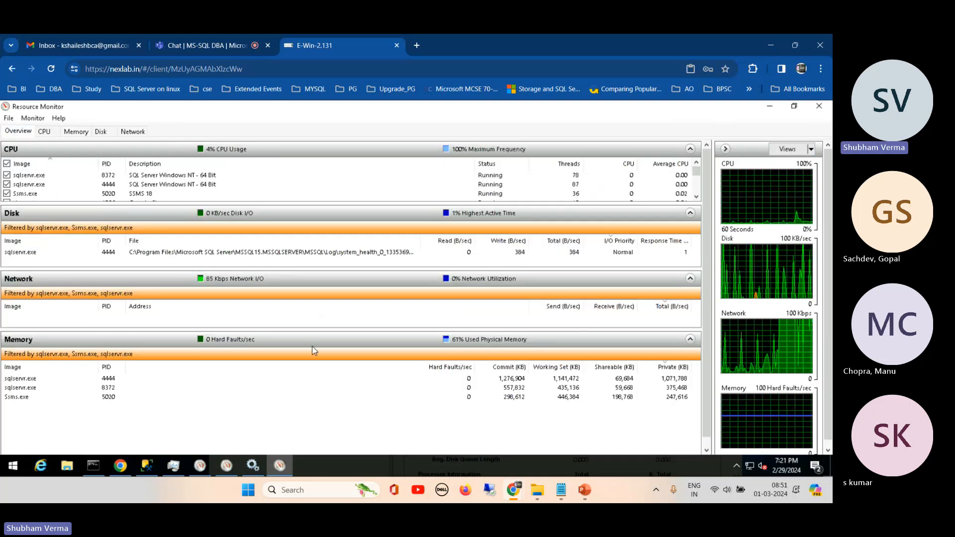
pyautogui.click(80, 133)
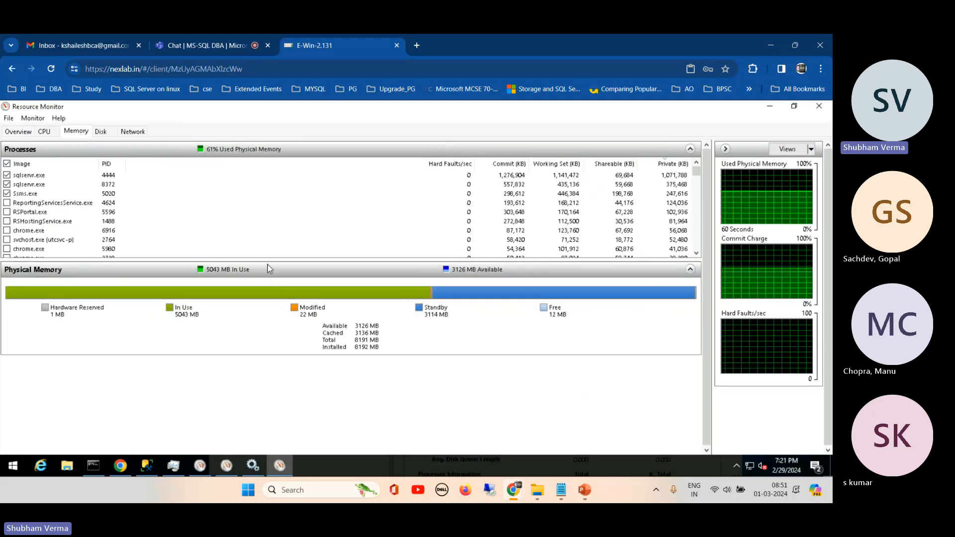
pyautogui.moveTo(252, 259); pyautogui.dragTo(274, 441)
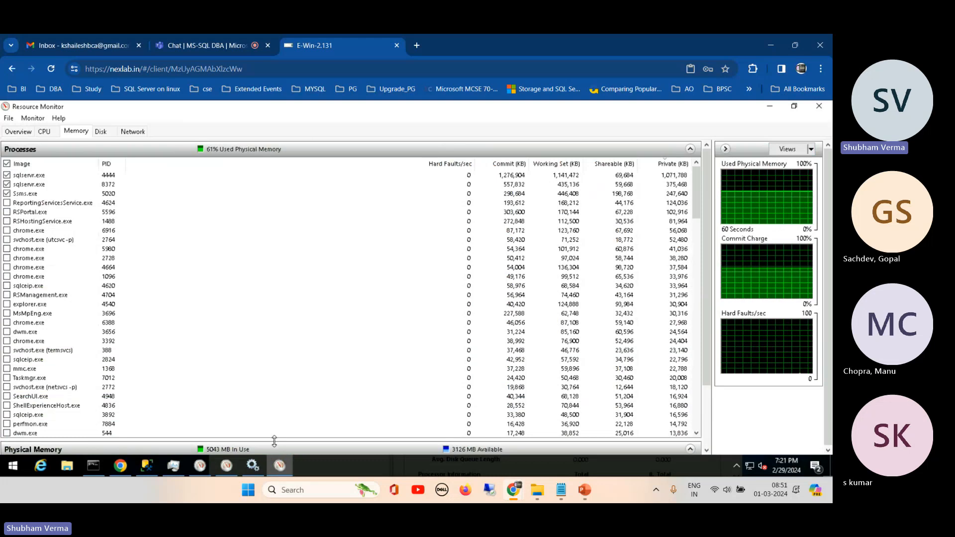
pyautogui.moveTo(274, 441); pyautogui.dragTo(272, 213)
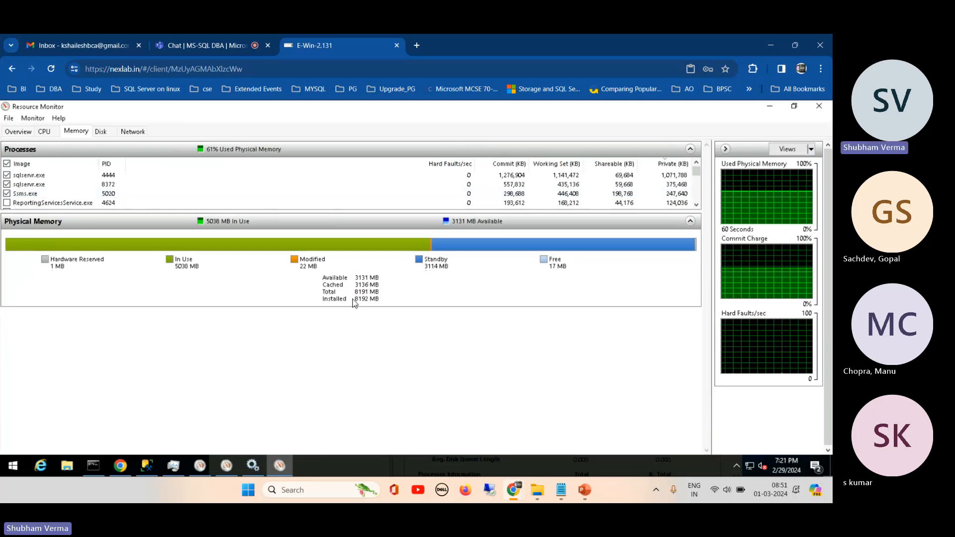
# - Review Resource Monitor's disk data by expanding Disk Activity and Storage and enlarging the storage area, and go back to the memory view
pyautogui.click(102, 131)
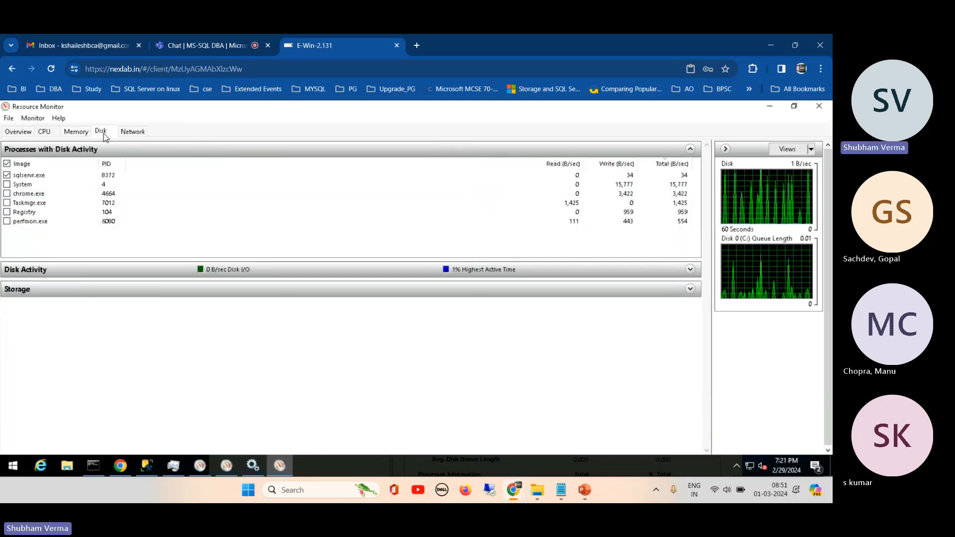
pyautogui.click(279, 272)
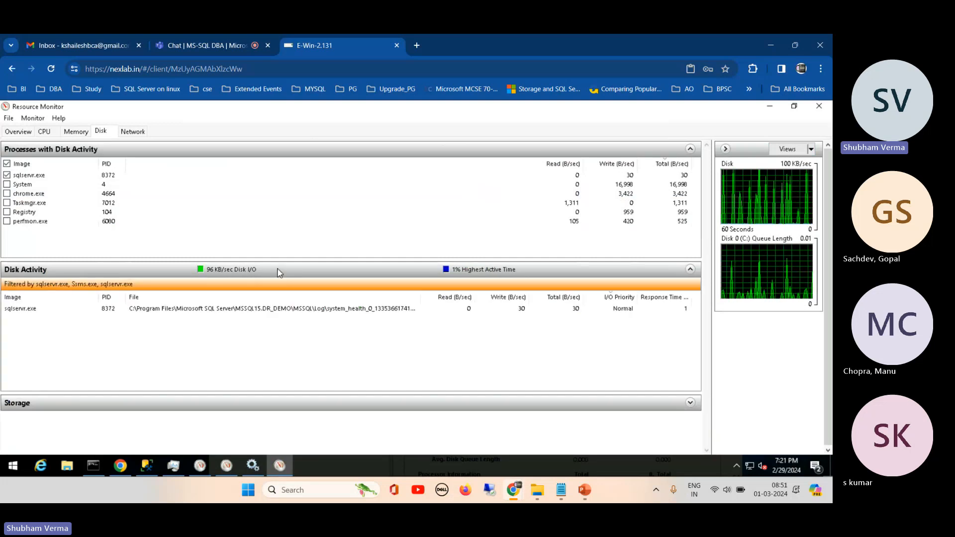
pyautogui.click(21, 309)
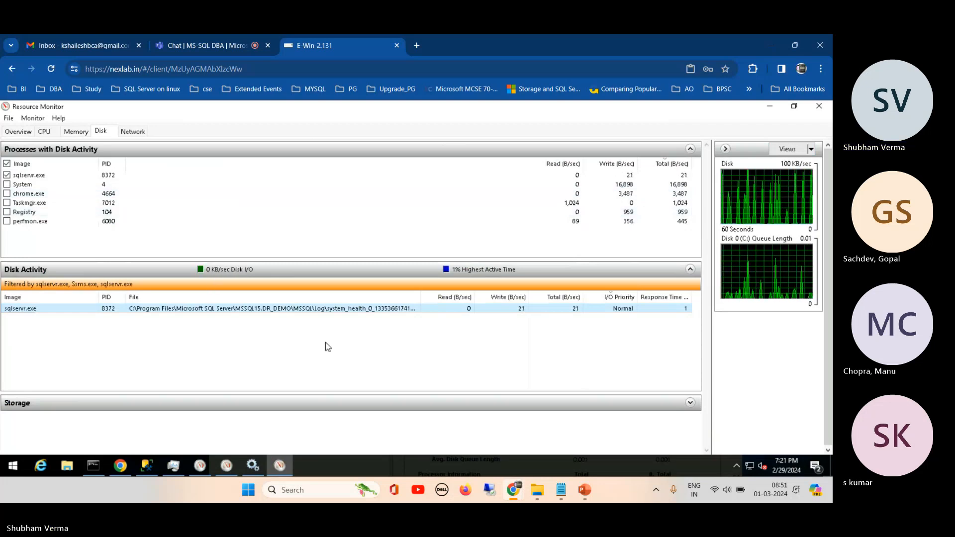
pyautogui.click(387, 402)
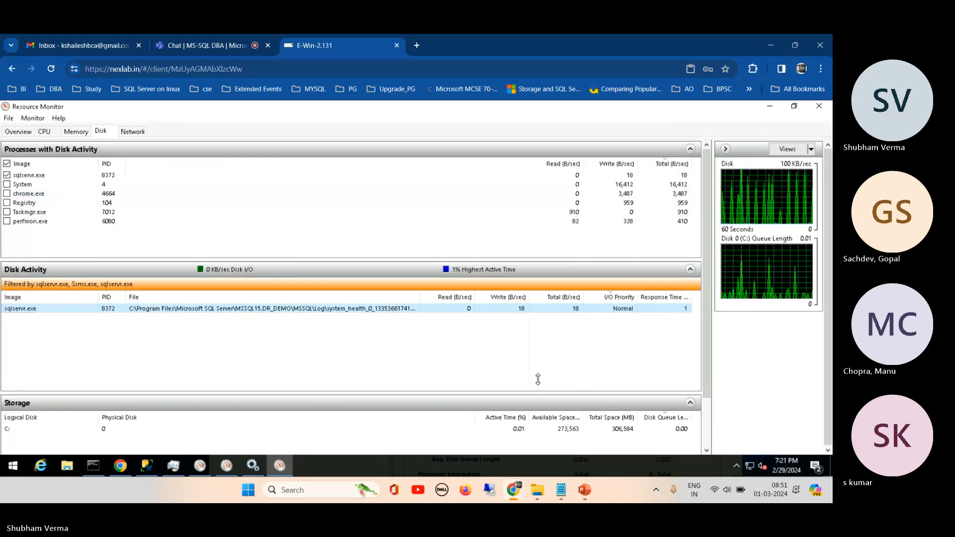
pyautogui.moveTo(555, 394); pyautogui.dragTo(556, 330)
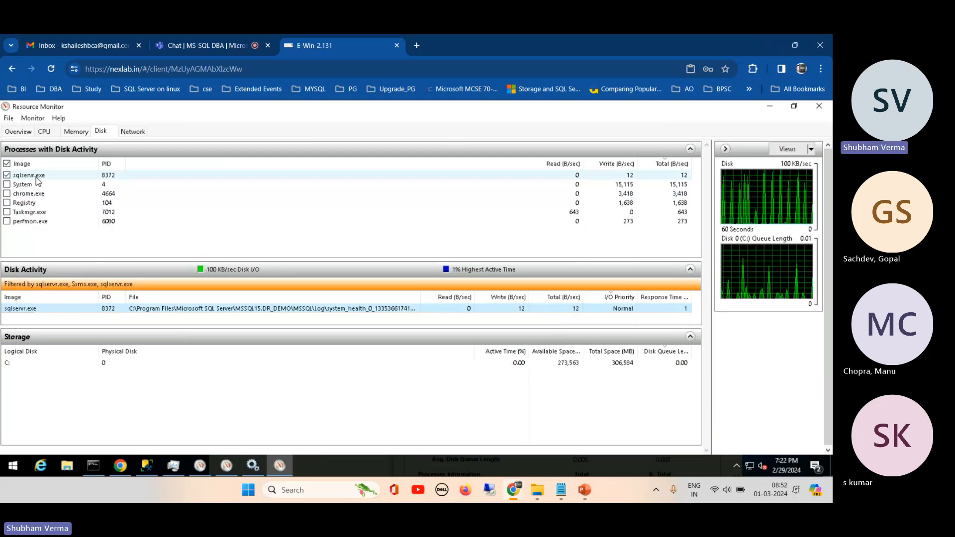
pyautogui.click(76, 133)
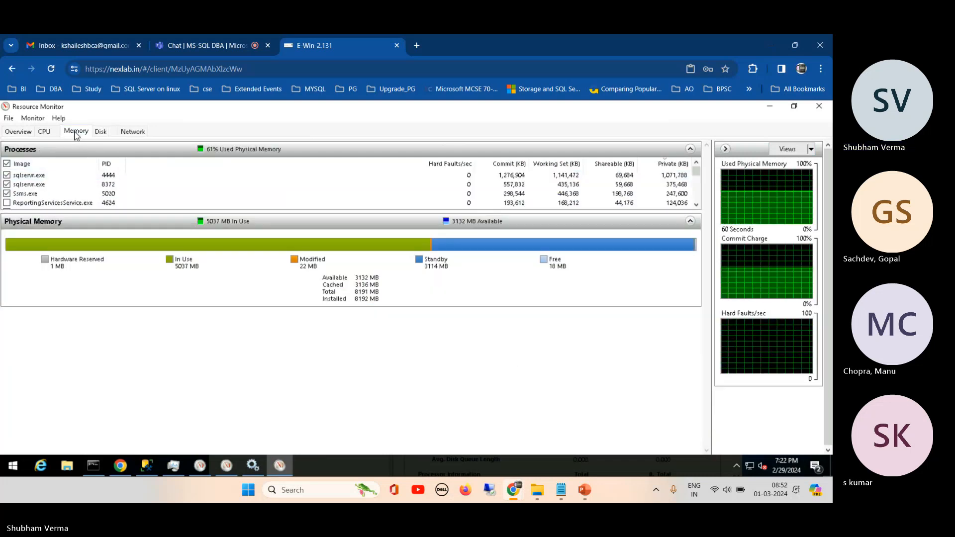
# - Review Resource Monitor's network data, and briefly open the local computer's Task Manager to view its running processes
pyautogui.click(138, 131)
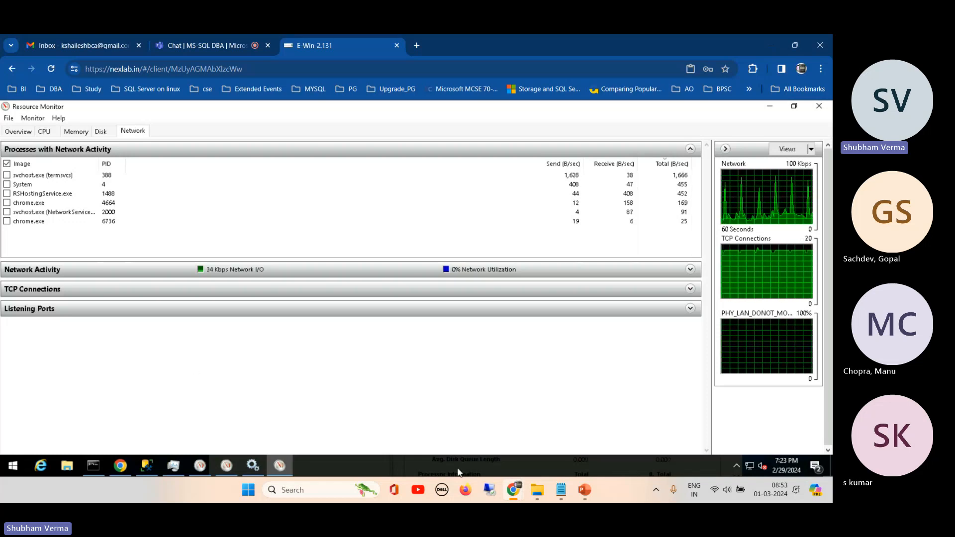
pyautogui.rightClick(610, 469)
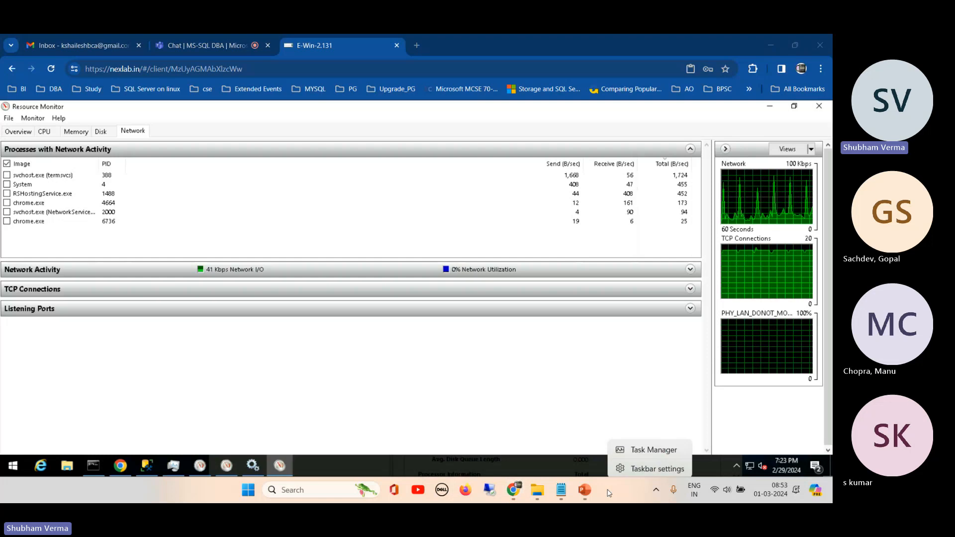
pyautogui.click(489, 357)
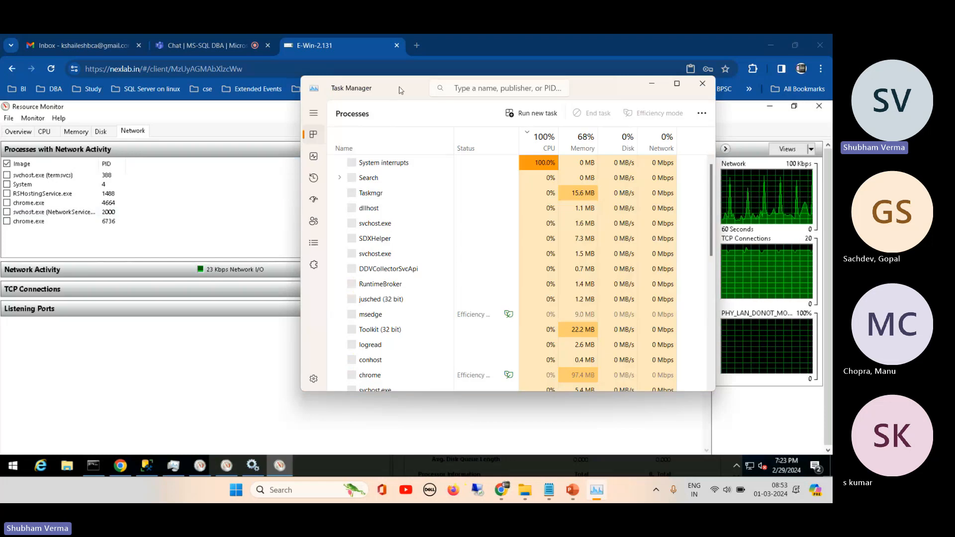
pyautogui.moveTo(402, 90); pyautogui.dragTo(385, 139)
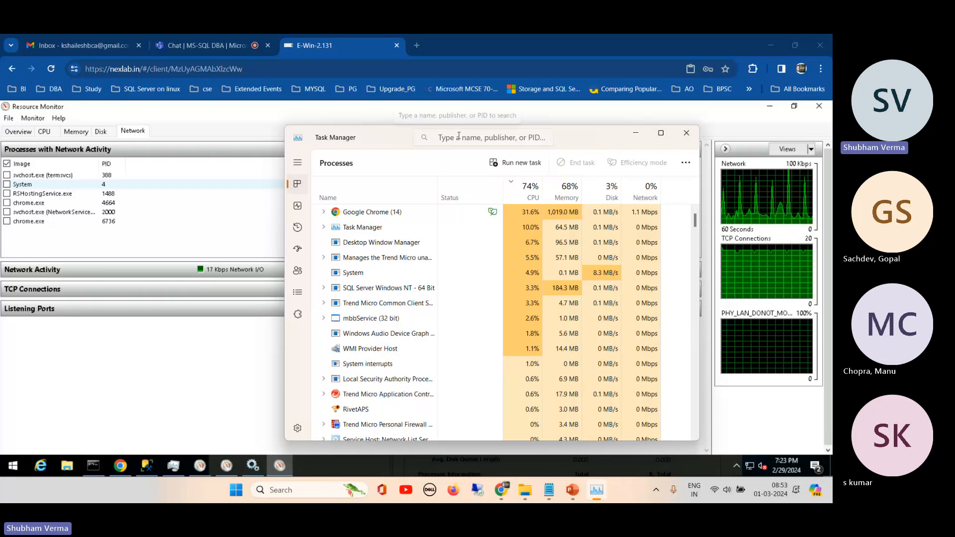
pyautogui.click(686, 134)
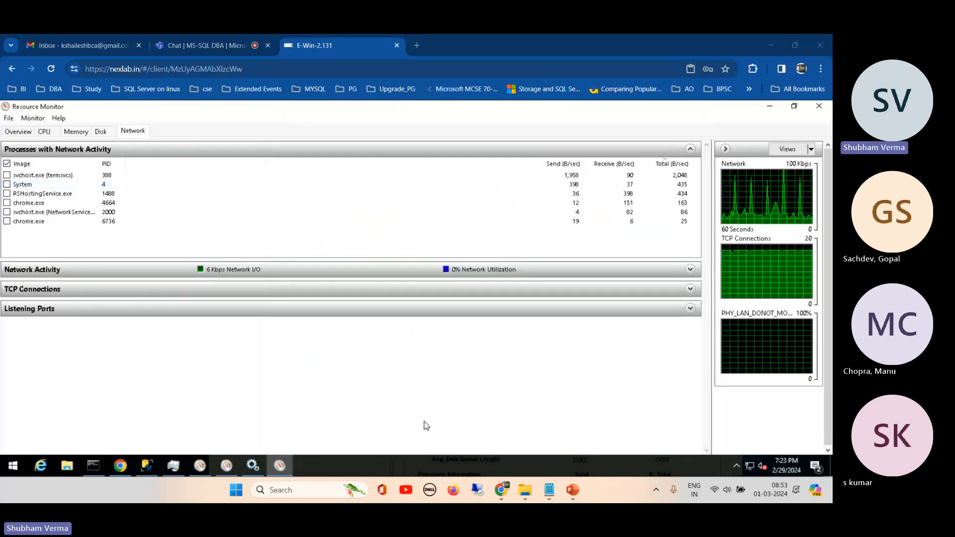
# - Launch Performance Monitor on the local computer, view its dialog for connecting to a remote computer, and close it without connecting
pyautogui.click(319, 488)
pyautogui.write('perfom')
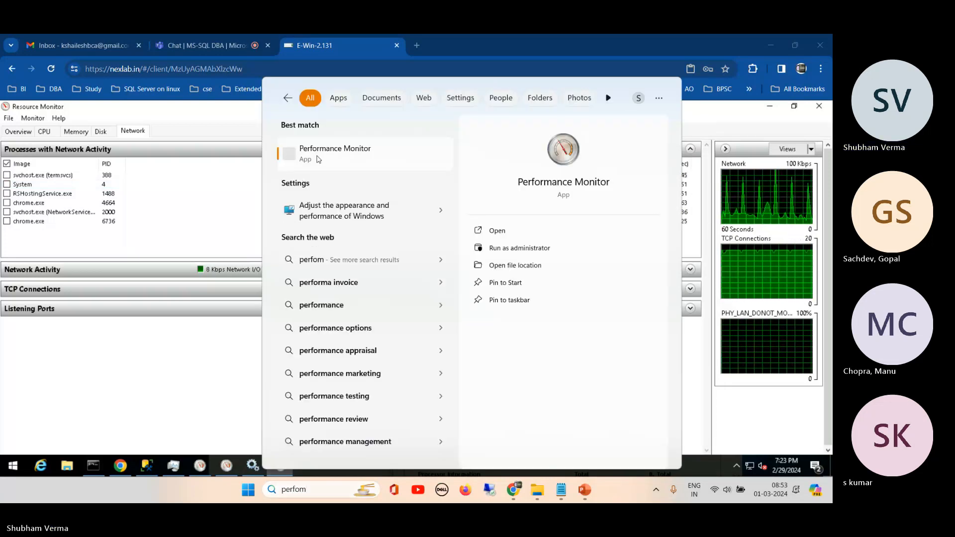
pyautogui.click(319, 160)
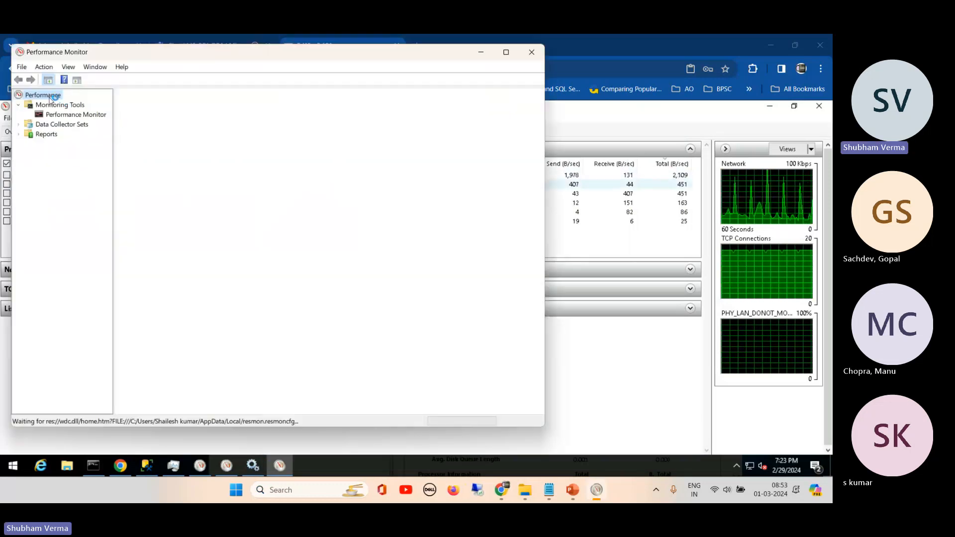
pyautogui.rightClick(57, 99)
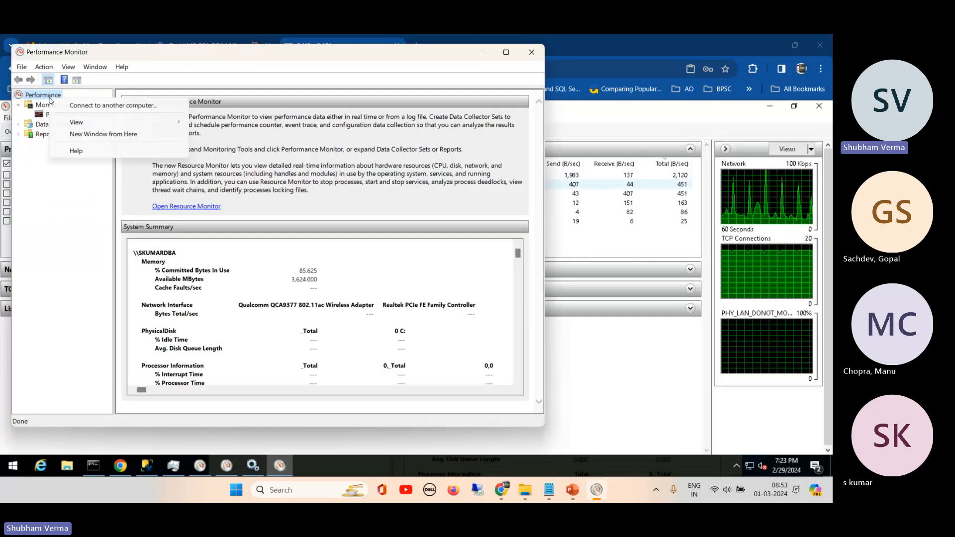
pyautogui.click(104, 105)
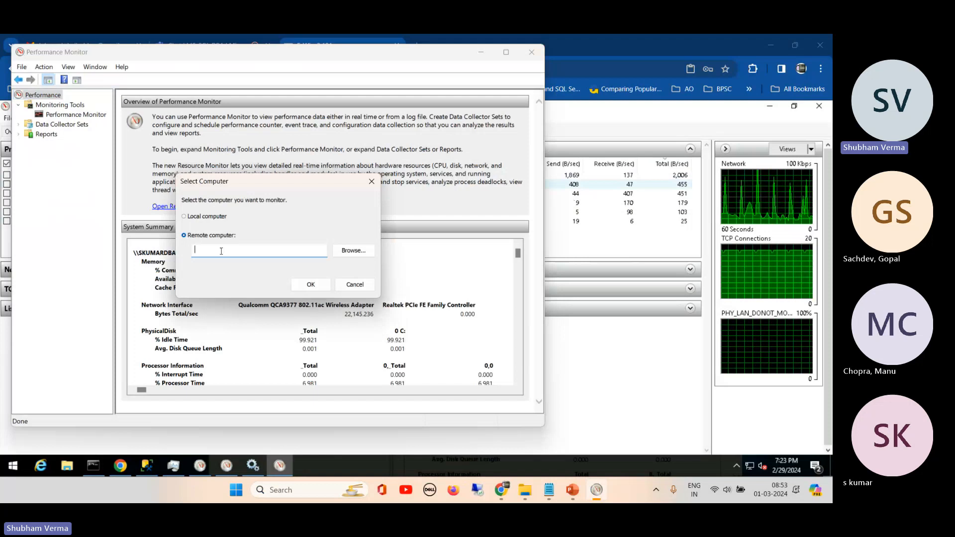
pyautogui.click(355, 285)
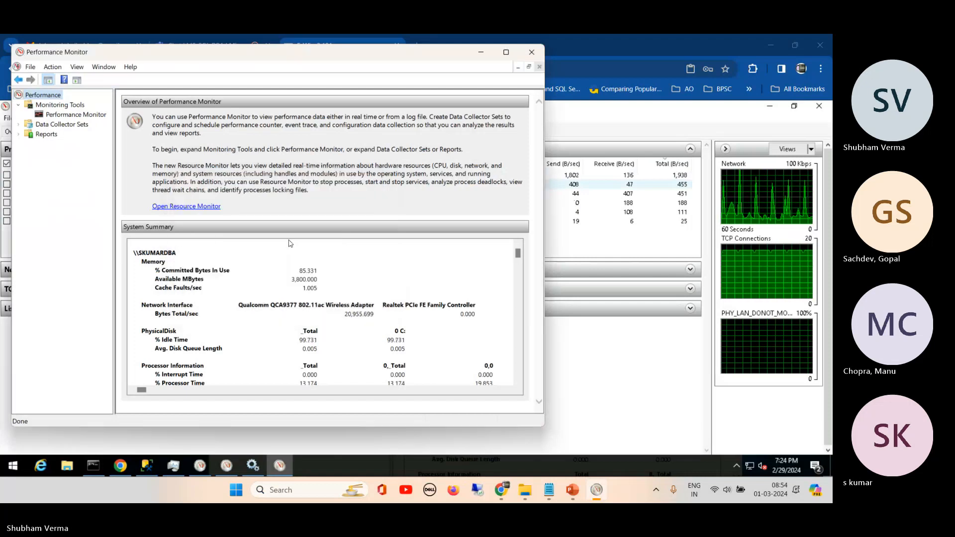
pyautogui.click(532, 52)
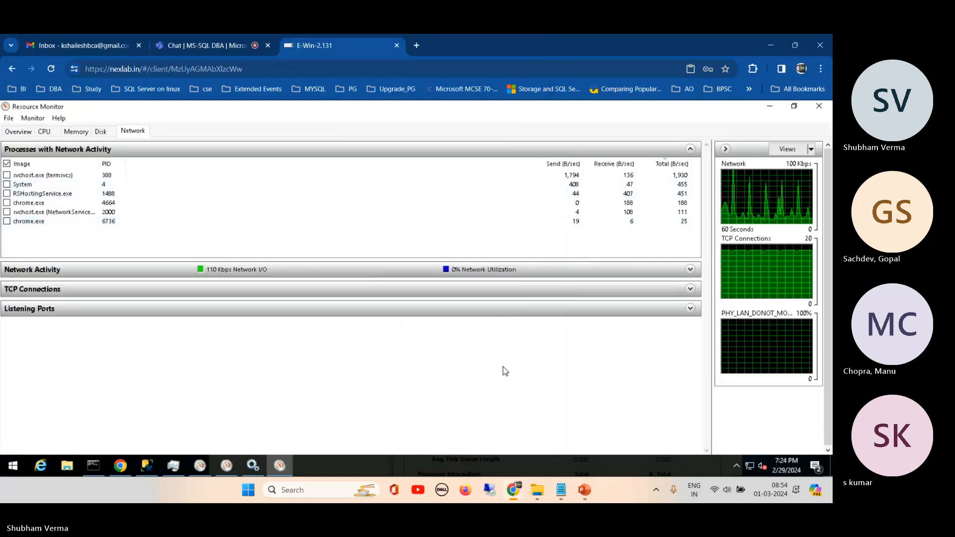
# - Close Resource Monitor, briefly reopen it from the server's Task Manager, and look at Task Manager's process list and performance details
pyautogui.click(824, 109)
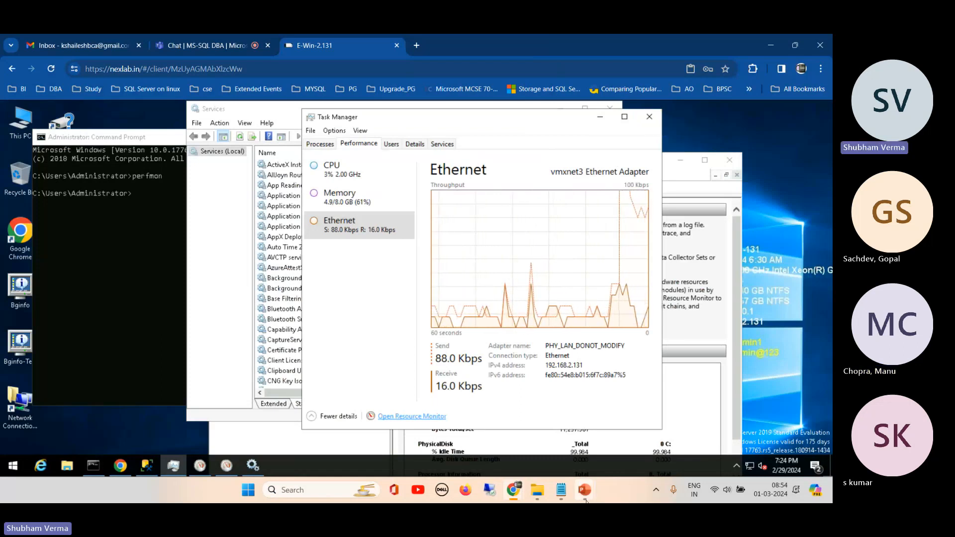
pyautogui.moveTo(585, 490)
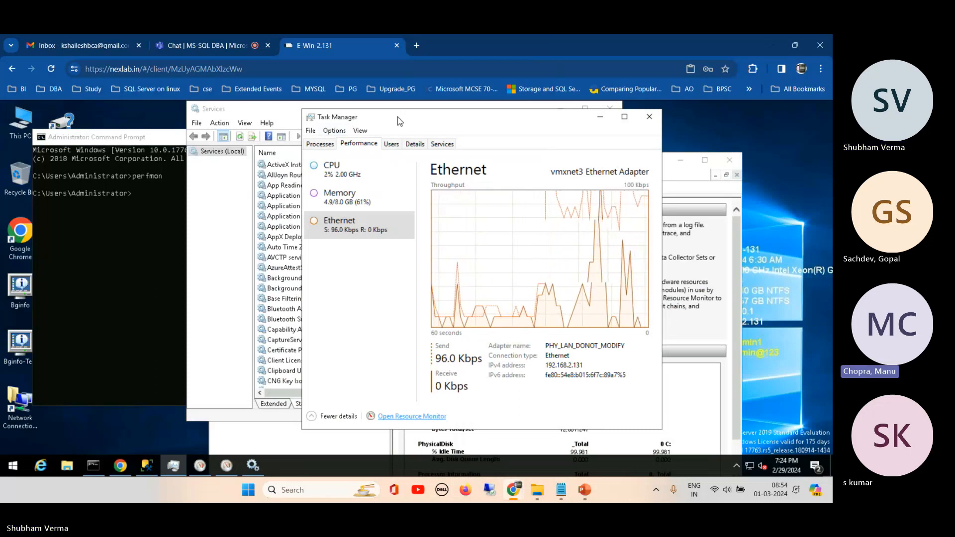
pyautogui.click(400, 418)
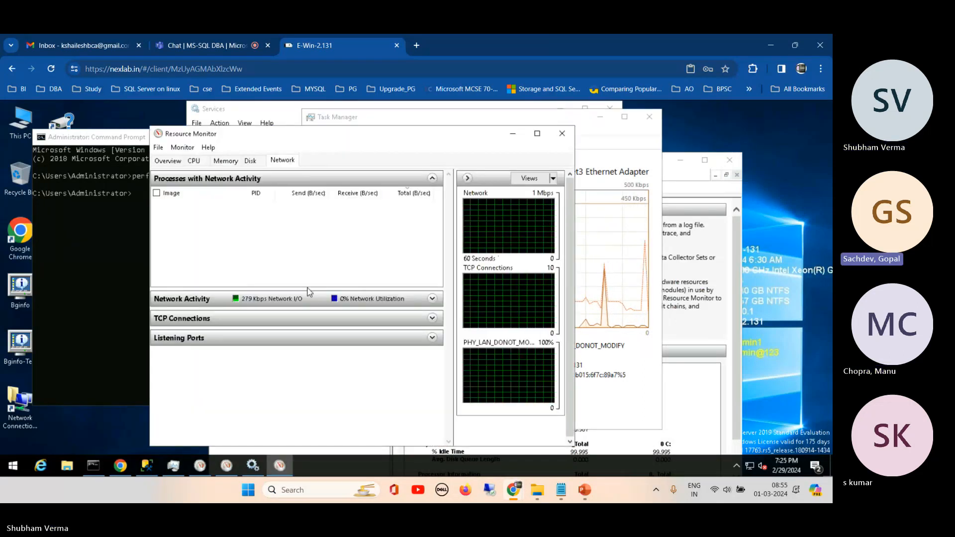
pyautogui.click(563, 133)
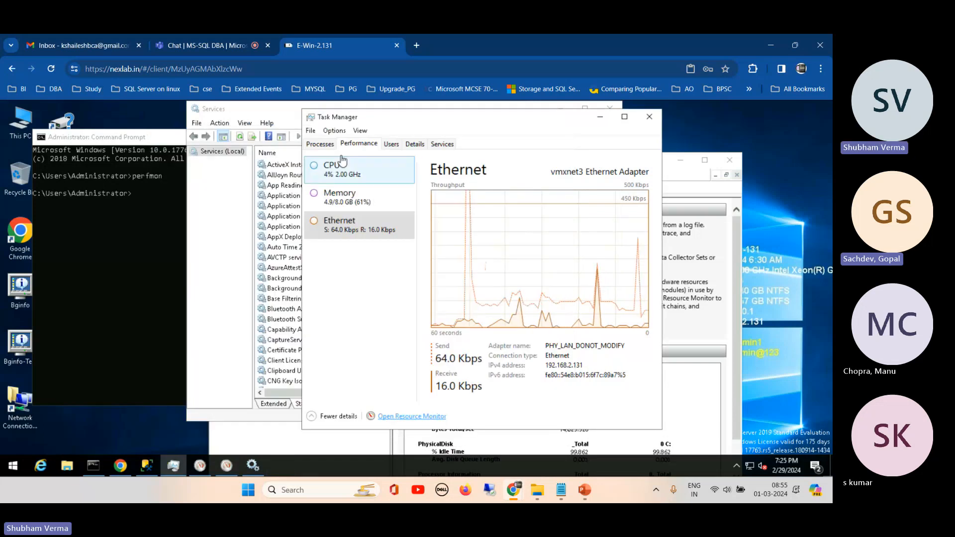
pyautogui.click(320, 144)
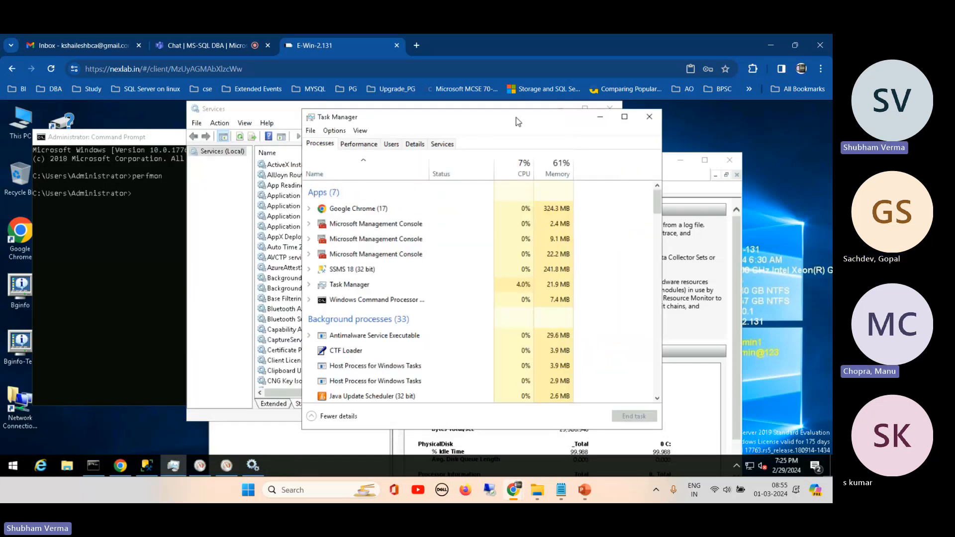
pyautogui.click(358, 144)
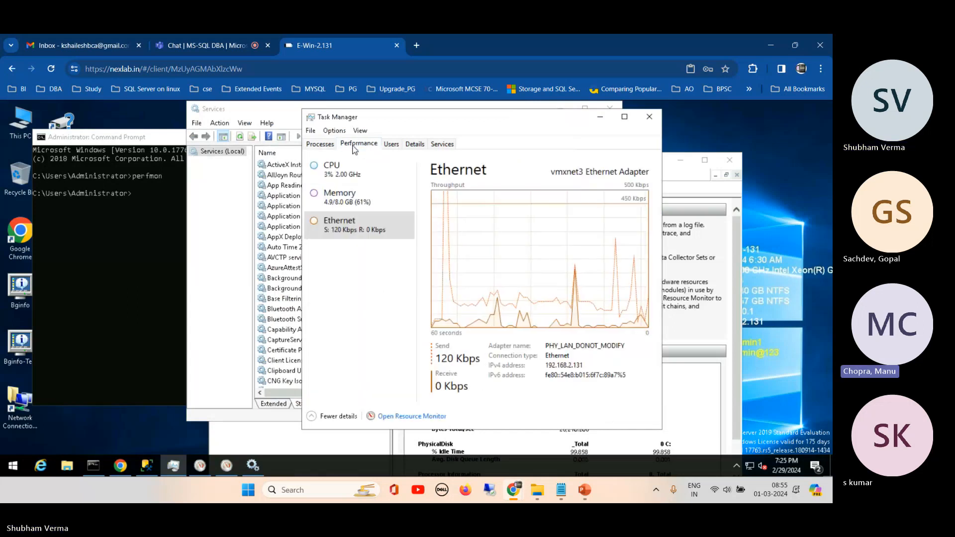
# - Open Resource Monitor from Task Manager, review its overview, CPU, memory, disk and network views, and close it
pyautogui.click(411, 417)
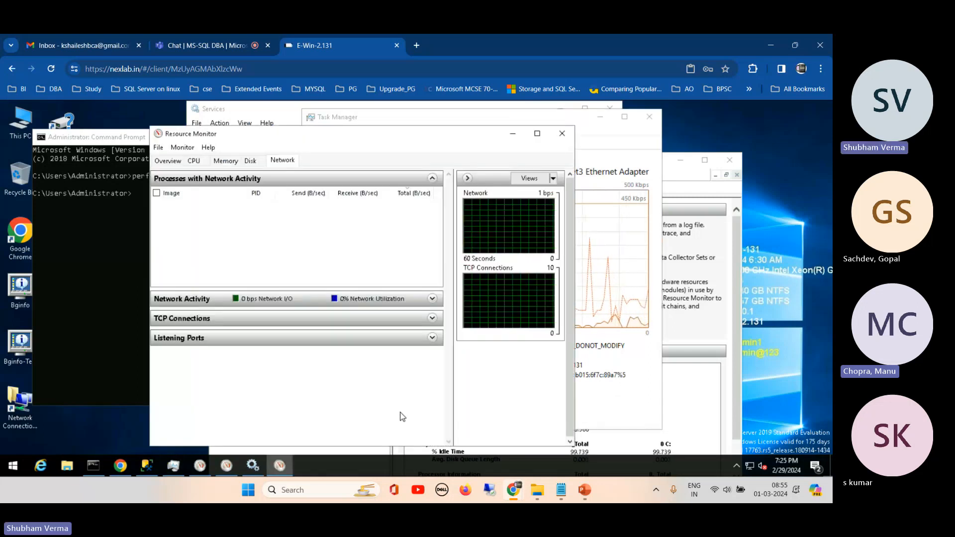
pyautogui.moveTo(380, 139); pyautogui.dragTo(407, 124)
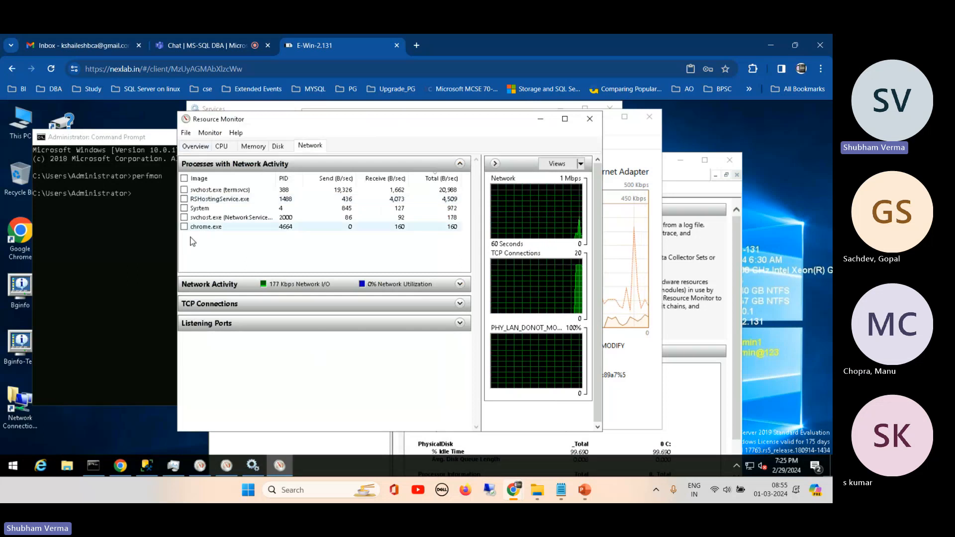
pyautogui.click(196, 146)
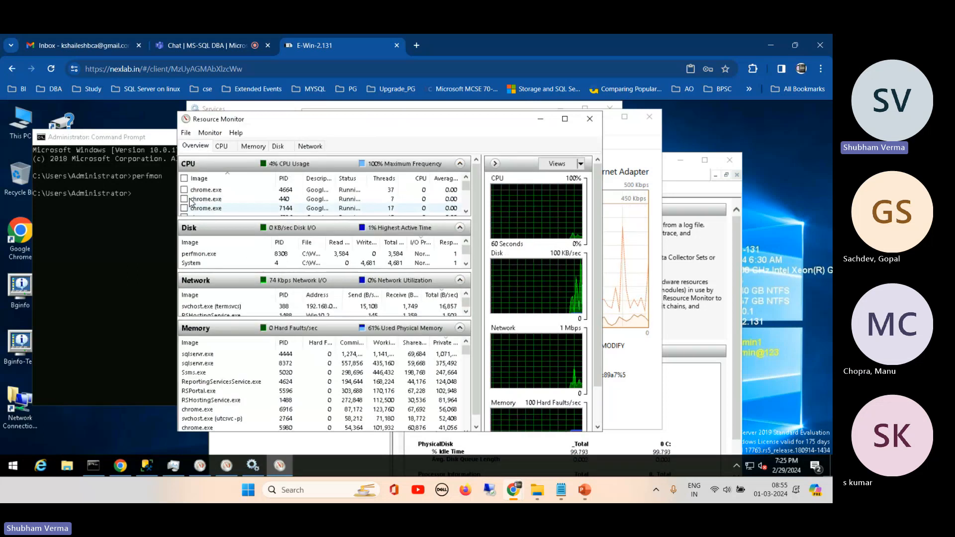
pyautogui.click(222, 146)
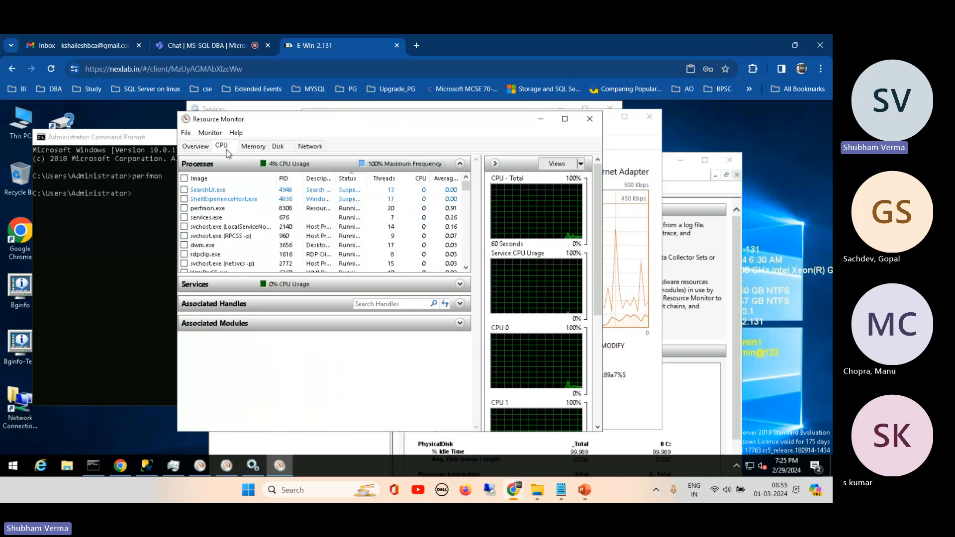
pyautogui.click(254, 145)
pyautogui.click(277, 148)
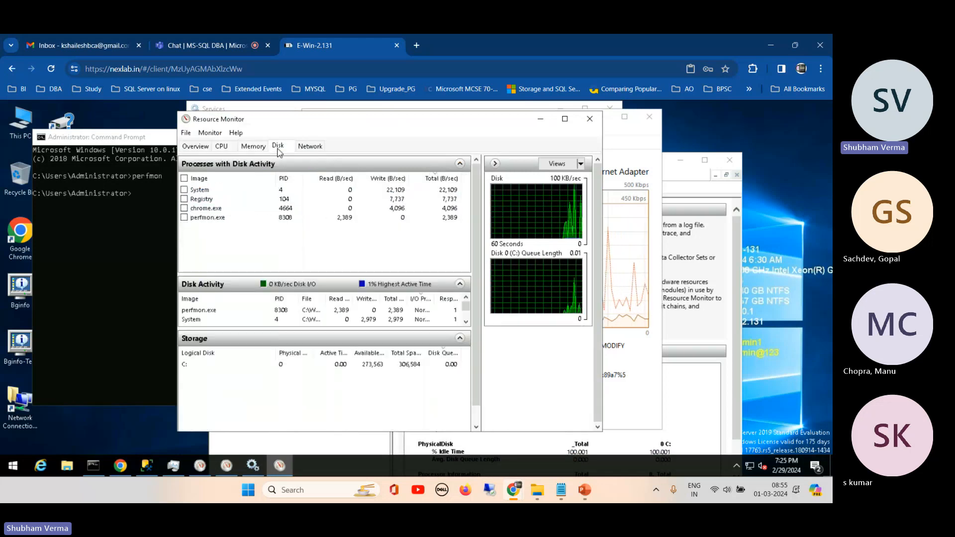
pyautogui.click(310, 147)
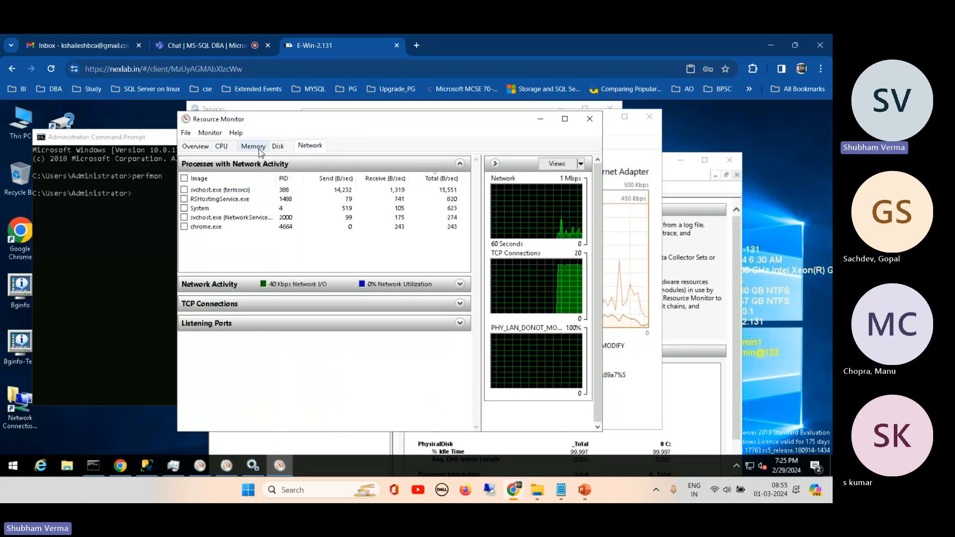
pyautogui.click(226, 149)
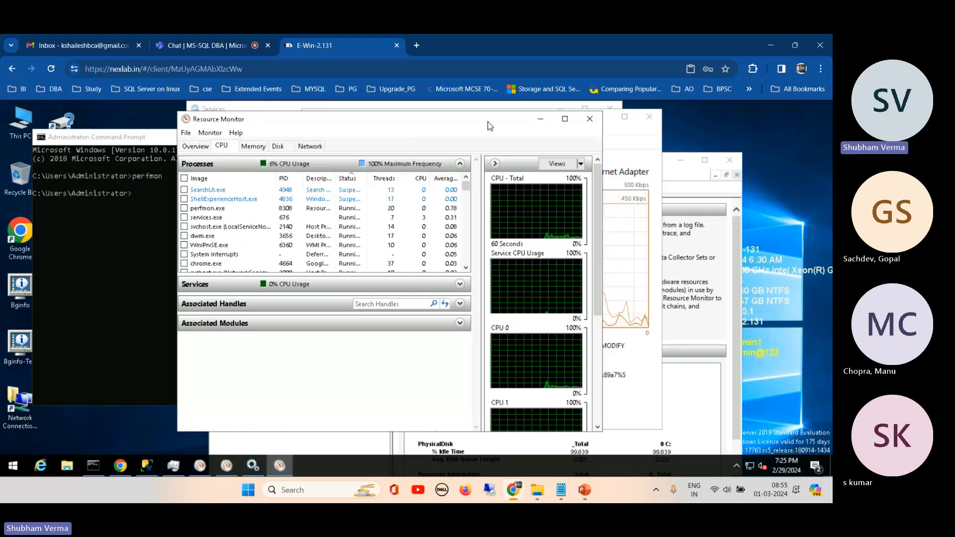
pyautogui.moveTo(488, 122); pyautogui.dragTo(472, 143)
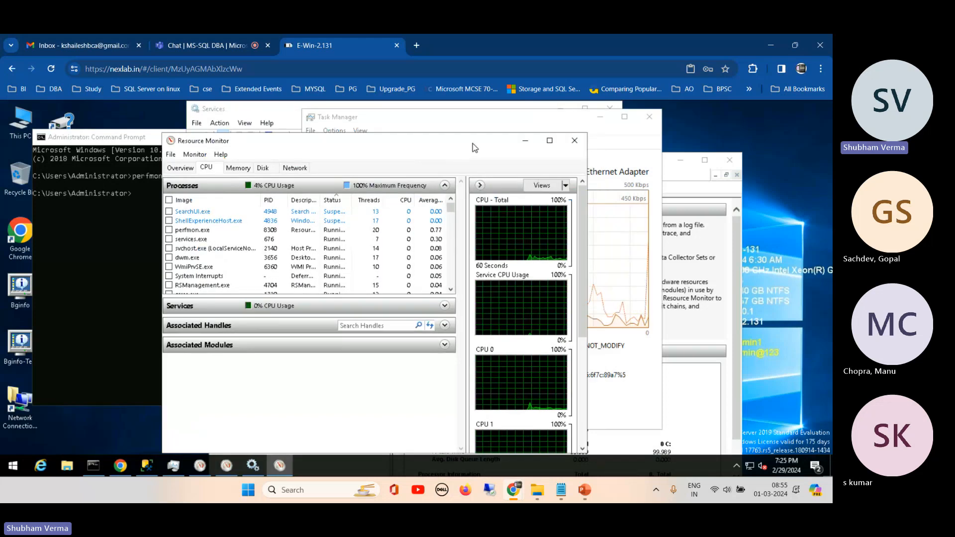
pyautogui.click(573, 142)
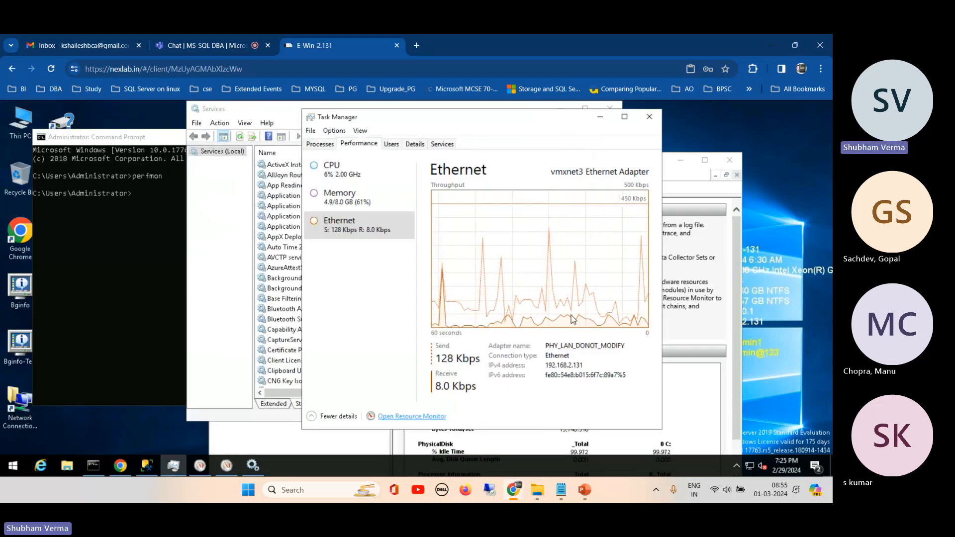
# - Switch to the SQL Server Zero to Hero presentation in PowerPoint to review the SQL Server monitoring tools, and return to the remote server
pyautogui.click(586, 491)
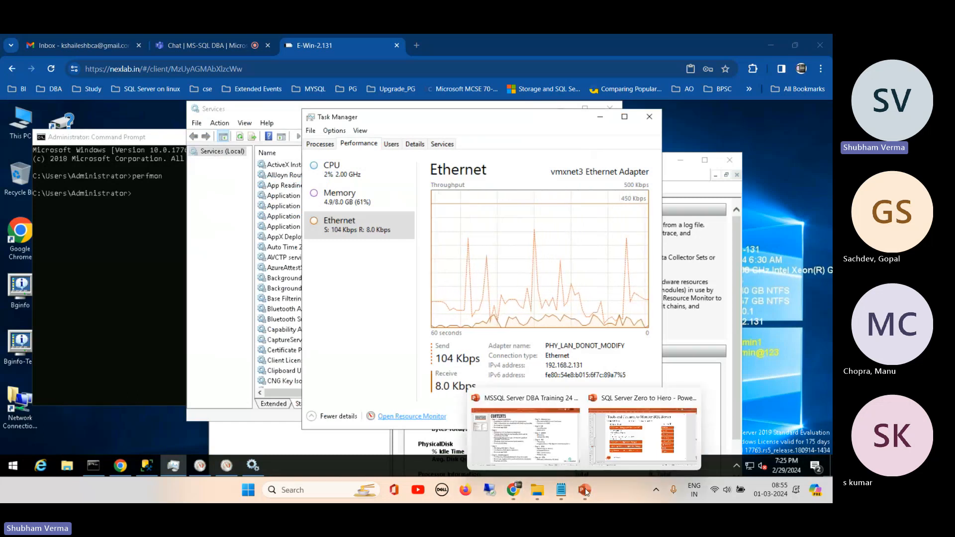
pyautogui.click(638, 413)
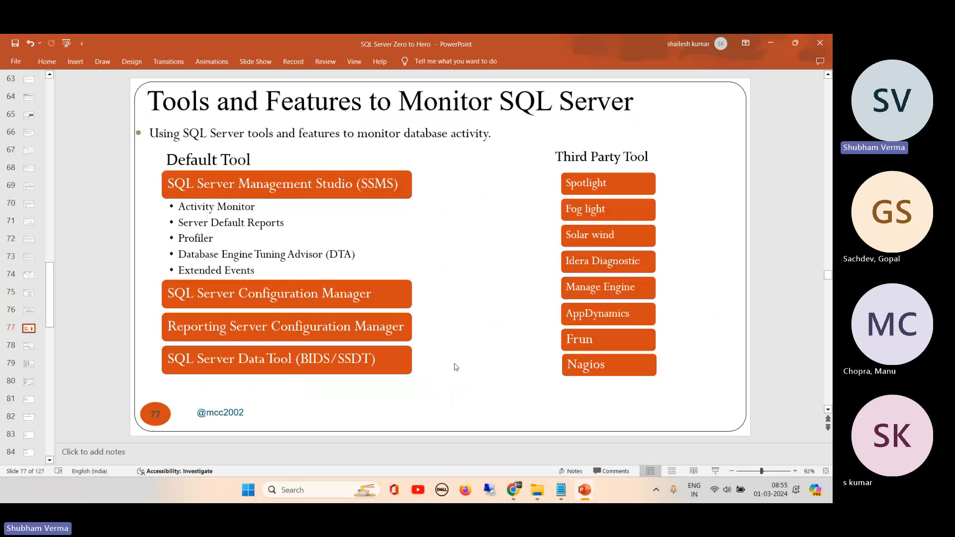
pyautogui.moveTo(507, 492)
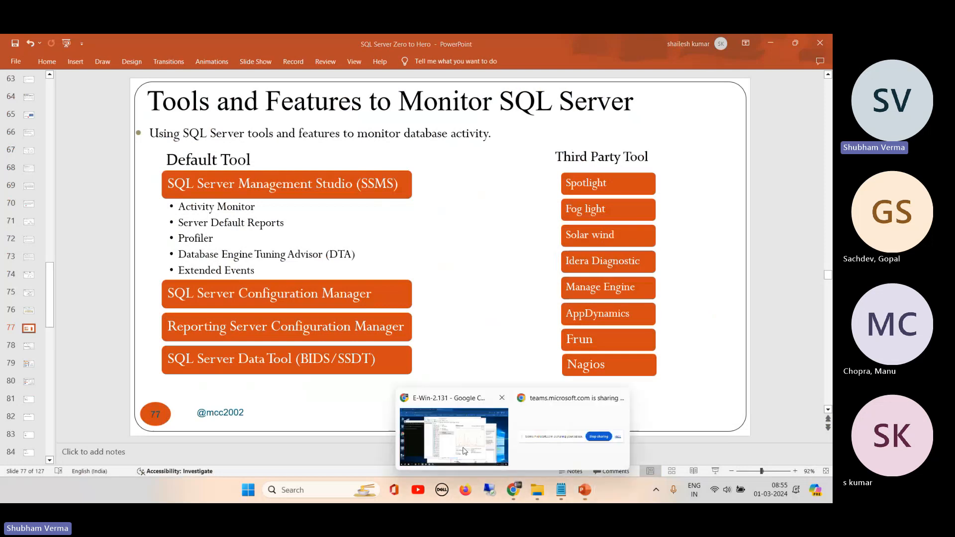
pyautogui.click(463, 451)
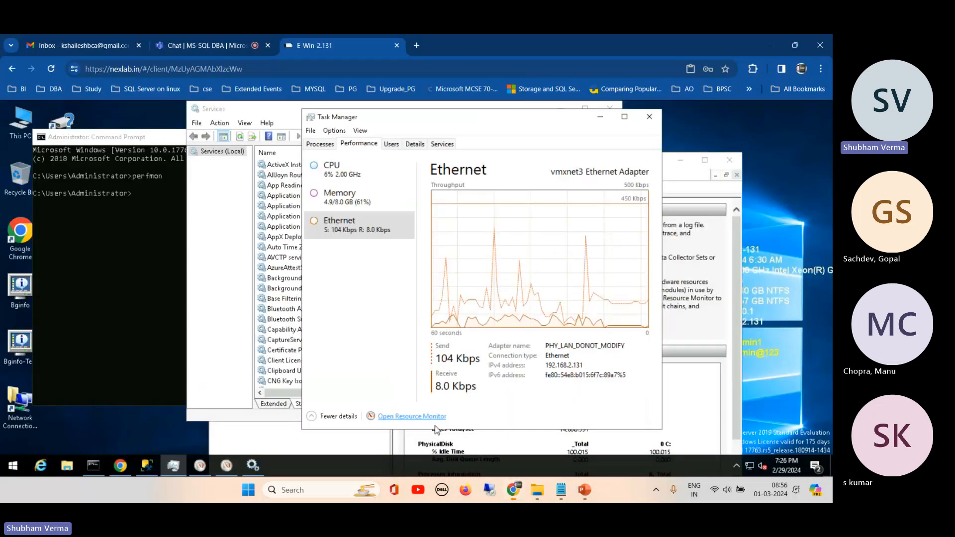
# - Clear the server's desktop by minimizing Task Manager and Services and closing Performance Monitor and Command Prompt
pyautogui.click(591, 119)
pyautogui.click(562, 108)
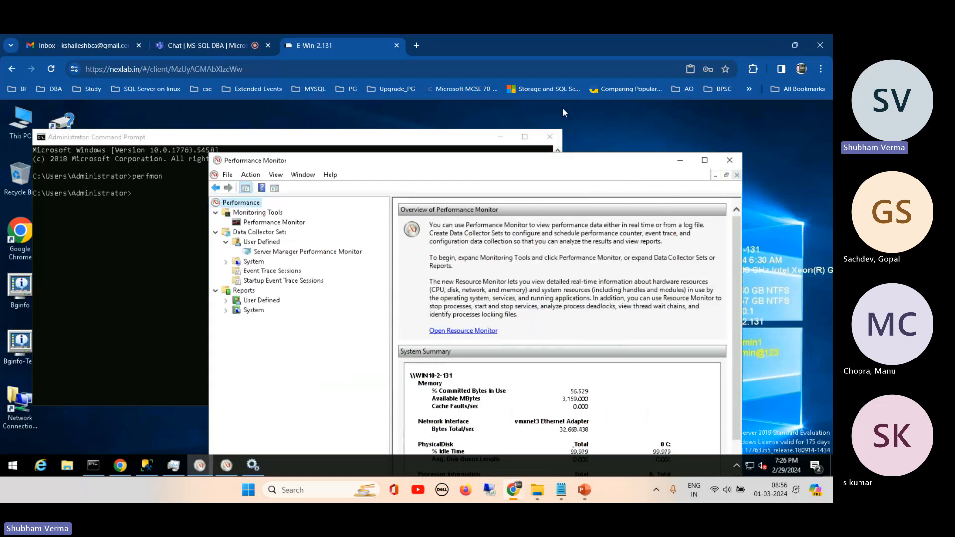
pyautogui.click(734, 165)
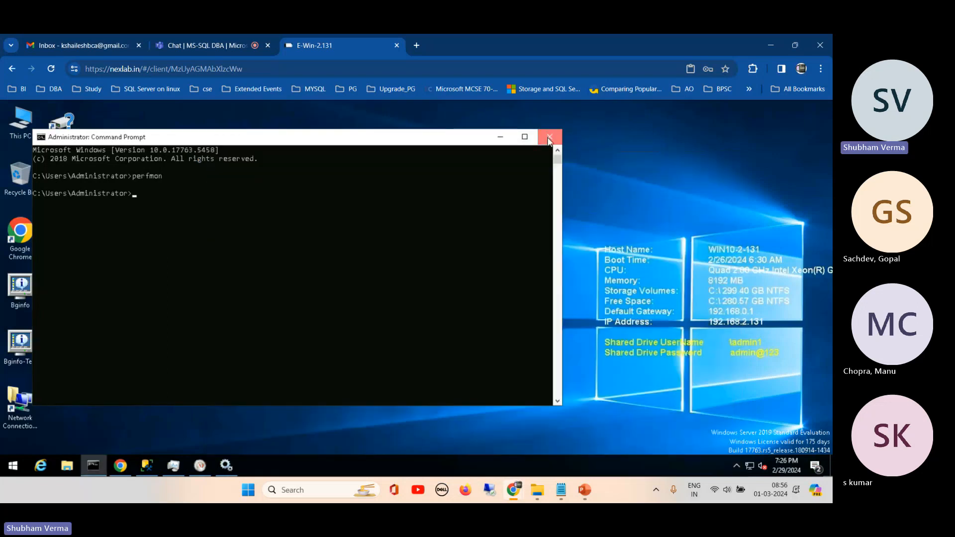
pyautogui.click(549, 139)
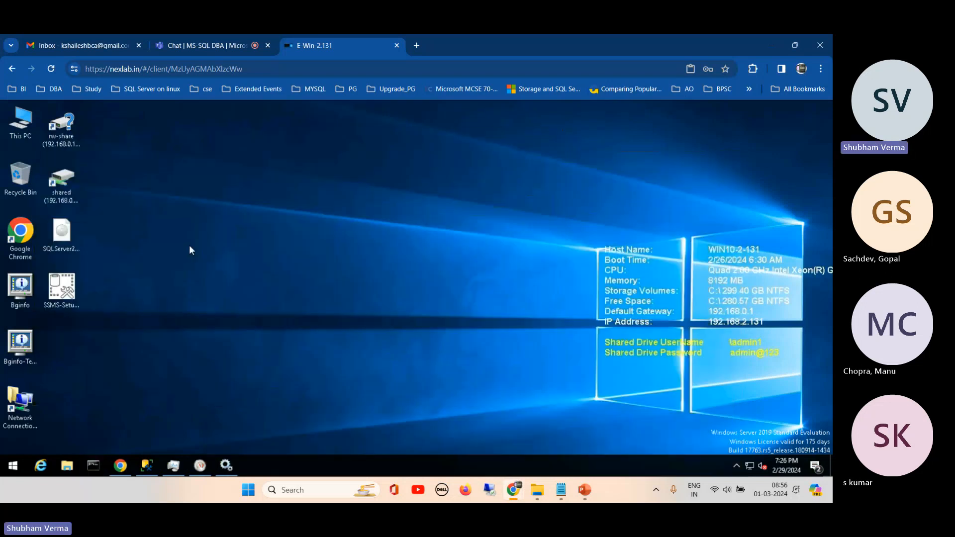
# - Bring up SQL Server Management Studio, keep Object Explorer pinned open, and disconnect the WIN10-2-131\DR_DEMO instance
pyautogui.click(147, 464)
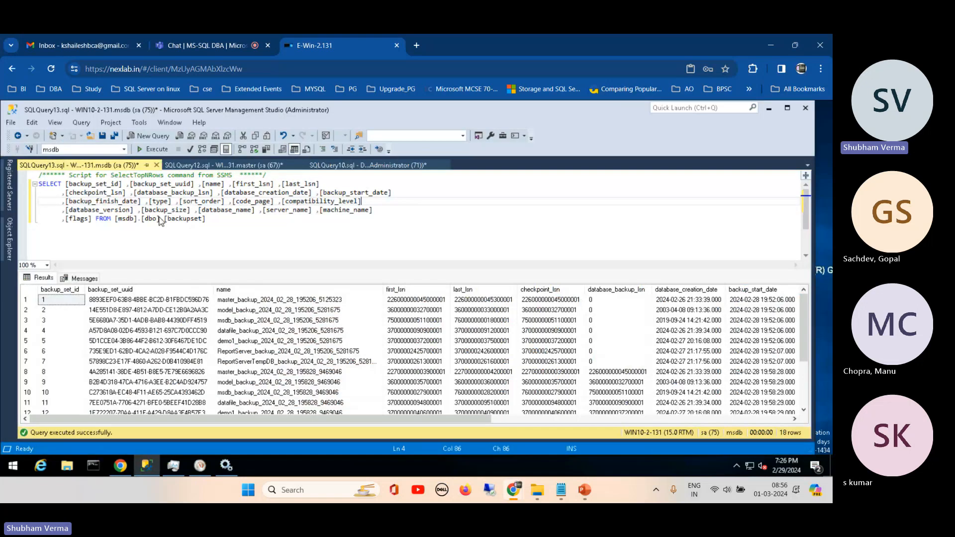
pyautogui.click(10, 230)
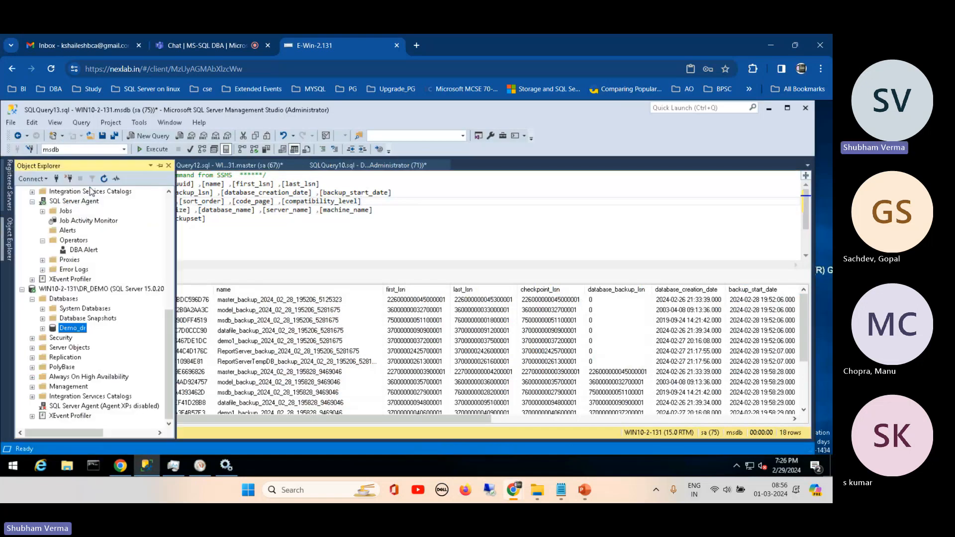
pyautogui.click(160, 169)
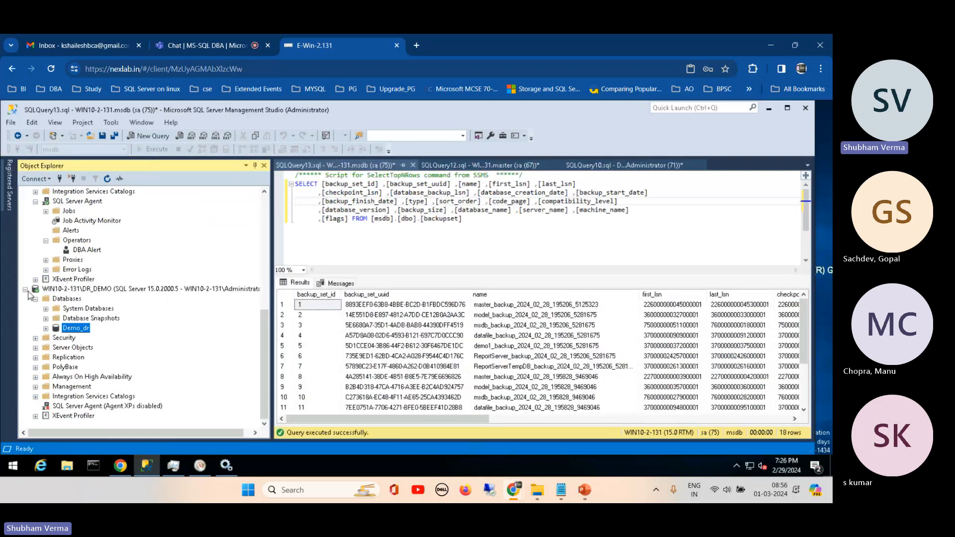
pyautogui.click(25, 290)
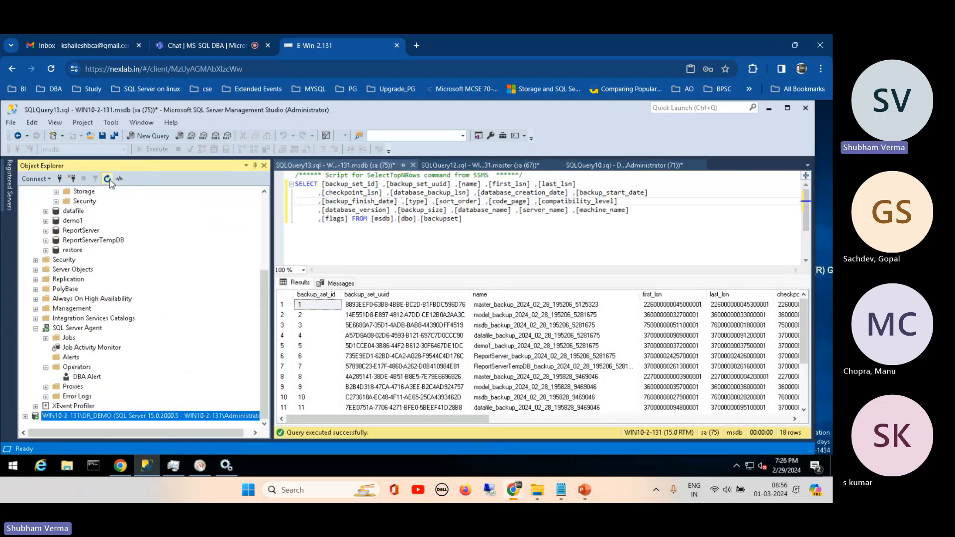
pyautogui.click(73, 180)
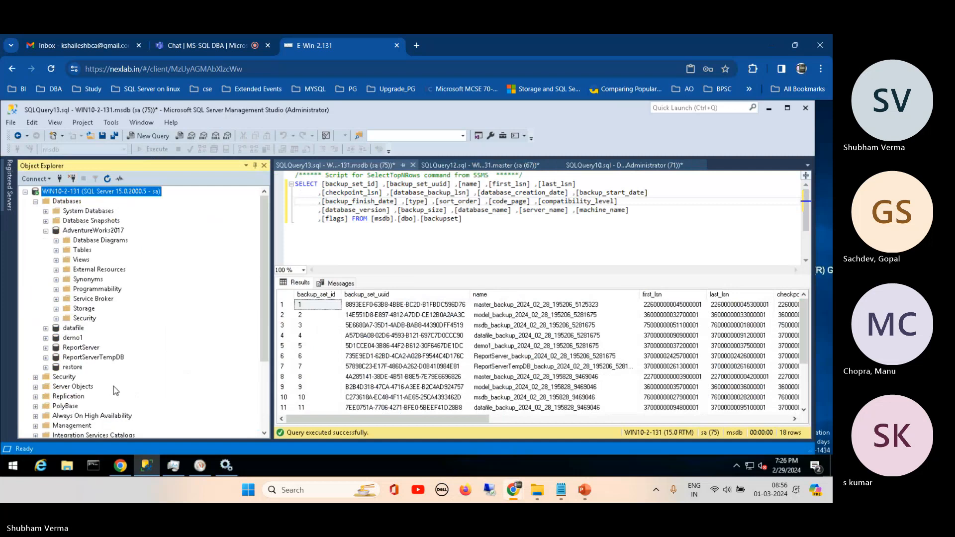
# - Collapse the AdventureWorks2017, Databases and SQL Server Agent nodes under the WIN10-2-131 server
pyautogui.click(45, 230)
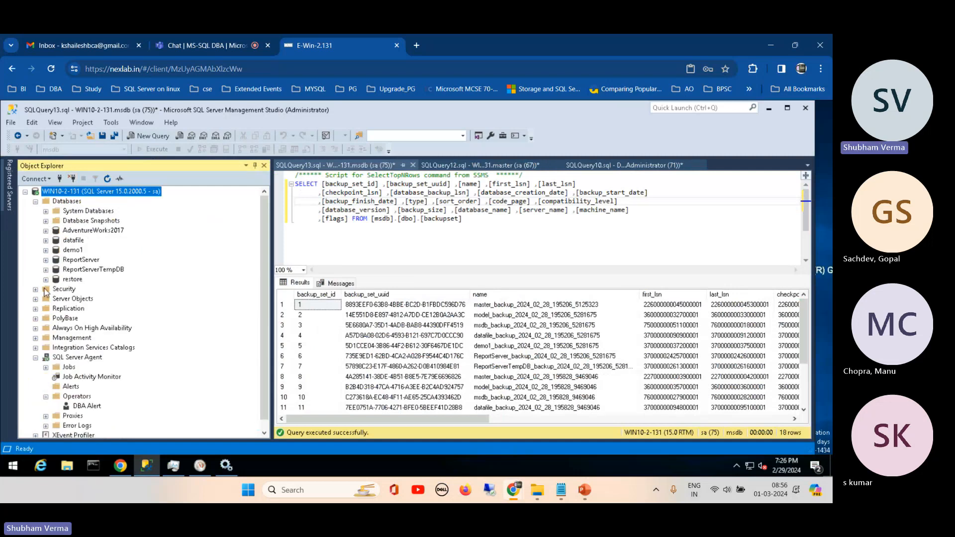
pyautogui.click(36, 202)
pyautogui.click(35, 279)
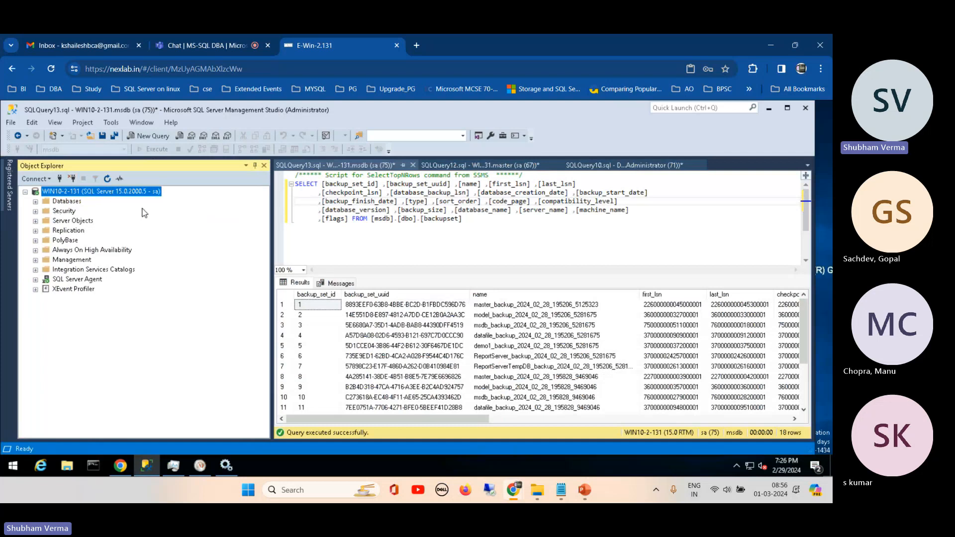
# - Open Activity Monitor for the WIN10-2-131 server and set Object Explorer to auto-hide
pyautogui.rightClick(80, 193)
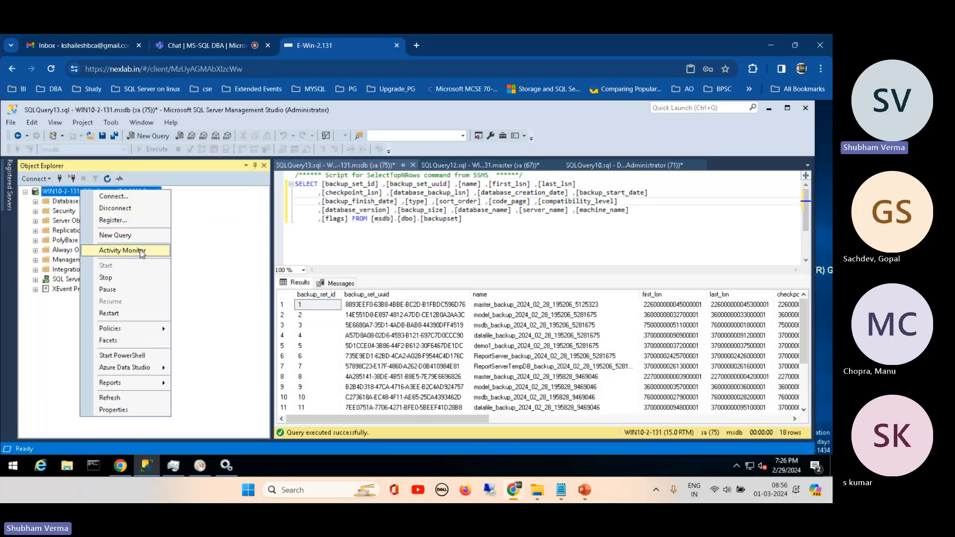
pyautogui.click(143, 251)
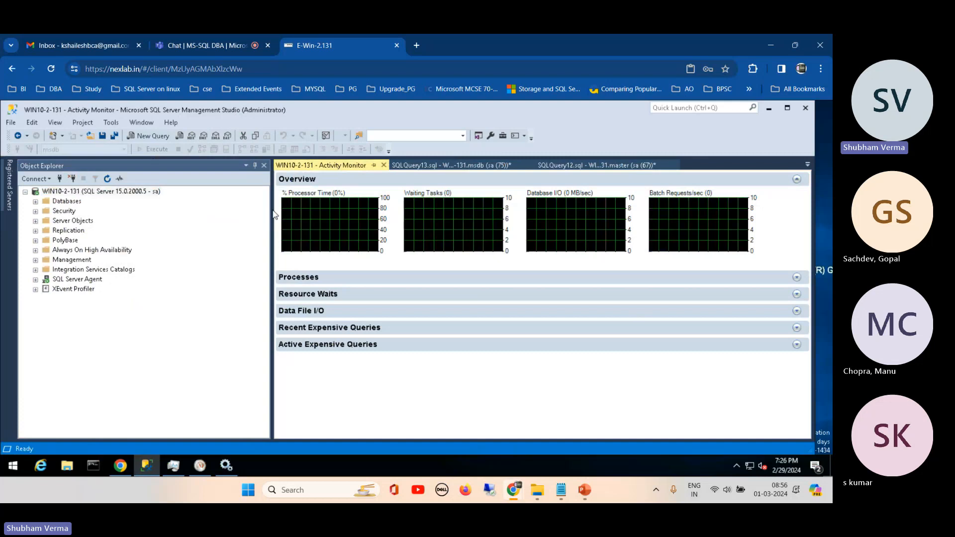
pyautogui.click(255, 169)
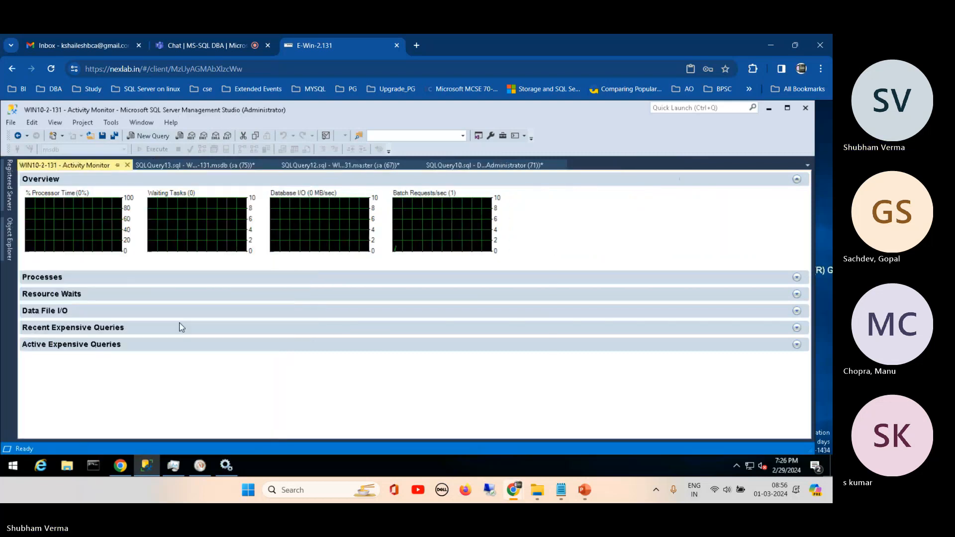
# - Expand Activity Monitor's Processes section and widen its Login and Session ID columns
pyautogui.click(32, 278)
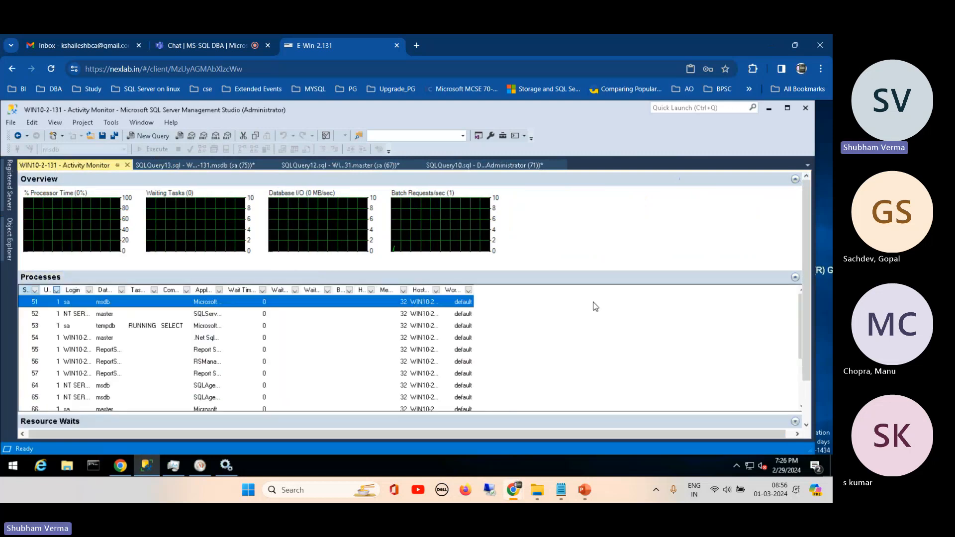
pyautogui.moveTo(801, 309); pyautogui.dragTo(802, 359)
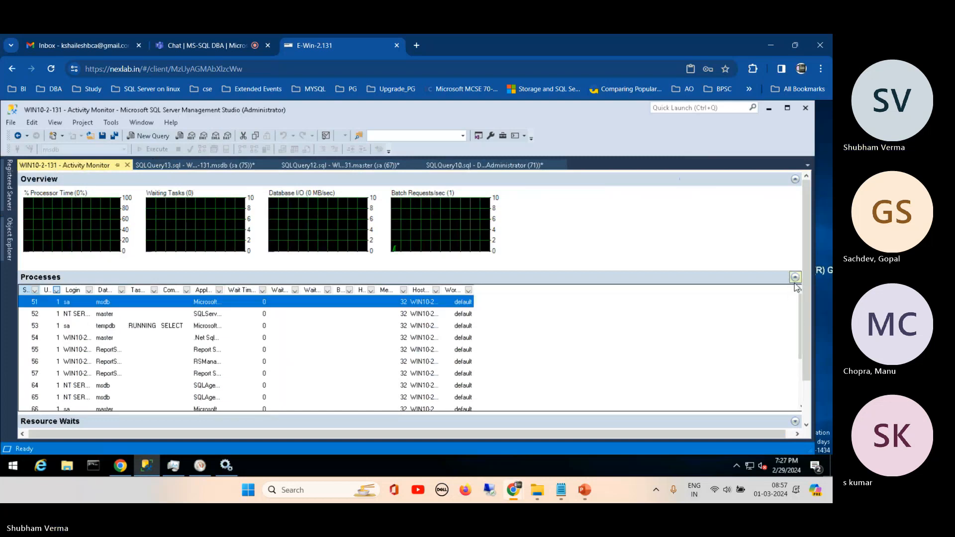
pyautogui.moveTo(95, 288); pyautogui.dragTo(134, 288)
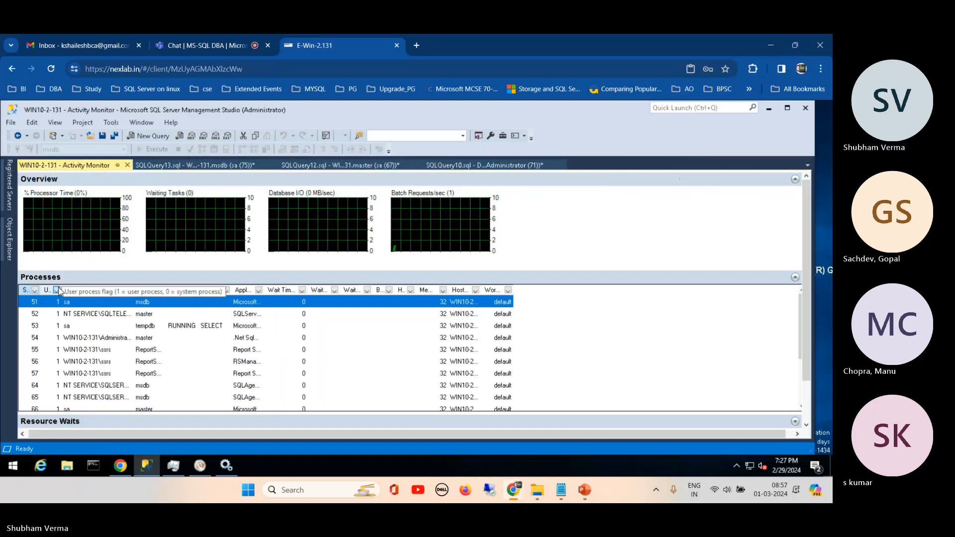
pyautogui.moveTo(42, 290); pyautogui.dragTo(58, 291)
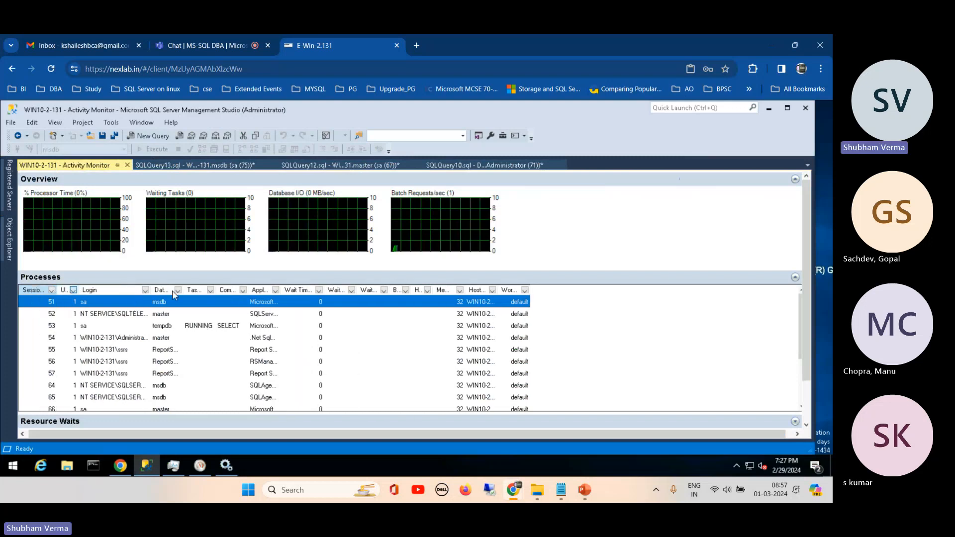
# - Close Activity Monitor and the SQLQuery13, SQLQuery12 and SQLQuery10 query windows without saving their changes
pyautogui.click(205, 166)
pyautogui.click(273, 165)
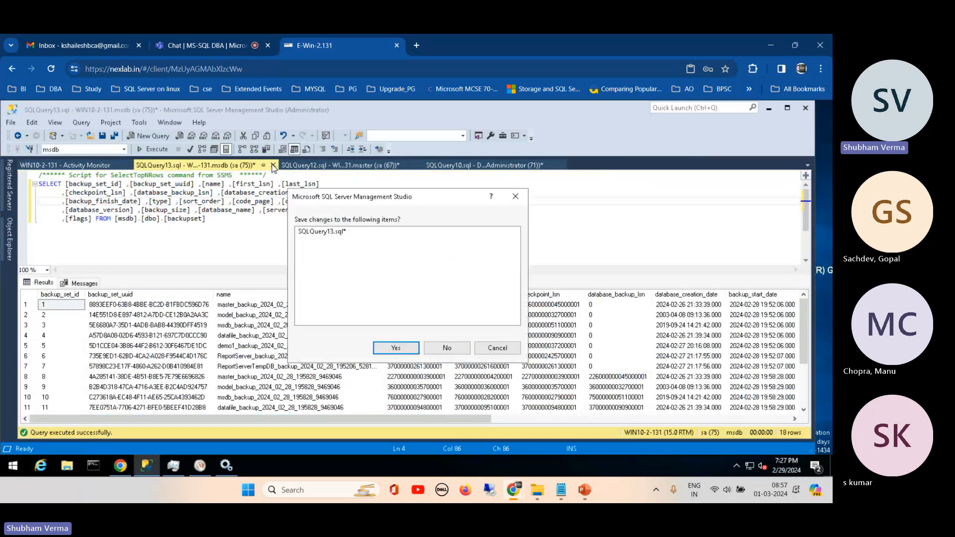
pyautogui.click(441, 350)
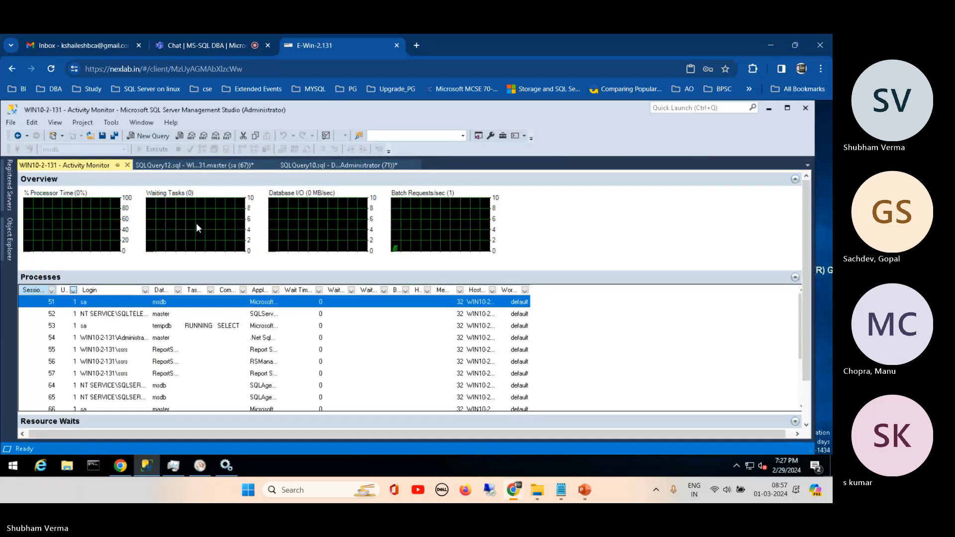
pyautogui.click(148, 165)
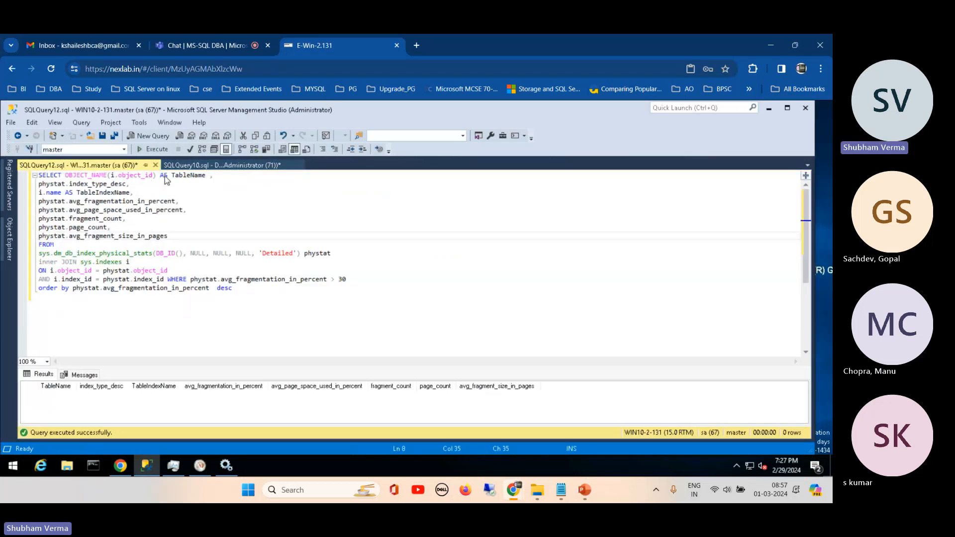
pyautogui.click(156, 165)
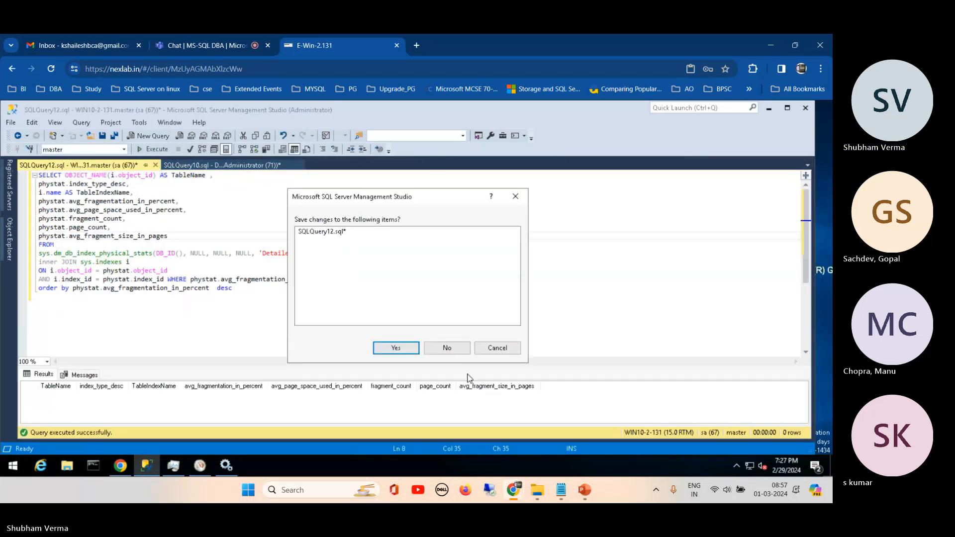
pyautogui.click(447, 348)
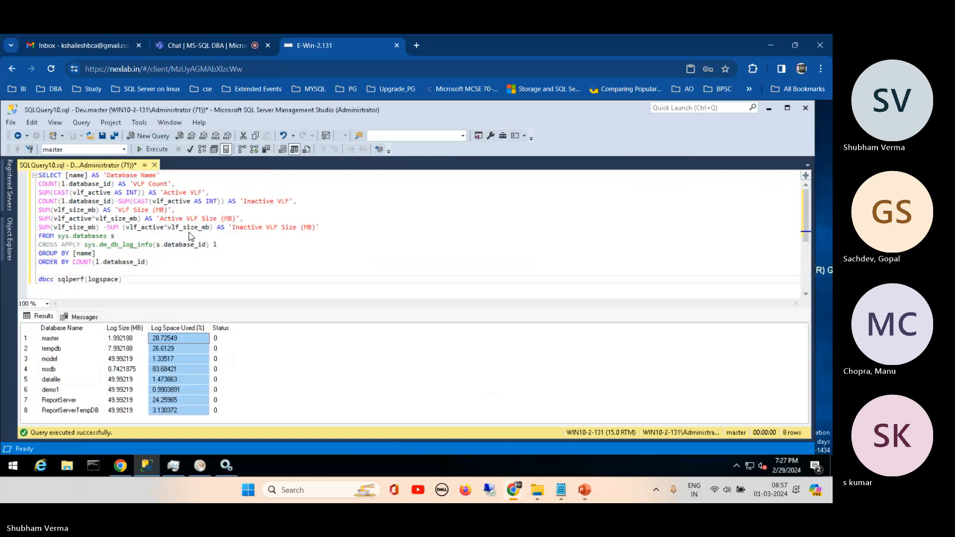
pyautogui.click(155, 166)
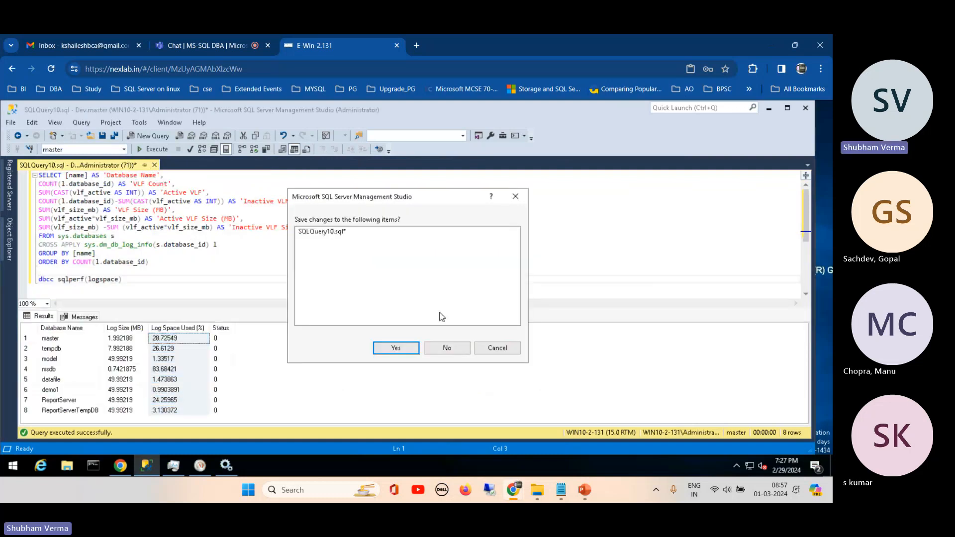
pyautogui.click(447, 348)
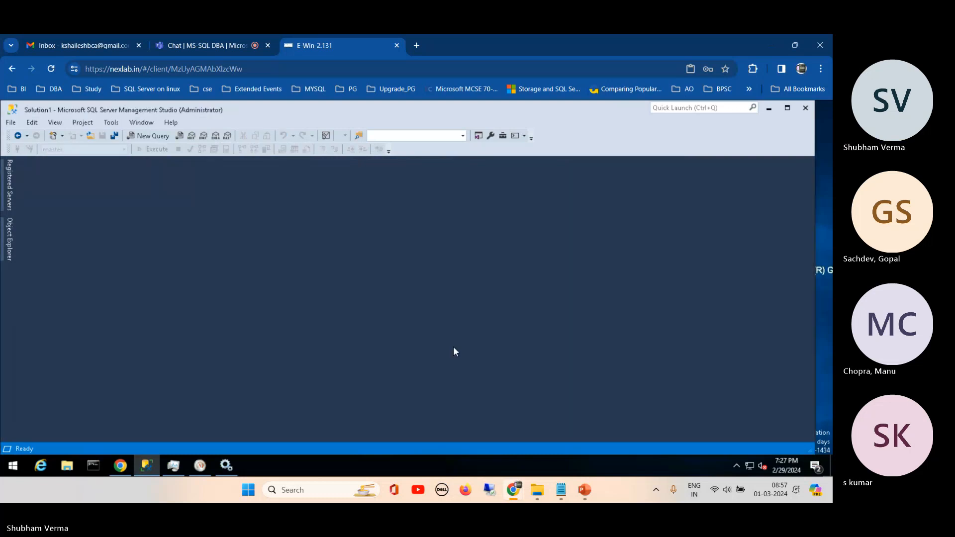
# - Refresh the WIN10-2-131 server in Object Explorer and reopen its Activity Monitor
pyautogui.click(4, 229)
pyautogui.click(104, 178)
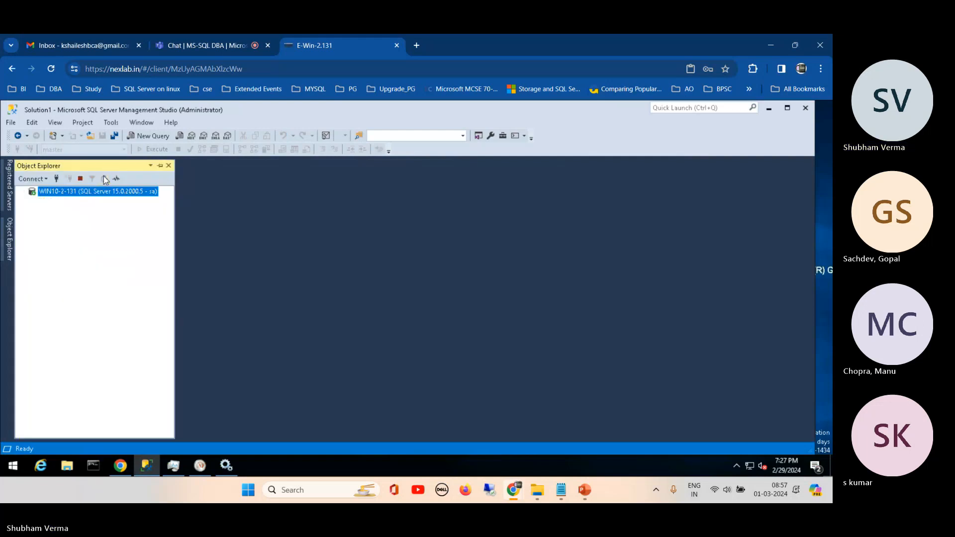
pyautogui.rightClick(87, 192)
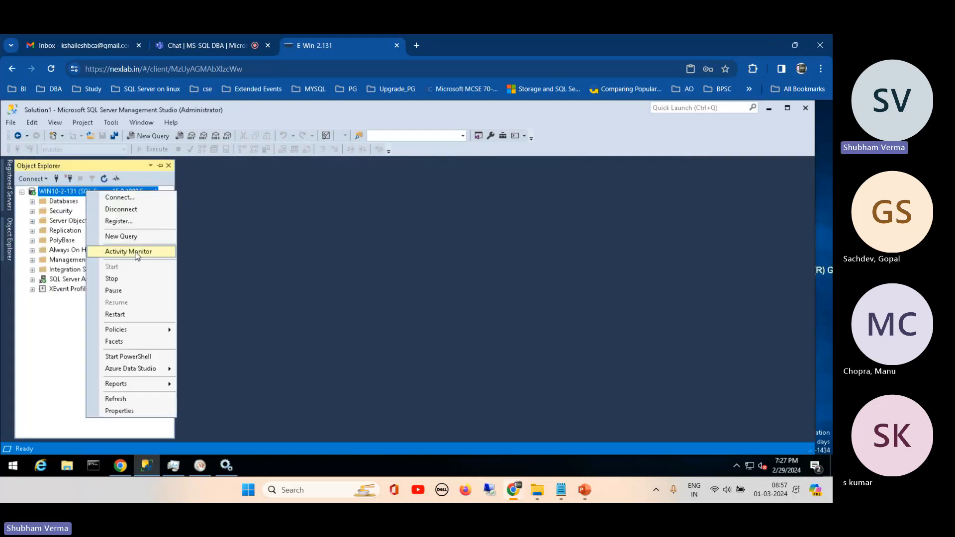
pyautogui.click(130, 251)
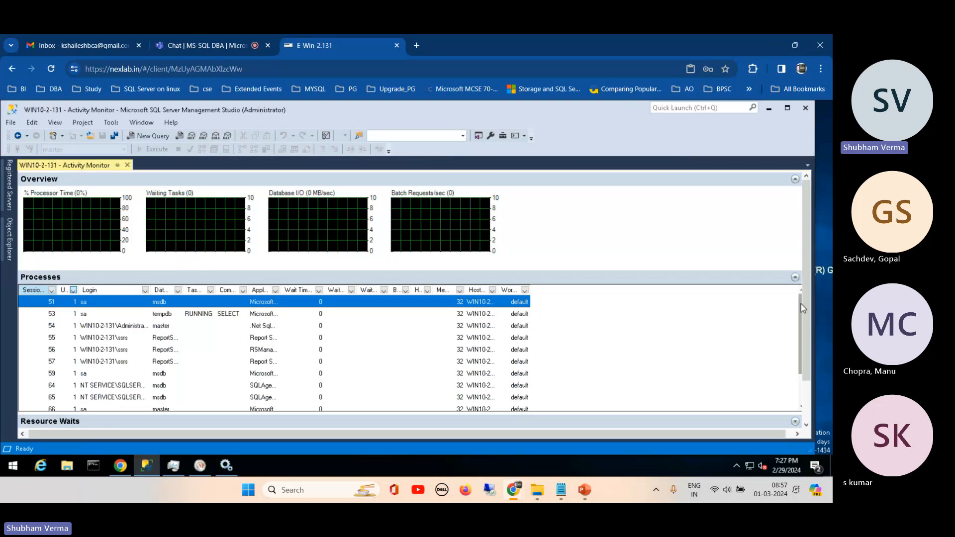
# - Widen the Application column of the Processes list to show full application names, and review the listed sessions
pyautogui.moveTo(801, 305); pyautogui.dragTo(797, 317)
pyautogui.moveTo(279, 290); pyautogui.dragTo(332, 299)
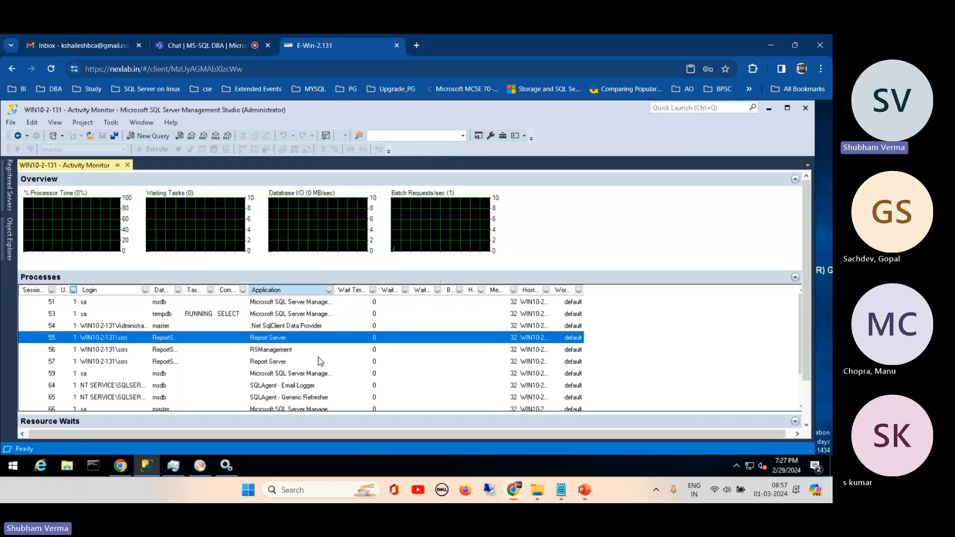
pyautogui.click(269, 366)
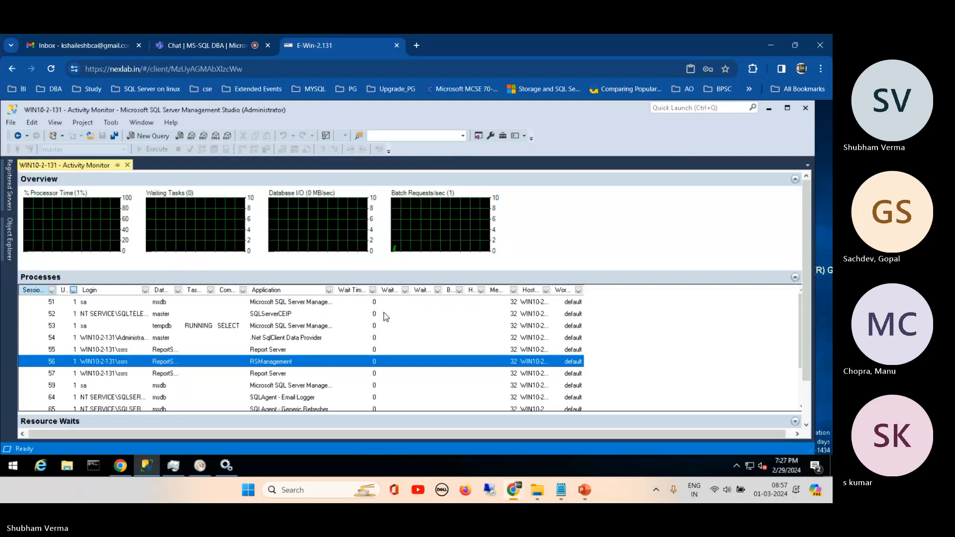
pyautogui.click(285, 401)
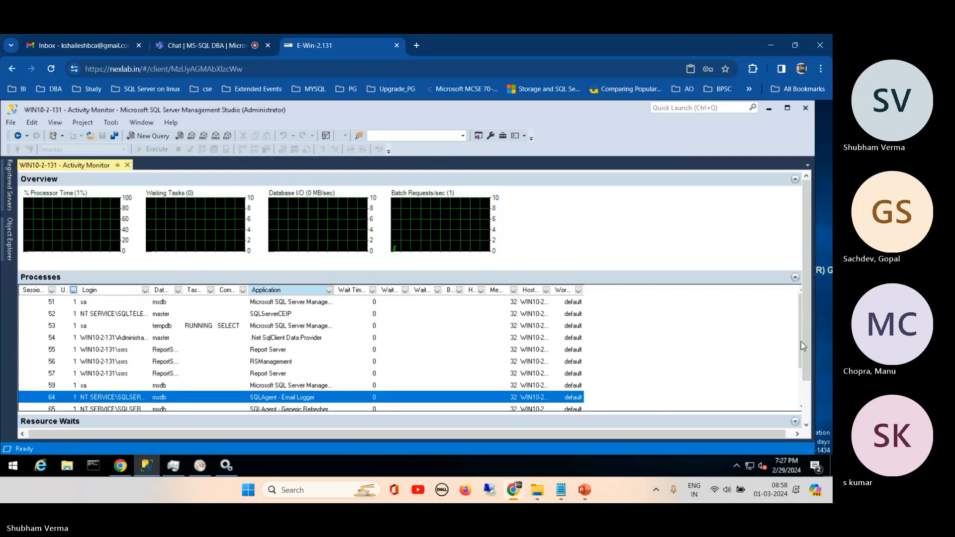
pyautogui.scroll(-2, 801, 341)
pyautogui.scroll(2, 351, 310)
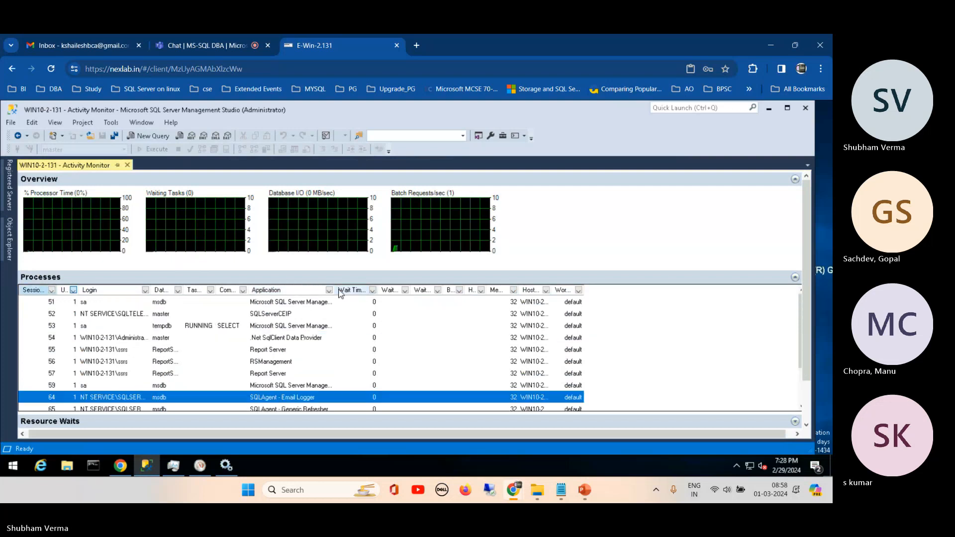
pyautogui.moveTo(334, 292); pyautogui.dragTo(381, 301)
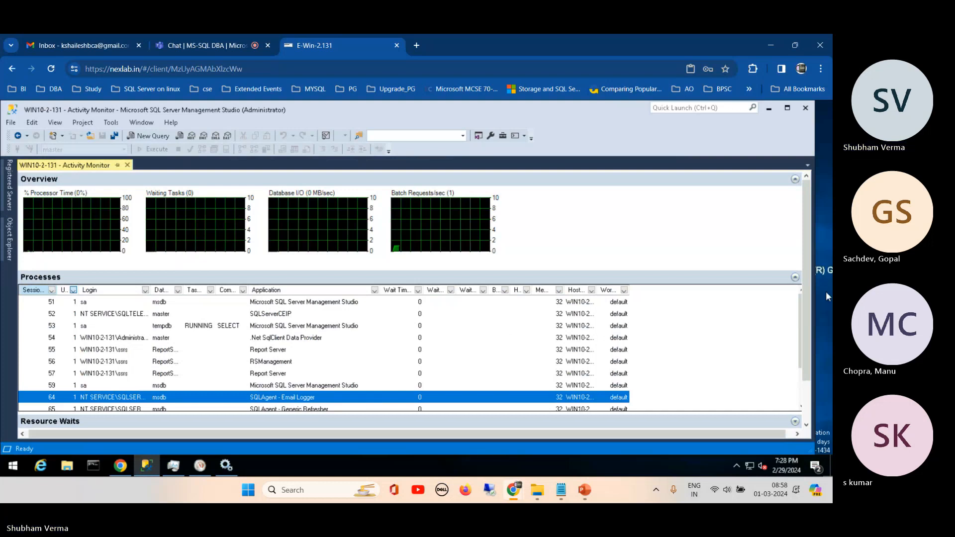
# - Collapse the Processes section and expand Resource Waits to review the wait categories and their wait times
pyautogui.click(795, 277)
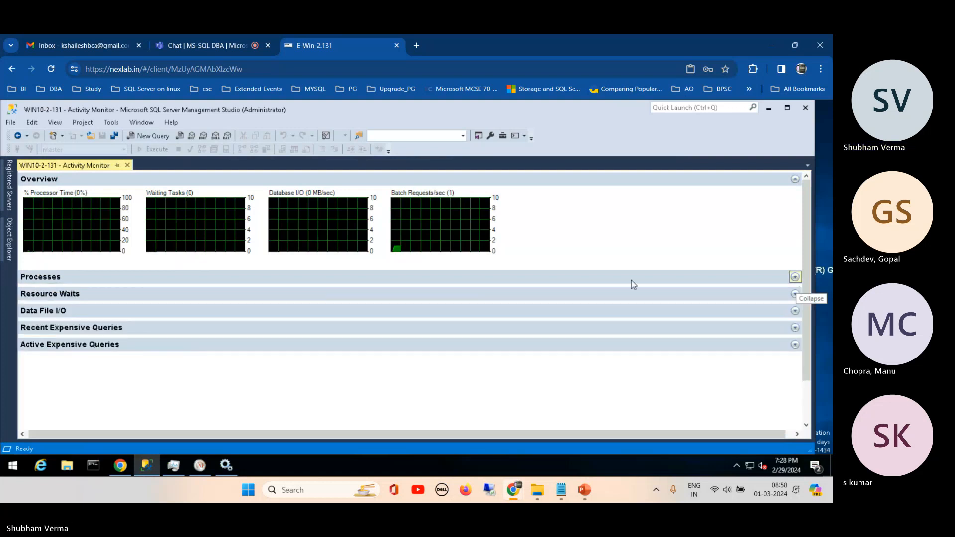
pyautogui.click(75, 294)
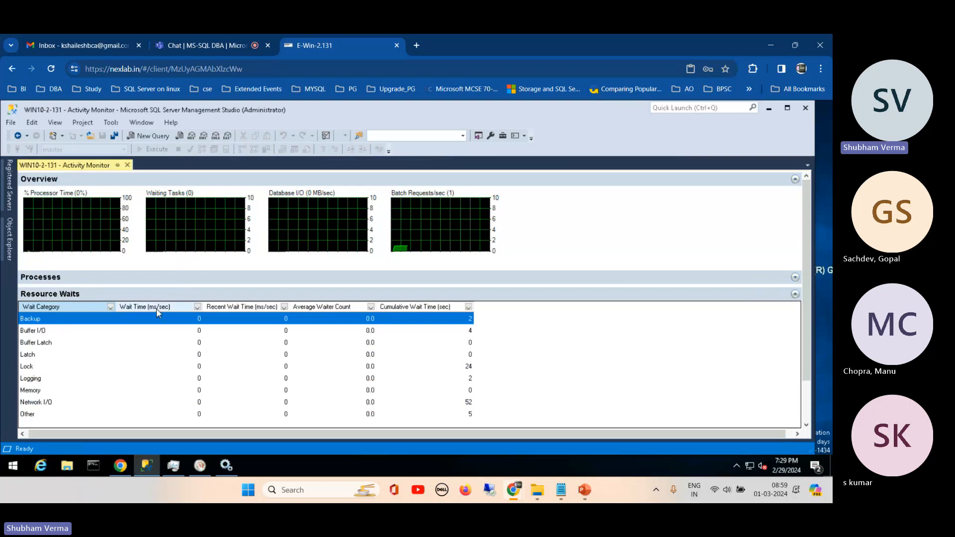
pyautogui.moveTo(155, 311)
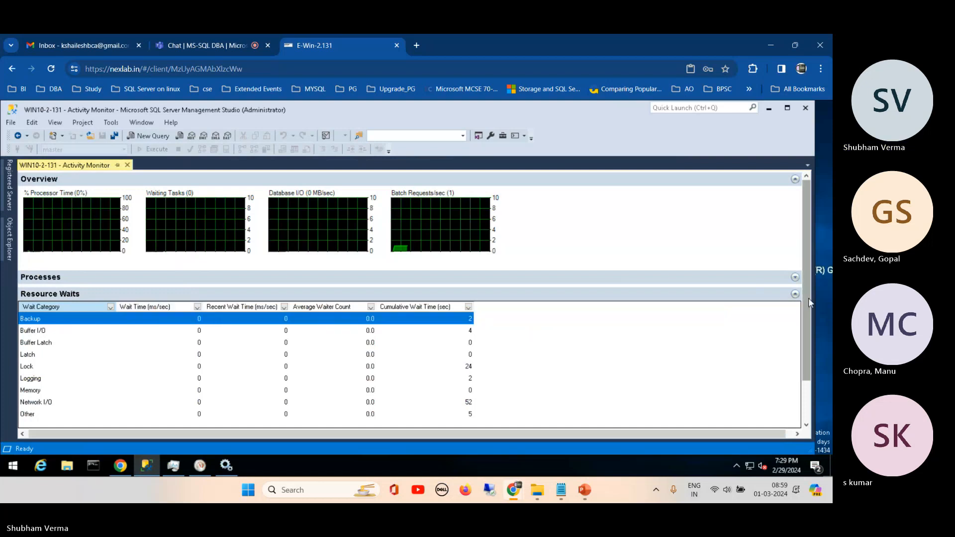
pyautogui.moveTo(808, 315); pyautogui.dragTo(809, 404)
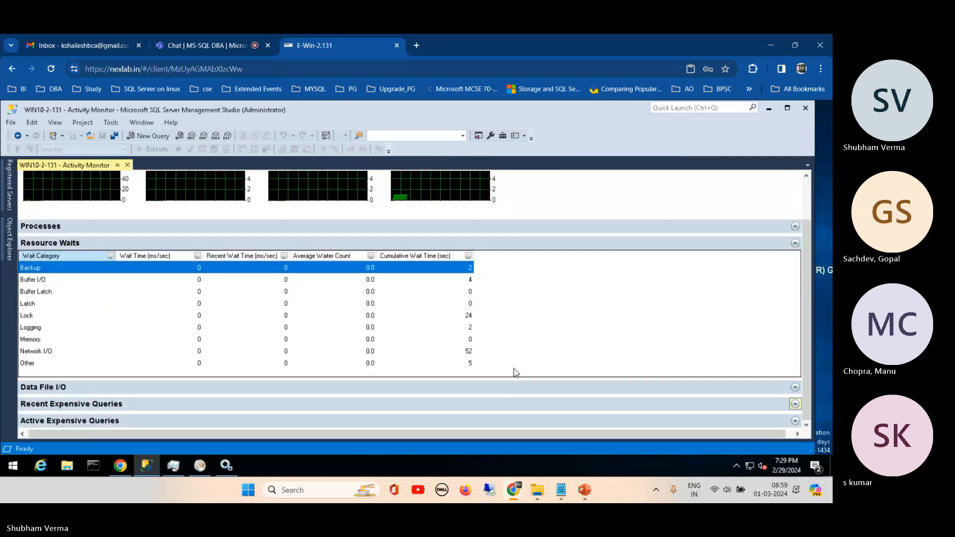
# - Expand the Data File I/O section and review the read, write and response figures of the database files
pyautogui.click(93, 392)
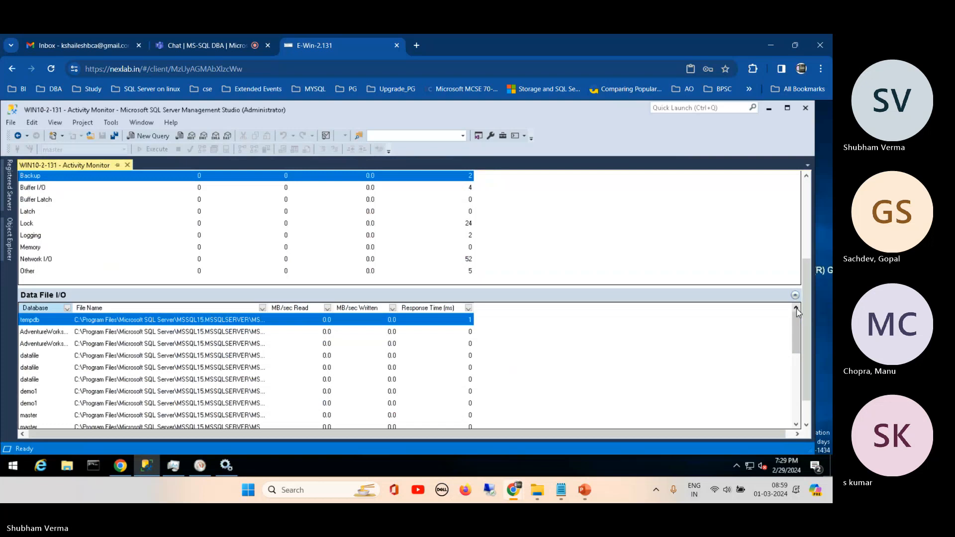
pyautogui.moveTo(800, 314); pyautogui.dragTo(801, 396)
pyautogui.moveTo(793, 320); pyautogui.dragTo(798, 398)
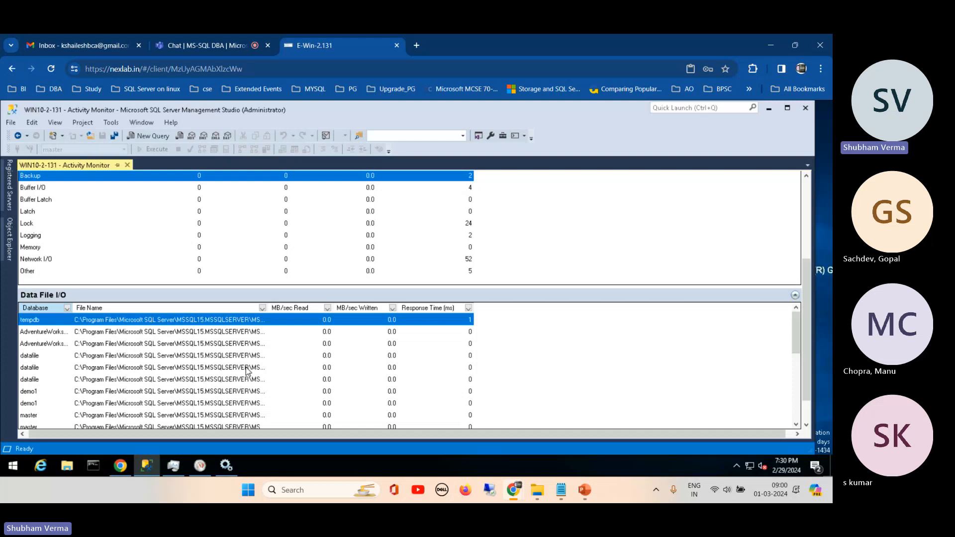
# - Switch to Notepad, look through the T-SQL script and performance-monitoring procedure notes, and return to Activity Monitor
pyautogui.click(567, 493)
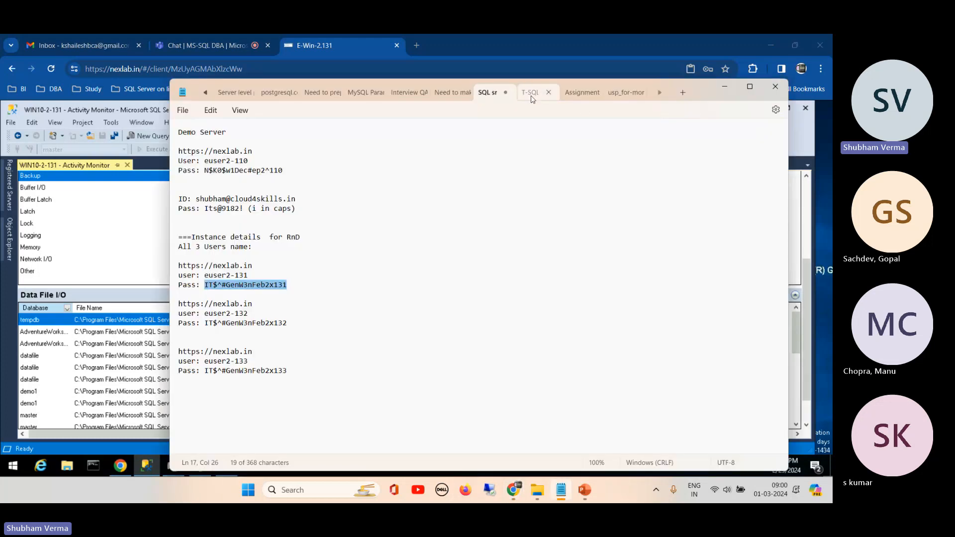
pyautogui.click(531, 95)
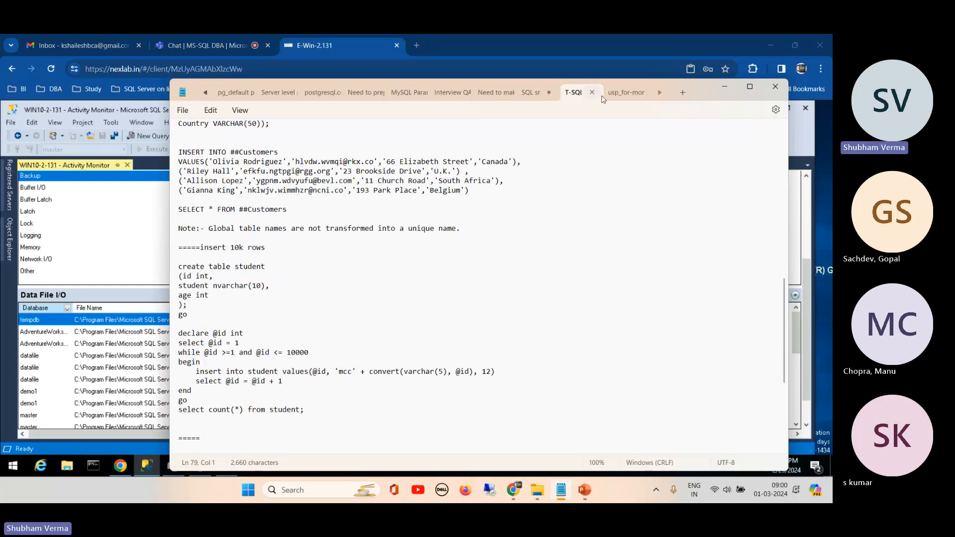
pyautogui.click(619, 94)
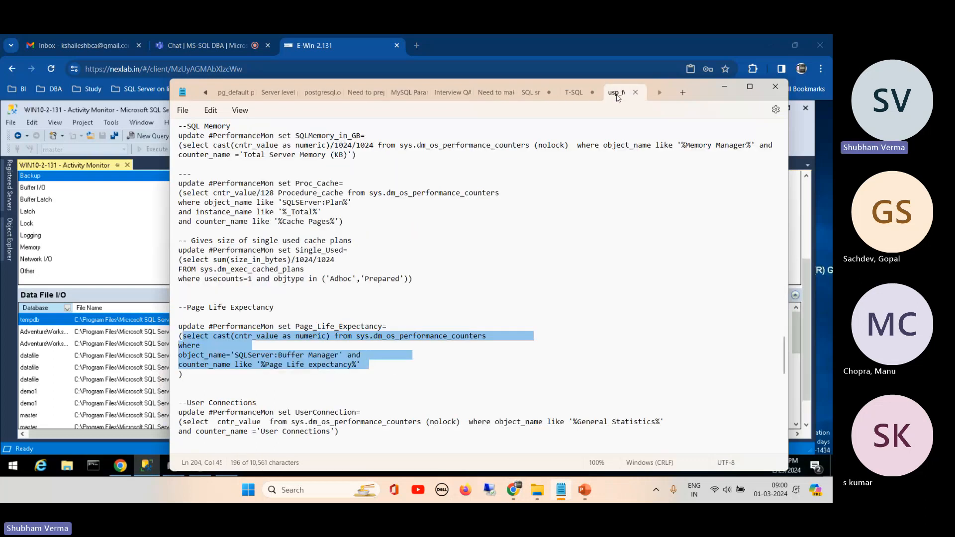
pyautogui.click(574, 95)
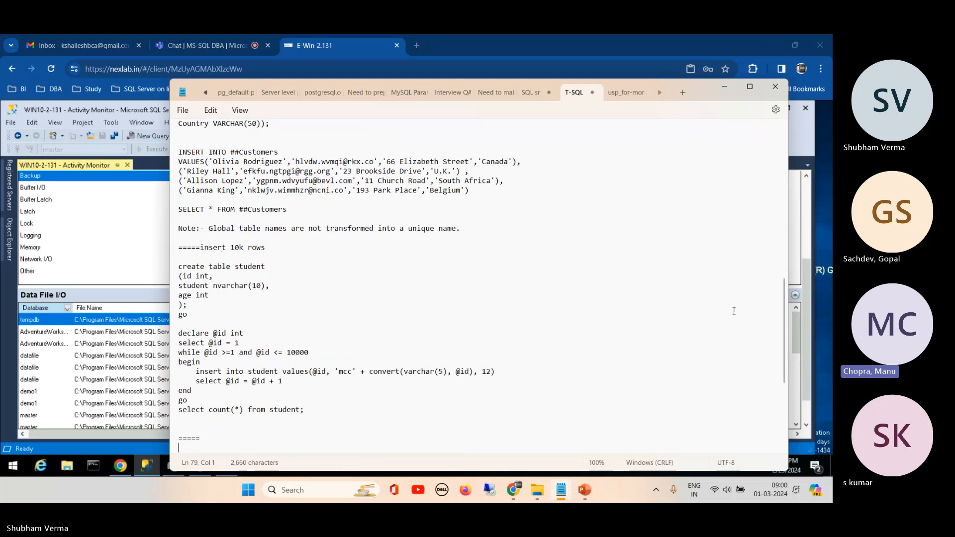
pyautogui.click(725, 86)
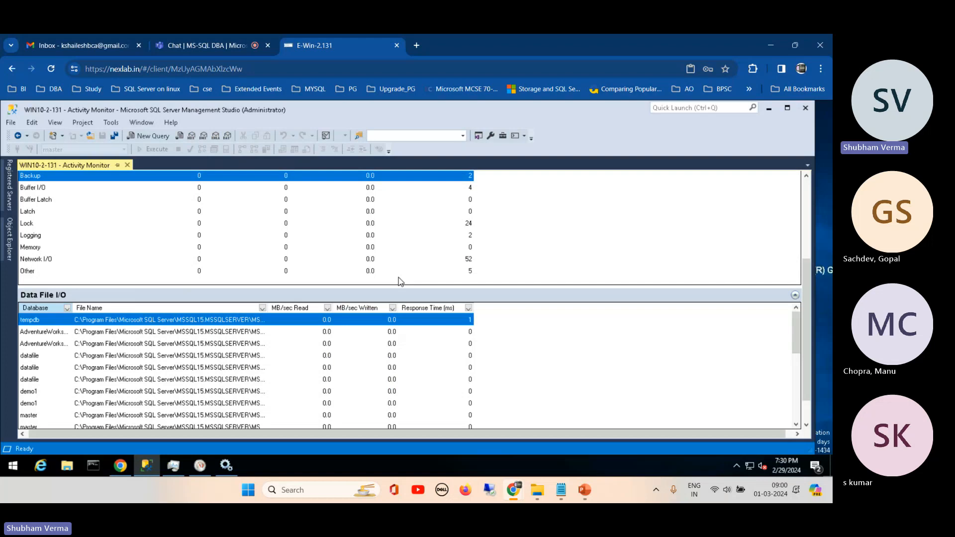
# - Collapse Data File I/O, expand Recent Expensive Queries, and widen its Query and Database columns to review the listed queries
pyautogui.click(796, 296)
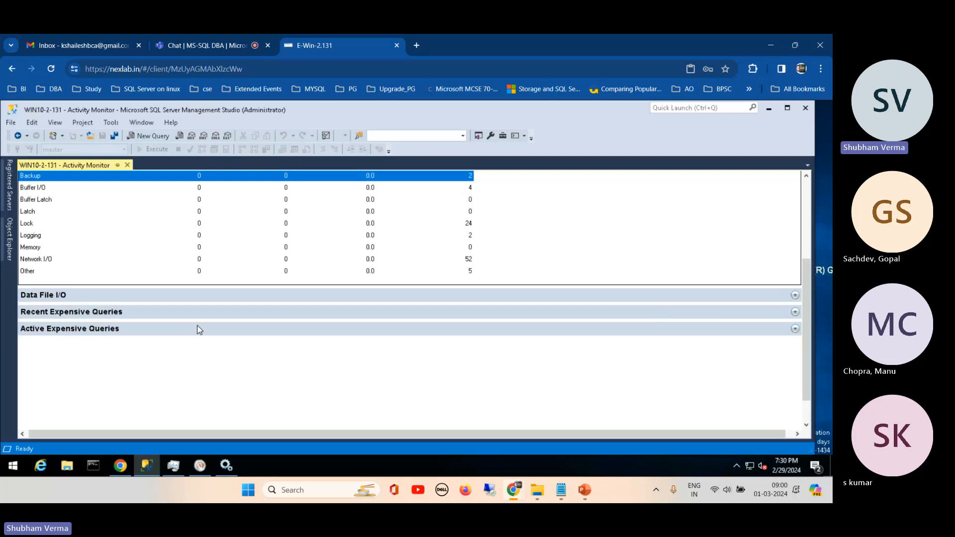
pyautogui.click(78, 312)
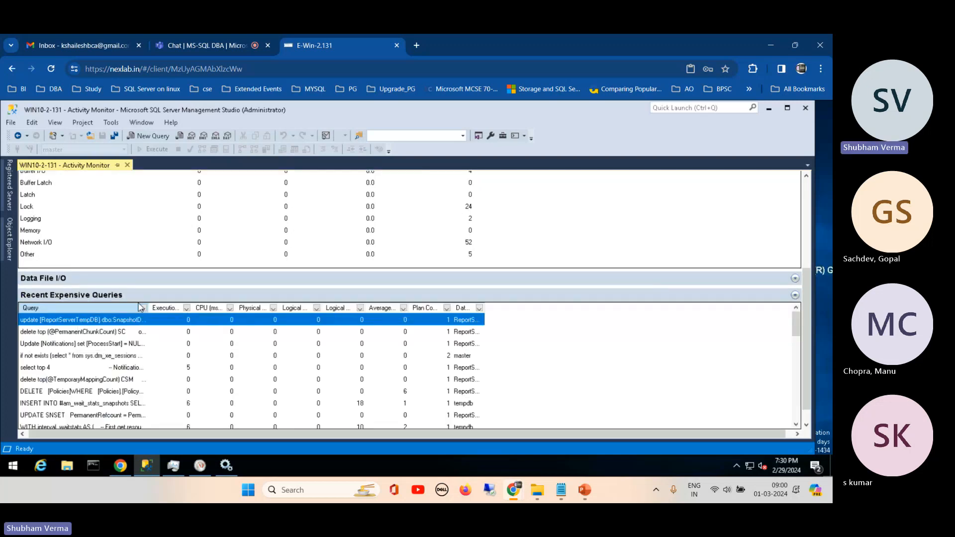
pyautogui.moveTo(145, 308); pyautogui.dragTo(309, 307)
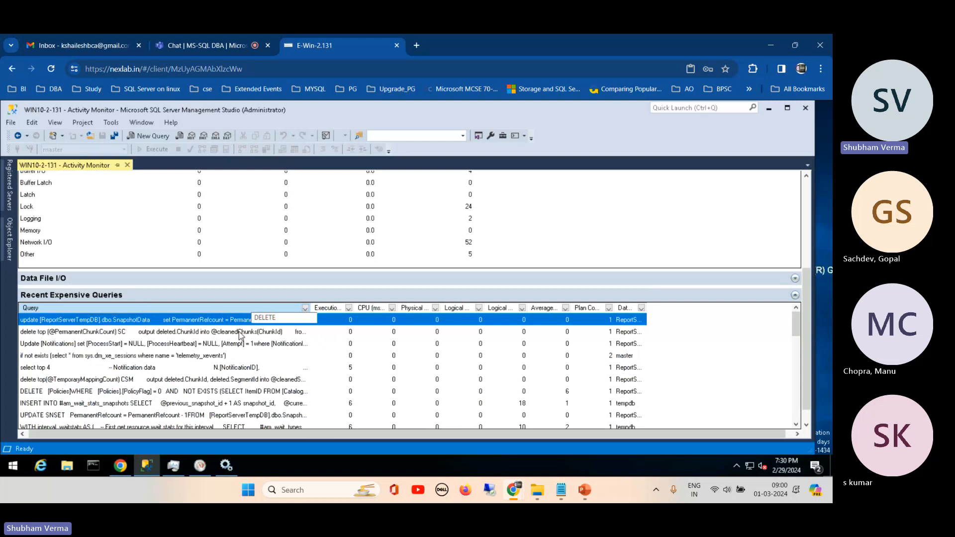
pyautogui.click(115, 392)
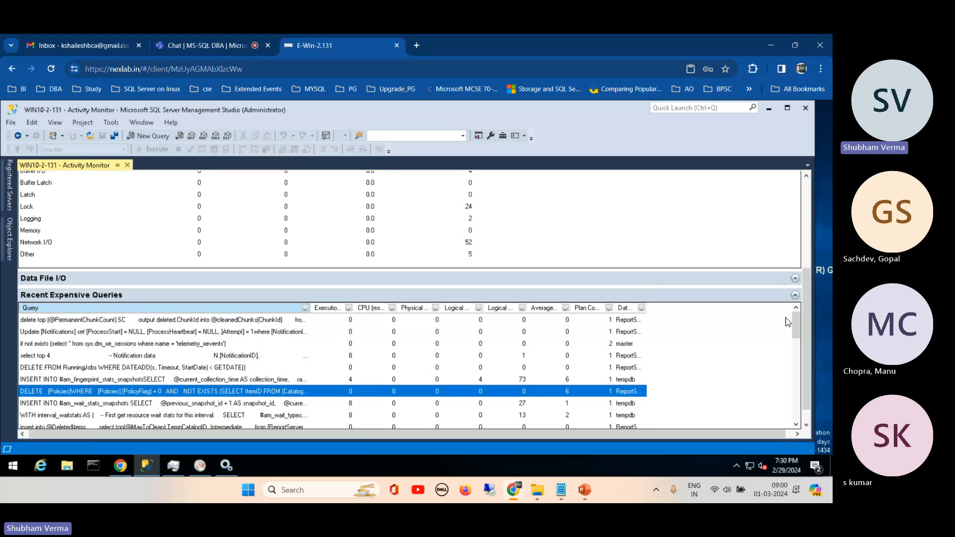
pyautogui.moveTo(796, 318); pyautogui.dragTo(798, 348)
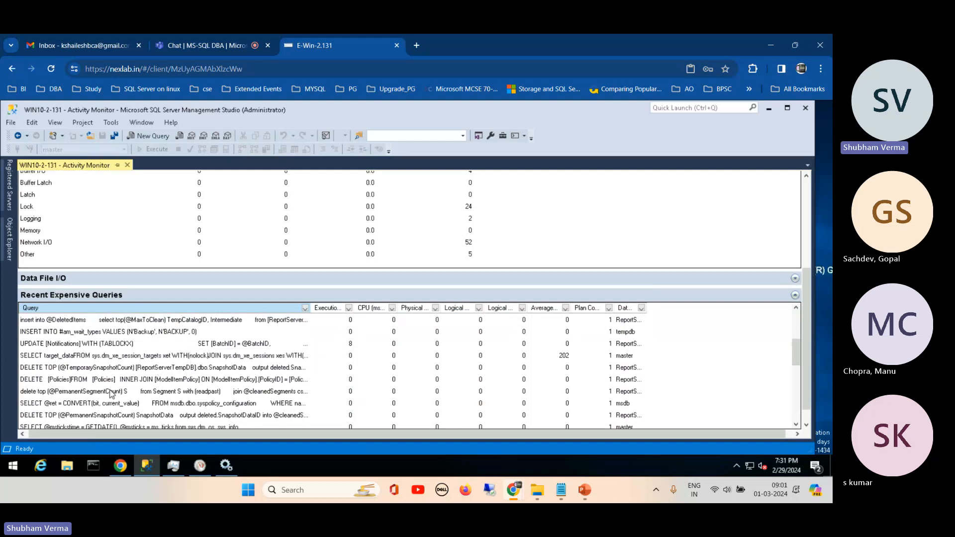
pyautogui.click(796, 324)
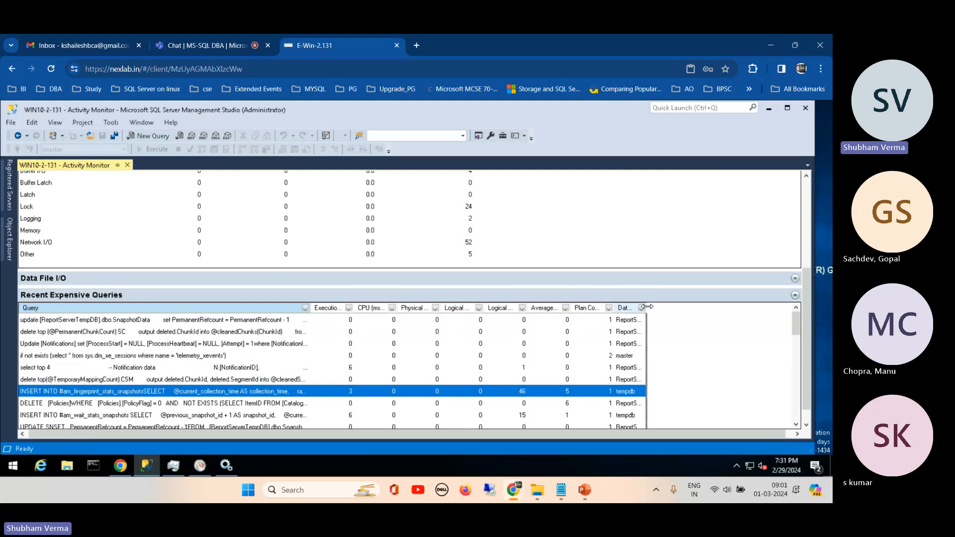
pyautogui.moveTo(647, 308); pyautogui.dragTo(702, 308)
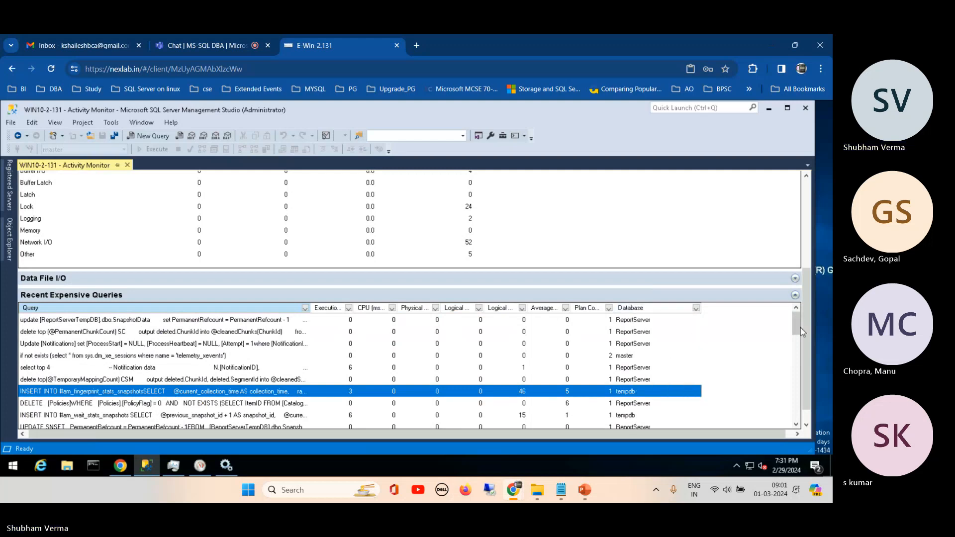
pyautogui.moveTo(799, 326); pyautogui.dragTo(806, 417)
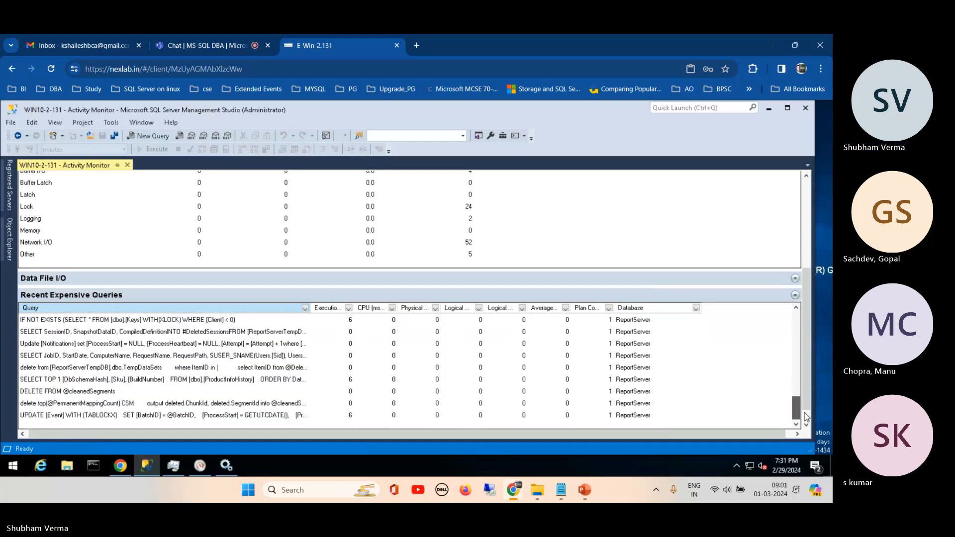
# - Collapse the Recent Expensive Queries section and expand Active Expensive Queries to review its columns
pyautogui.click(776, 295)
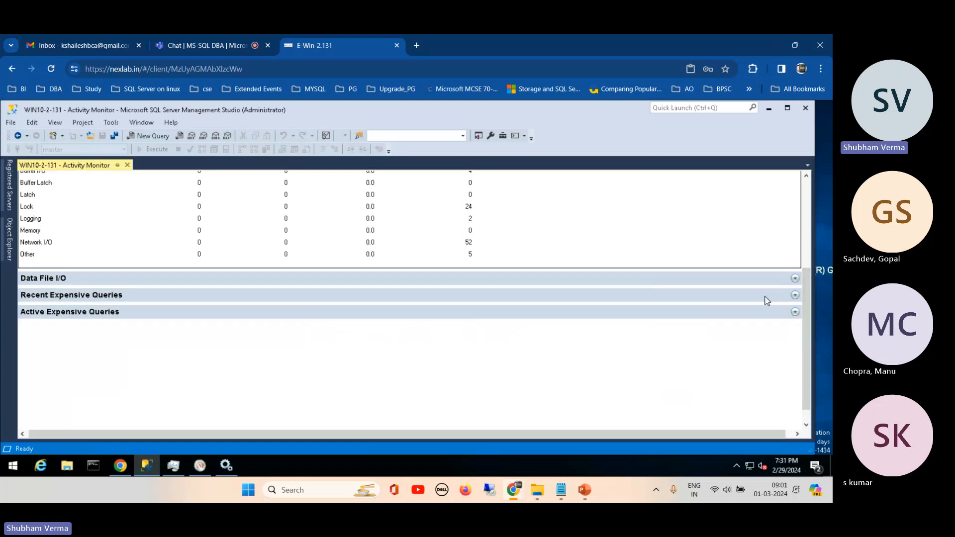
pyautogui.click(143, 314)
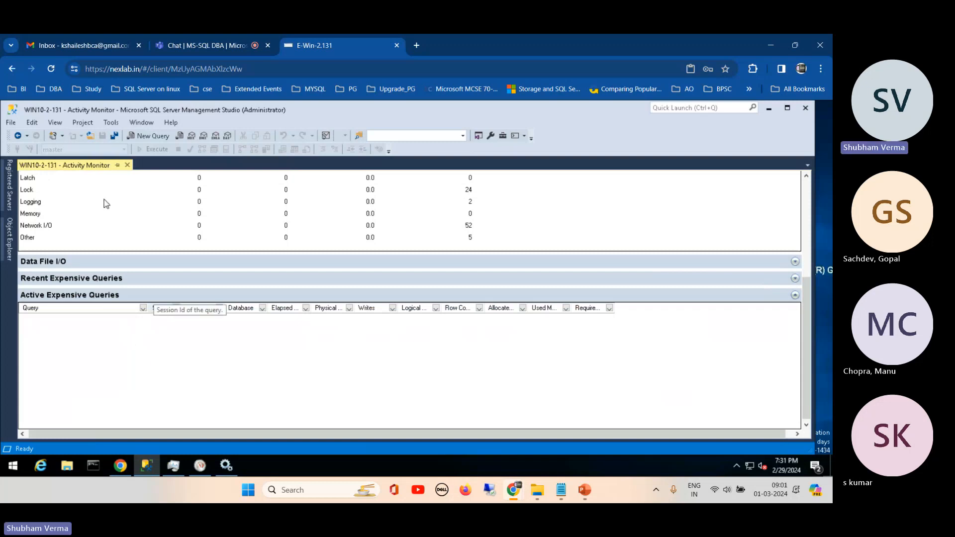
# - Expand Databases in Object Explorer and generate the standard Disk Usage report for the datafile database
pyautogui.click(9, 239)
pyautogui.click(31, 201)
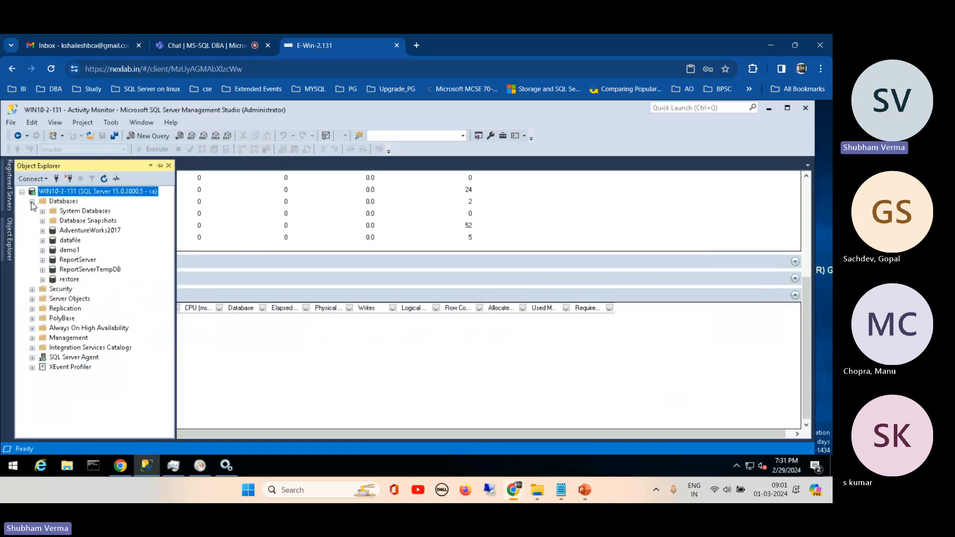
pyautogui.rightClick(68, 242)
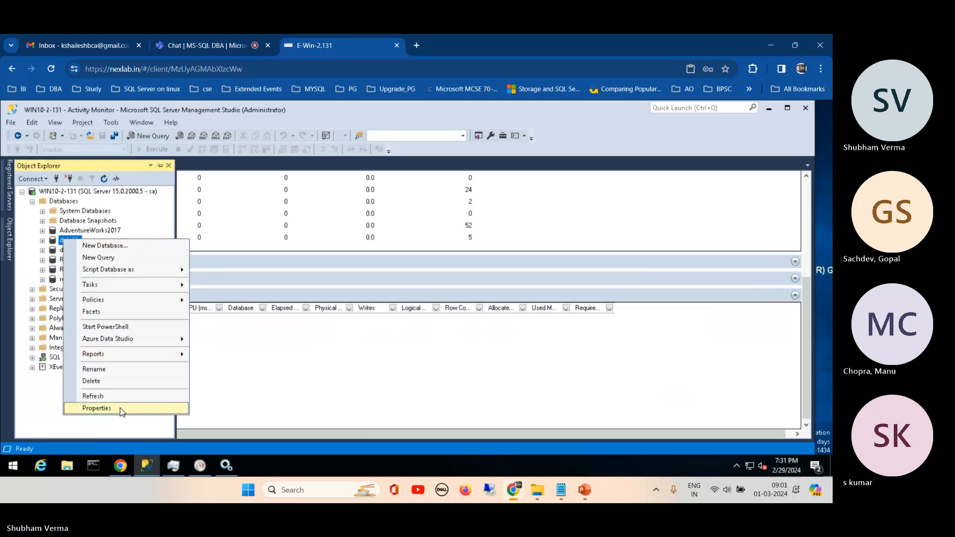
pyautogui.moveTo(164, 357)
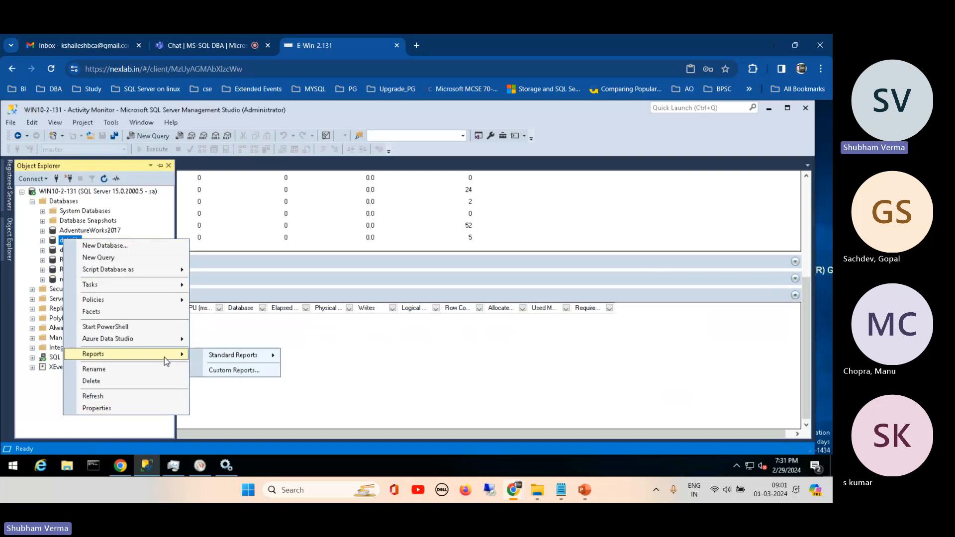
pyautogui.moveTo(253, 356)
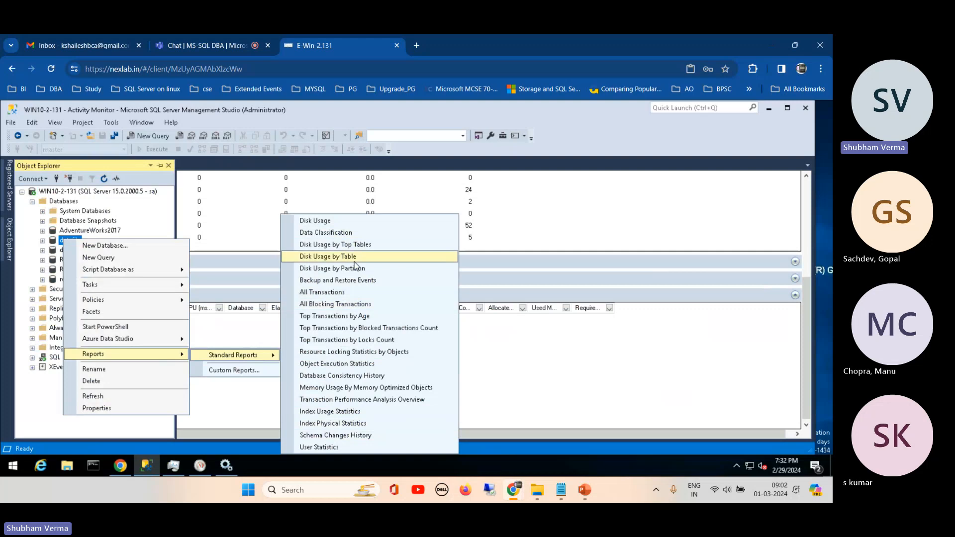
pyautogui.click(322, 221)
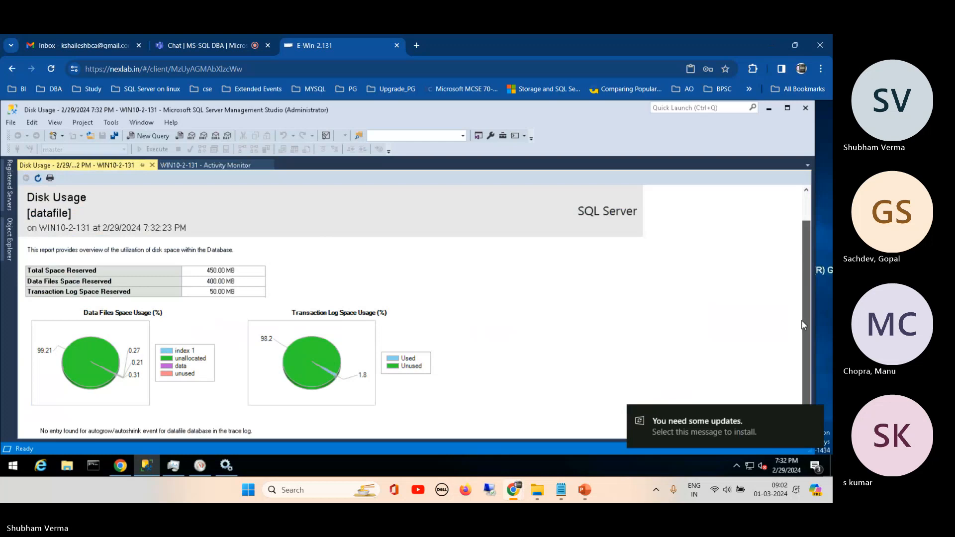
# - Expand Disk Space Used by Data Files in the report and review the reserved and used space per file
pyautogui.scroll(-1, 587, 354)
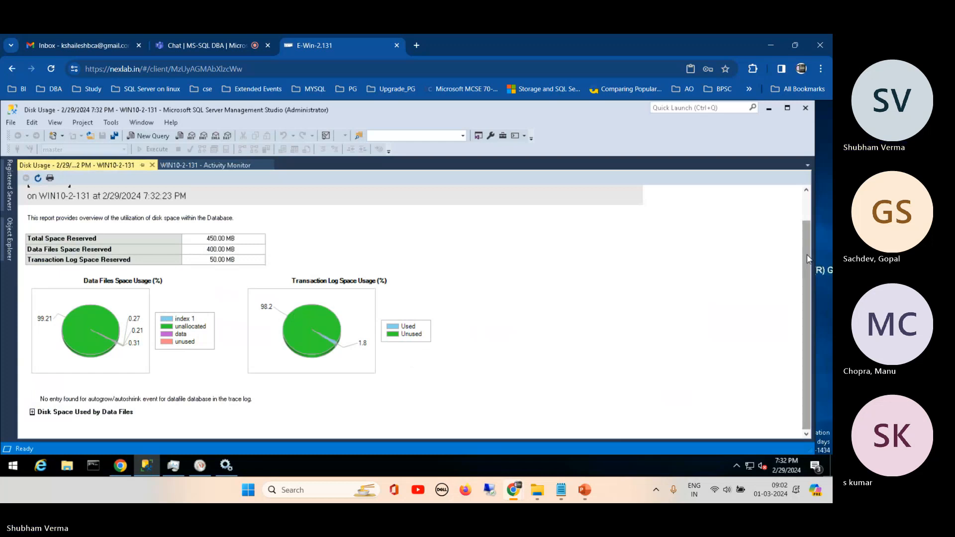
pyautogui.click(33, 412)
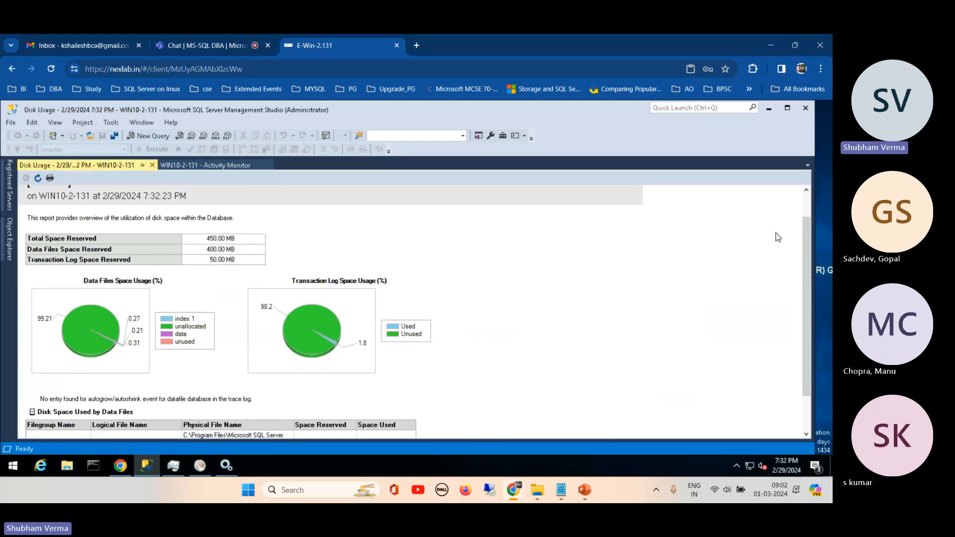
pyautogui.moveTo(807, 228); pyautogui.dragTo(808, 261)
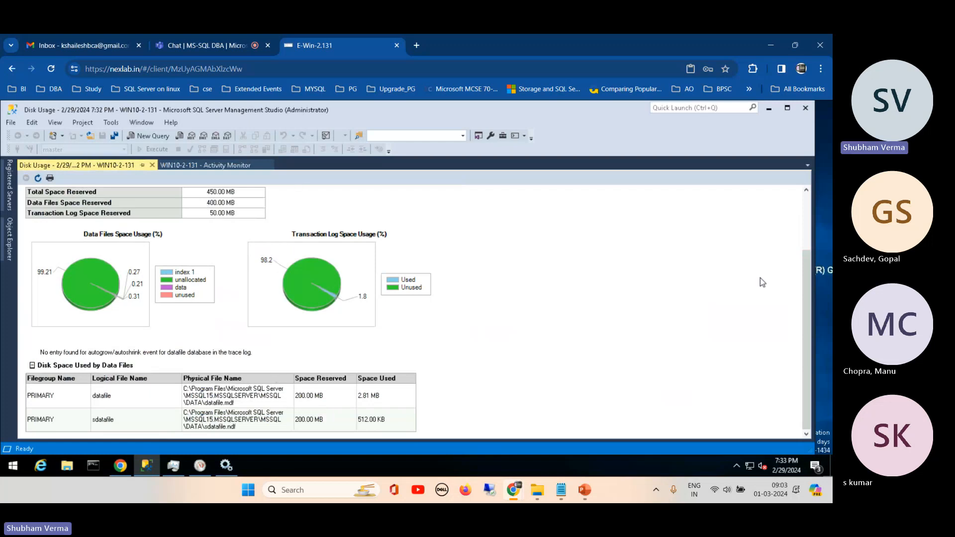
pyautogui.moveTo(803, 269); pyautogui.dragTo(805, 204)
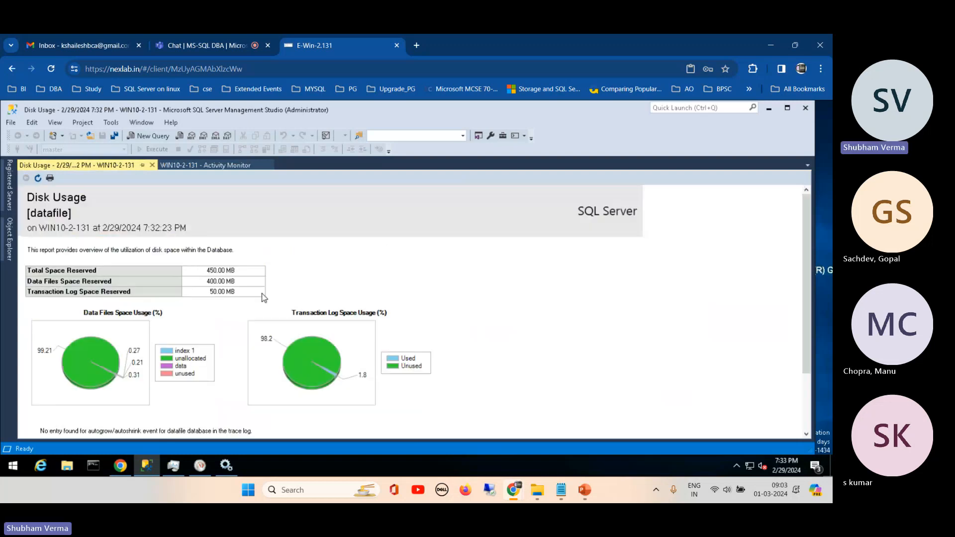
# - Generate the standard Index Usage Statistics report for the datafile database
pyautogui.click(9, 238)
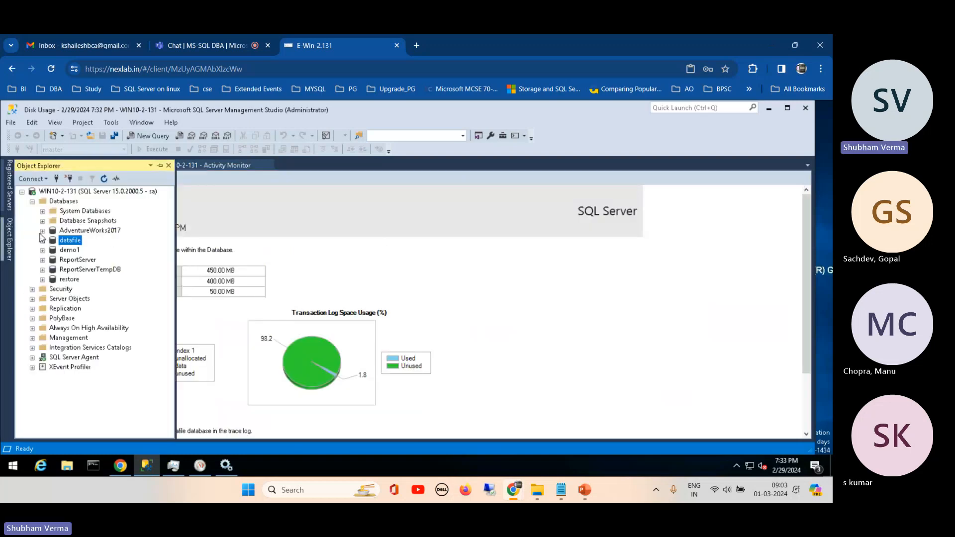
pyautogui.rightClick(74, 242)
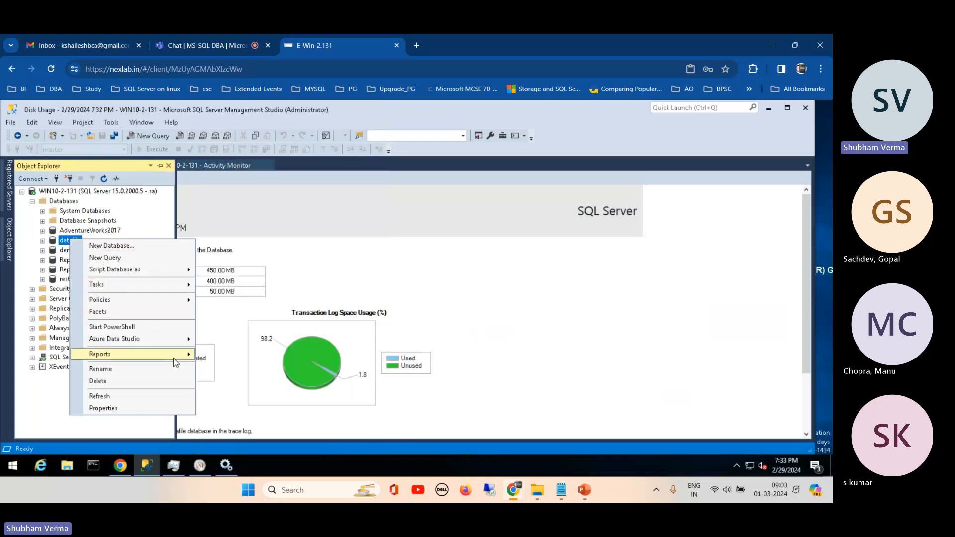
pyautogui.moveTo(177, 363)
pyautogui.moveTo(268, 356)
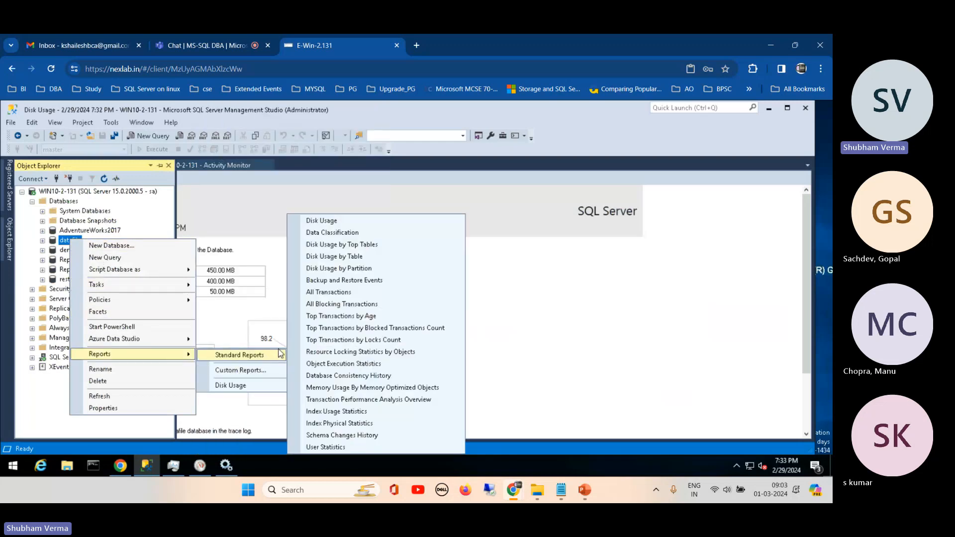
pyautogui.click(355, 418)
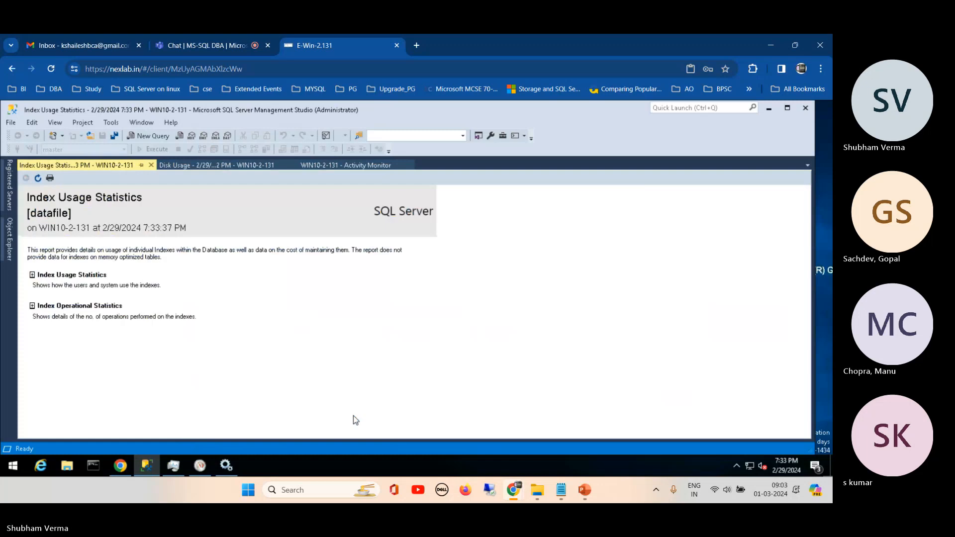
# - Expand the report's Index Usage Statistics section and review the seek, scan and update columns across its full width
pyautogui.click(32, 275)
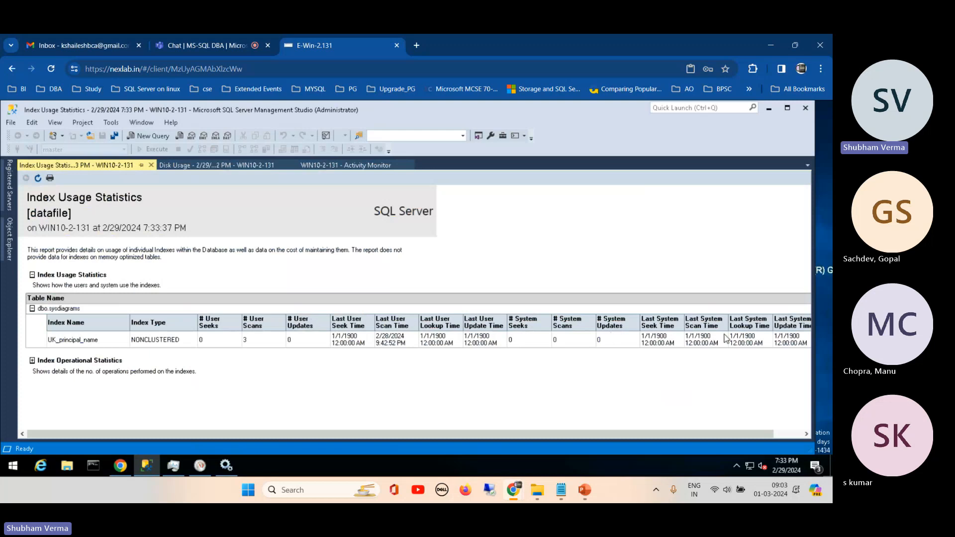
pyautogui.moveTo(697, 434); pyautogui.dragTo(766, 431)
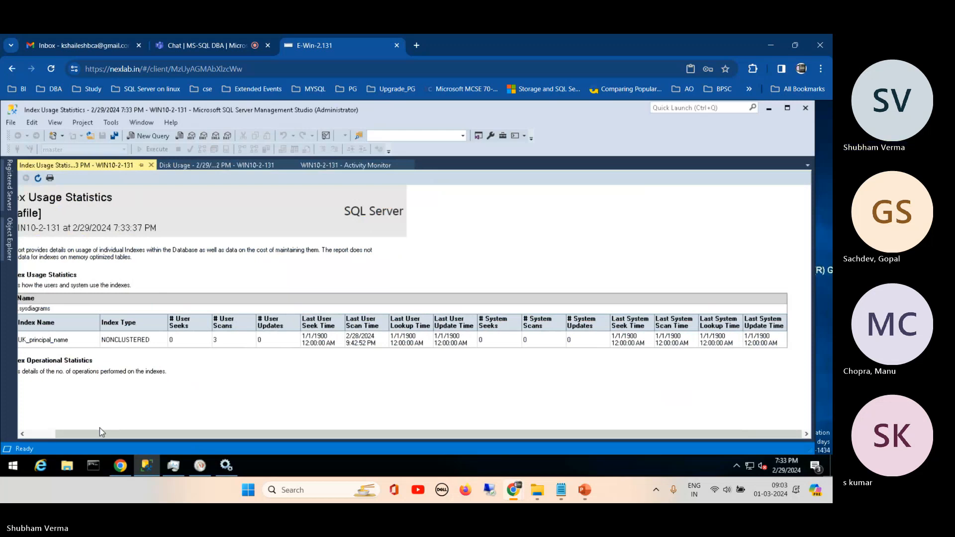
pyautogui.moveTo(83, 436); pyautogui.dragTo(52, 436)
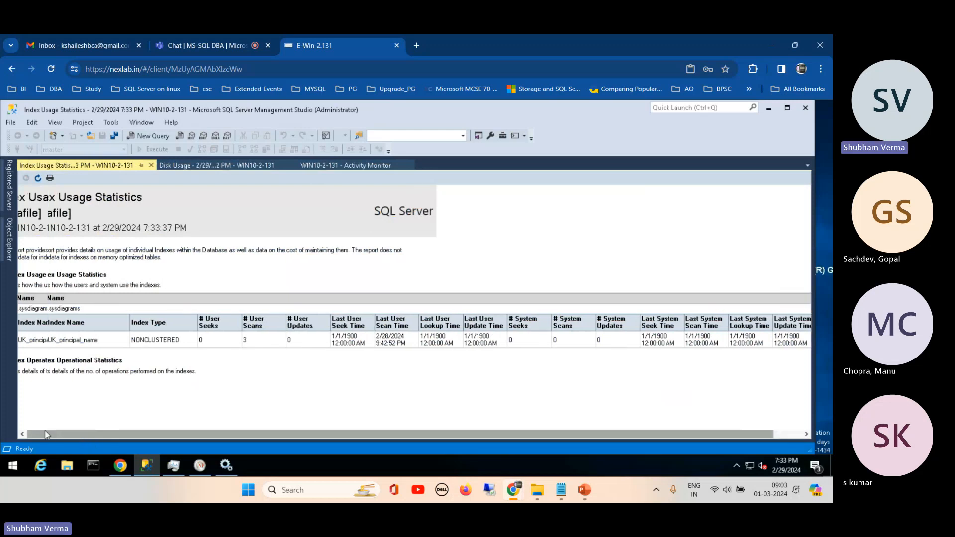
# - Review the list of standard reports available for the datafile database, and dismiss it without opening one
pyautogui.click(8, 240)
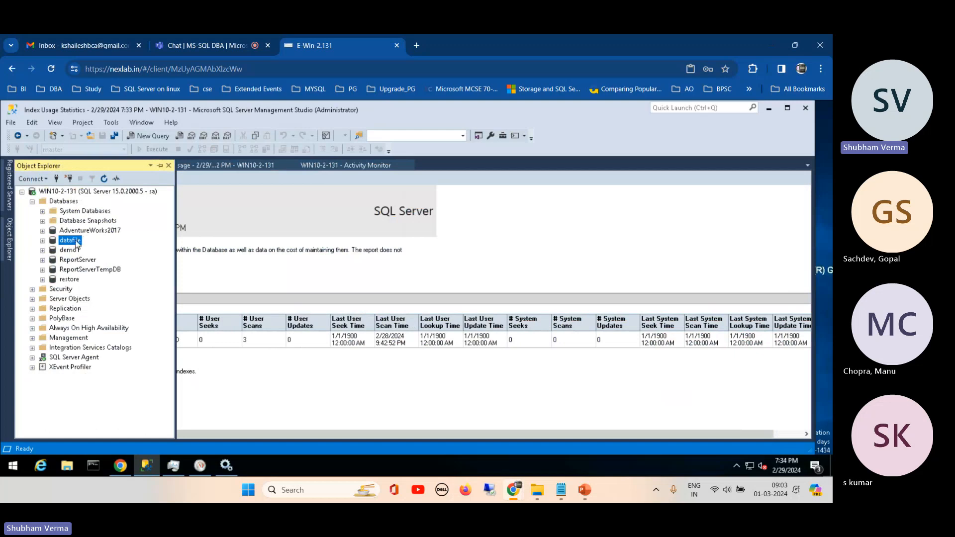
pyautogui.rightClick(81, 242)
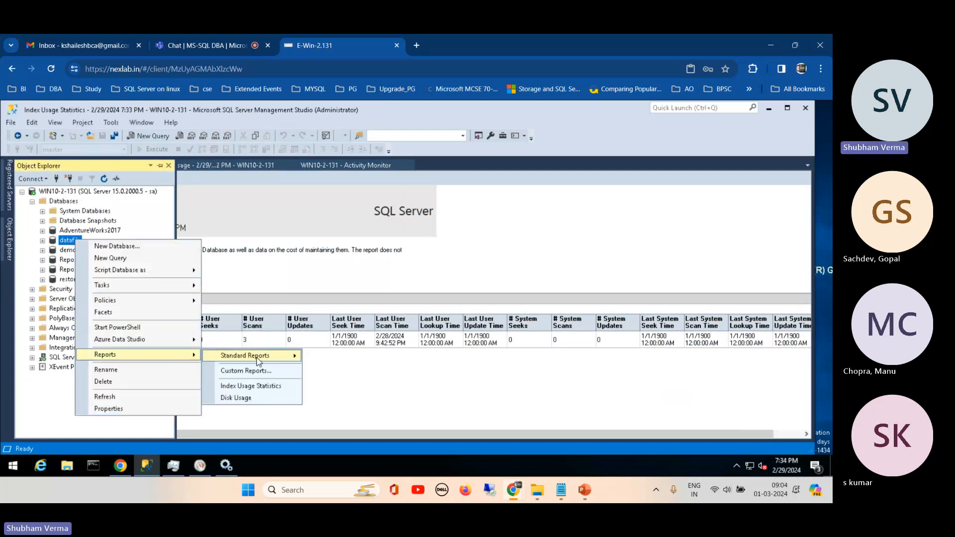
pyautogui.moveTo(260, 358)
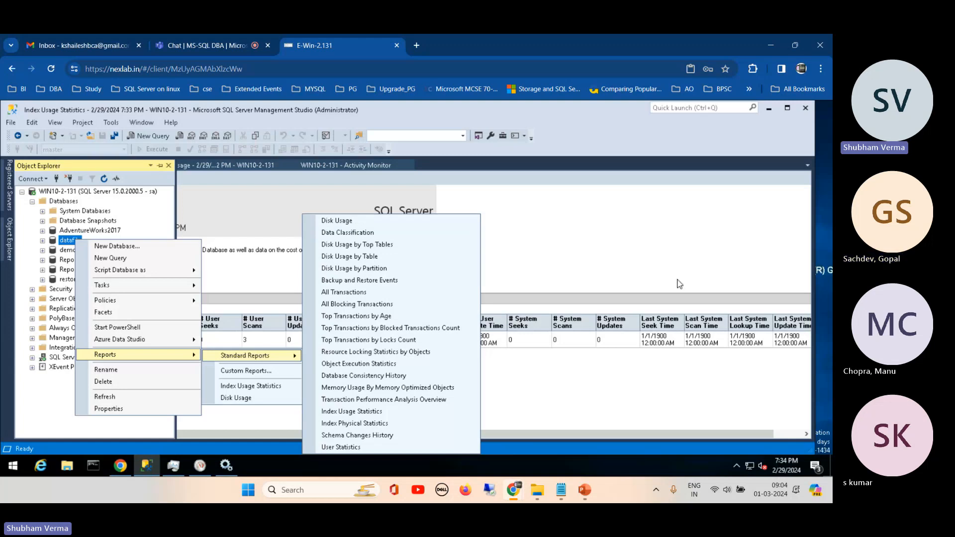
pyautogui.click(605, 337)
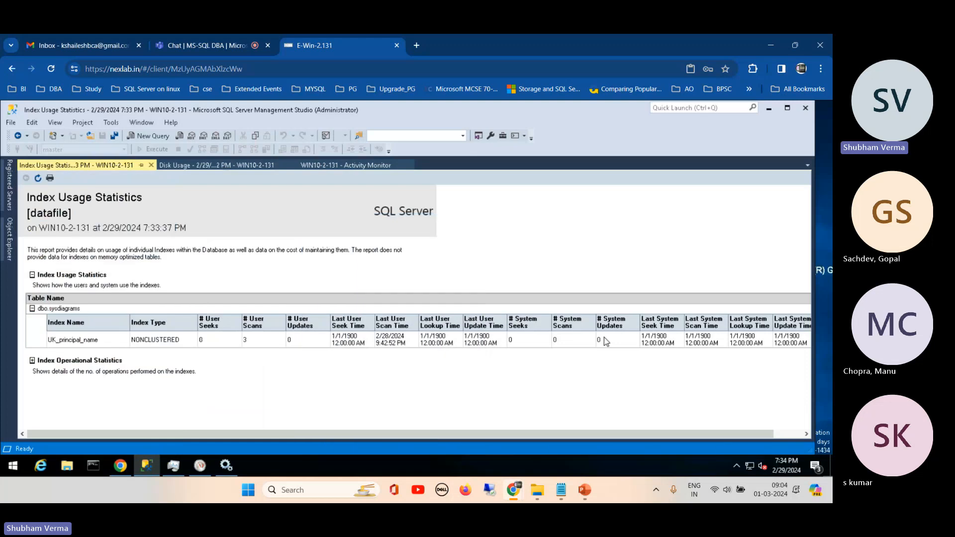
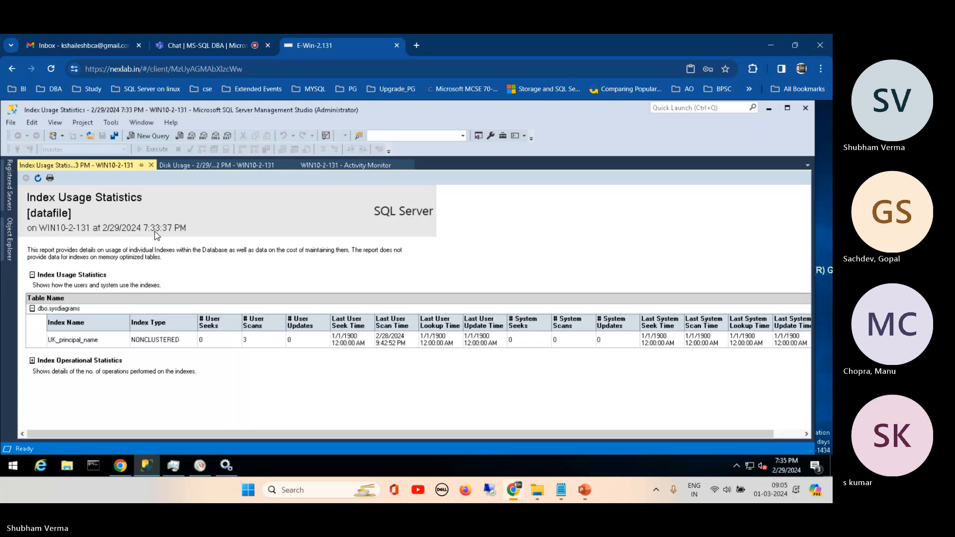
# - Refresh the Index Usage Statistics report and expand its Index Usage Statistics section to review all columns
pyautogui.click(38, 178)
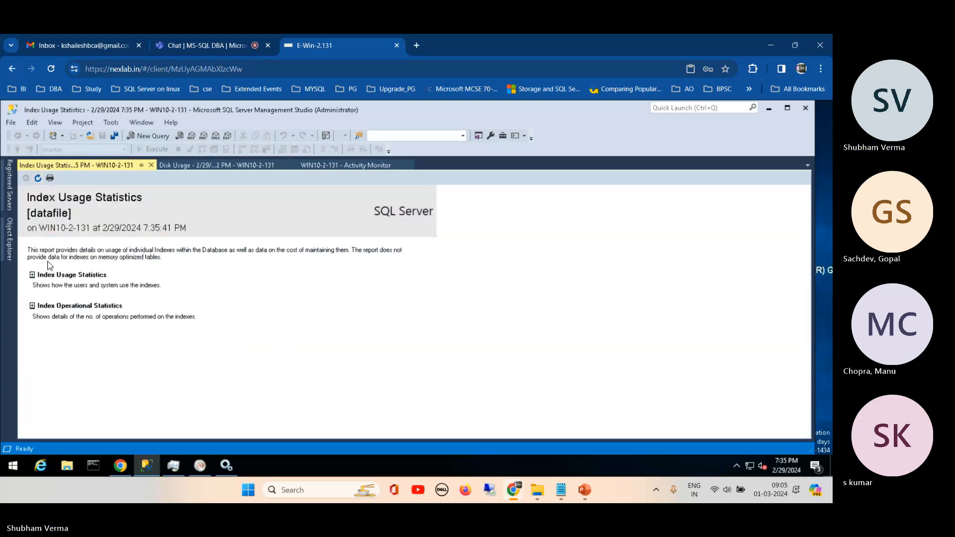
pyautogui.click(32, 275)
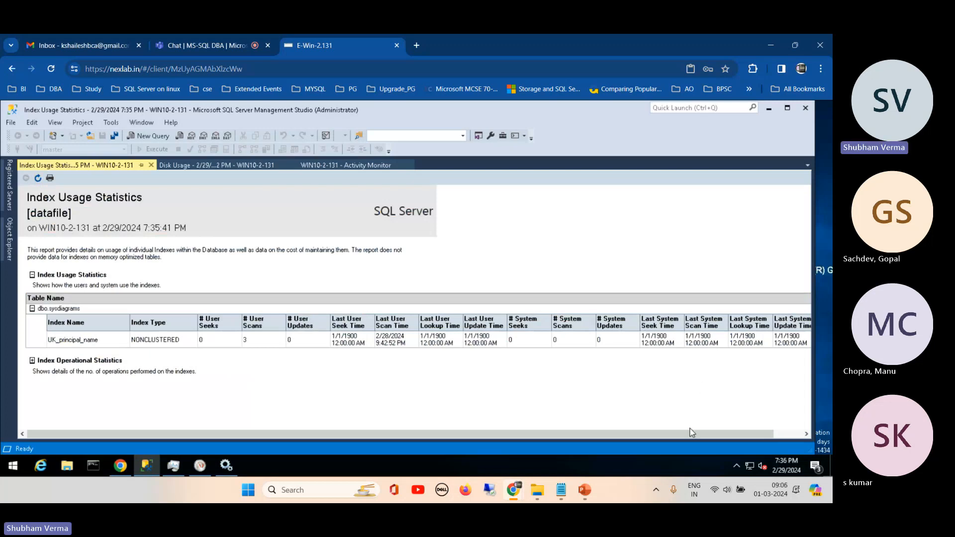
pyautogui.moveTo(648, 437); pyautogui.dragTo(763, 417)
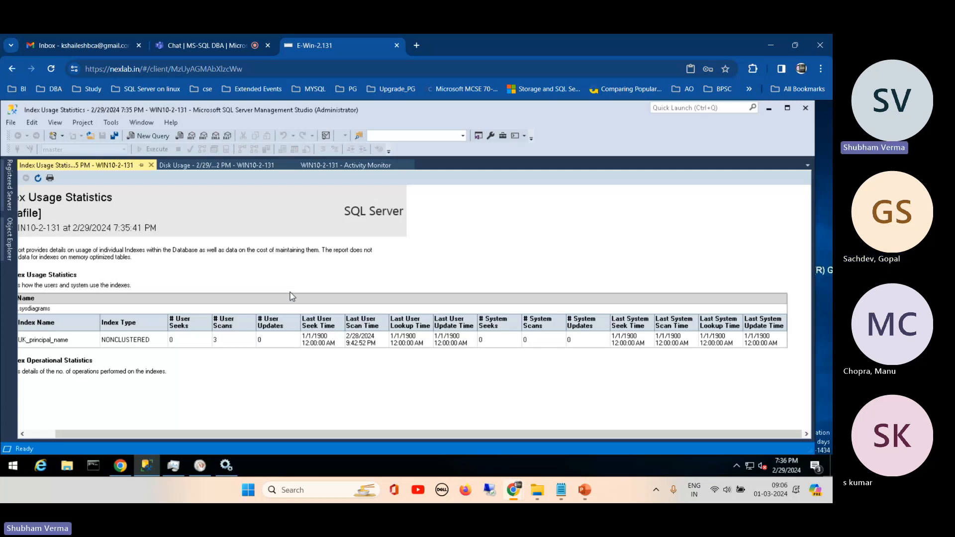
# - Switch to the SQL Server Zero to Hero presentation in PowerPoint, highlight Profiler and Extended Events on the monitoring tools slide, and return to Management Studio
pyautogui.moveTo(585, 492)
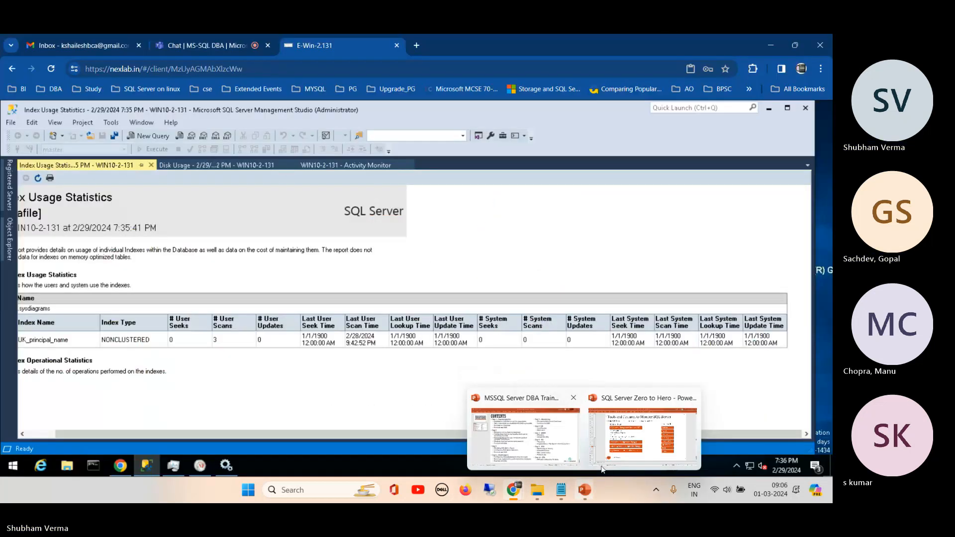
pyautogui.click(642, 434)
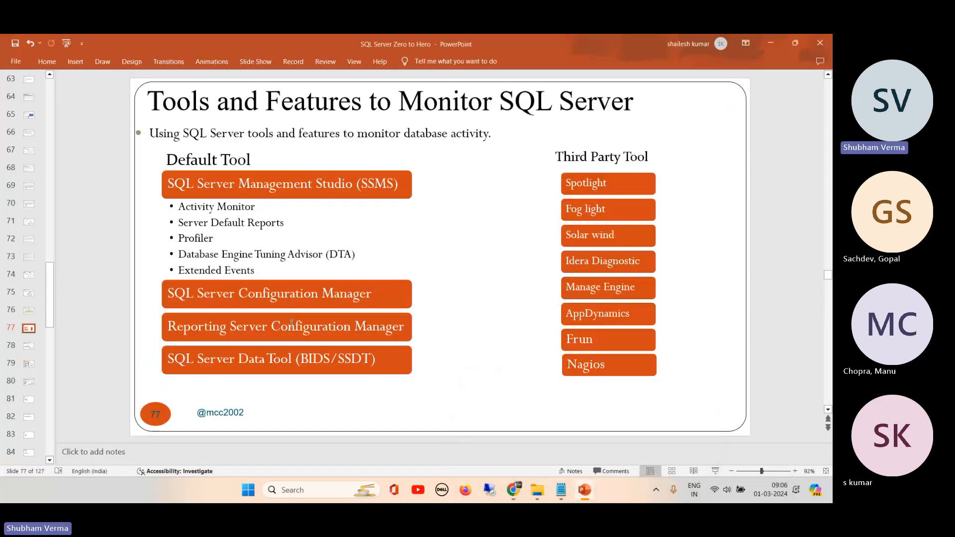
pyautogui.doubleClick(184, 239)
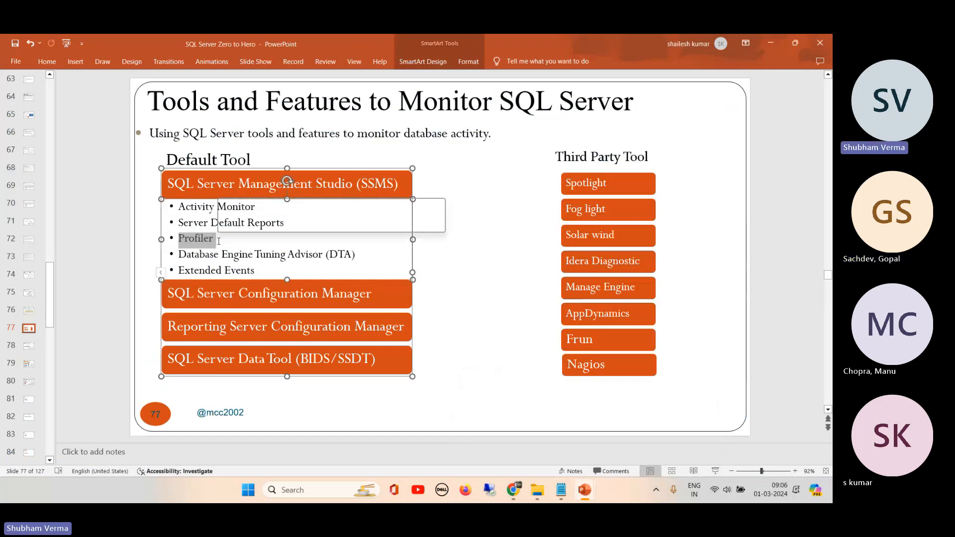
pyautogui.click(256, 272)
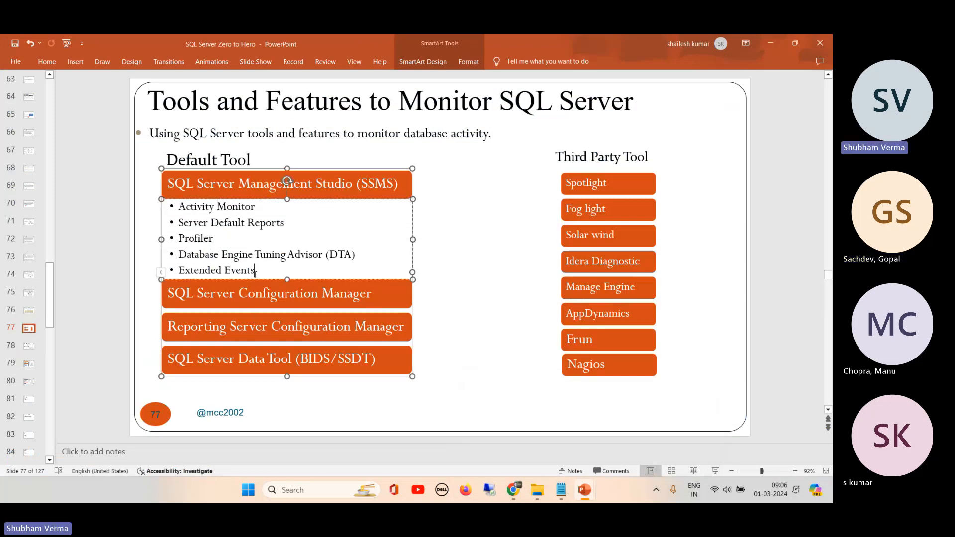
pyautogui.moveTo(256, 271); pyautogui.dragTo(182, 270)
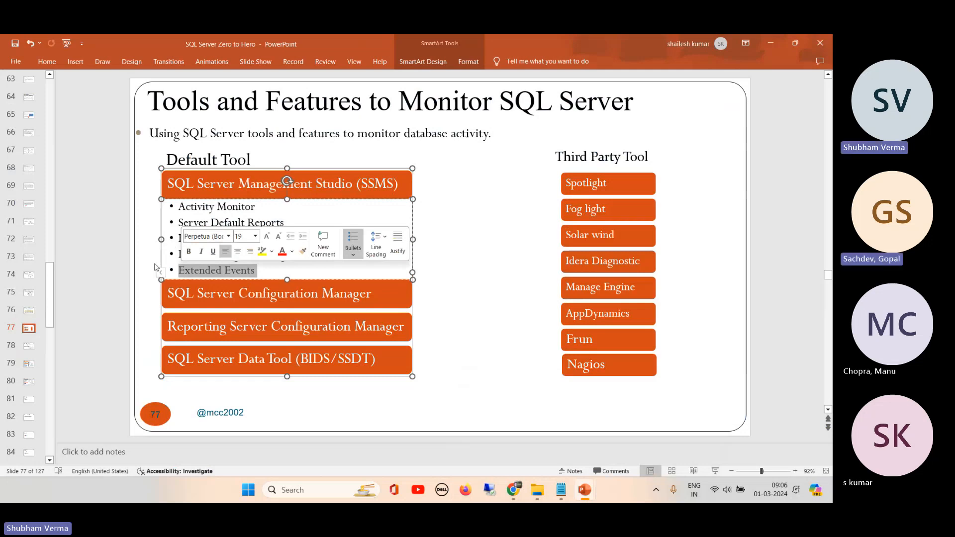
pyautogui.click(142, 273)
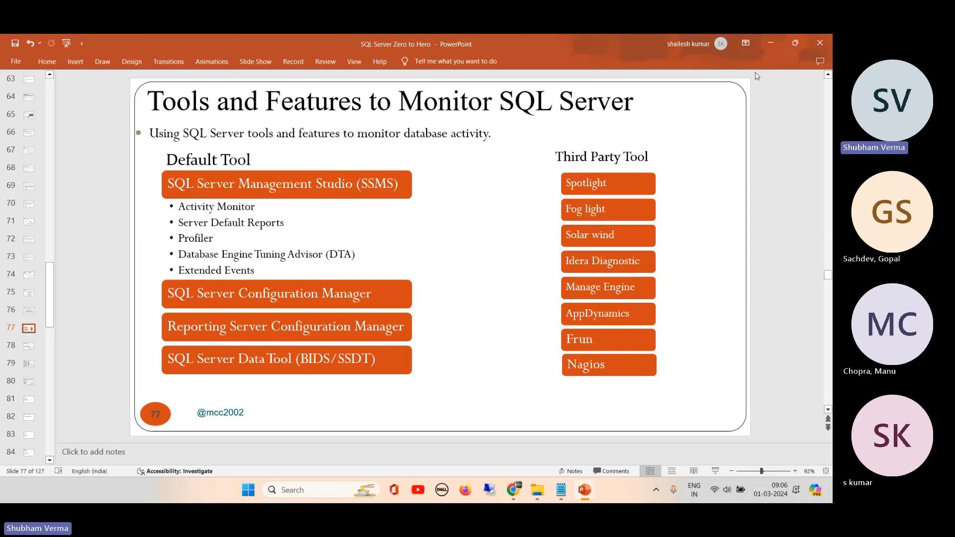
pyautogui.click(772, 43)
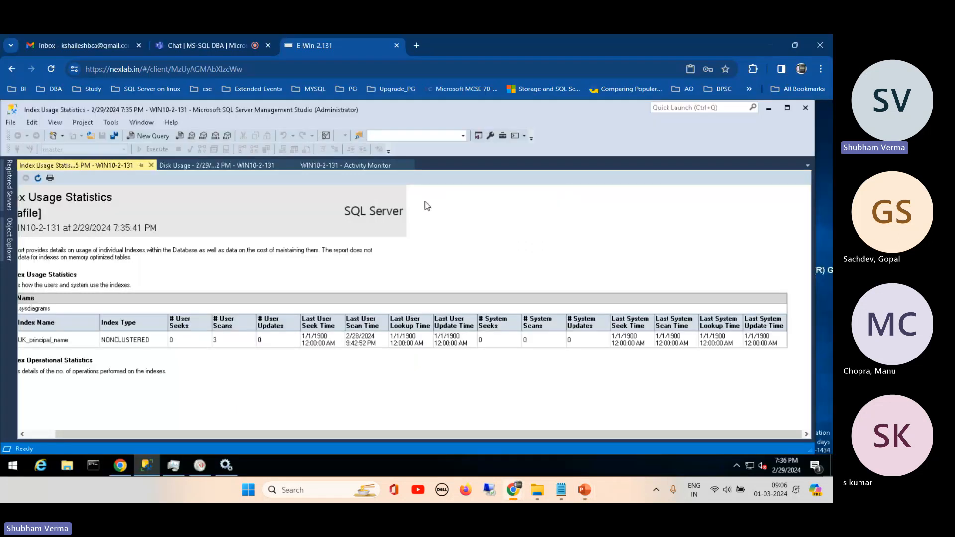
# - Generate the standard Backup and Restore Events report for the datafile database
pyautogui.click(8, 241)
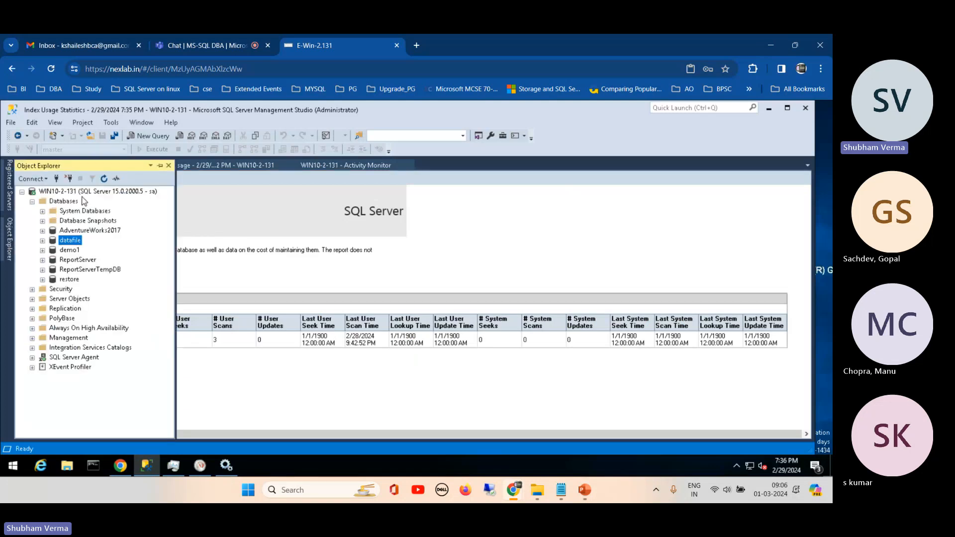
pyautogui.click(80, 193)
pyautogui.rightClick(80, 192)
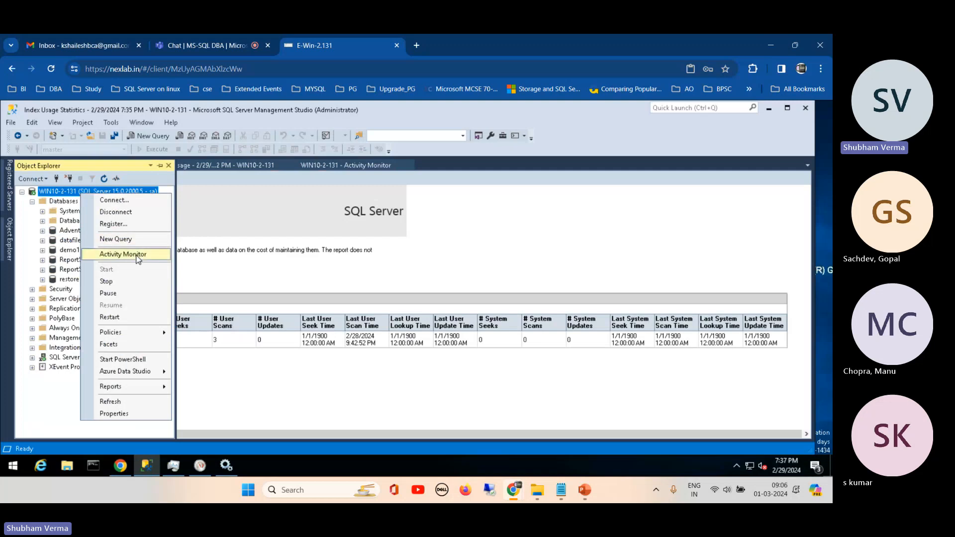
pyautogui.click(67, 241)
pyautogui.rightClick(68, 241)
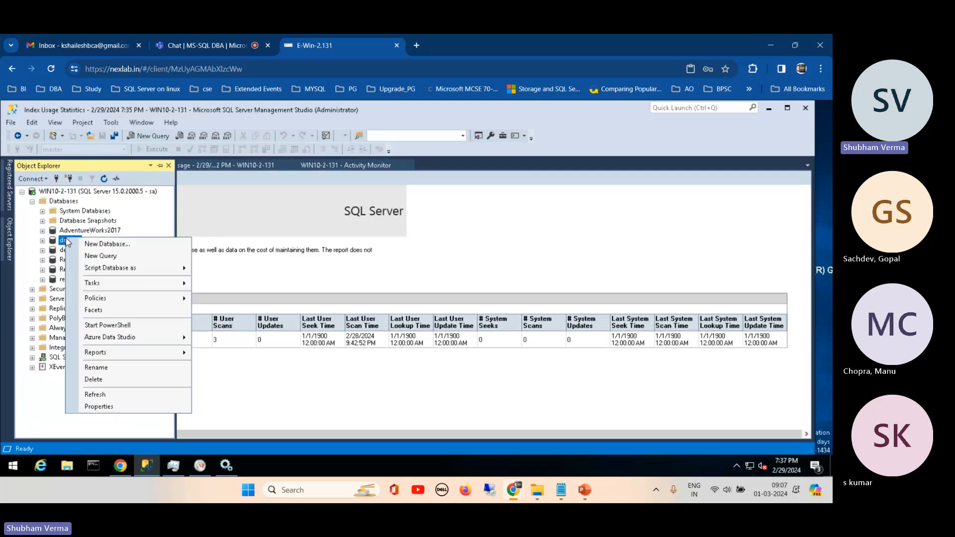
pyautogui.moveTo(165, 351)
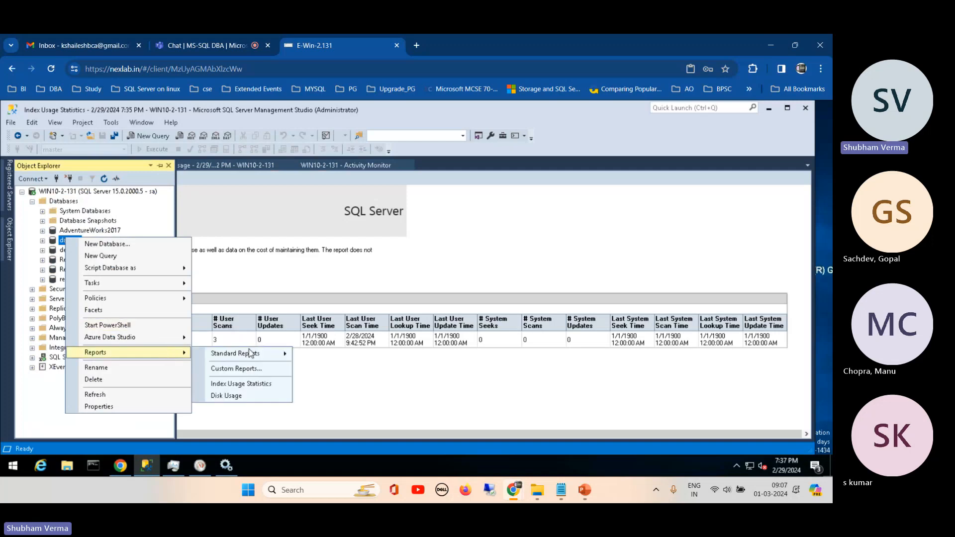
pyautogui.moveTo(249, 354)
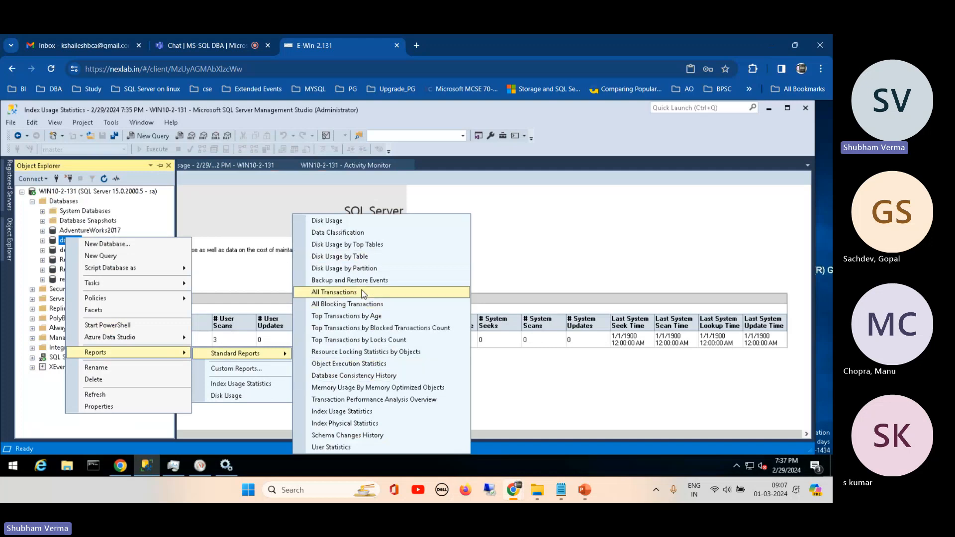
pyautogui.click(361, 281)
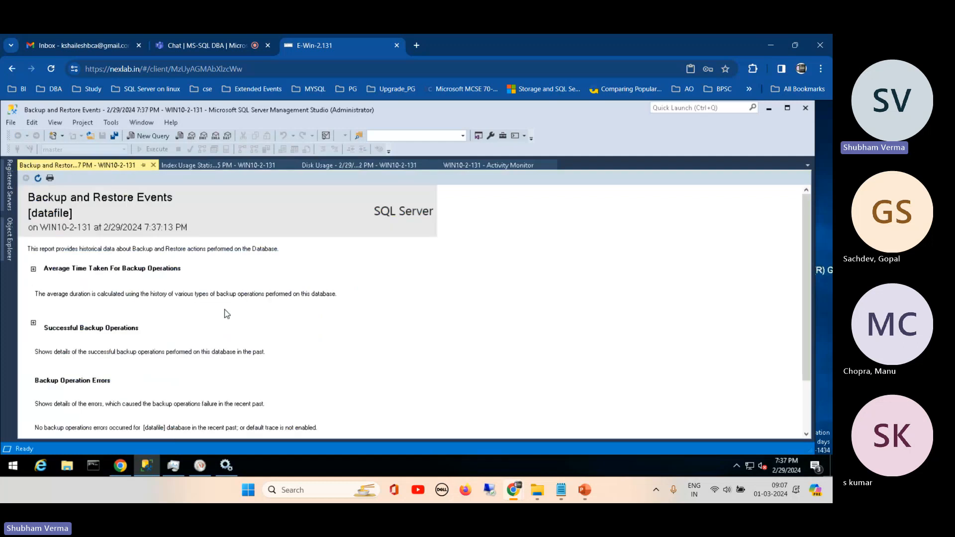
# - Review the report's Successful Backup Operations, and refresh the report to expand Average Time Taken For Backup Operations
pyautogui.click(33, 324)
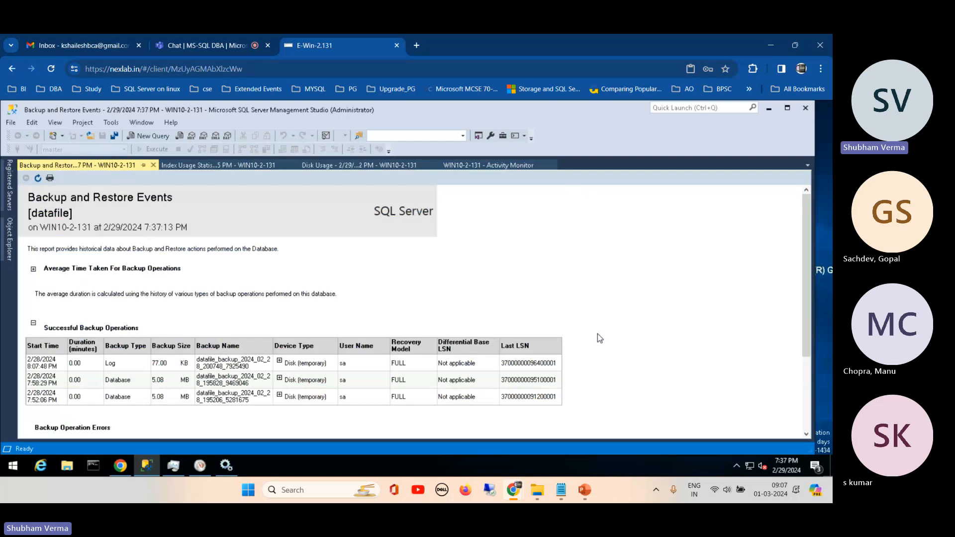
pyautogui.moveTo(808, 250); pyautogui.dragTo(810, 318)
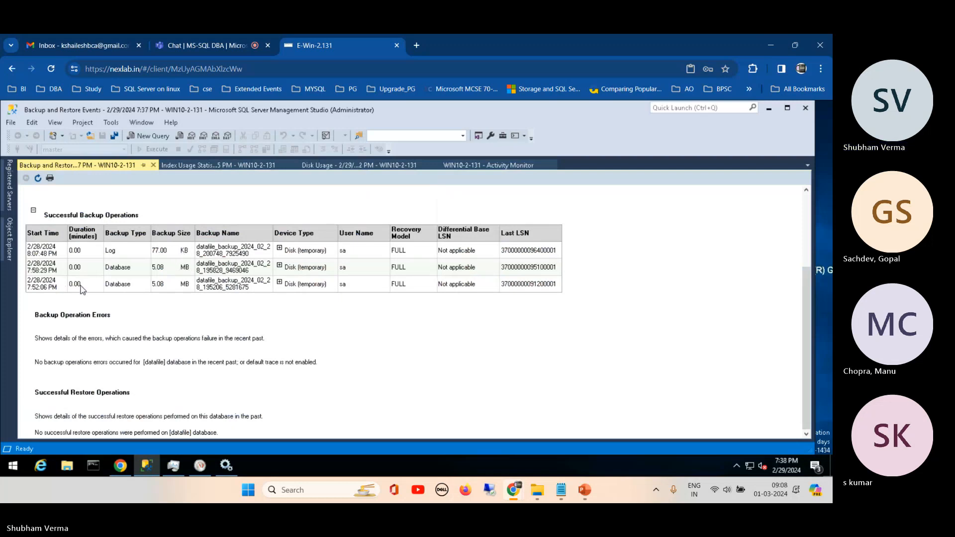
pyautogui.click(38, 180)
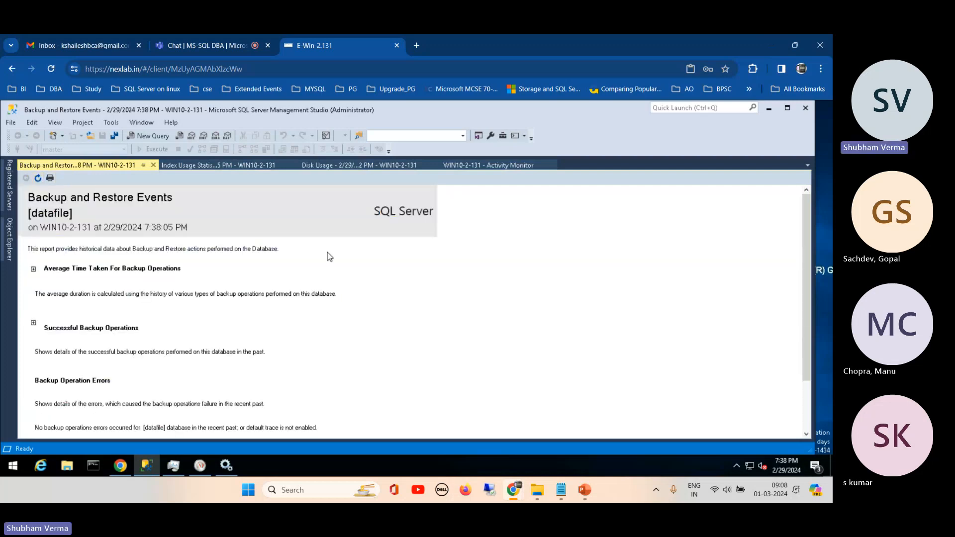
pyautogui.click(34, 270)
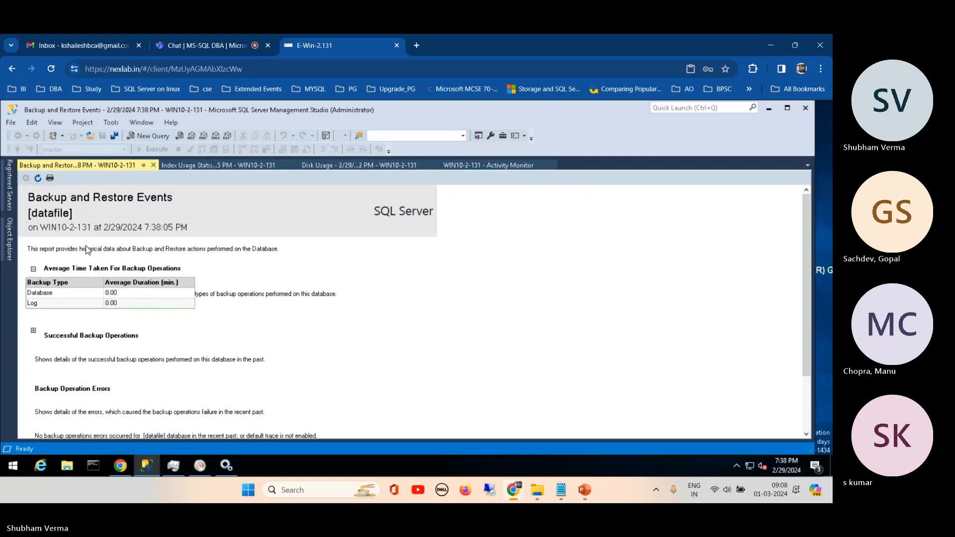
# - Generate the standard Performance Dashboard report for the WIN10-2-131 server
pyautogui.click(10, 221)
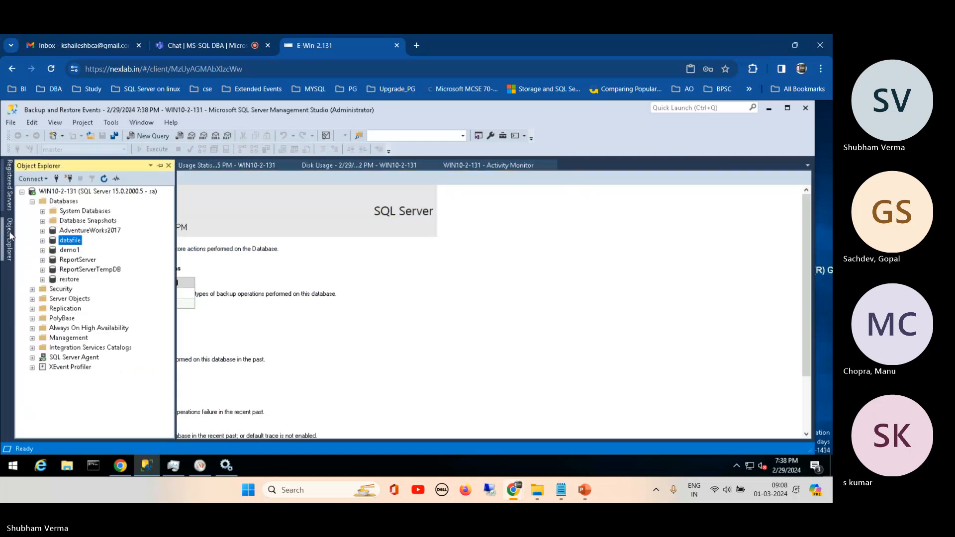
pyautogui.click(83, 193)
pyautogui.rightClick(84, 196)
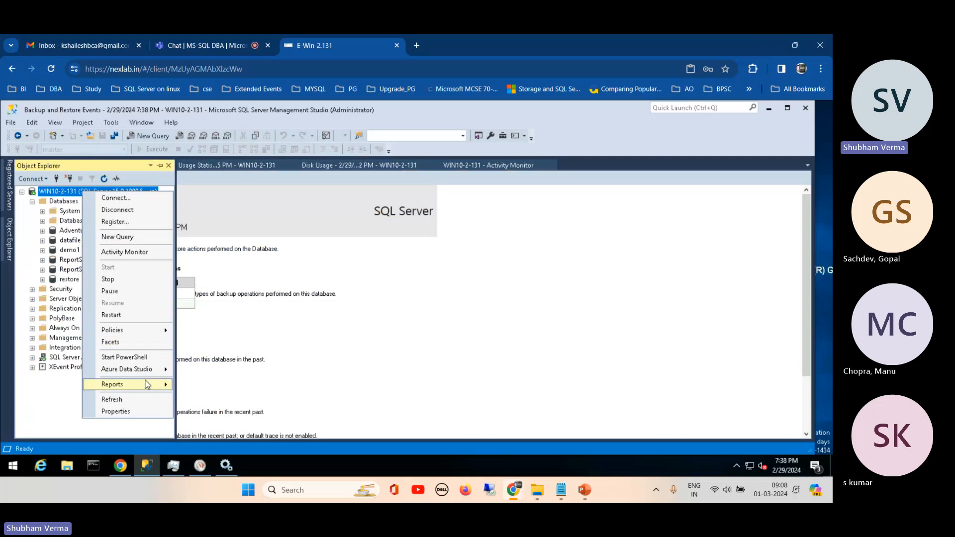
pyautogui.click(147, 385)
pyautogui.click(214, 385)
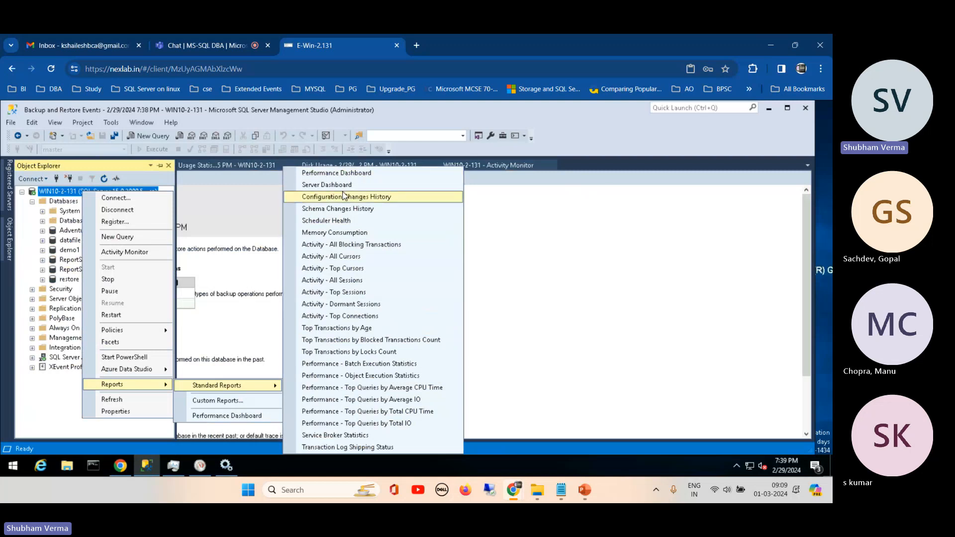
pyautogui.click(366, 175)
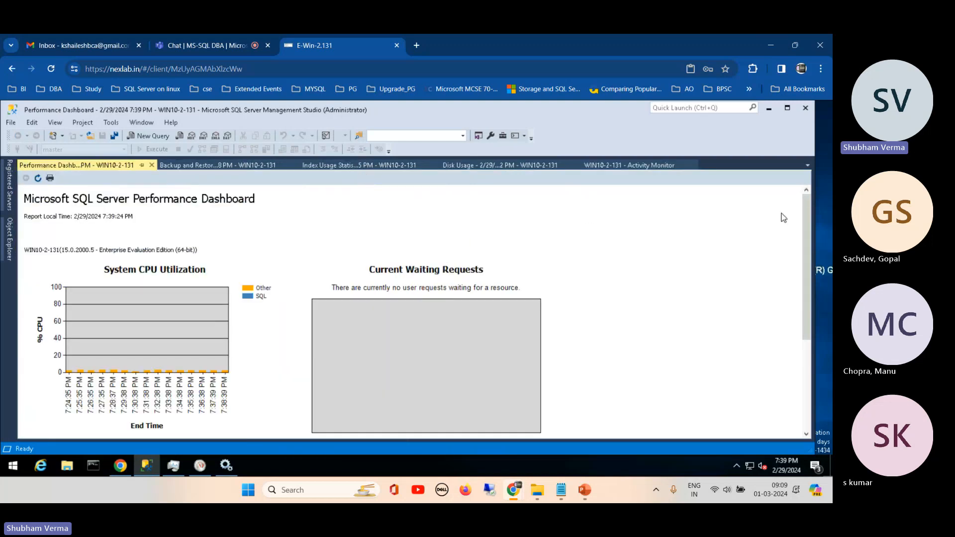
# - Open the Waits report from the dashboard's Historical Information and review the waits chart and wait category table
pyautogui.moveTo(808, 201); pyautogui.dragTo(805, 247)
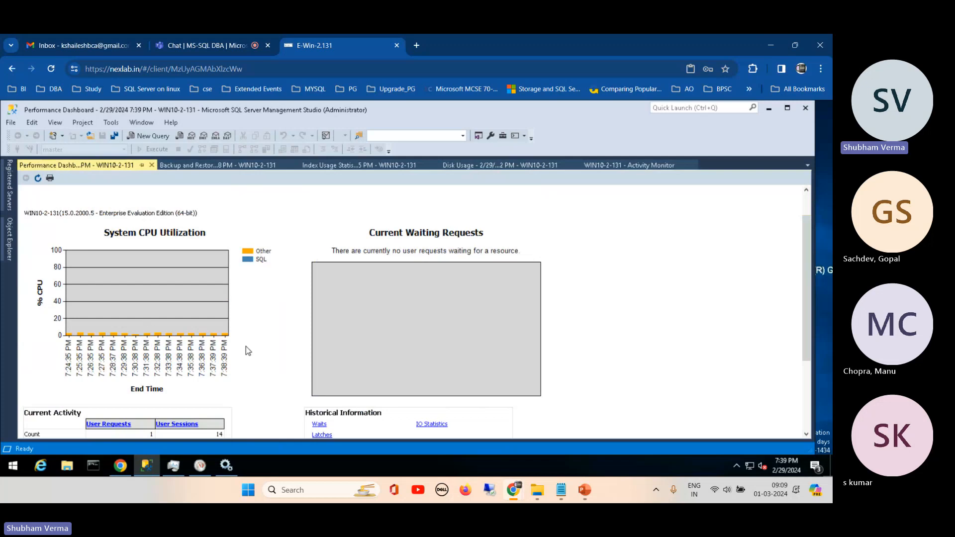
pyautogui.moveTo(805, 231); pyautogui.dragTo(806, 291)
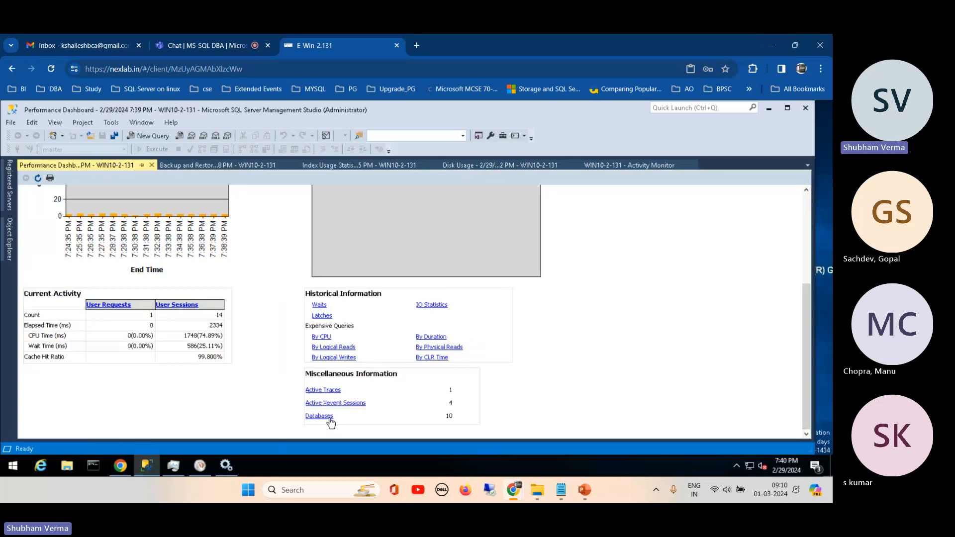
pyautogui.click(320, 305)
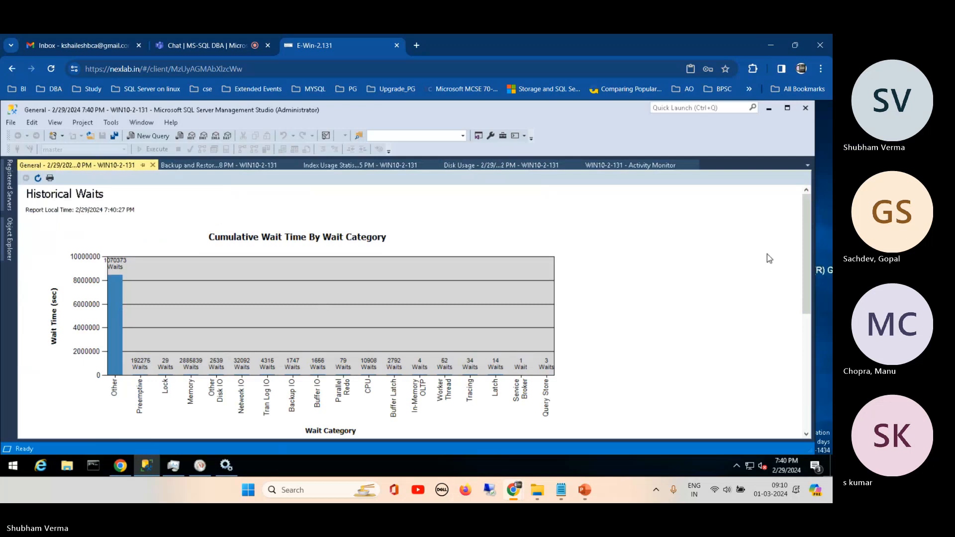
pyautogui.moveTo(804, 216); pyautogui.dragTo(812, 292)
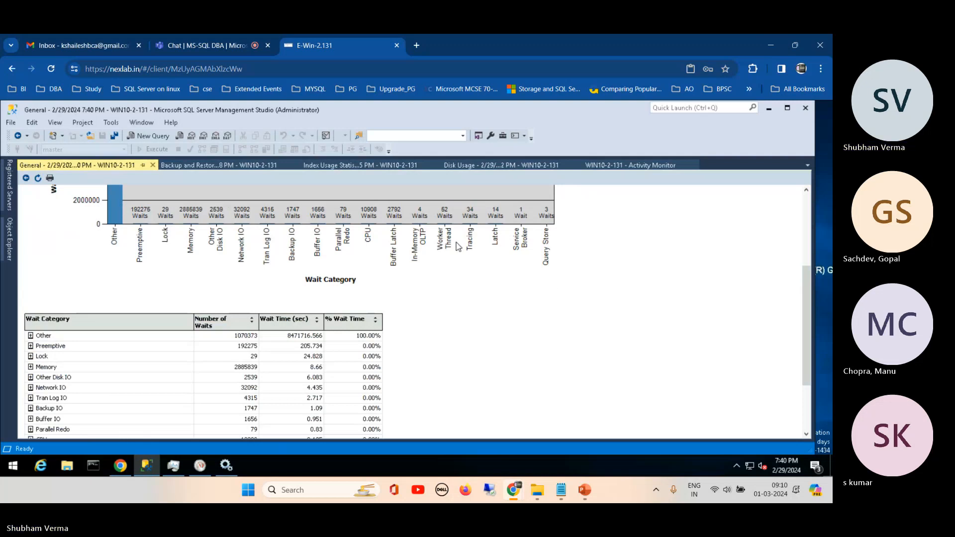
pyautogui.moveTo(807, 281); pyautogui.dragTo(809, 324)
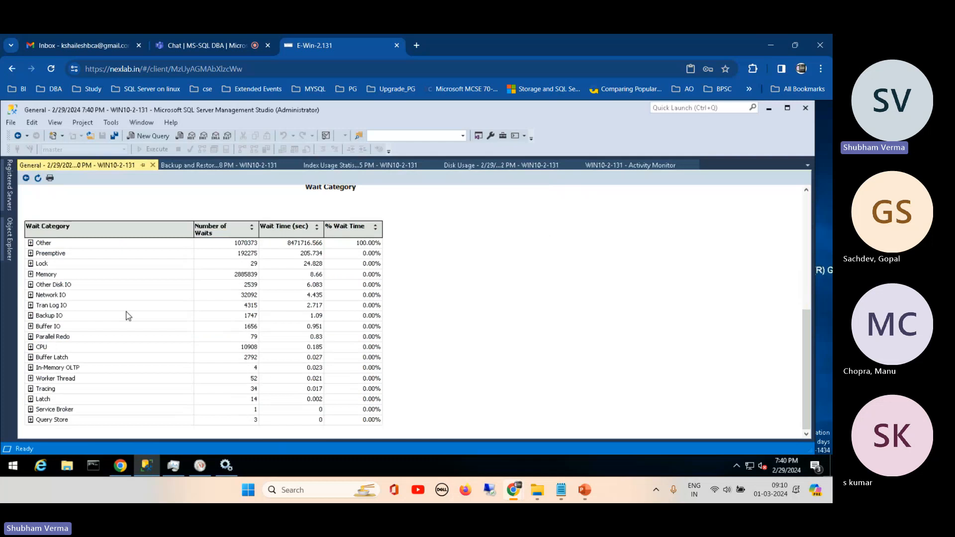
# - Expand the Memory, Lock and CPU wait categories to examine their individual wait types and wait times
pyautogui.click(30, 274)
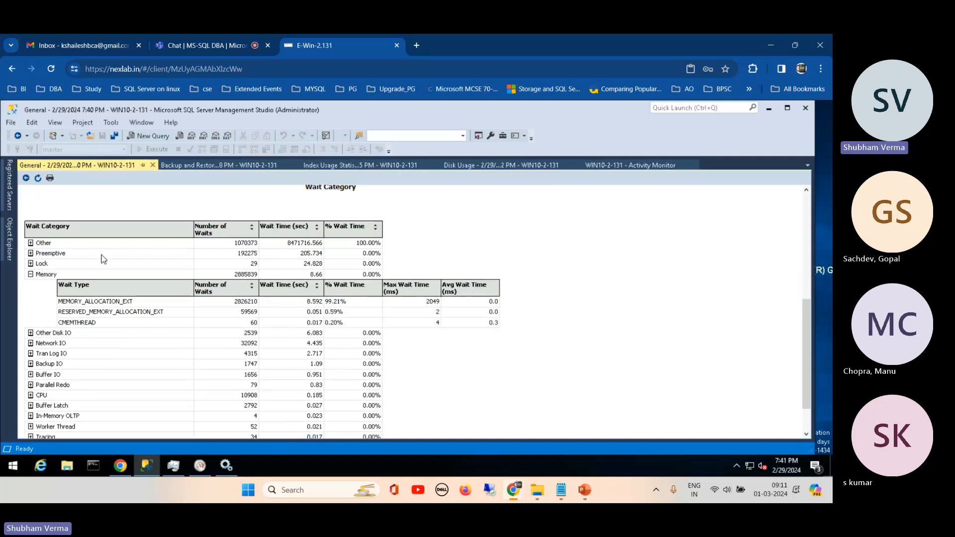
pyautogui.click(32, 263)
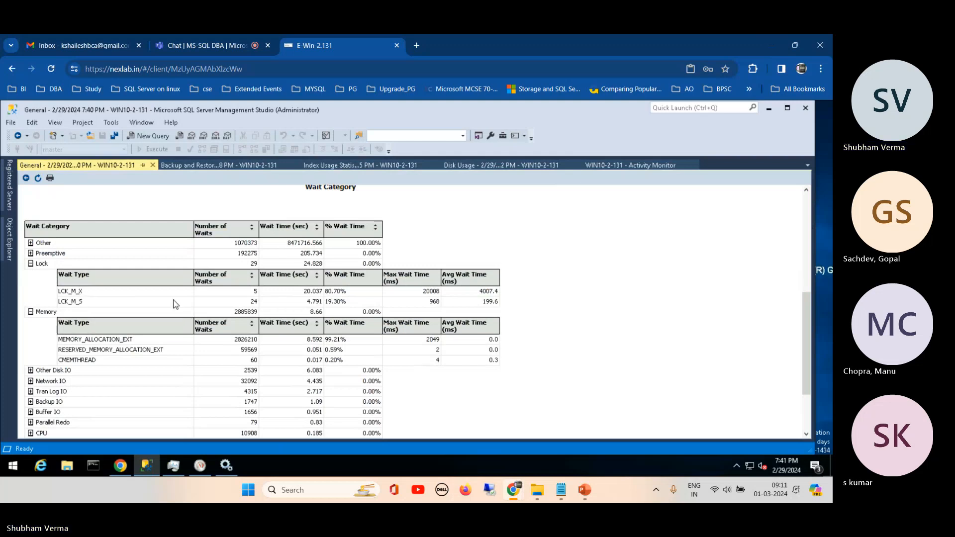
pyautogui.moveTo(807, 318); pyautogui.dragTo(805, 360)
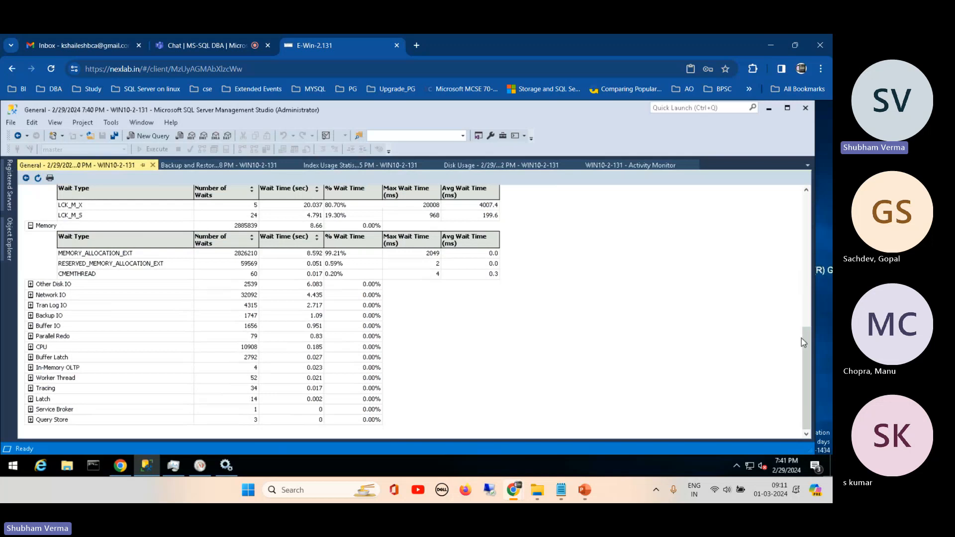
pyautogui.moveTo(804, 342); pyautogui.dragTo(804, 280)
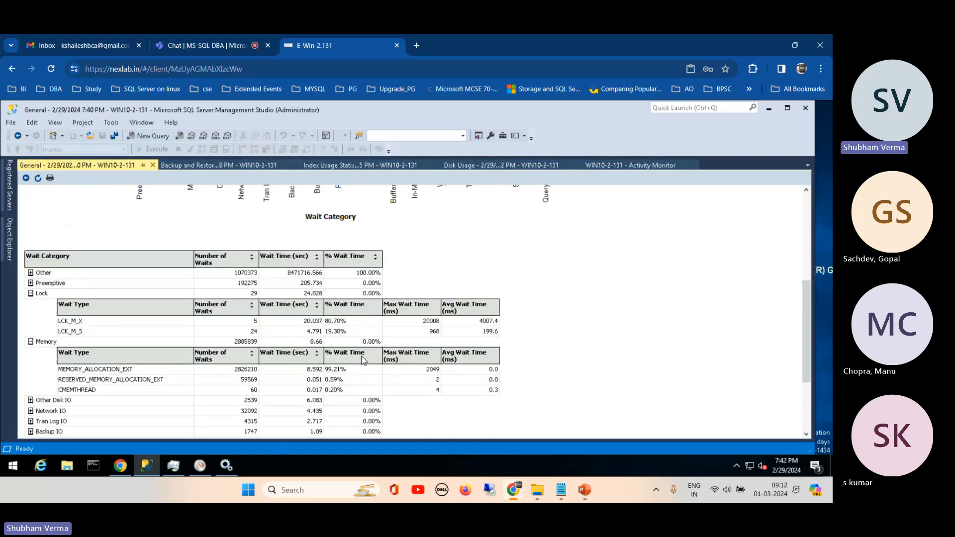
pyautogui.moveTo(804, 306); pyautogui.dragTo(803, 348)
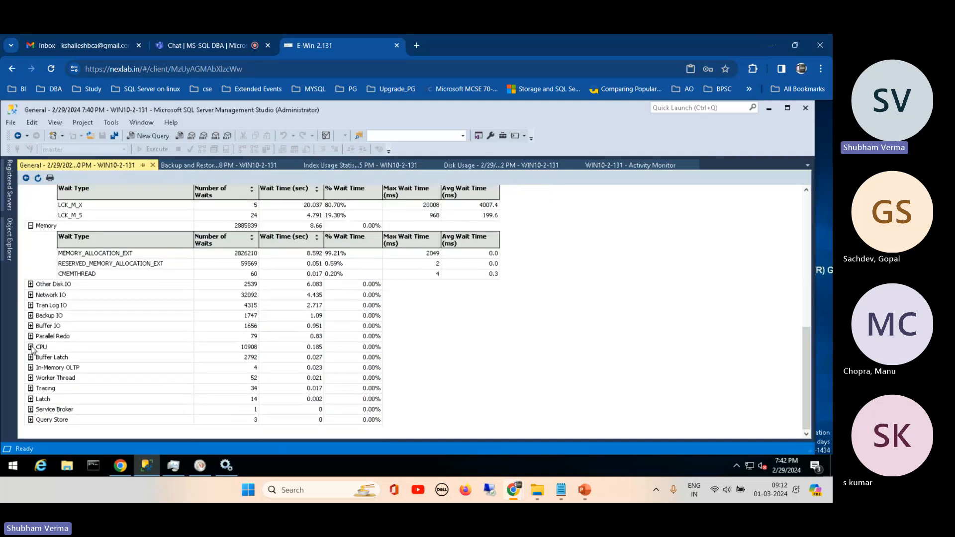
pyautogui.click(31, 347)
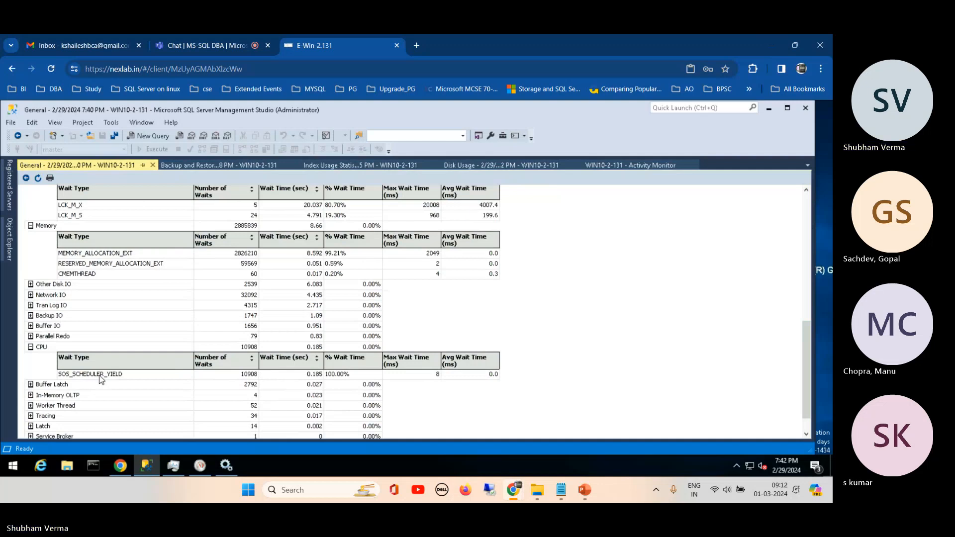
# - Examine the wait types under Parallel Redo, collapse that category, and expand Buffer IO
pyautogui.click(30, 336)
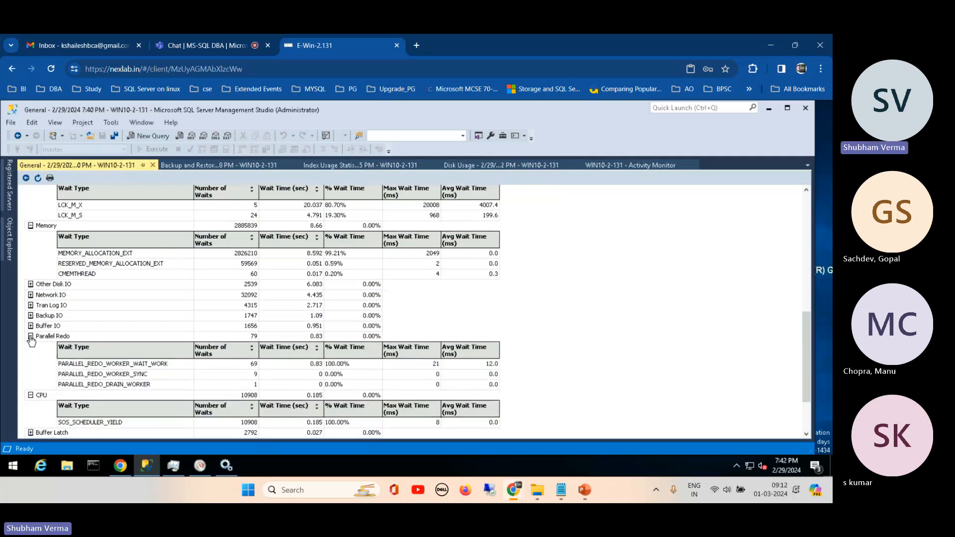
pyautogui.click(30, 337)
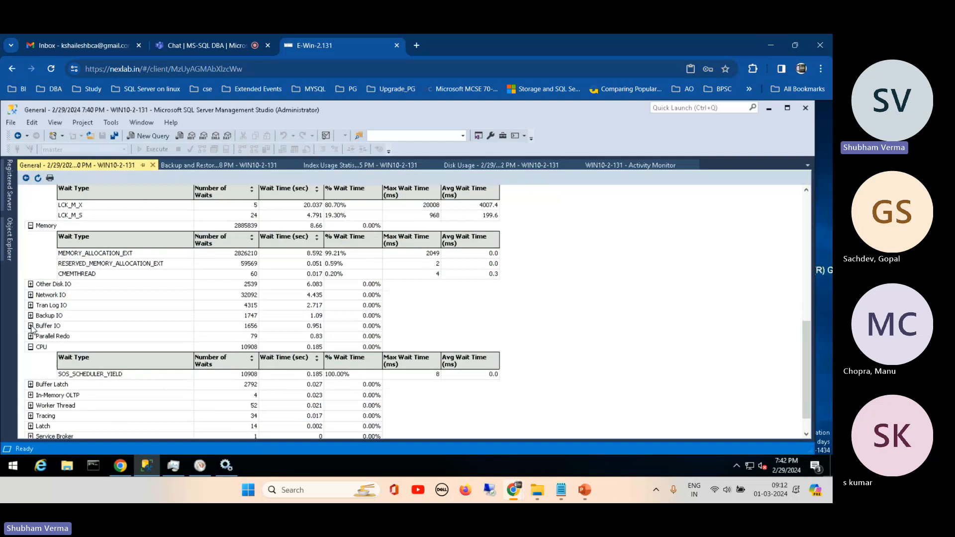
pyautogui.click(30, 326)
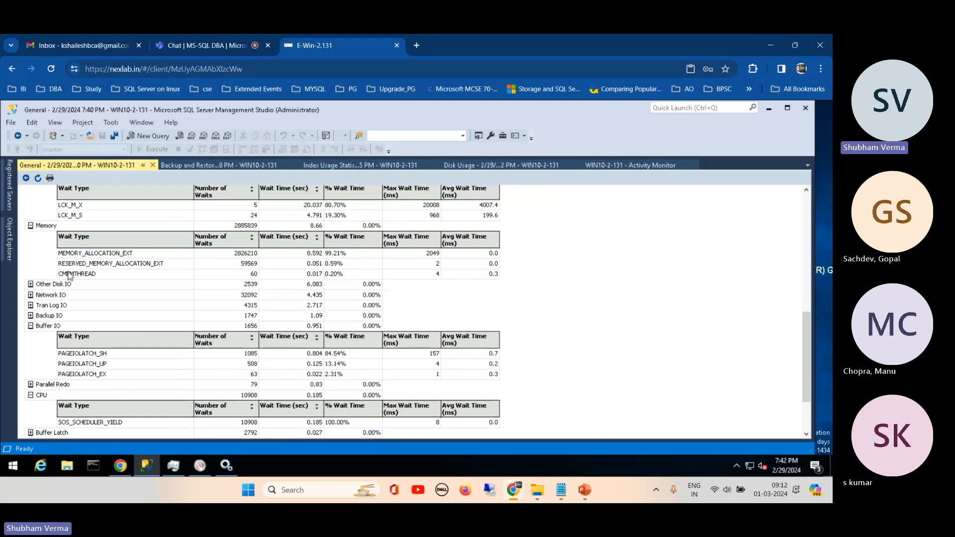
# - Expand the Other wait category to examine its wait types, and collapse it again
pyautogui.moveTo(804, 314); pyautogui.dragTo(809, 192)
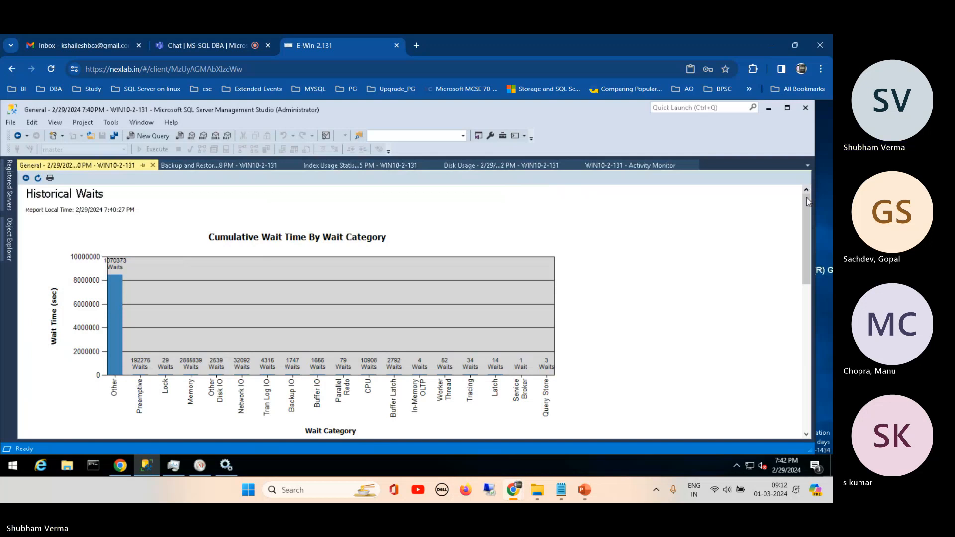
pyautogui.moveTo(807, 220); pyautogui.dragTo(805, 292)
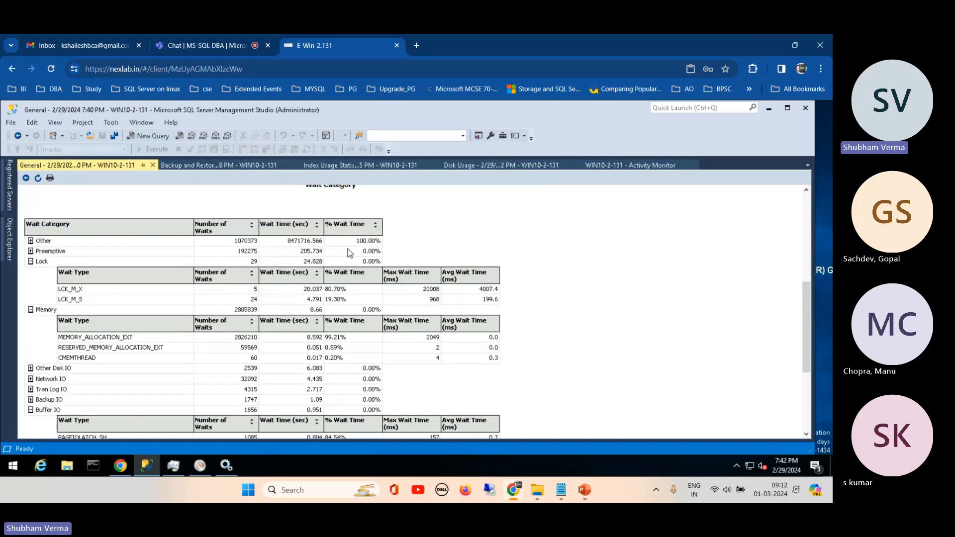
pyautogui.click(30, 240)
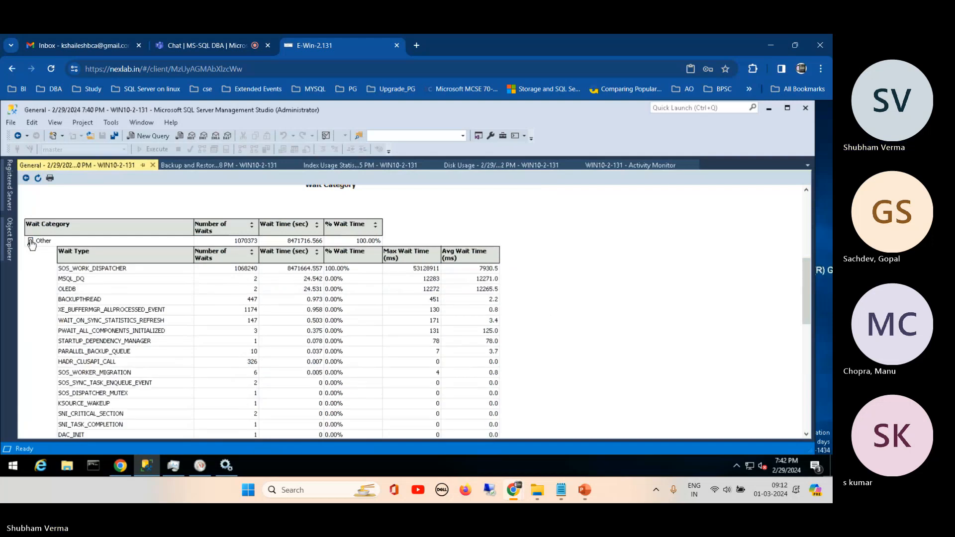
pyautogui.click(31, 241)
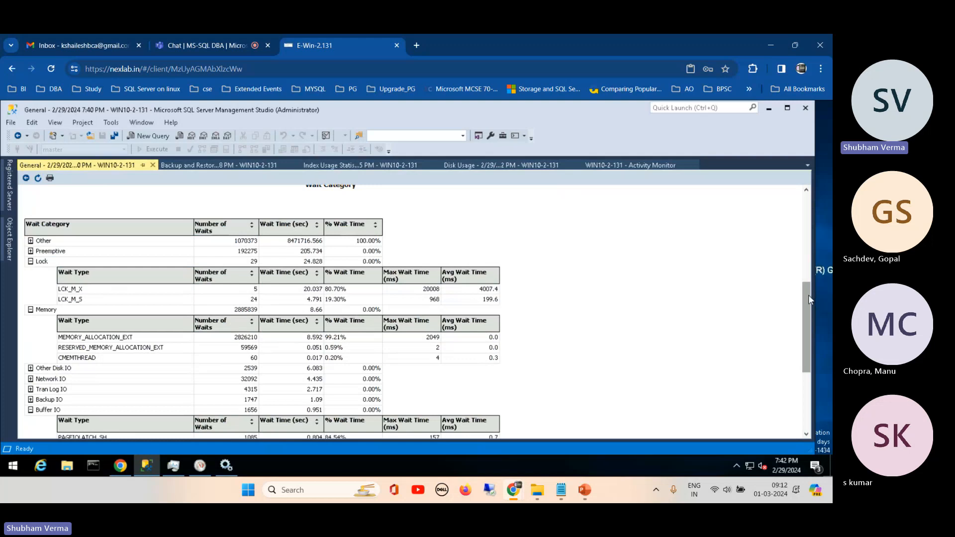
# - Expand the Query Store wait category at the end of the table and review its wait types
pyautogui.moveTo(808, 294); pyautogui.dragTo(810, 369)
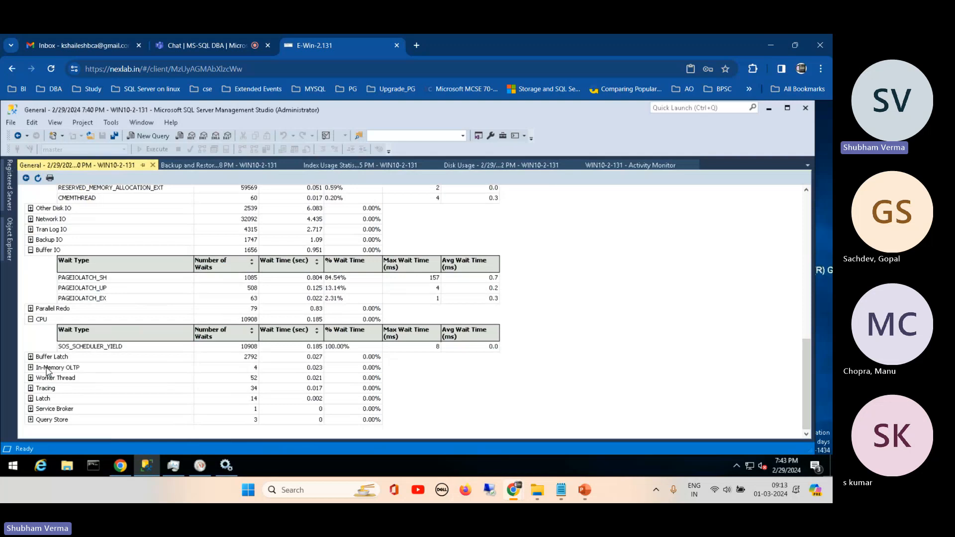
pyautogui.click(31, 420)
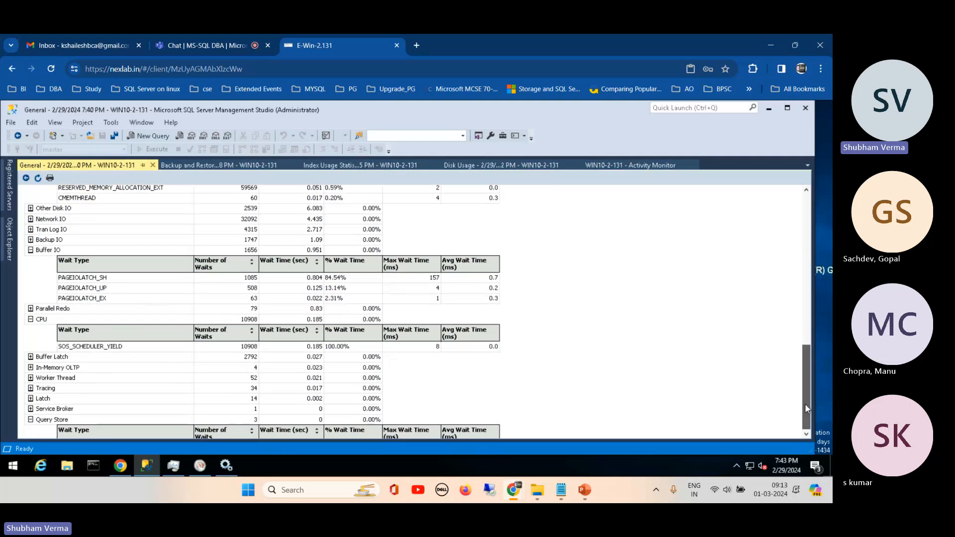
pyautogui.moveTo(805, 405); pyautogui.dragTo(807, 414)
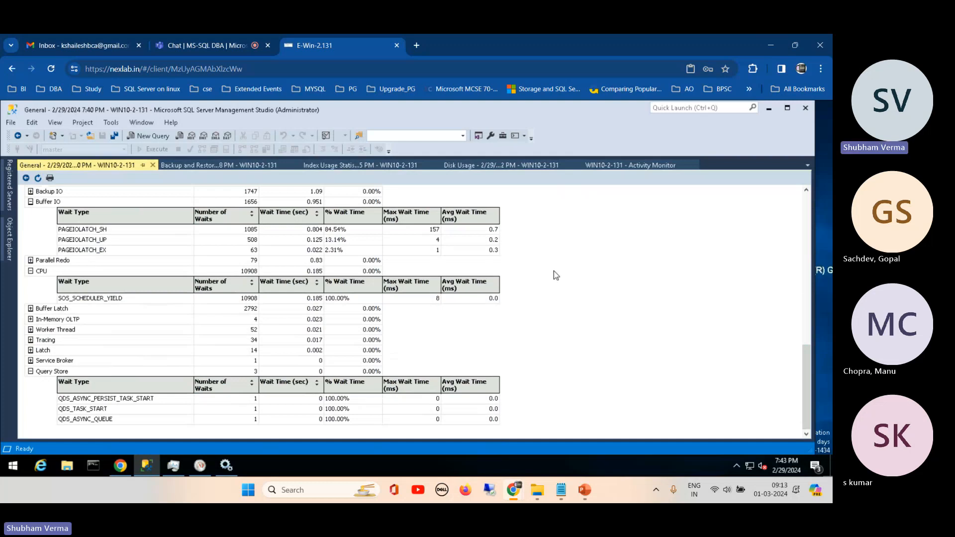
# - Return from Historical Waits to the Performance Dashboard and open the Expensive Queries report by physical reads
pyautogui.moveTo(807, 359); pyautogui.dragTo(790, 177)
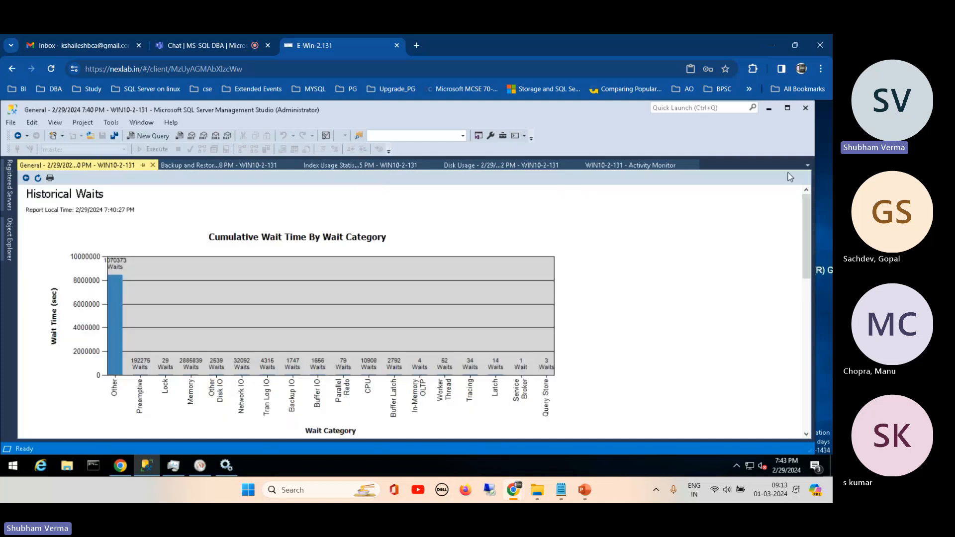
pyautogui.click(25, 179)
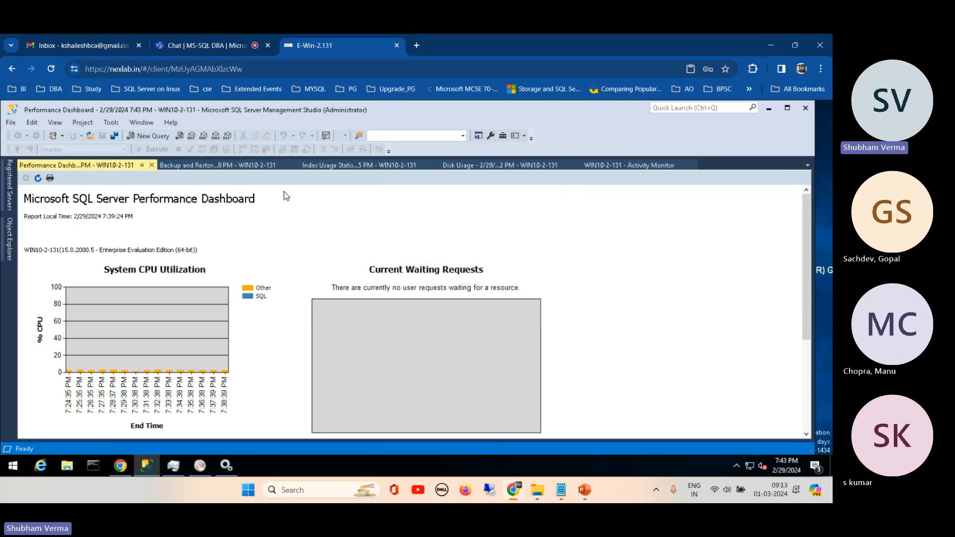
pyautogui.moveTo(803, 210); pyautogui.dragTo(807, 343)
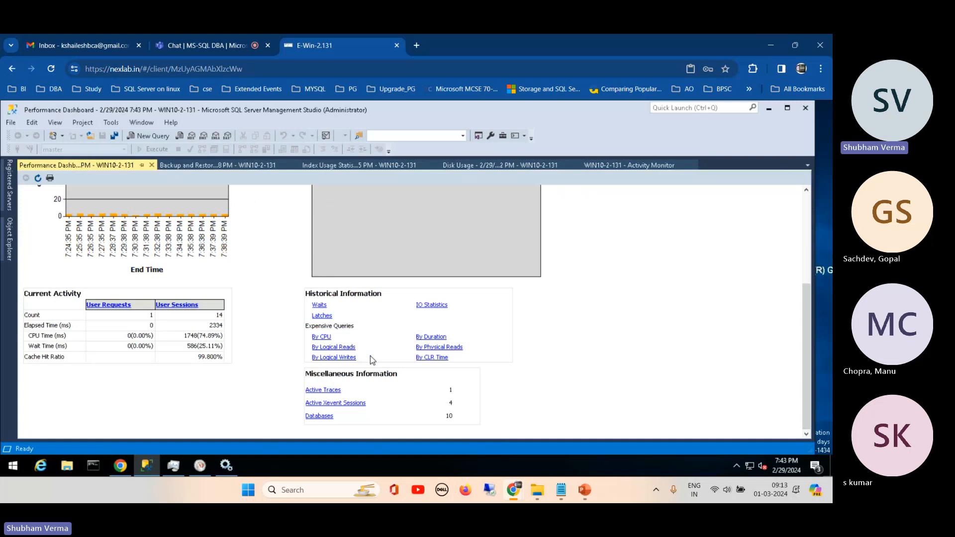
pyautogui.click(427, 347)
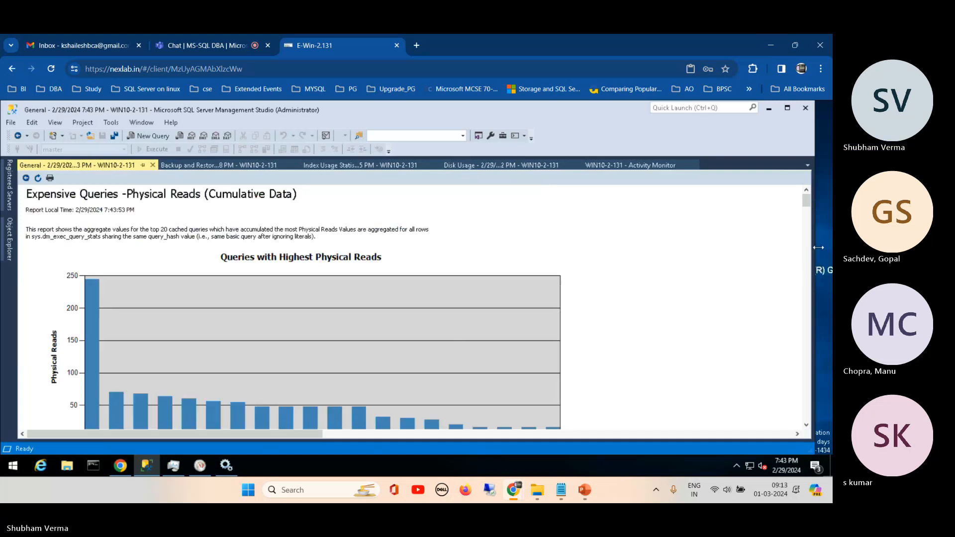
# - Review the representative queries in the physical reads report through query 20, and return to the Performance Dashboard
pyautogui.moveTo(806, 201); pyautogui.dragTo(806, 233)
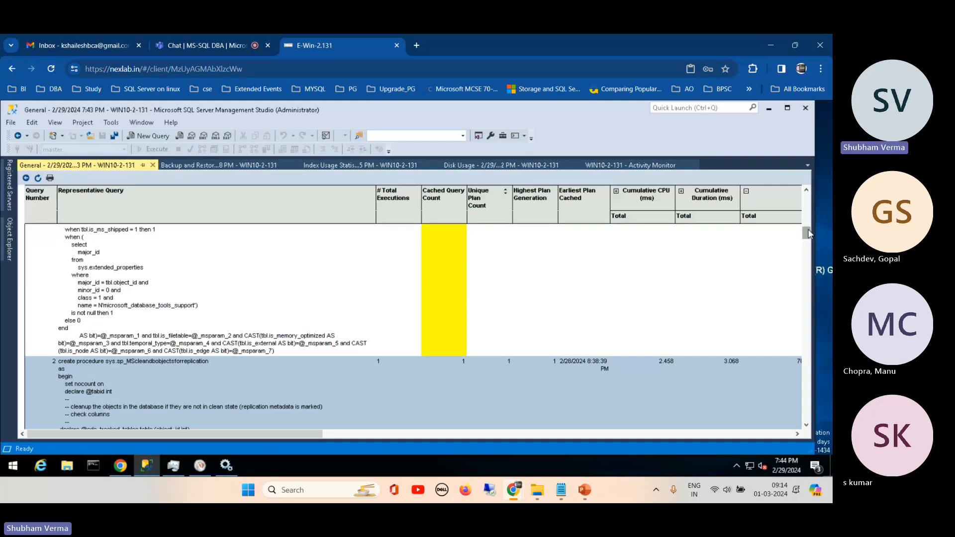
pyautogui.moveTo(808, 232); pyautogui.dragTo(807, 290)
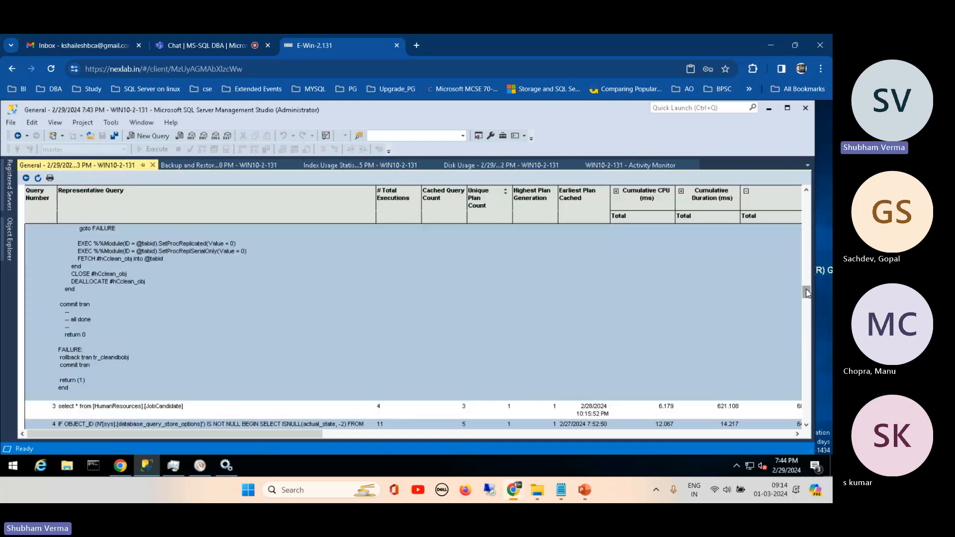
pyautogui.moveTo(807, 292); pyautogui.dragTo(807, 347)
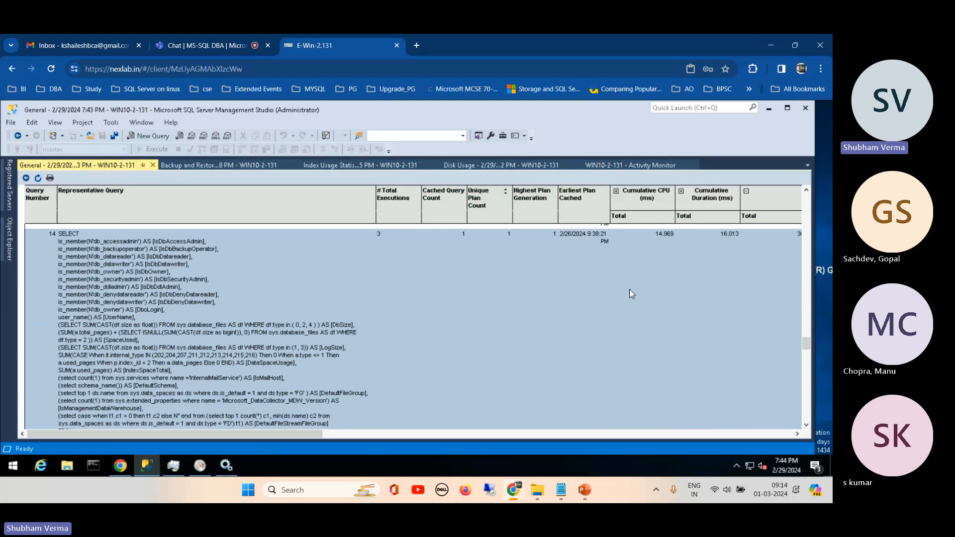
pyautogui.moveTo(806, 348); pyautogui.dragTo(810, 429)
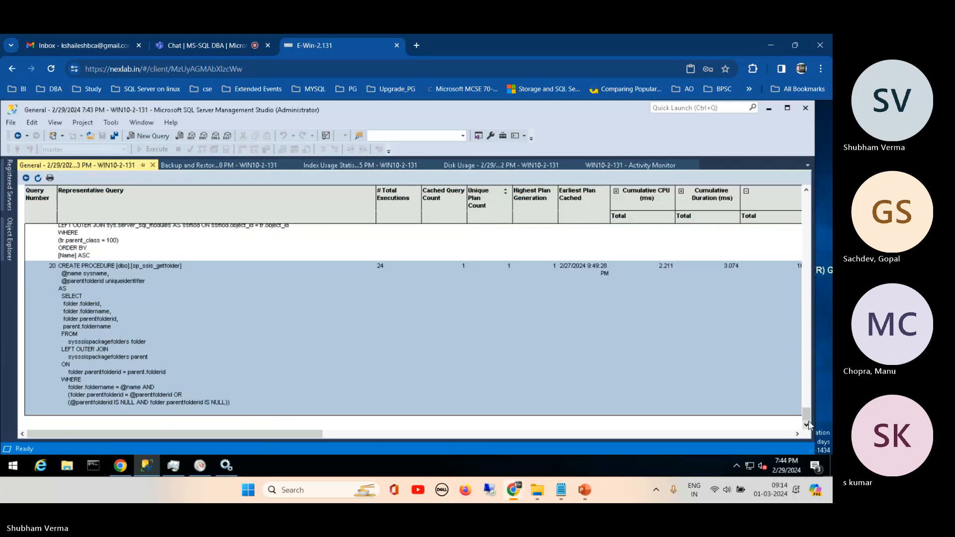
pyautogui.moveTo(808, 415); pyautogui.dragTo(806, 201)
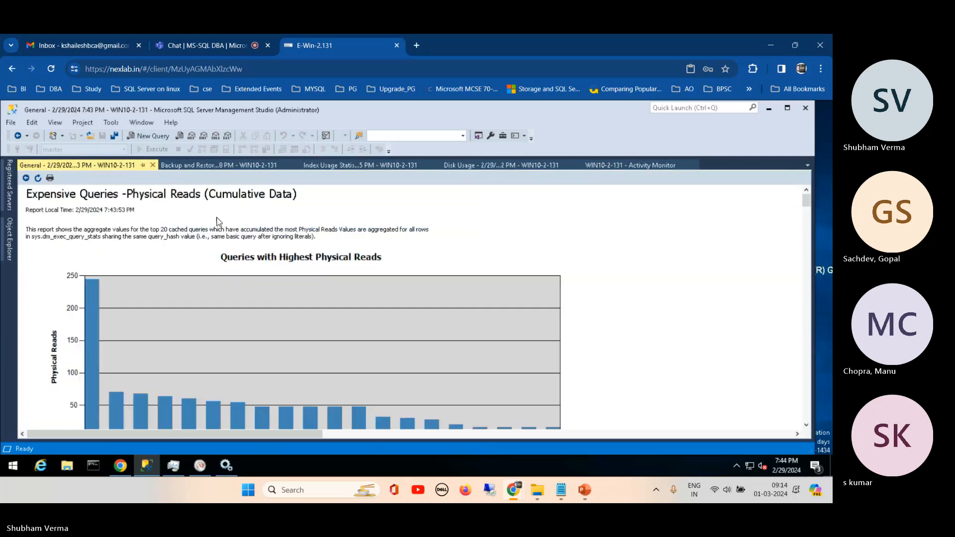
pyautogui.click(26, 179)
# - Show the standard reports available for the WIN10-2-131 server
pyautogui.click(10, 237)
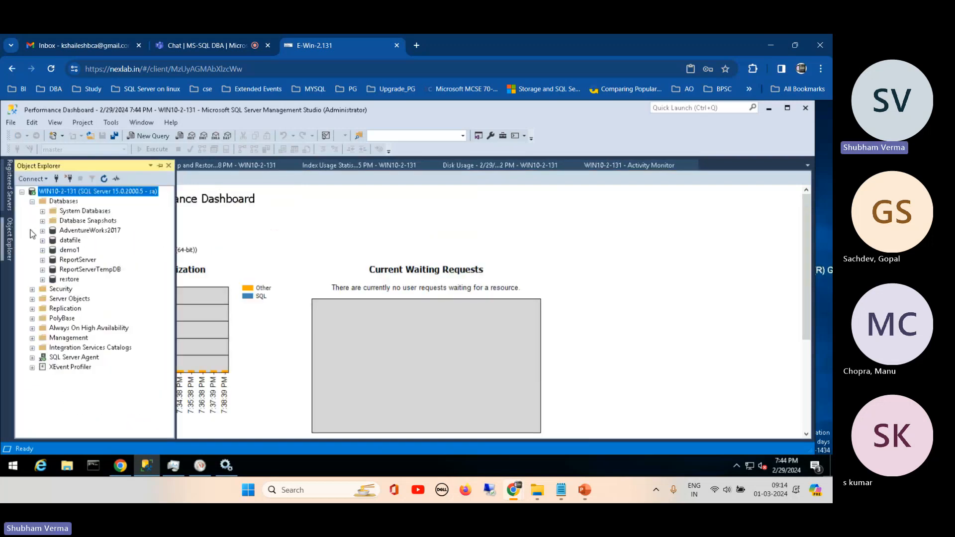
pyautogui.rightClick(100, 193)
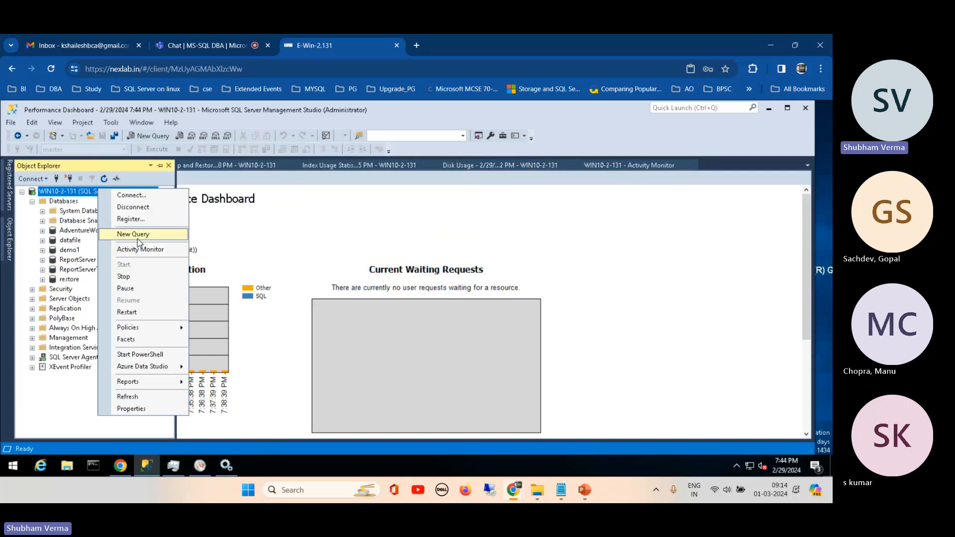
pyautogui.moveTo(155, 381)
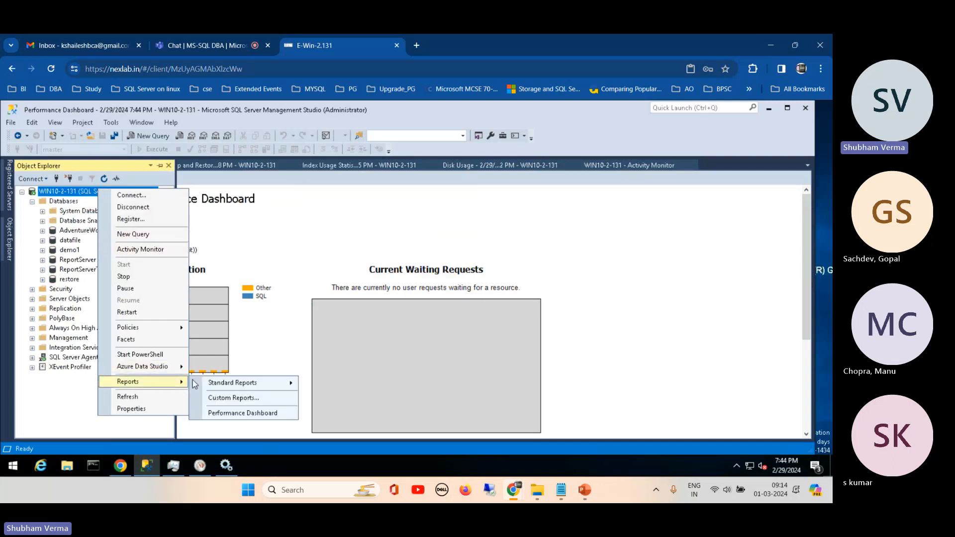
pyautogui.moveTo(261, 385)
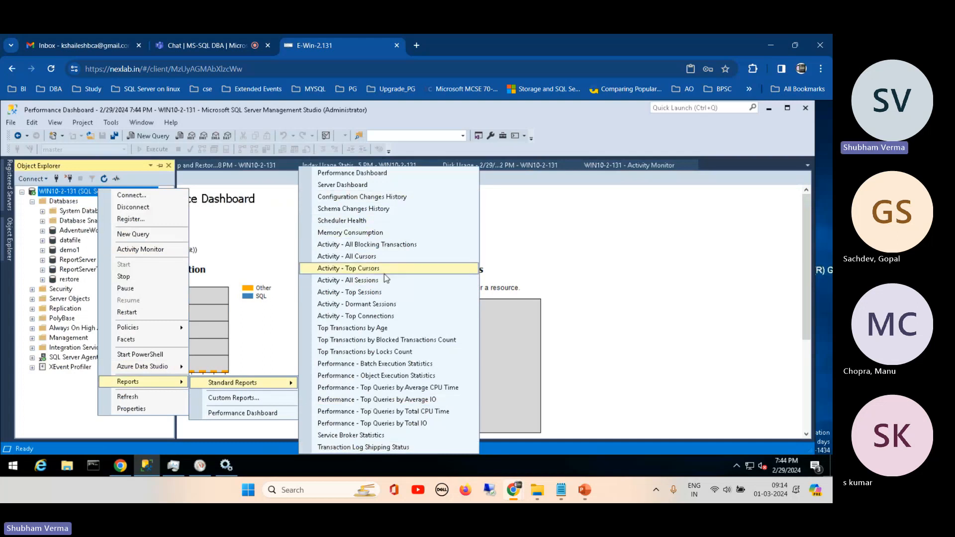
# - Look through the standard reports available for the datafile database, and dismiss the list without opening a report
pyautogui.rightClick(63, 241)
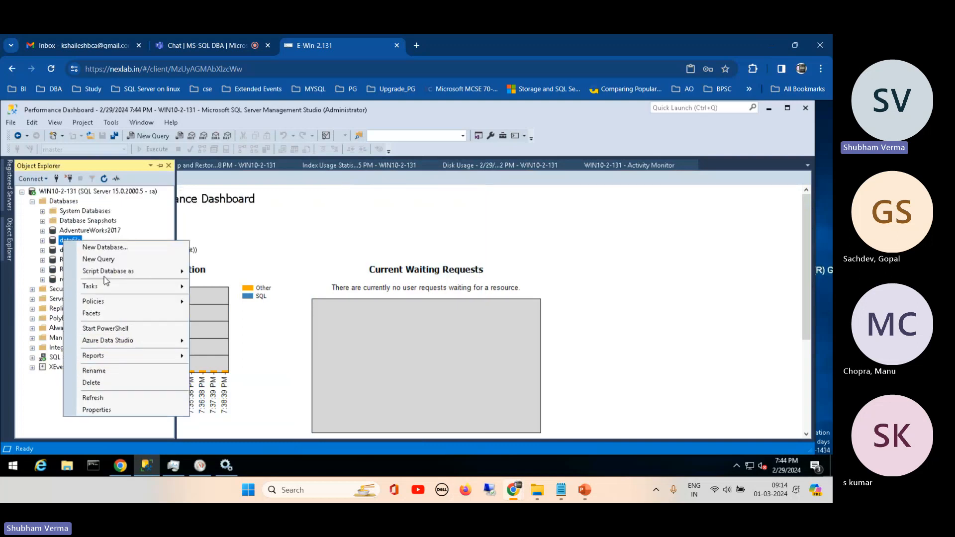
pyautogui.moveTo(182, 358)
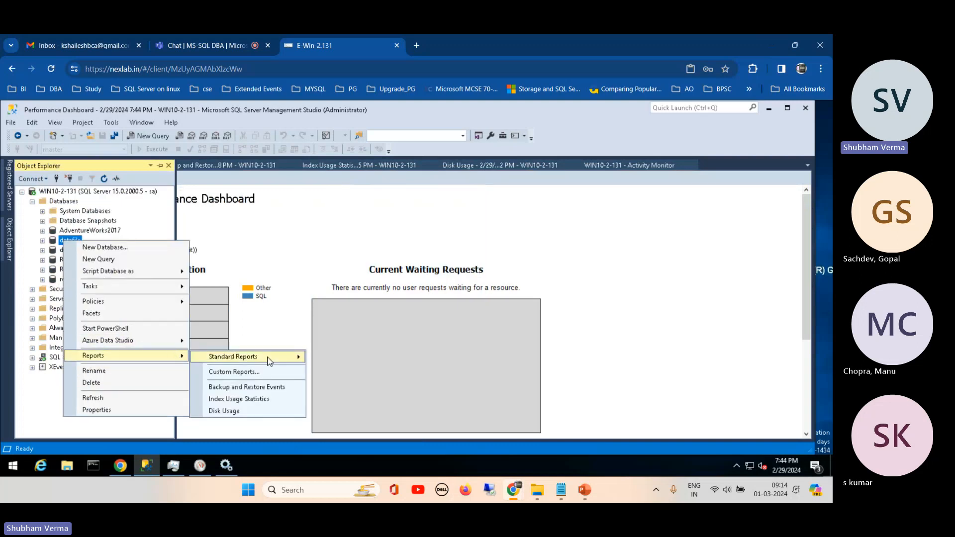
pyautogui.moveTo(268, 361)
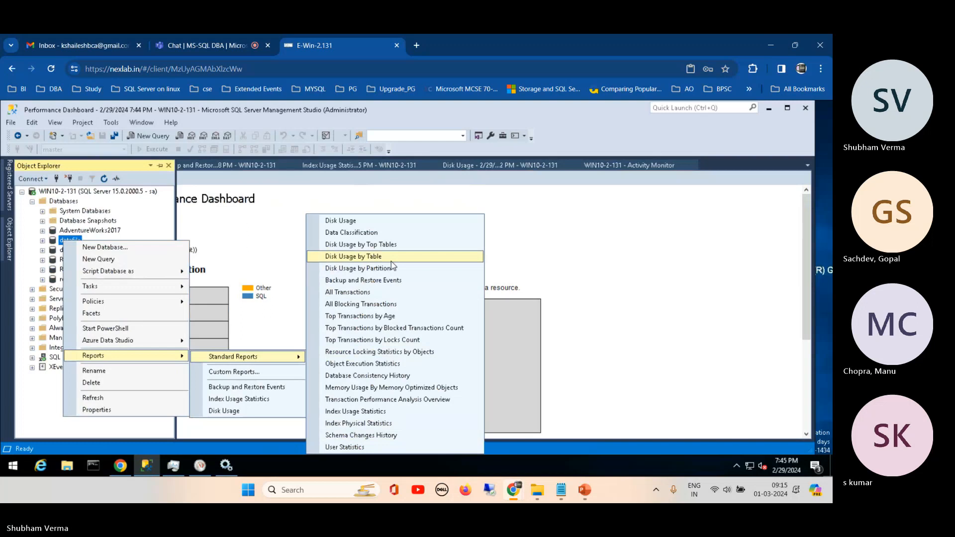
pyautogui.click(502, 174)
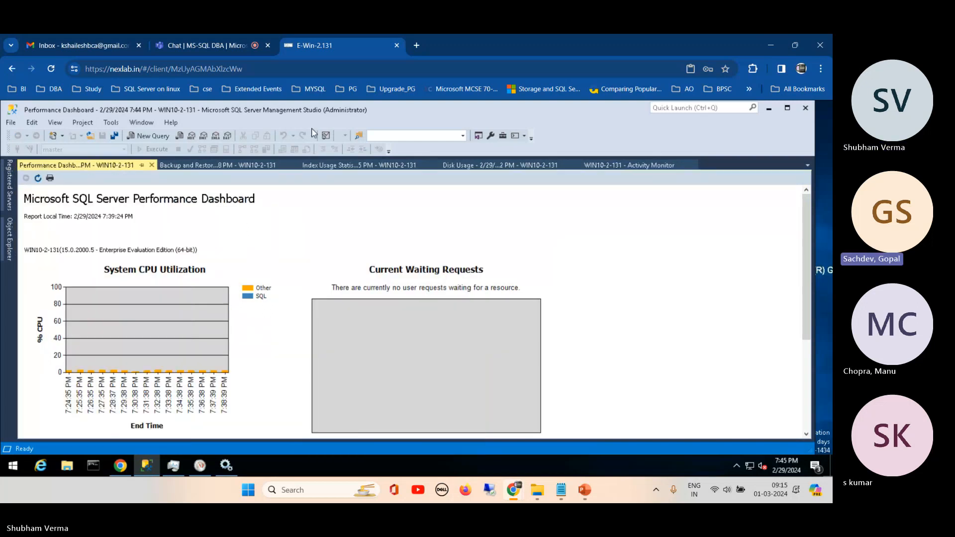
# - Switch to the SQL Server Zero to Hero presentation in PowerPoint, review the monitoring tools slide, and return to Management Studio
pyautogui.click(219, 45)
pyautogui.click(284, 46)
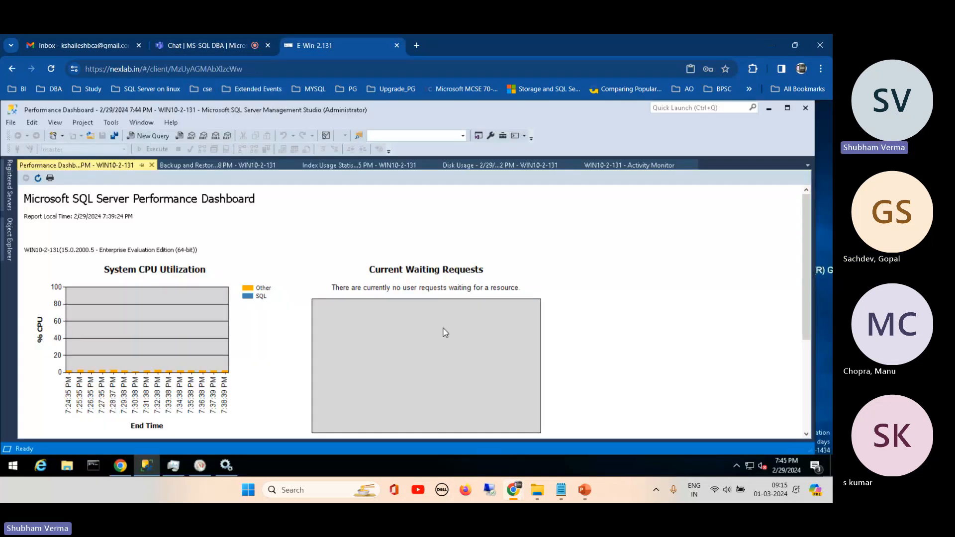
pyautogui.moveTo(584, 492)
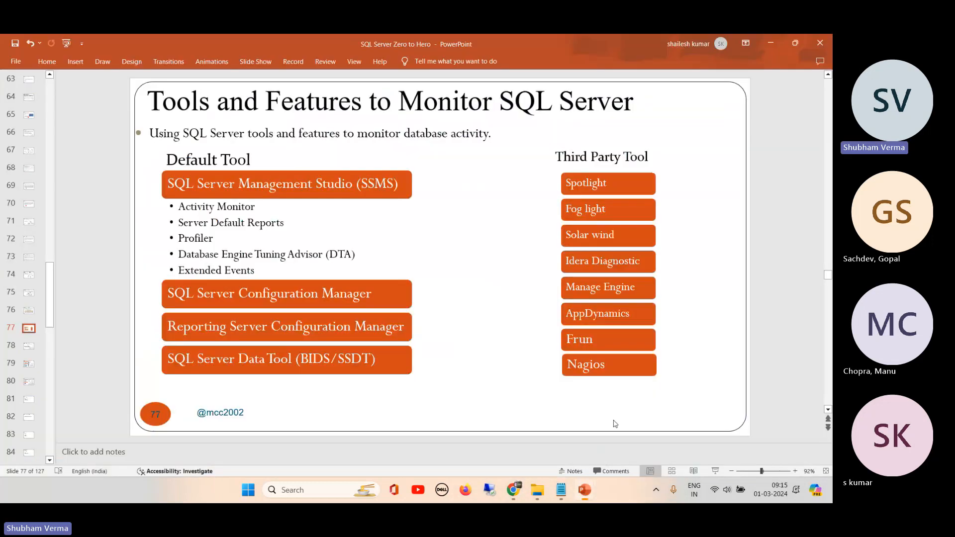
pyautogui.click(639, 432)
pyautogui.click(770, 44)
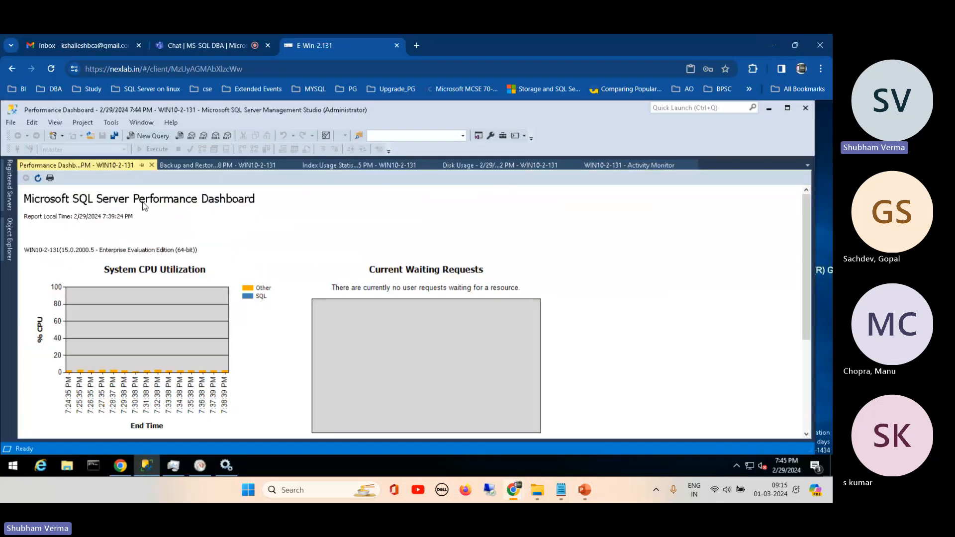
# - Pin Object Explorer so it stays open, and collapse the WIN10-2-131 server node
pyautogui.click(11, 240)
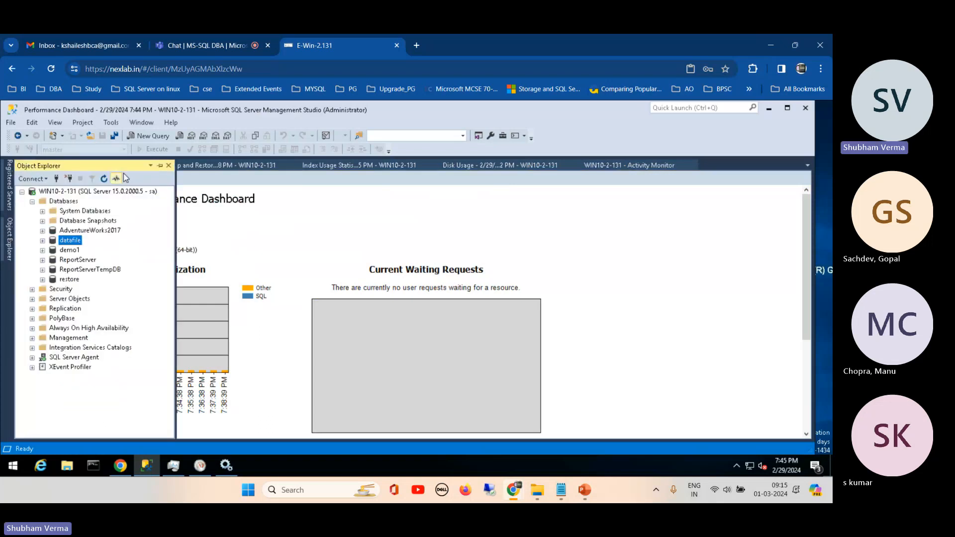
pyautogui.click(159, 167)
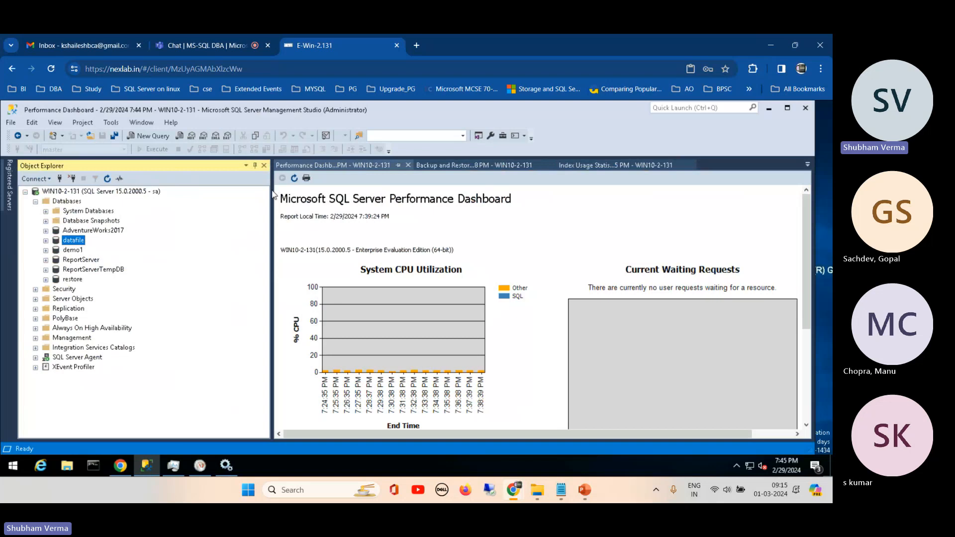
pyautogui.click(119, 192)
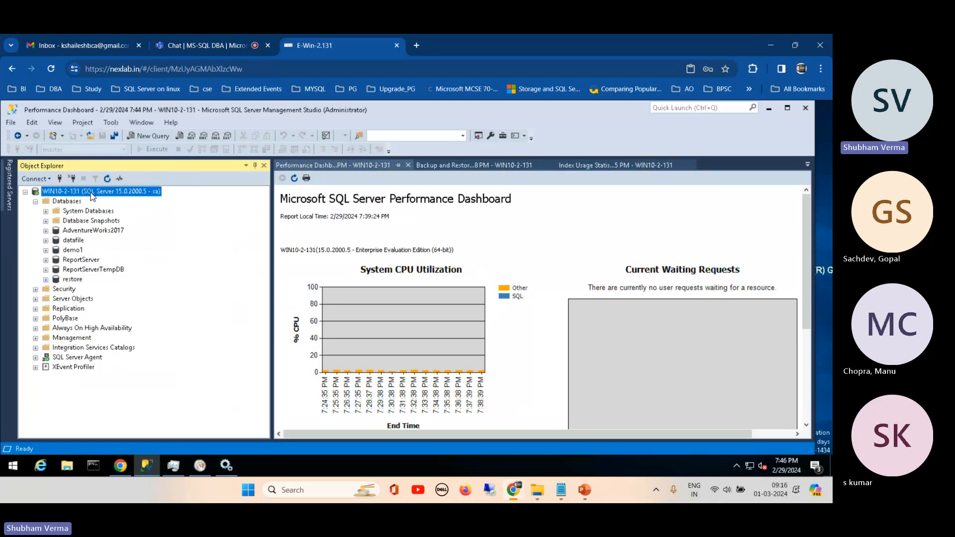
pyautogui.click(25, 192)
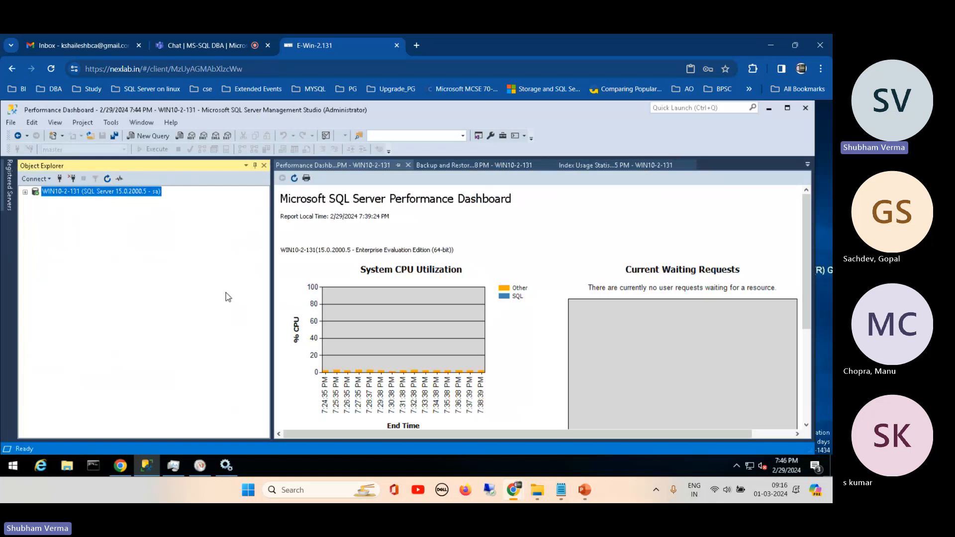
# - Show the SQL Server Profiler entry among Management Studio's tools, and close Management Studio
pyautogui.click(112, 123)
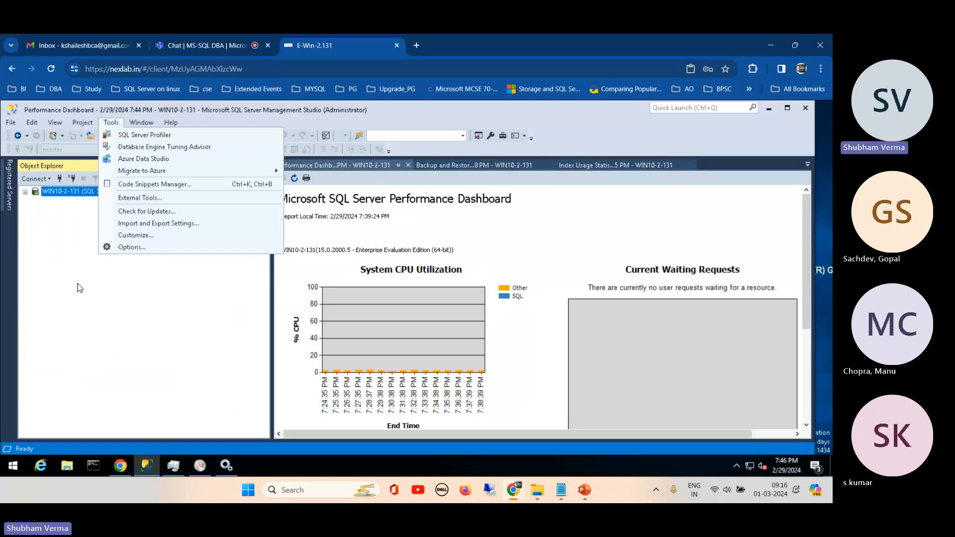
pyautogui.click(139, 135)
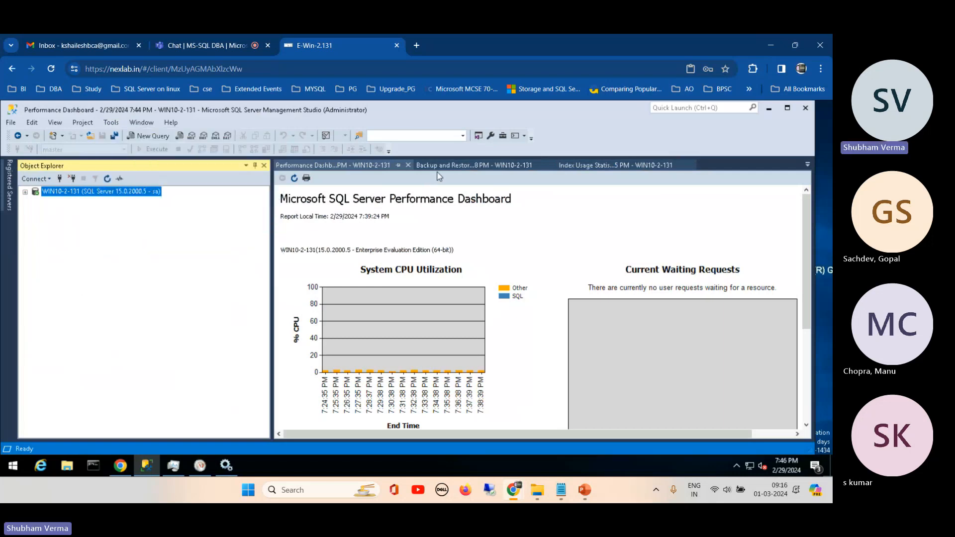
pyautogui.click(804, 107)
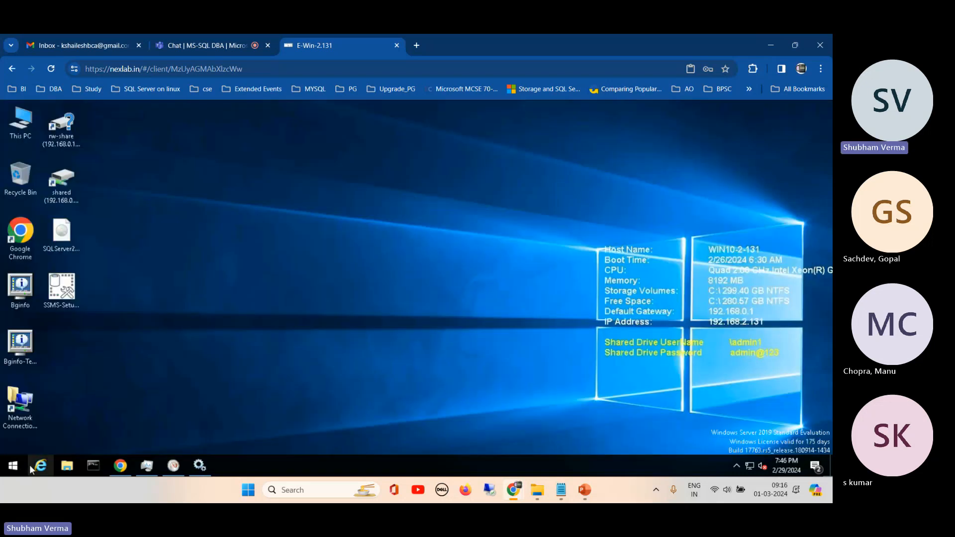
# - Launch Microsoft SQL Server Management Studio from the Microsoft SQL Server Tools 18 program group
pyautogui.click(14, 466)
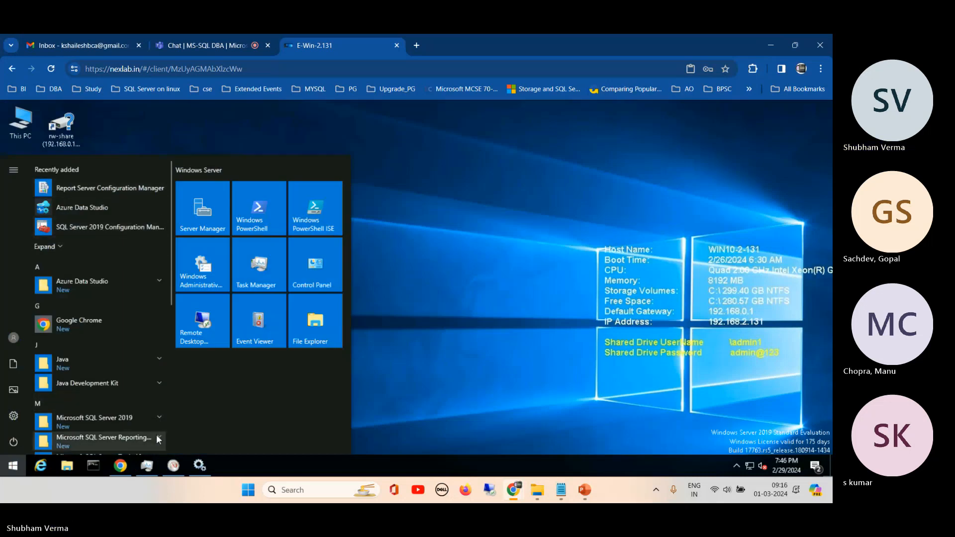
pyautogui.click(159, 415)
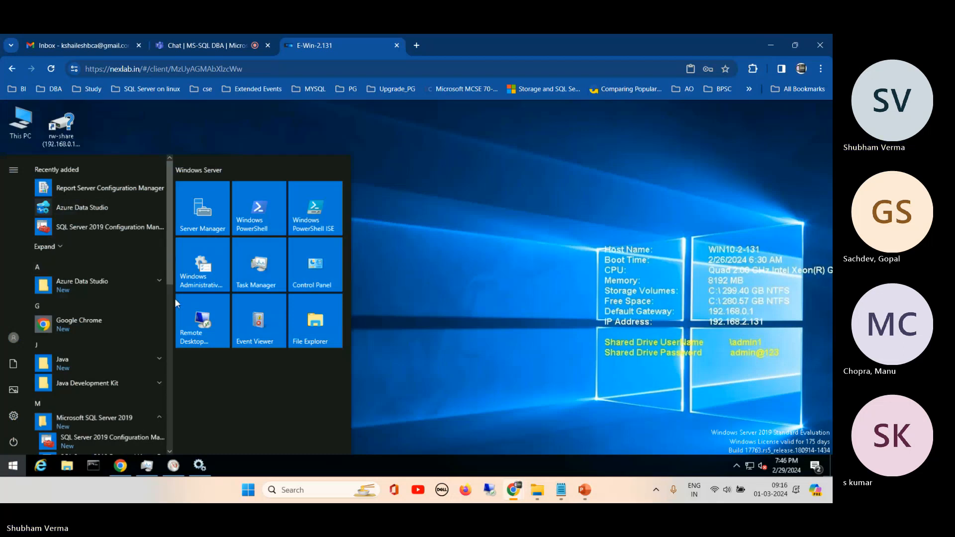
pyautogui.scroll(-3, 169, 319)
pyautogui.scroll(-1, 166, 335)
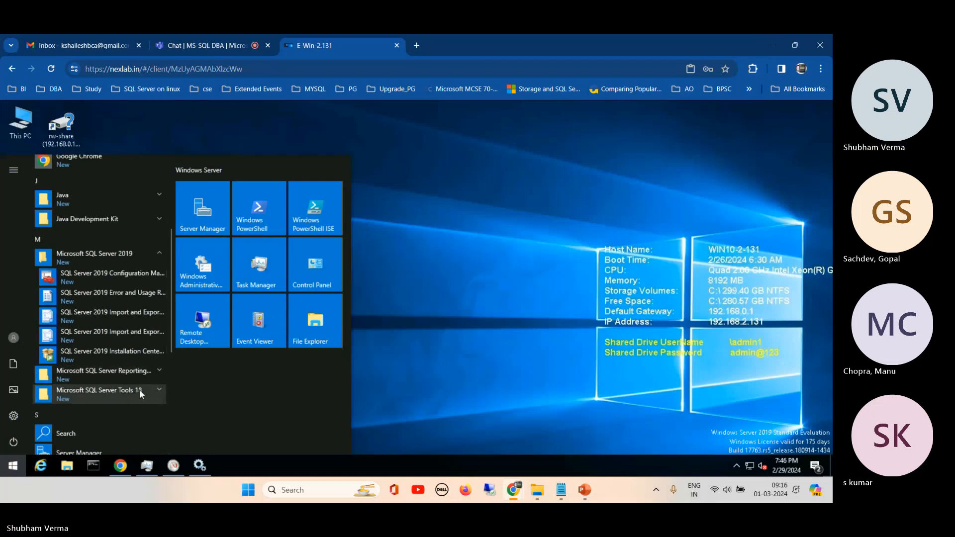
pyautogui.click(157, 391)
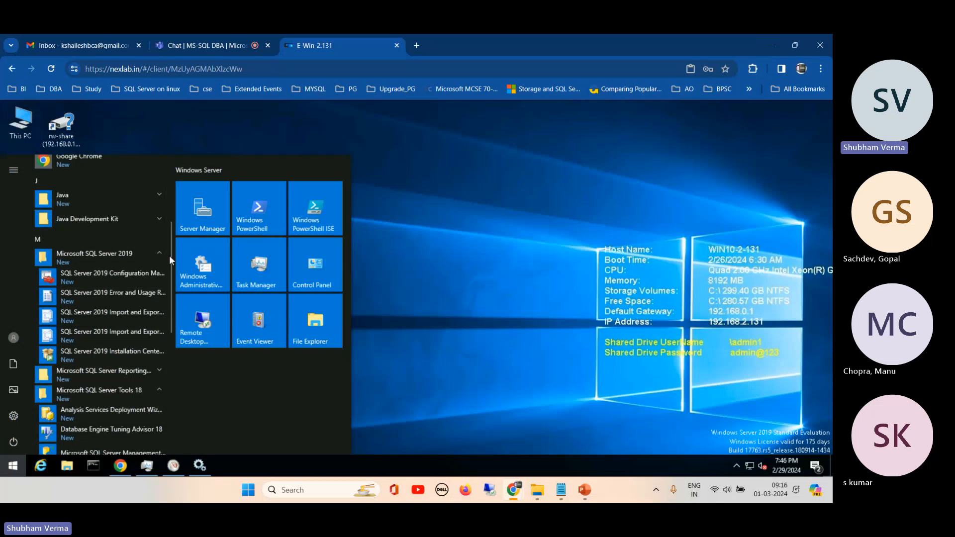
pyautogui.moveTo(170, 258); pyautogui.dragTo(162, 333)
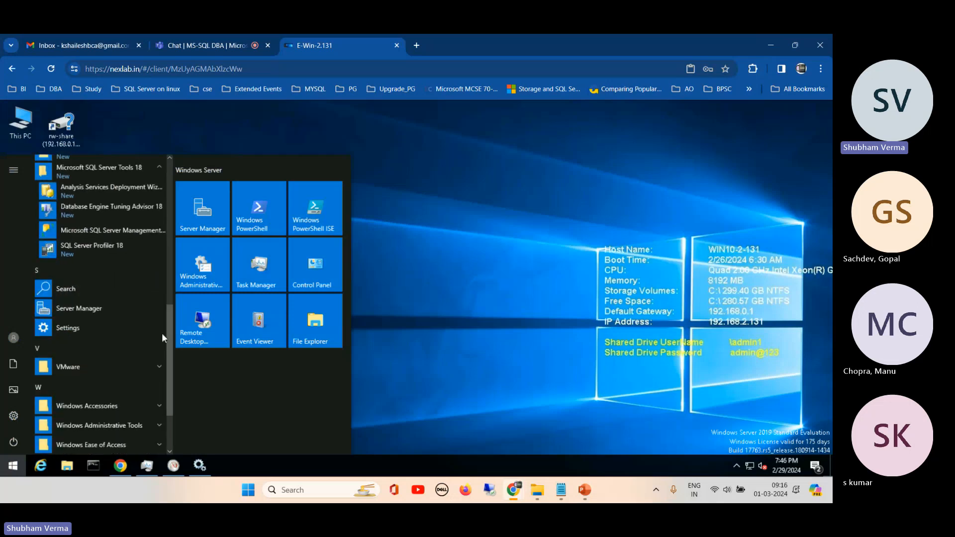
pyautogui.click(114, 228)
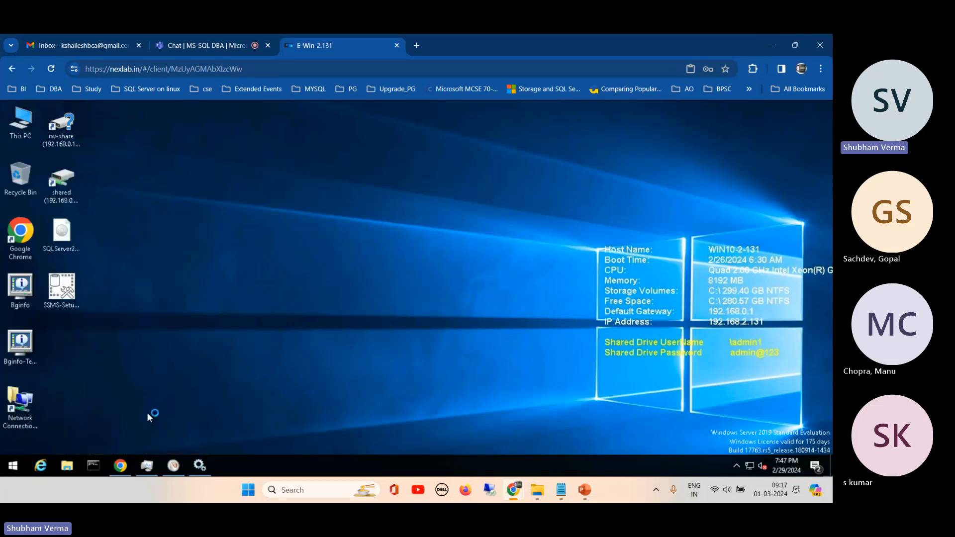
# - Look through the Microsoft SQL Server 2019 and SQL Server Tools 18 program groups to locate SQL Server Profiler 18
pyautogui.click(13, 470)
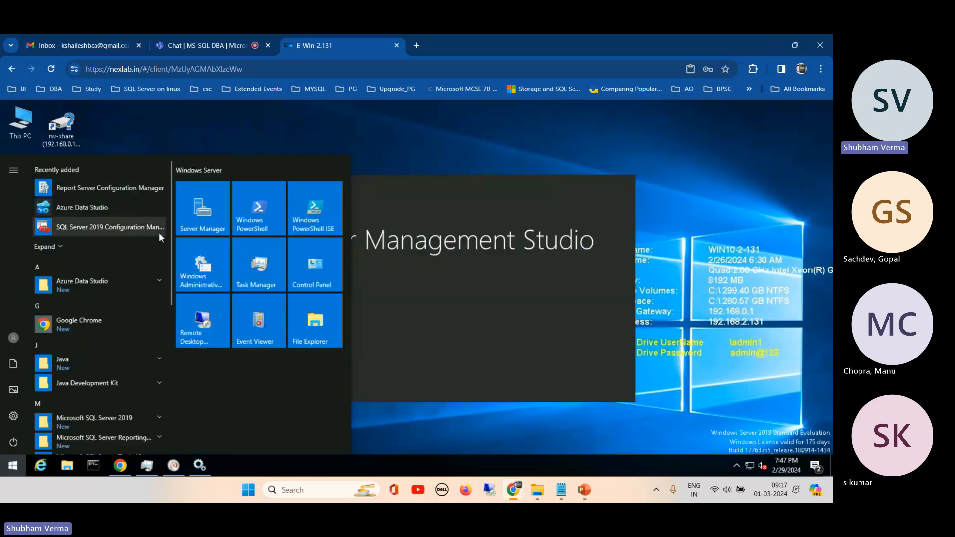
pyautogui.moveTo(172, 197); pyautogui.dragTo(163, 288)
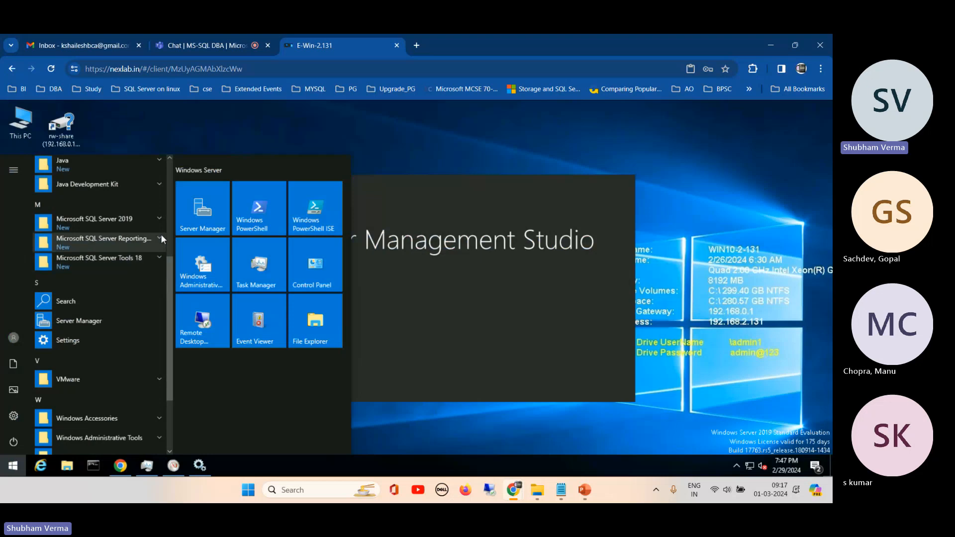
pyautogui.click(158, 216)
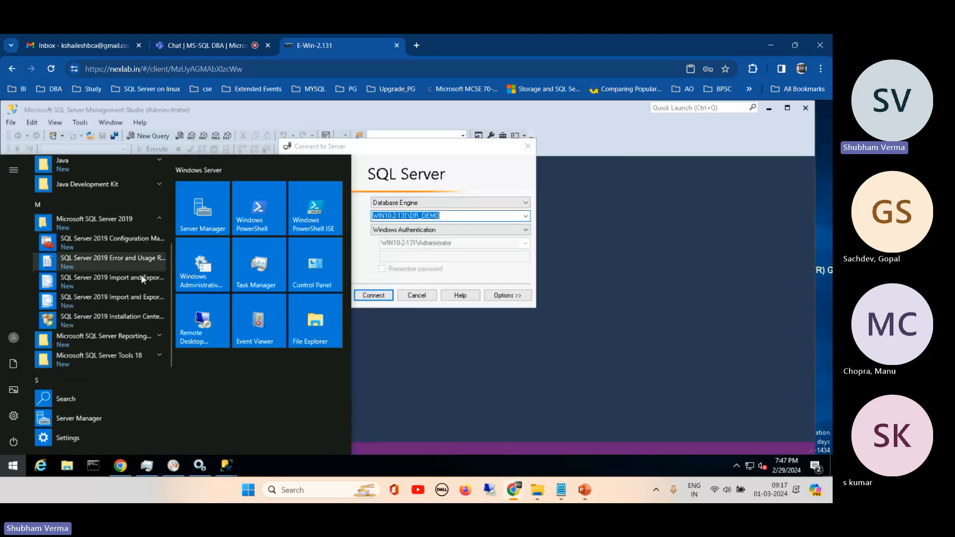
pyautogui.click(157, 353)
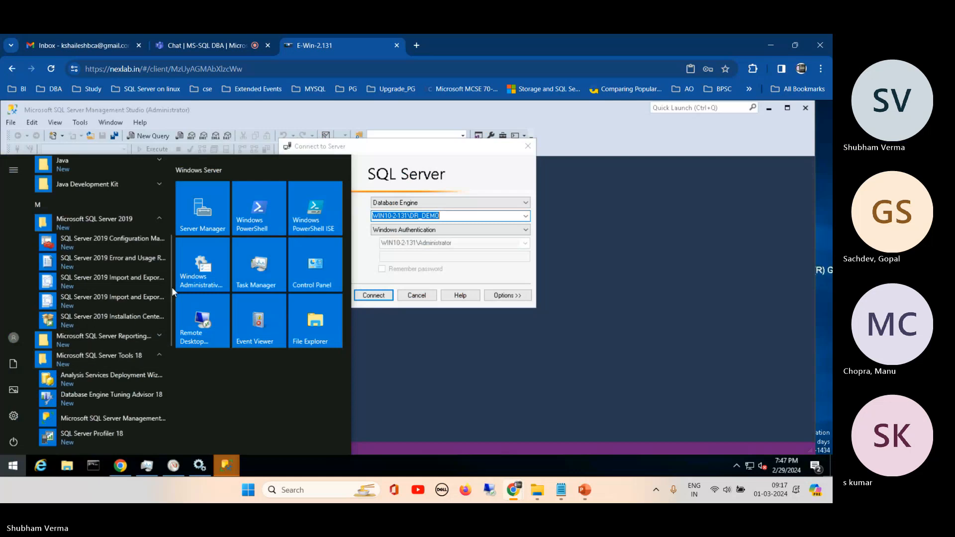
pyautogui.moveTo(172, 288); pyautogui.dragTo(171, 327)
pyautogui.scroll(-1, 165, 331)
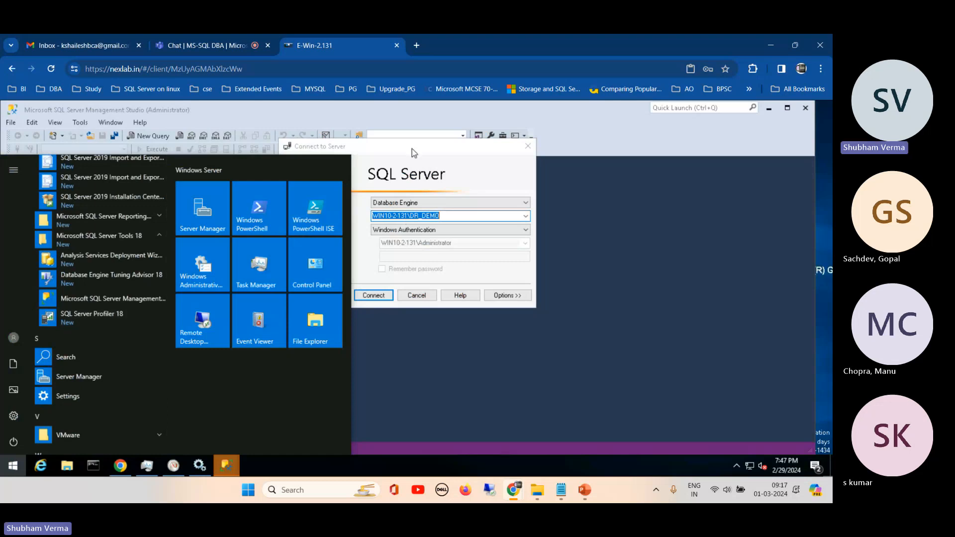
pyautogui.click(412, 170)
pyautogui.click(417, 295)
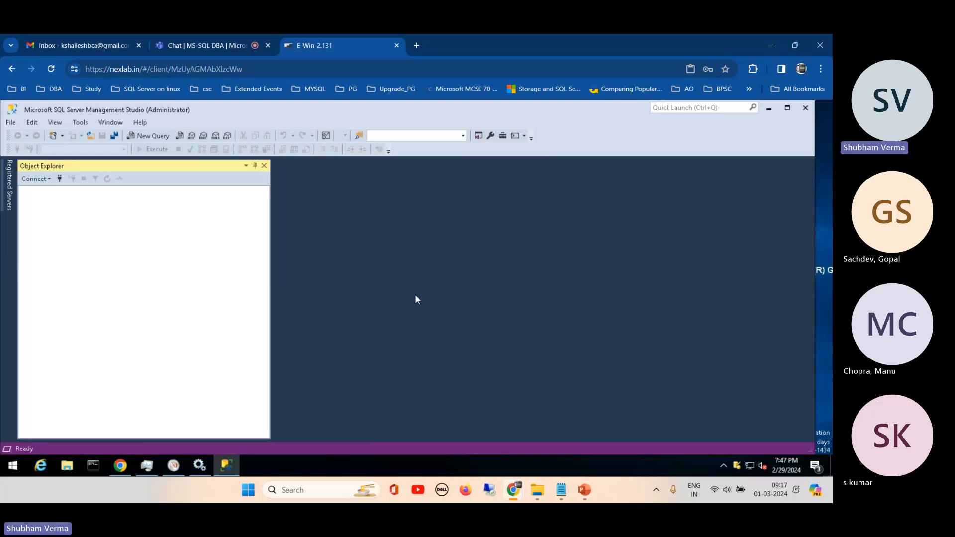
pyautogui.click(82, 123)
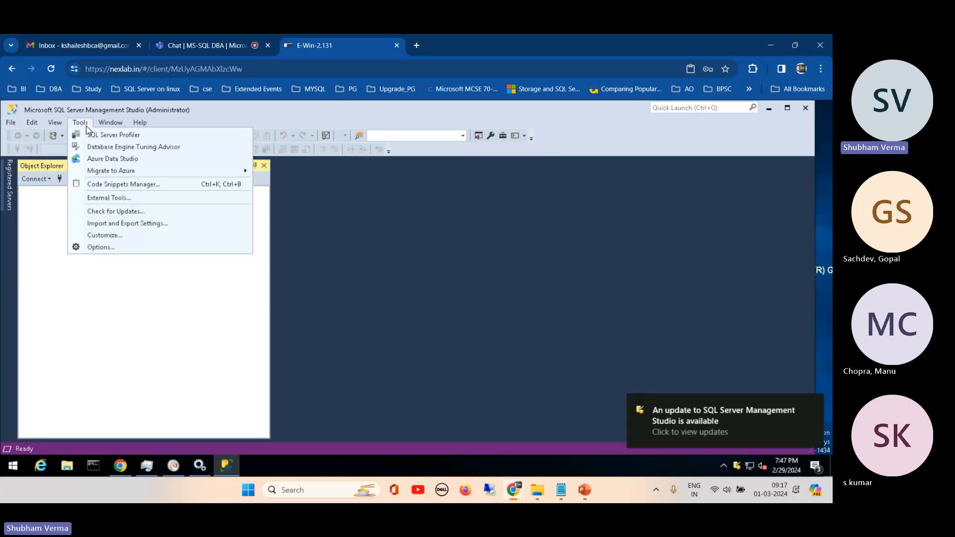
pyautogui.click(84, 125)
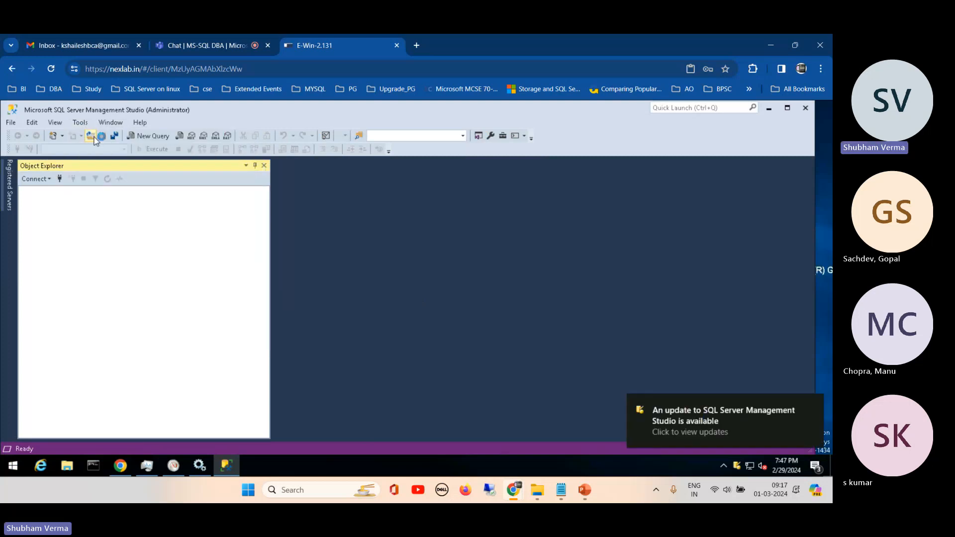
pyautogui.click(91, 136)
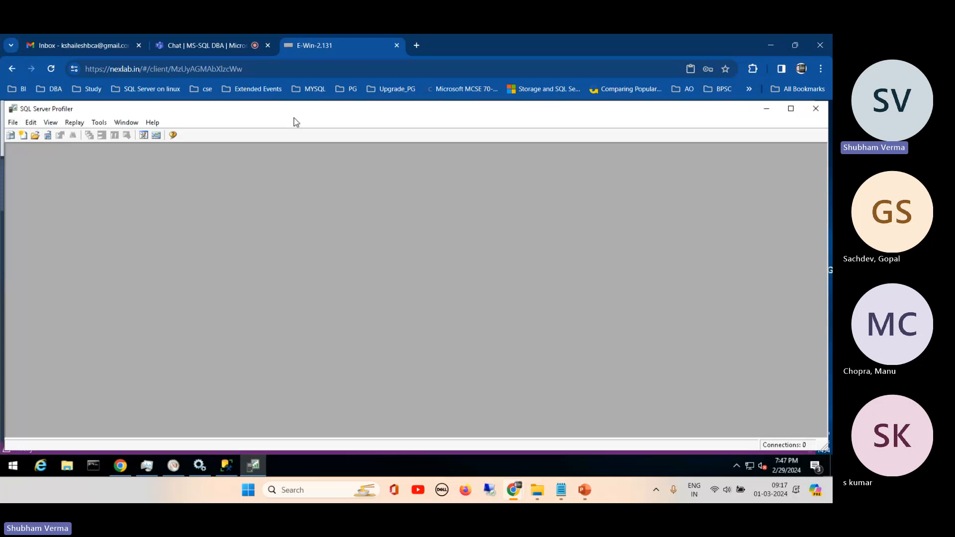
# - Start a new trace in SQL Server Profiler to bring up the server connection dialog
pyautogui.moveTo(292, 120); pyautogui.dragTo(289, 120)
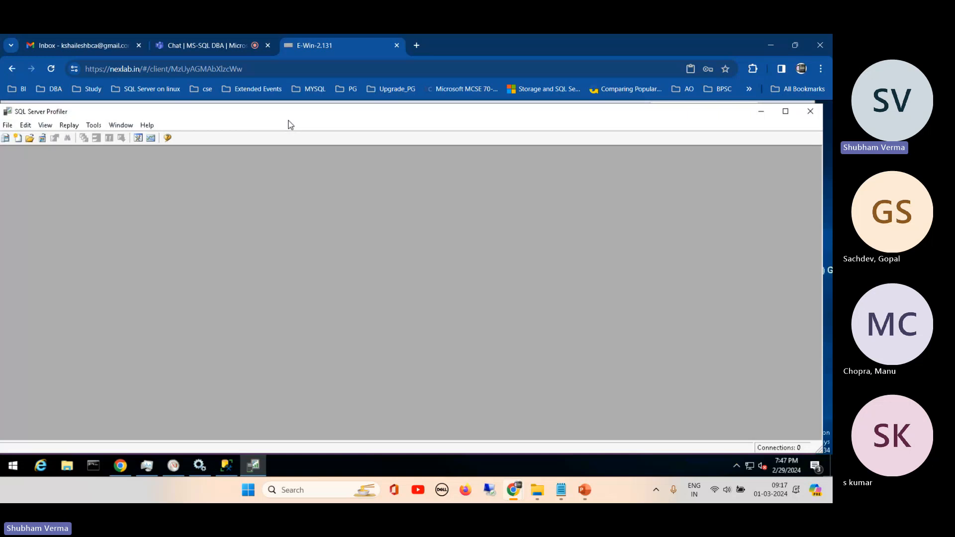
pyautogui.click(7, 126)
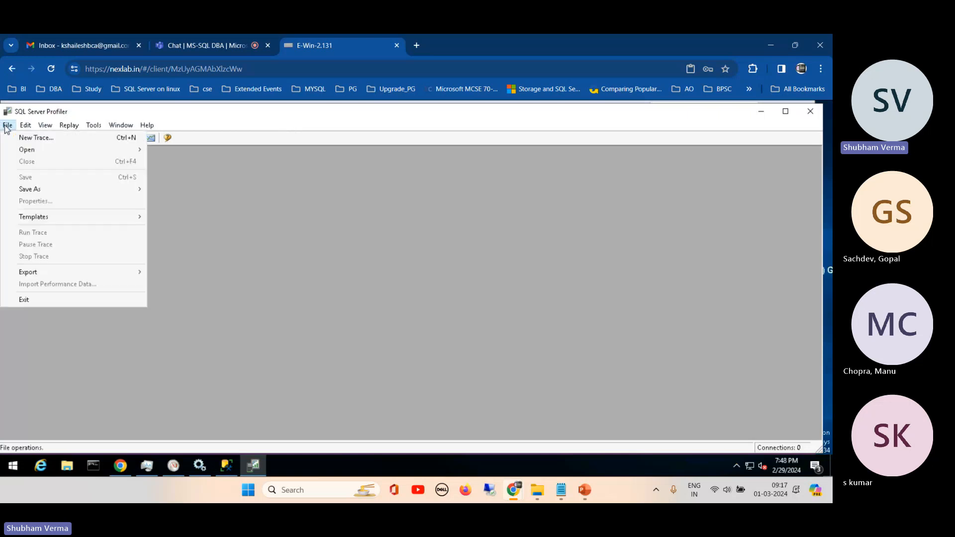
pyautogui.click(10, 127)
pyautogui.click(9, 127)
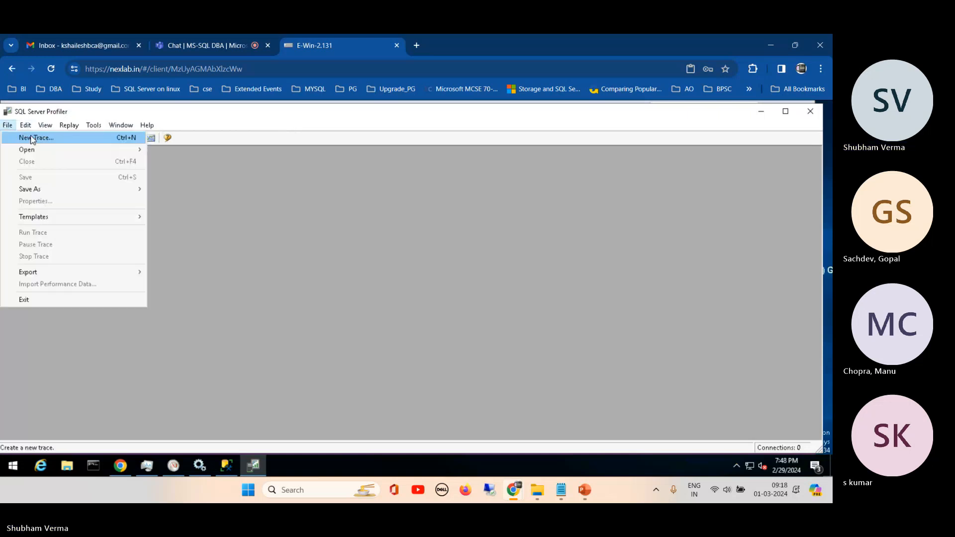
pyautogui.click(31, 139)
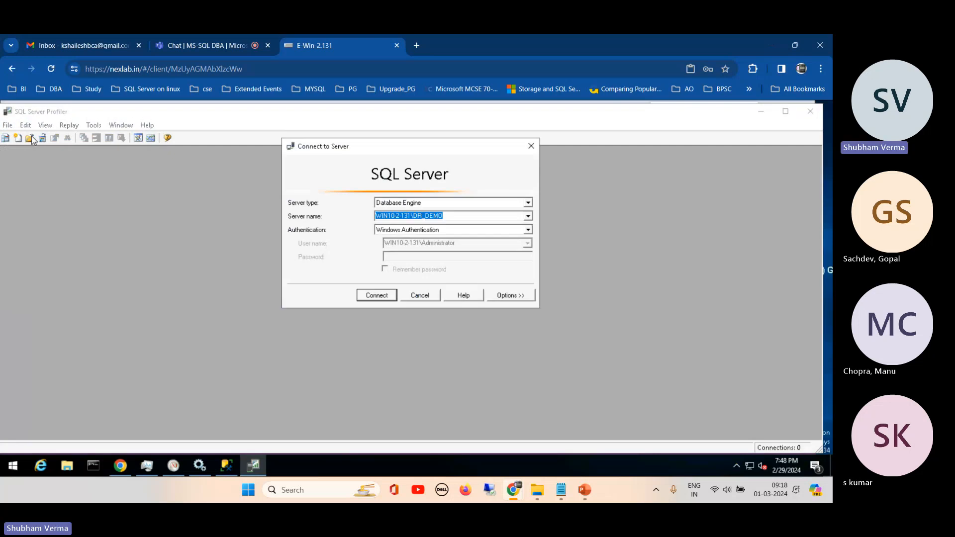
pyautogui.moveTo(366, 145); pyautogui.dragTo(345, 172)
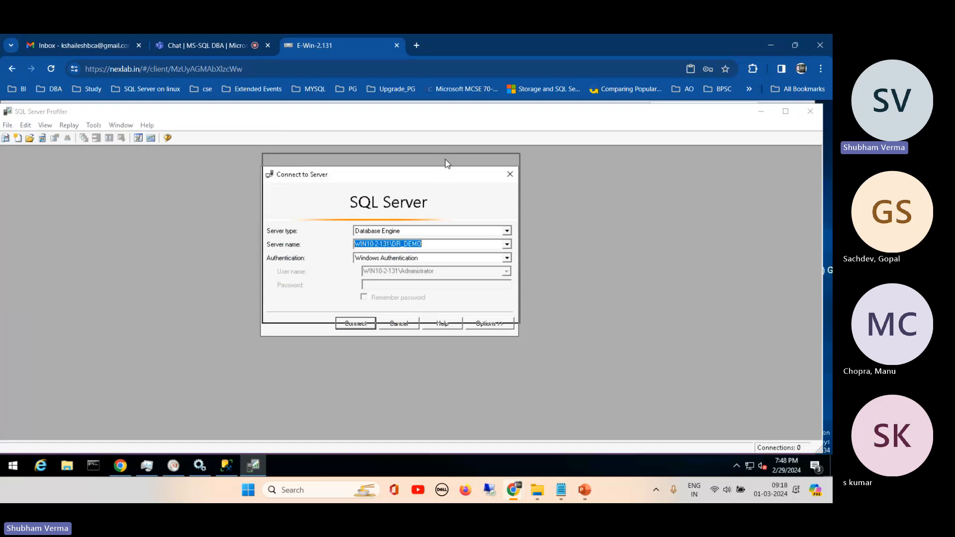
pyautogui.moveTo(446, 178); pyautogui.dragTo(447, 161)
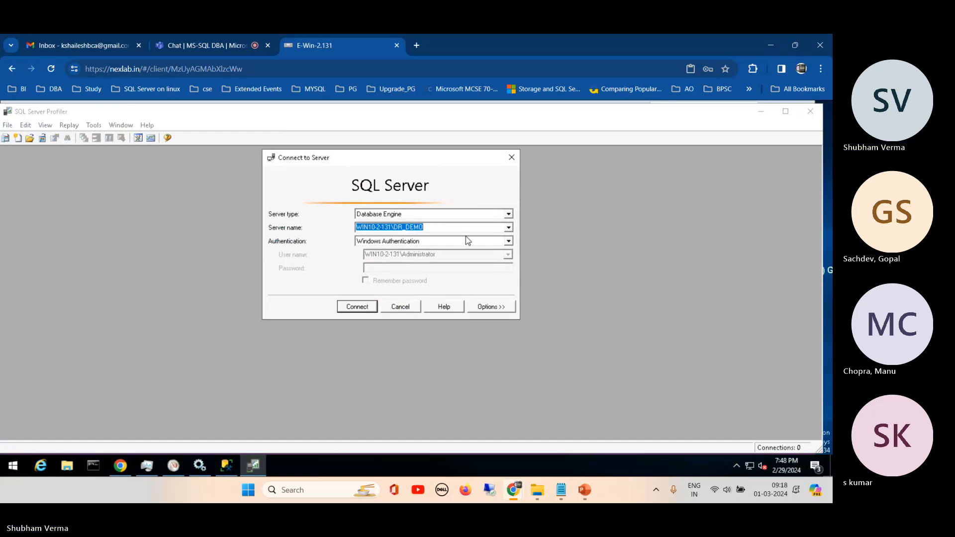
# - Connect the trace to the WIN10-2-131 database engine using Windows Authentication
pyautogui.click(510, 229)
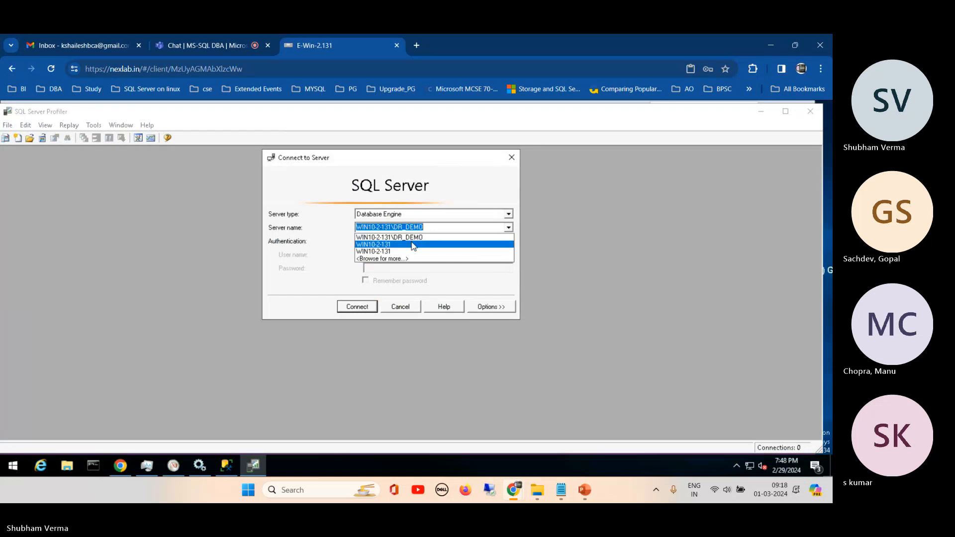
pyautogui.click(393, 245)
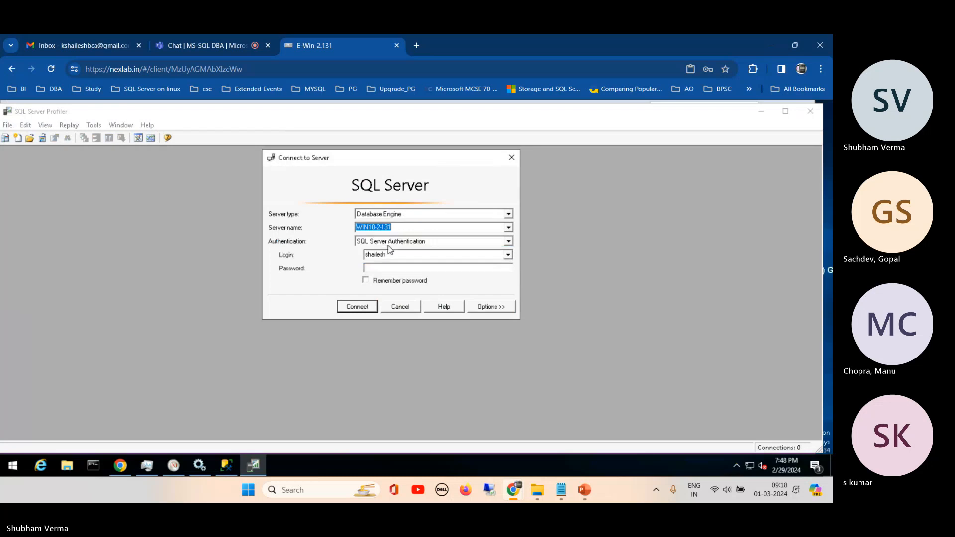
pyautogui.click(415, 242)
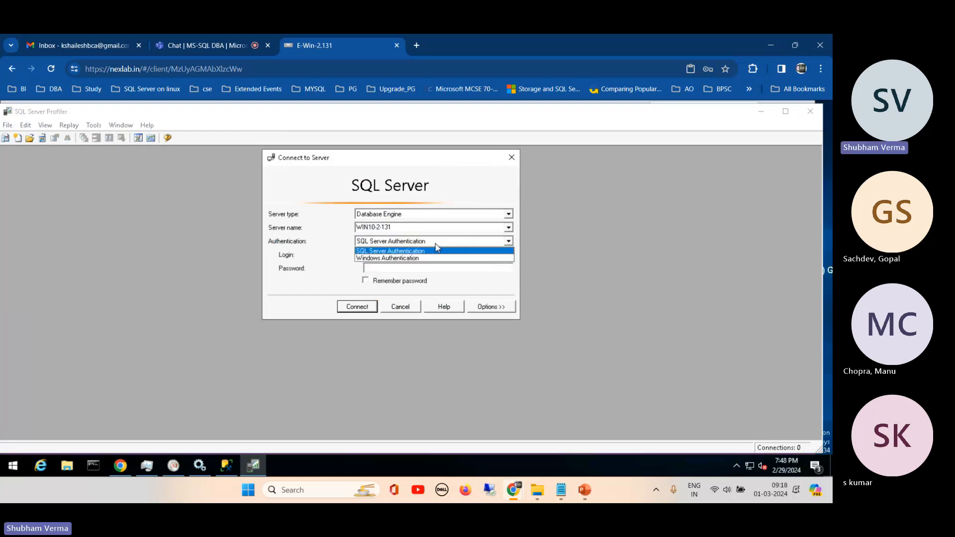
pyautogui.click(411, 250)
pyautogui.click(510, 242)
pyautogui.click(431, 259)
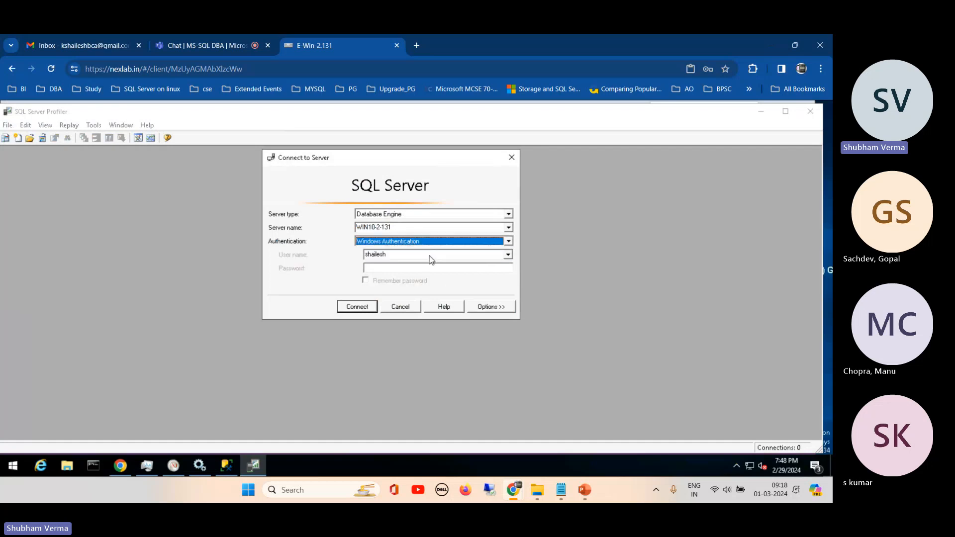
pyautogui.click(357, 307)
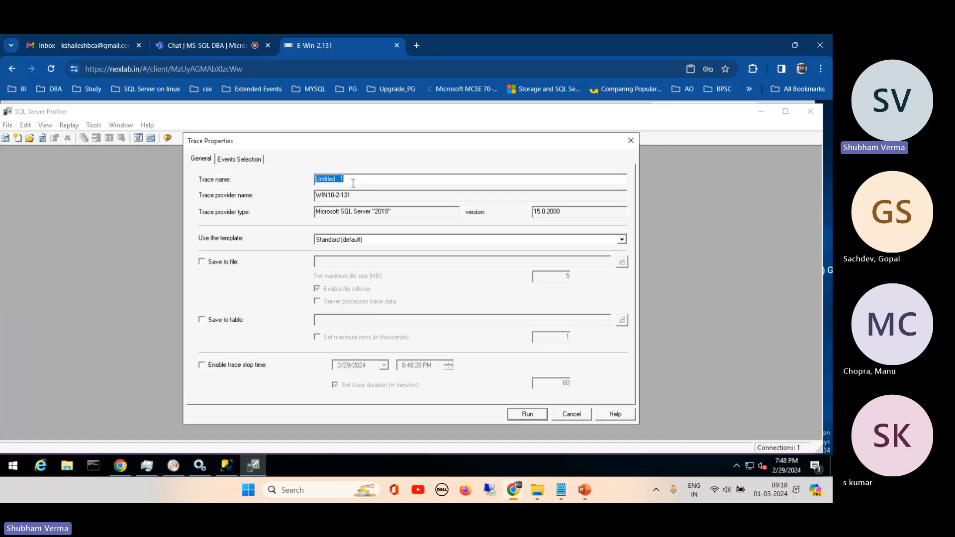
# - Name the trace queryMon and base it on the Tuning template
pyautogui.press('BackSpace')
pyautogui.write('queryMon')
pyautogui.click(623, 240)
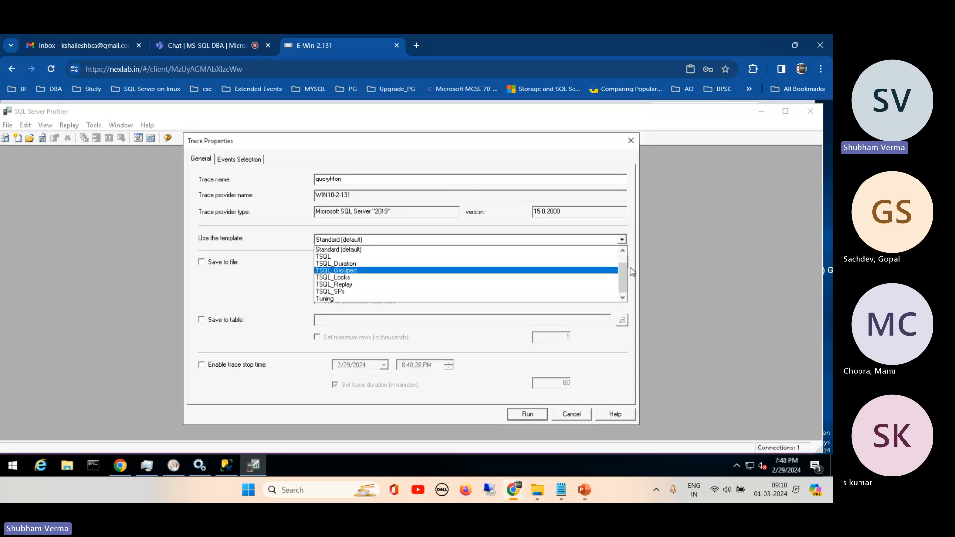
pyautogui.scroll(1, 632, 271)
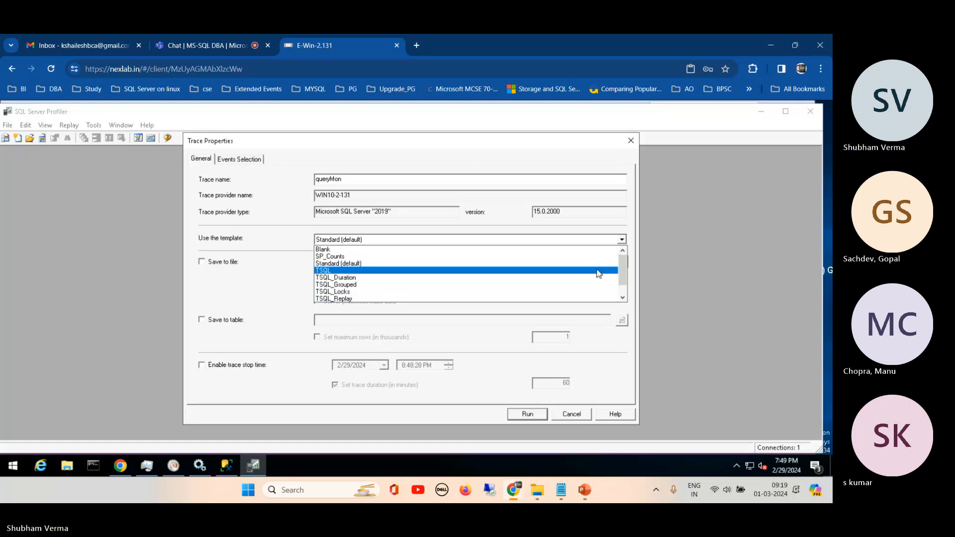
pyautogui.moveTo(622, 275); pyautogui.dragTo(624, 299)
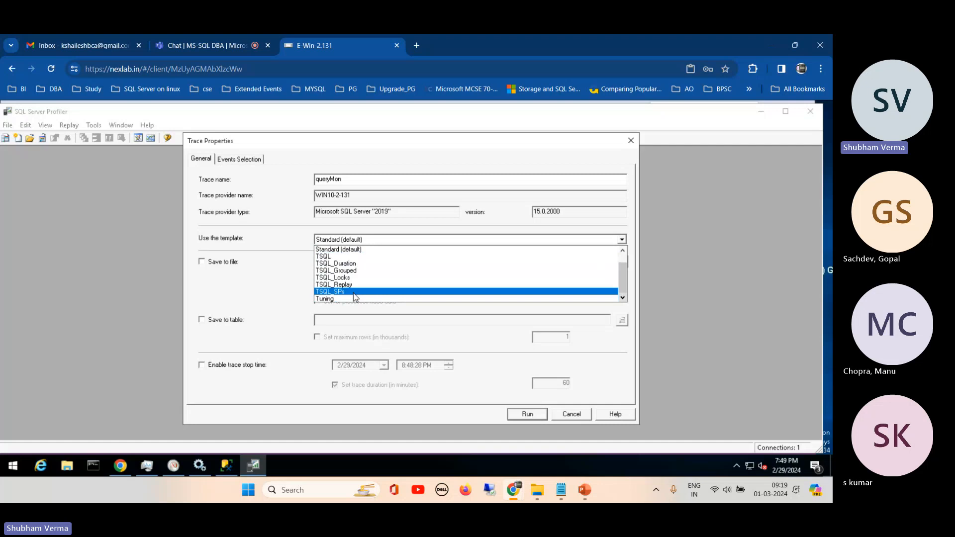
pyautogui.click(335, 299)
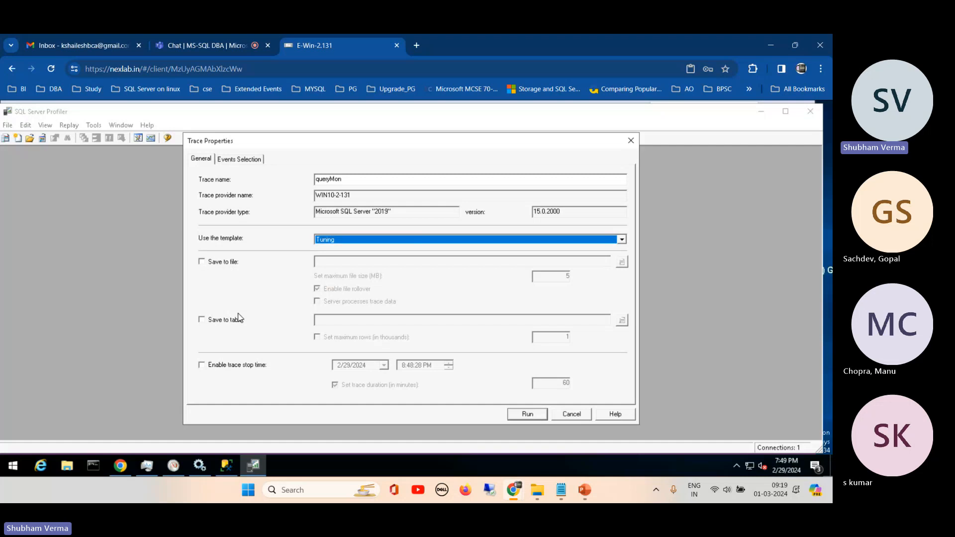
# - Enable saving the trace to a table and connect to WIN10-2-131\DR_DEMO using Windows Authentication
pyautogui.click(219, 323)
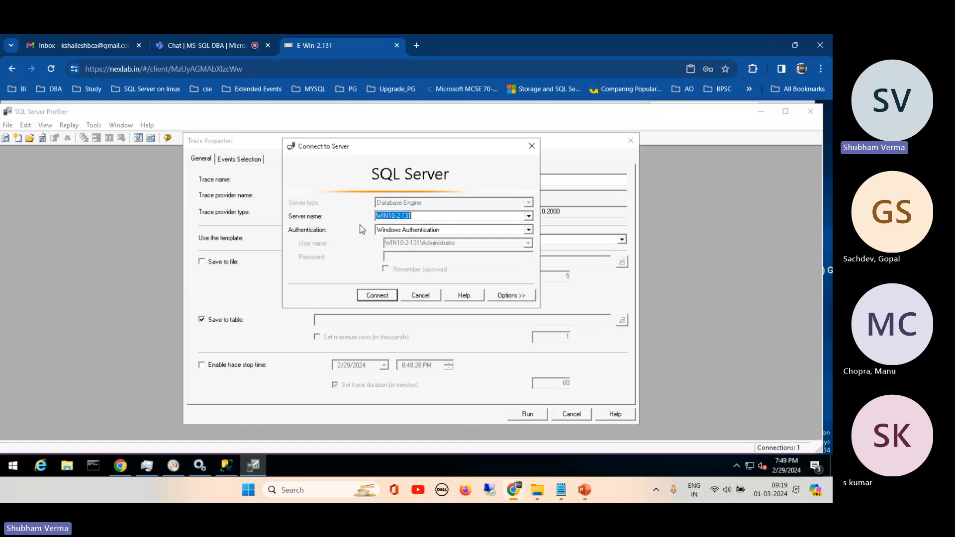
pyautogui.click(529, 217)
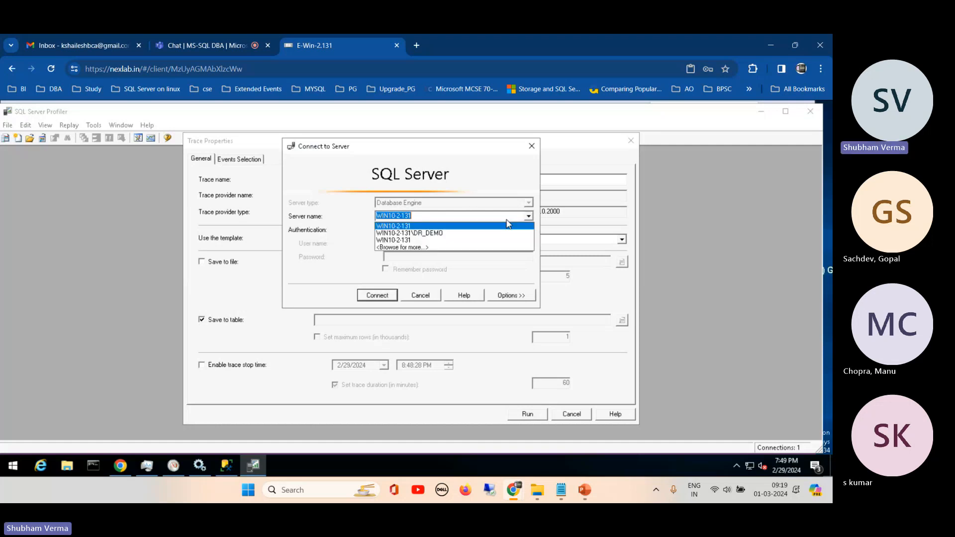
pyautogui.click(437, 234)
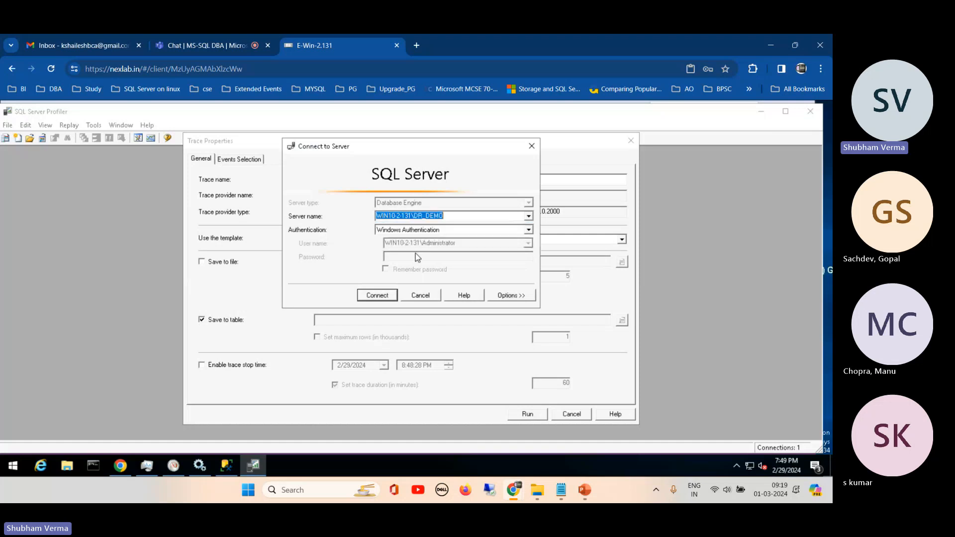
pyautogui.click(374, 297)
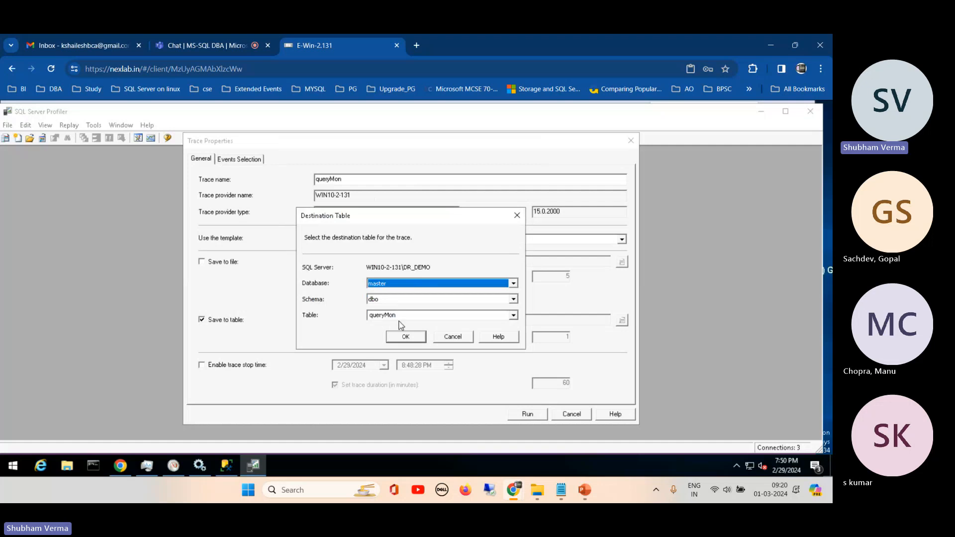
# - Set the trace's destination to table queryMon0103 in the Demo_dr database under the HumanResources schema
pyautogui.click(513, 300)
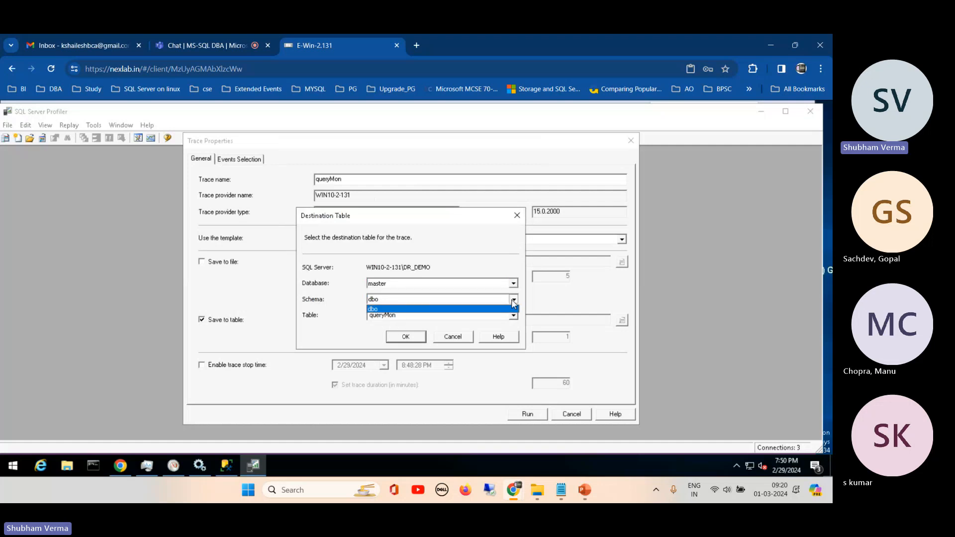
pyautogui.click(513, 301)
pyautogui.click(513, 283)
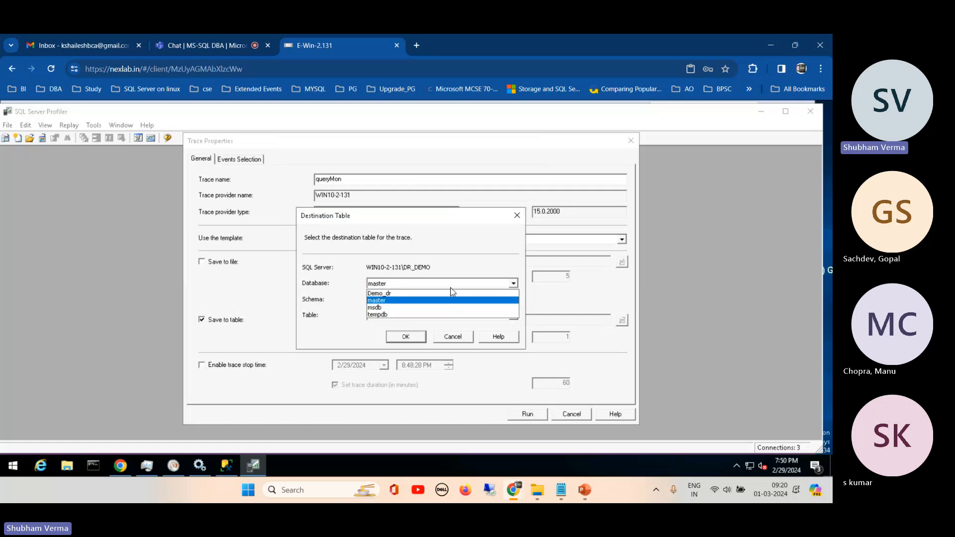
pyautogui.click(382, 294)
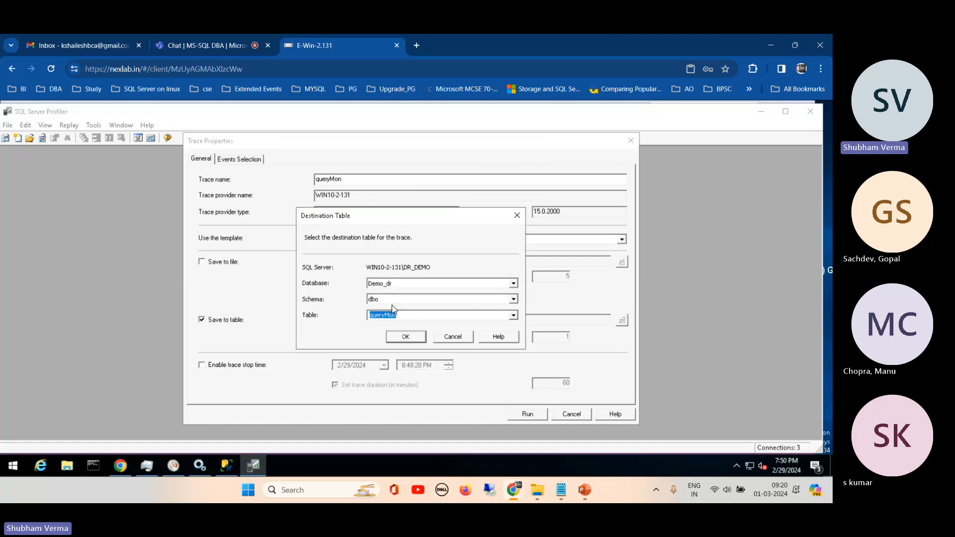
pyautogui.click(375, 301)
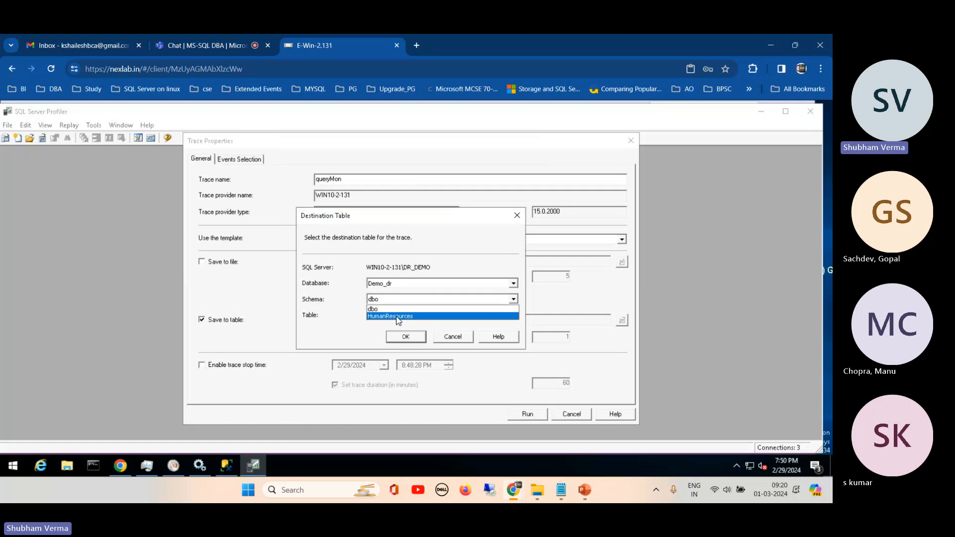
pyautogui.click(398, 317)
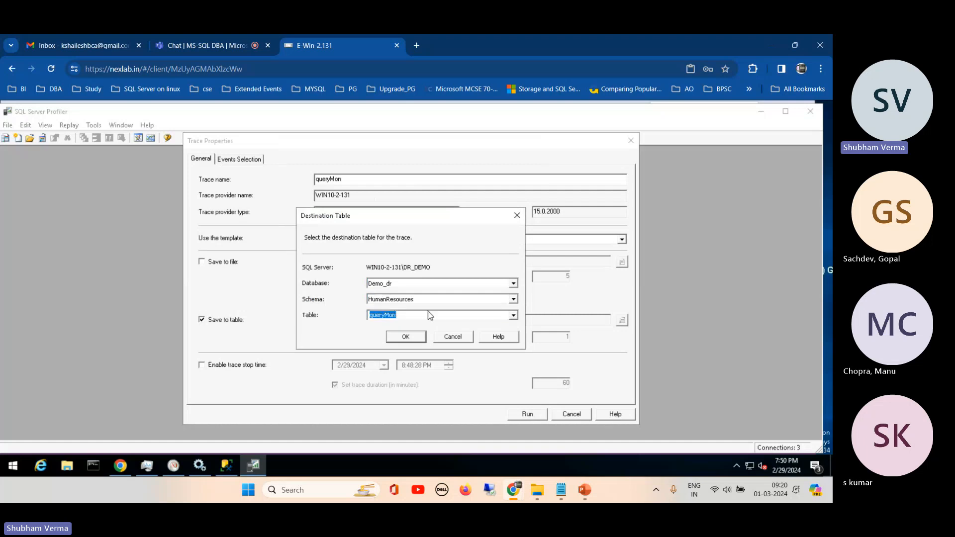
pyautogui.click(410, 317)
pyautogui.write('0103')
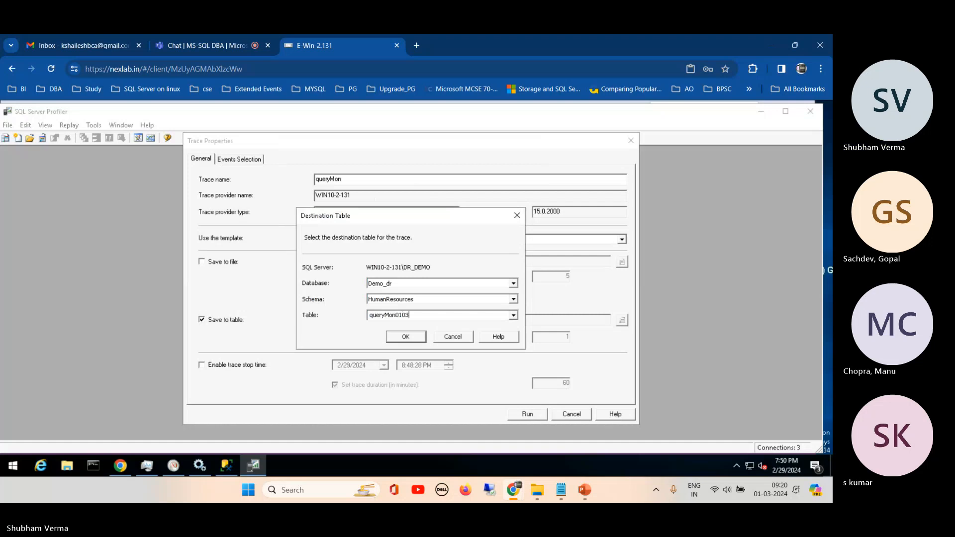
pyautogui.click(404, 337)
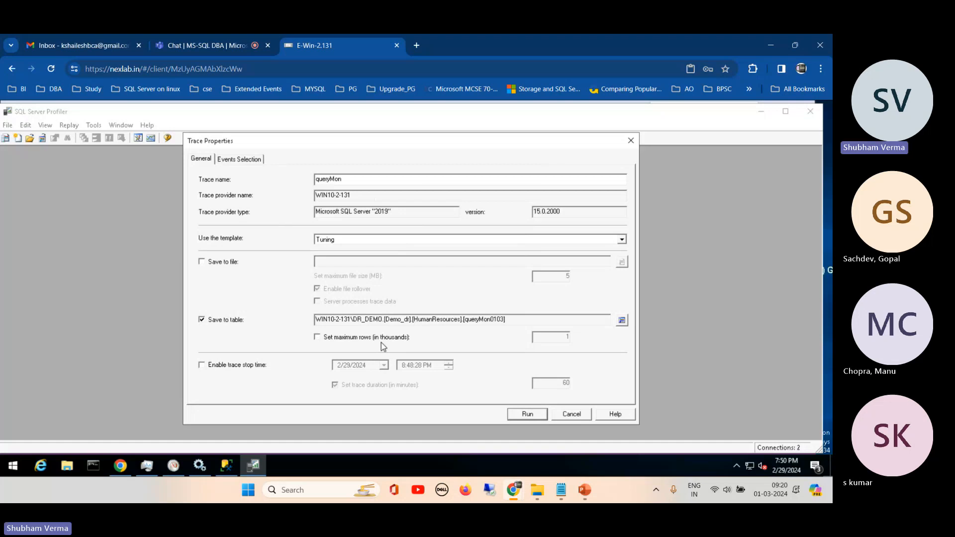
# - Enable the trace stop time with a trace duration of 5 minutes
pyautogui.click(202, 365)
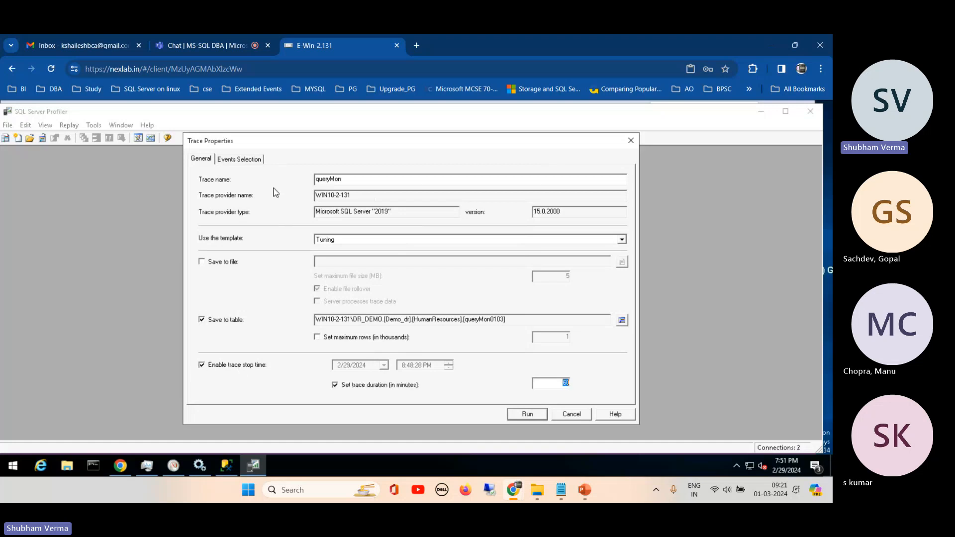
pyautogui.moveTo(264, 148); pyautogui.dragTo(255, 150)
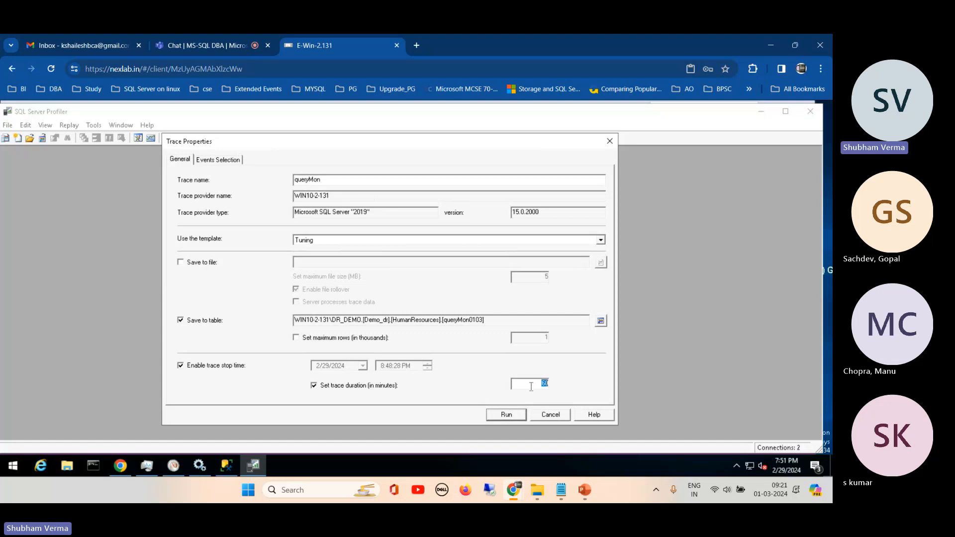
pyautogui.write('5')
# - Review the trace's selected events and open the Like criterion of the DatabaseName column filter
pyautogui.click(232, 157)
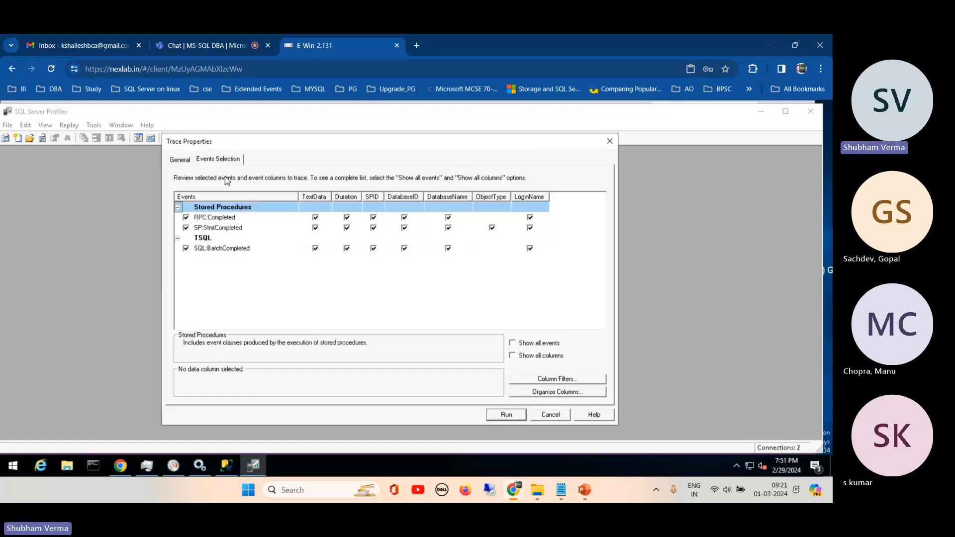
pyautogui.click(188, 161)
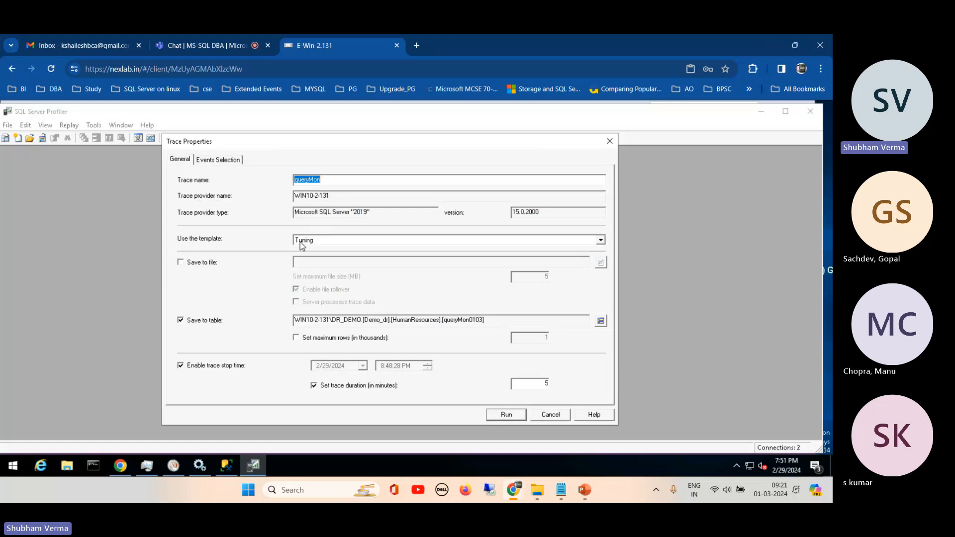
pyautogui.click(227, 160)
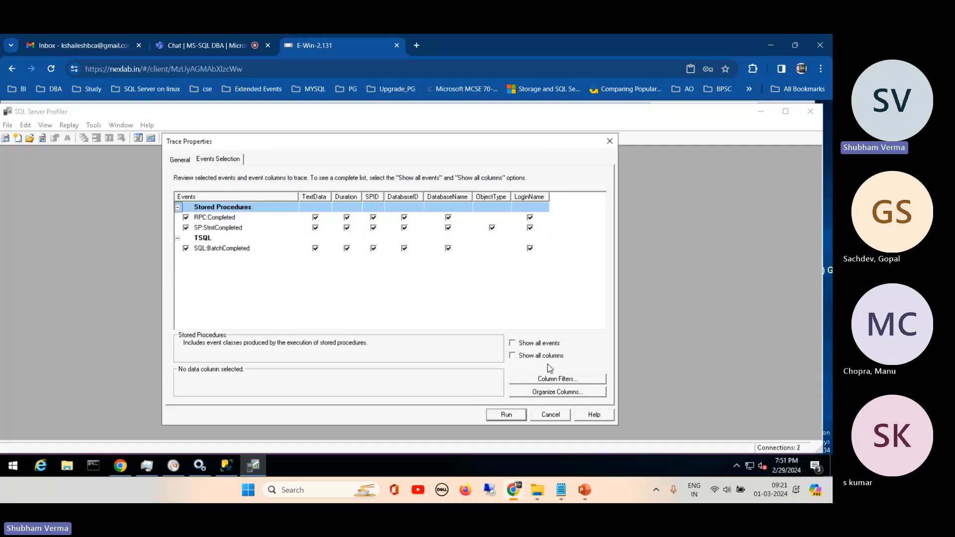
pyautogui.click(565, 381)
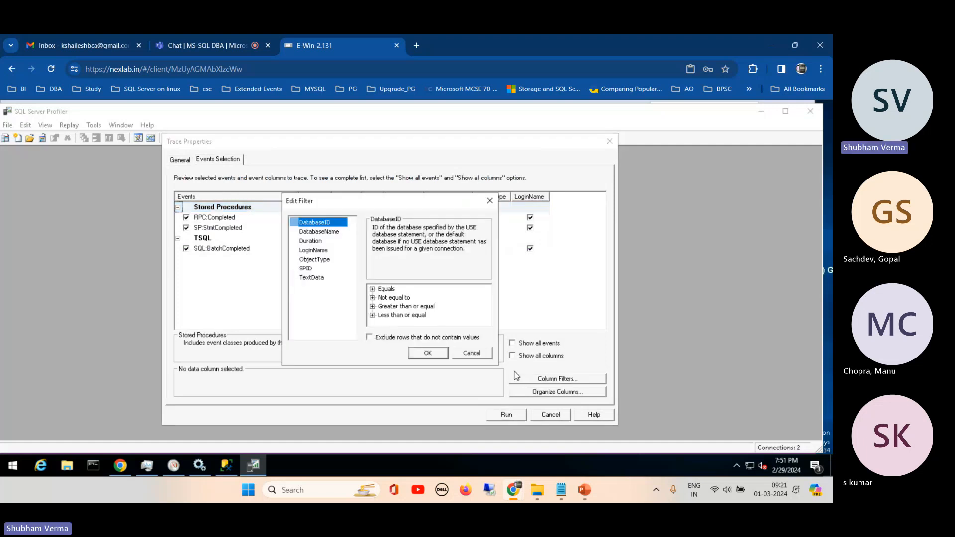
pyautogui.moveTo(414, 201); pyautogui.dragTo(445, 159)
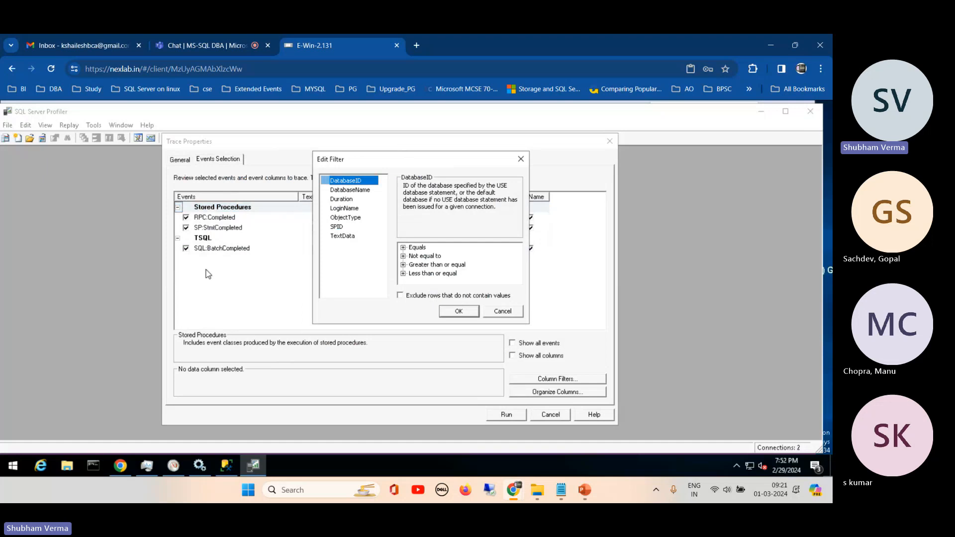
pyautogui.click(355, 192)
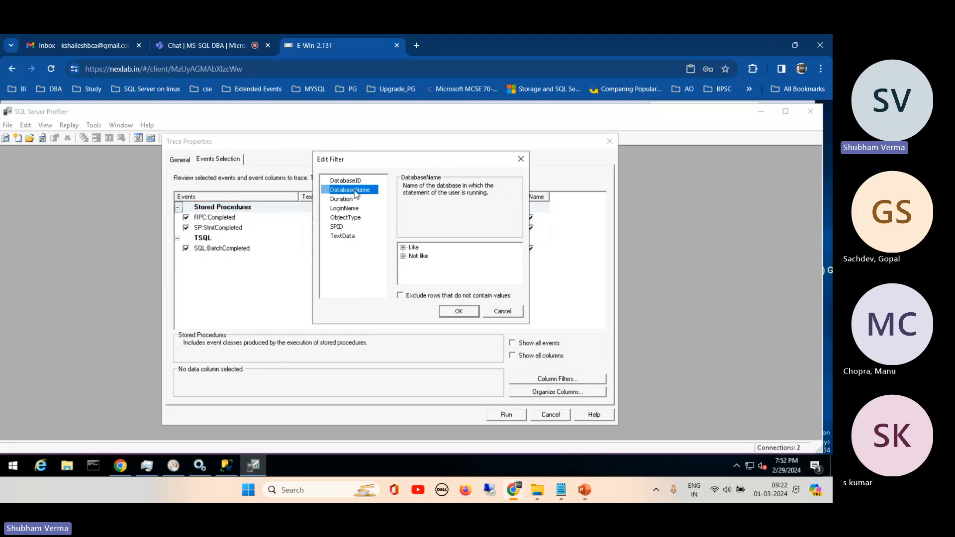
pyautogui.click(404, 248)
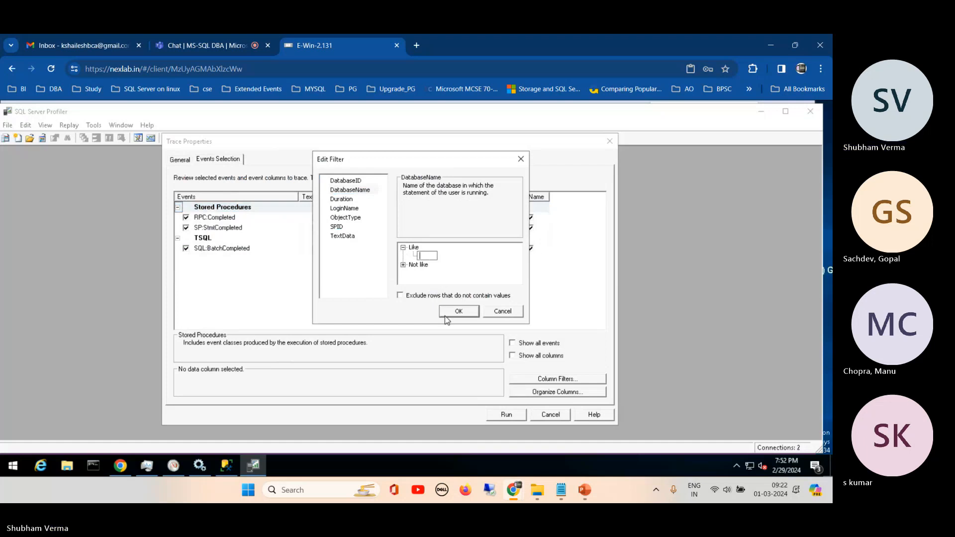
# - Switch to SQL Server Management Studio and connect to the WIN10-2-131 database engine using Windows Authentication
pyautogui.moveTo(514, 491)
pyautogui.click(226, 466)
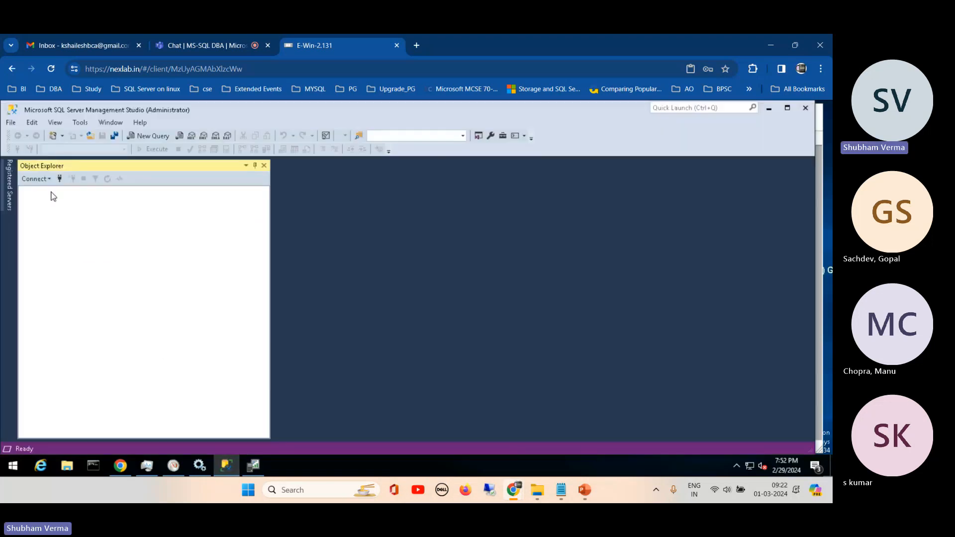
pyautogui.click(35, 179)
pyautogui.click(48, 191)
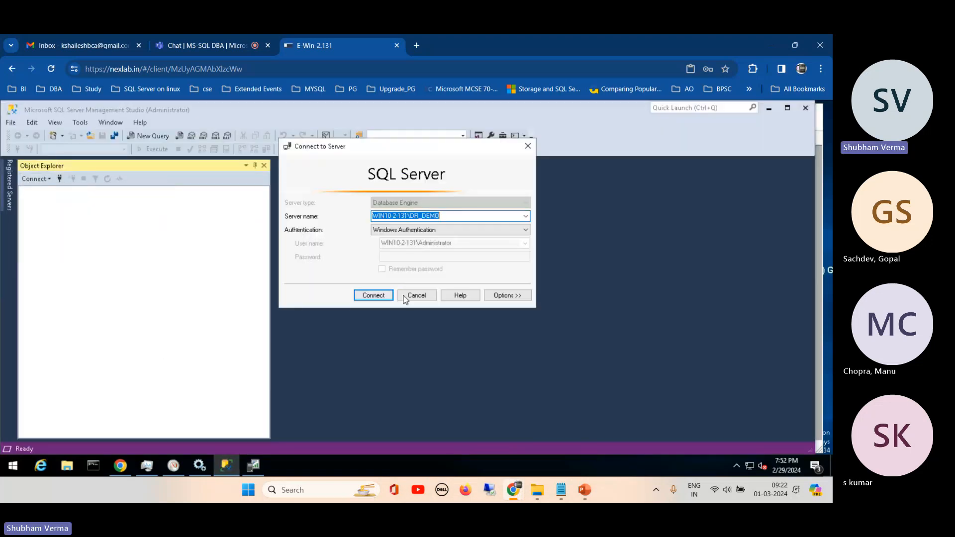
pyautogui.click(526, 216)
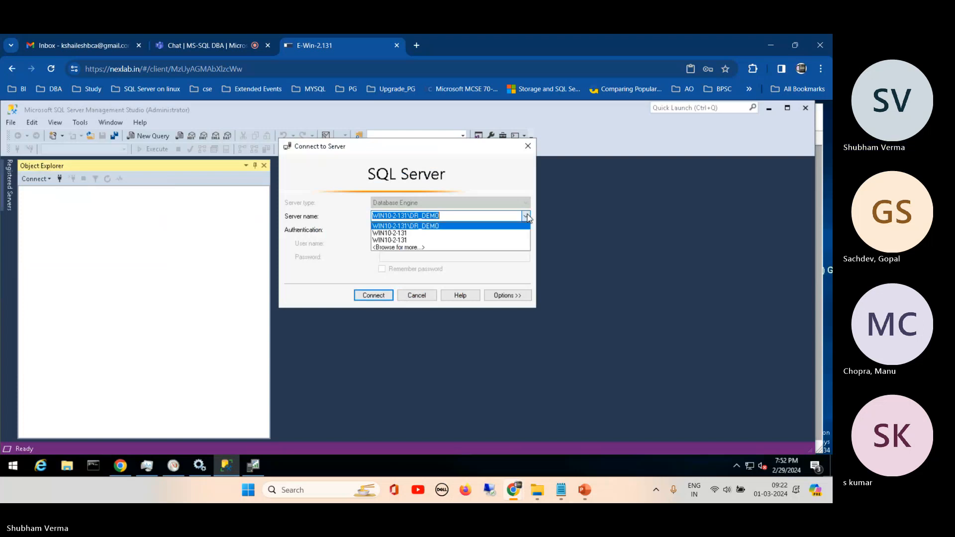
pyautogui.click(403, 233)
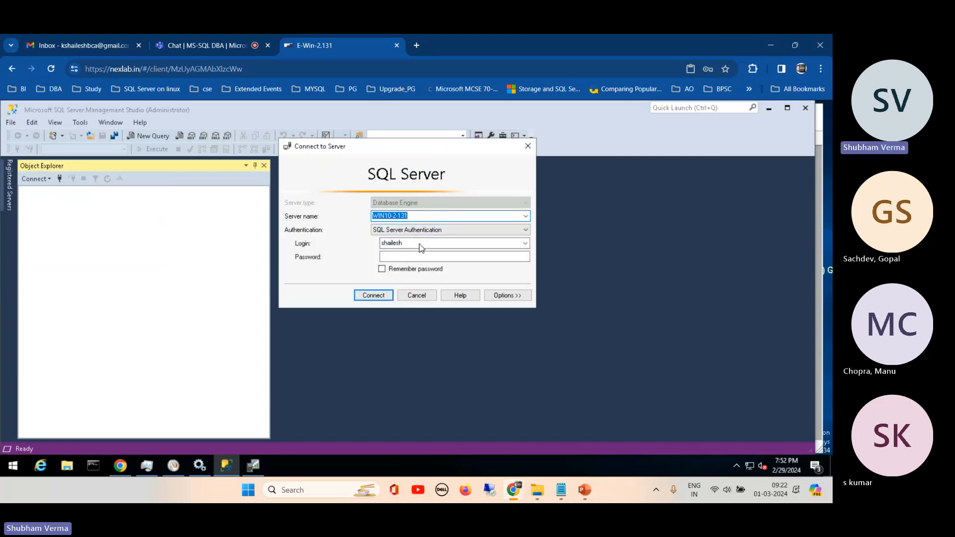
pyautogui.click(441, 230)
pyautogui.click(403, 240)
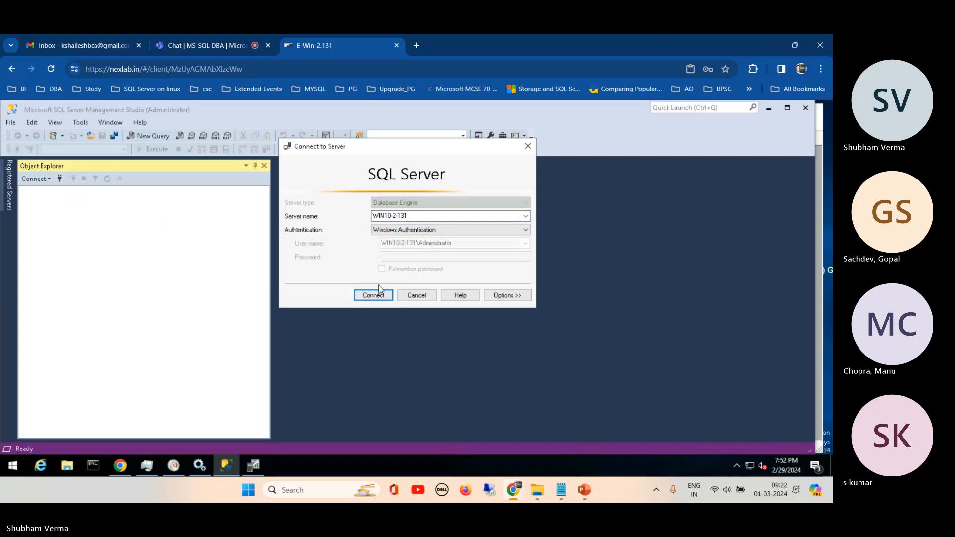
pyautogui.click(369, 296)
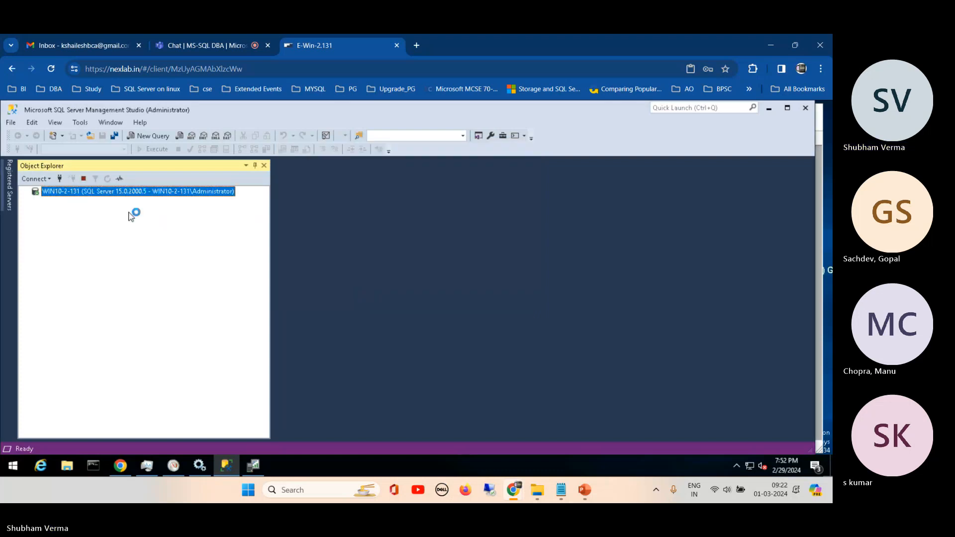
# - Copy the datafile database's name from Object Explorer and, back in SQL Server Profiler, apply a DatabaseName Like datafile filter
pyautogui.click(35, 202)
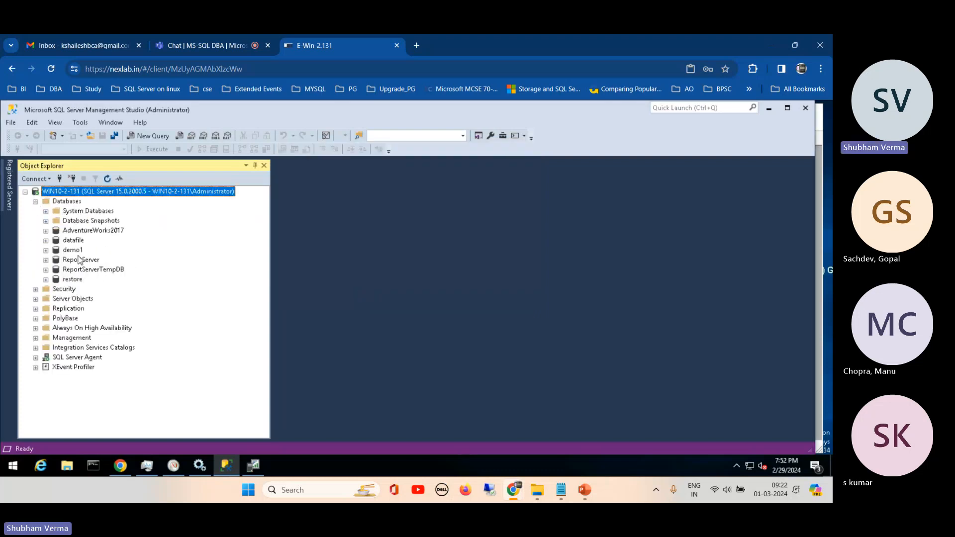
pyautogui.click(74, 241)
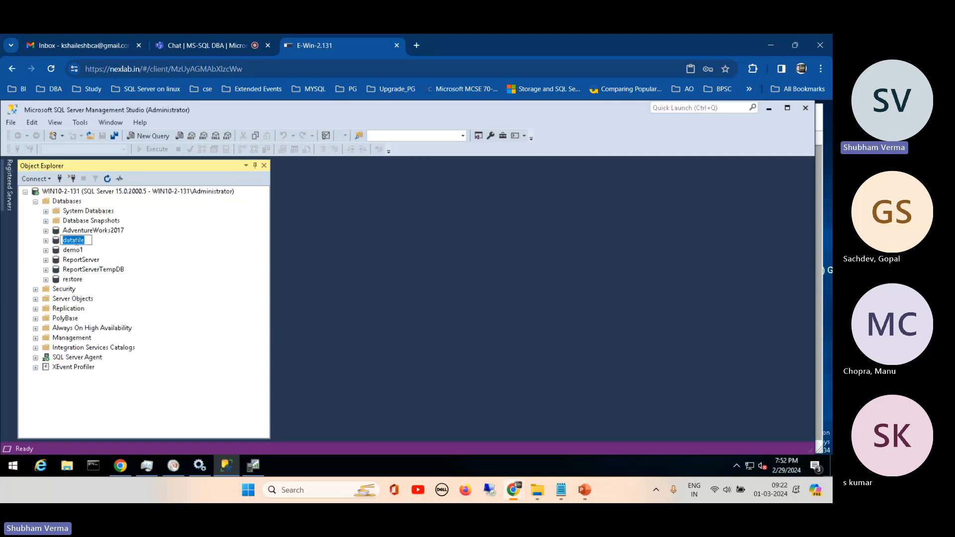
pyautogui.click(254, 469)
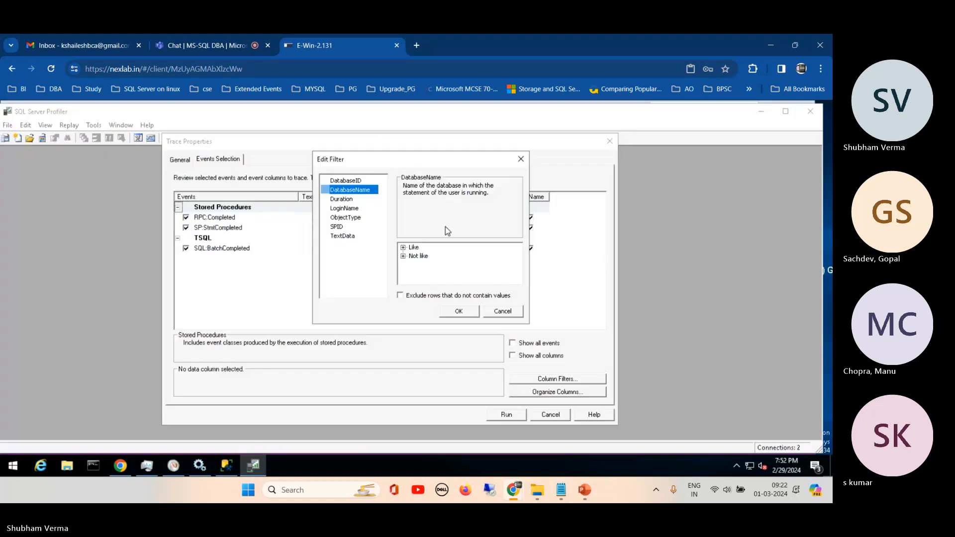
pyautogui.click(422, 255)
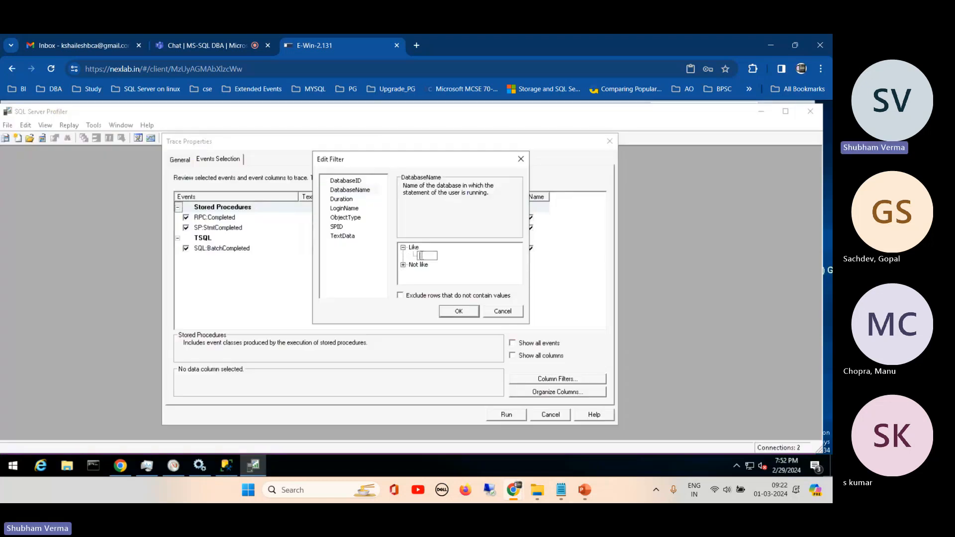
pyautogui.write('datafile')
pyautogui.click(459, 313)
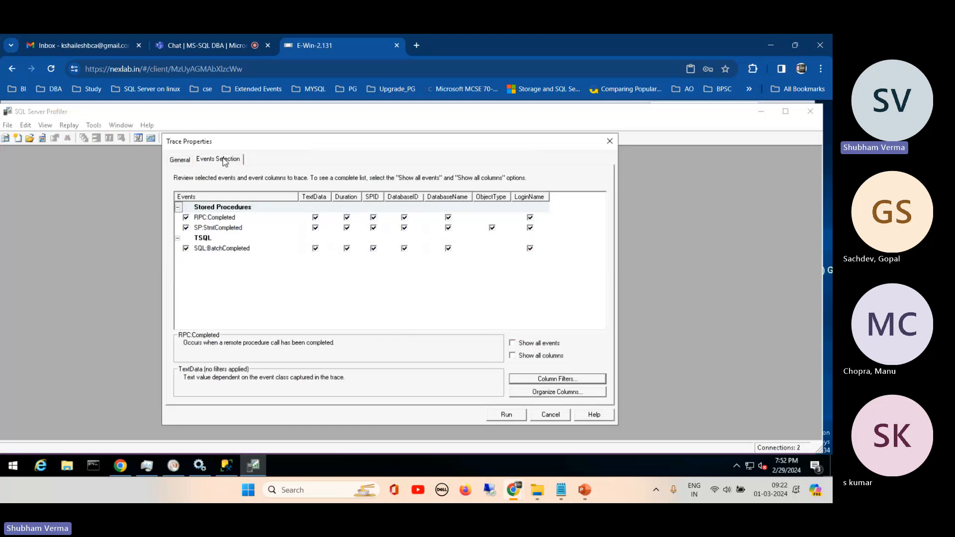
# - Recheck the trace's general settings, run the queryMon trace and enlarge its window to fill the workspace
pyautogui.click(181, 159)
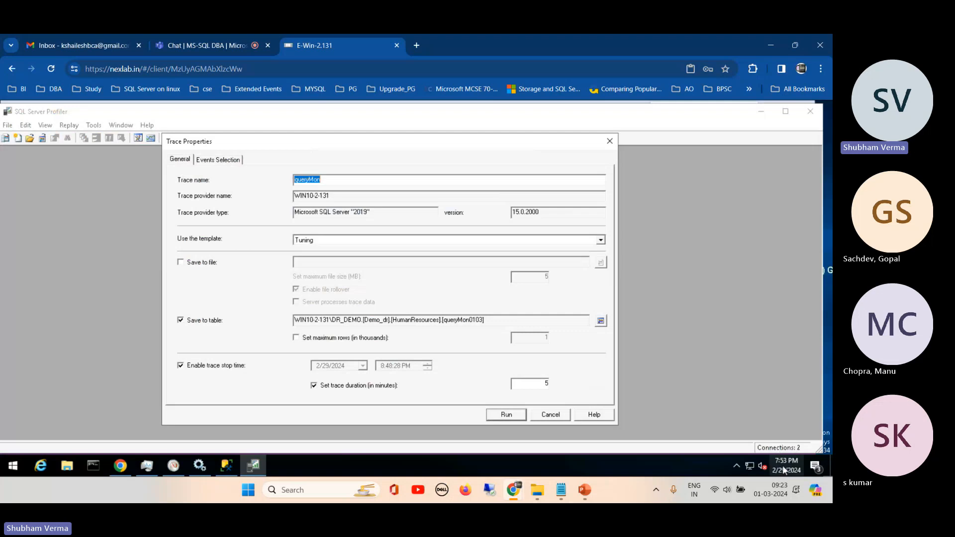
pyautogui.moveTo(786, 469)
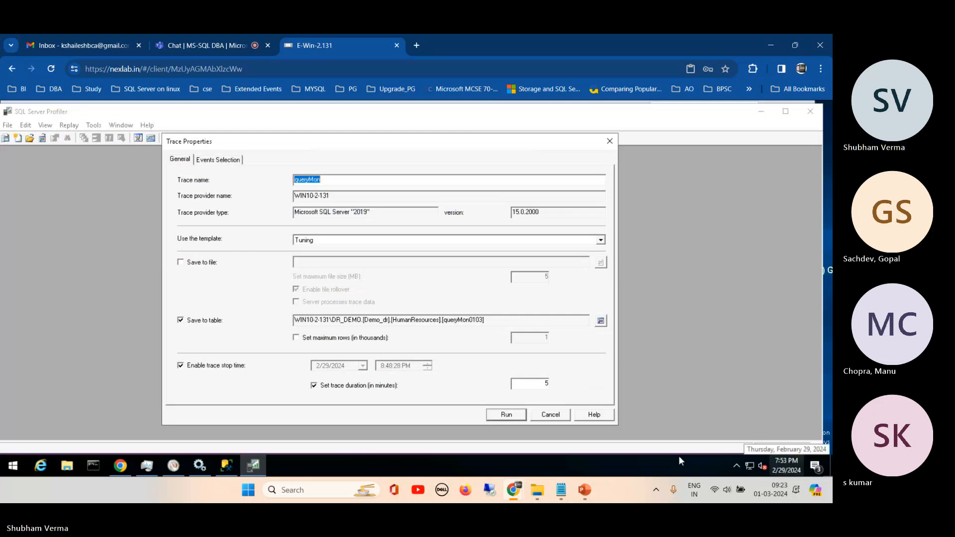
pyautogui.click(505, 416)
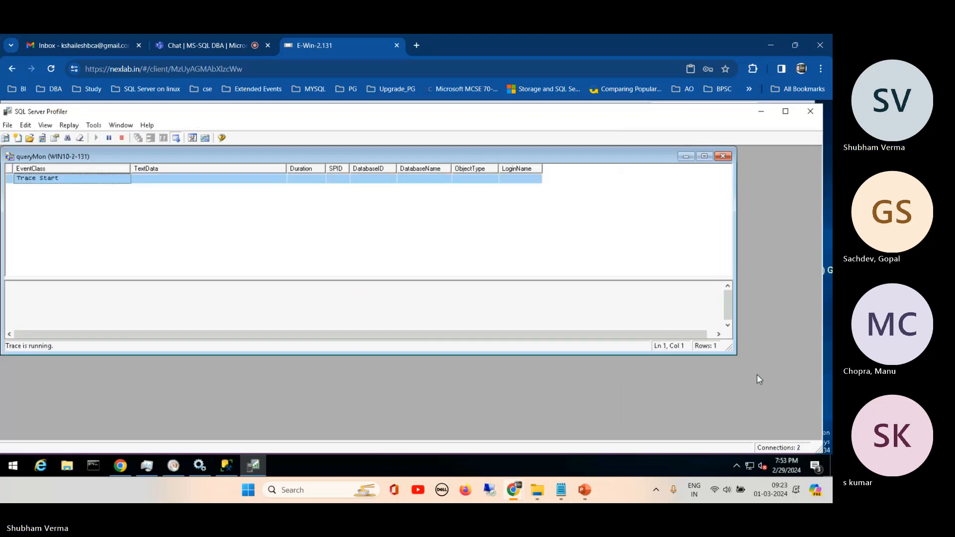
pyautogui.moveTo(730, 349); pyautogui.dragTo(814, 431)
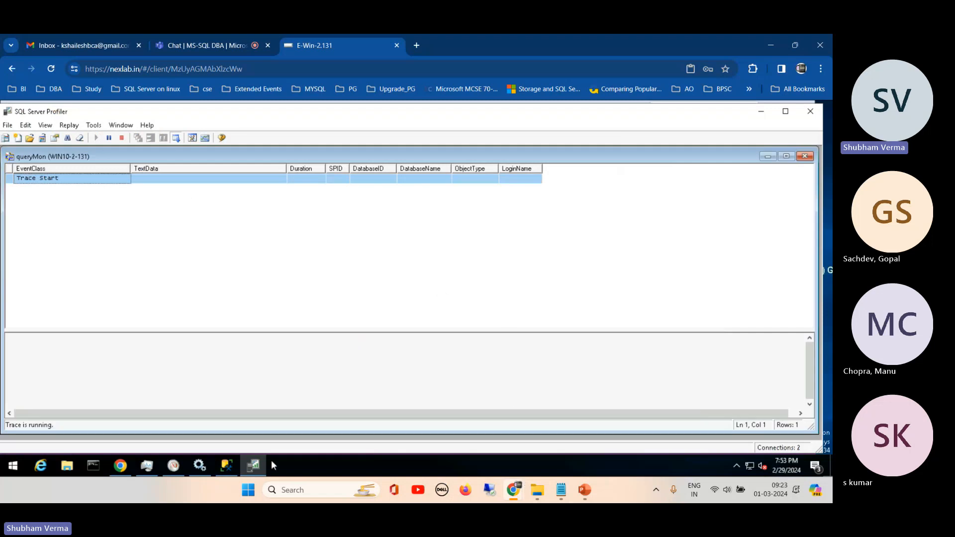
# - Switch to SQL Server Management Studio and run select * from sys.sysaltfiles in a new query on the datafile database
pyautogui.click(227, 465)
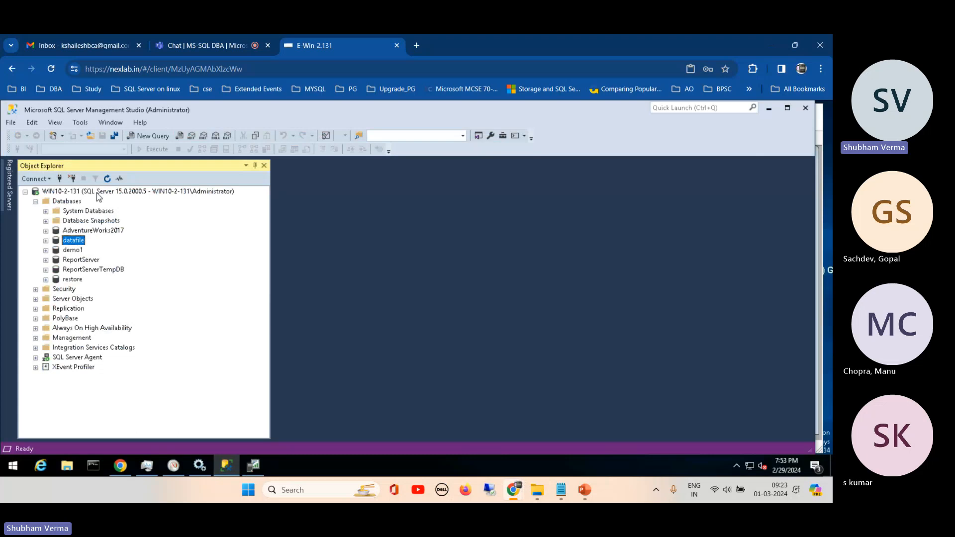
pyautogui.click(147, 138)
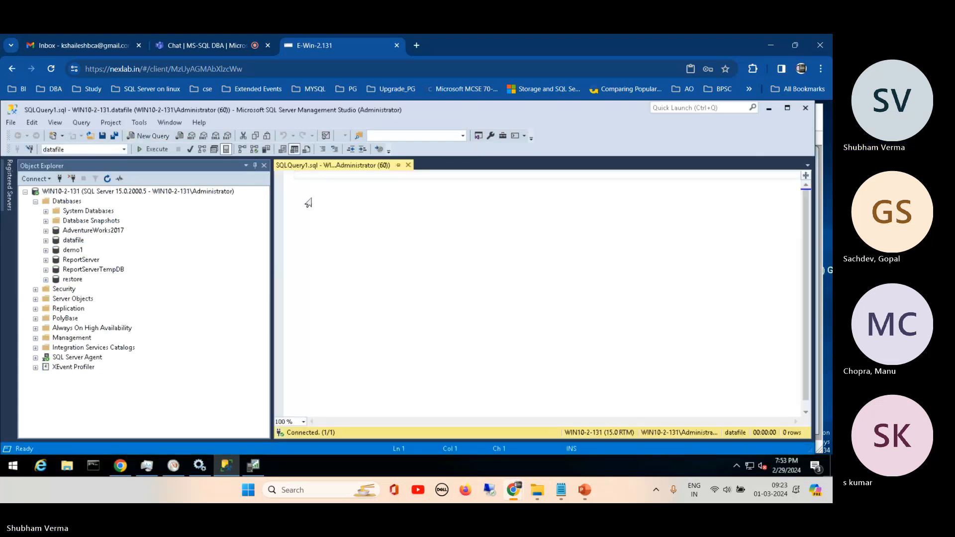
pyautogui.write('selec')
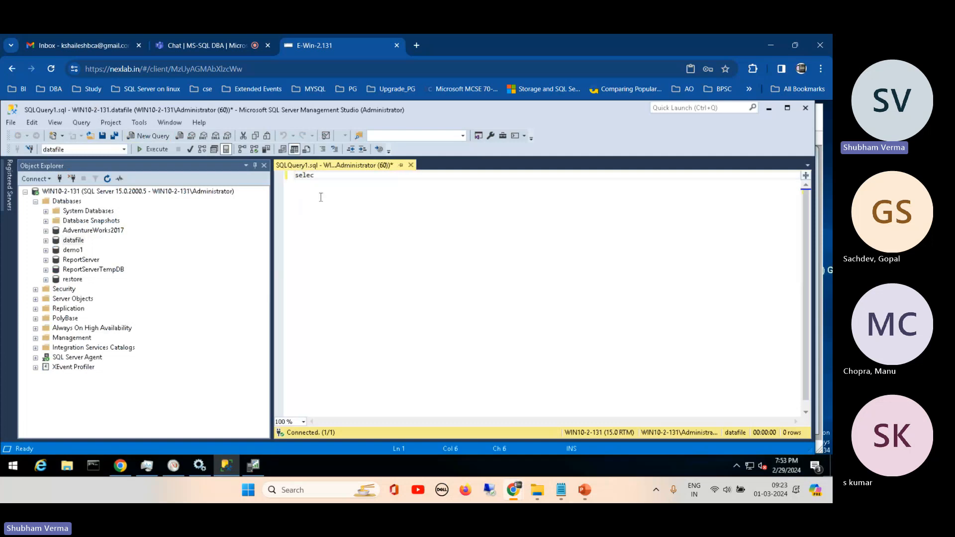
pyautogui.write('t * from sys.')
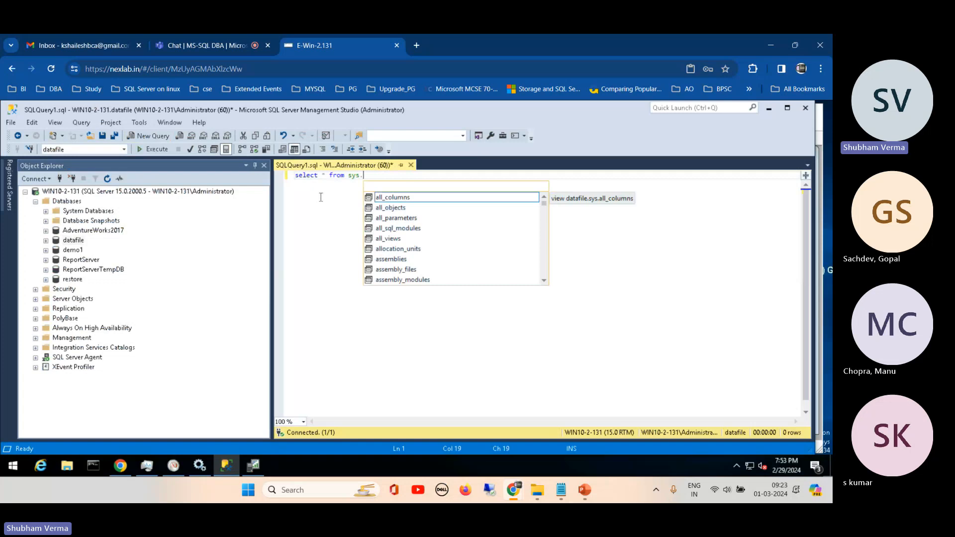
pyautogui.write('sys')
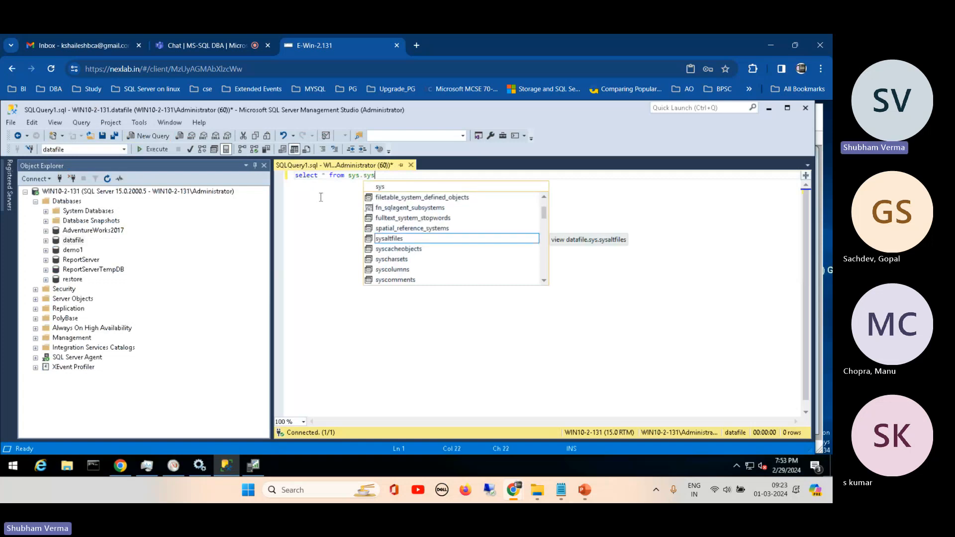
pyautogui.click(390, 239)
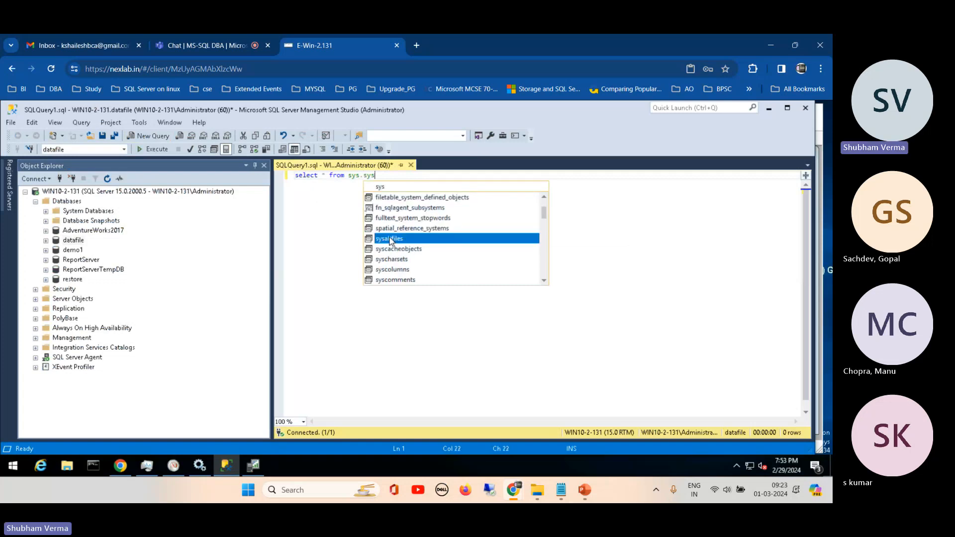
pyautogui.doubleClick(390, 240)
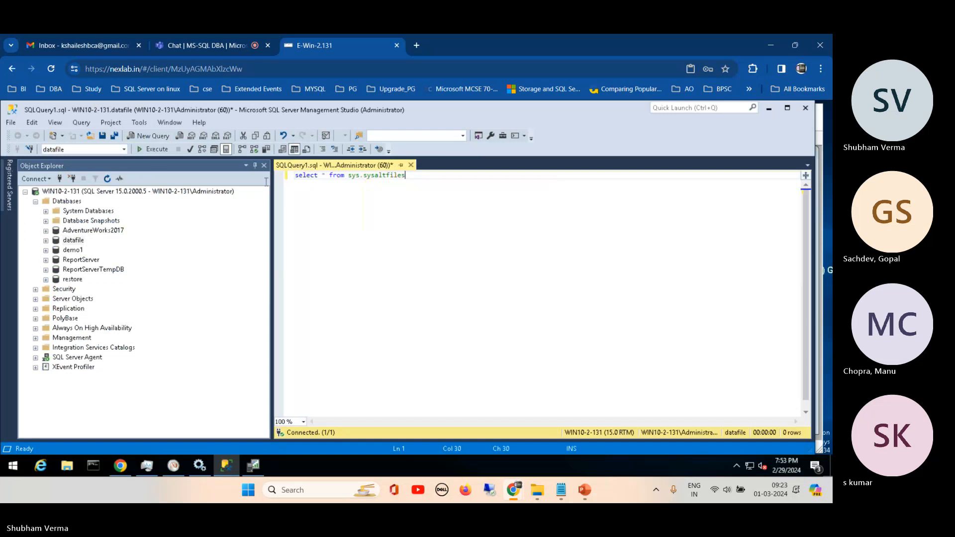
pyautogui.click(157, 149)
# - Inspect the captured sysaltfiles statement's text in SQL Server Profiler, then return to SQL Server Management Studio
pyautogui.click(254, 467)
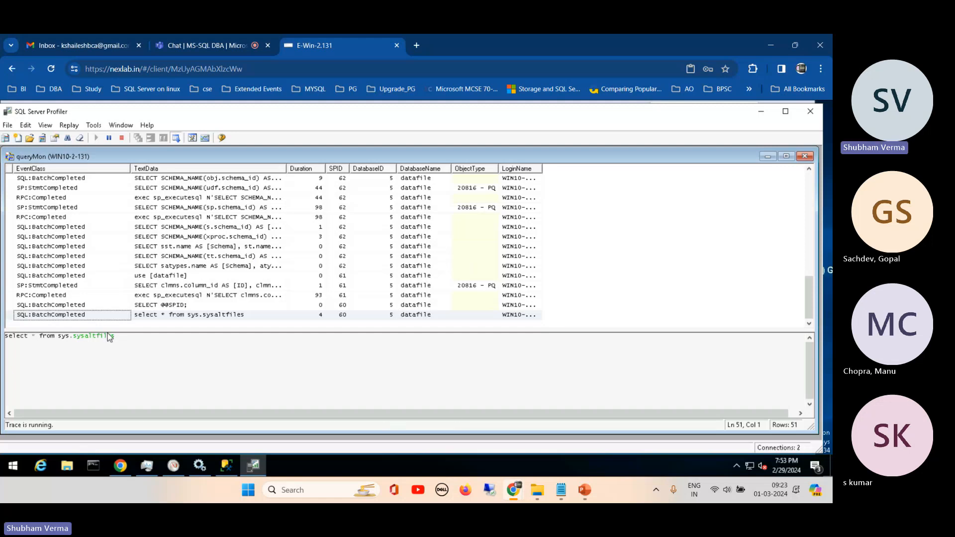
pyautogui.moveTo(115, 336); pyautogui.dragTo(3, 337)
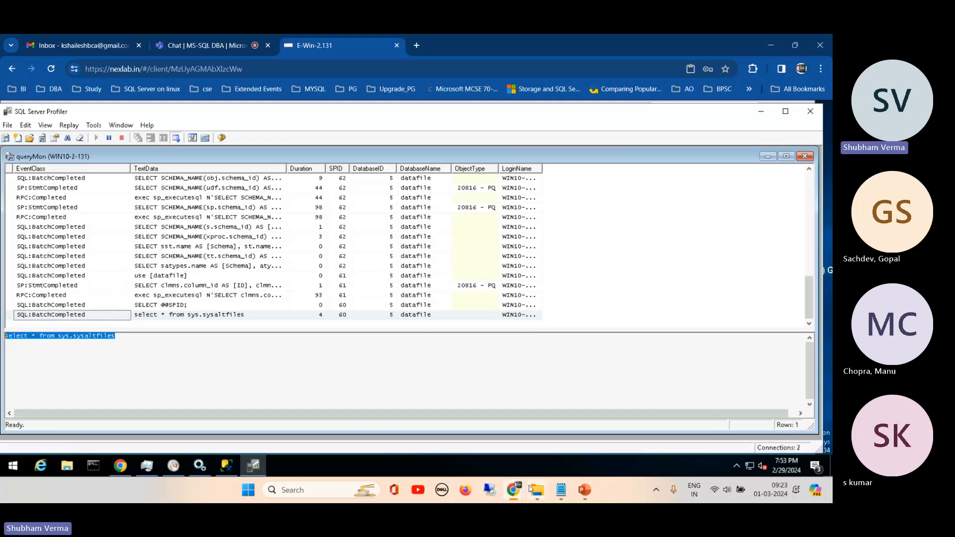
pyautogui.click(226, 468)
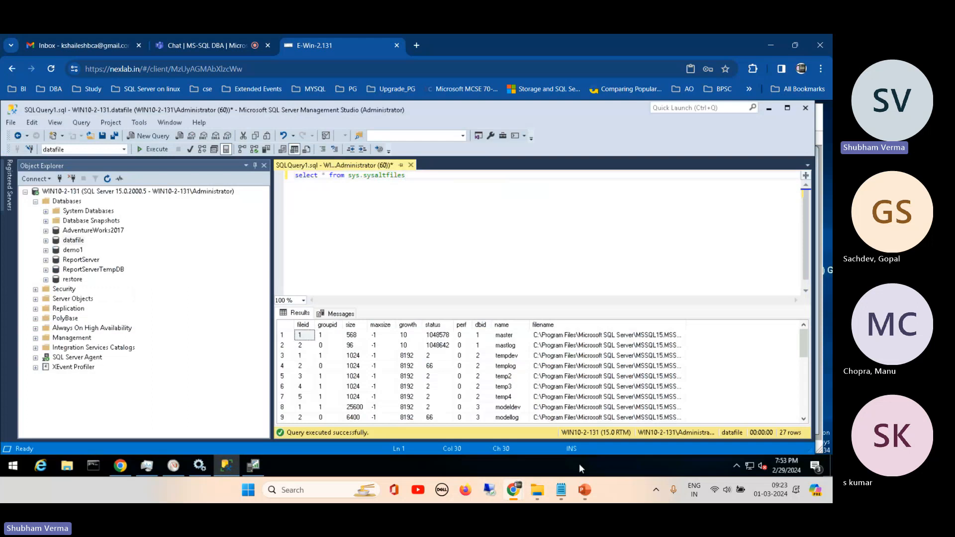
# - Copy the CREATE TABLE #TempPersonTable statement from the T-SQL notes in Notepad and replace the Management Studio query with it
pyautogui.click(562, 491)
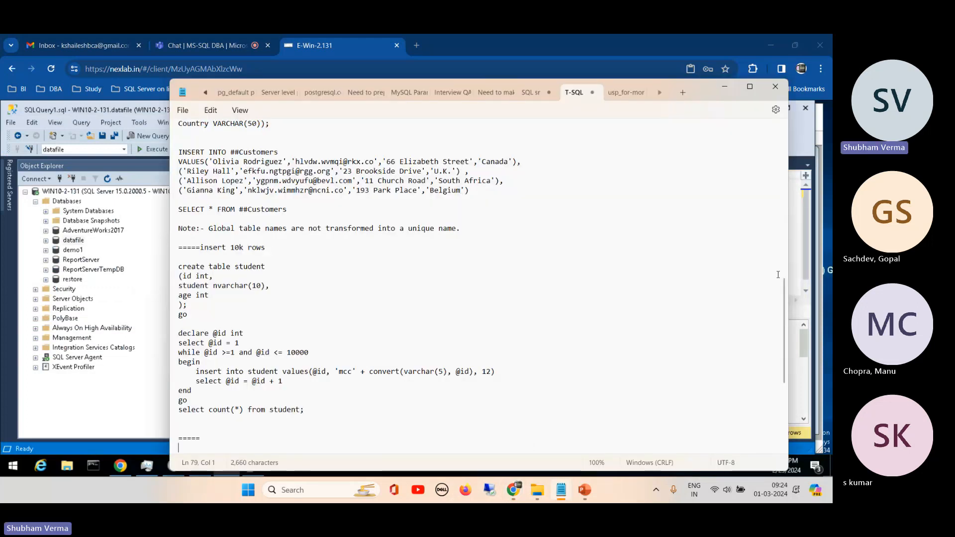
pyautogui.moveTo(782, 301); pyautogui.dragTo(761, 176)
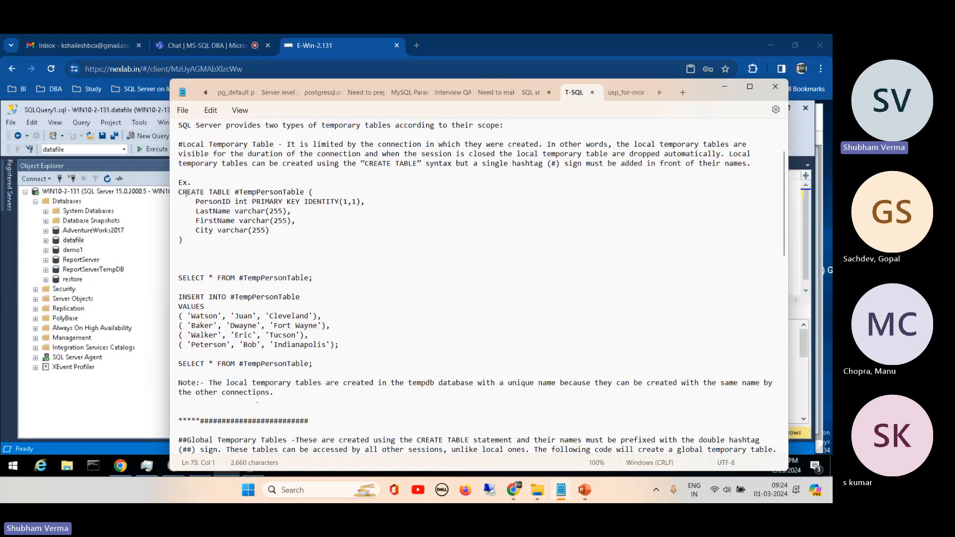
pyautogui.moveTo(179, 192); pyautogui.dragTo(277, 241)
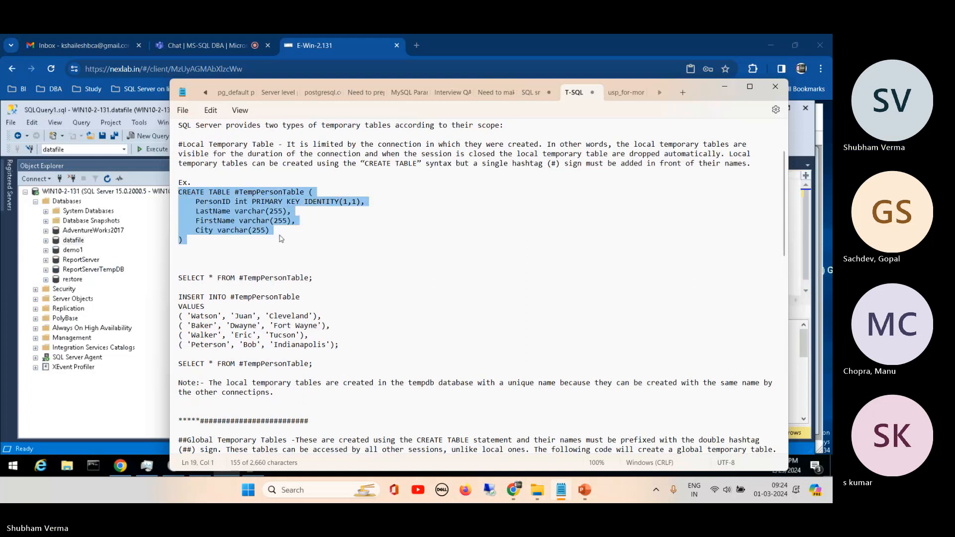
pyautogui.click(156, 423)
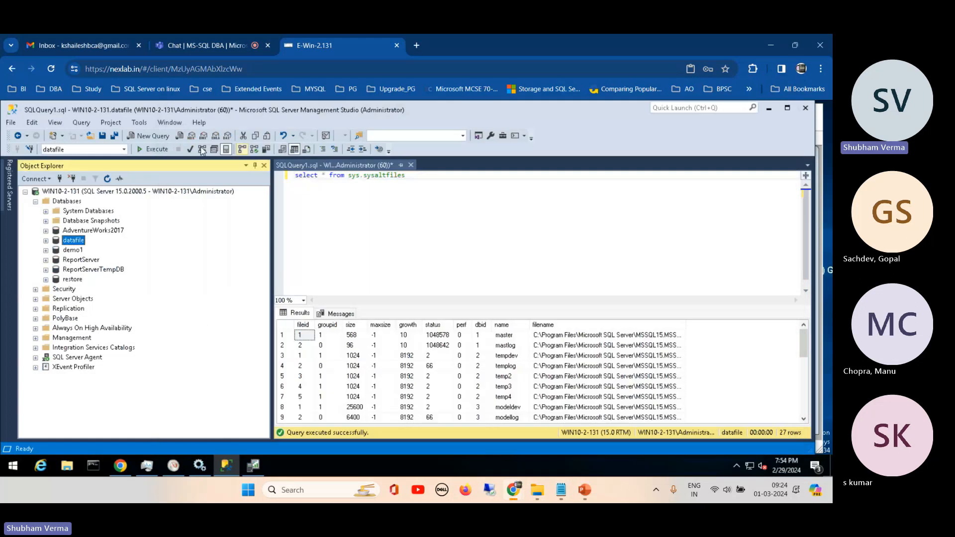
pyautogui.click(417, 182)
pyautogui.hotkey('ctrl', 'a')
pyautogui.write('CREATE TABLE #TempPersonTable (     PersonID int PRIMARY KEY IDENTITY(1,1),     LastName varchar(255),     FirstName varchar(255),     City varchar(255) )')
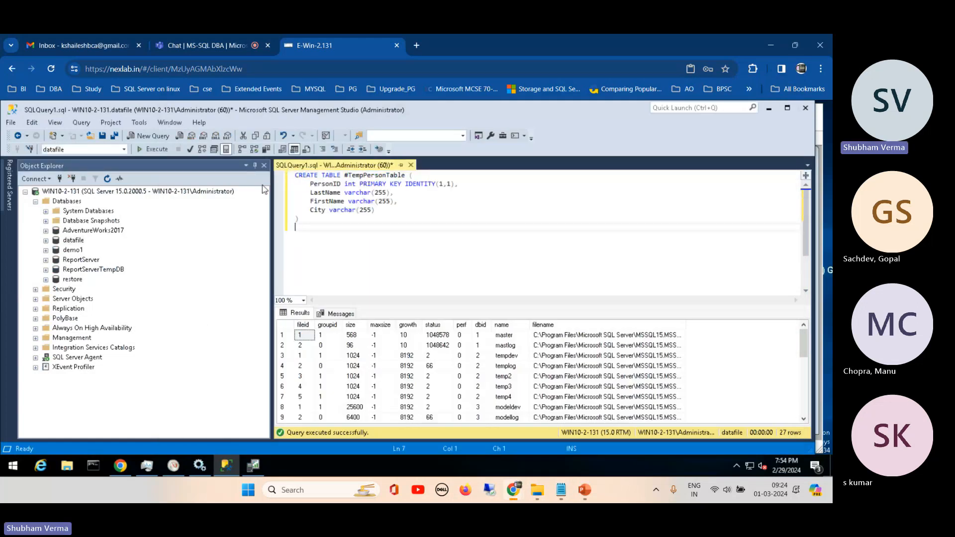
# - Change the table name to TempPersonTable, execute the CREATE TABLE statement and briefly check the trace in SQL Server Profiler
pyautogui.click(349, 175)
pyautogui.press('BackSpace')
pyautogui.hotkey('ctrl', 'End')
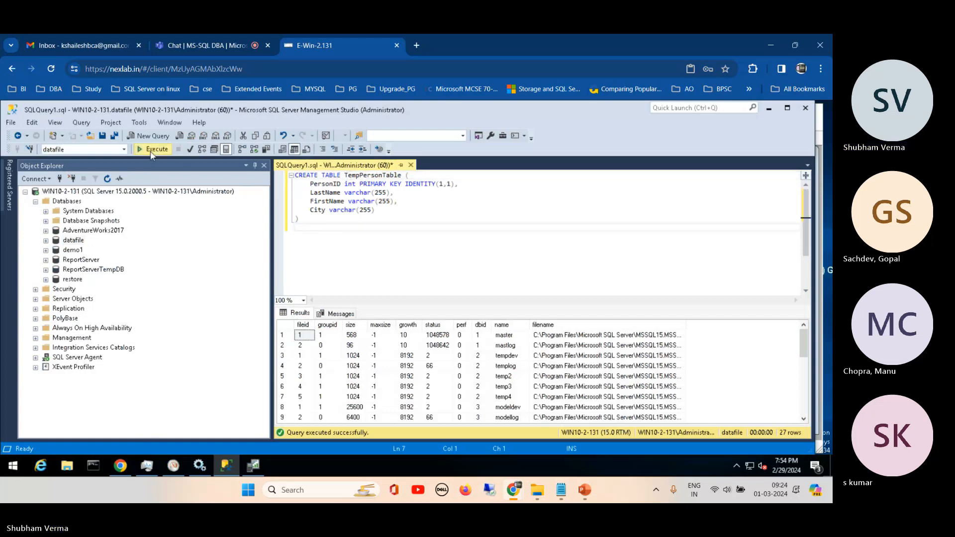
pyautogui.click(152, 150)
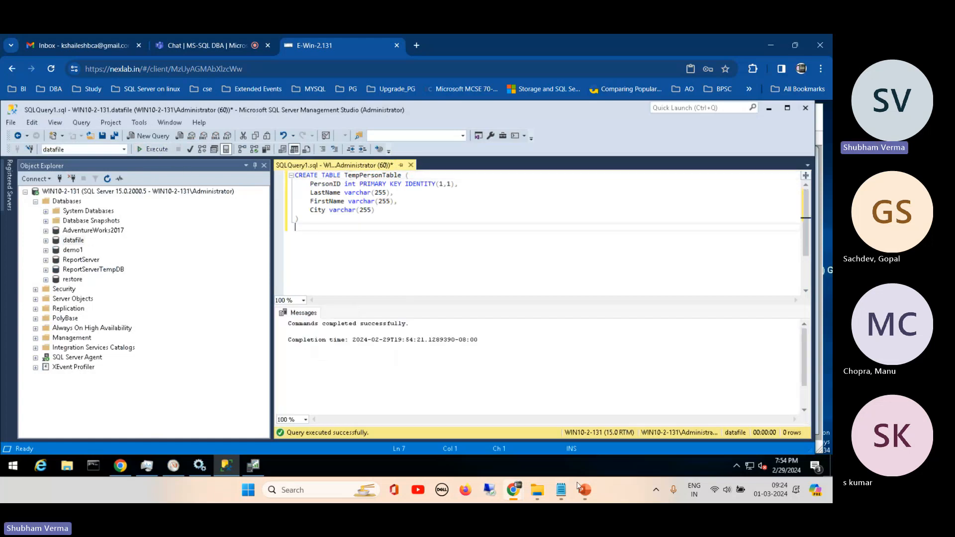
pyautogui.click(253, 465)
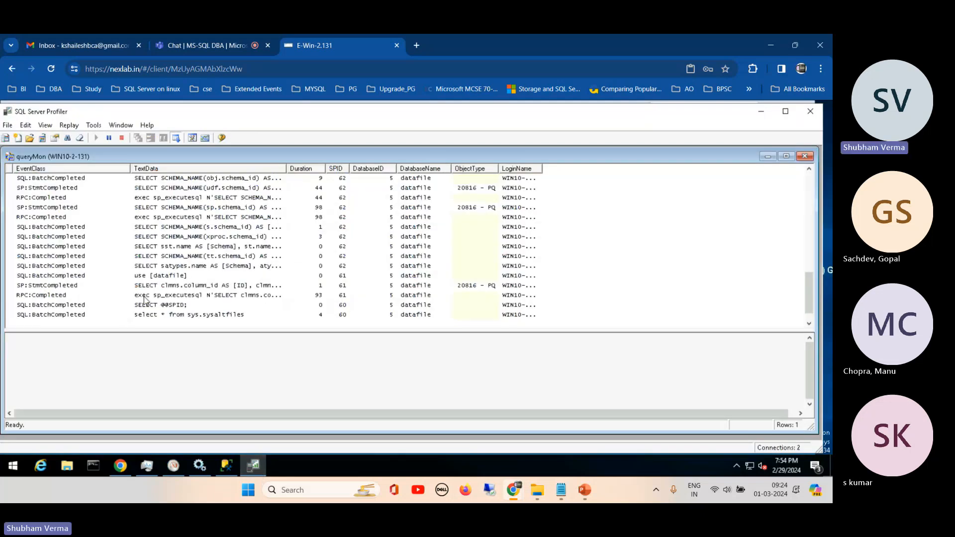
pyautogui.click(227, 465)
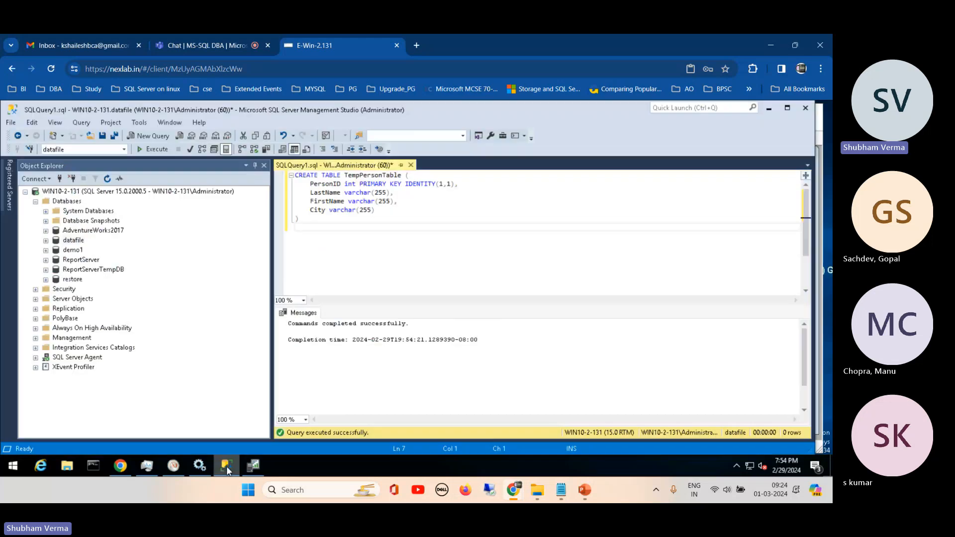
# - Copy the INSERT INTO #TempPersonTable statement from the Notepad notes and replace the CREATE TABLE query with it in Management Studio
pyautogui.click(561, 491)
pyautogui.moveTo(179, 297); pyautogui.dragTo(346, 348)
pyautogui.hotkey('ctrl', 'c')
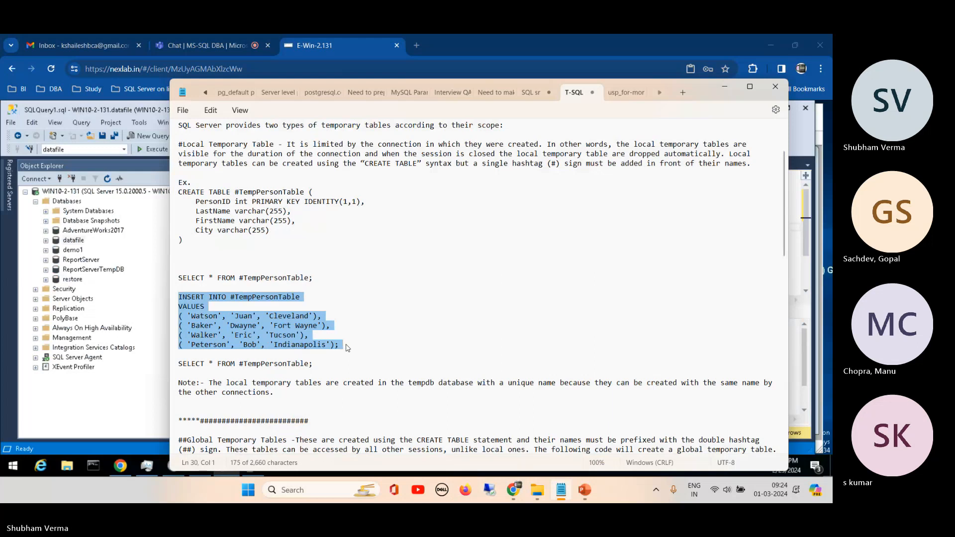
pyautogui.hotkey('alt', 'Tab')
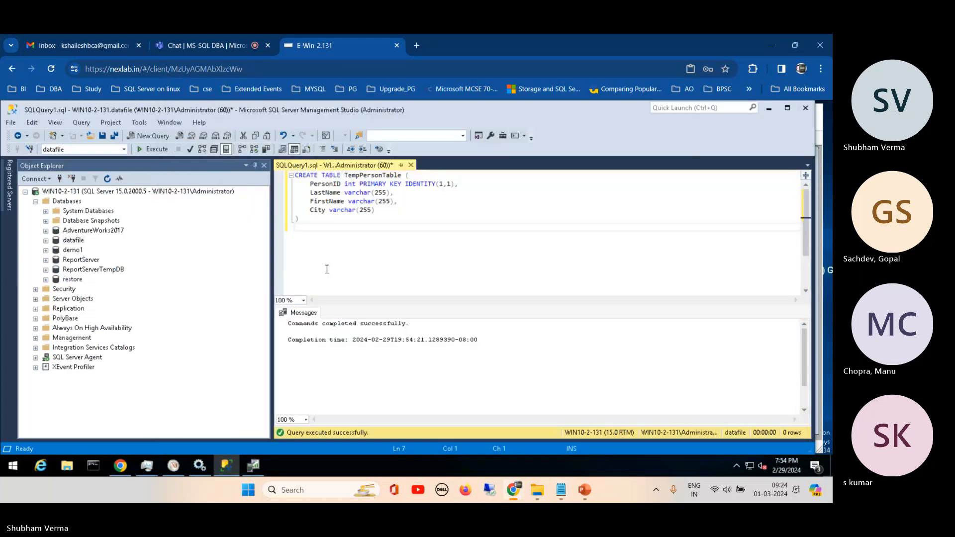
pyautogui.moveTo(391, 228); pyautogui.dragTo(281, 174)
pyautogui.hotkey('ctrl', 'v')
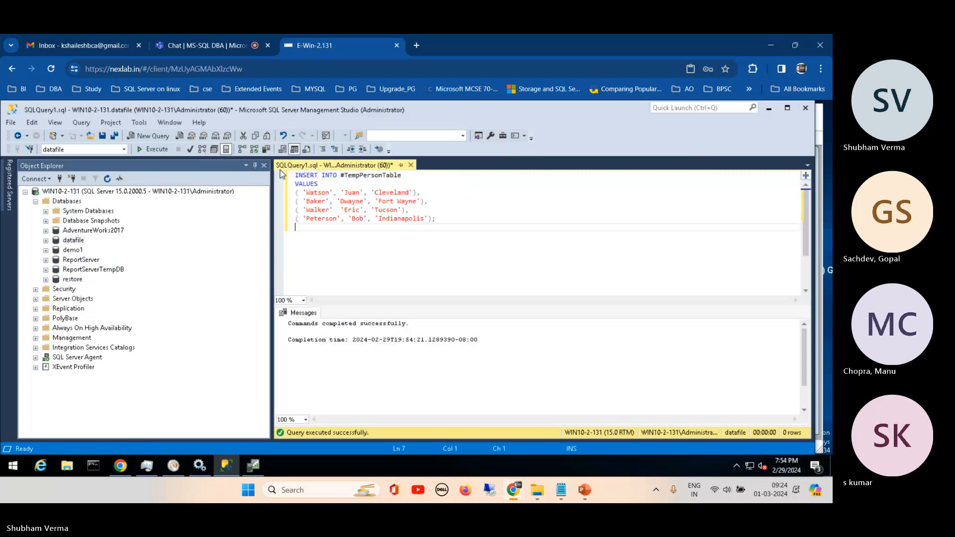
# - Change the INSERT statement's target to TempPersonTable and execute it twice
pyautogui.click(346, 175)
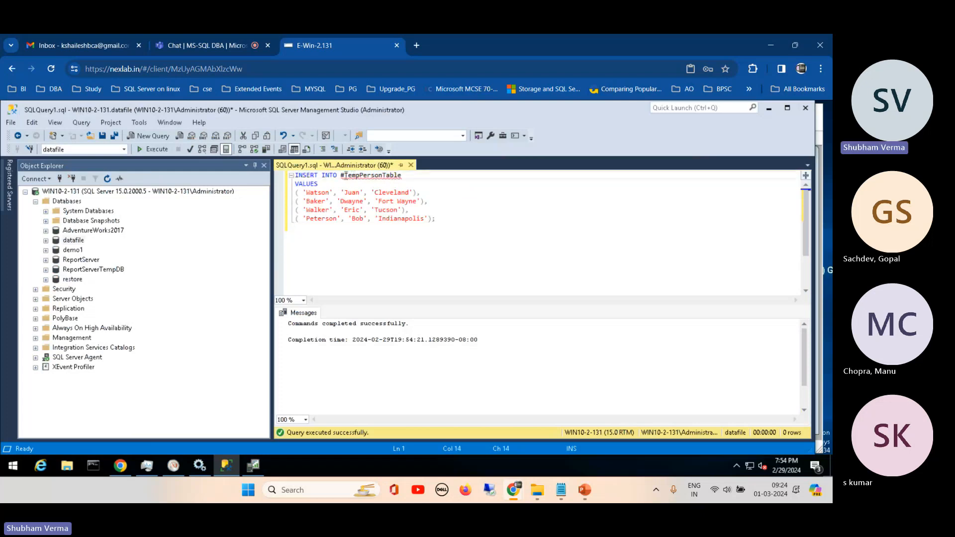
pyautogui.press('BackSpace')
pyautogui.click(449, 220)
pyautogui.click(161, 151)
pyautogui.click(160, 151)
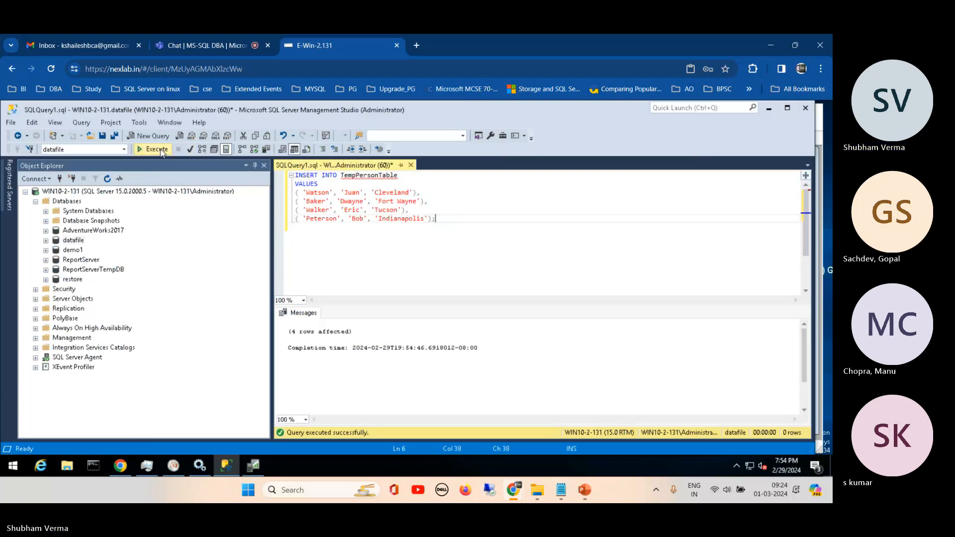
# - Switch to SQL Server Profiler, enlarge the event list and widen the DatabaseName and LoginName columns
pyautogui.click(253, 465)
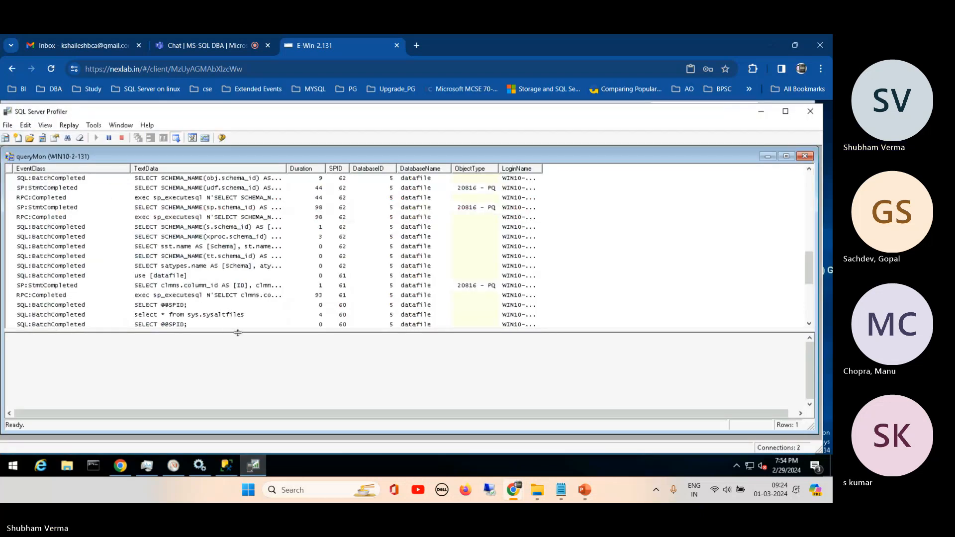
pyautogui.moveTo(239, 333); pyautogui.dragTo(239, 371)
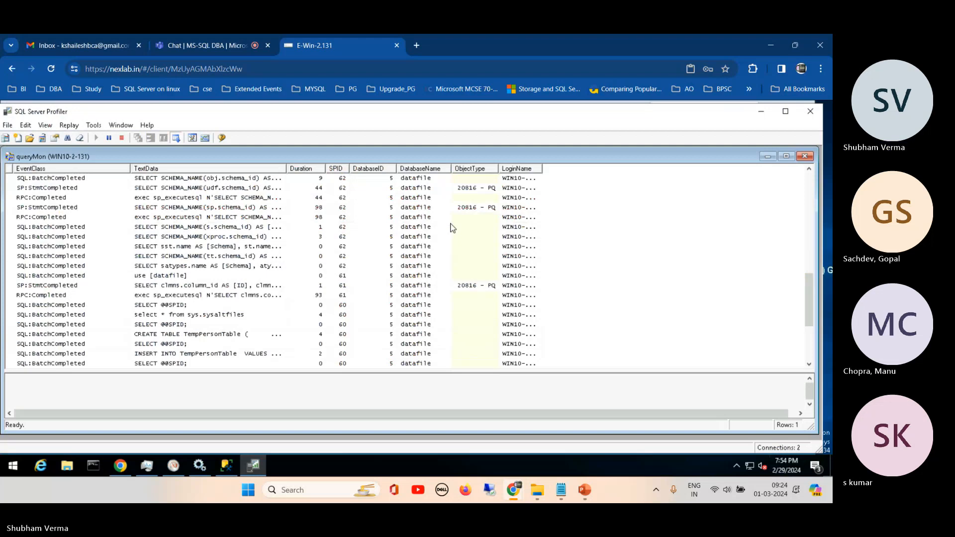
pyautogui.moveTo(451, 169); pyautogui.dragTo(490, 169)
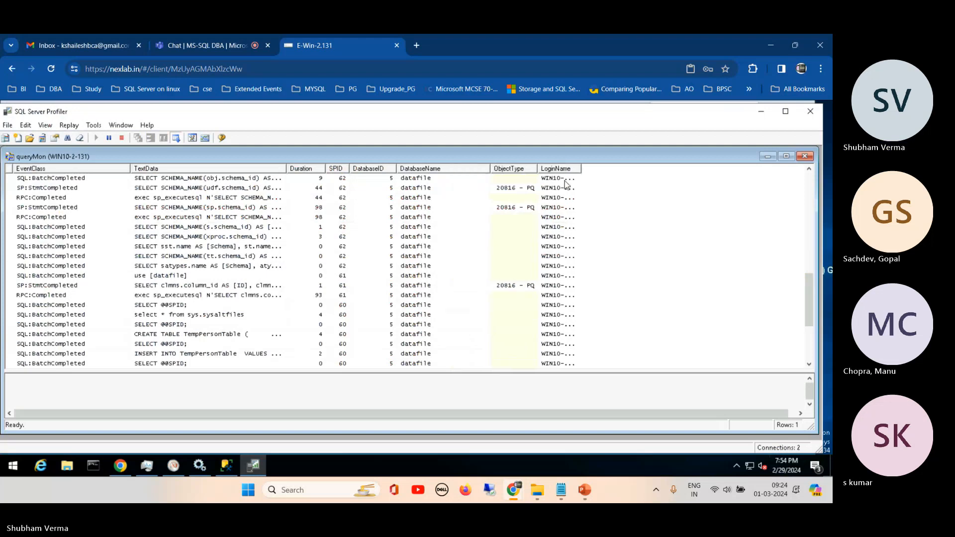
pyautogui.moveTo(583, 168); pyautogui.dragTo(640, 166)
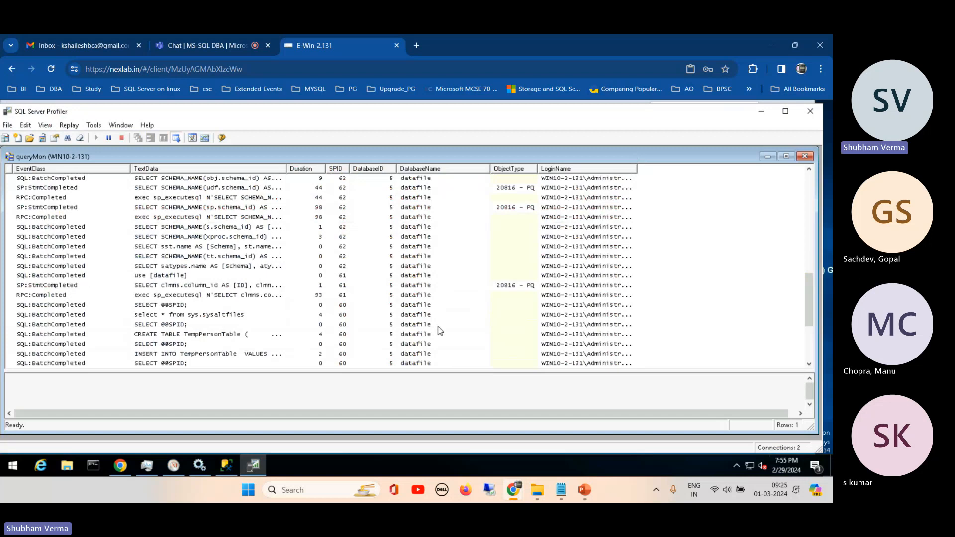
# - Switch to SQL Server Management Studio and view the datafile database's folders in Object Explorer, collapsing them again
pyautogui.click(227, 468)
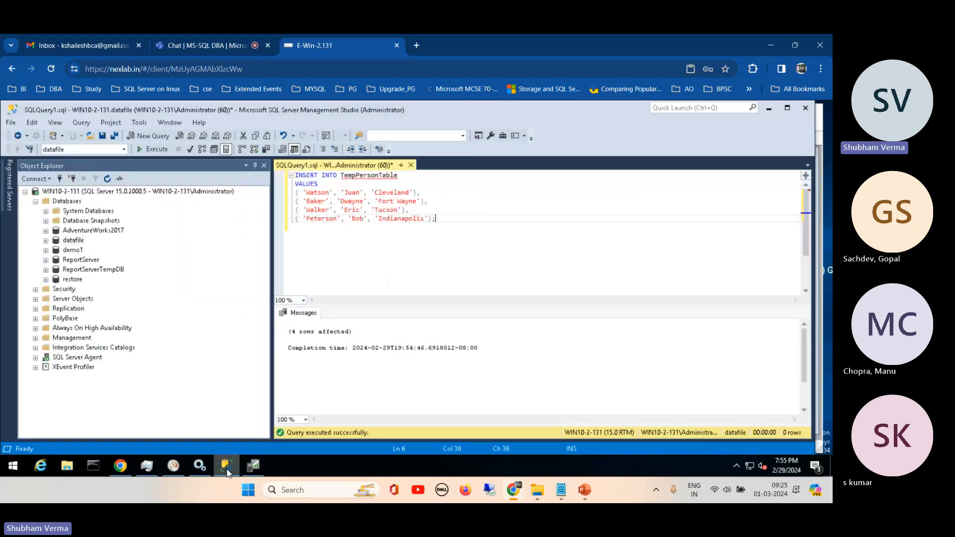
pyautogui.doubleClick(56, 242)
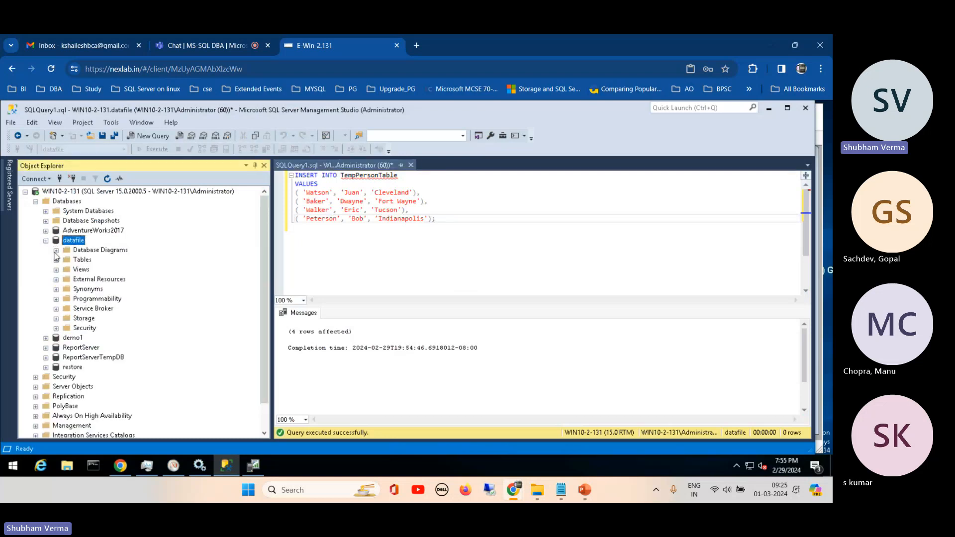
pyautogui.click(46, 240)
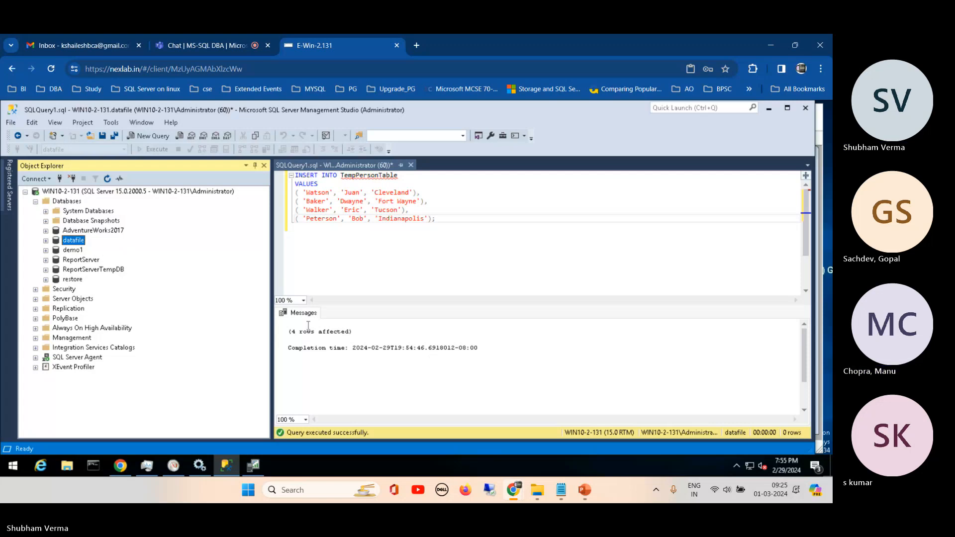
pyautogui.click(253, 466)
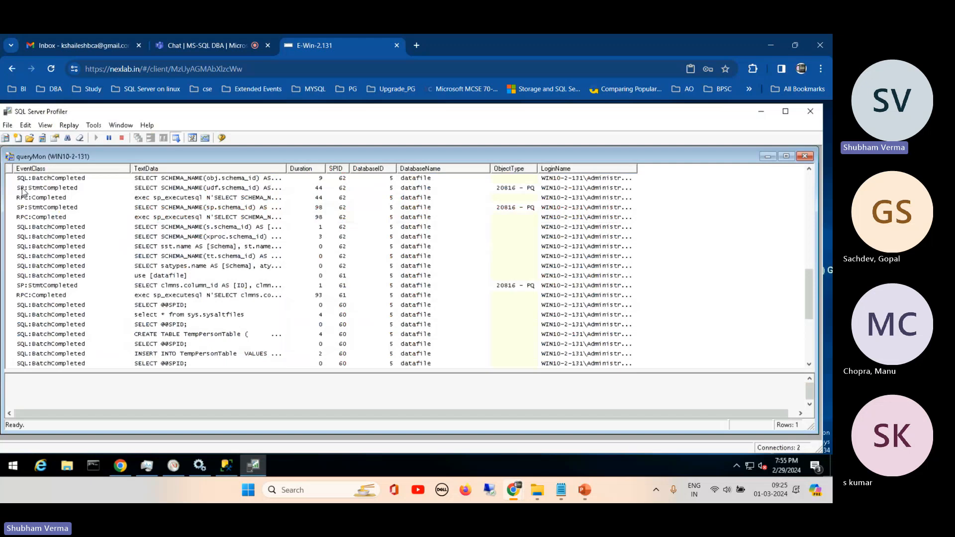
pyautogui.click(55, 197)
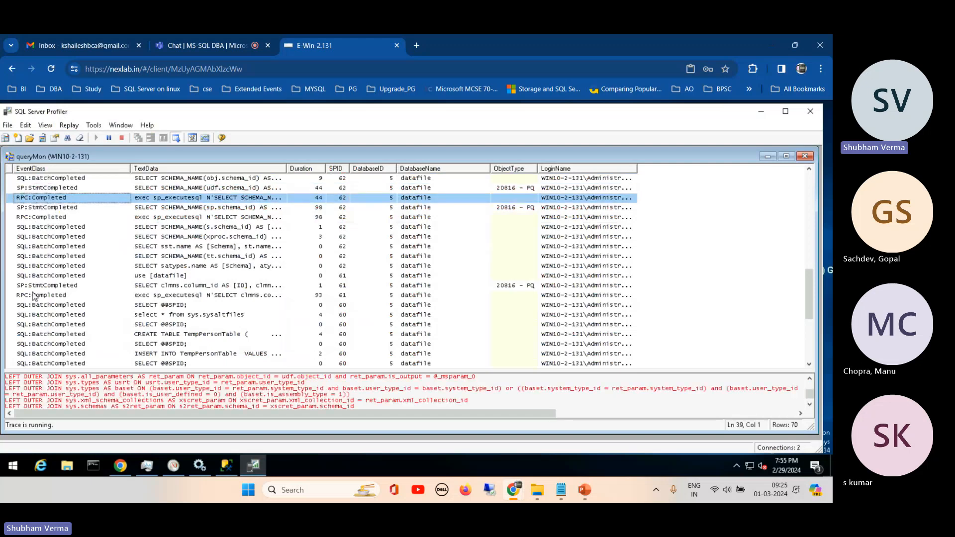
pyautogui.click(67, 305)
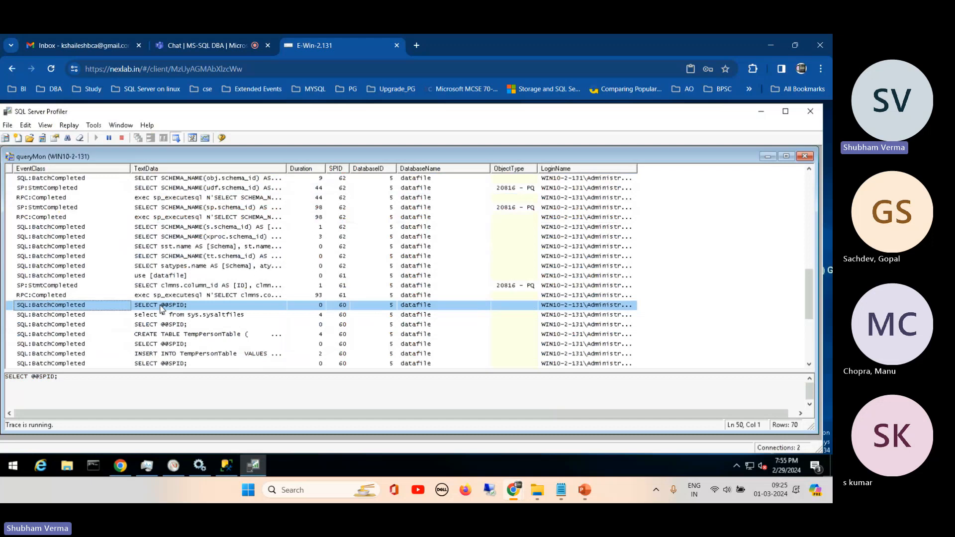
# - View the CREATE TABLE TempPersonTable event's statement and widen the TextData column to show more of each statement
pyautogui.click(167, 333)
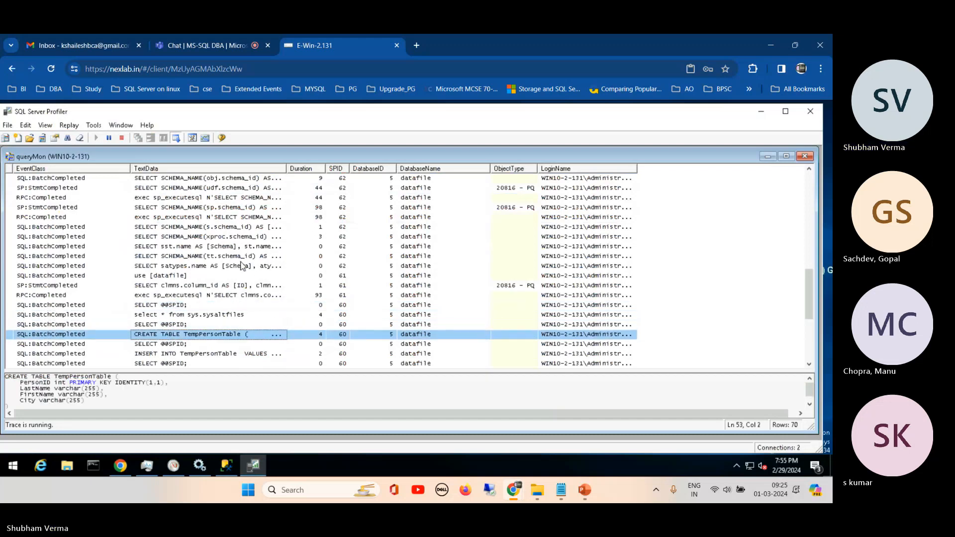
pyautogui.moveTo(287, 169); pyautogui.dragTo(463, 169)
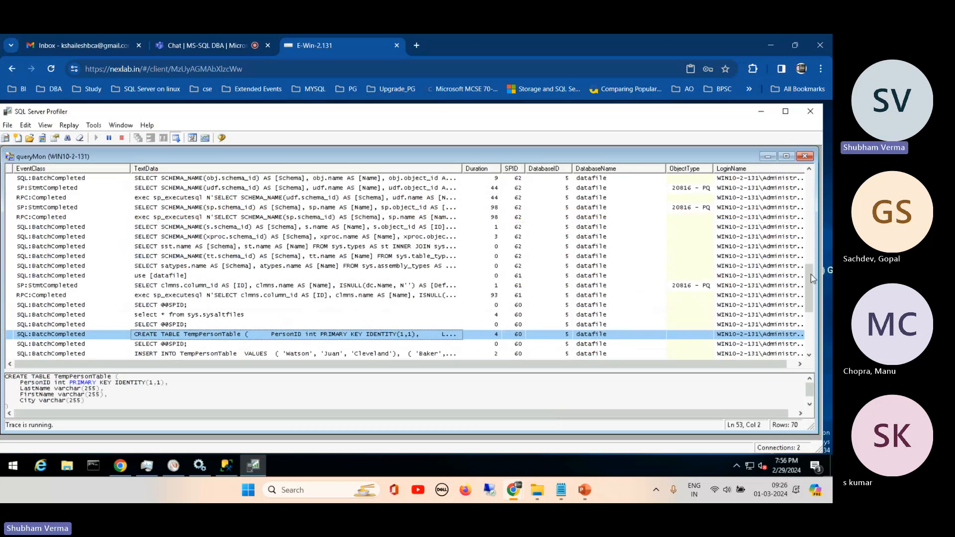
pyautogui.scroll(-5, 808, 309)
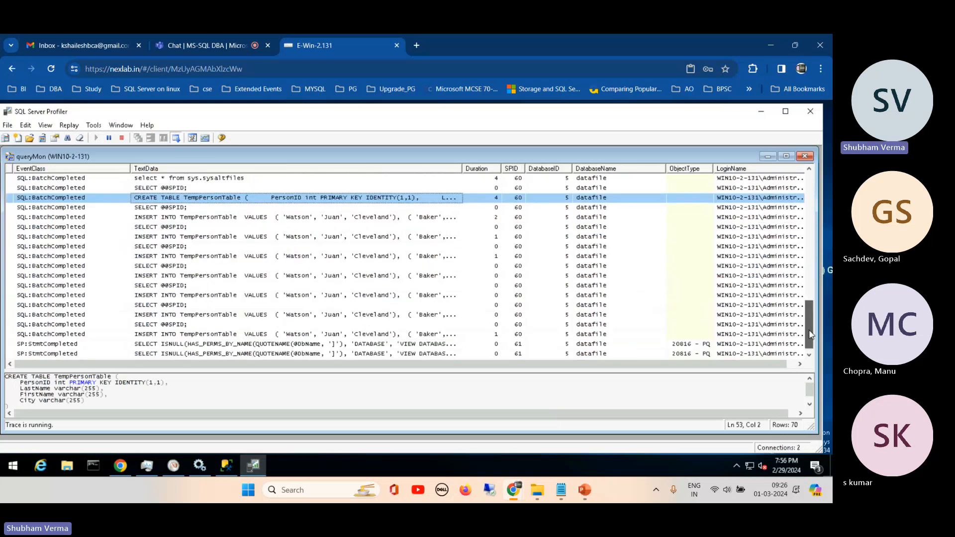
pyautogui.press('Down')
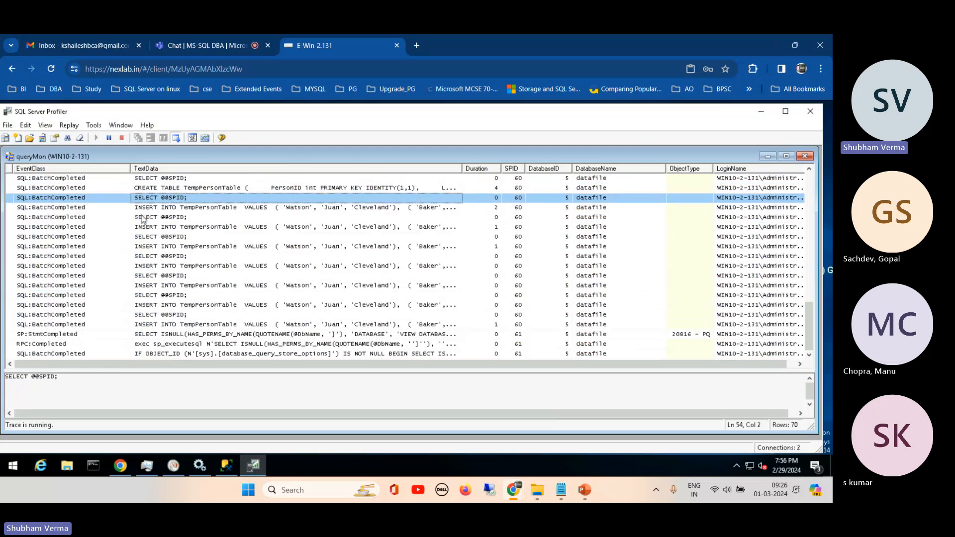
pyautogui.moveTo(143, 220); pyautogui.dragTo(168, 330)
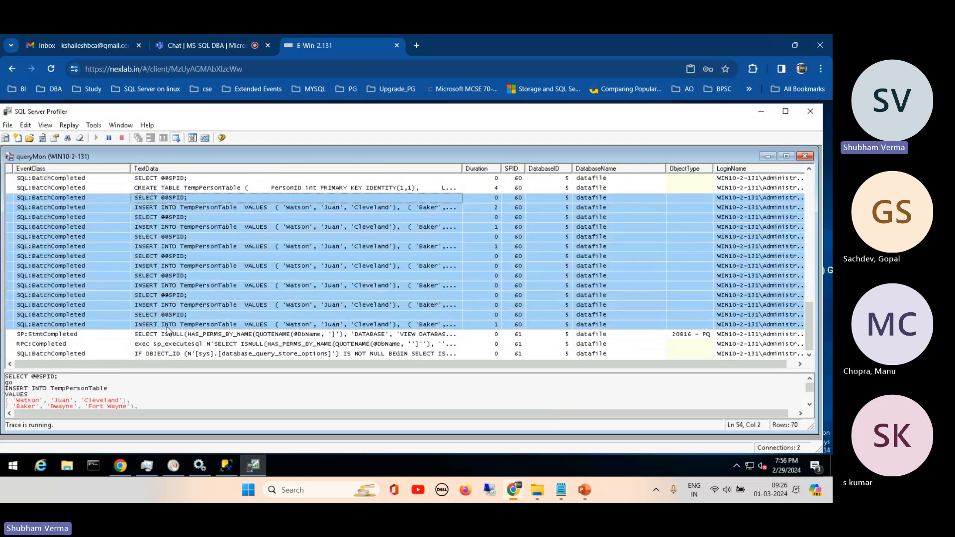
pyautogui.click(41, 337)
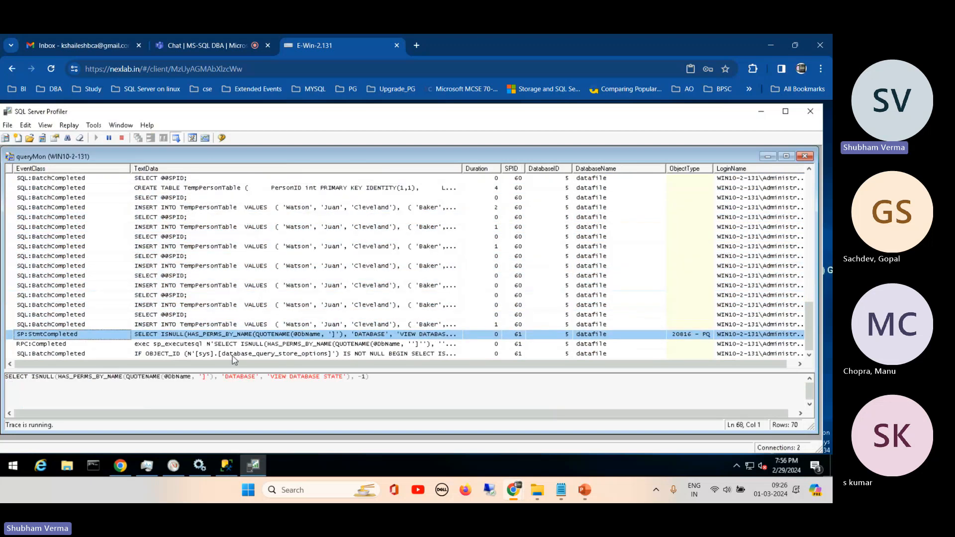
pyautogui.click(40, 238)
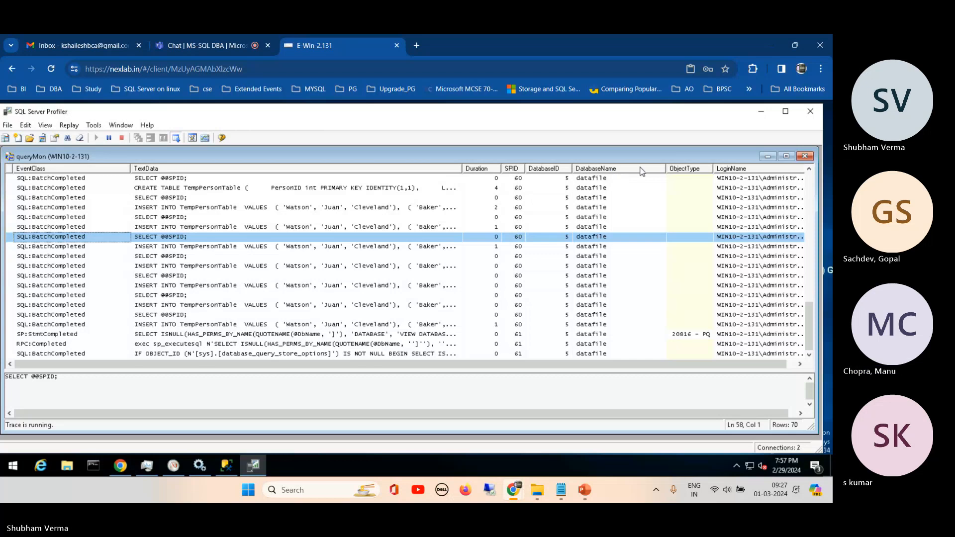
pyautogui.moveTo(665, 169); pyautogui.dragTo(630, 174)
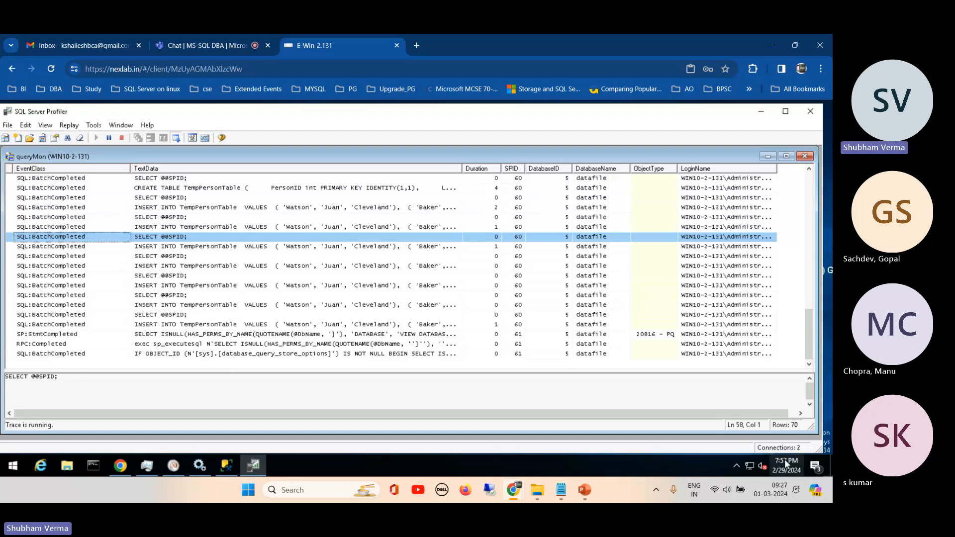
# - Switch to SQL Server Management Studio and change the last names in INSERT rows 1, 3 and 4 to 'asdas', 'acac' and 'cac'
pyautogui.moveTo(784, 459)
pyautogui.click(227, 465)
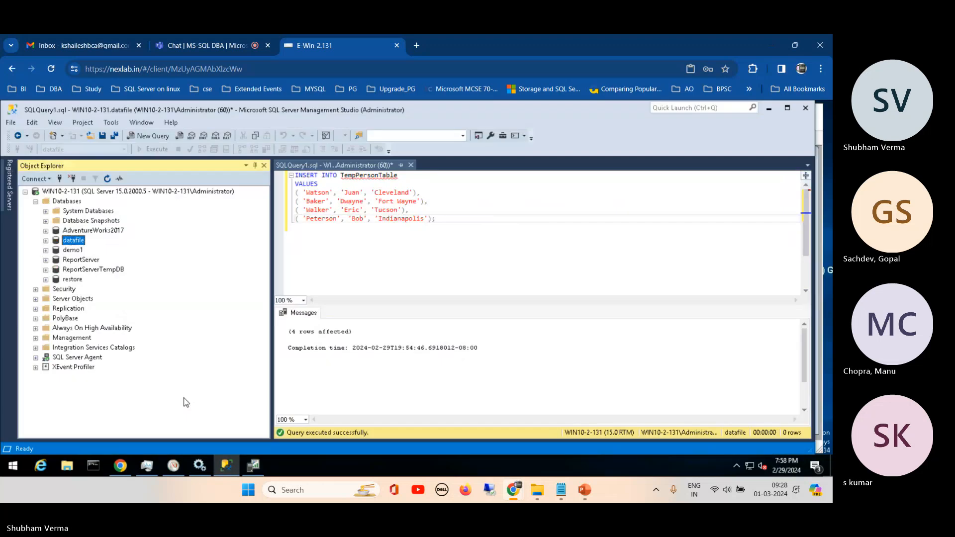
pyautogui.doubleClick(317, 195)
pyautogui.write('asdas')
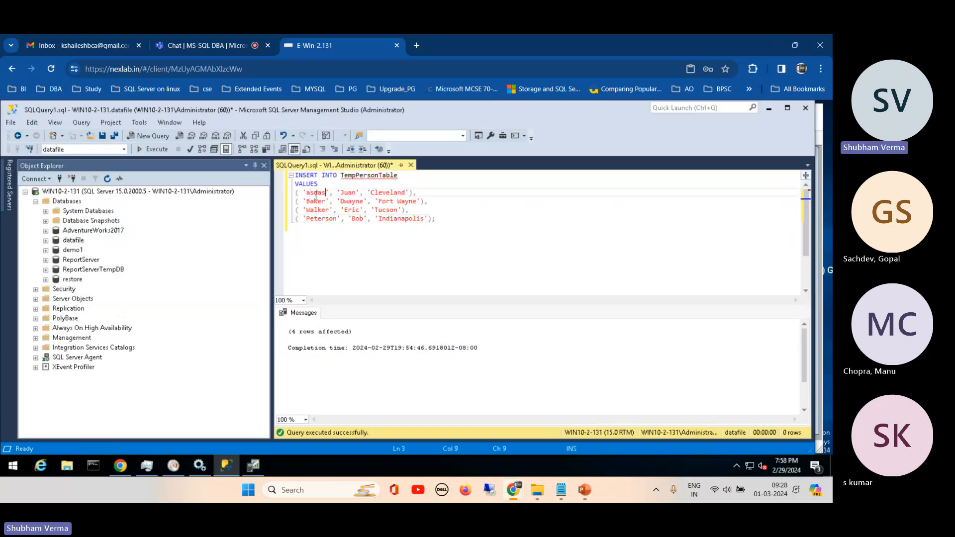
pyautogui.doubleClick(316, 210)
pyautogui.write('aca')
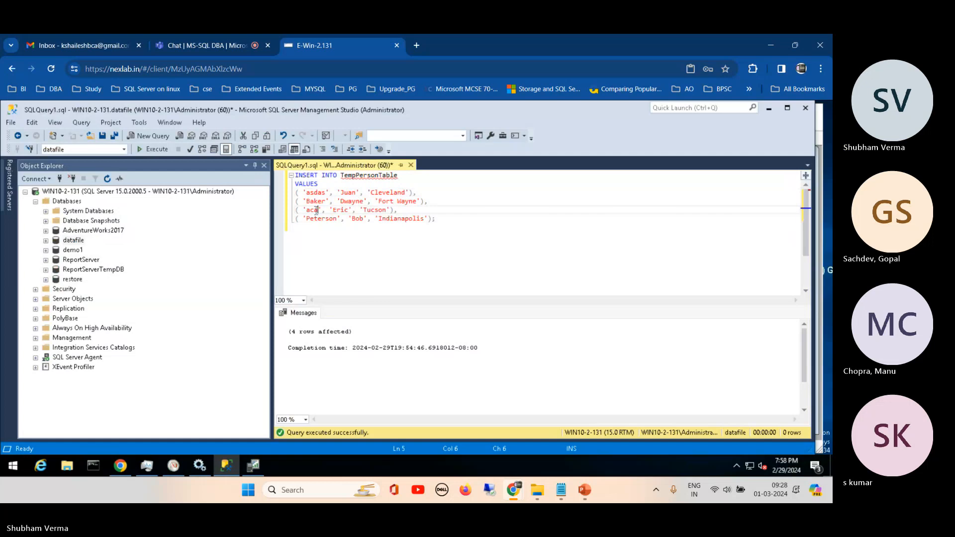
pyautogui.write('c')
pyautogui.doubleClick(321, 219)
pyautogui.write('cac')
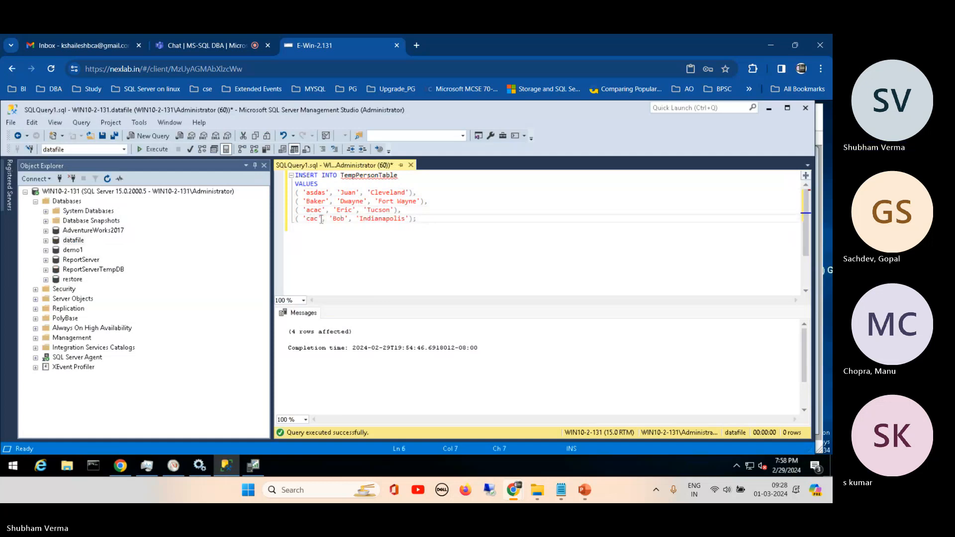
# - Change the first name in the second INSERT row to 'gfsg' and execute the statement
pyautogui.doubleClick(351, 201)
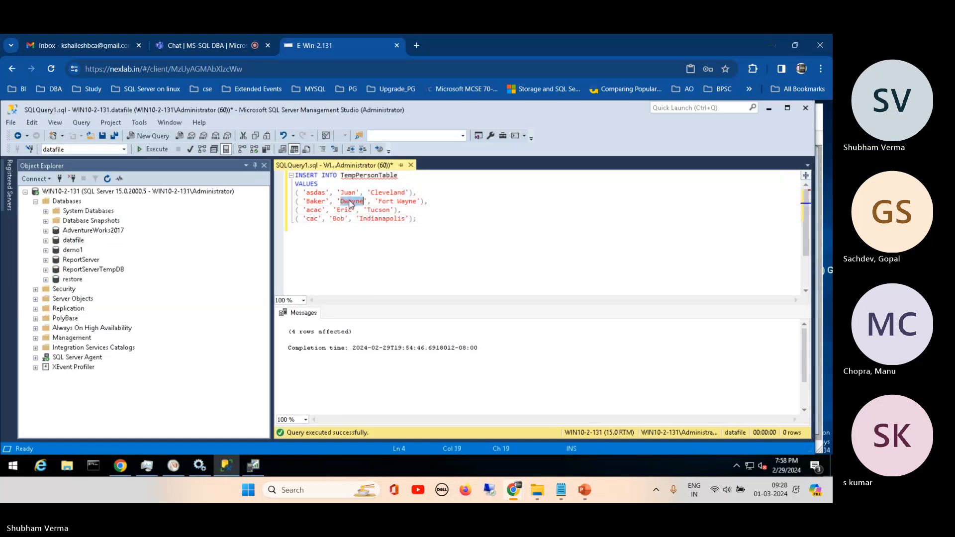
pyautogui.write('gfsg')
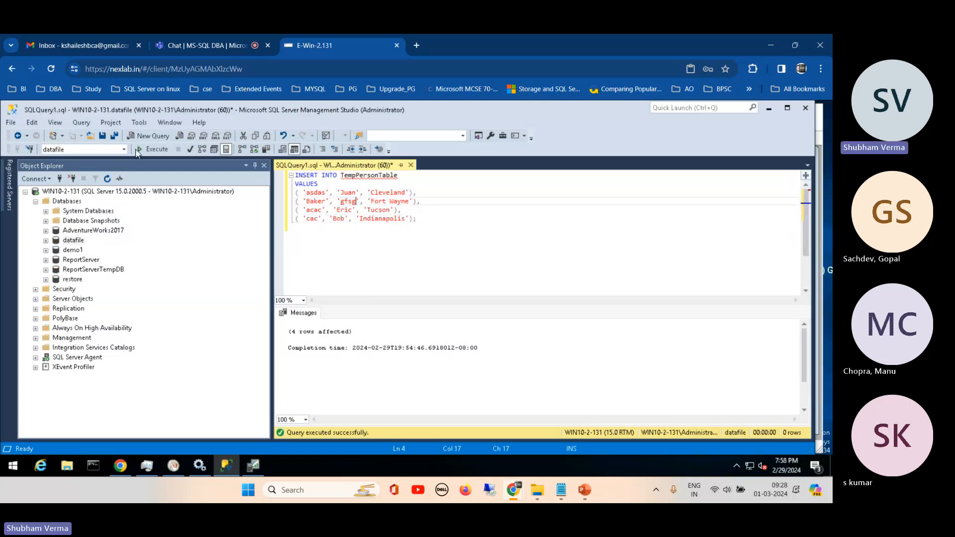
pyautogui.click(151, 149)
# - Below the INSERT statement, write a SELECT query returning all columns from TempPersonTable
pyautogui.click(349, 176)
pyautogui.doubleClick(349, 176)
pyautogui.click(317, 252)
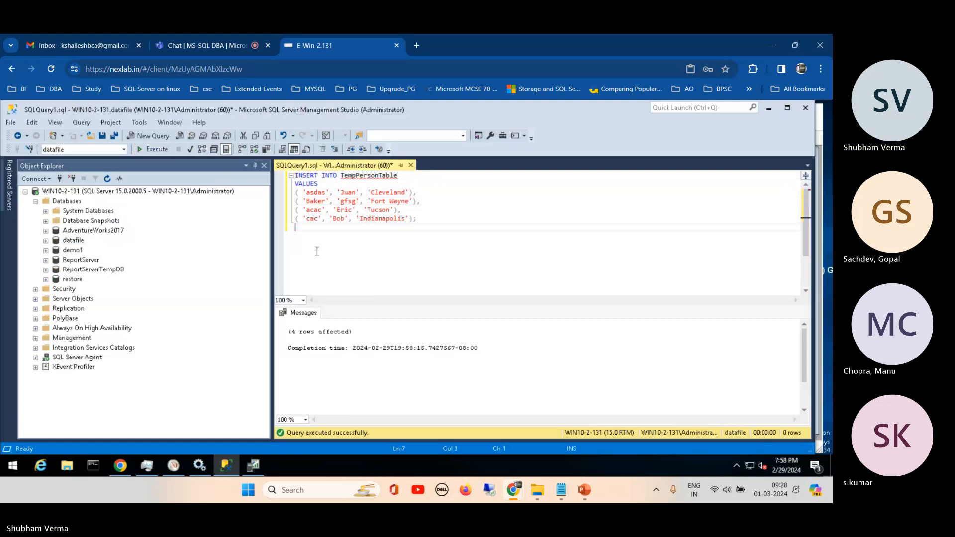
pyautogui.press('Return')
pyautogui.press('Return')
pyautogui.press('Return')
pyautogui.write('sedle')
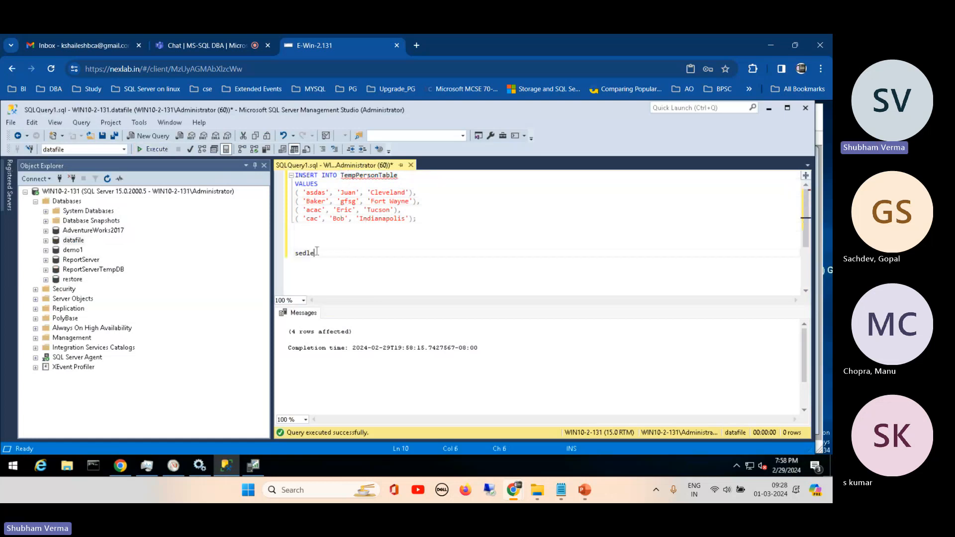
pyautogui.press('BackSpace')
pyautogui.press('BackSpace')
pyautogui.press('BackSpace')
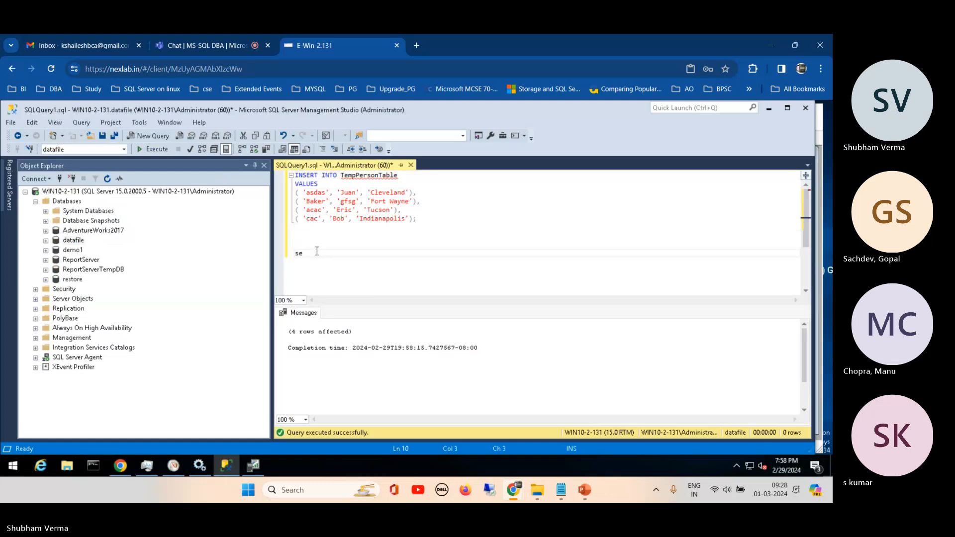
pyautogui.write('lect from')
pyautogui.click(317, 253)
pyautogui.write('*')
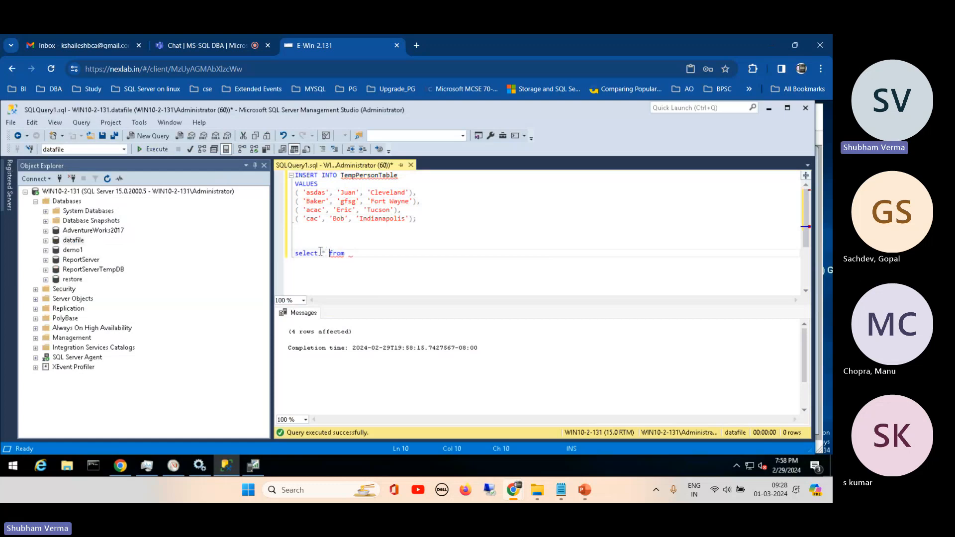
pyautogui.click(357, 257)
pyautogui.write('TempPersonTable')
# - Limit the SELECT query to the top 5 rows, end it with a semicolon and execute only that query
pyautogui.click(324, 254)
pyautogui.write('top 5')
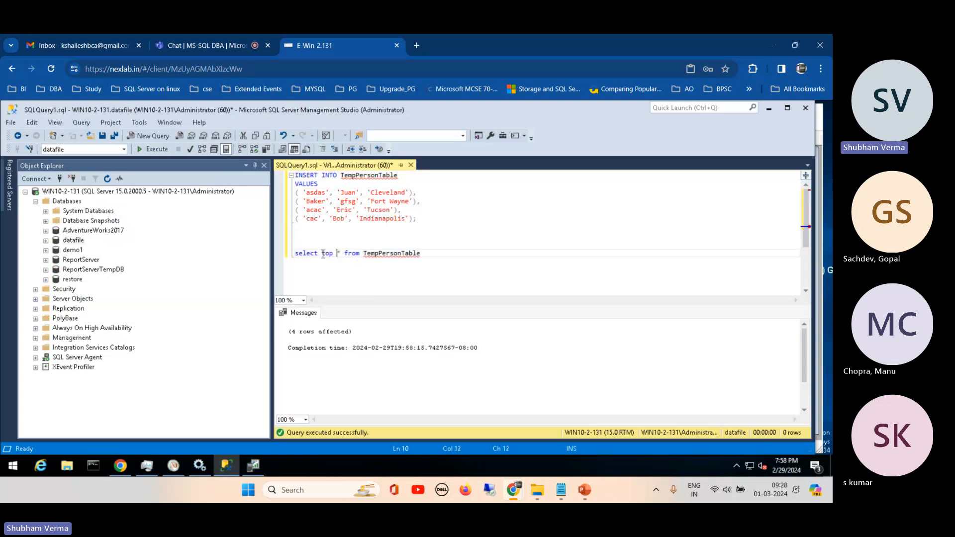
pyautogui.click(438, 255)
pyautogui.moveTo(439, 256); pyautogui.dragTo(293, 254)
pyautogui.click(154, 150)
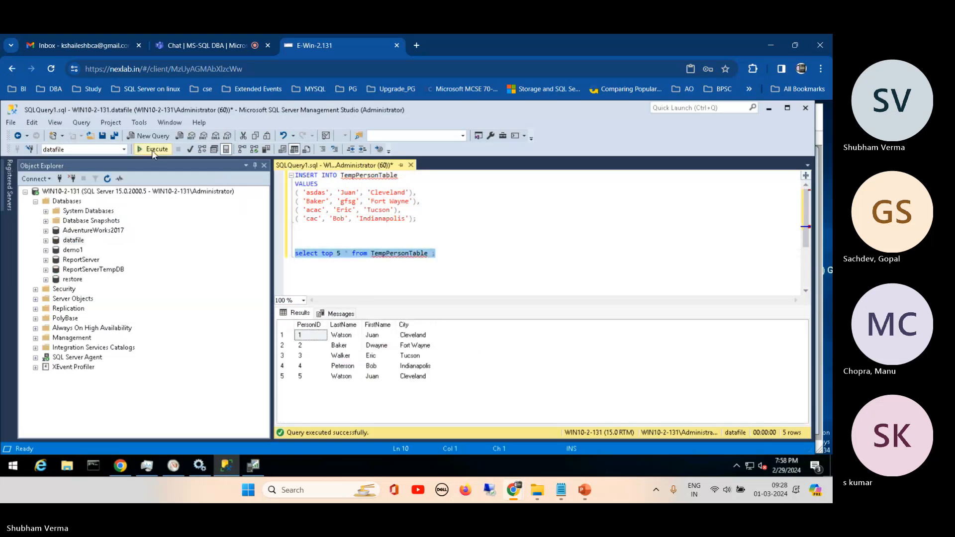
# - Add 'order by city desc' to the SELECT query and execute only that query
pyautogui.click(339, 254)
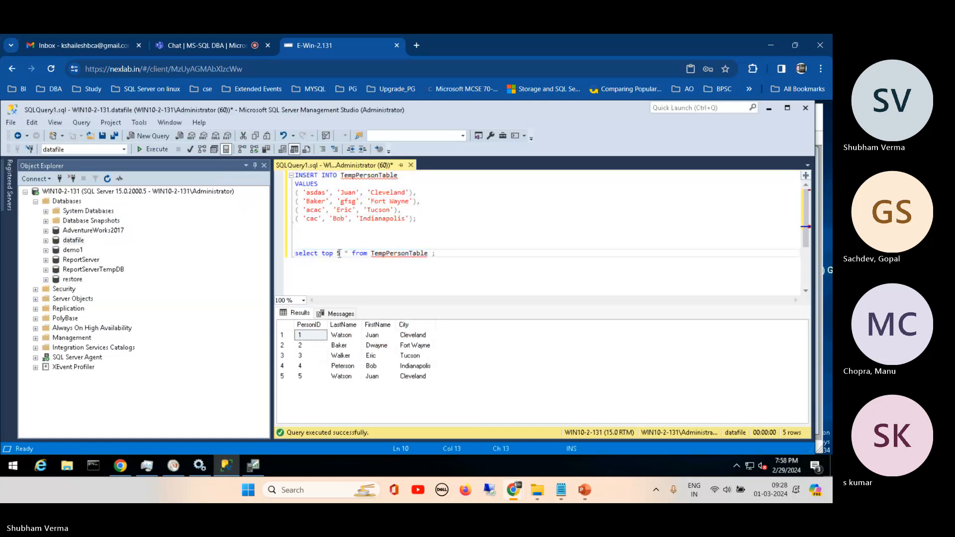
pyautogui.click(338, 254)
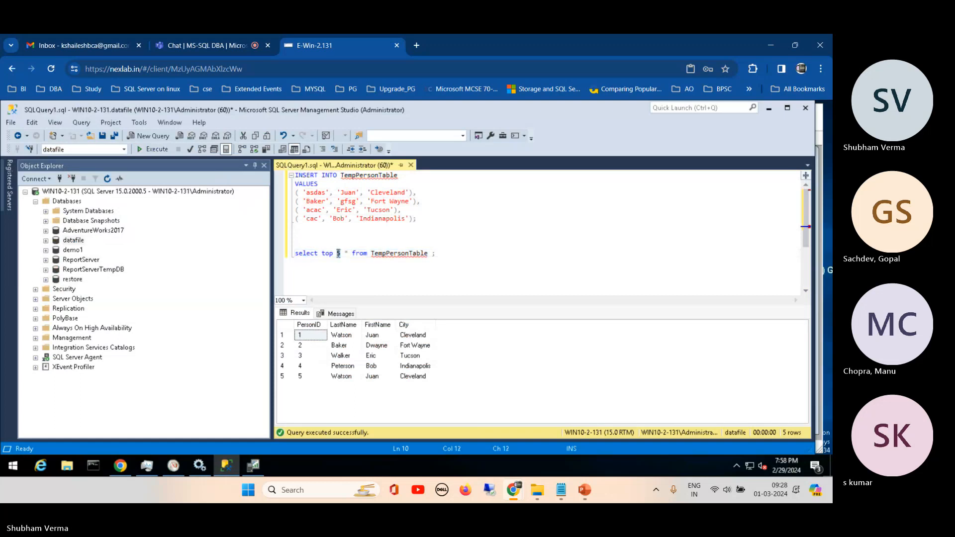
pyautogui.click(432, 254)
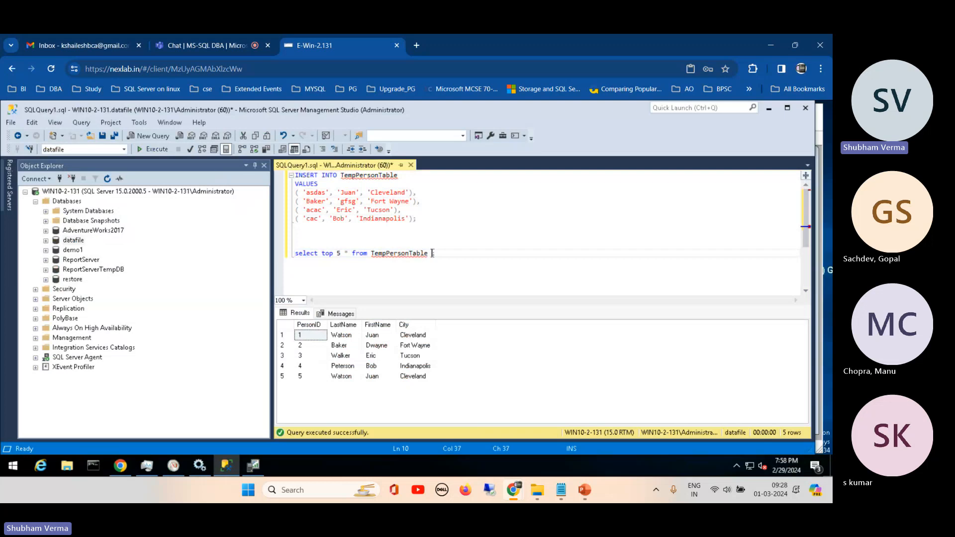
pyautogui.write('order by')
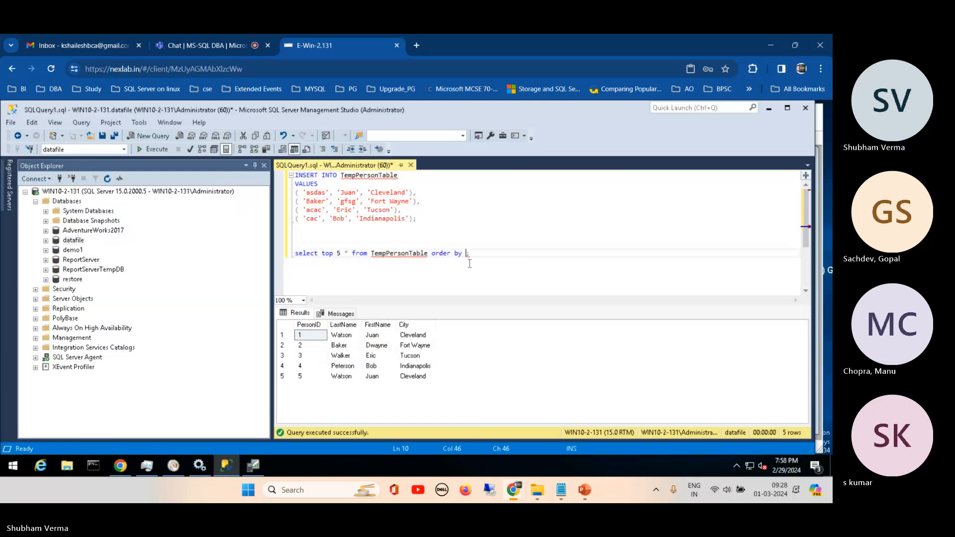
pyautogui.write('city ')
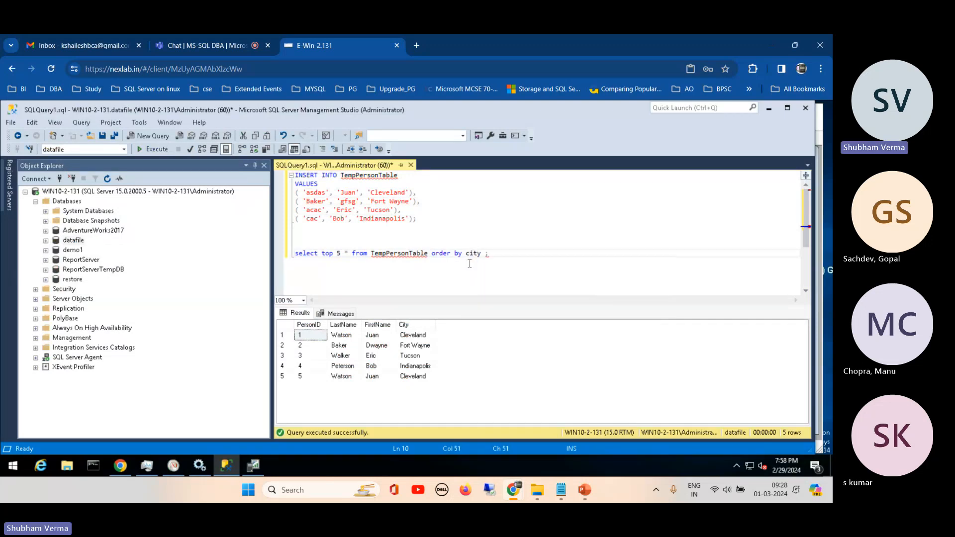
pyautogui.write('desc')
pyautogui.hotkey('shift', 'Home')
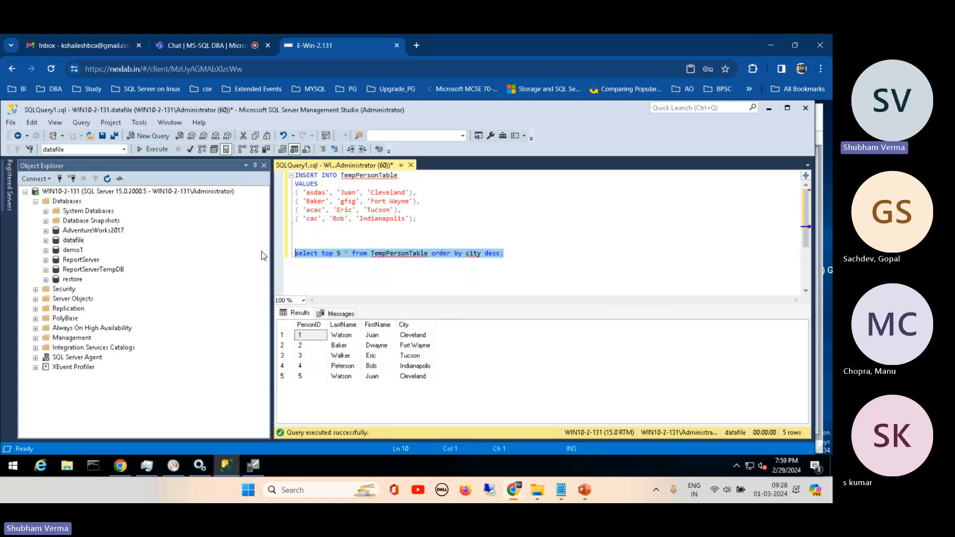
pyautogui.click(148, 149)
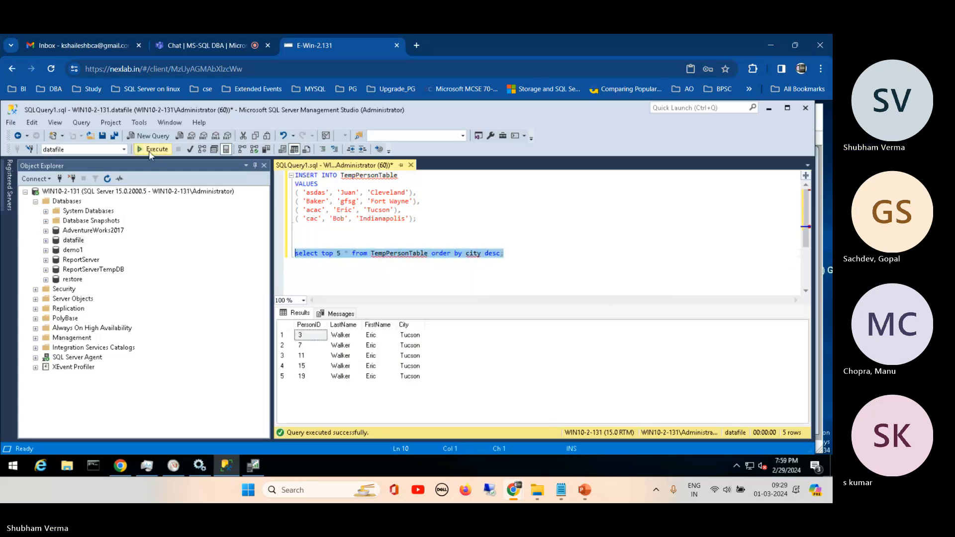
# - Raise the SELECT query's row limit to top 15 and execute only that query
pyautogui.click(409, 253)
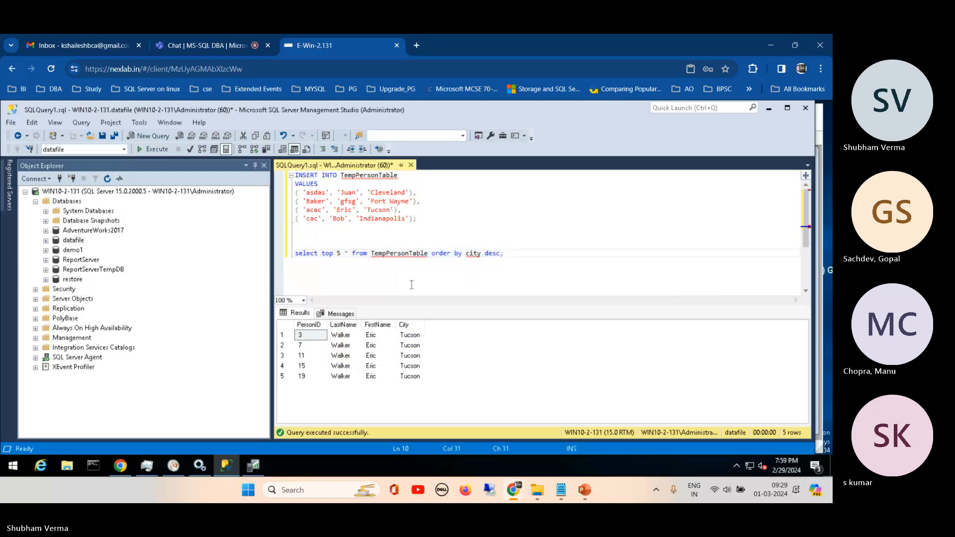
pyautogui.click(338, 254)
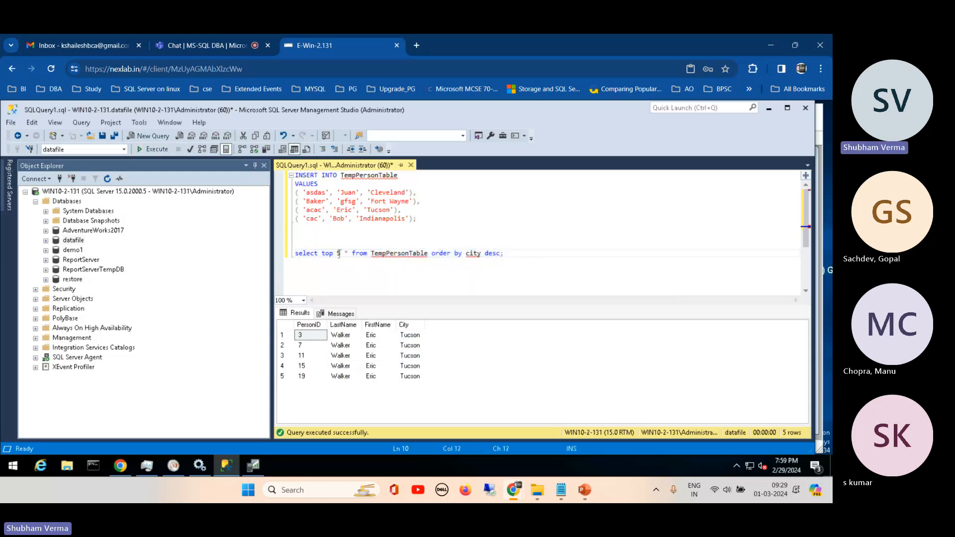
pyautogui.doubleClick(339, 253)
pyautogui.write('15')
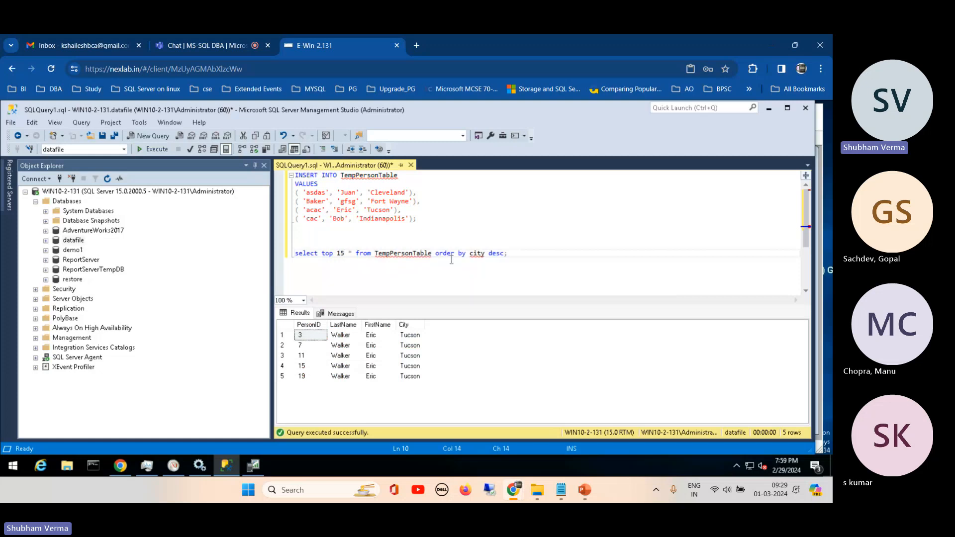
pyautogui.moveTo(525, 254); pyautogui.dragTo(281, 262)
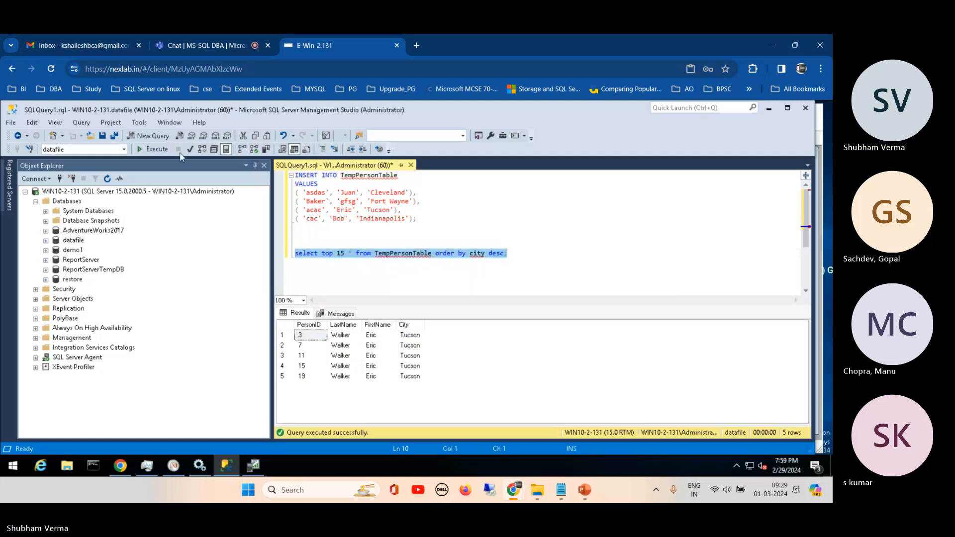
pyautogui.click(152, 149)
pyautogui.click(512, 263)
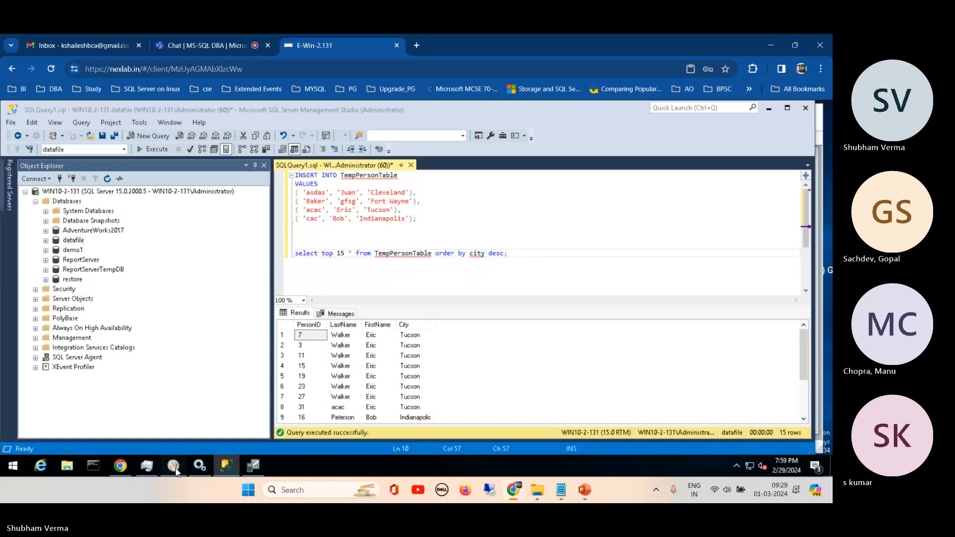
# - Switch to SQL Server Profiler and go to the last event of the queryMon trace
pyautogui.click(254, 467)
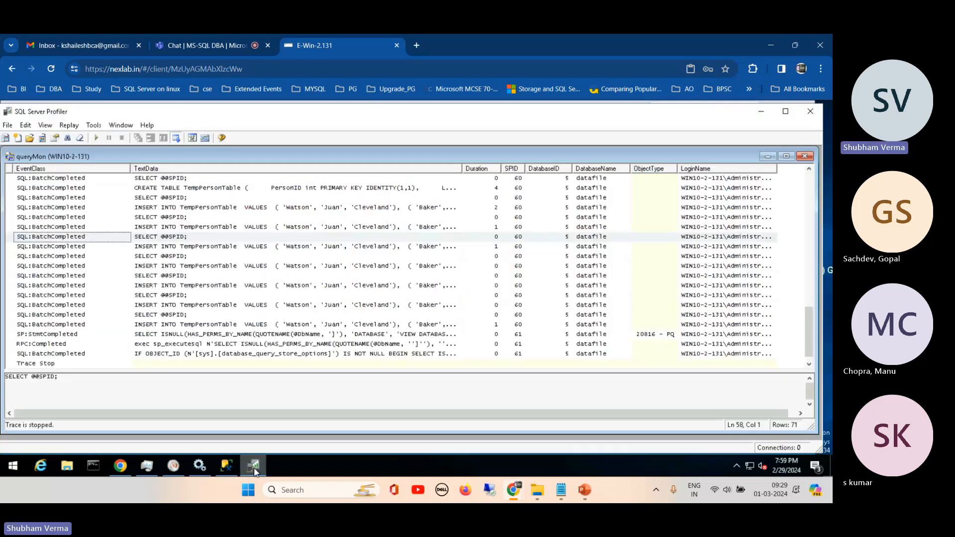
pyautogui.hotkey('ctrl', 'End')
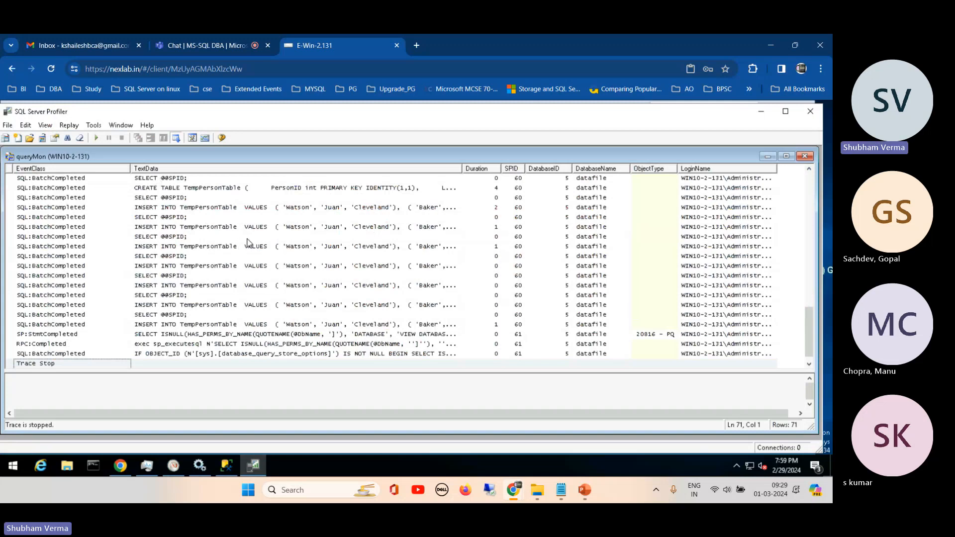
# - Launch Database Engine Tuning Advisor from Profiler and connect to WIN10-2-131 with Windows Authentication
pyautogui.click(95, 128)
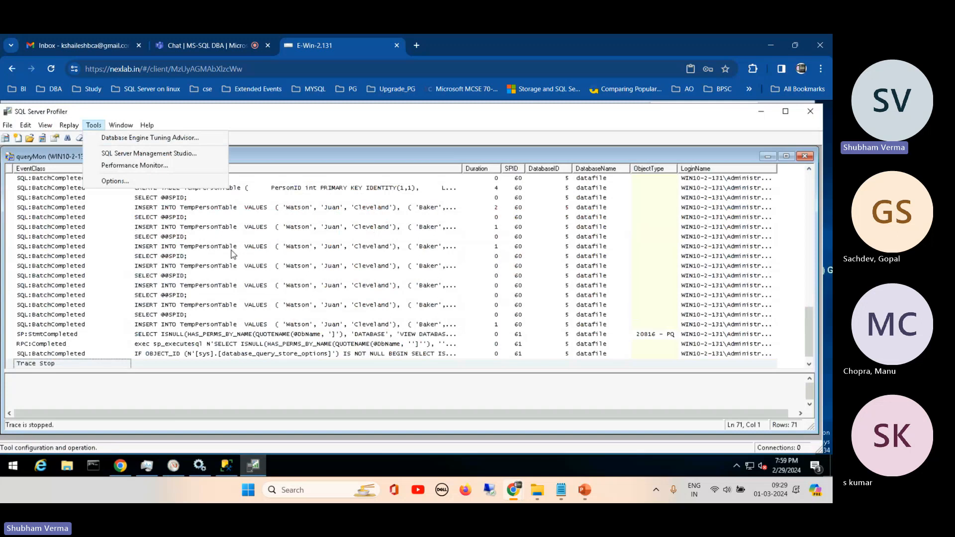
pyautogui.click(144, 139)
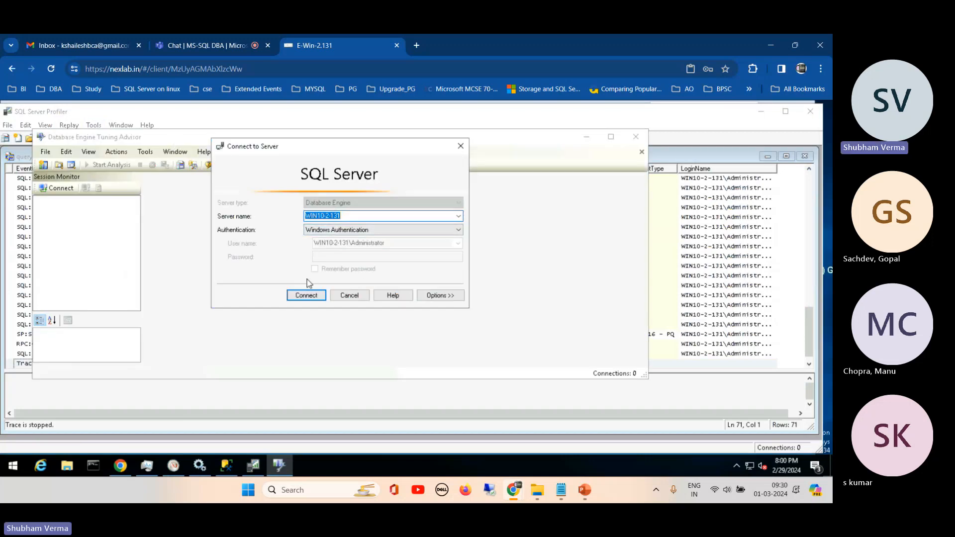
pyautogui.click(305, 295)
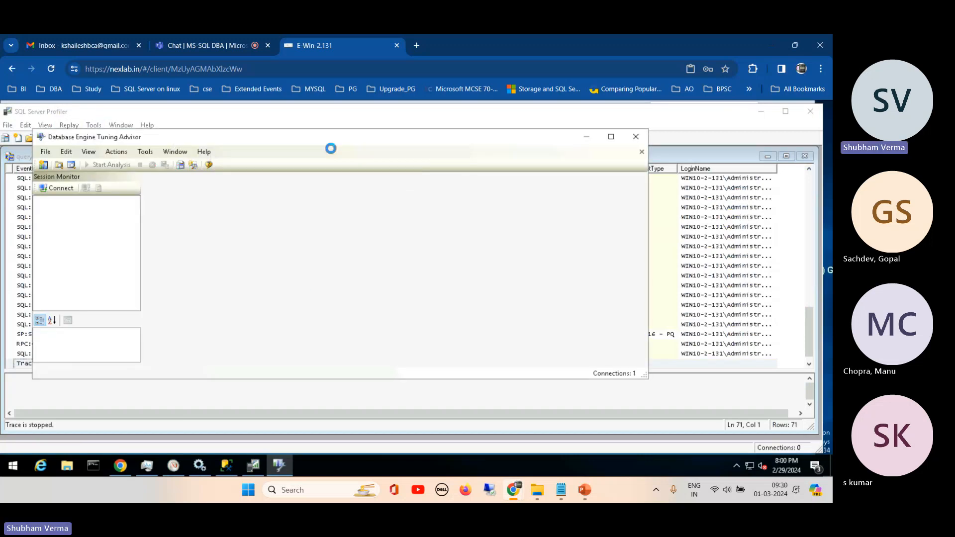
pyautogui.moveTo(321, 140); pyautogui.dragTo(387, 144)
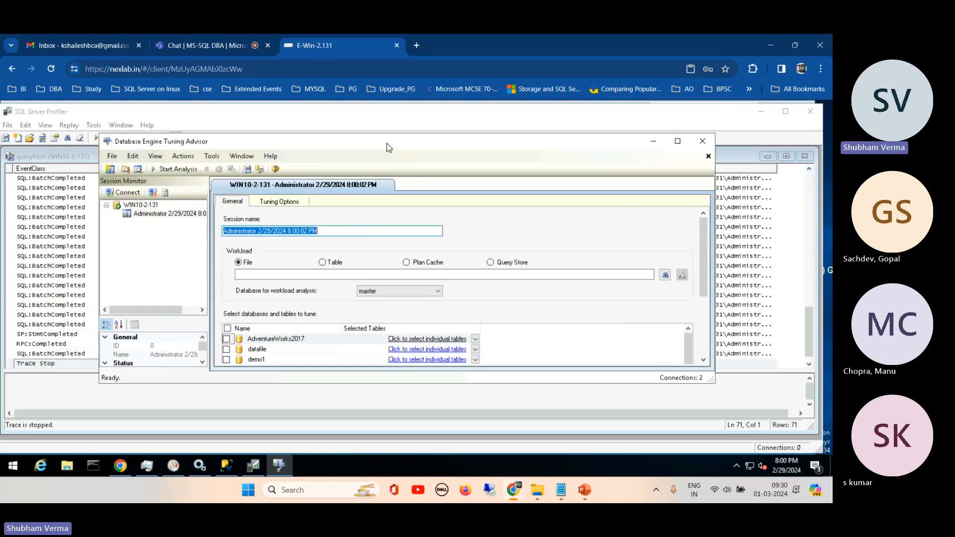
pyautogui.click(325, 262)
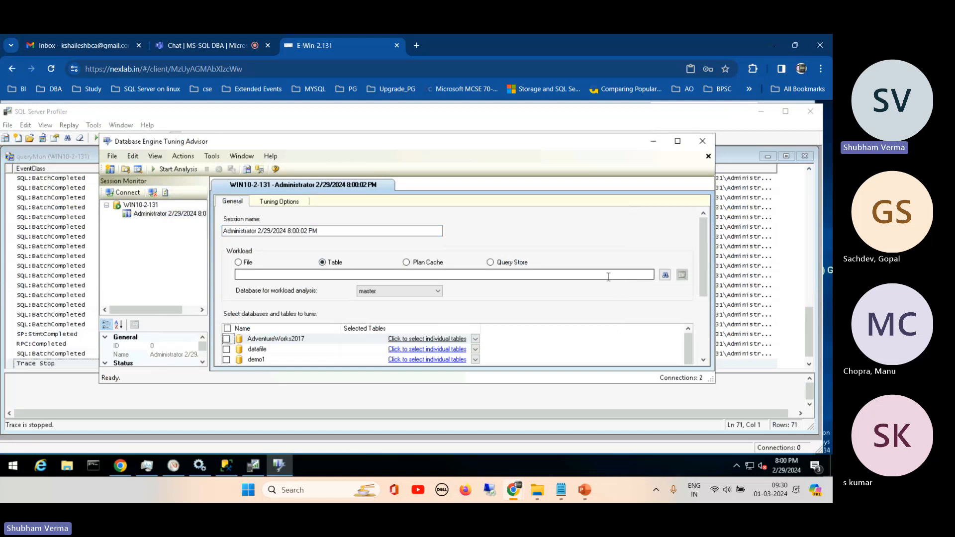
pyautogui.click(438, 292)
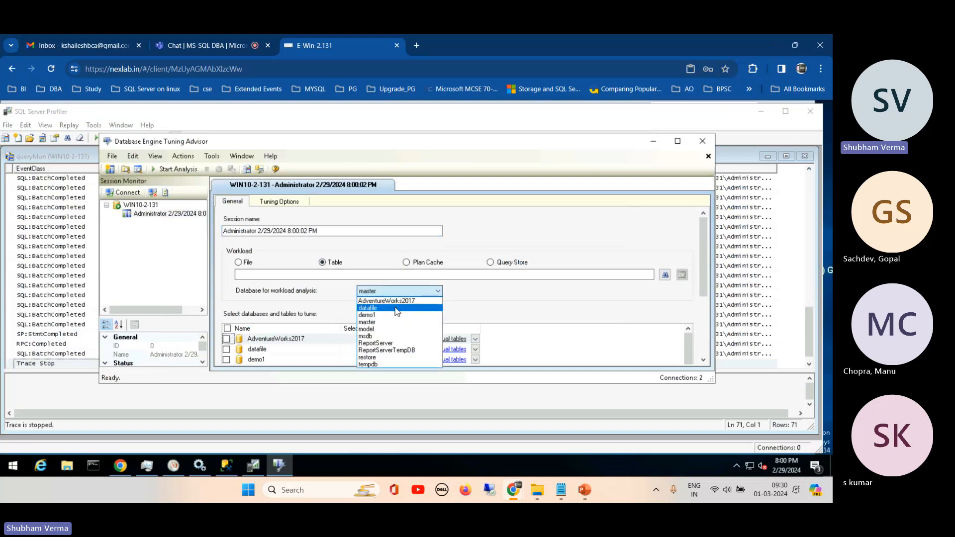
pyautogui.click(357, 238)
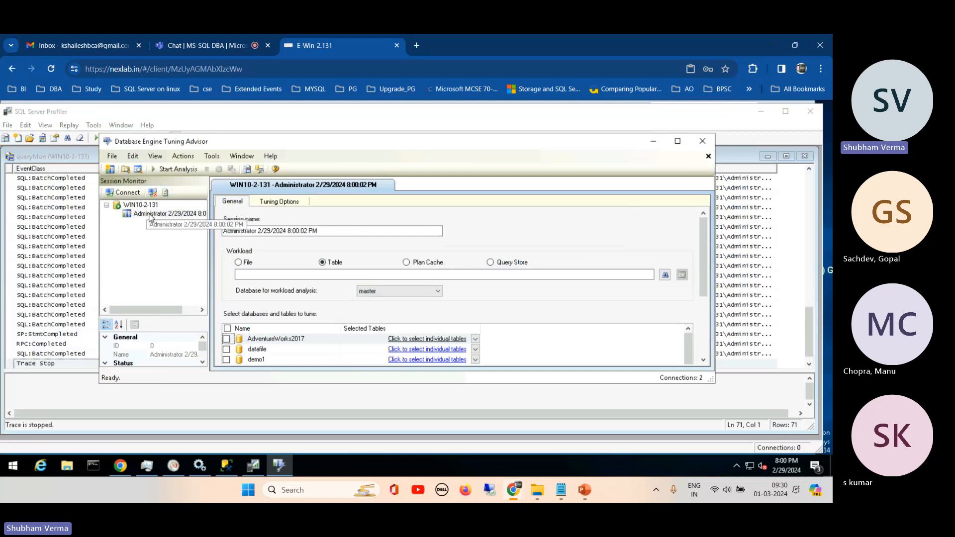
# - Disconnect the current server and connect the Tuning Advisor to the WIN10-2-131\DR_DEMO instance with Windows Authentication
pyautogui.click(153, 193)
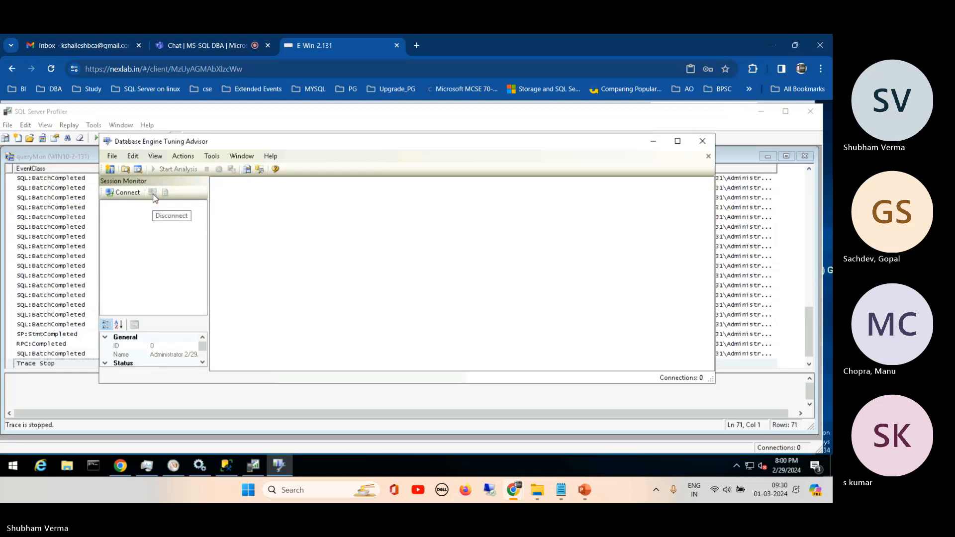
pyautogui.click(124, 193)
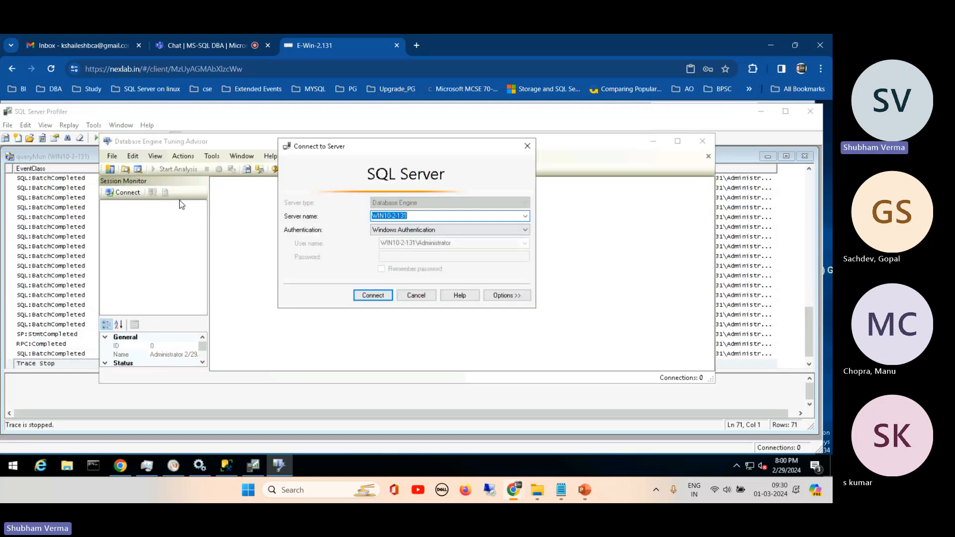
pyautogui.click(525, 216)
pyautogui.click(435, 233)
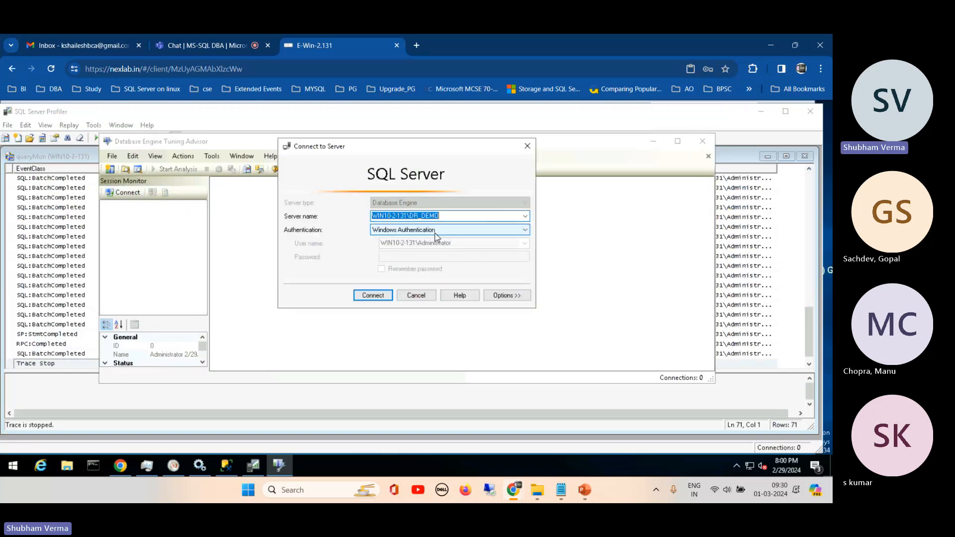
pyautogui.click(373, 296)
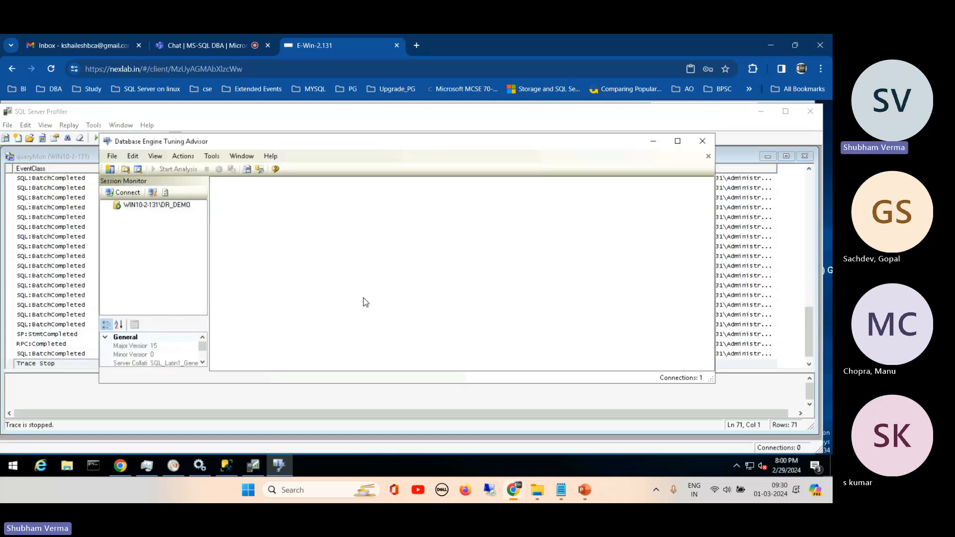
# - Widen the Session Monitor and create a new tuning session on WIN10-2-131\DR_DEMO
pyautogui.click(162, 208)
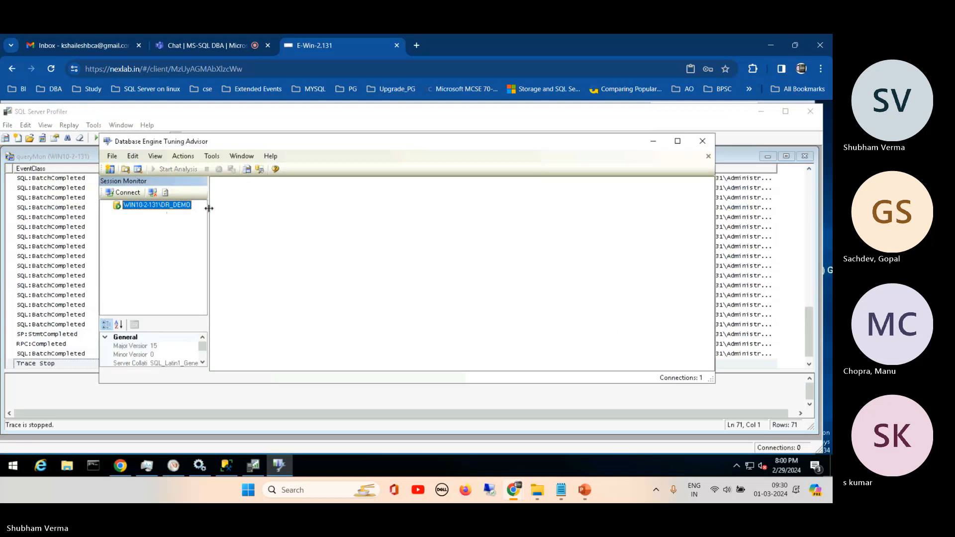
pyautogui.moveTo(207, 213); pyautogui.dragTo(239, 210)
pyautogui.rightClick(159, 206)
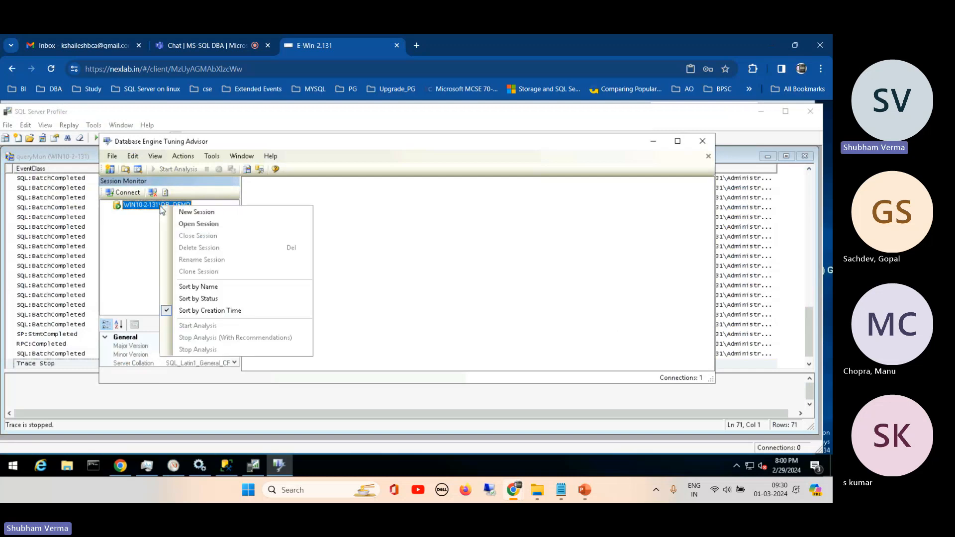
pyautogui.click(186, 213)
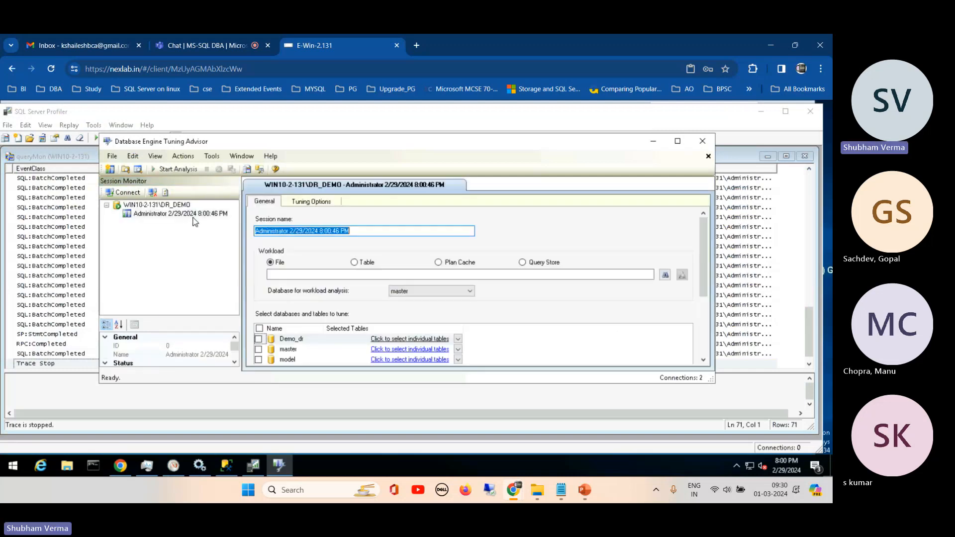
# - Set the session's workload source to Table and its database for workload analysis to Demo_dr
pyautogui.click(354, 264)
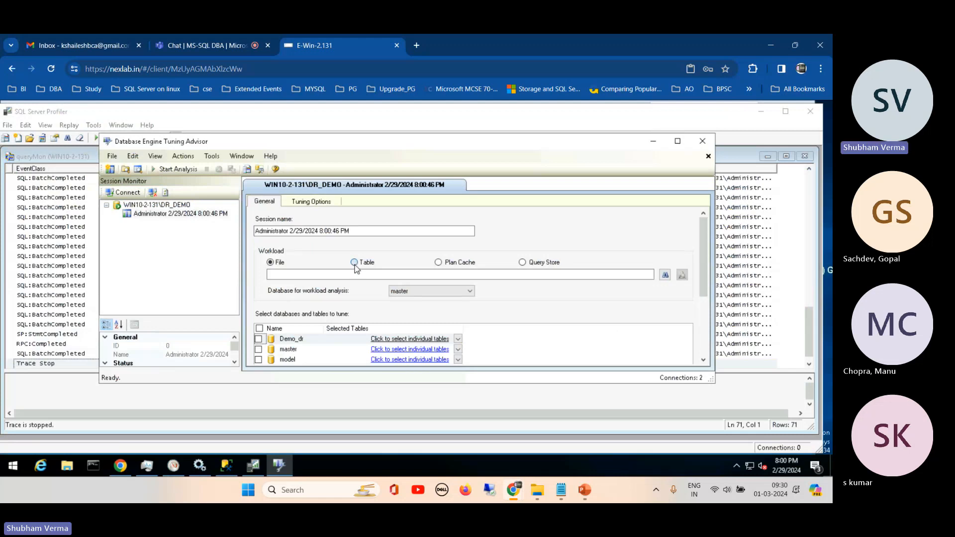
pyautogui.click(469, 291)
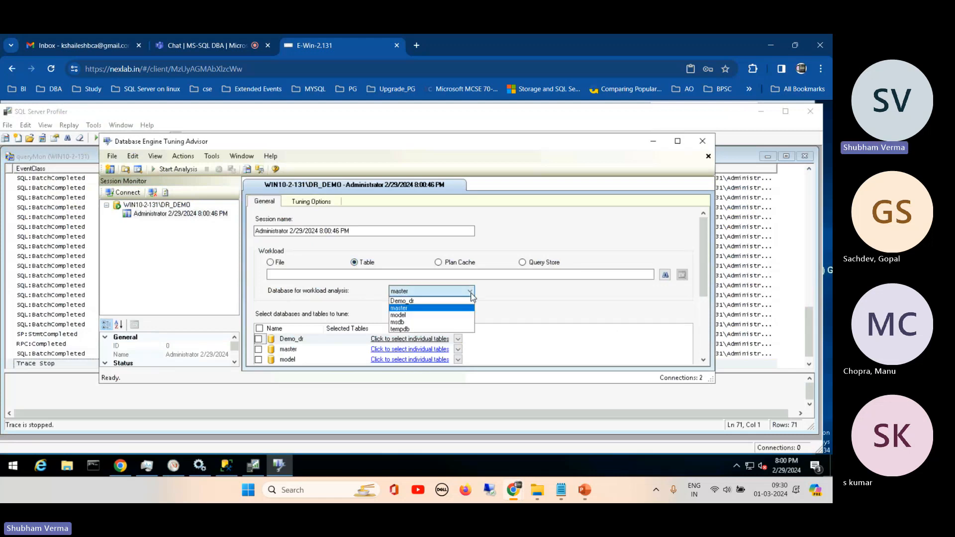
pyautogui.click(421, 302)
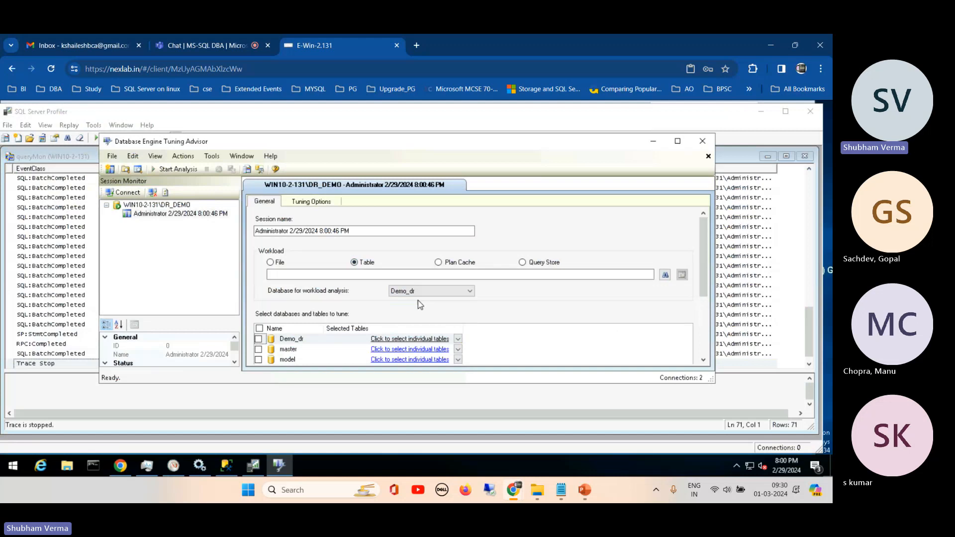
# - Browse for the workload table and set the source database to Demo_dr
pyautogui.click(651, 275)
pyautogui.click(665, 275)
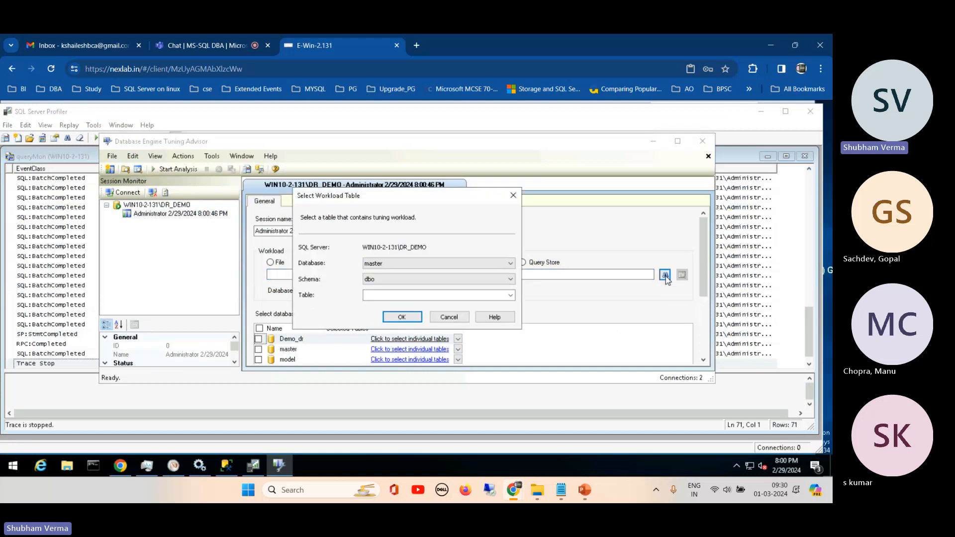
pyautogui.click(511, 295)
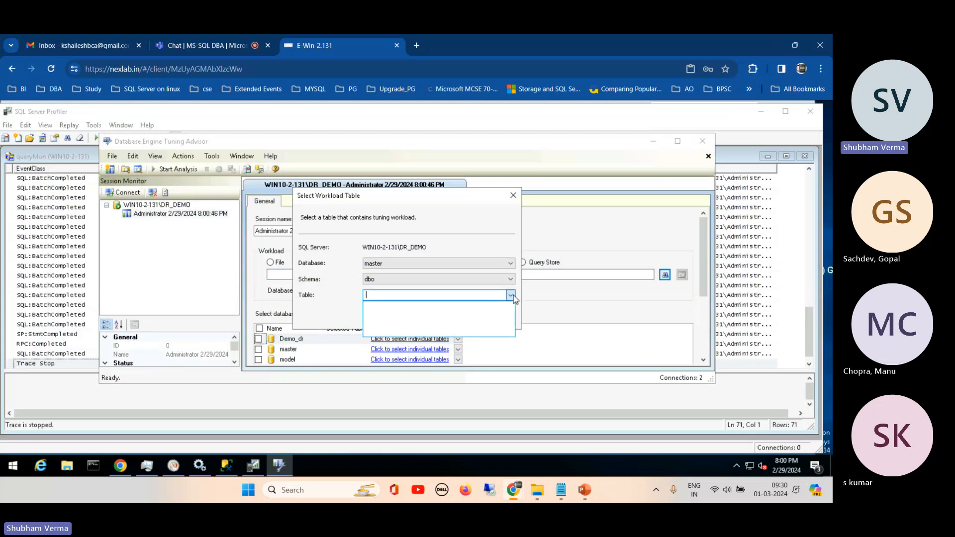
pyautogui.click(511, 295)
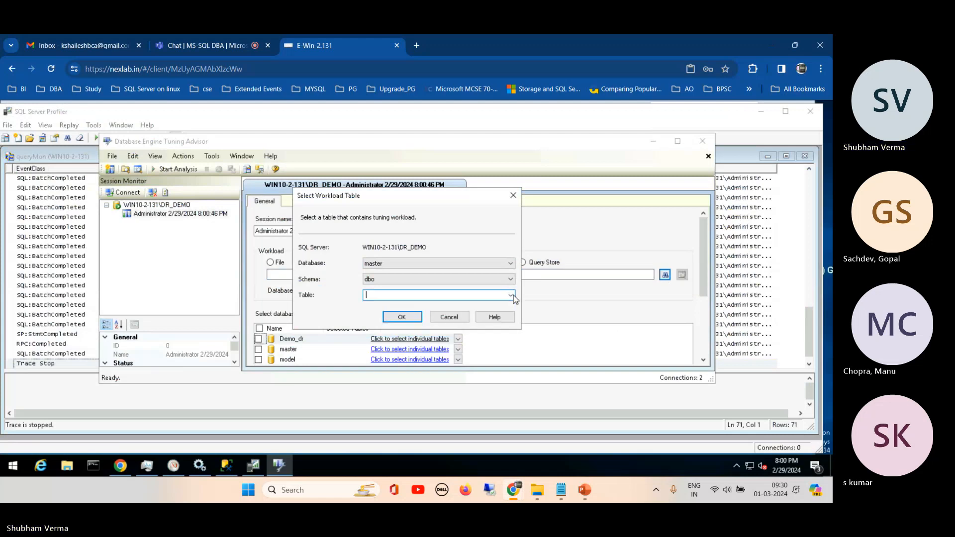
pyautogui.click(511, 263)
pyautogui.click(408, 273)
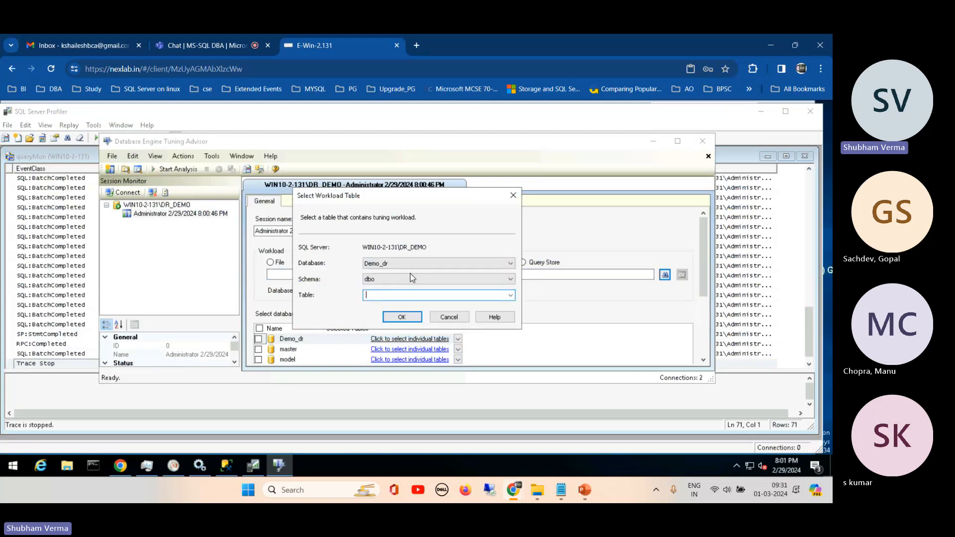
# - Try to choose a workload table from the dbo schema of Demo_dr
pyautogui.click(511, 295)
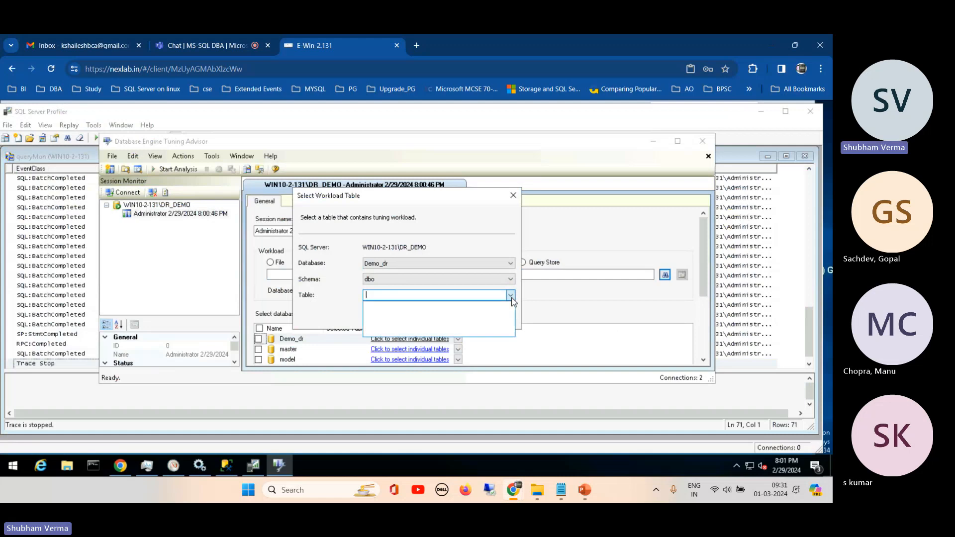
pyautogui.click(512, 297)
pyautogui.click(512, 296)
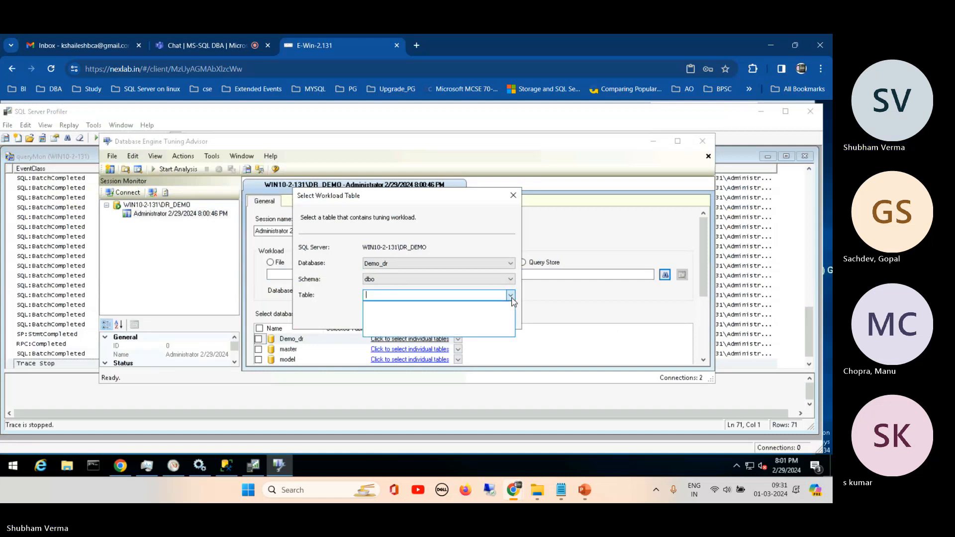
pyautogui.click(511, 296)
pyautogui.click(511, 296)
pyautogui.click(511, 295)
pyautogui.click(511, 295)
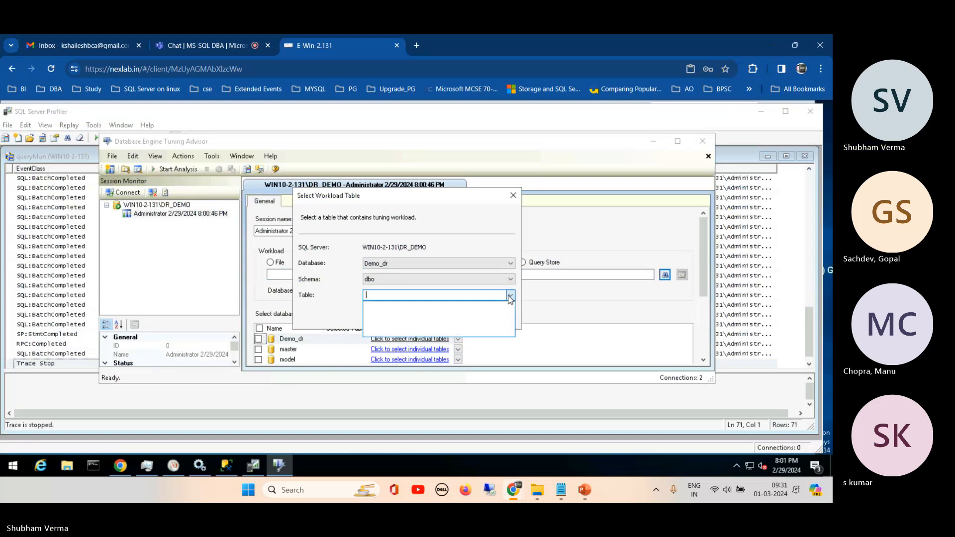
pyautogui.click(450, 298)
pyautogui.write('pe')
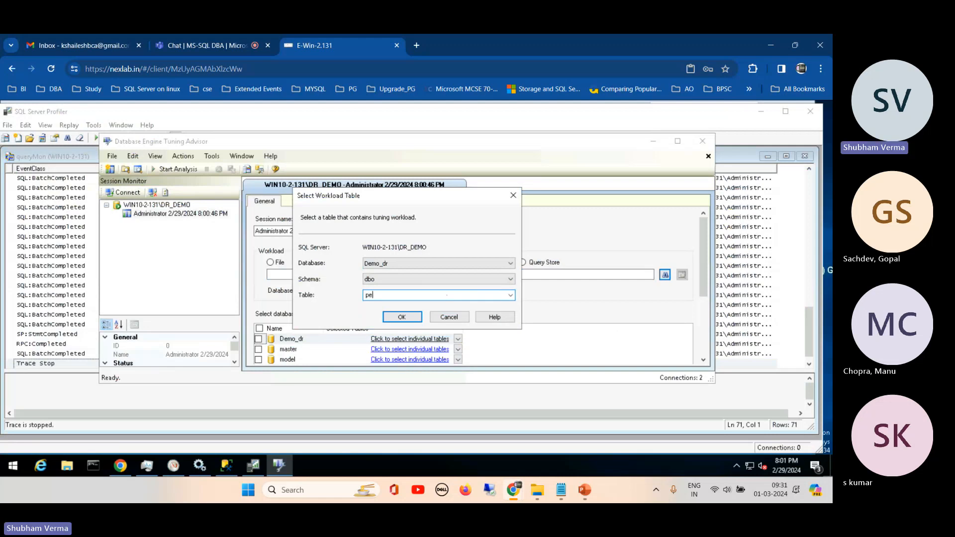
pyautogui.press('BackSpace')
pyautogui.press('BackSpace')
# - Switch to SQL Server Management Studio, connect to the WIN10-2-131\DR_DEMO database engine and expand its Demo_dr database
pyautogui.click(225, 465)
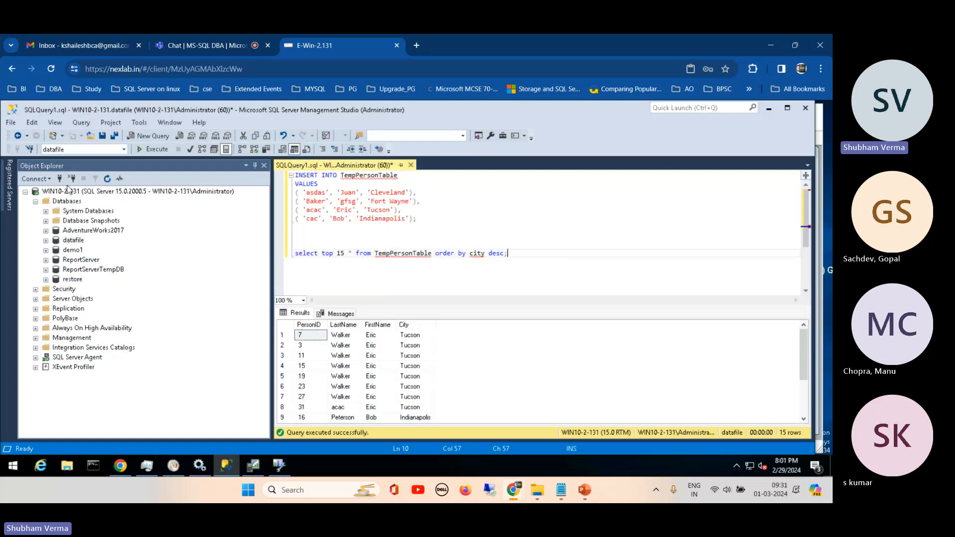
pyautogui.click(36, 179)
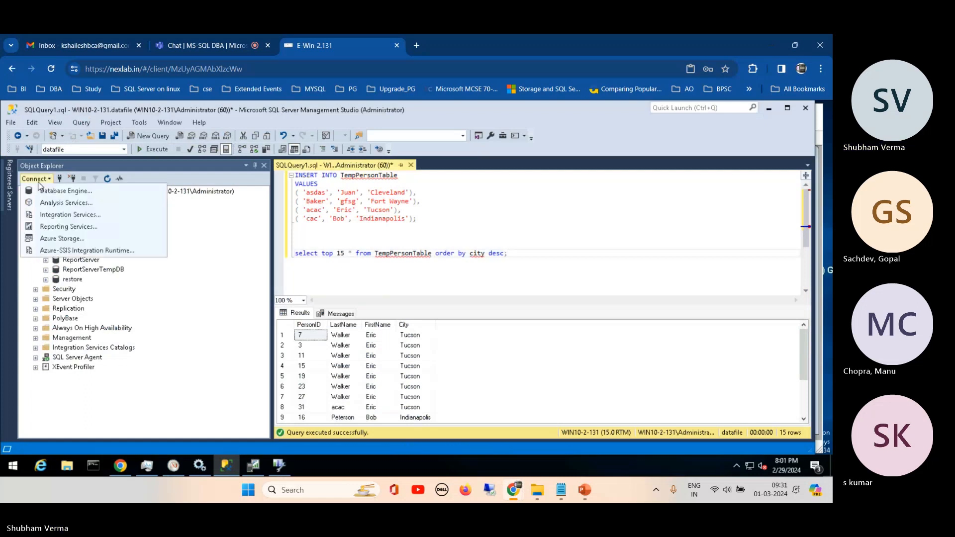
pyautogui.click(63, 191)
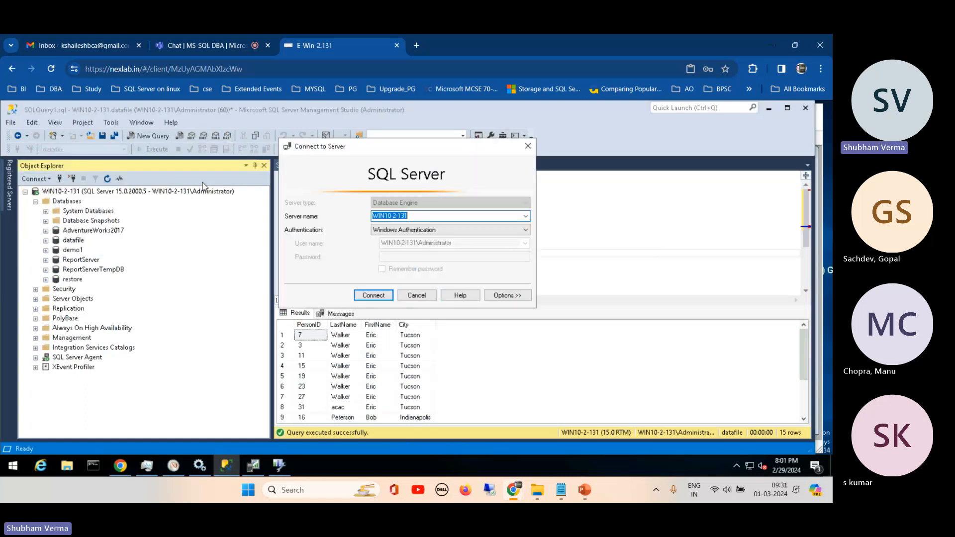
pyautogui.click(525, 216)
pyautogui.click(447, 233)
pyautogui.click(373, 295)
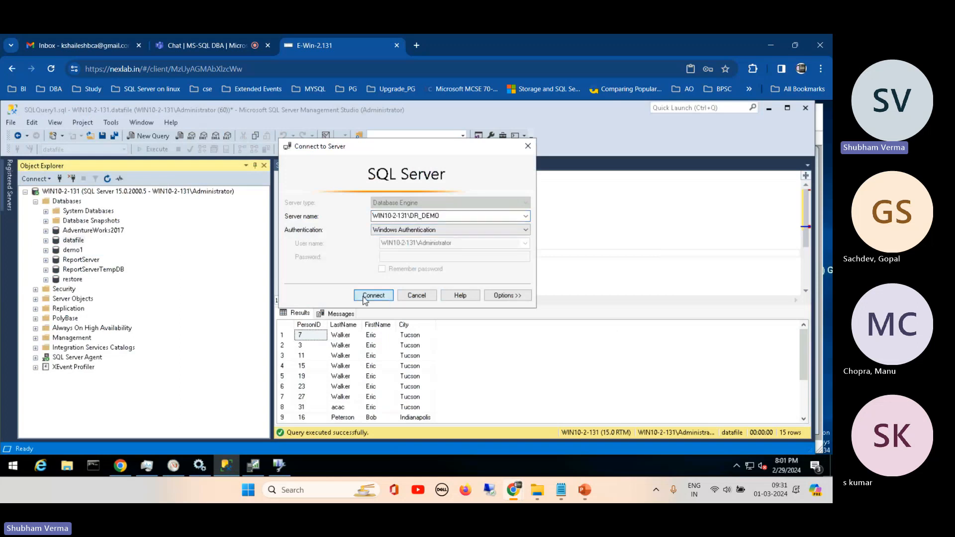
pyautogui.click(35, 329)
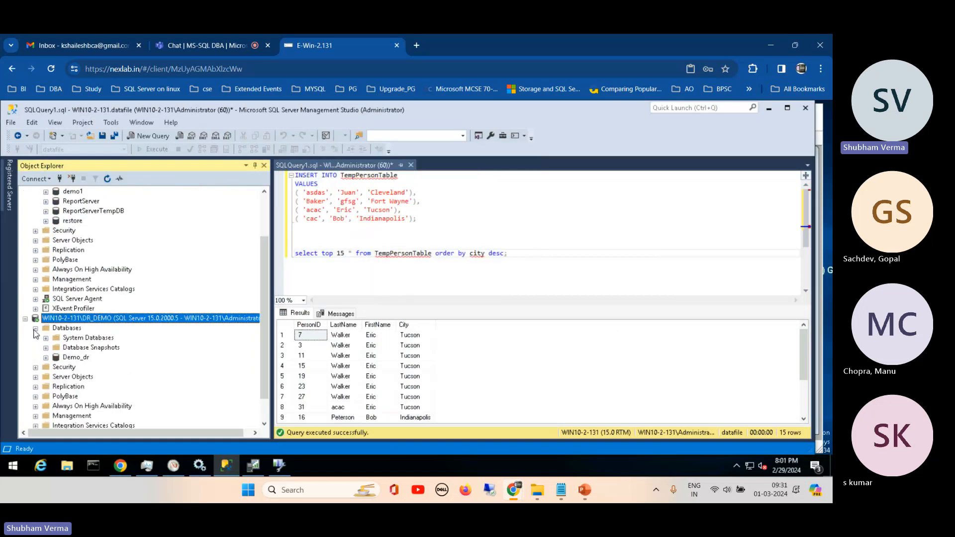
pyautogui.click(45, 357)
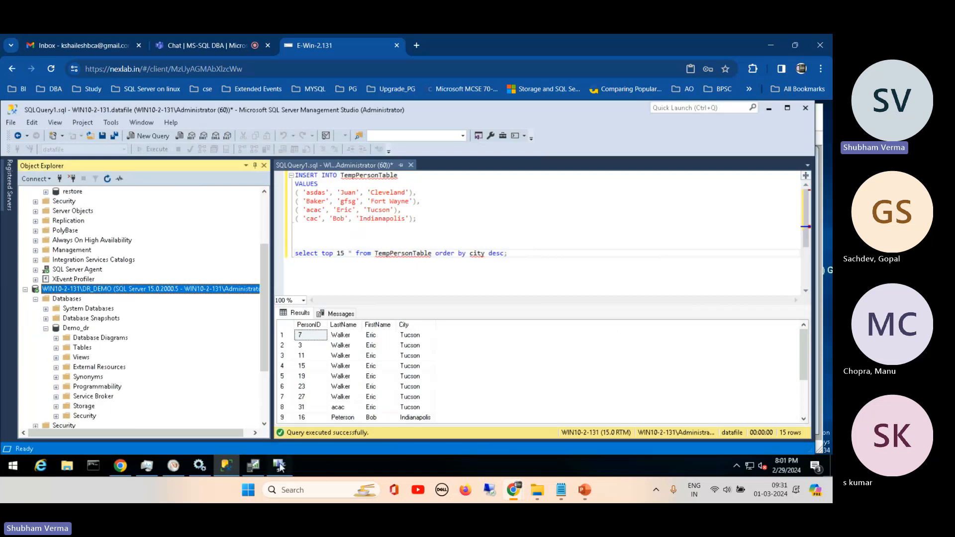
# - Return to Database Engine Tuning Advisor and choose the queryMon0103 workload table in the HumanResources schema
pyautogui.click(279, 465)
pyautogui.click(511, 279)
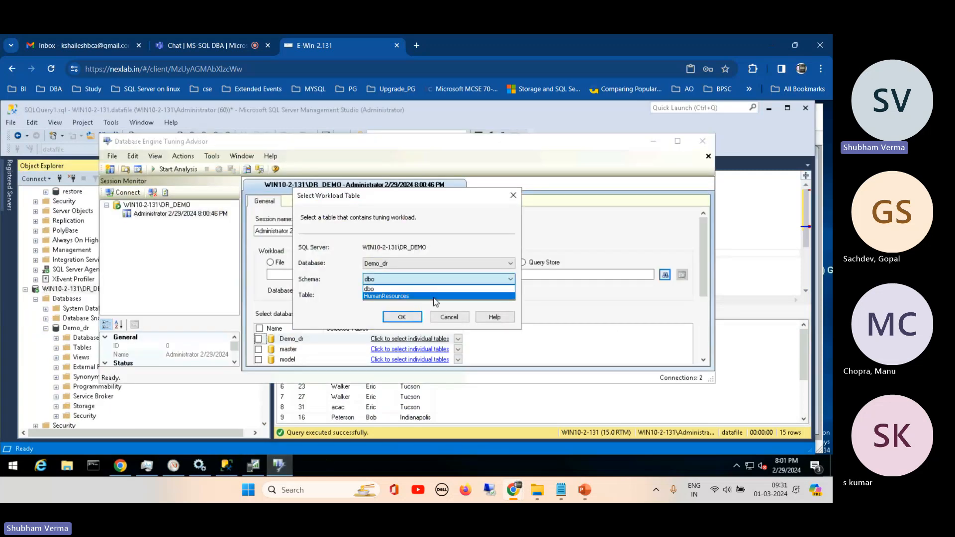
pyautogui.click(378, 297)
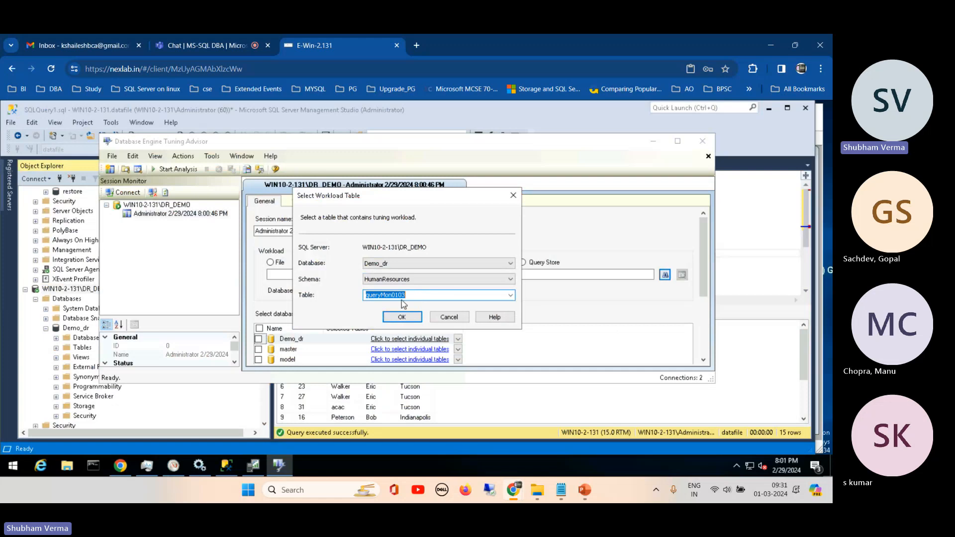
pyautogui.click(422, 295)
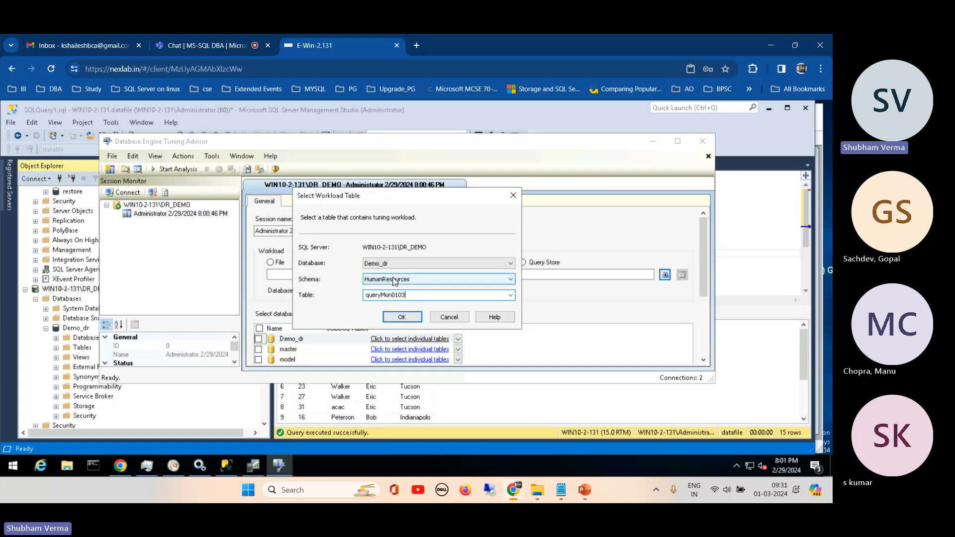
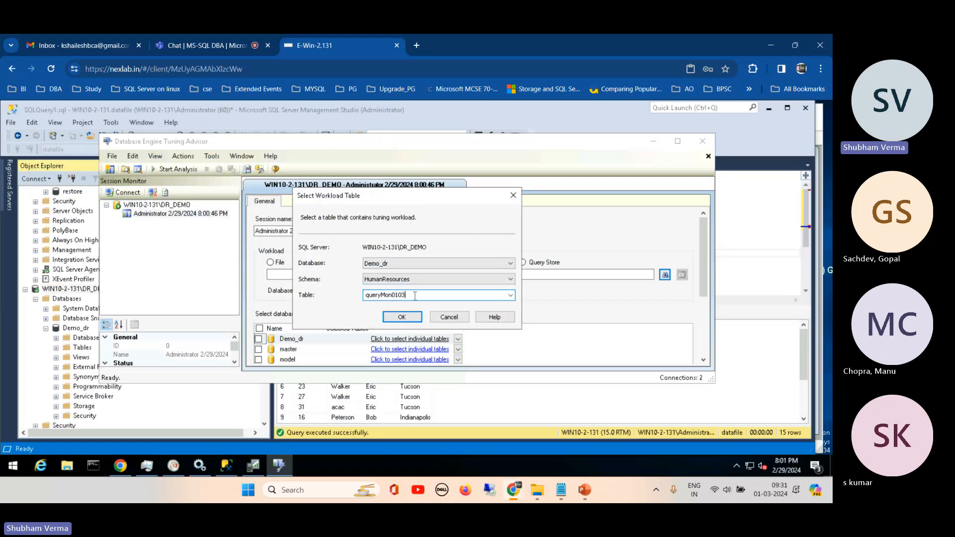
# - Confirm queryMon0103 from the HumanResources schema of Demo_dr as the tuning session's workload table
pyautogui.moveTo(411, 296); pyautogui.dragTo(365, 297)
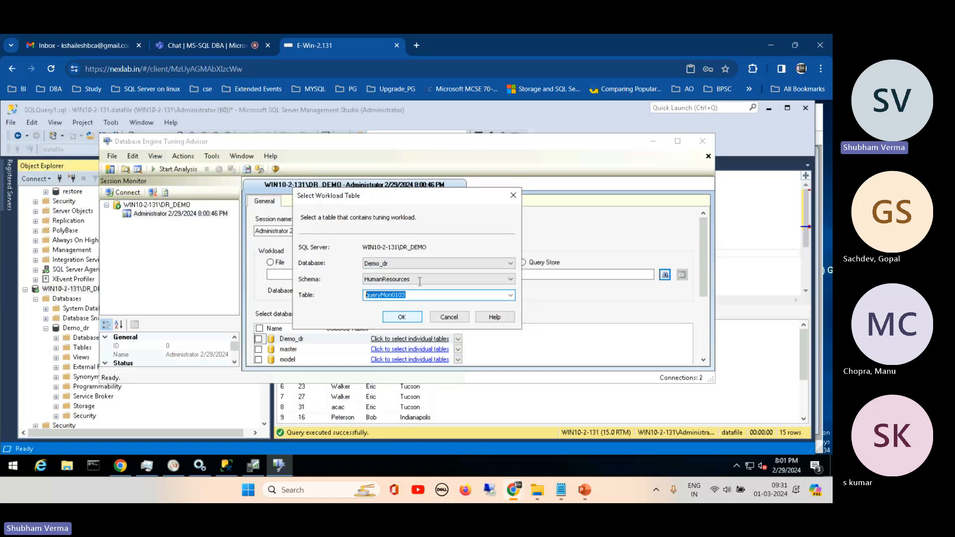
pyautogui.moveTo(433, 201); pyautogui.dragTo(542, 189)
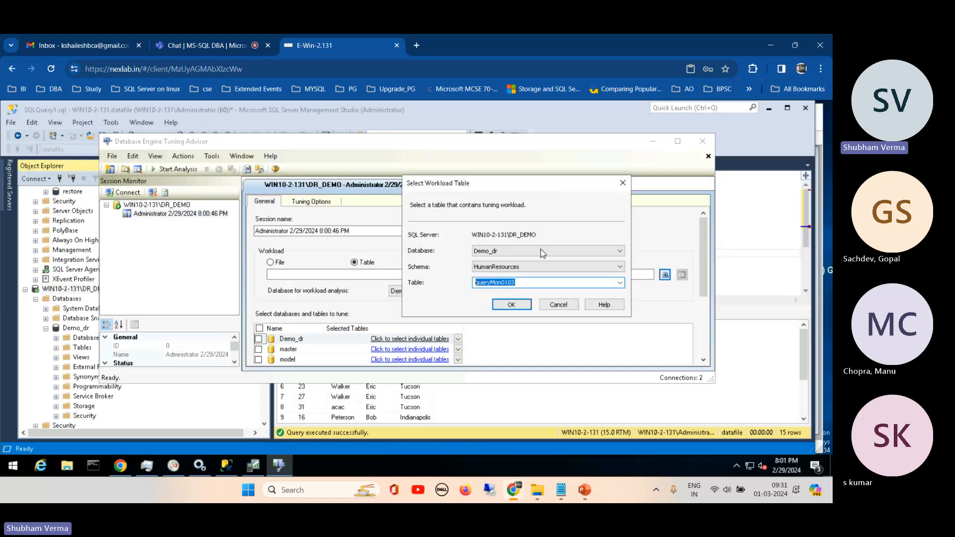
pyautogui.click(505, 308)
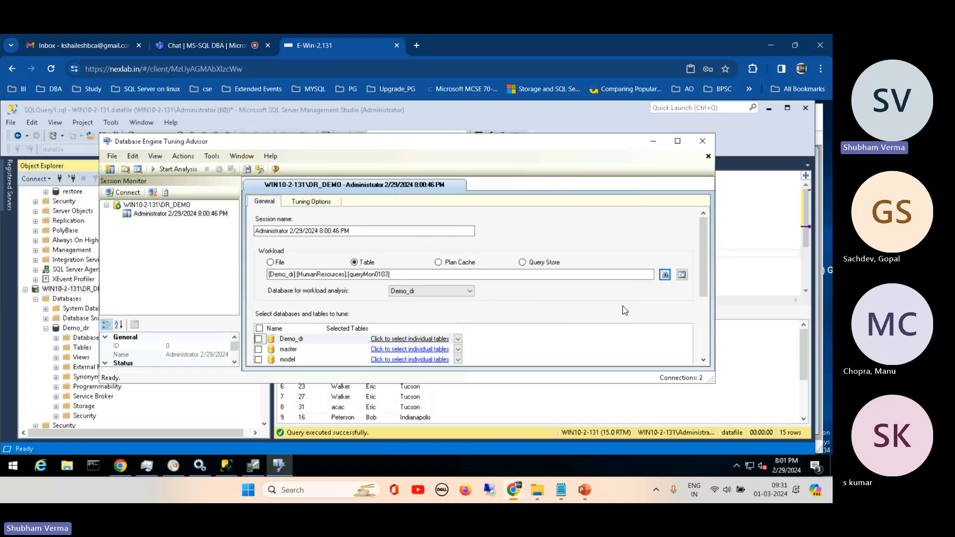
# - Examine the tuning session's workload analysis database choices, its tuning options and the list of databases to tune
pyautogui.moveTo(706, 241)
pyautogui.mouseDown()
pyautogui.moveTo(702, 312)
pyautogui.moveTo(700, 232)
pyautogui.mouseUp()
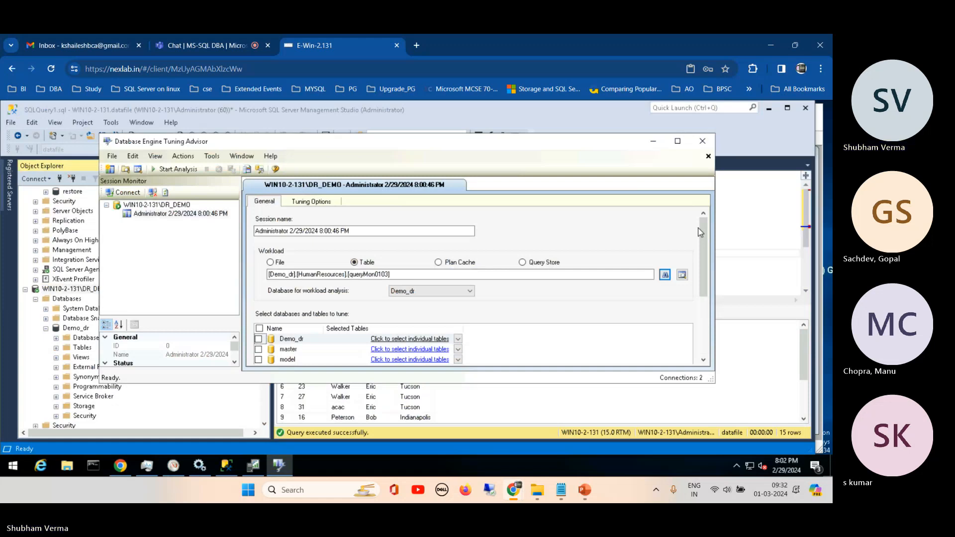
pyautogui.click(470, 291)
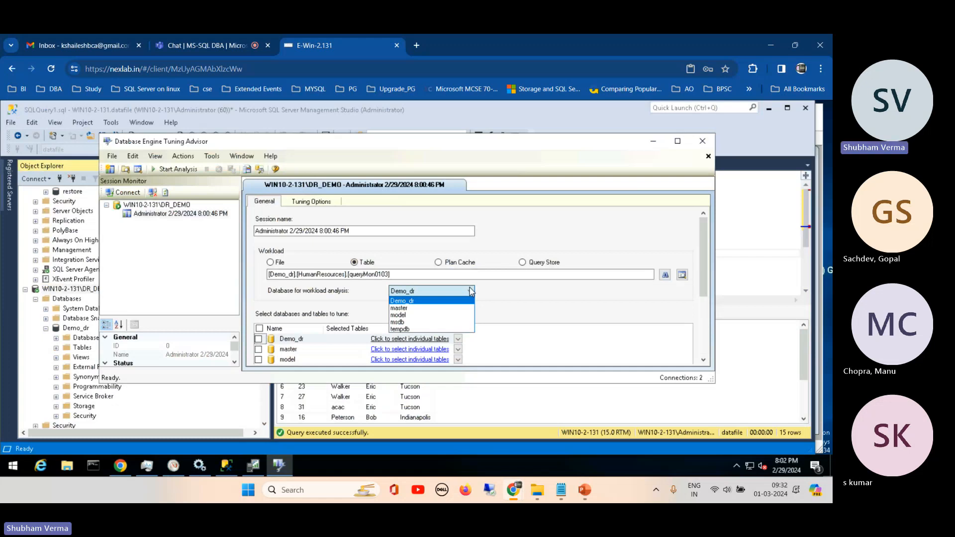
pyautogui.click(471, 291)
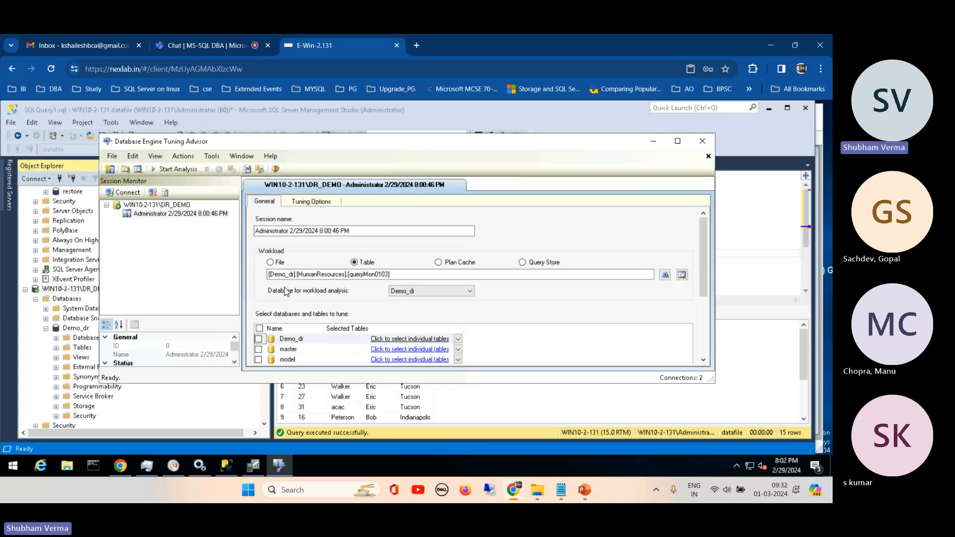
pyautogui.click(471, 292)
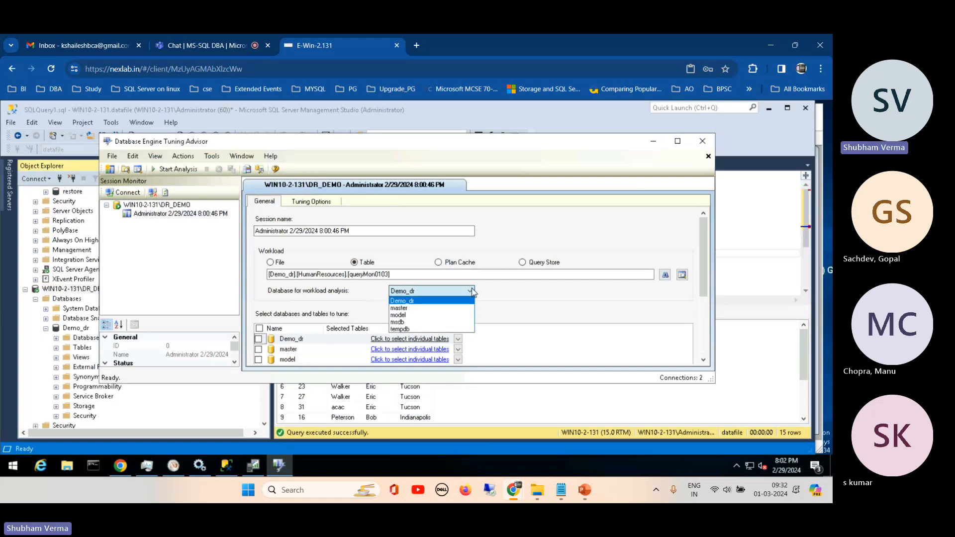
pyautogui.click(471, 292)
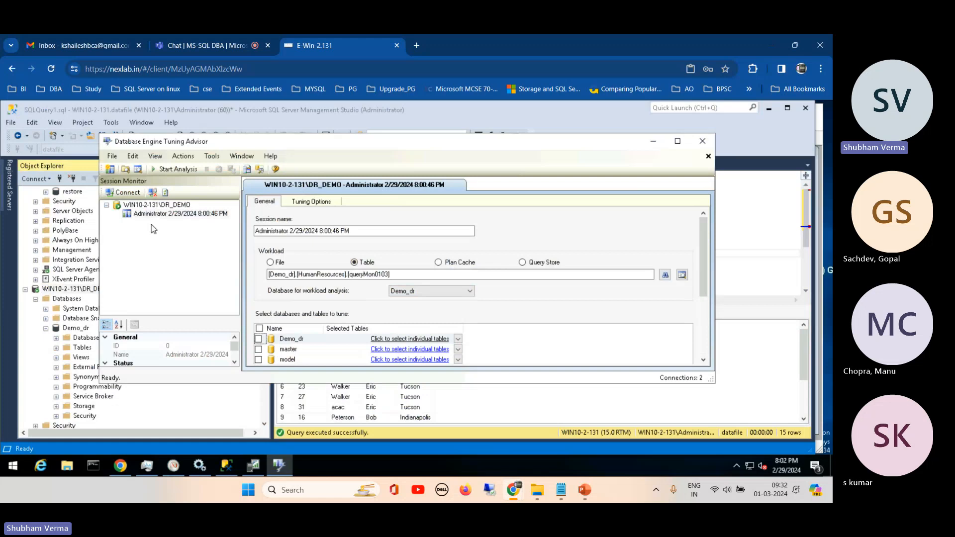
pyautogui.click(304, 202)
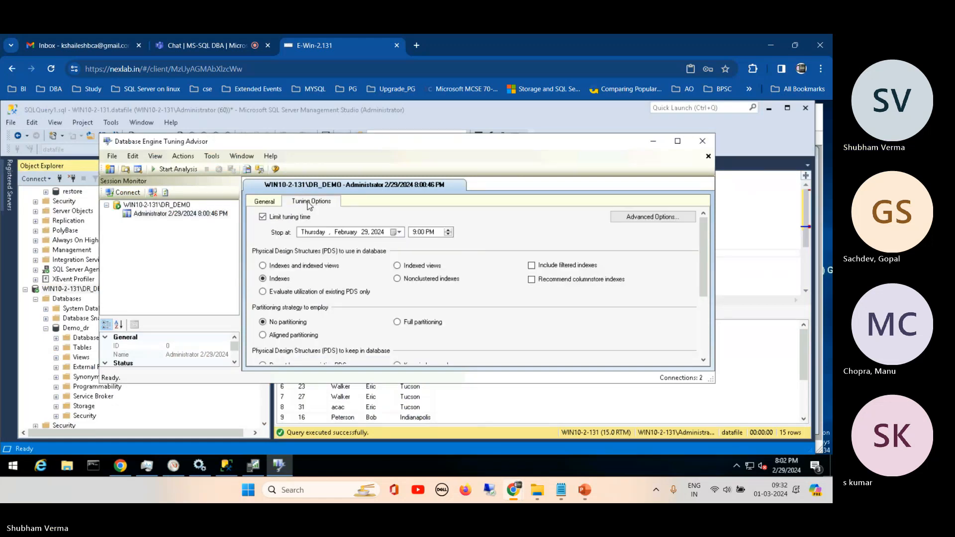
pyautogui.click(264, 203)
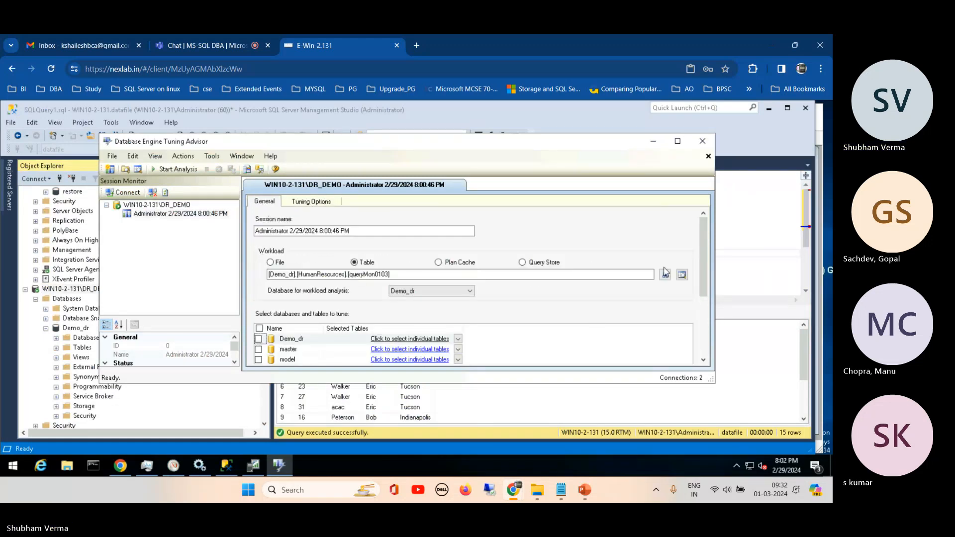
pyautogui.scroll(-3, 704, 259)
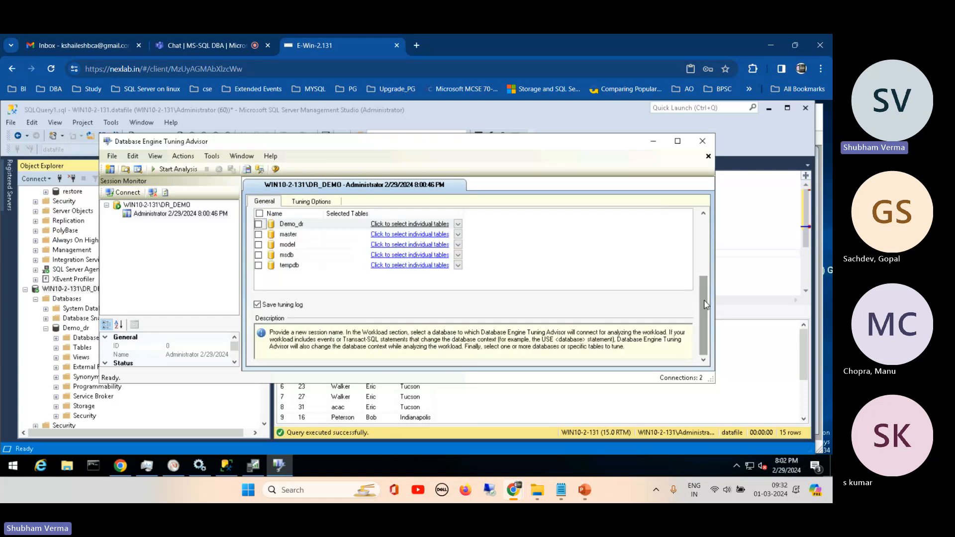
pyautogui.moveTo(701, 282); pyautogui.dragTo(701, 220)
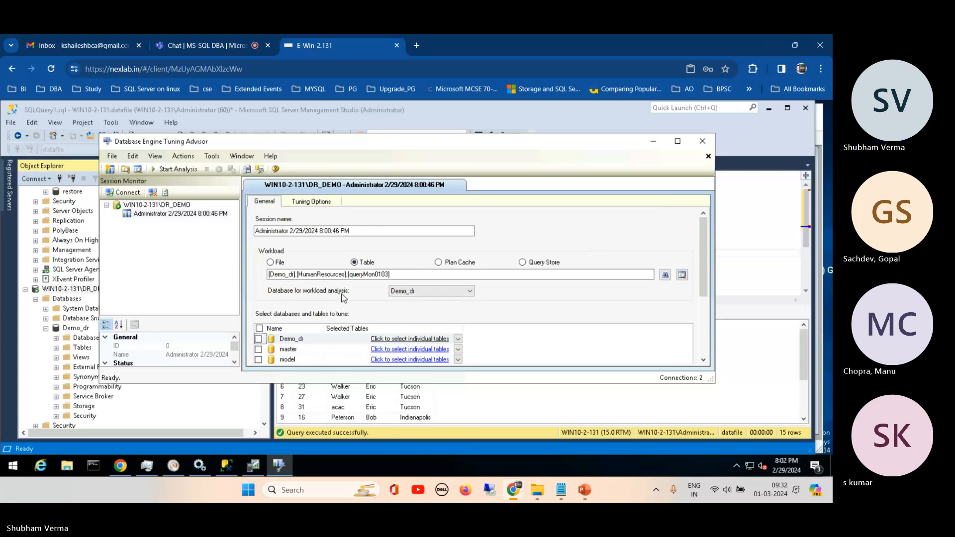
pyautogui.click(410, 293)
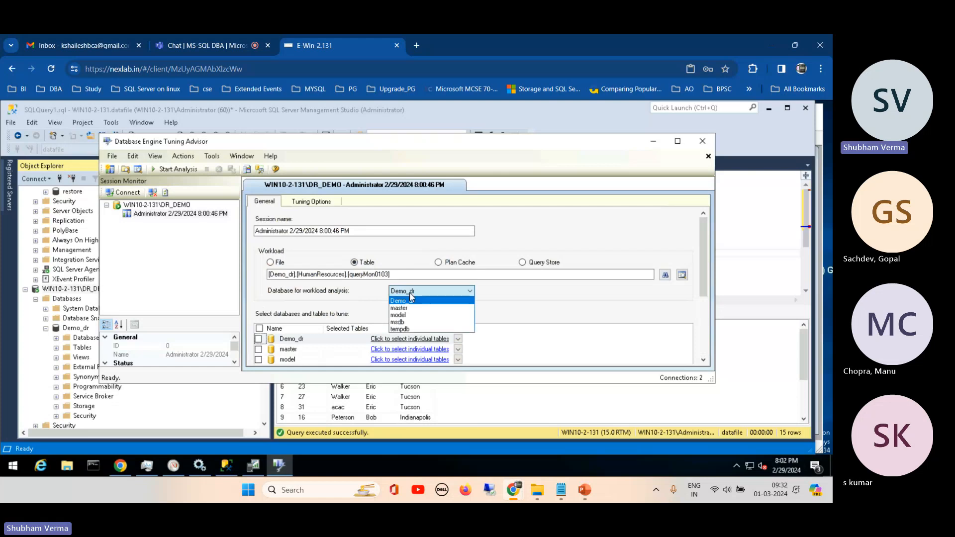
pyautogui.click(708, 234)
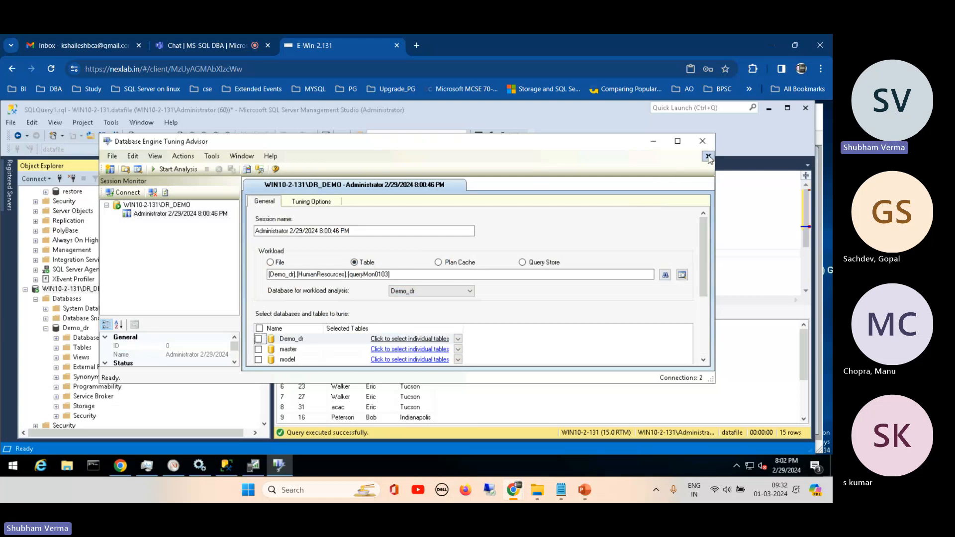
# - Close Database Engine Tuning Advisor, collapse Demo_dr in SQL Server Management Studio and select the WIN10-2-131 server
pyautogui.click(704, 143)
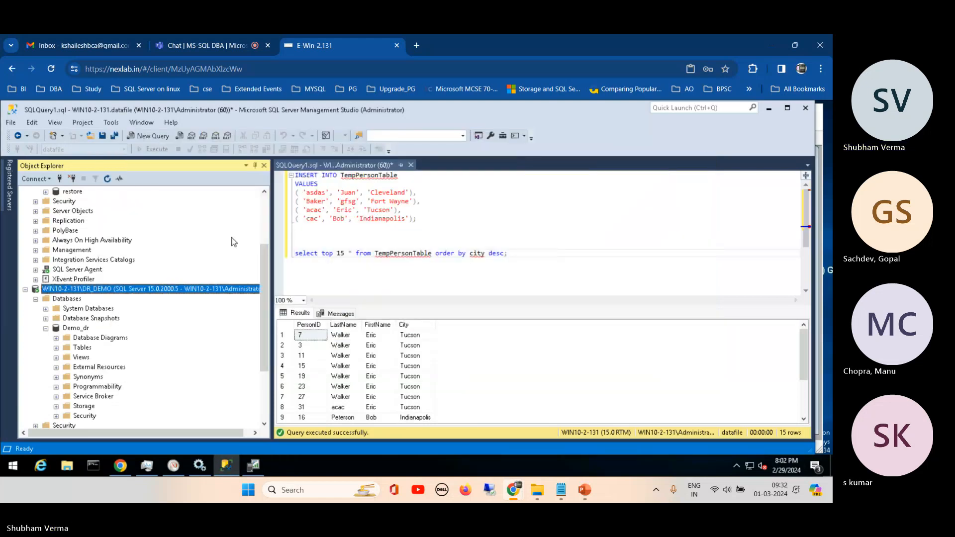
pyautogui.click(46, 328)
pyautogui.moveTo(265, 277); pyautogui.dragTo(270, 173)
pyautogui.click(108, 193)
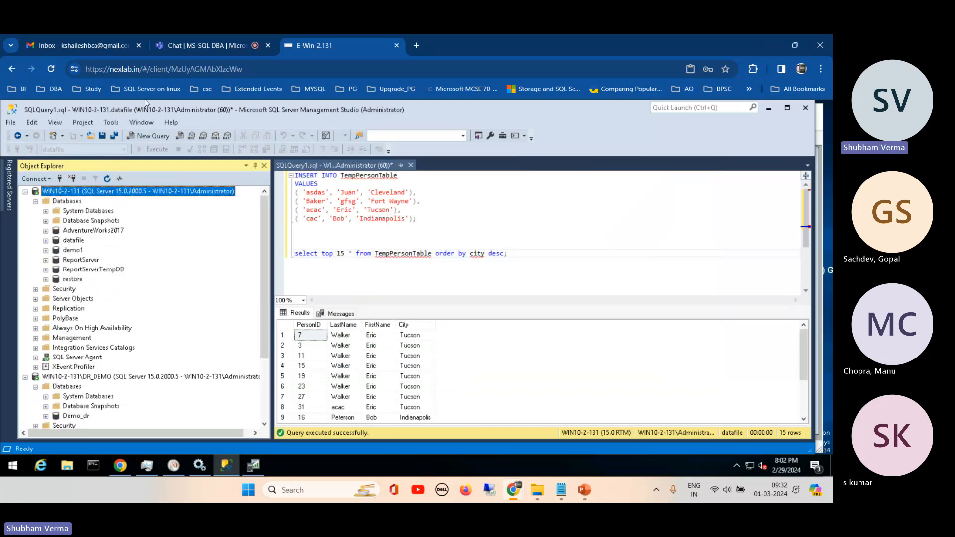
# - Launch SQL Server Profiler and connect it to the WIN10-2-131 database engine with Windows Authentication
pyautogui.click(111, 122)
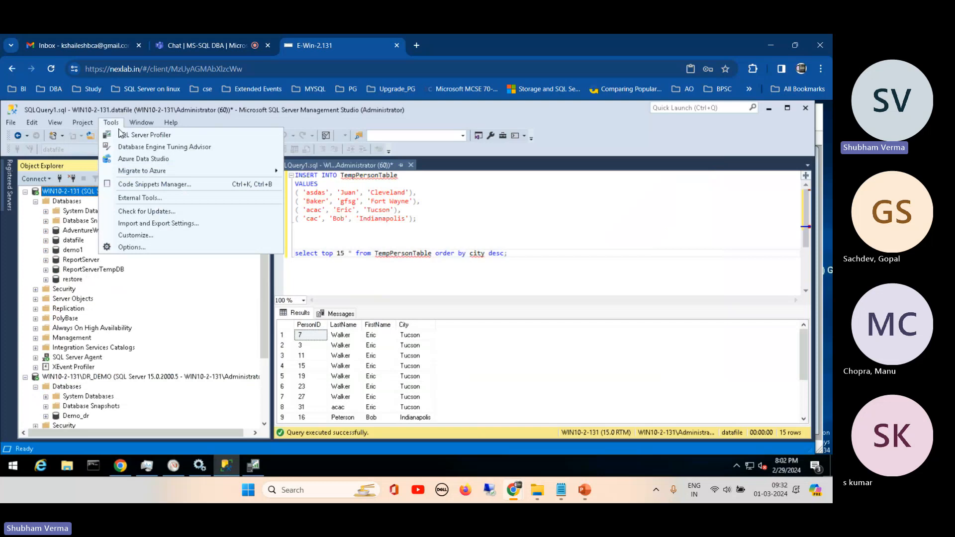
pyautogui.click(120, 134)
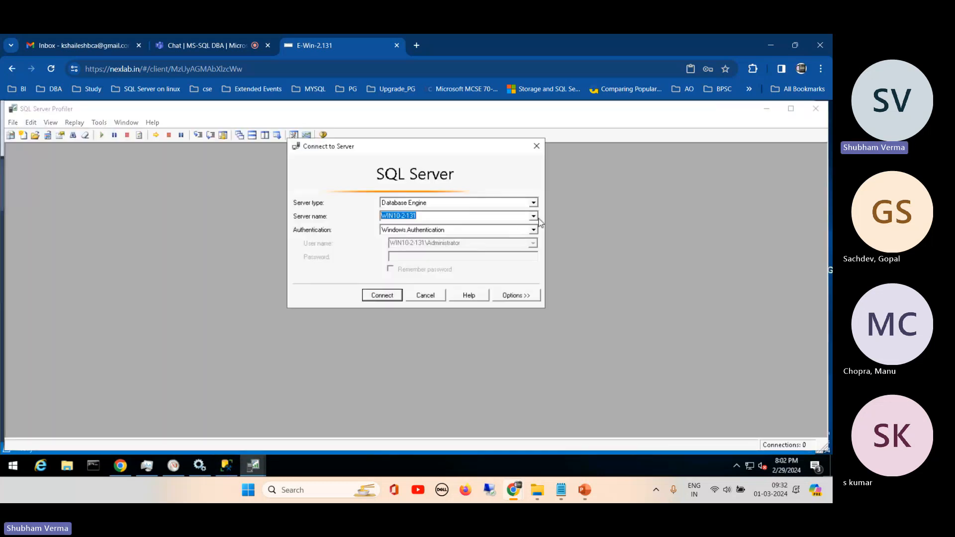
pyautogui.click(389, 295)
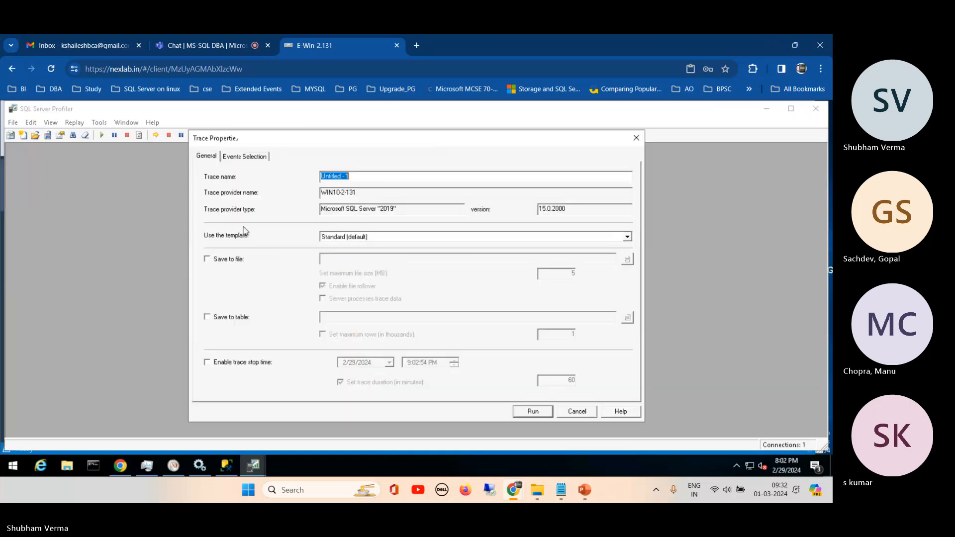
# - Set the new trace to use the Tuning template and name it qpmon
pyautogui.click(358, 237)
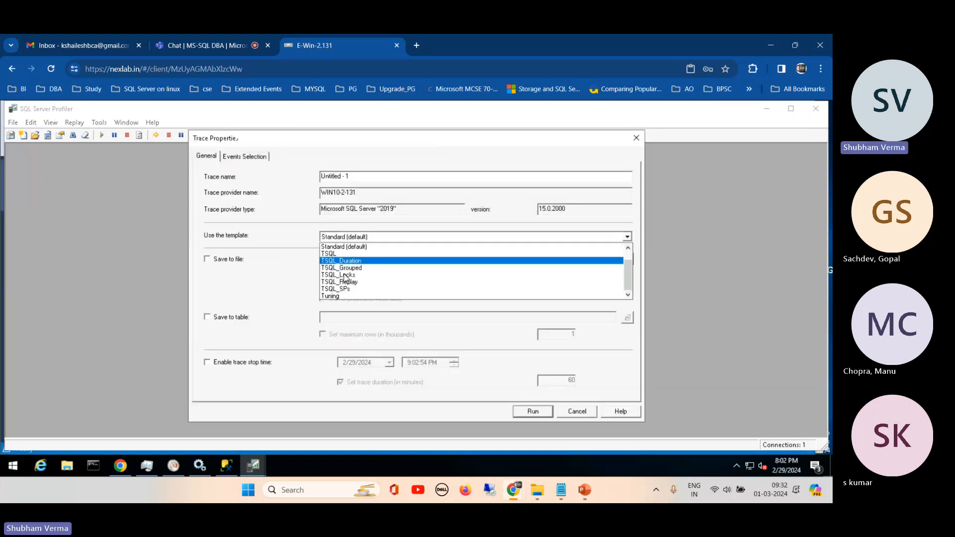
pyautogui.click(338, 296)
pyautogui.click(362, 179)
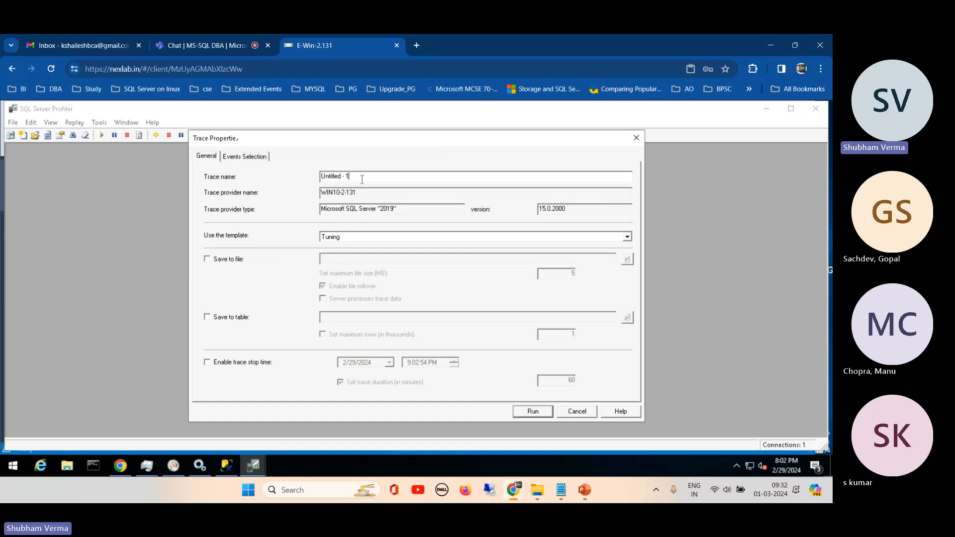
pyautogui.moveTo(362, 179); pyautogui.dragTo(231, 191)
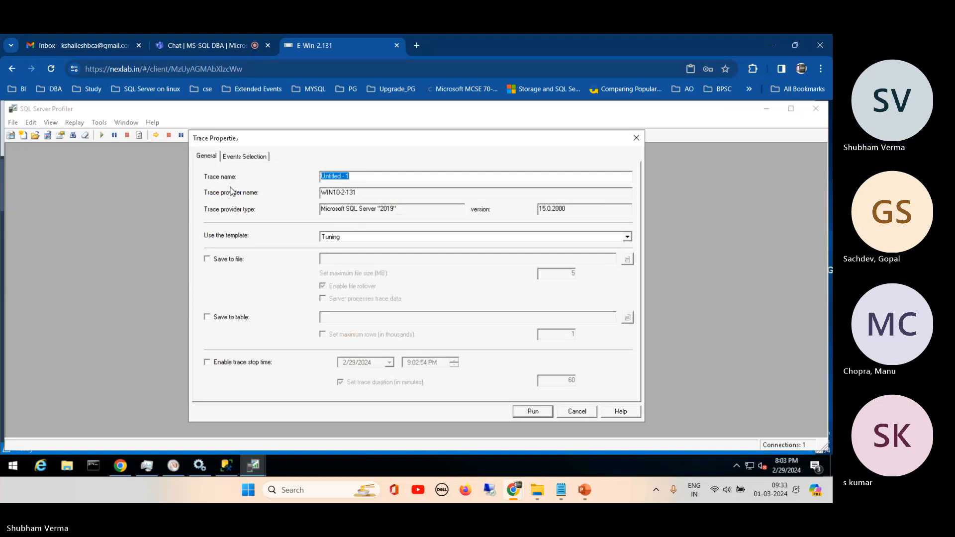
pyautogui.write('qpmon')
# - Enable saving the trace to a table on WIN10-2-131, choosing the restore database, dbo schema and qpmon table as destination
pyautogui.click(213, 318)
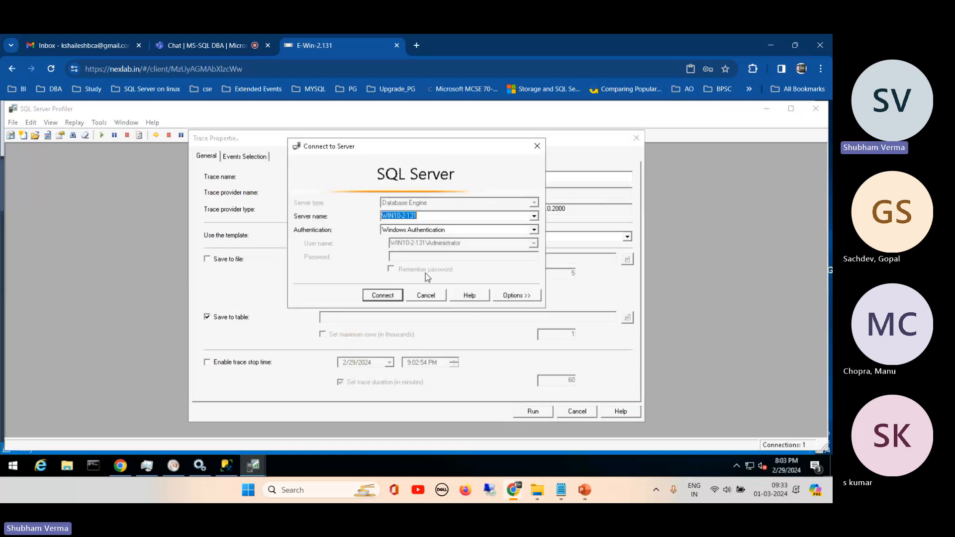
pyautogui.click(379, 296)
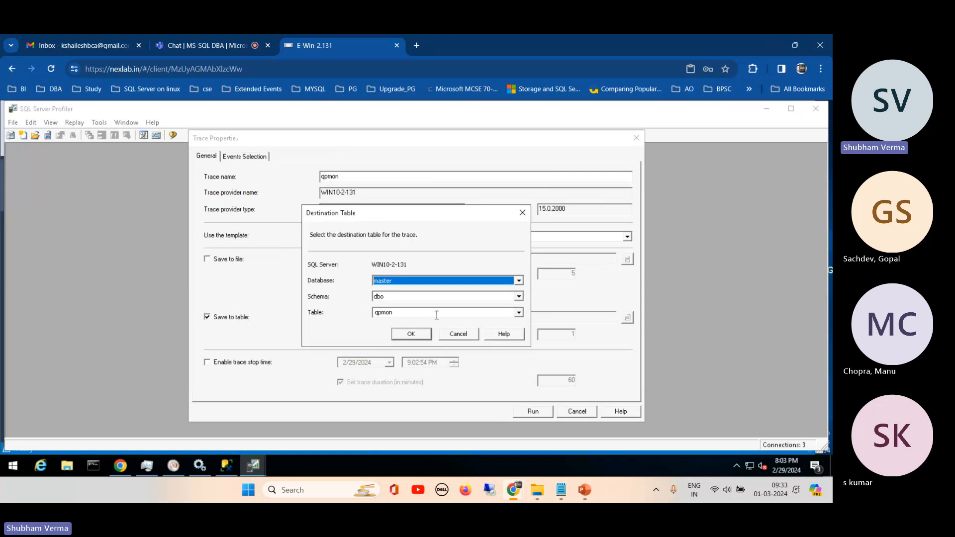
pyautogui.click(413, 280)
pyautogui.scroll(1, 520, 304)
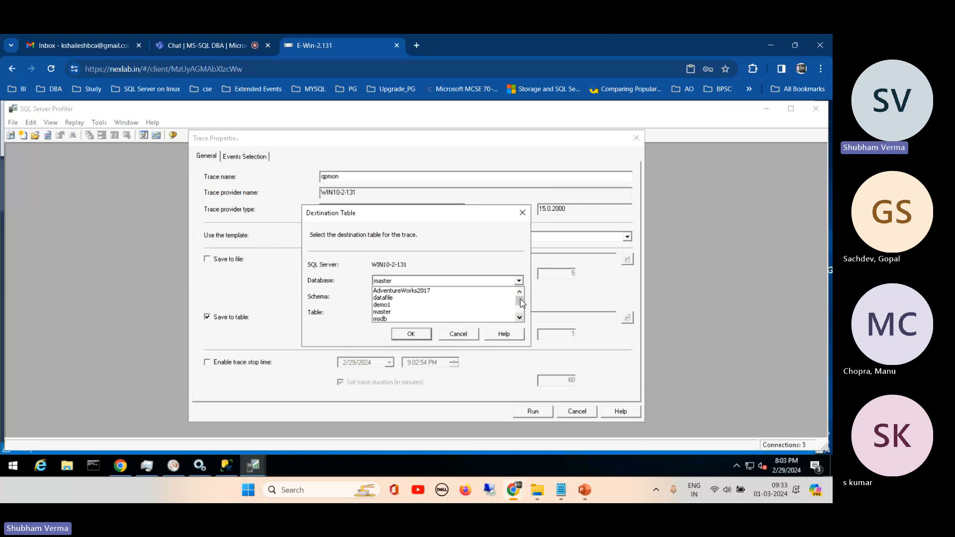
pyautogui.click(520, 317)
pyautogui.scroll(-1, 521, 319)
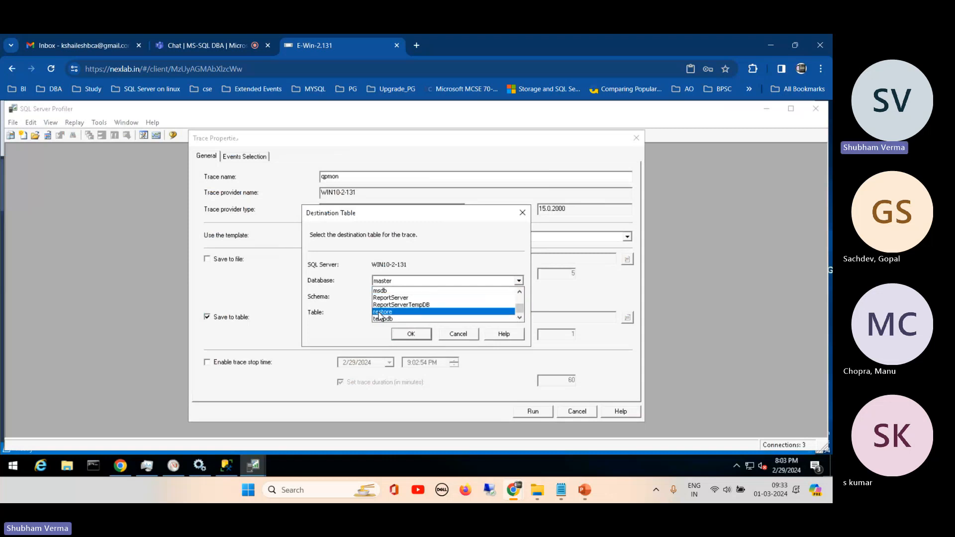
pyautogui.click(410, 335)
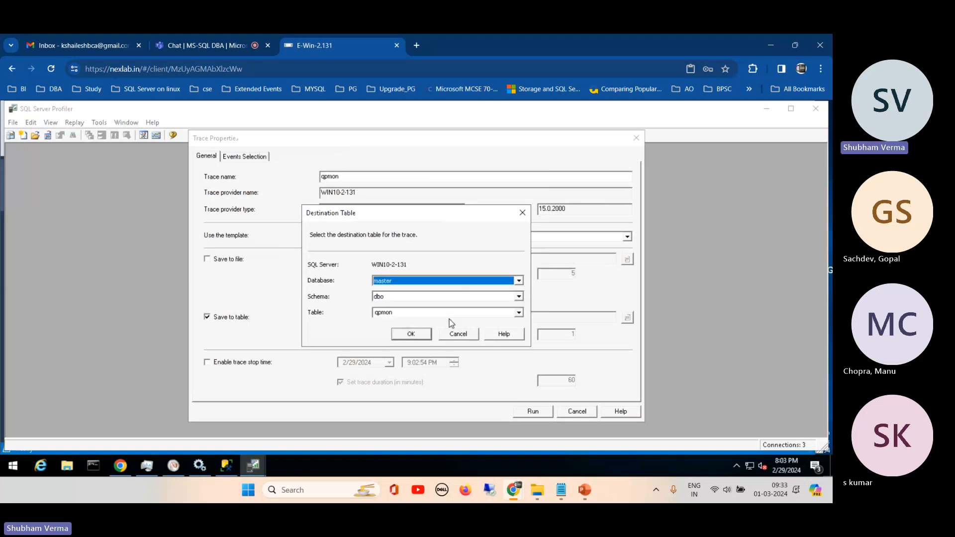
pyautogui.click(519, 281)
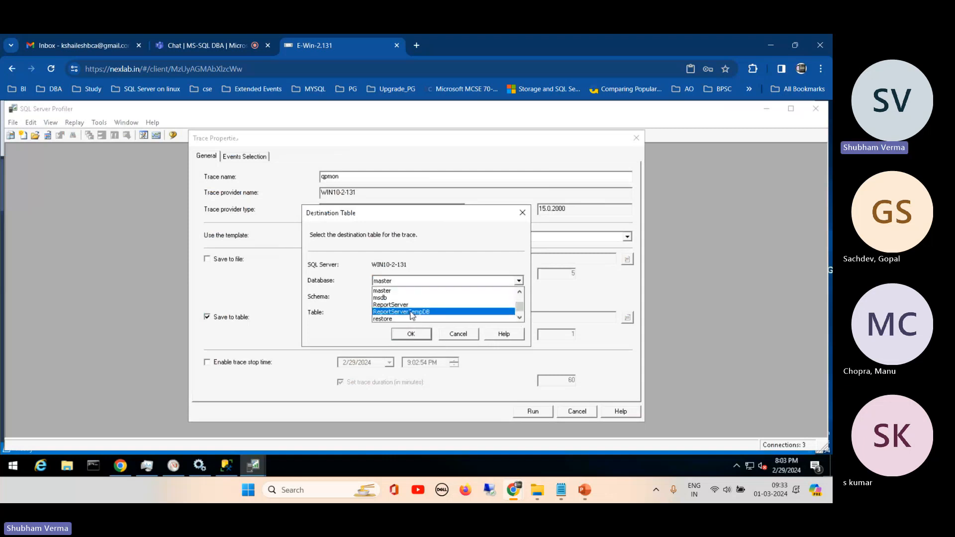
pyautogui.click(390, 319)
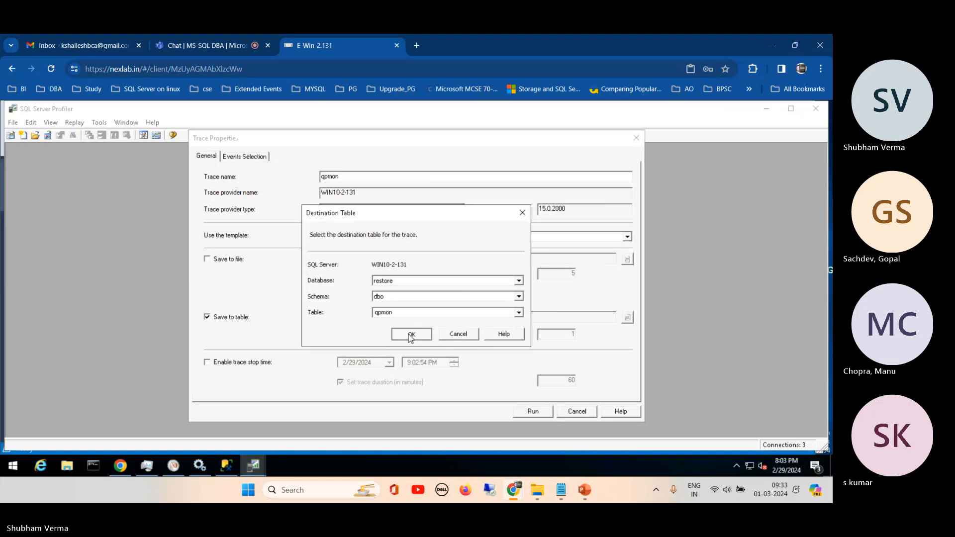
pyautogui.click(411, 334)
# - Enable the trace stop time and set the trace duration to 4 minutes
pyautogui.click(235, 367)
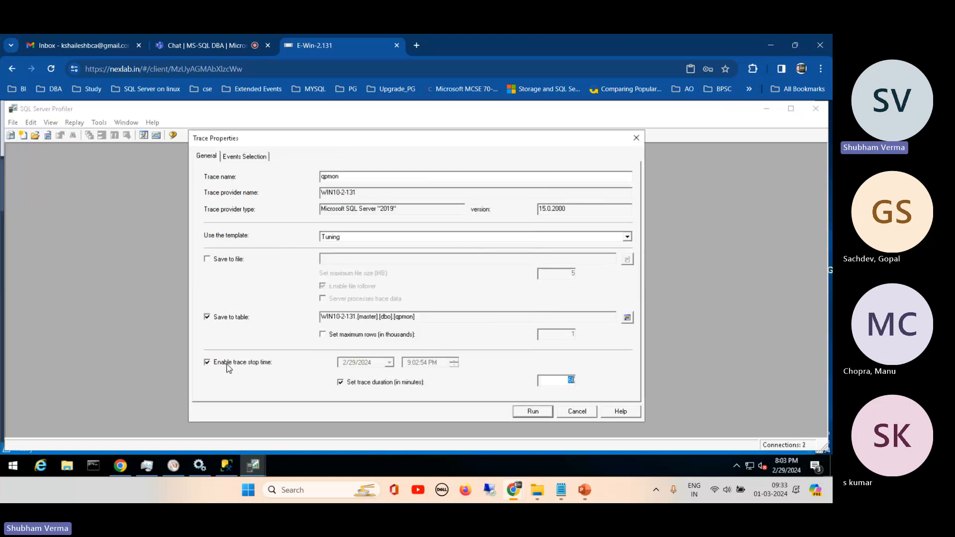
pyautogui.doubleClick(570, 381)
pyautogui.write('4')
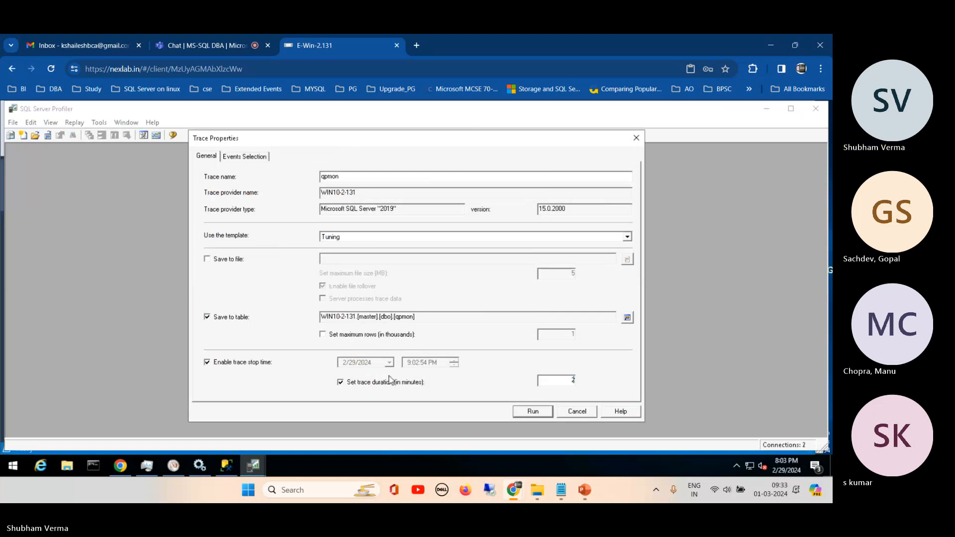
# - Open the DatabaseName column filter in the trace's events selection and start an empty Like criterion
pyautogui.click(238, 155)
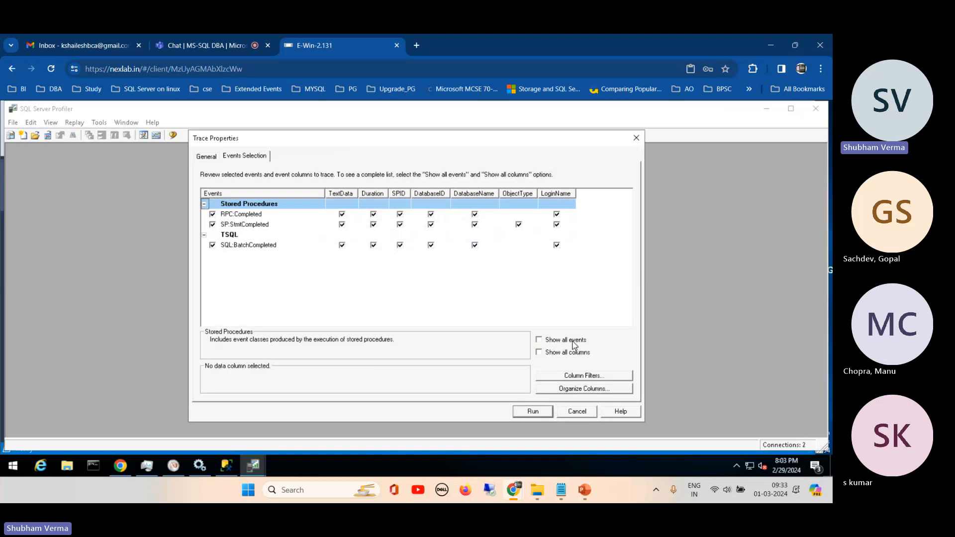
pyautogui.click(572, 378)
pyautogui.click(347, 230)
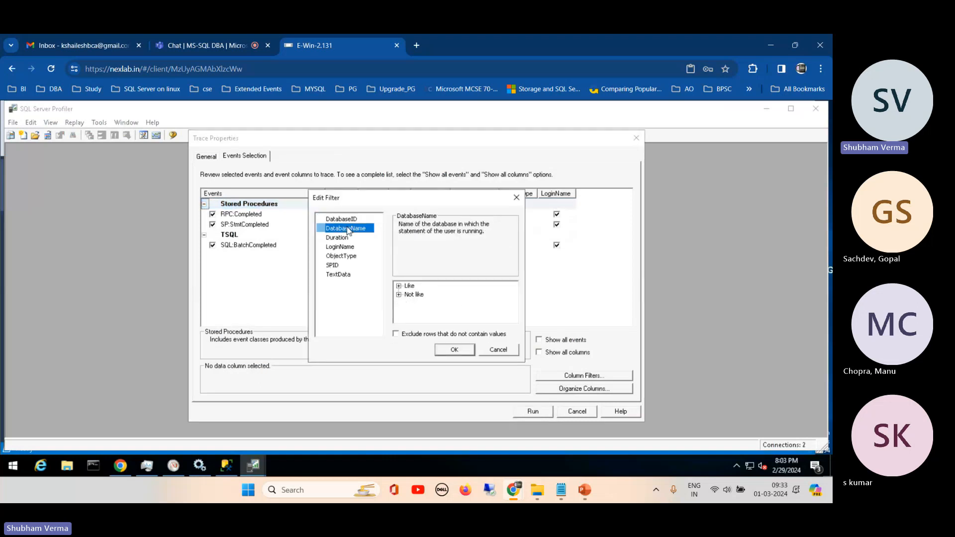
pyautogui.click(399, 286)
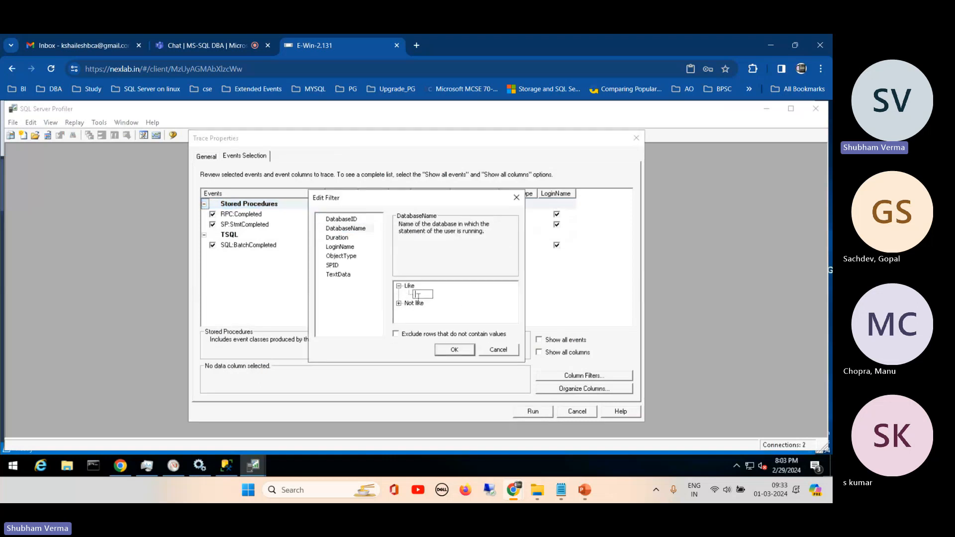
pyautogui.hotkey('ctrl', 'v')
pyautogui.press('BackSpace')
pyautogui.press('BackSpace')
pyautogui.press('BackSpace')
pyautogui.press('BackSpace')
pyautogui.press('BackSpace')
pyautogui.press('BackSpace')
pyautogui.press('BackSpace')
pyautogui.press('BackSpace')
pyautogui.press('BackSpace')
pyautogui.press('BackSpace')
pyautogui.press('BackSpace')
pyautogui.press('BackSpace')
pyautogui.press('BackSpace')
pyautogui.press('BackSpace')
pyautogui.press('BackSpace')
pyautogui.press('BackSpace')
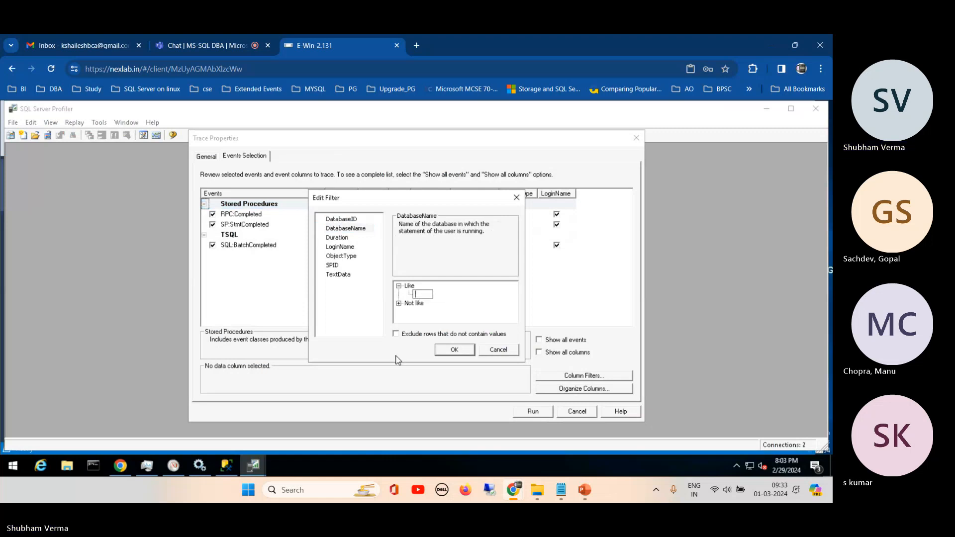
# - Copy the datafile database name from Management Studio and apply it as the DatabaseName Like filter in the Profiler trace
pyautogui.click(228, 466)
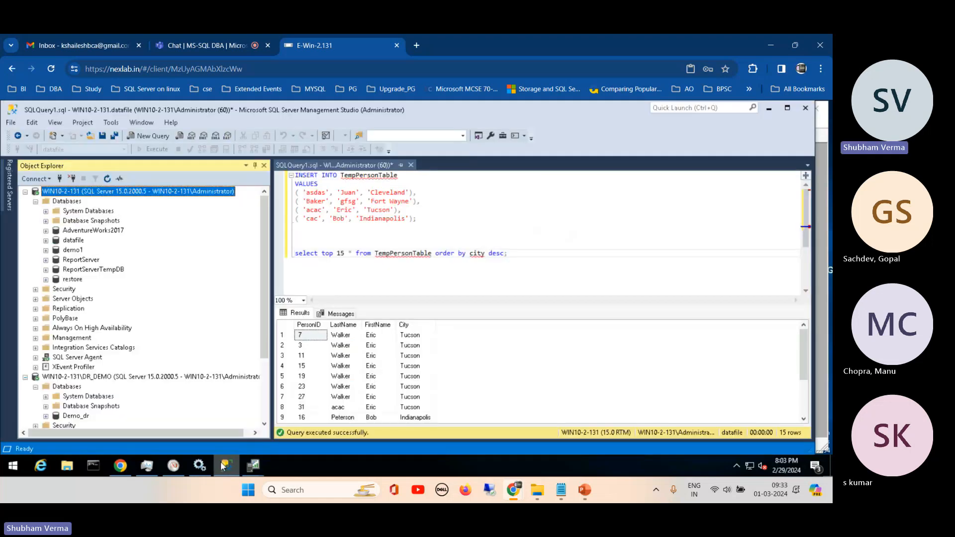
pyautogui.click(74, 241)
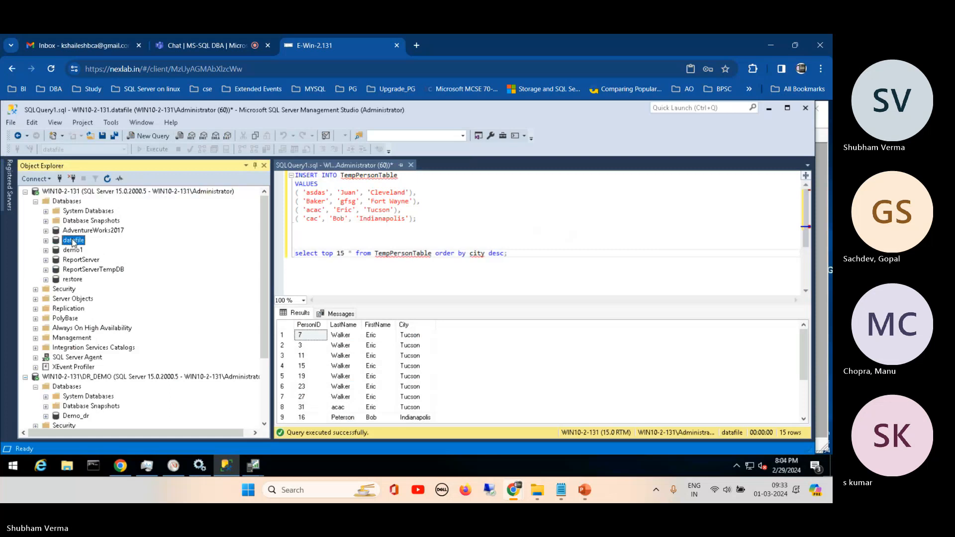
pyautogui.click(74, 241)
pyautogui.hotkey('ctrl', 'c')
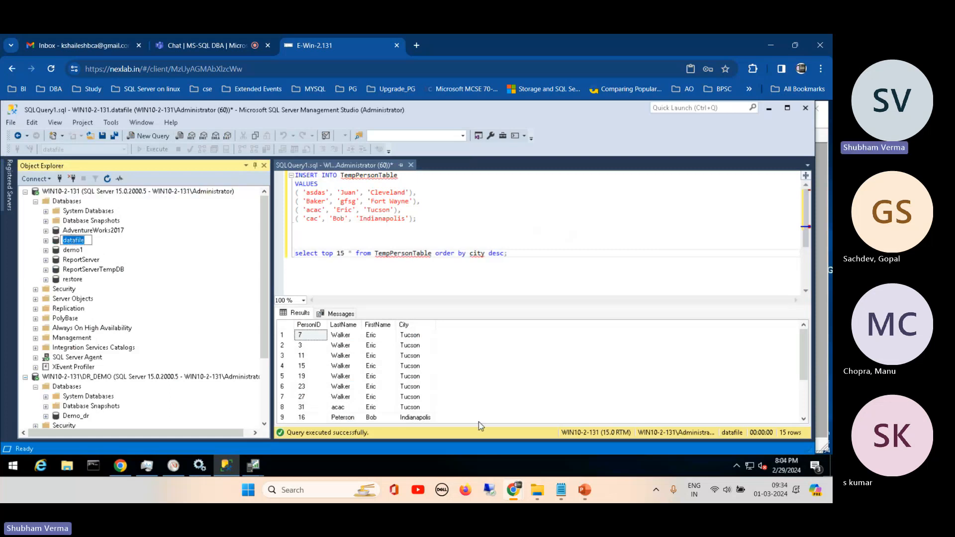
pyautogui.click(249, 464)
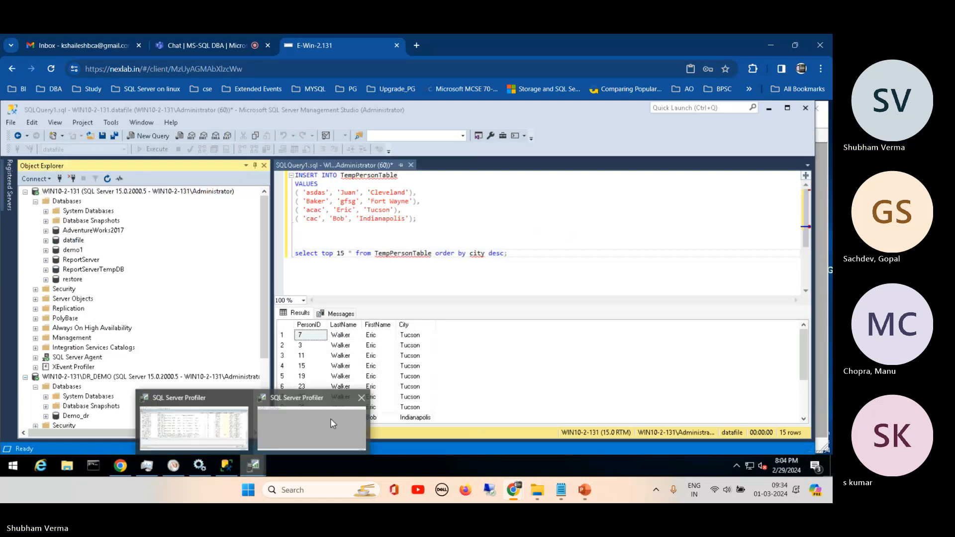
pyautogui.click(306, 427)
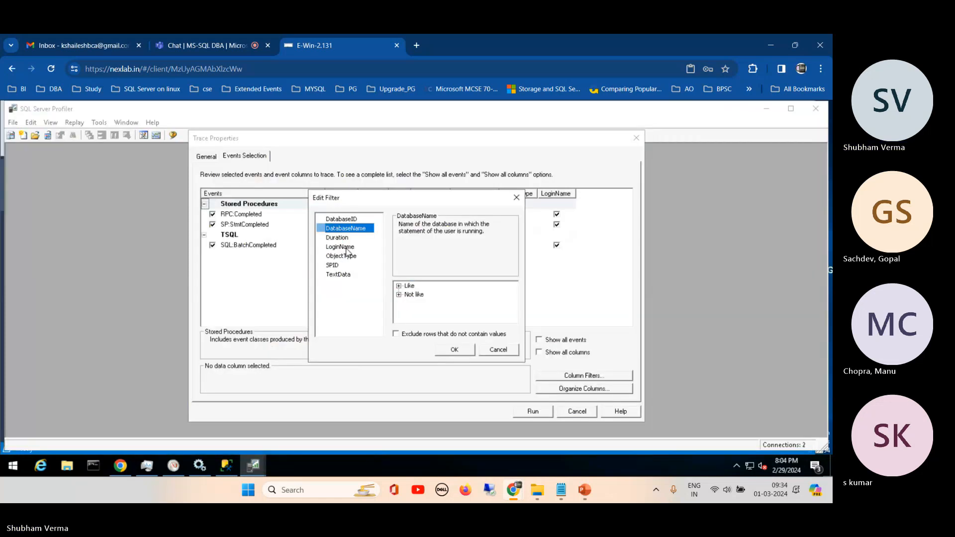
pyautogui.click(399, 286)
pyautogui.hotkey('ctrl', 'v')
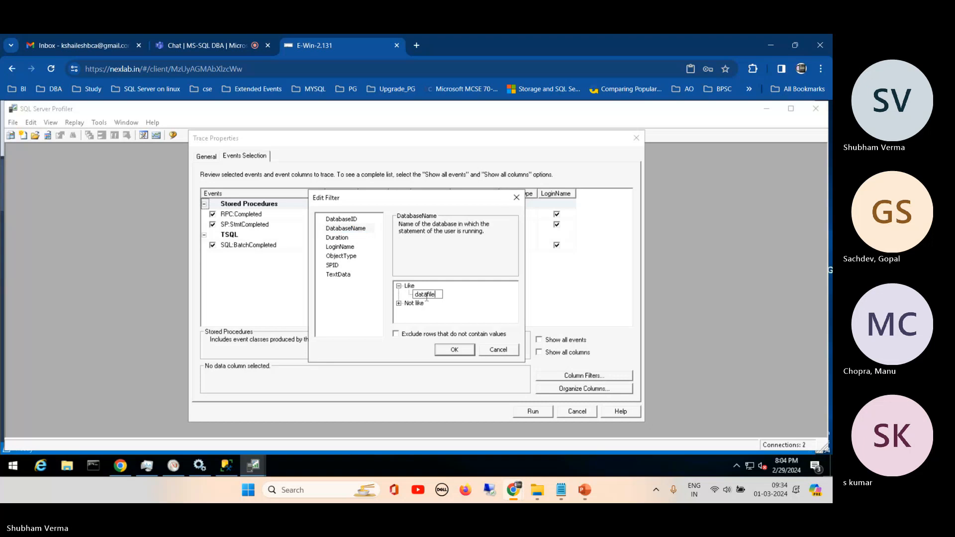
pyautogui.click(460, 353)
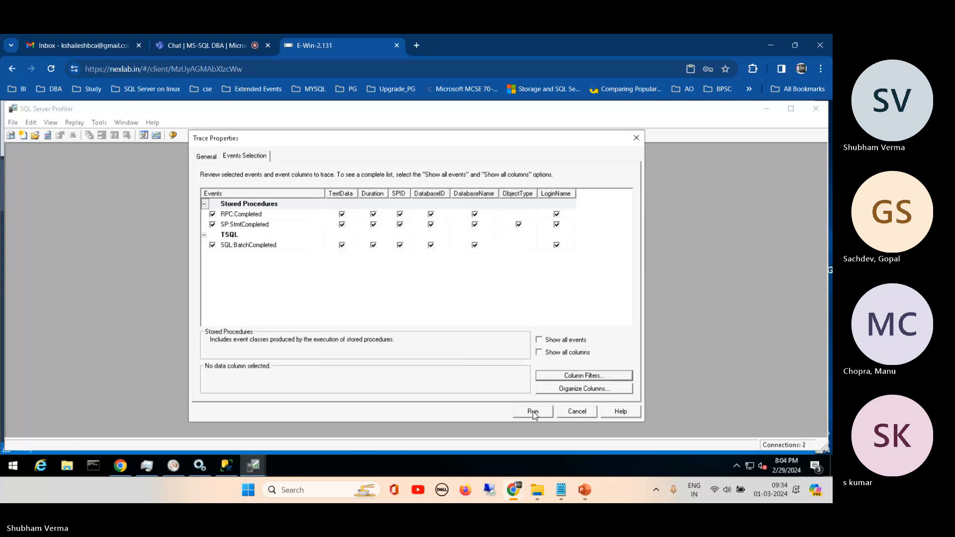
# - Review the general trace settings, run the qpmon trace, and return to the select query in Management Studio
pyautogui.click(207, 158)
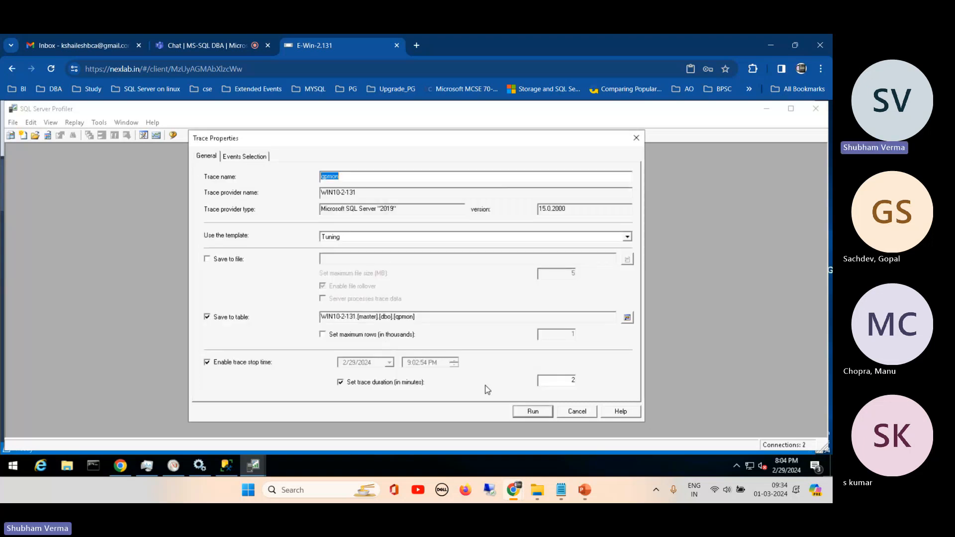
pyautogui.click(531, 413)
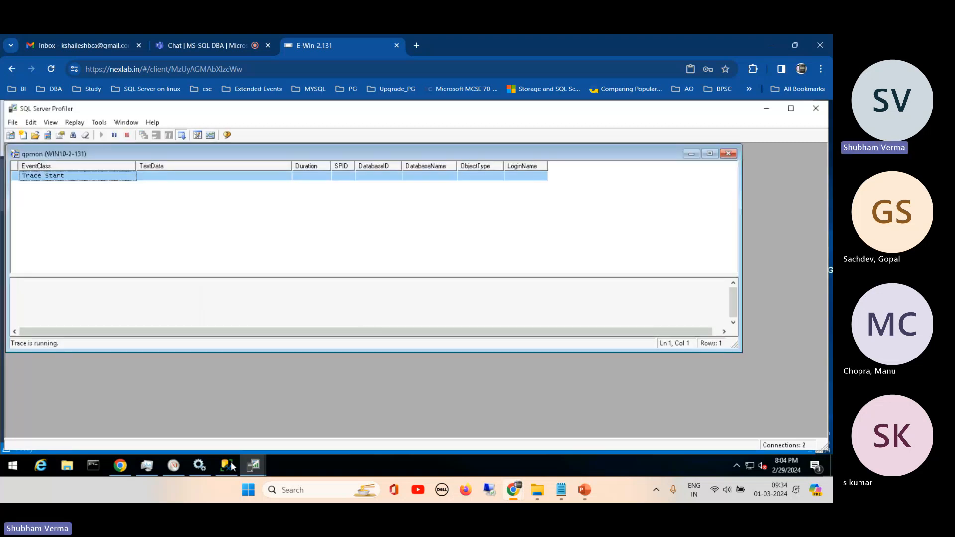
pyautogui.hotkey('alt', 'Tab')
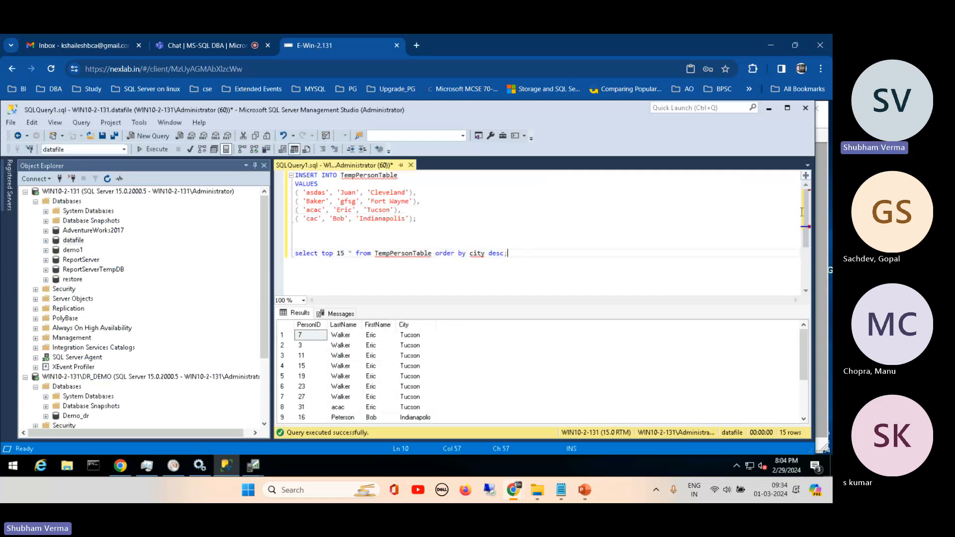
pyautogui.moveTo(806, 229); pyautogui.dragTo(806, 269)
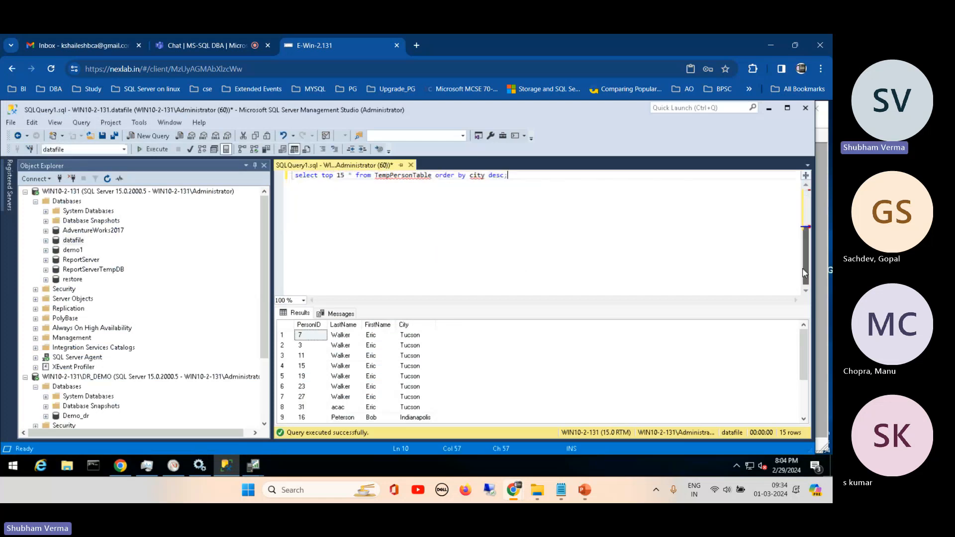
# - Copy the CREATE TABLE #TempPersonTable statement from the T-SQL notes in Notepad and paste it below the select query in Management Studio
pyautogui.click(561, 490)
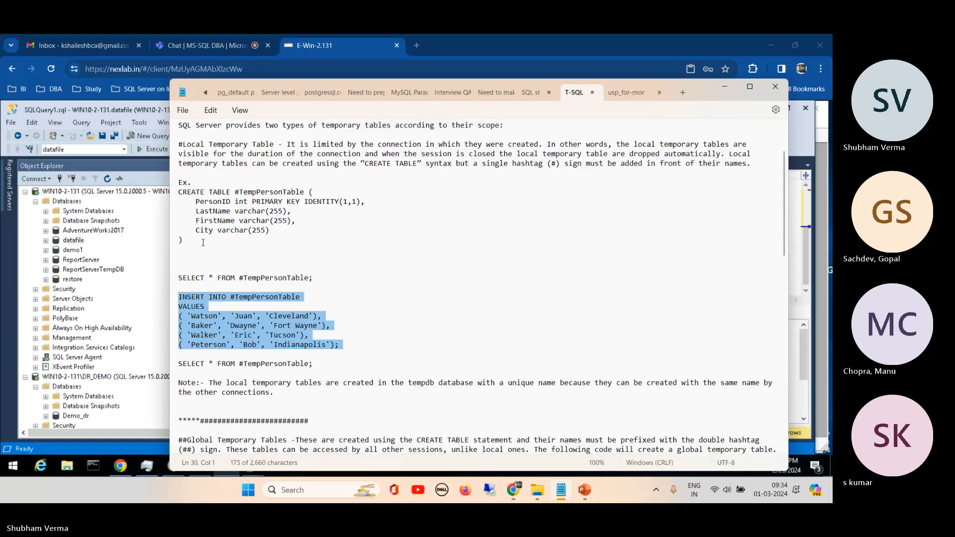
pyautogui.moveTo(183, 240); pyautogui.dragTo(170, 197)
pyautogui.hotkey('ctrl', 'c')
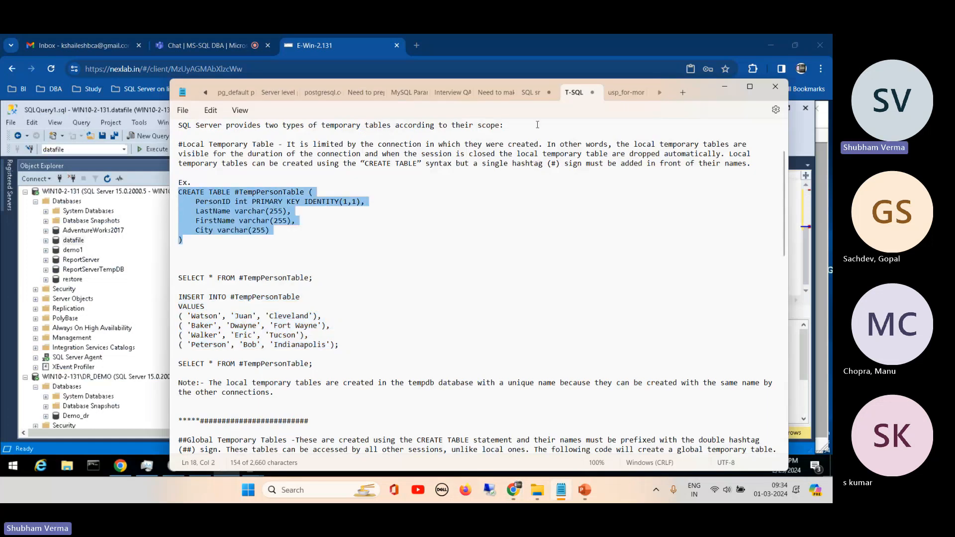
pyautogui.click(715, 87)
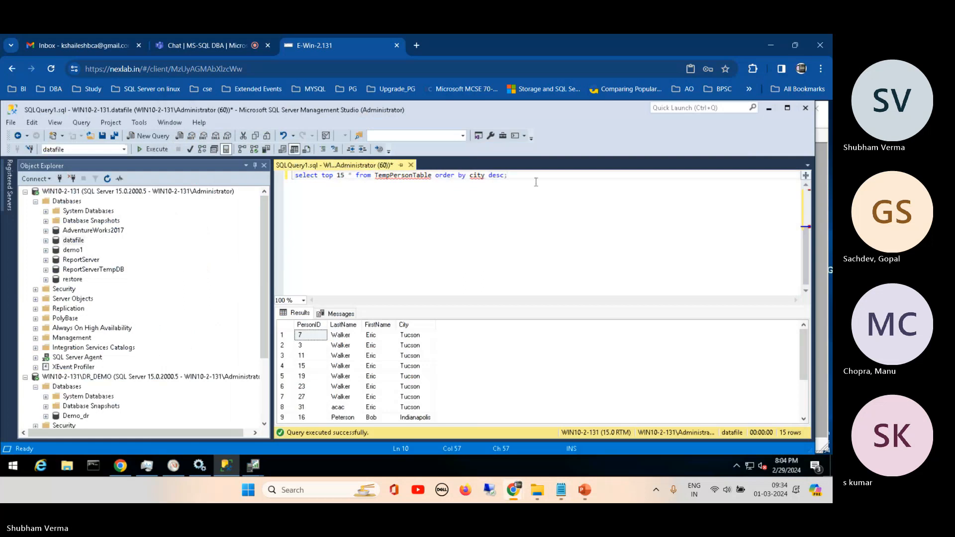
pyautogui.press('Return')
pyautogui.press('Return')
pyautogui.press('Return')
pyautogui.hotkey('ctrl', 'v')
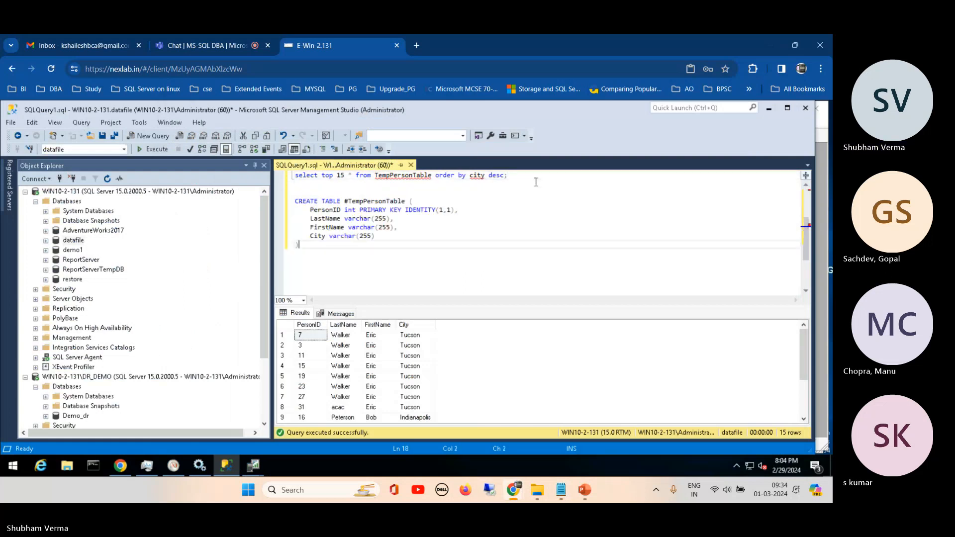
# - Remove the # from the table name and try to execute the CREATE TABLE TempPersonTable statement
pyautogui.click(345, 201)
pyautogui.press('BackSpace')
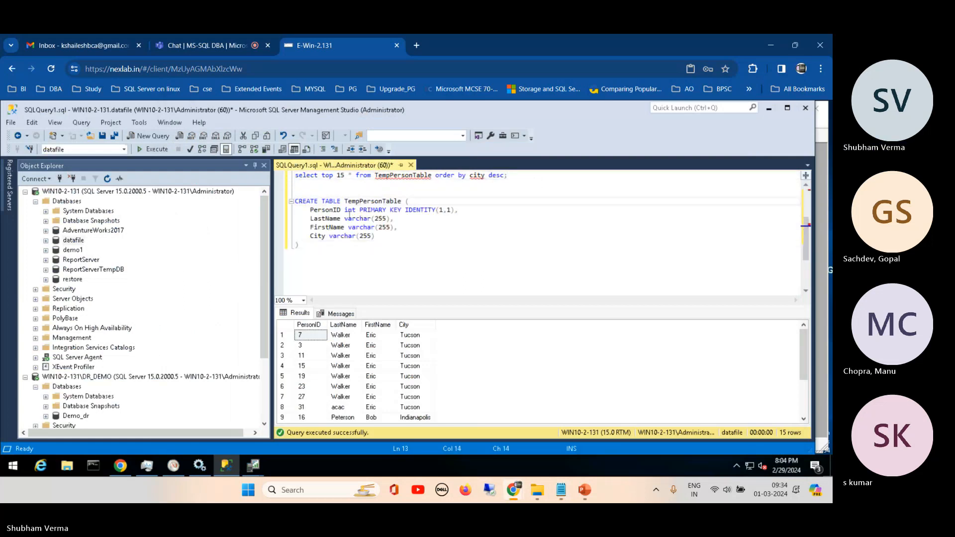
pyautogui.click(309, 243)
pyautogui.moveTo(308, 243); pyautogui.dragTo(296, 201)
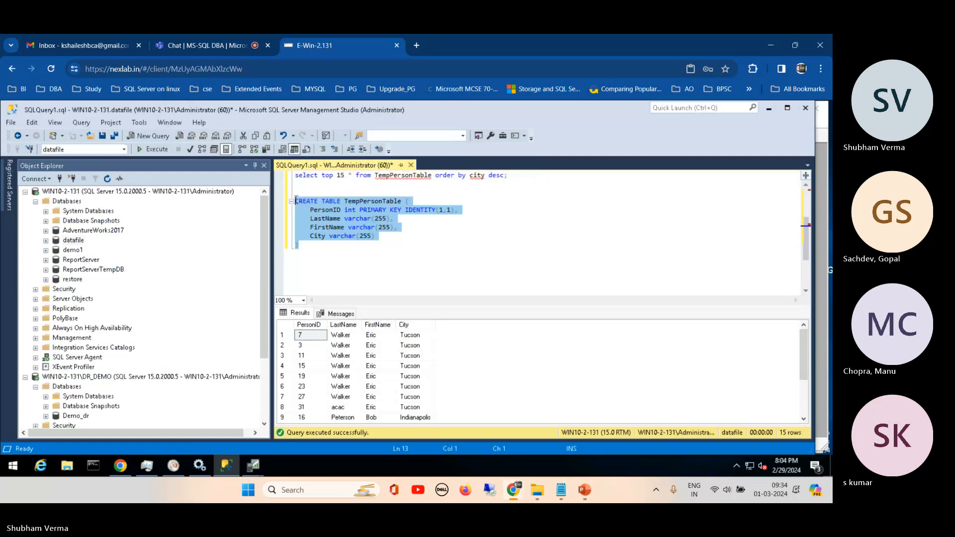
pyautogui.click(159, 149)
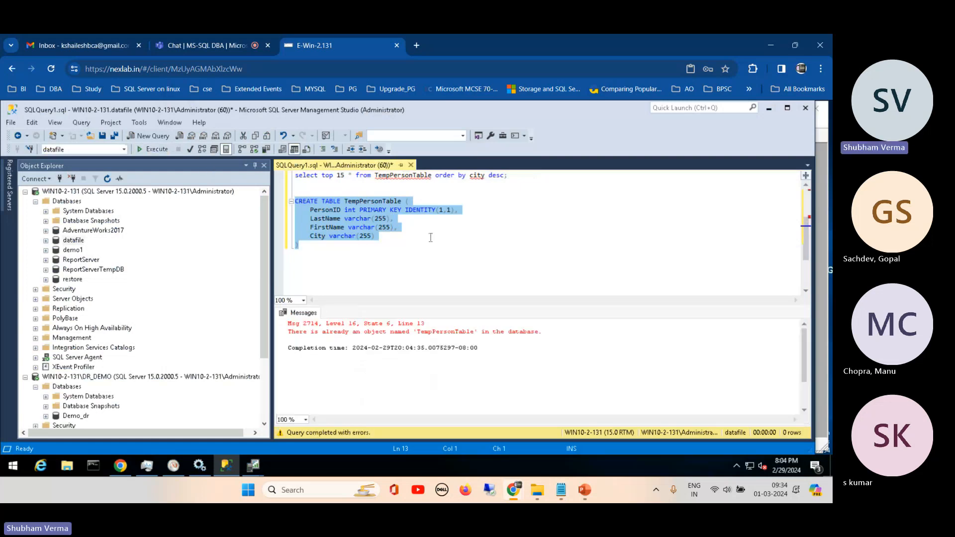
# - Rename the table in the CREATE TABLE statement to TempPersonTable1 and execute the statement
pyautogui.click(401, 202)
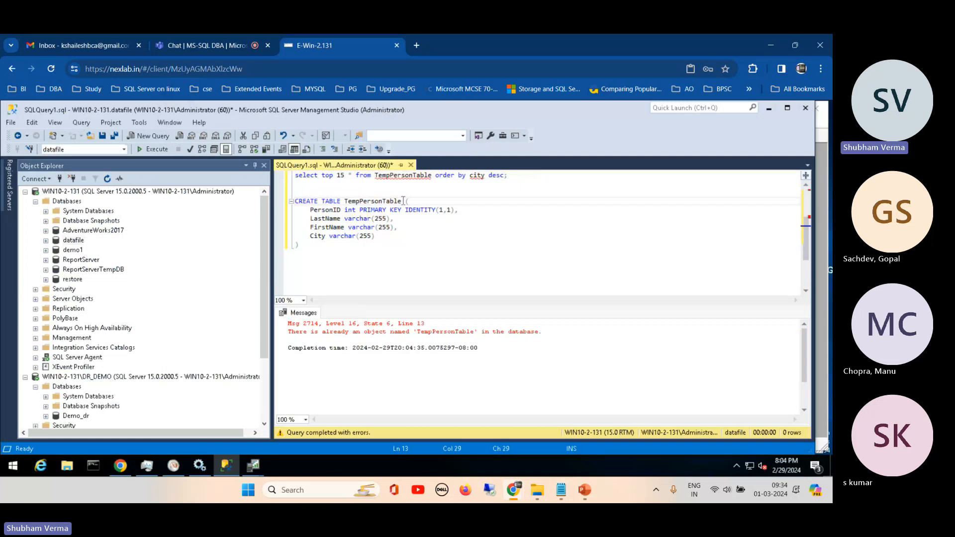
pyautogui.write('1')
pyautogui.moveTo(309, 252); pyautogui.dragTo(295, 192)
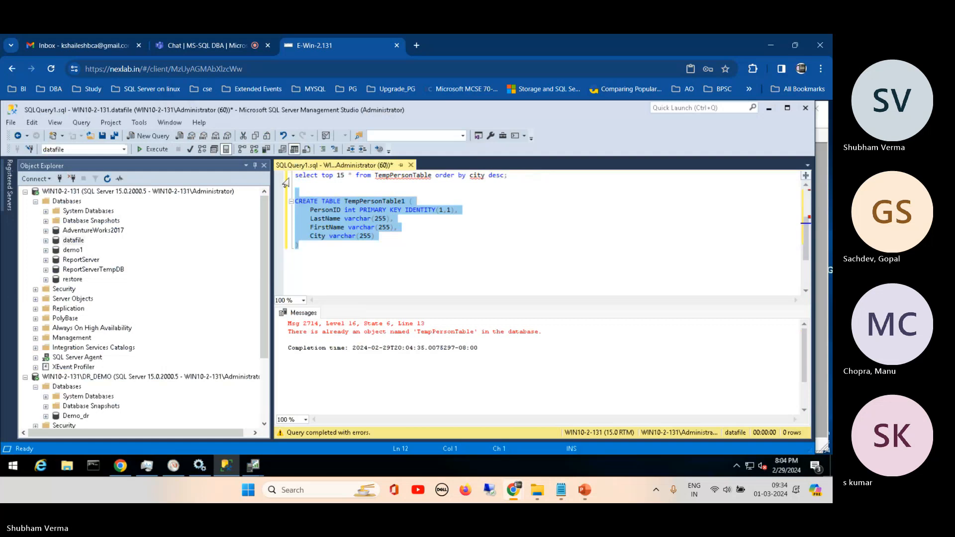
pyautogui.click(156, 150)
pyautogui.click(156, 149)
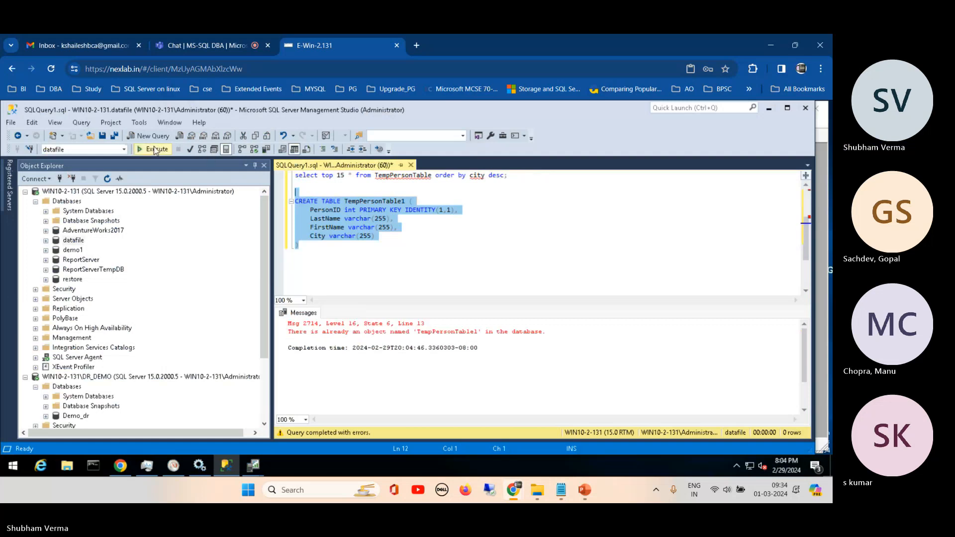
# - Change the INSERT statement's target to TempPersonTable1 and execute only that statement
pyautogui.scroll(3, 798, 179)
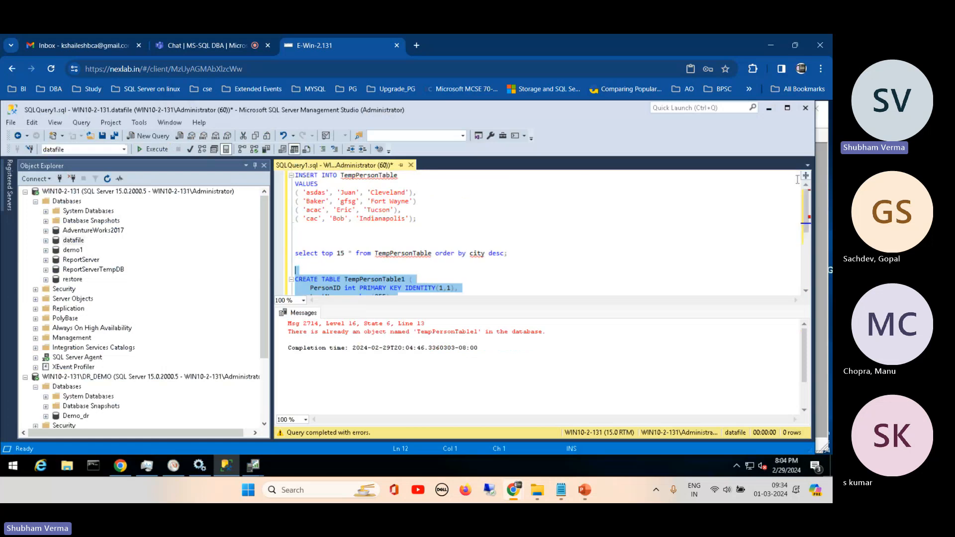
pyautogui.click(401, 176)
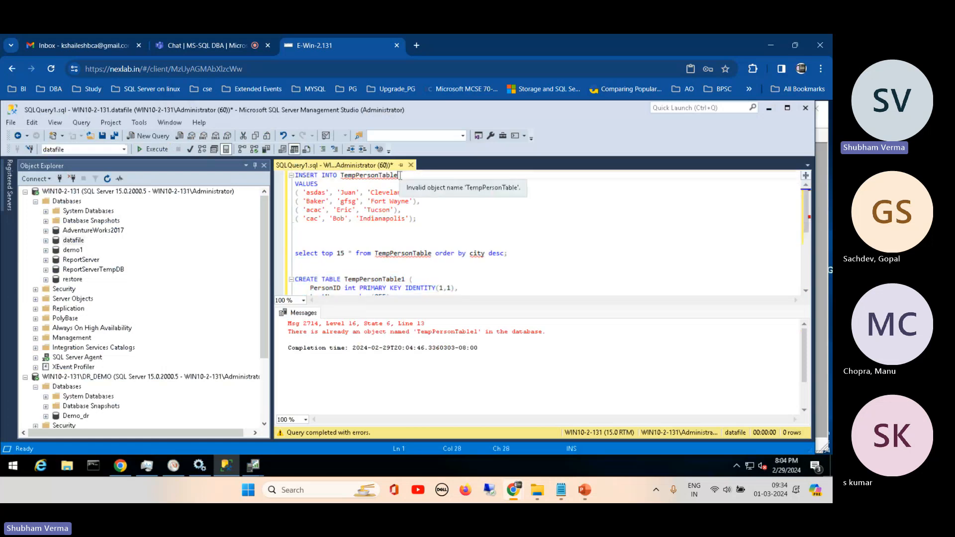
pyautogui.write('1')
pyautogui.click(370, 226)
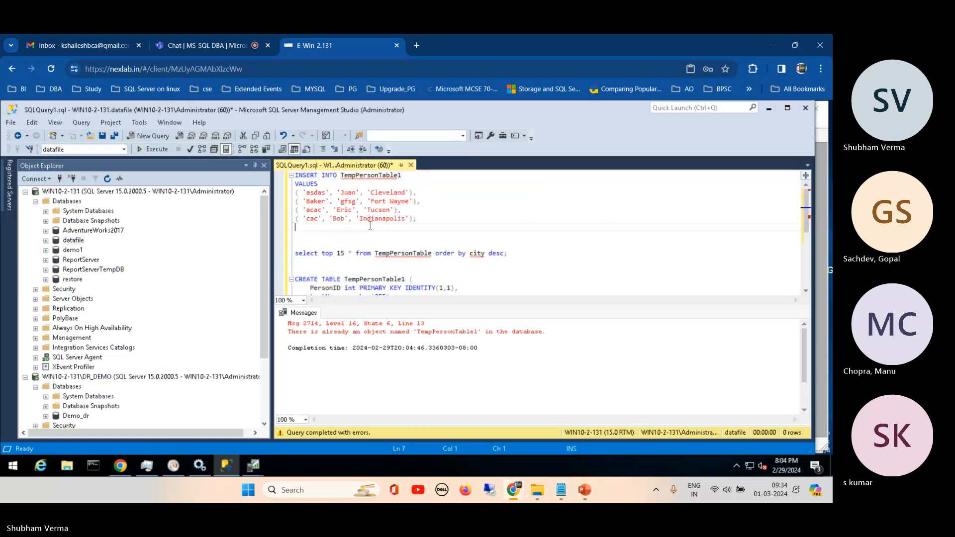
pyautogui.click(435, 223)
pyautogui.moveTo(435, 223); pyautogui.dragTo(295, 175)
pyautogui.click(152, 151)
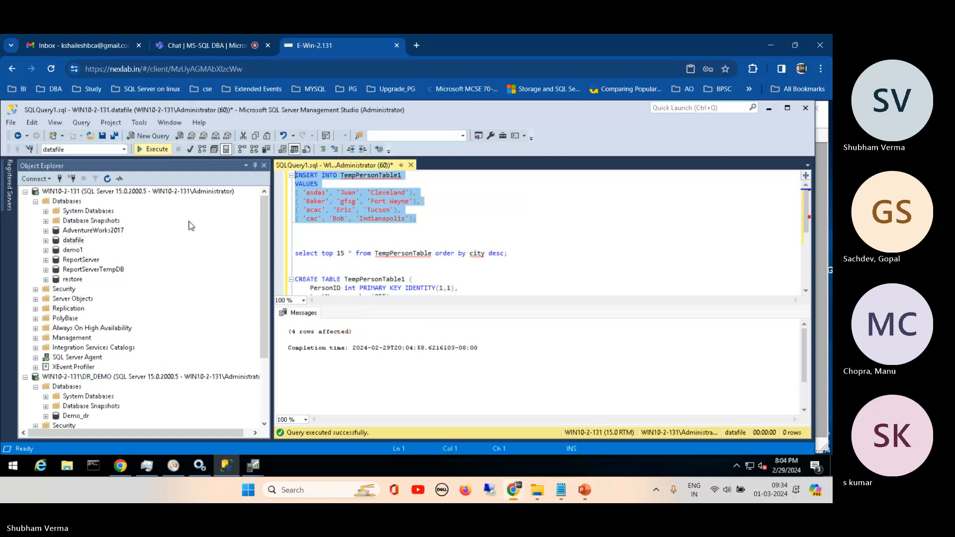
# - Check the events captured by the qpmon trace in SQL Server Profiler and return to Management Studio
pyautogui.click(253, 466)
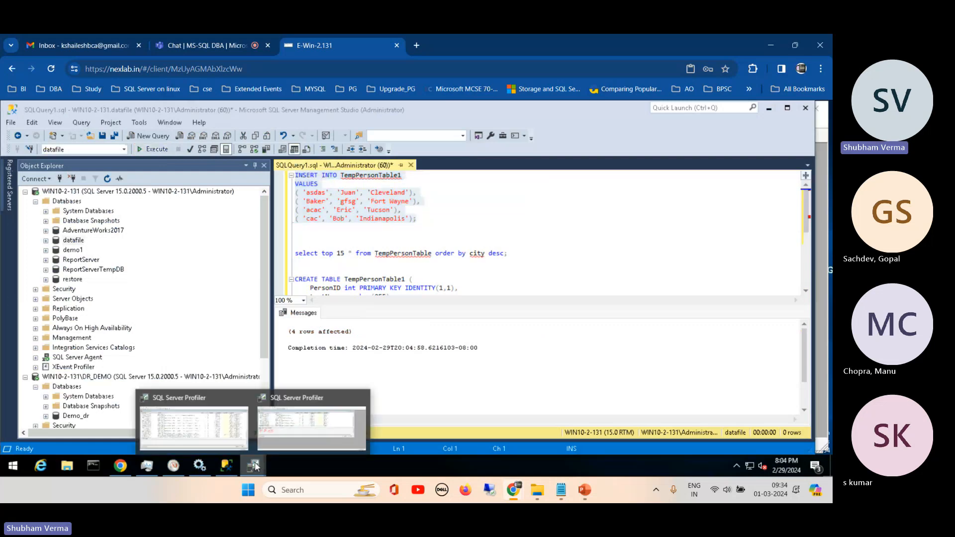
pyautogui.click(299, 425)
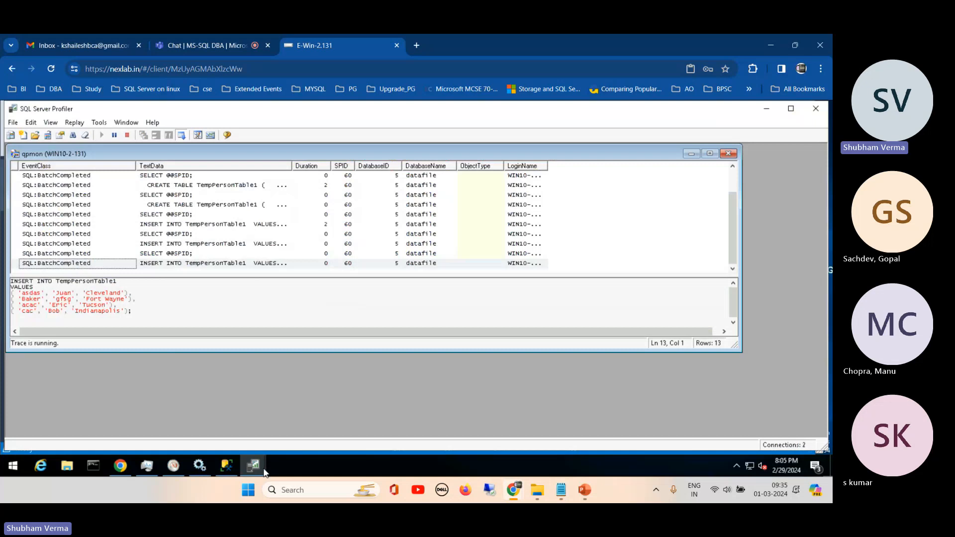
pyautogui.click(226, 467)
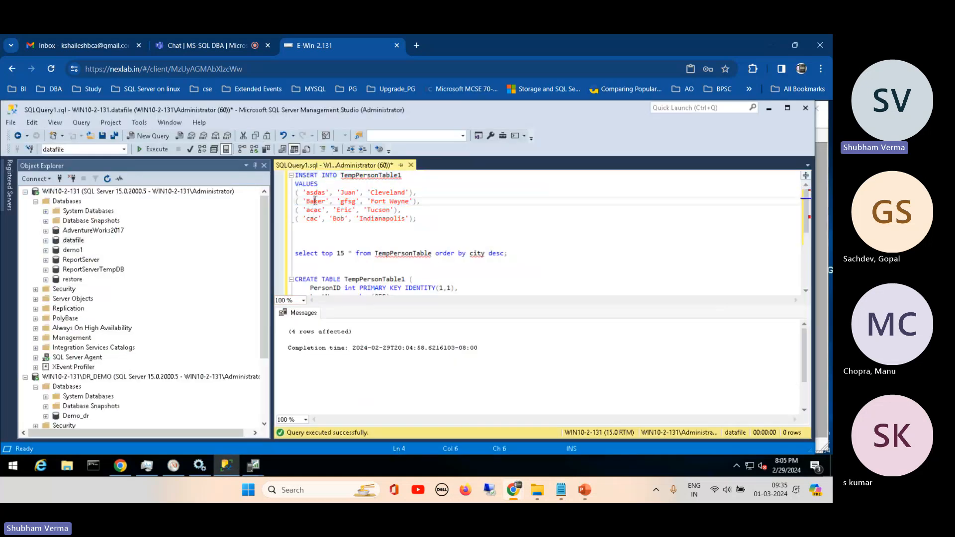
# - Change the first values of the last three INSERT rows to Badffker, fd and dfdfd, and execute the INSERT again
pyautogui.write('gf')
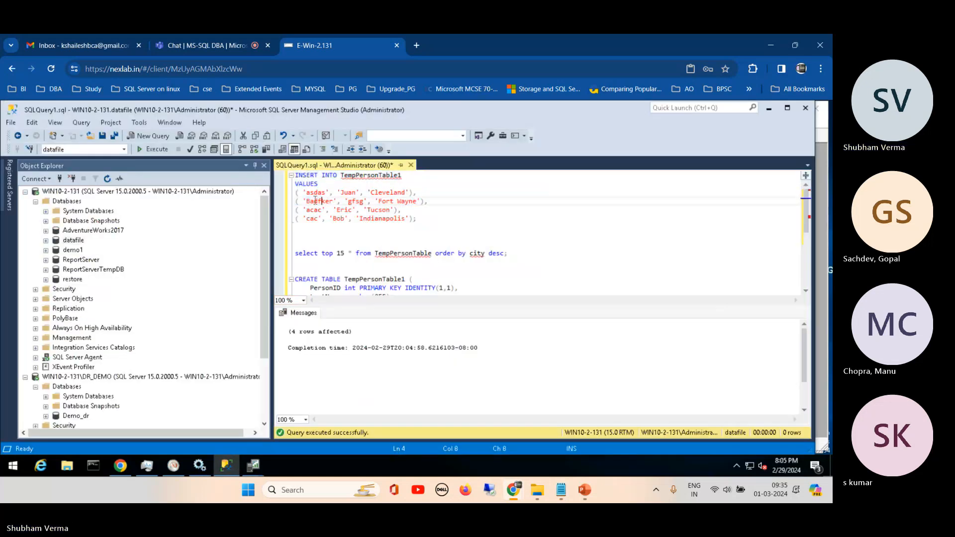
pyautogui.write('f')
pyautogui.doubleClick(315, 210)
pyautogui.write('fd')
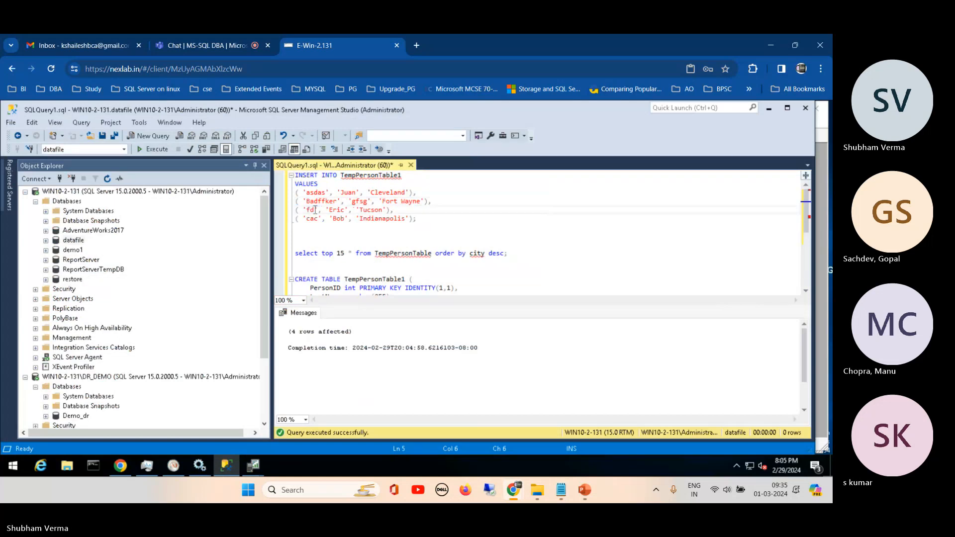
pyautogui.doubleClick(312, 219)
pyautogui.write('dfdfd')
pyautogui.moveTo(428, 219); pyautogui.dragTo(283, 176)
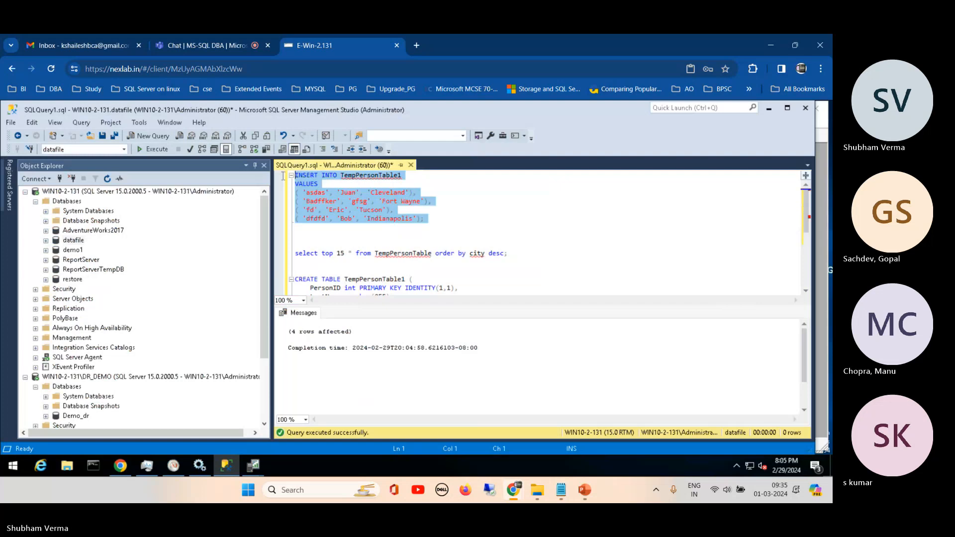
pyautogui.click(150, 149)
pyautogui.click(515, 255)
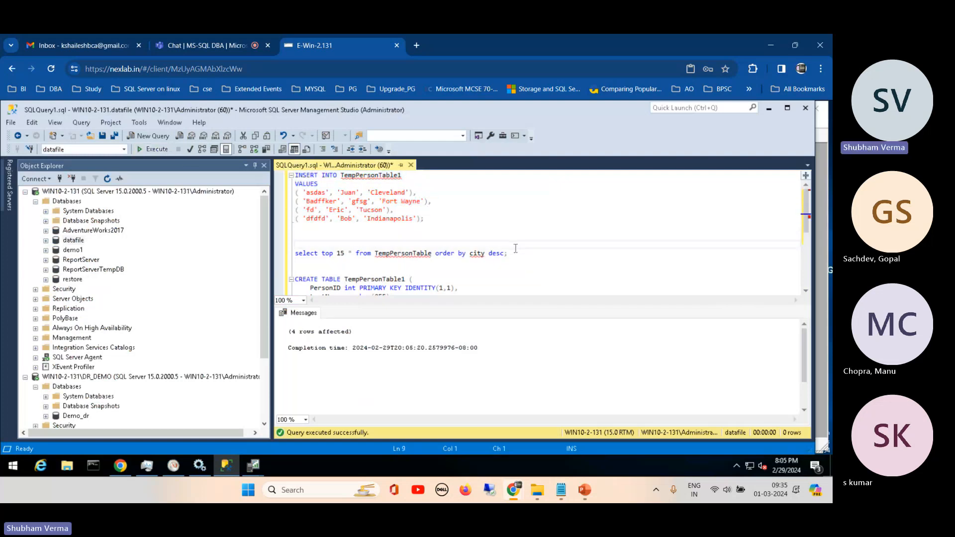
# - Change the SELECT TOP 15 statement's table to TempPersonTable1 and execute only that statement
pyautogui.moveTo(516, 255); pyautogui.dragTo(281, 253)
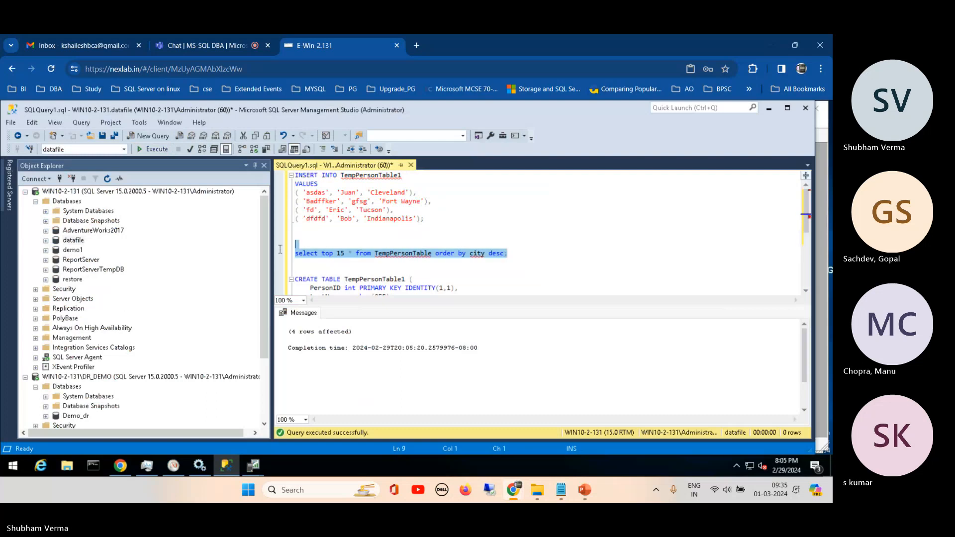
pyautogui.click(439, 255)
pyautogui.click(433, 253)
pyautogui.write('1')
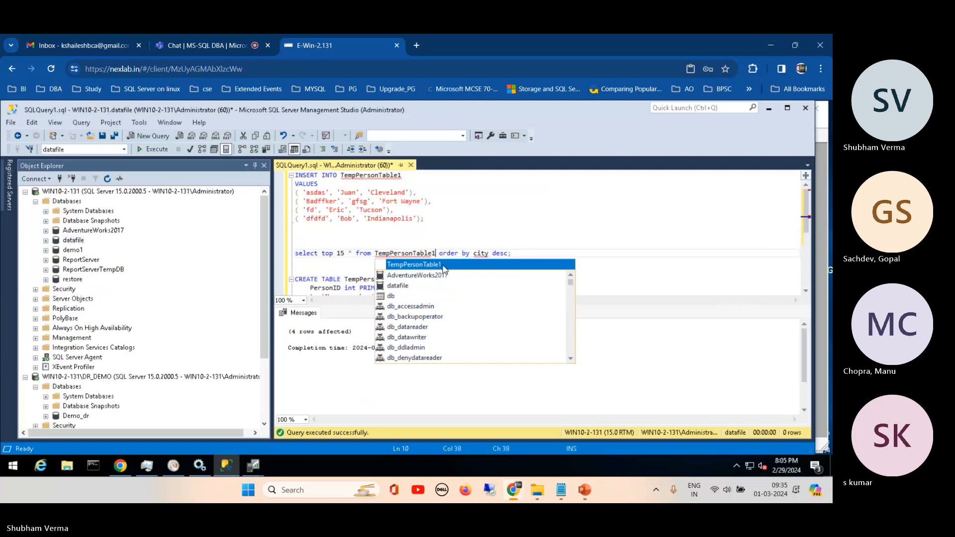
pyautogui.press('Escape')
pyautogui.moveTo(512, 253); pyautogui.dragTo(295, 235)
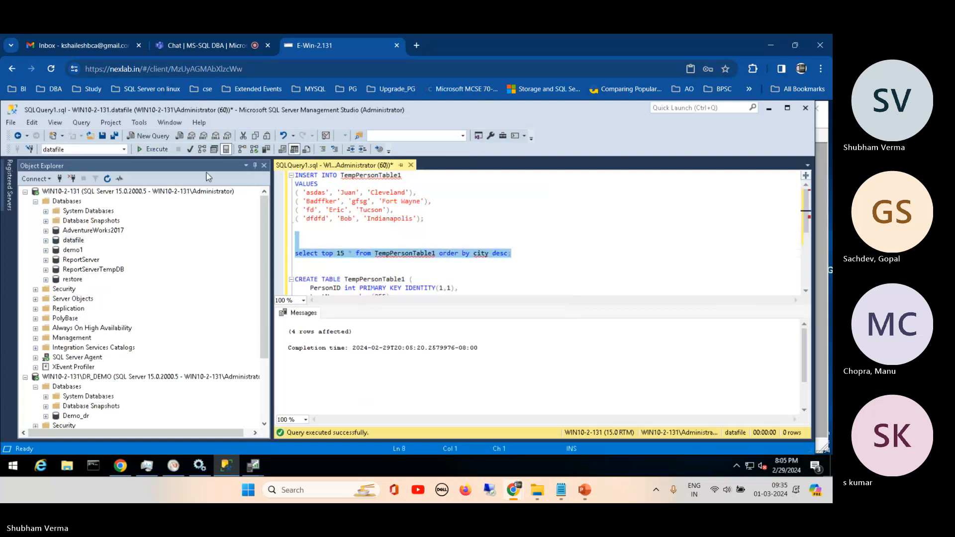
pyautogui.click(151, 149)
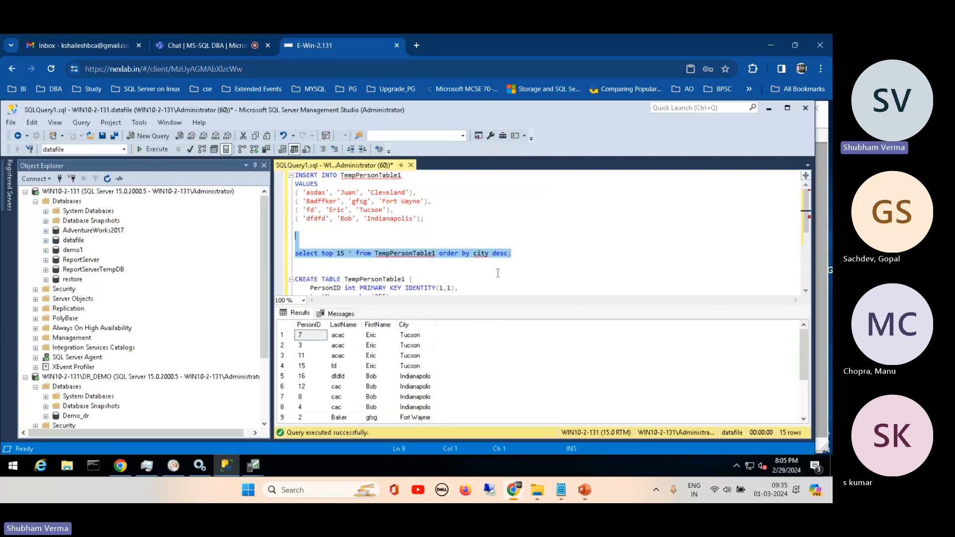
# - Remove the TOP 15 limit from the SELECT on TempPersonTable1 and execute only that statement
pyautogui.click(472, 270)
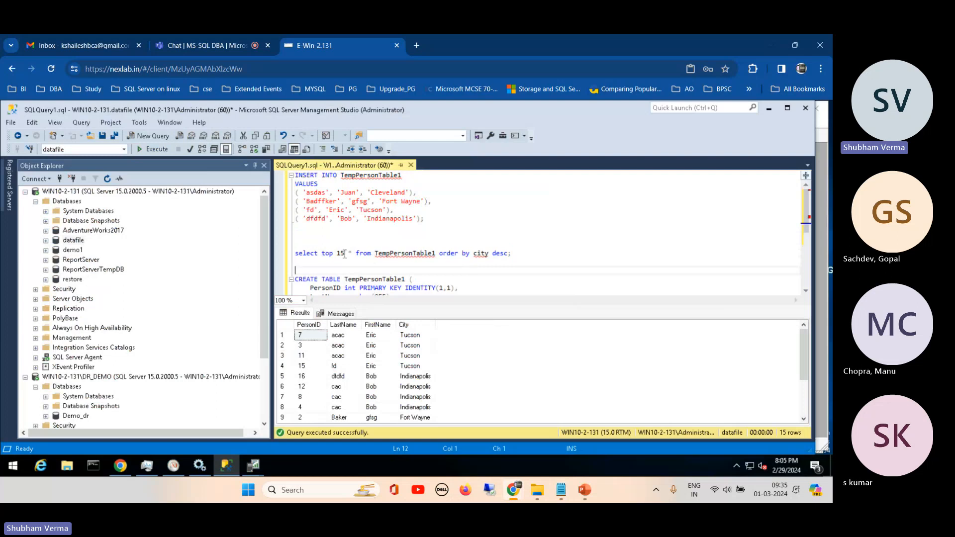
pyautogui.moveTo(345, 255); pyautogui.dragTo(323, 255)
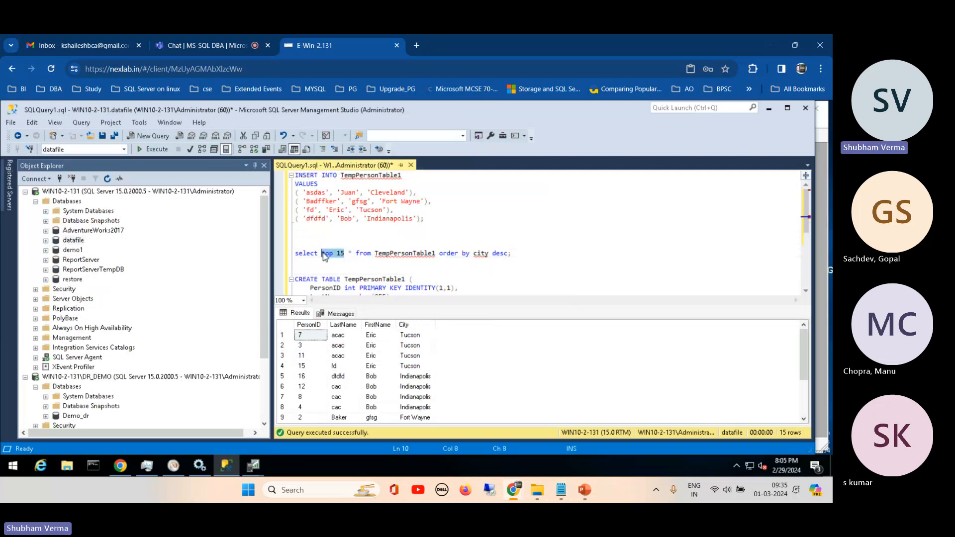
pyautogui.press('Delete')
pyautogui.moveTo(489, 254); pyautogui.dragTo(295, 255)
pyautogui.click(158, 150)
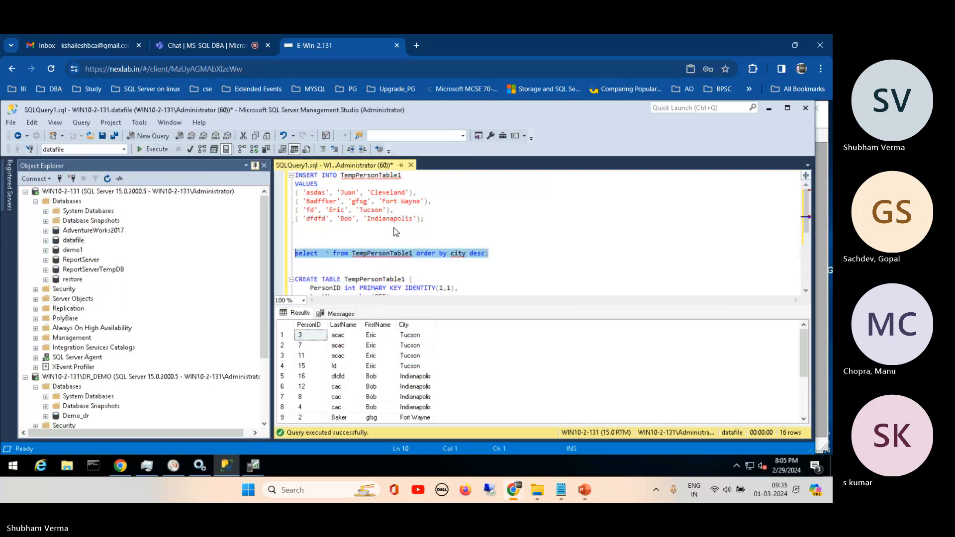
# - Add a WHERE clause before ORDER BY matching firstname to the Tucson rows' first name, and execute only that SELECT
pyautogui.click(416, 254)
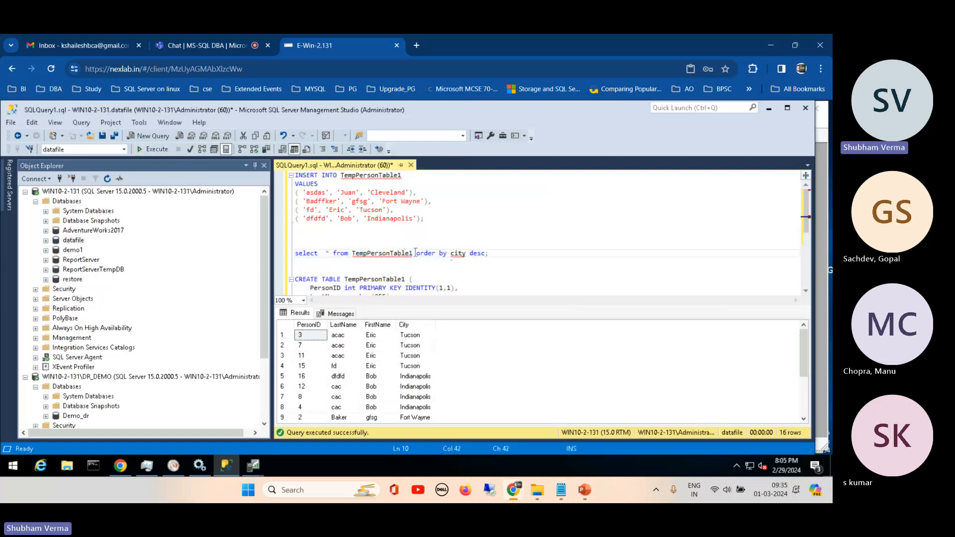
pyautogui.write('where  ')
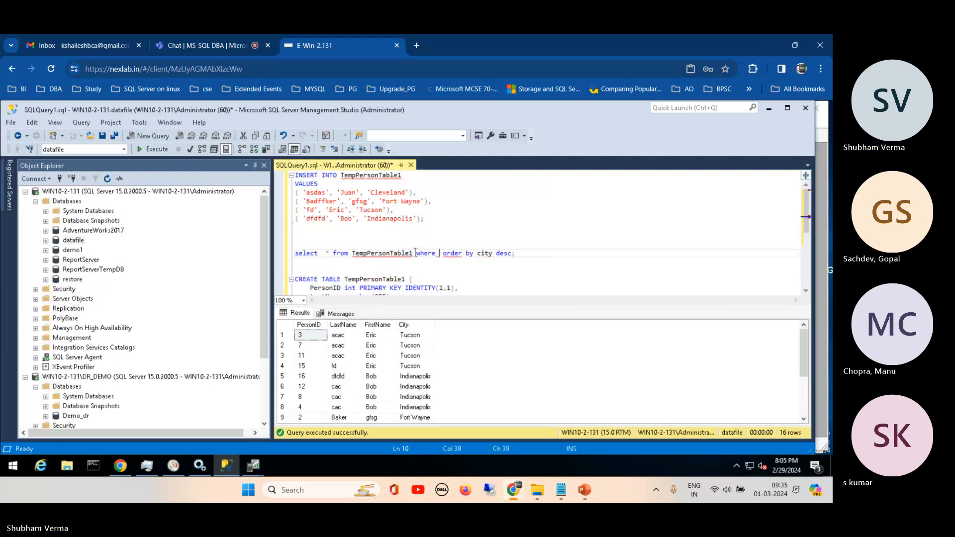
pyautogui.write('fir ')
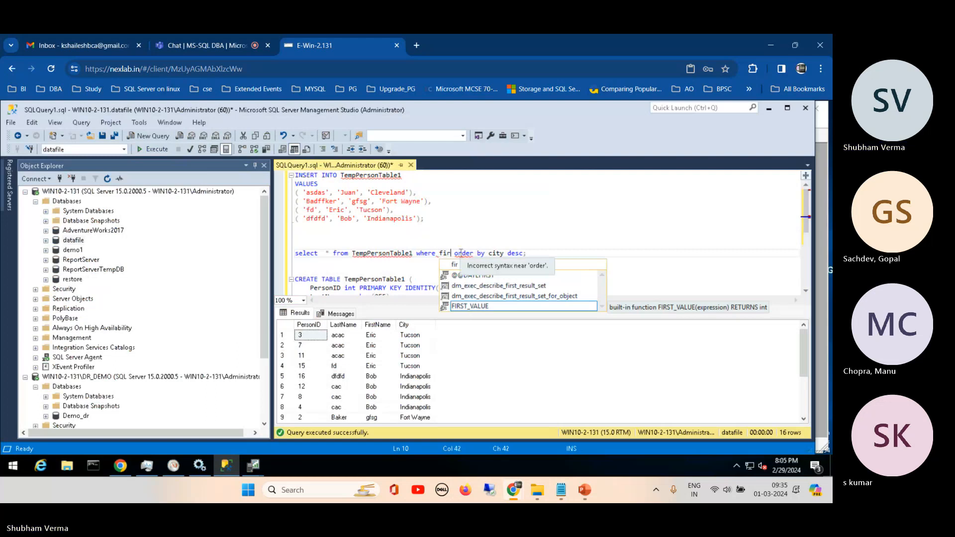
pyautogui.write('stnam')
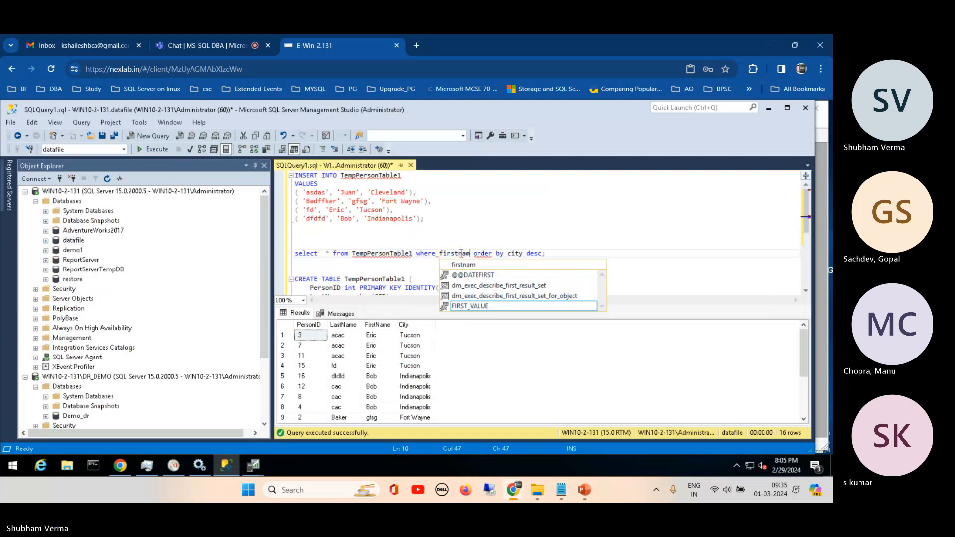
pyautogui.write('e')
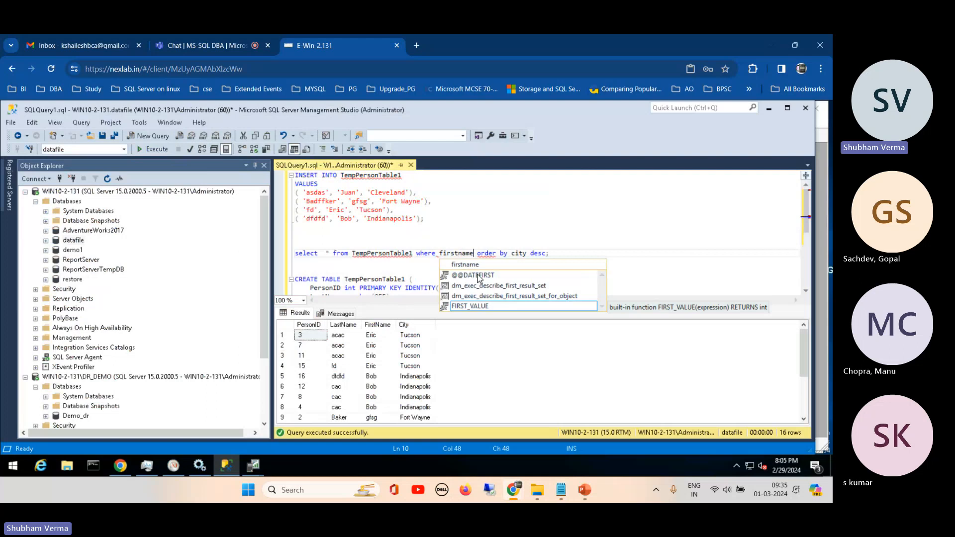
pyautogui.press('Escape')
pyautogui.write('= ')
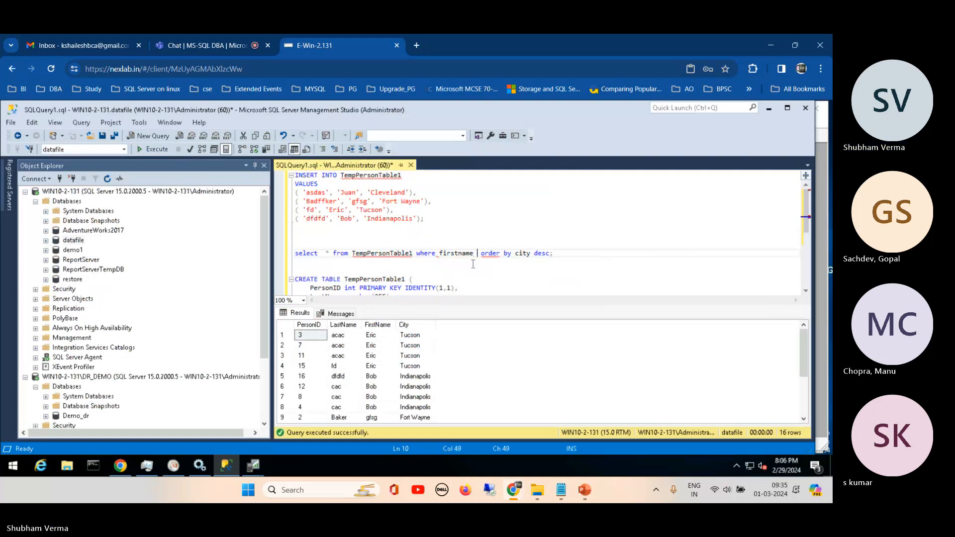
pyautogui.write("''")
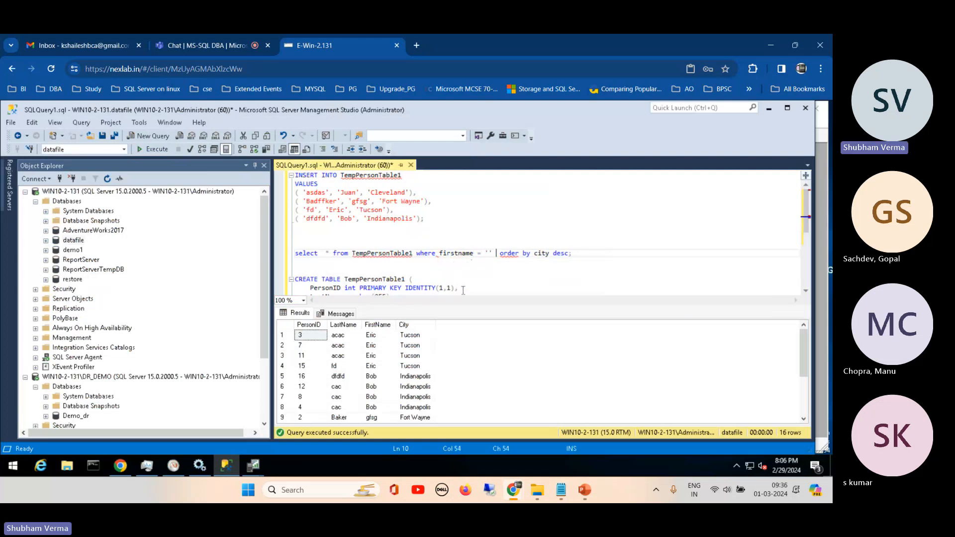
pyautogui.click(489, 252)
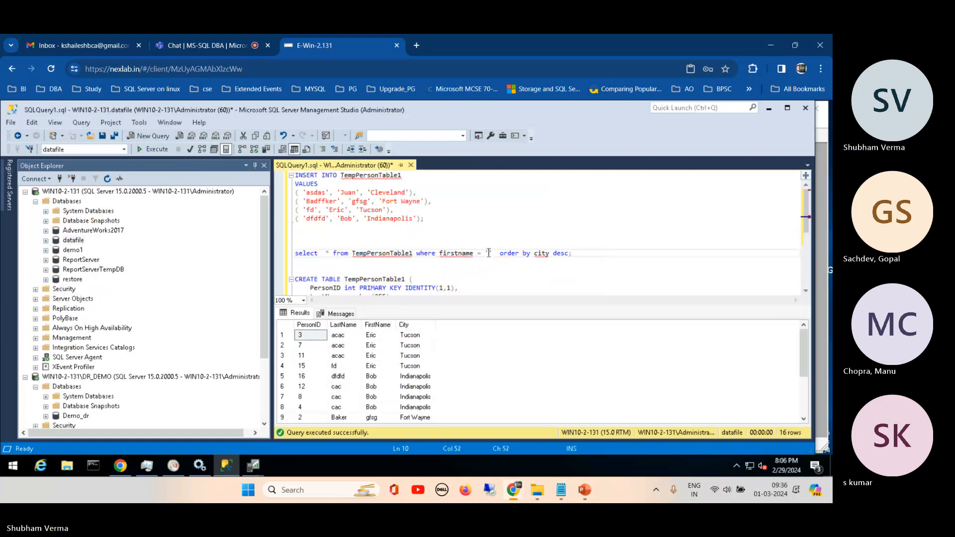
pyautogui.write('Eric')
pyautogui.click(508, 271)
pyautogui.moveTo(606, 256); pyautogui.dragTo(289, 255)
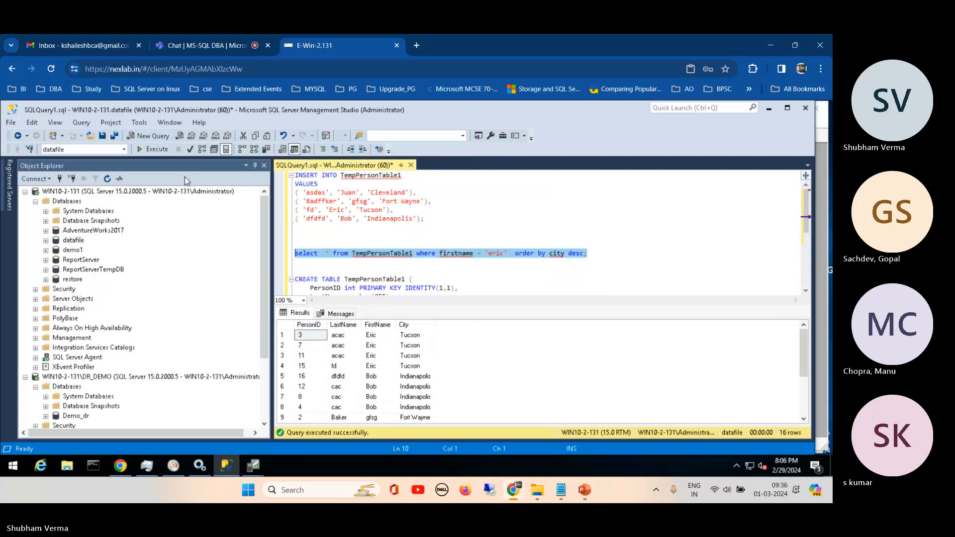
pyautogui.click(153, 153)
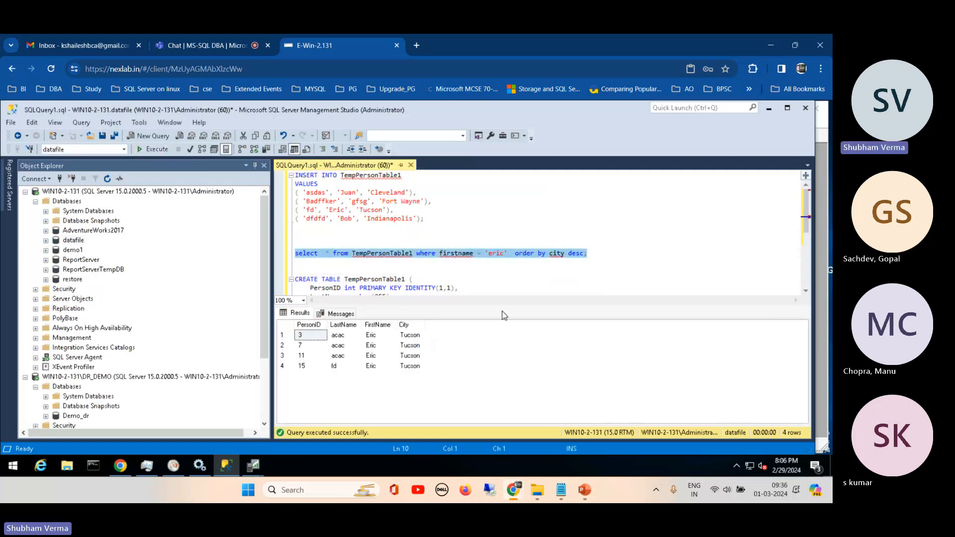
# - Switch to the qpmon trace in SQL Server Profiler, stop it and select its last captured statements
pyautogui.click(251, 471)
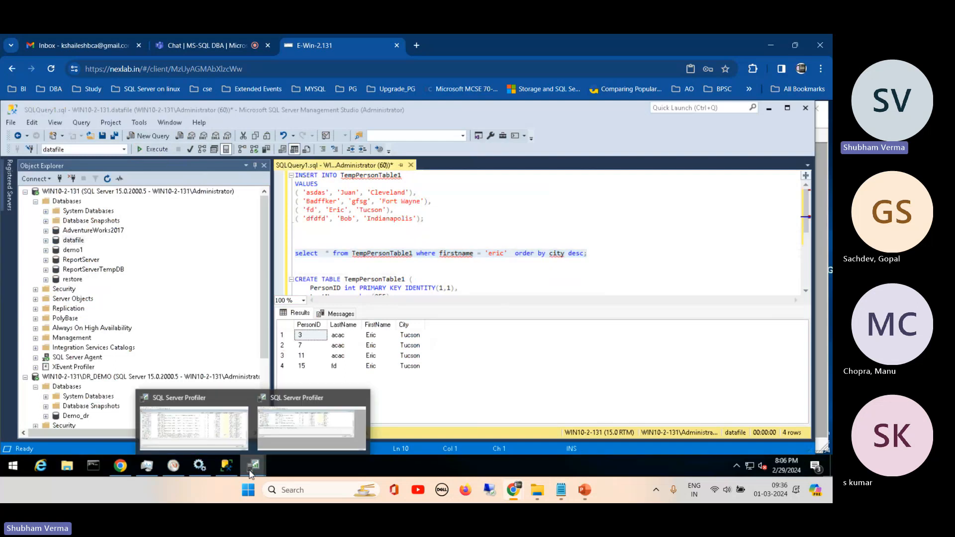
pyautogui.click(232, 414)
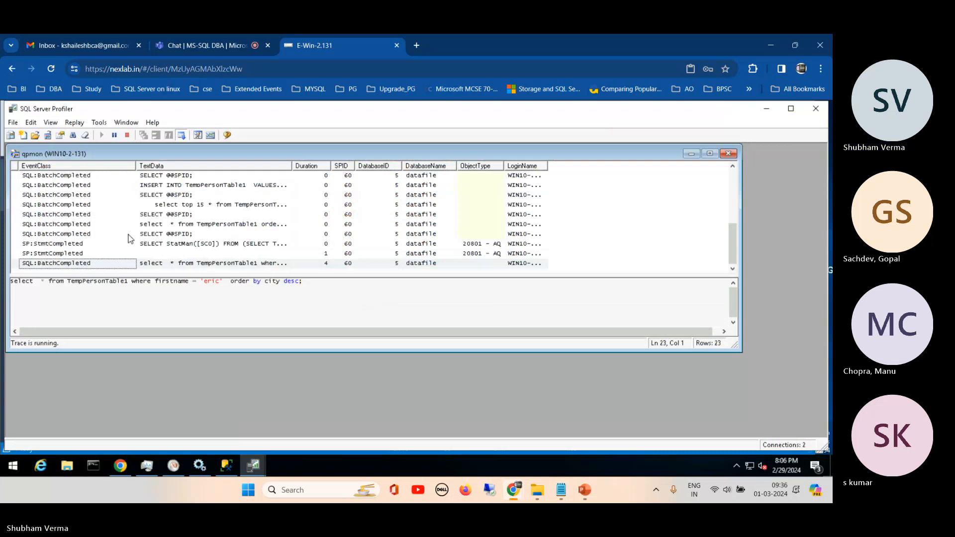
pyautogui.click(166, 299)
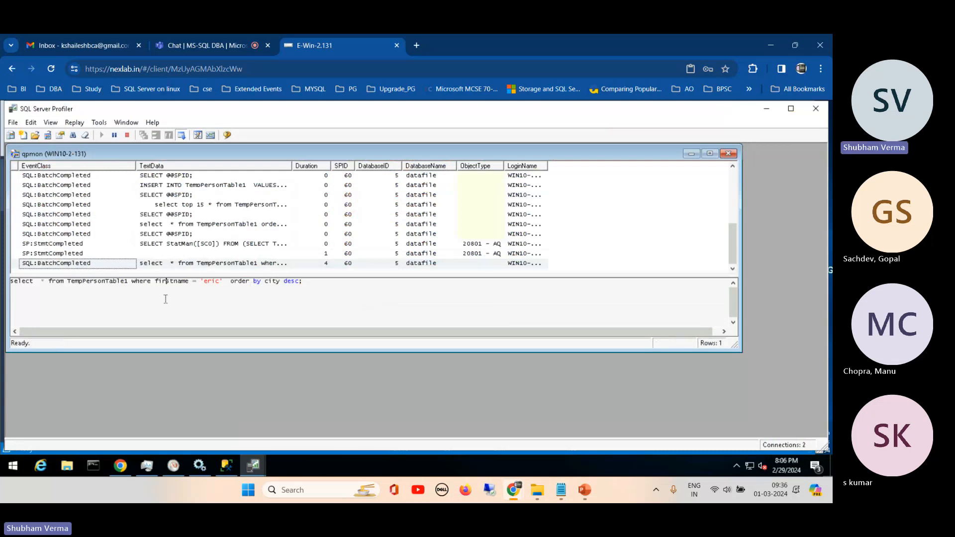
pyautogui.click(127, 135)
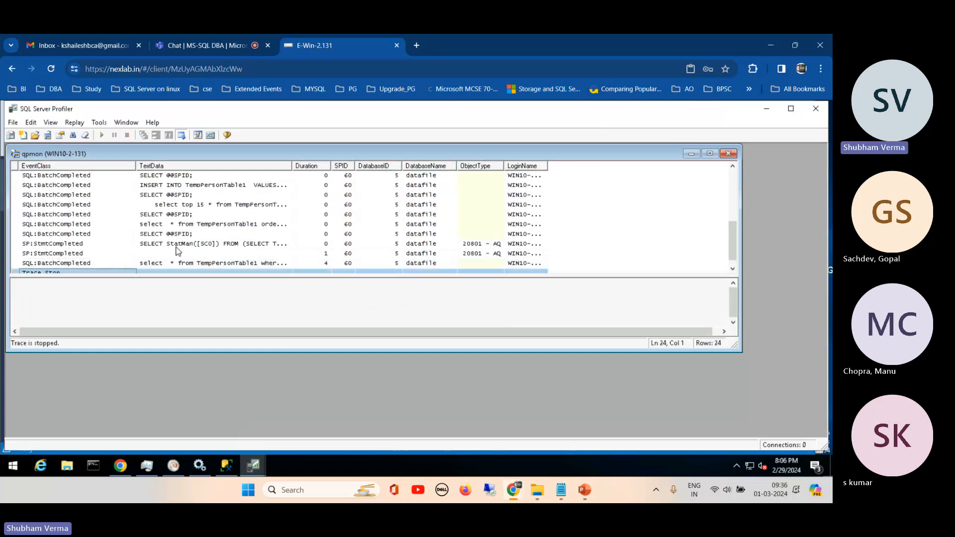
pyautogui.moveTo(177, 246); pyautogui.dragTo(162, 272)
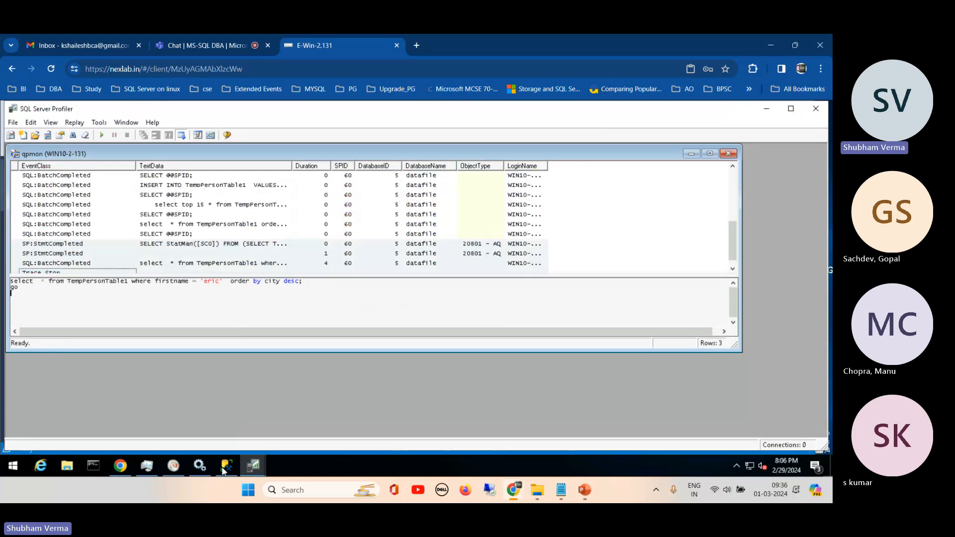
# - Bring up the other Profiler window holding the stopped queryMon trace and close it
pyautogui.click(252, 467)
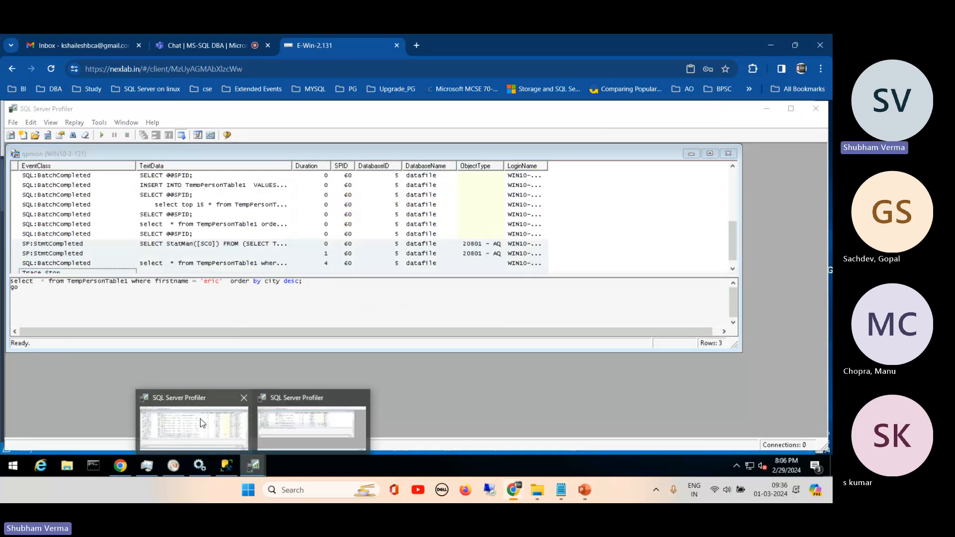
pyautogui.click(202, 424)
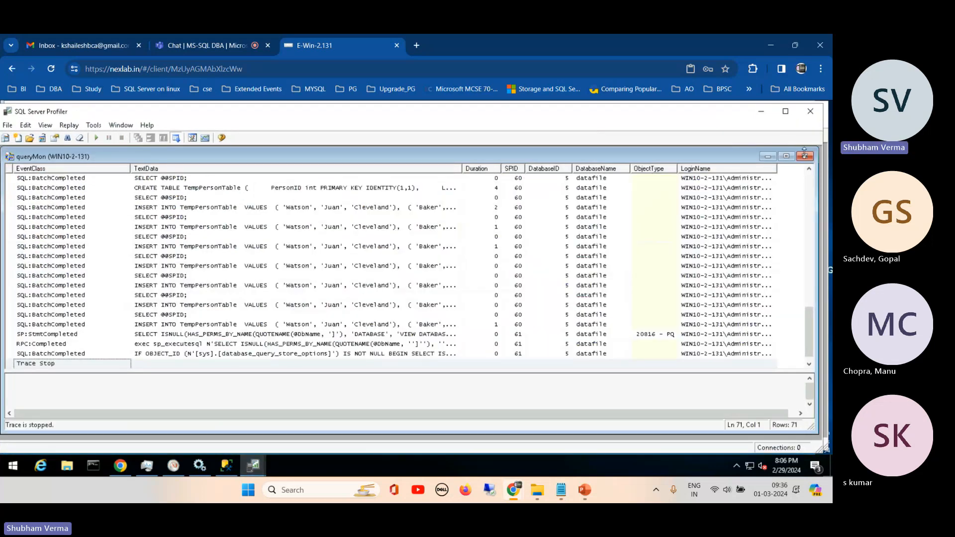
pyautogui.click(811, 111)
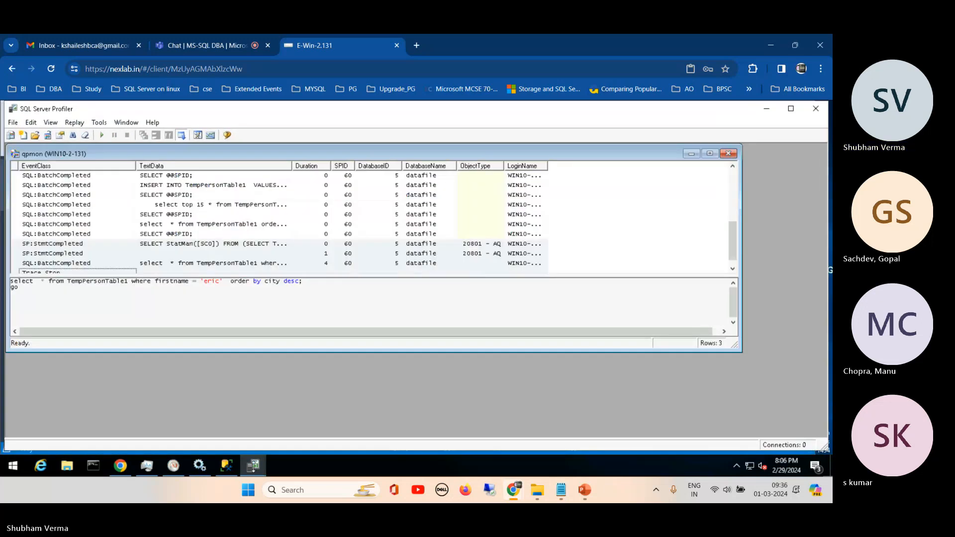
# - Launch Database Engine Tuning Advisor from Profiler and connect to WIN10-2-131 with Windows Authentication
pyautogui.click(100, 122)
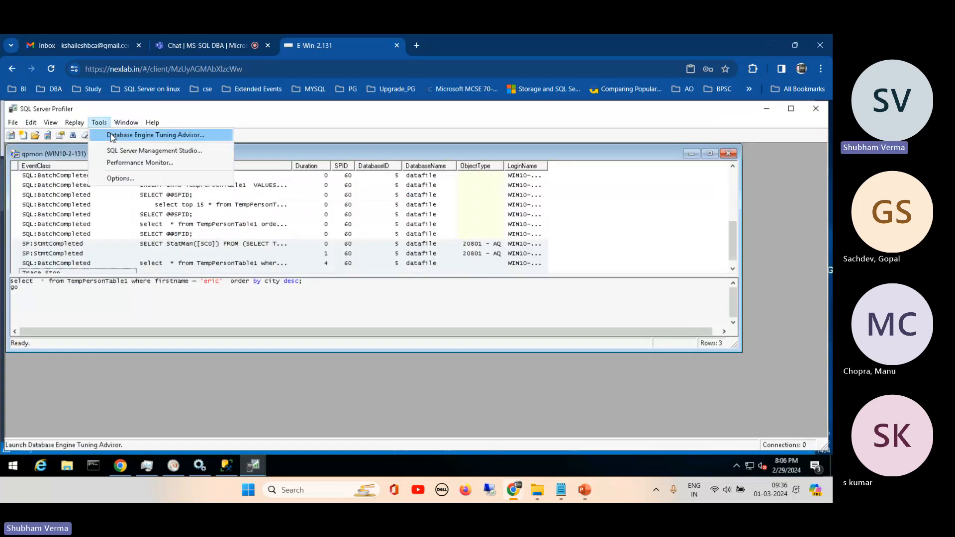
pyautogui.click(112, 136)
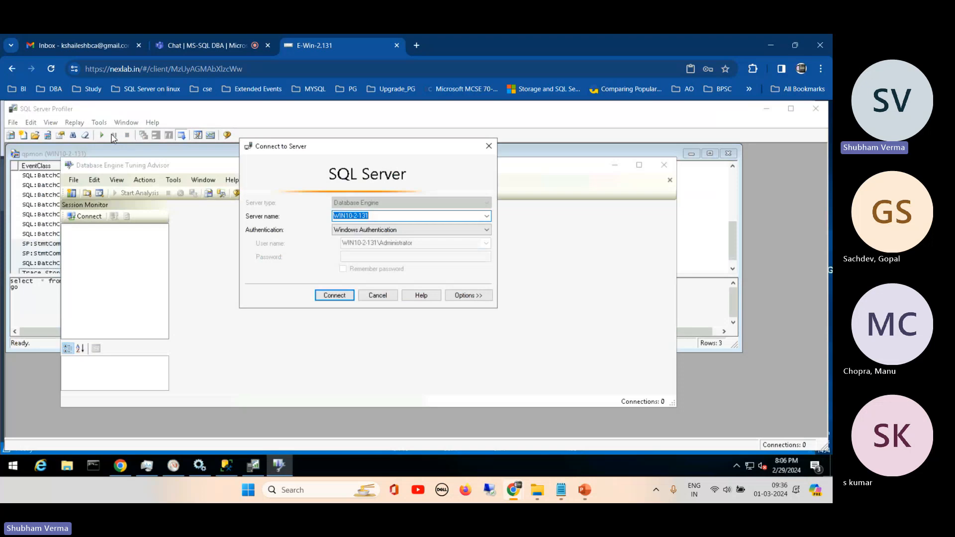
pyautogui.click(334, 295)
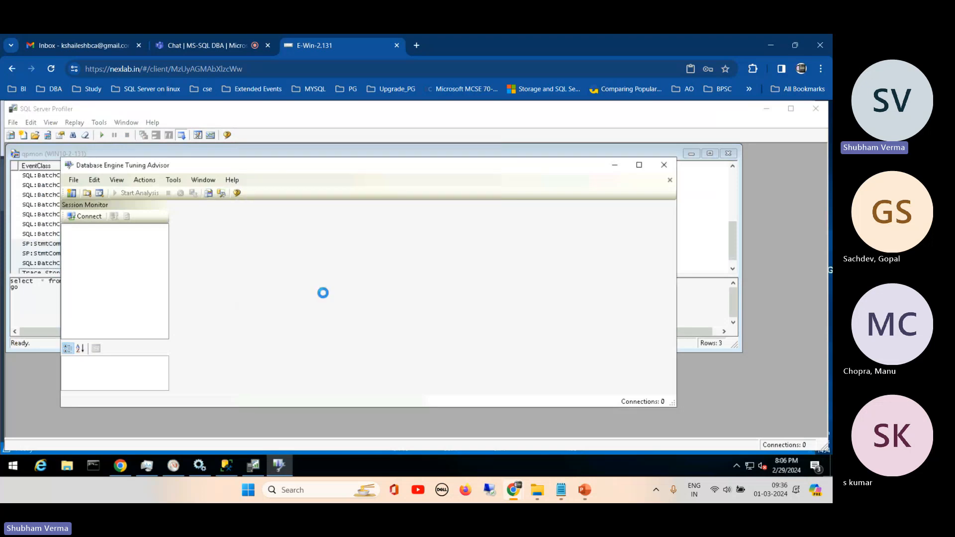
# - Set the tuning session's workload source to Table
pyautogui.click(284, 286)
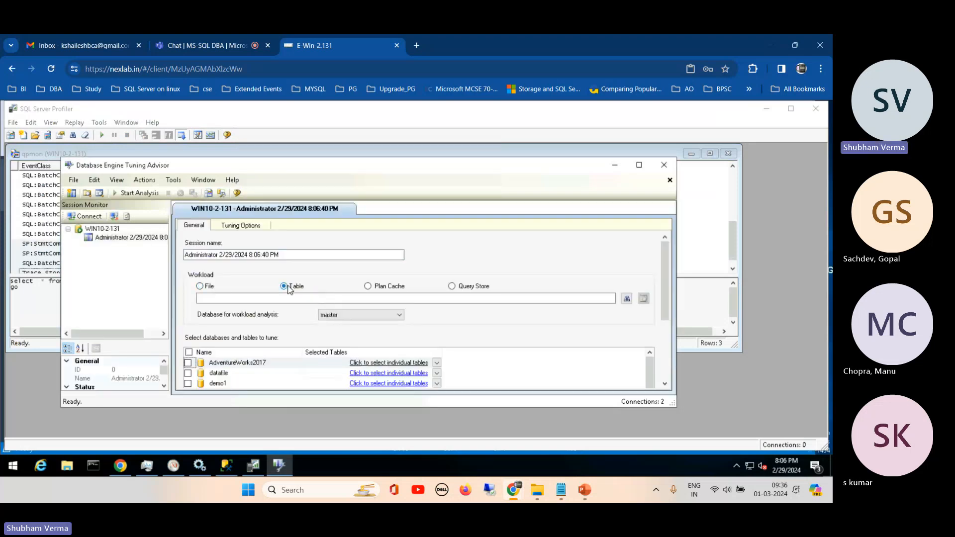
pyautogui.click(403, 298)
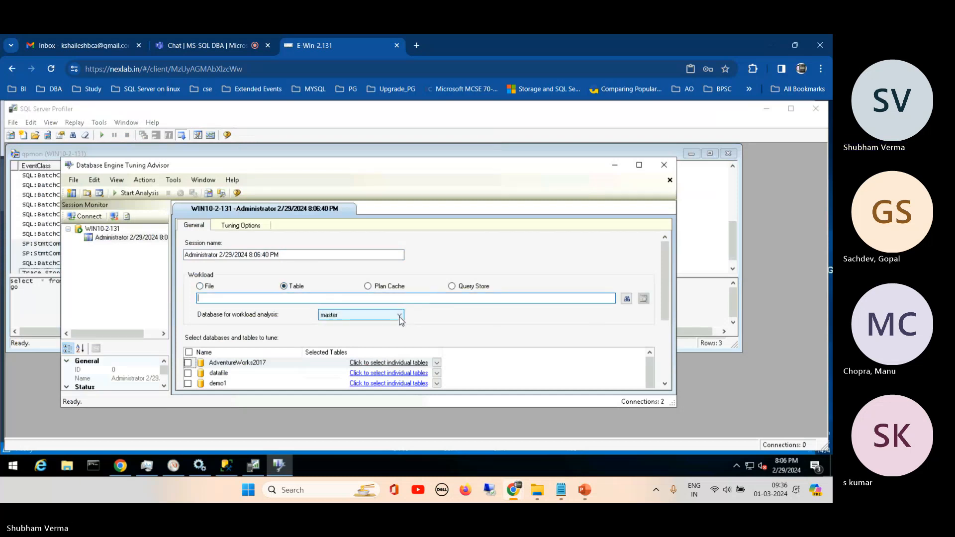
pyautogui.click(287, 288)
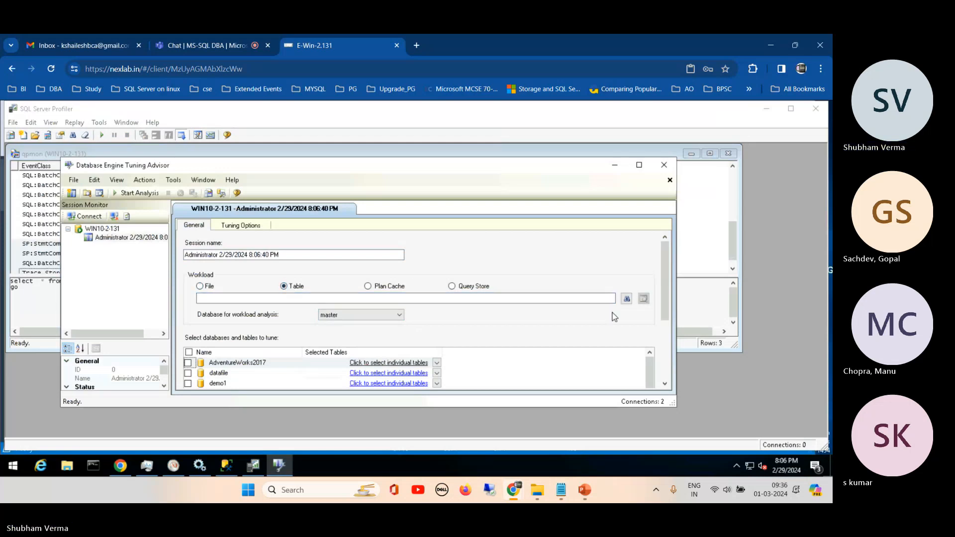
# - Try to pick the workload table from the restore database under the dbo schema
pyautogui.click(626, 299)
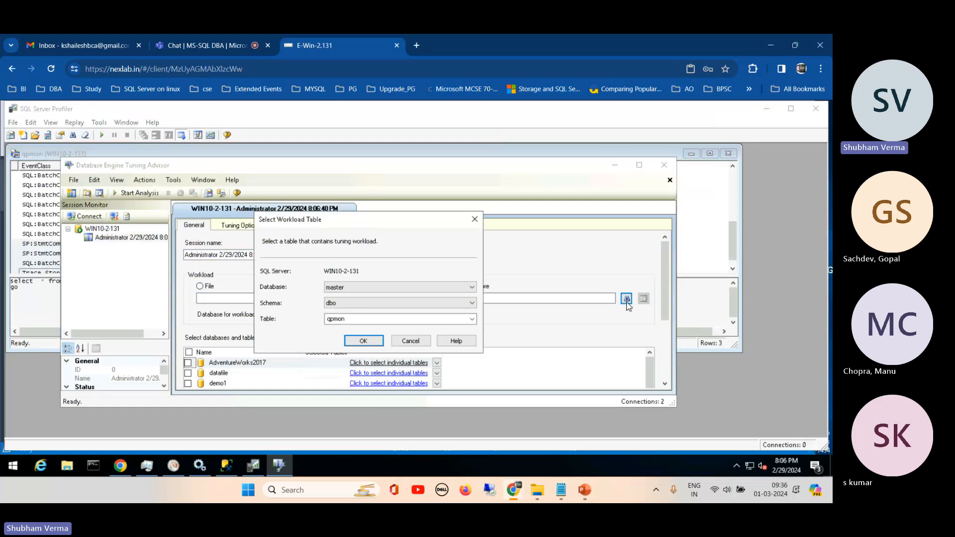
pyautogui.click(472, 288)
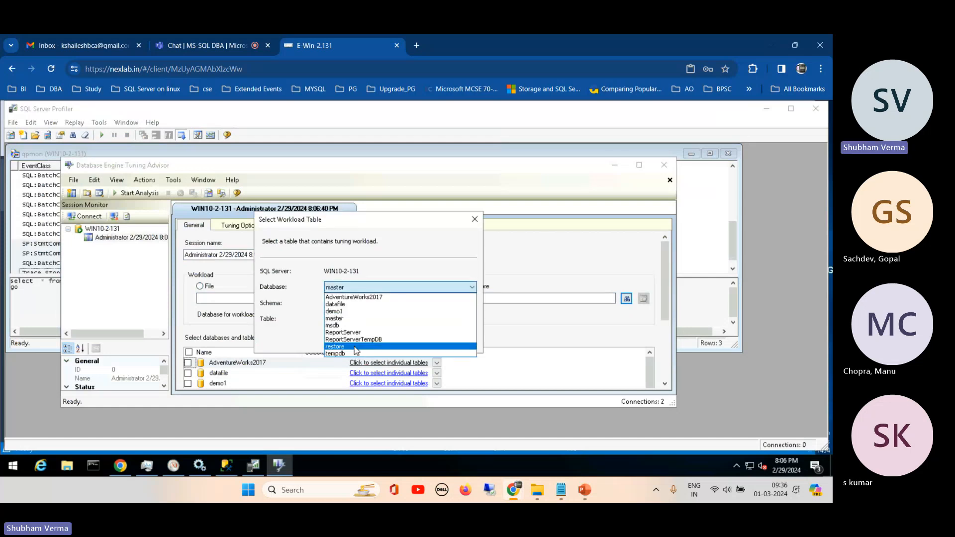
pyautogui.click(353, 346)
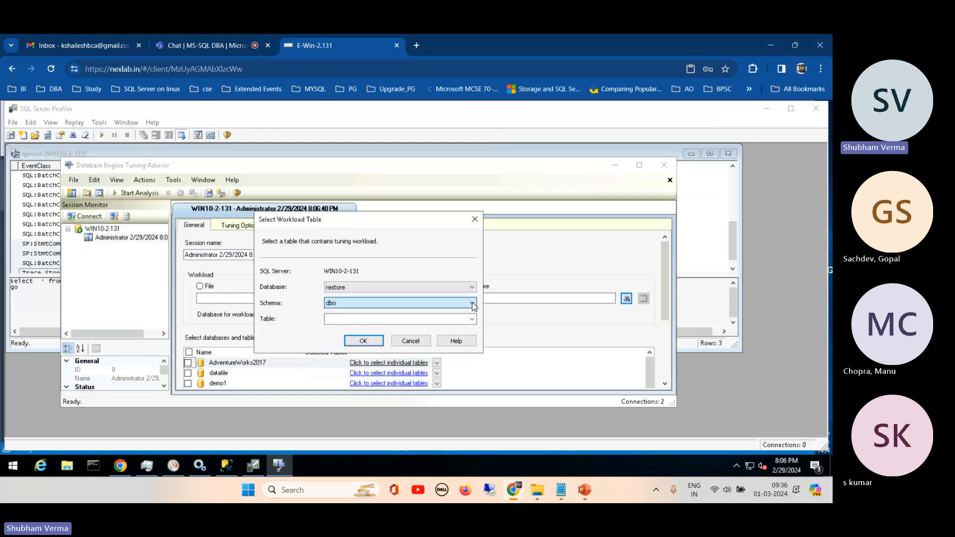
pyautogui.click(472, 319)
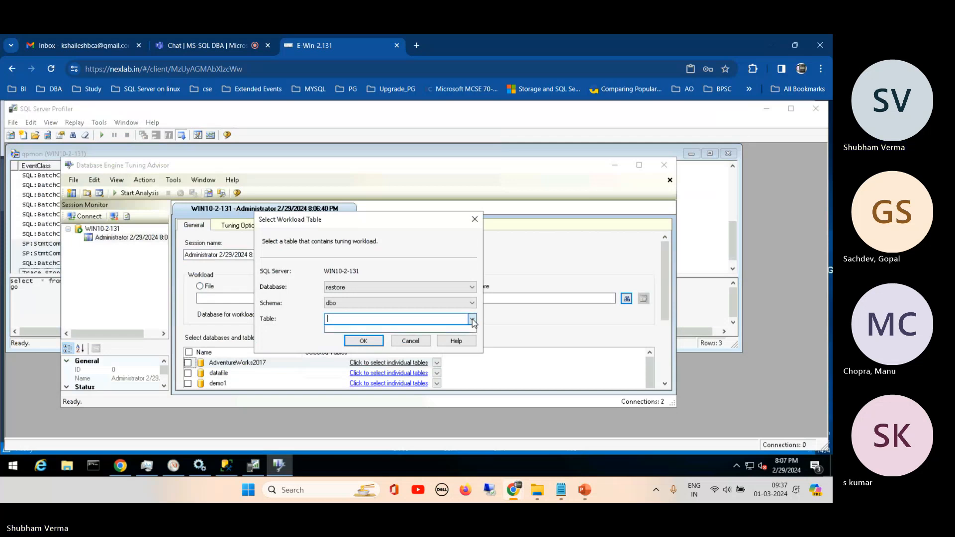
pyautogui.click(473, 321)
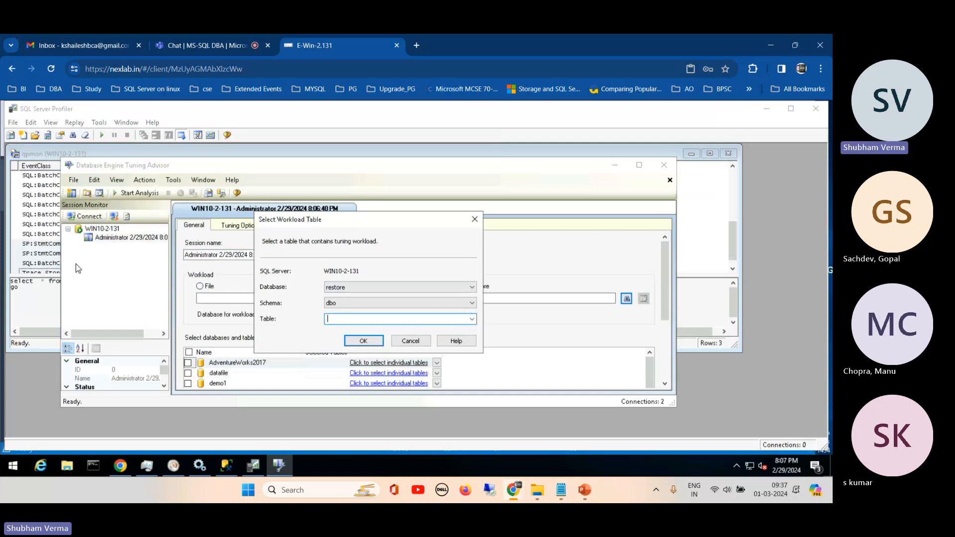
# - Switch to SQL Server Profiler to look at its options, close them and return to Database Engine Tuning Advisor
pyautogui.click(113, 142)
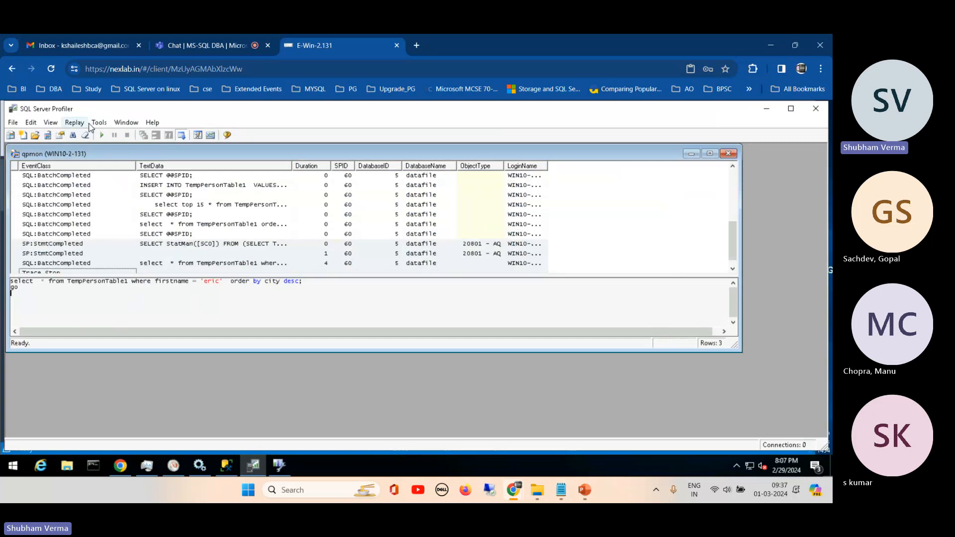
pyautogui.click(99, 122)
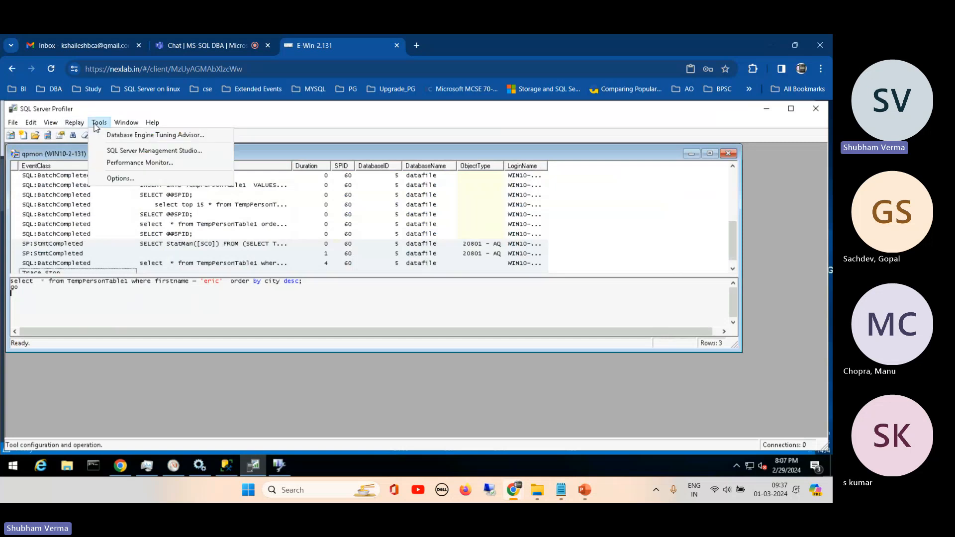
pyautogui.click(119, 178)
pyautogui.click(481, 381)
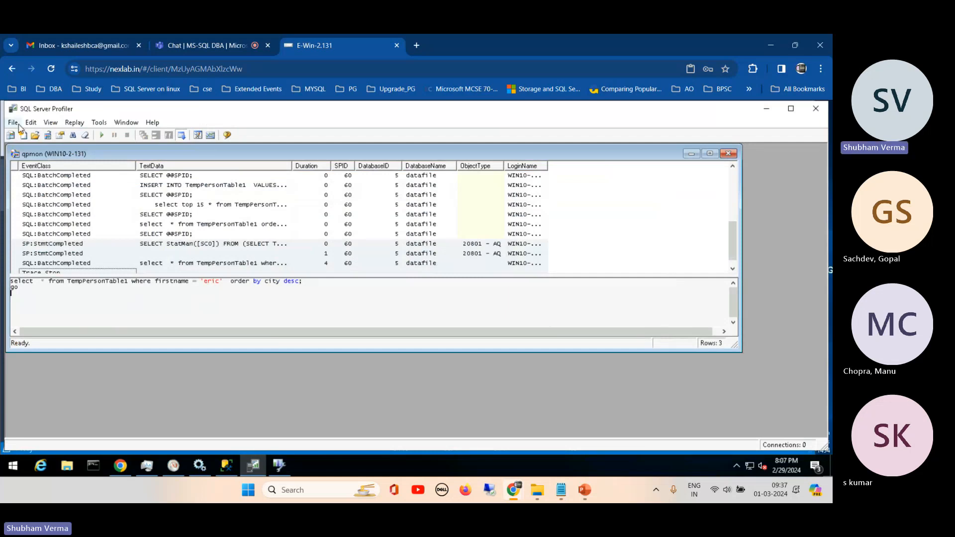
pyautogui.click(280, 467)
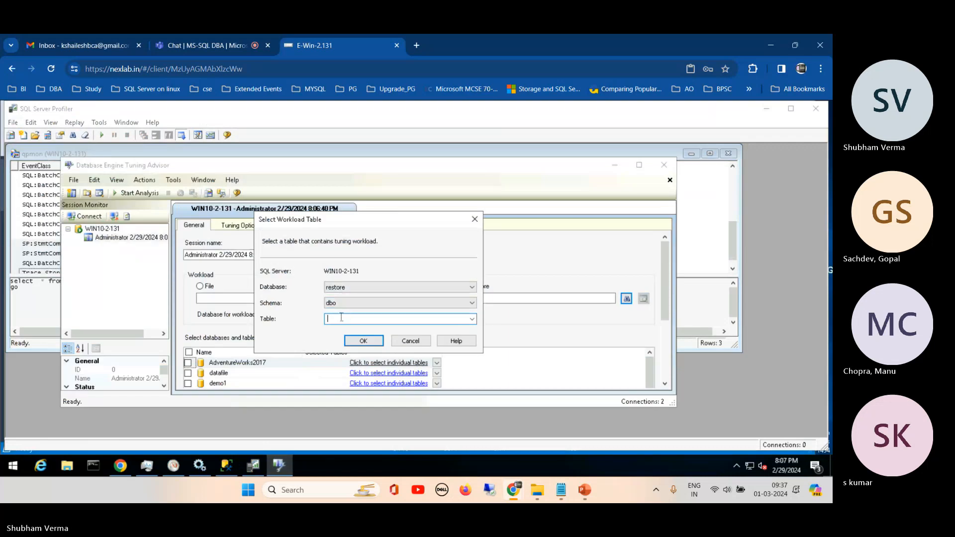
pyautogui.write('qq')
pyautogui.press('BackSpace')
pyautogui.press('BackSpace')
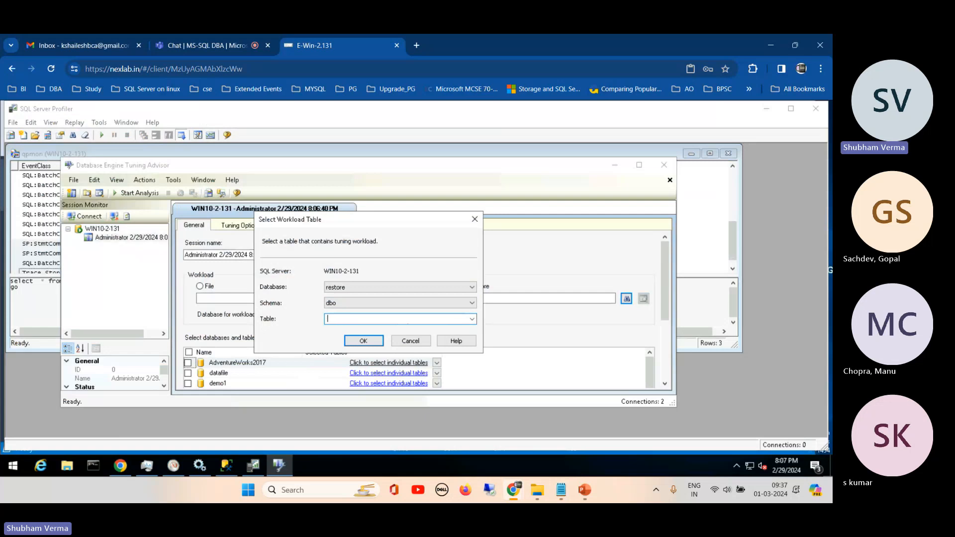
pyautogui.click(411, 341)
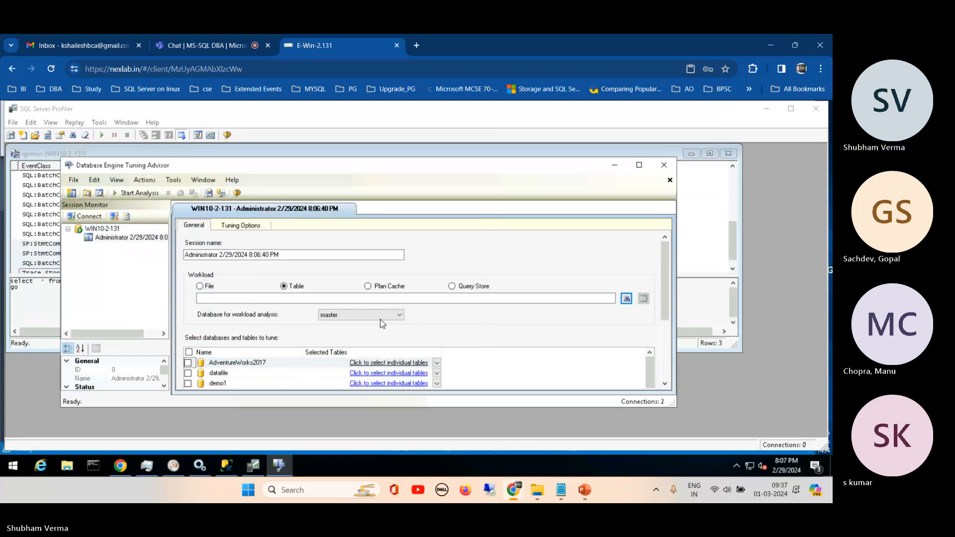
# - Set the database for workload analysis to datafile, and look for the workload table in the restore database
pyautogui.click(388, 316)
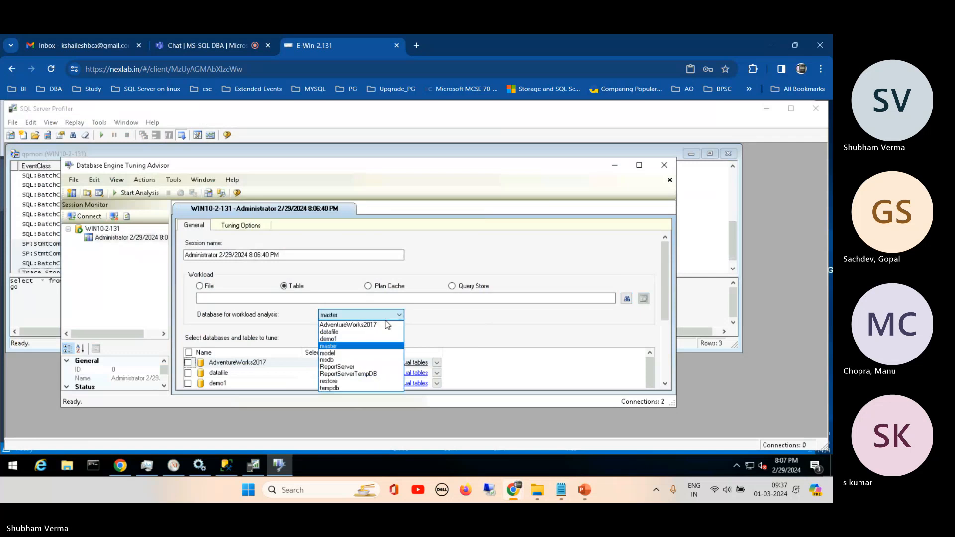
pyautogui.click(354, 332)
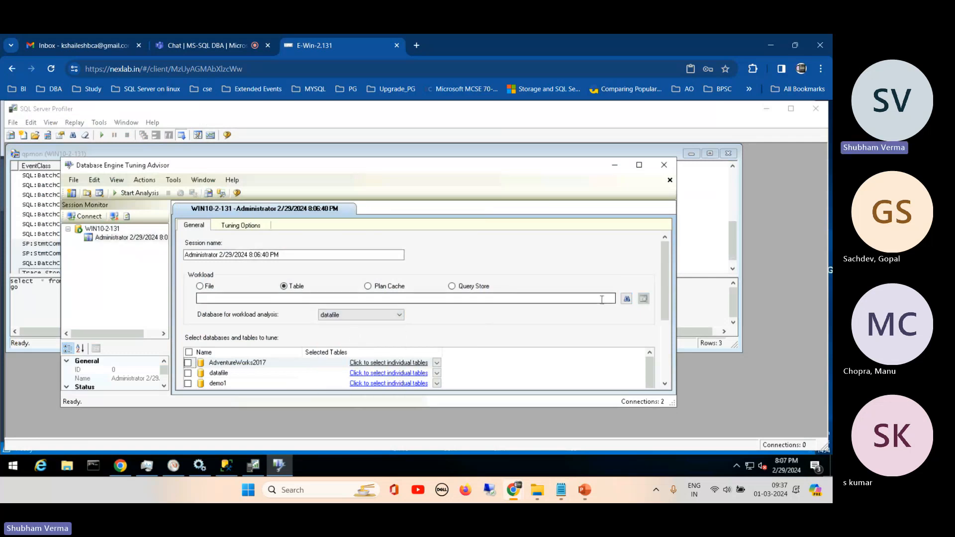
pyautogui.click(627, 299)
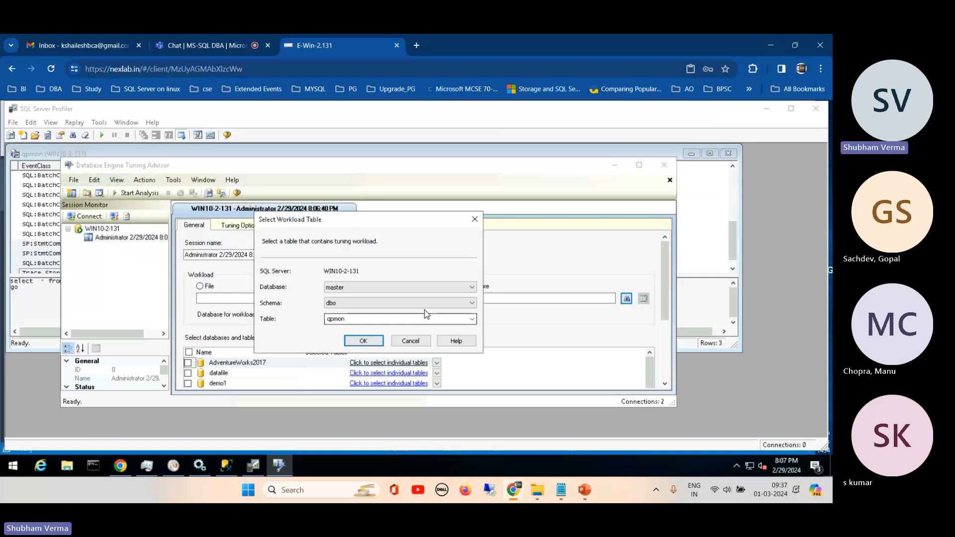
pyautogui.click(470, 288)
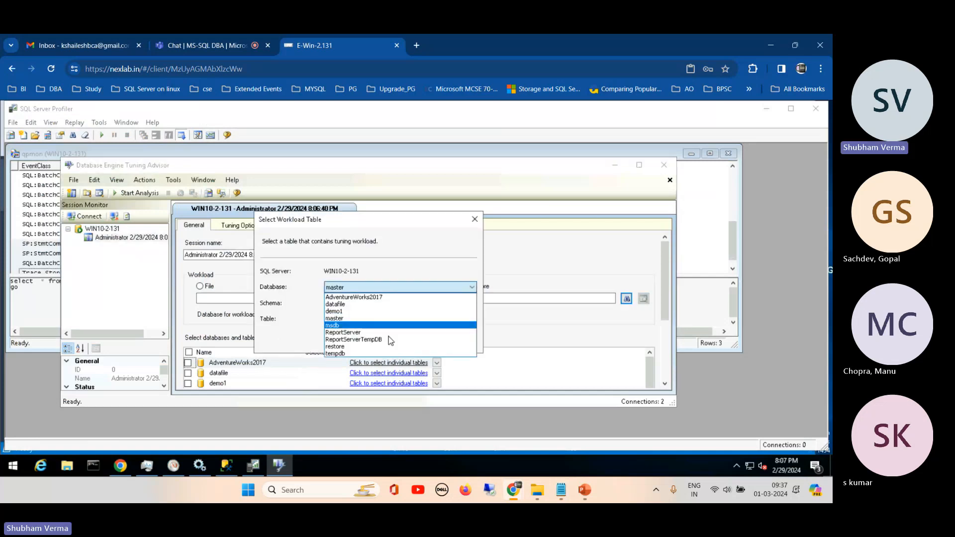
pyautogui.click(347, 346)
pyautogui.click(471, 320)
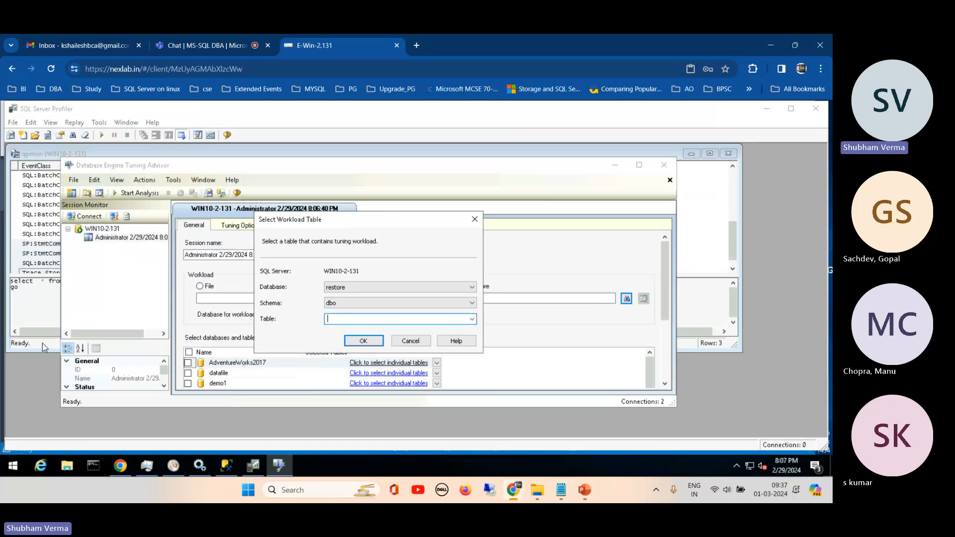
# - Switch to SQL Server Management Studio and list the tables of the restore database to look for the trace table
pyautogui.click(24, 305)
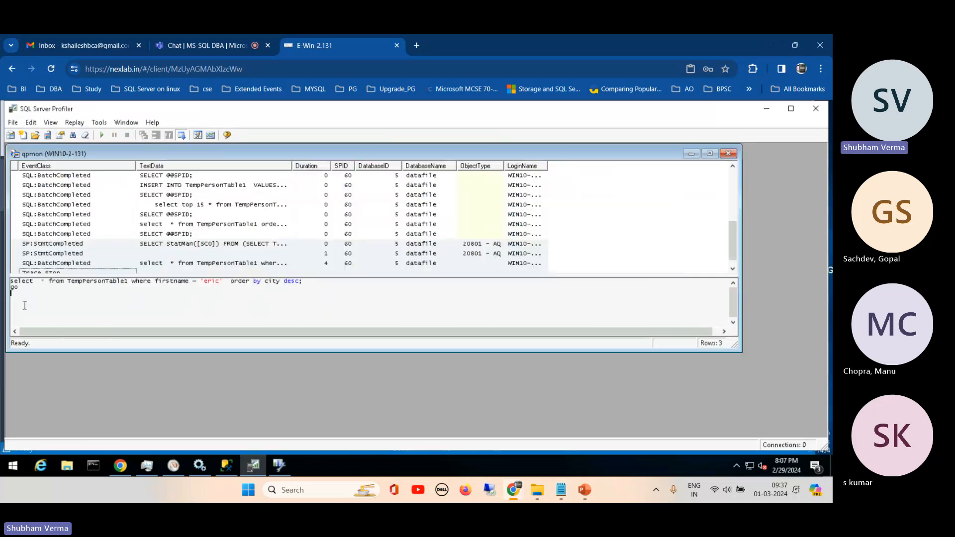
pyautogui.click(227, 468)
pyautogui.click(46, 280)
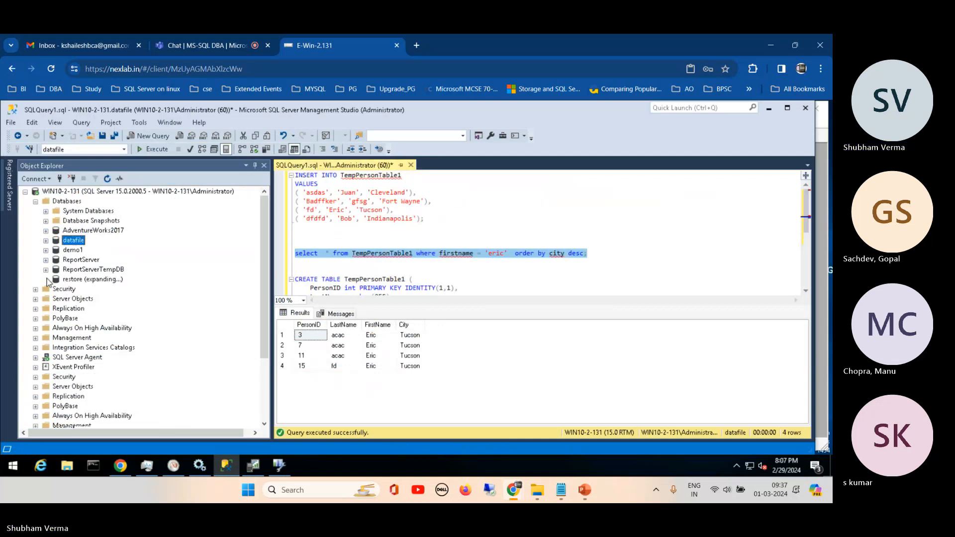
pyautogui.click(56, 299)
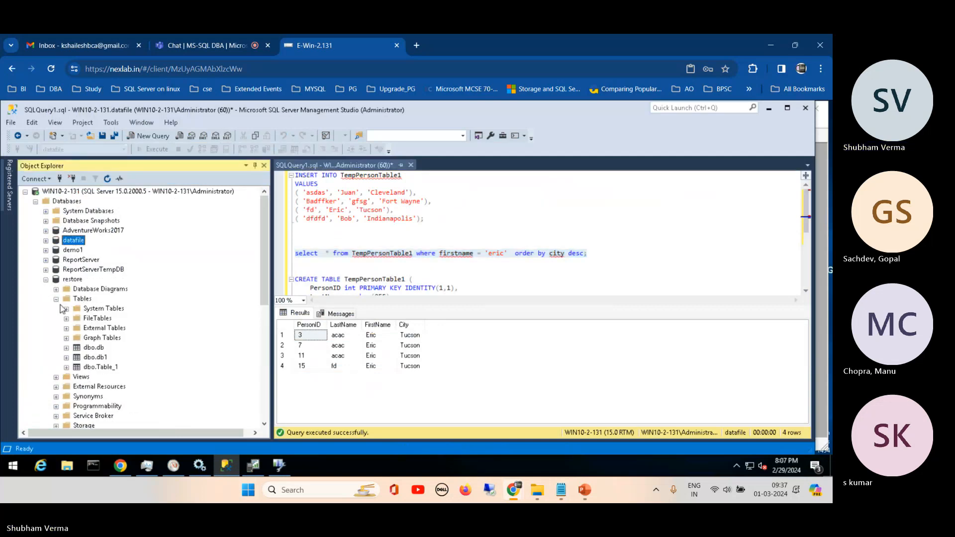
# - Refresh the WIN10-2-131 server tree, look through the tables of AdventureWorks2017 and collapse that database again
pyautogui.click(127, 192)
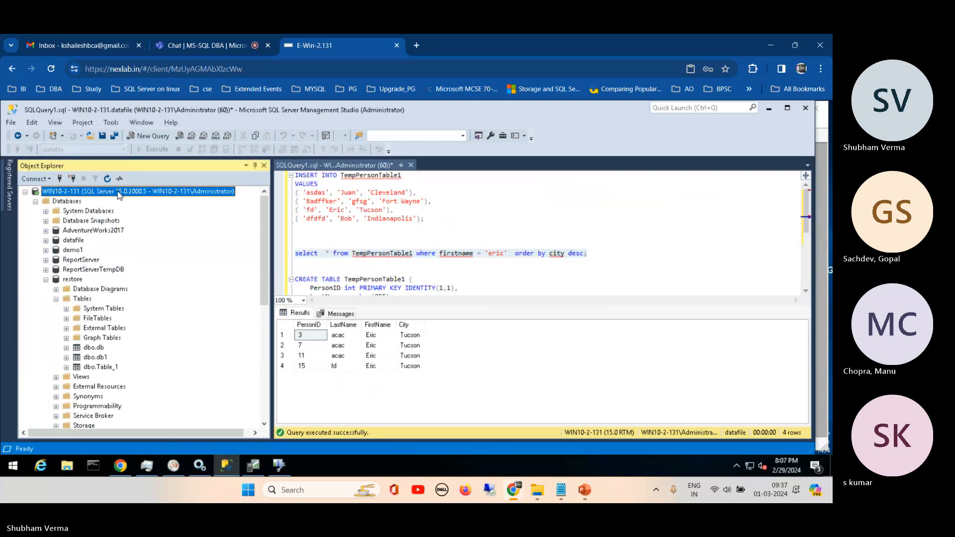
pyautogui.click(107, 178)
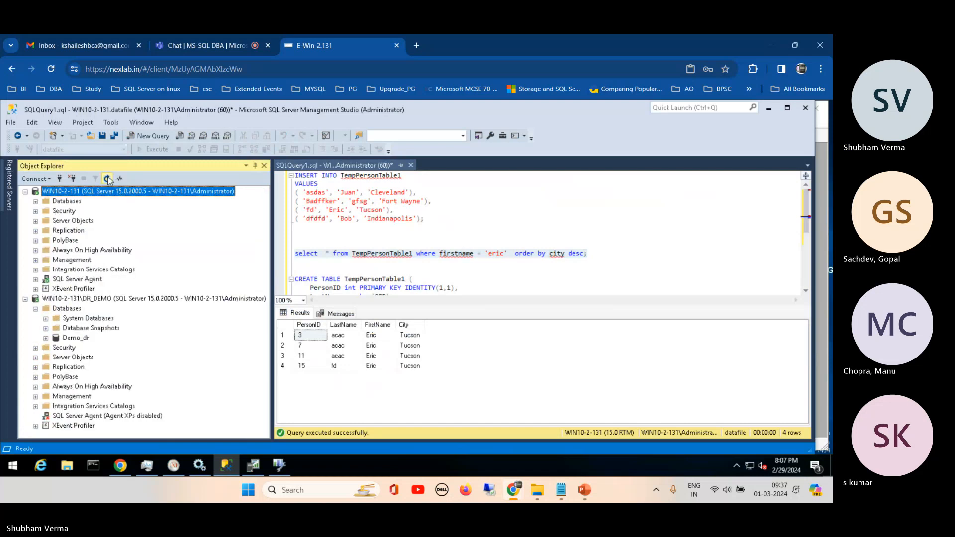
pyautogui.click(35, 201)
pyautogui.click(45, 230)
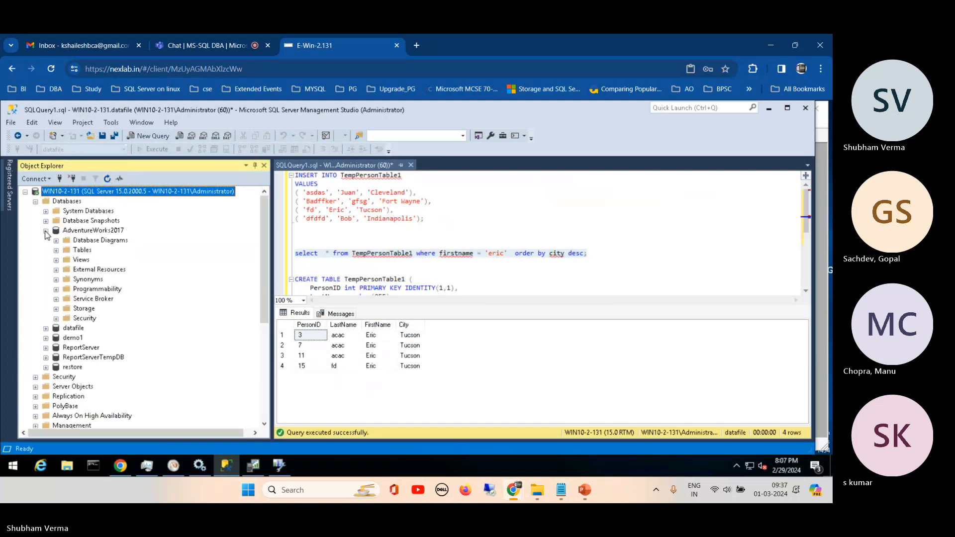
pyautogui.click(55, 250)
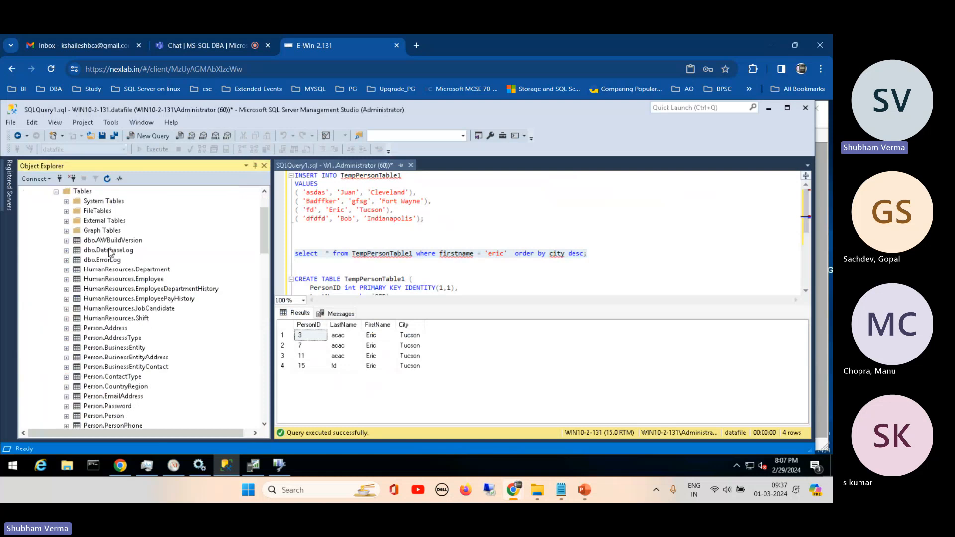
pyautogui.moveTo(262, 224); pyautogui.dragTo(244, 217)
pyautogui.click(46, 211)
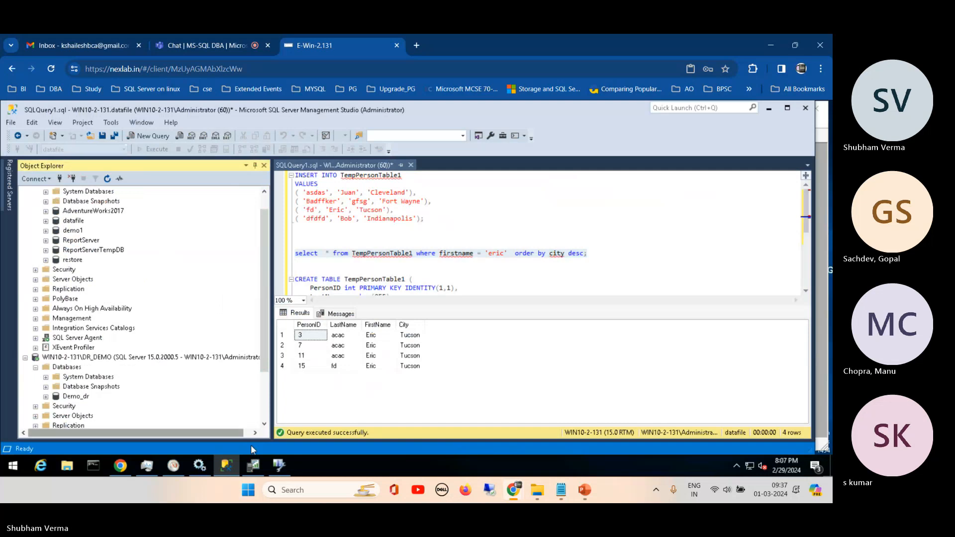
# - Switch to SQL Server Profiler and open the qpmon trace's properties to check its save-to-table destination
pyautogui.click(254, 465)
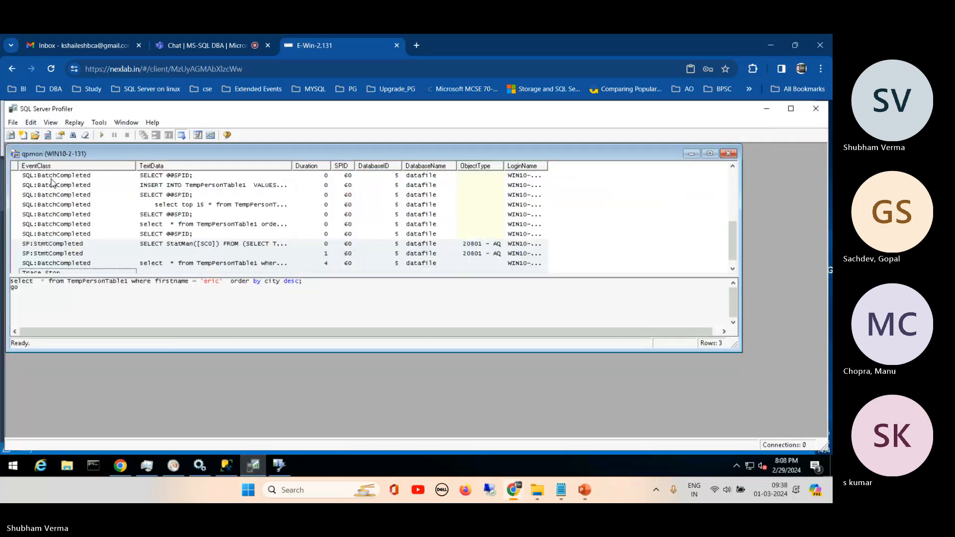
pyautogui.click(30, 123)
pyautogui.click(13, 123)
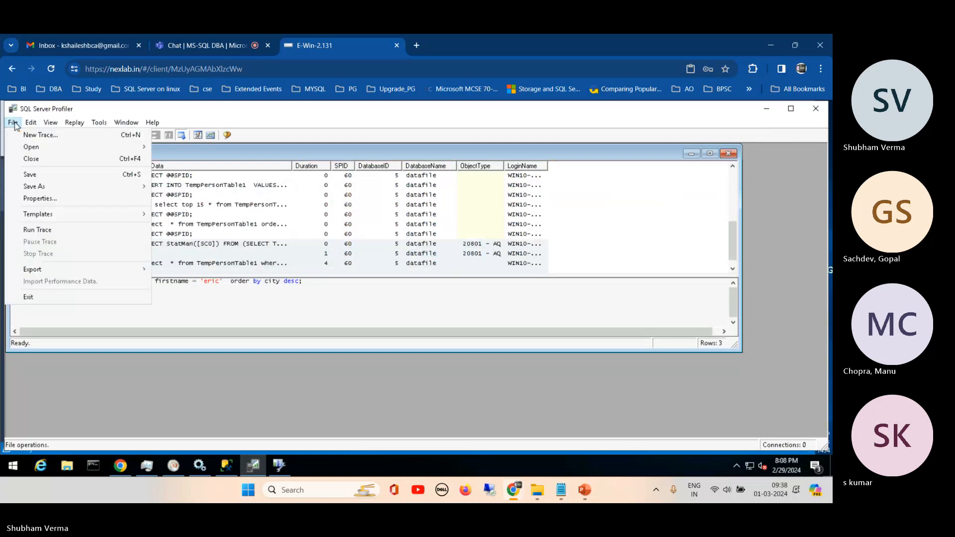
pyautogui.moveTo(77, 125)
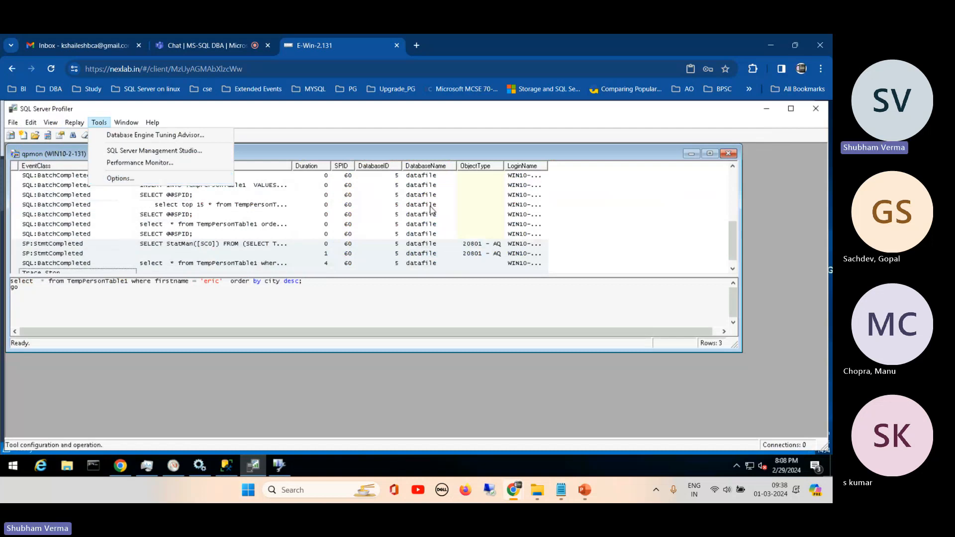
pyautogui.click(250, 256)
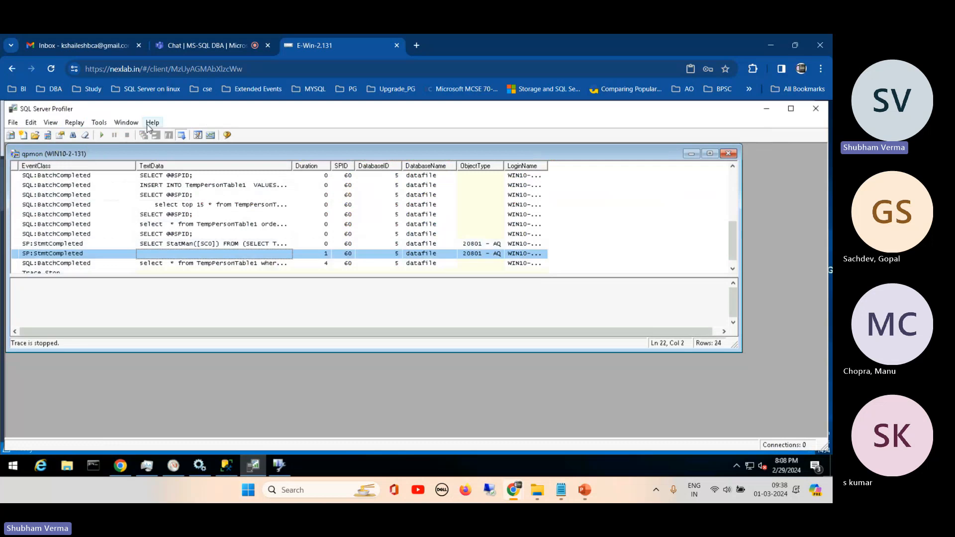
pyautogui.click(34, 138)
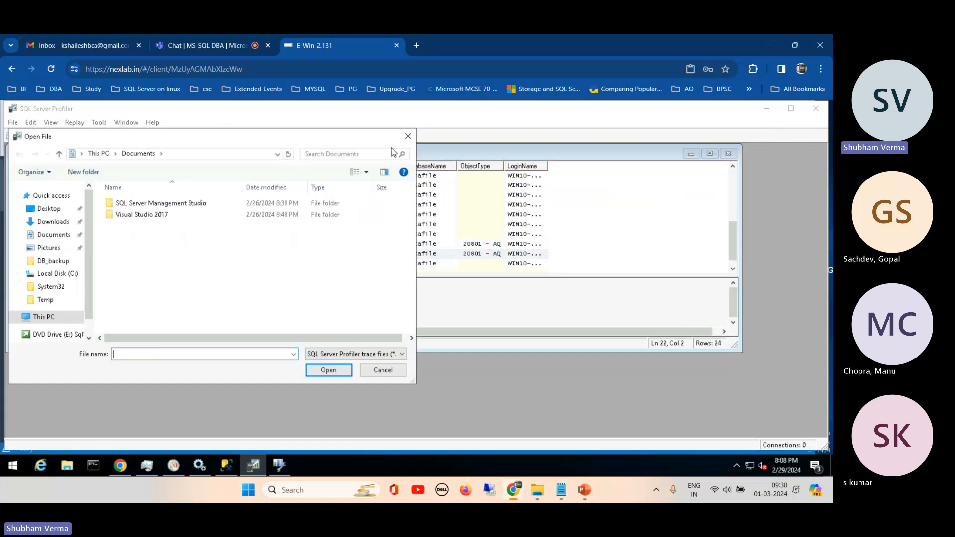
pyautogui.click(408, 136)
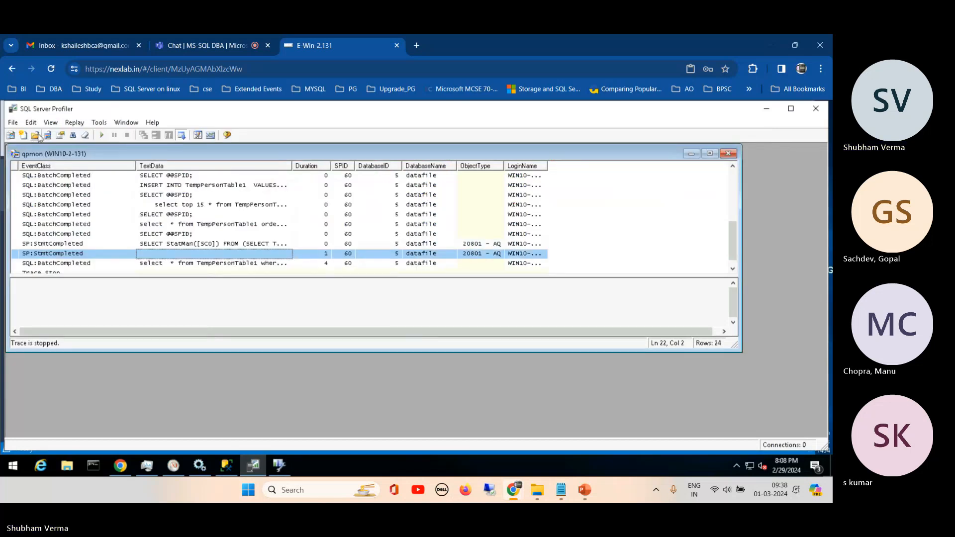
pyautogui.click(60, 136)
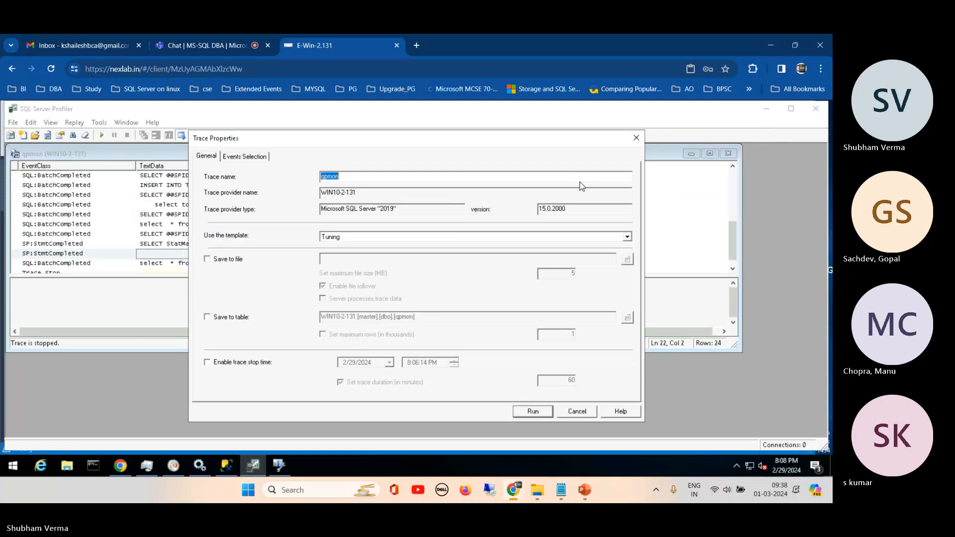
# - Switch to Database Engine Tuning Advisor and choose the dbo.qpmon table of the master database as the workload table
pyautogui.click(276, 463)
pyautogui.click(349, 287)
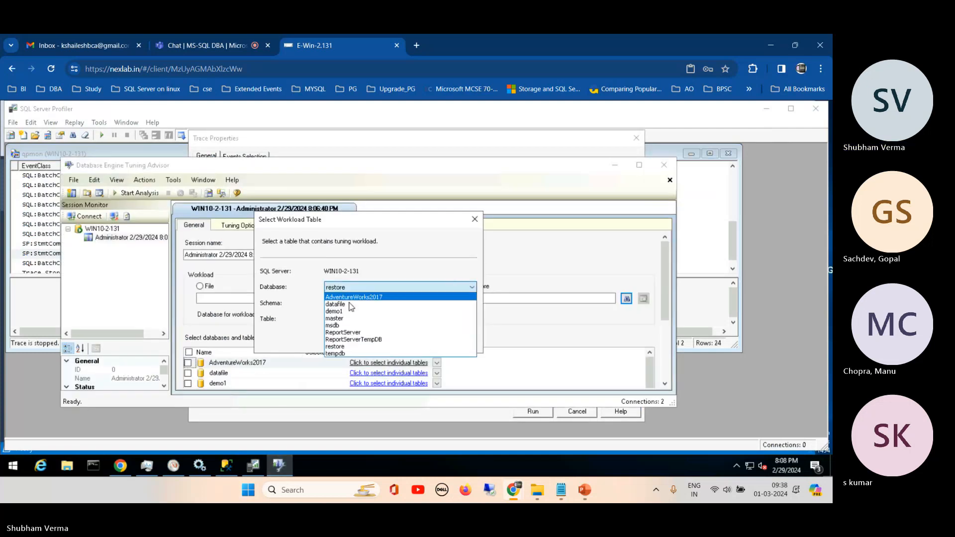
pyautogui.click(339, 319)
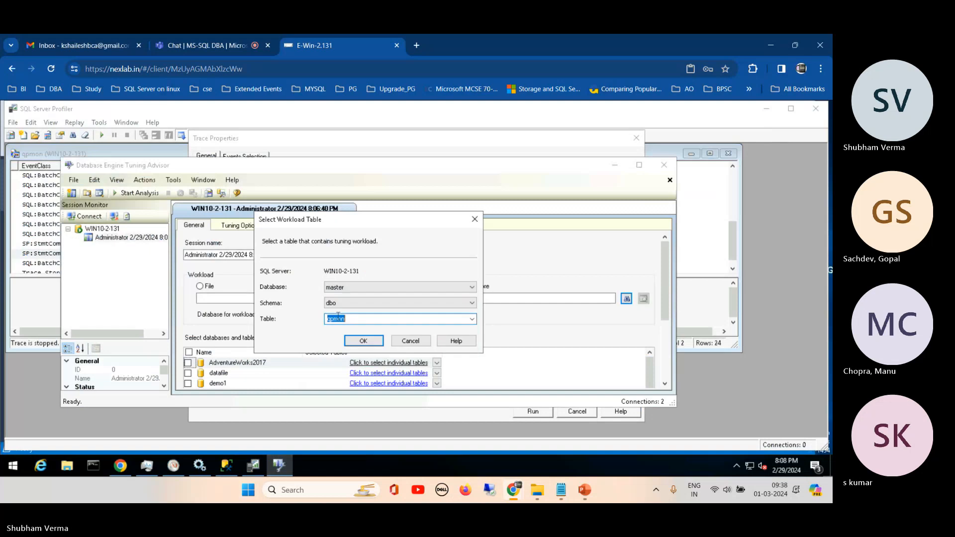
pyautogui.click(472, 319)
pyautogui.click(472, 321)
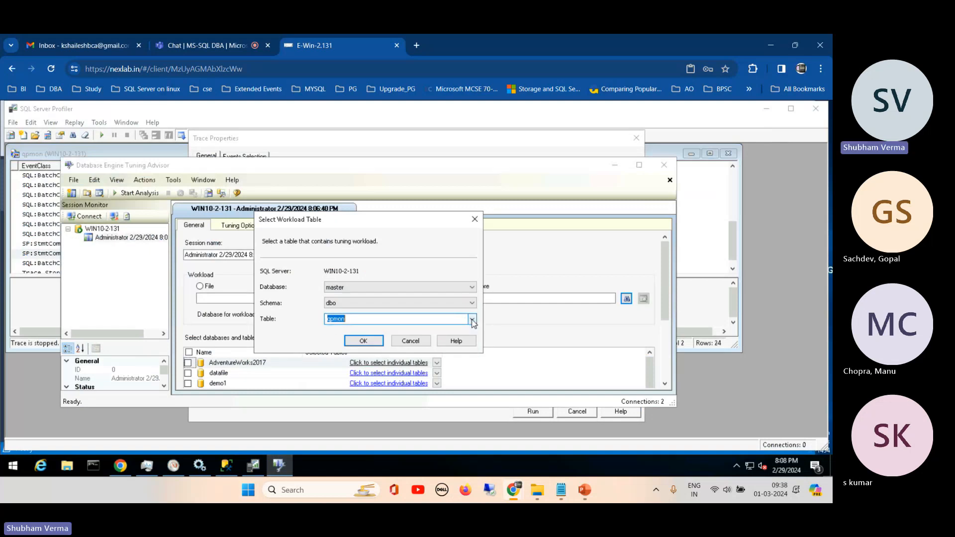
pyautogui.click(364, 342)
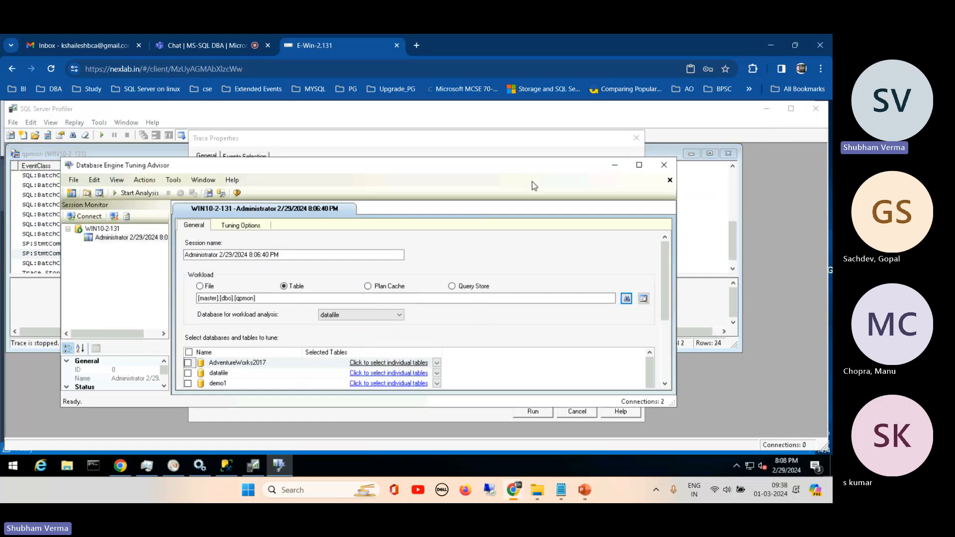
# - Maximize the tuning session window, select the datafile database for tuning and start the analysis
pyautogui.click(639, 165)
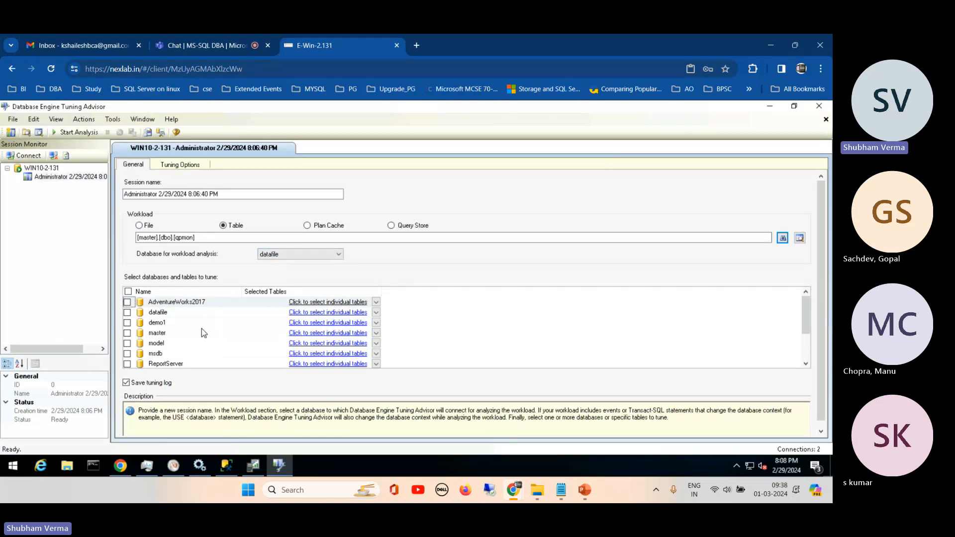
pyautogui.click(127, 313)
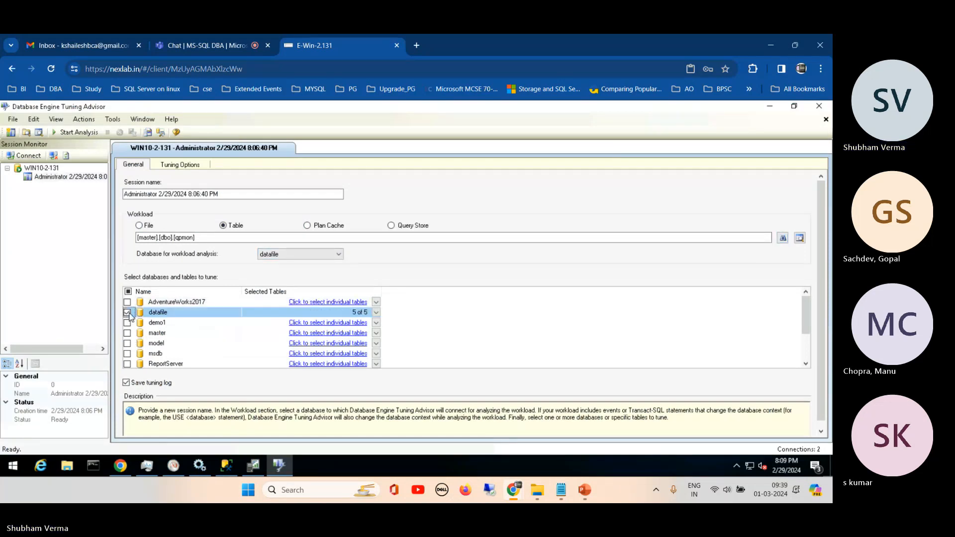
pyautogui.click(67, 133)
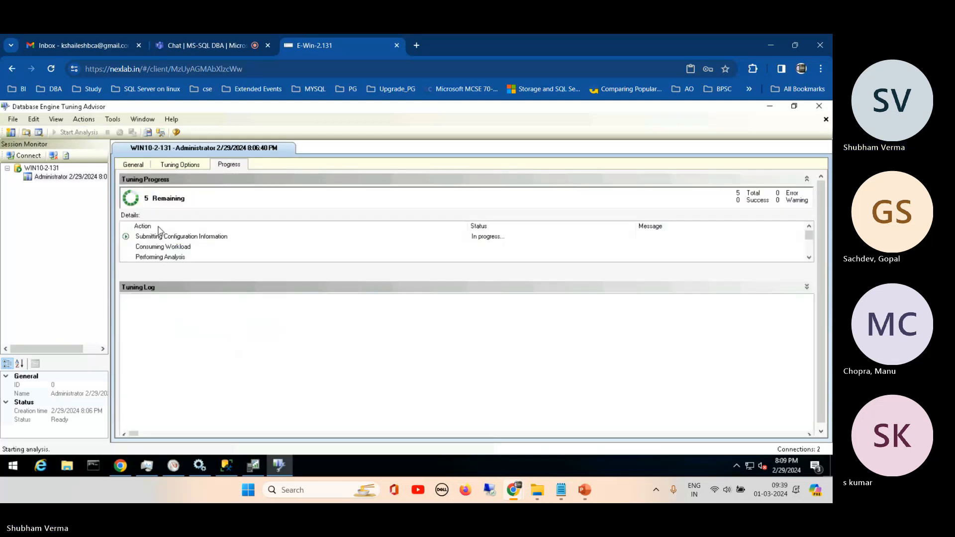
# - Check the server's CPU usage in Task Manager while the tuning analysis runs, and minimize it again
pyautogui.rightClick(318, 462)
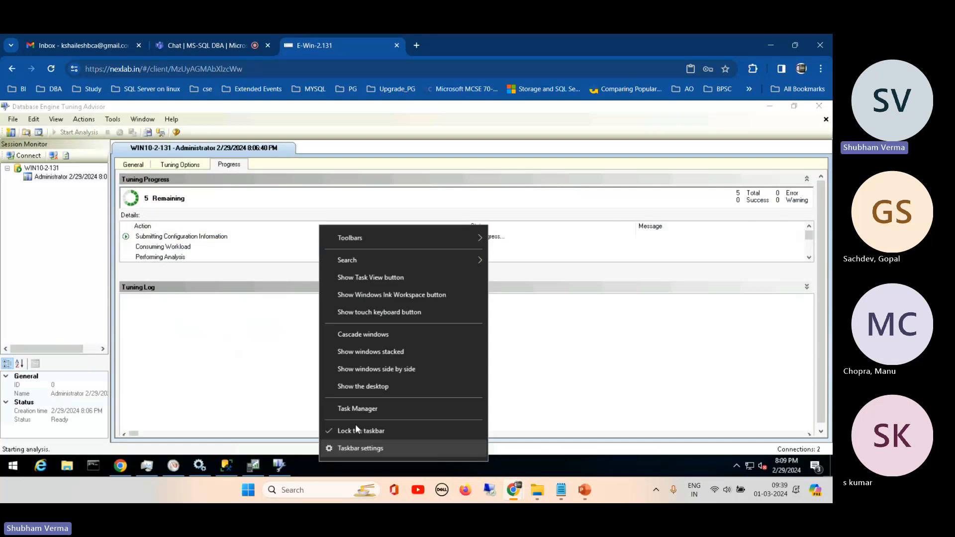
pyautogui.click(369, 408)
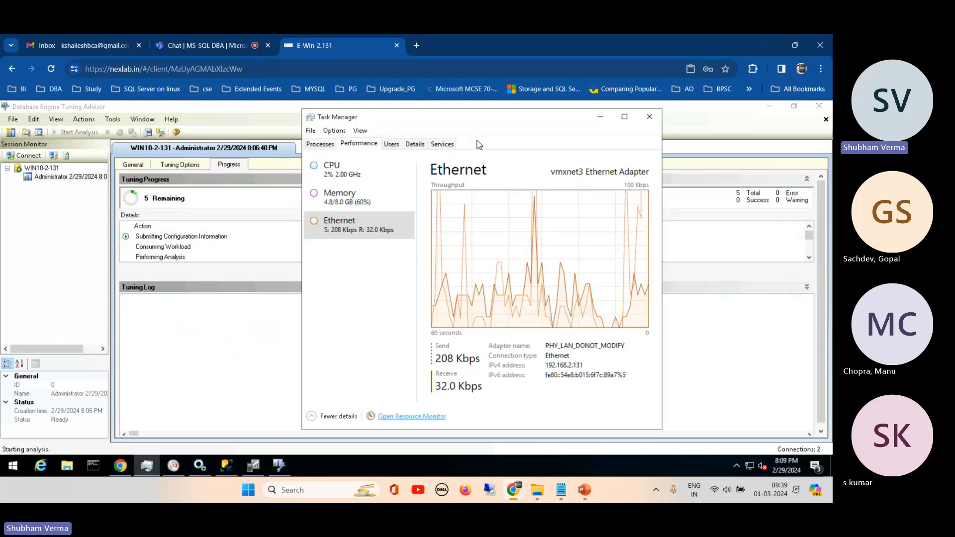
pyautogui.click(371, 168)
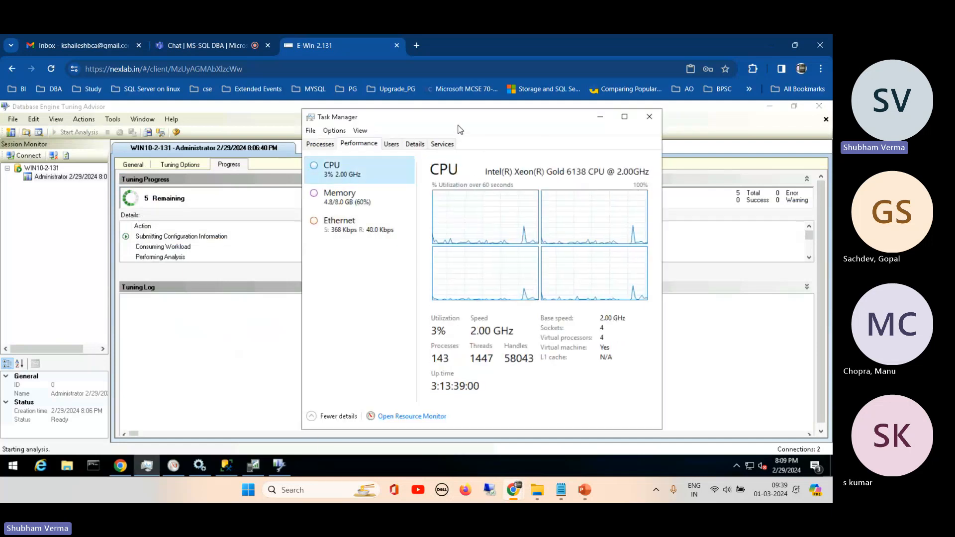
pyautogui.moveTo(459, 132); pyautogui.dragTo(591, 145)
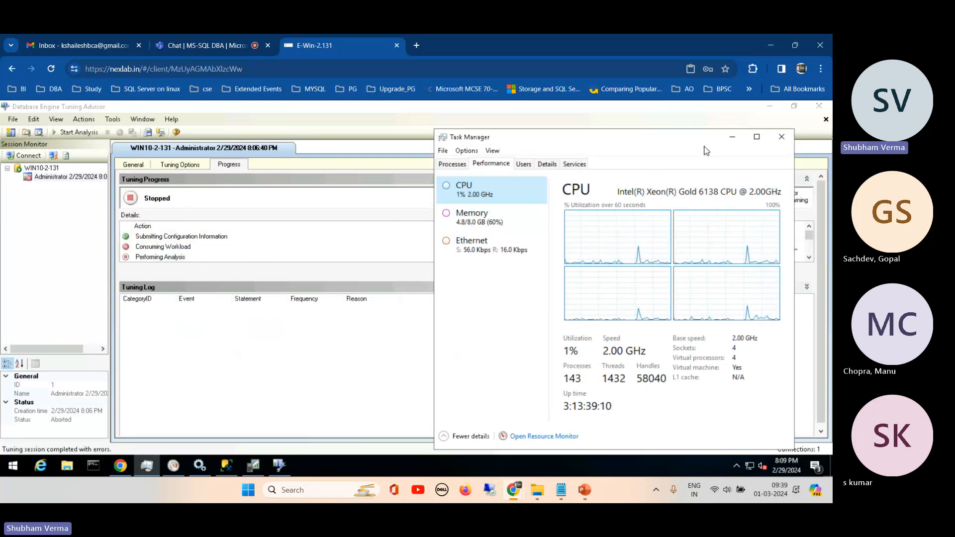
pyautogui.click(733, 137)
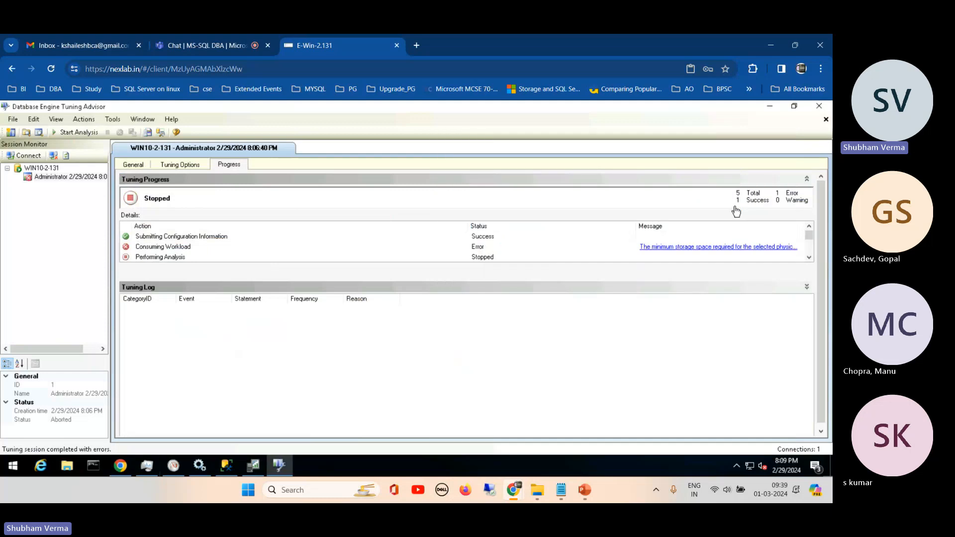
# - Read the full Consuming Workload error message and check the free space of the drives in File Explorer before closing the message
pyautogui.click(719, 249)
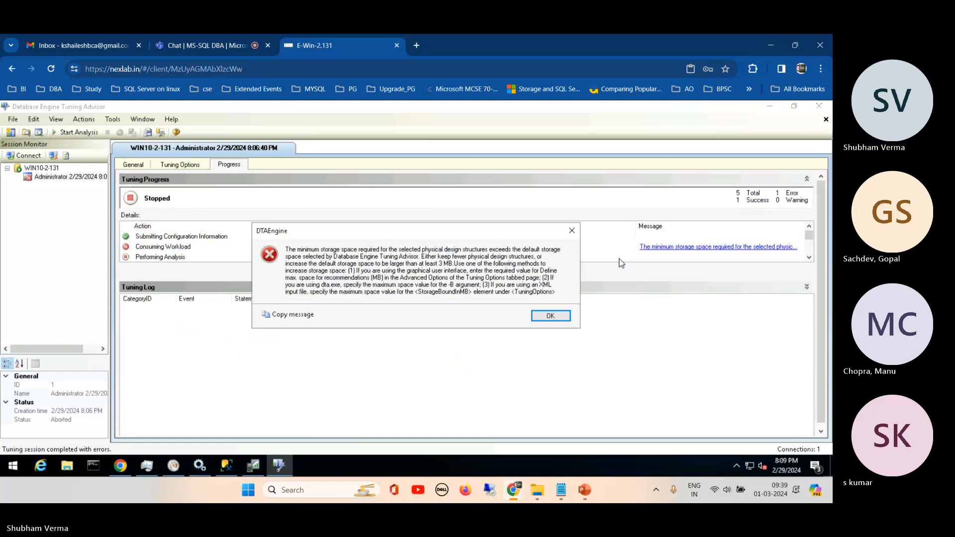
pyautogui.click(68, 470)
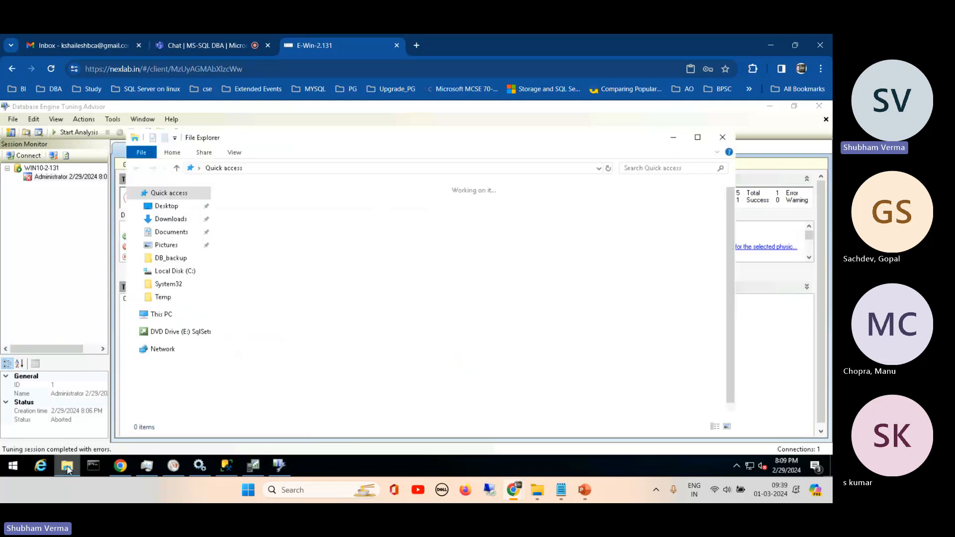
pyautogui.click(168, 207)
pyautogui.click(162, 315)
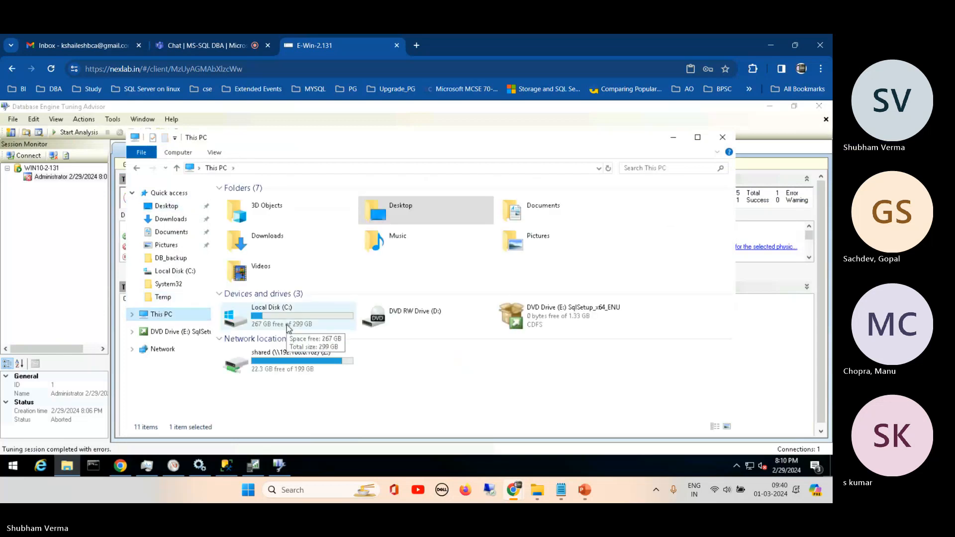
pyautogui.click(674, 140)
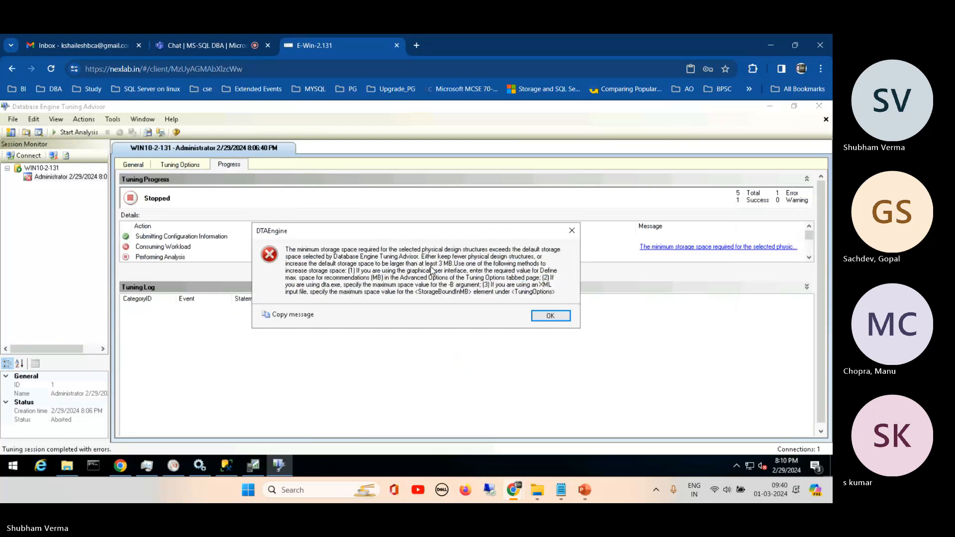
pyautogui.click(573, 231)
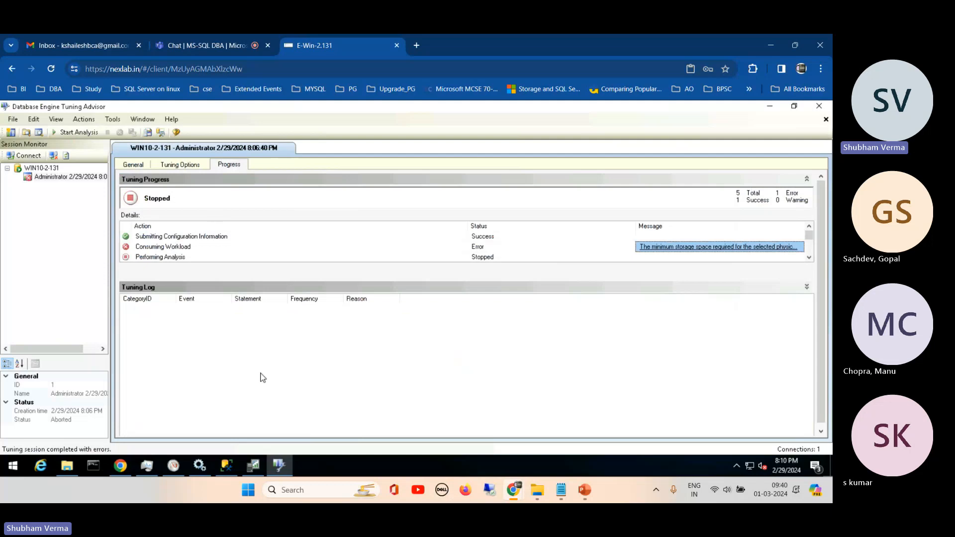
# - Switch to SQL Server Management Studio and open the properties of the dbo.qpmon table in the master system database
pyautogui.click(231, 467)
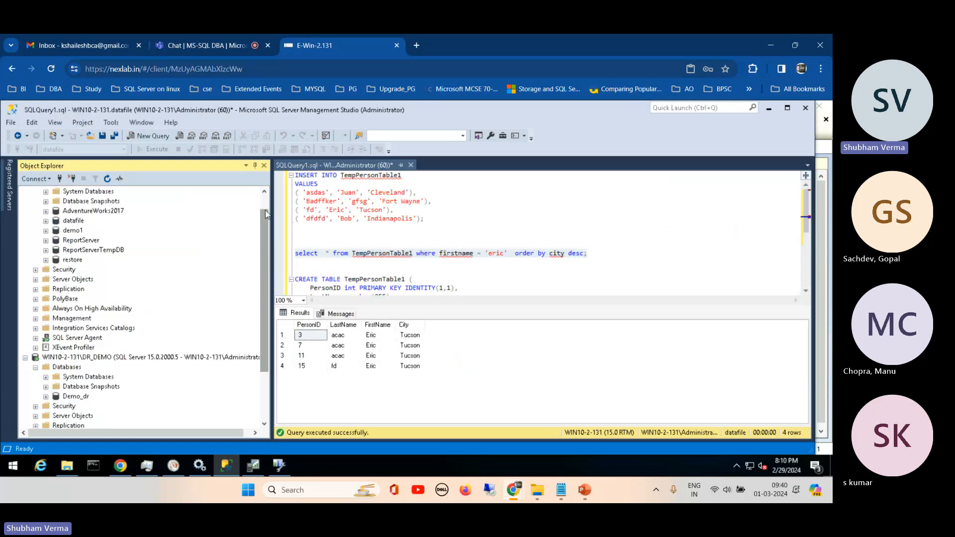
pyautogui.moveTo(266, 218); pyautogui.dragTo(261, 190)
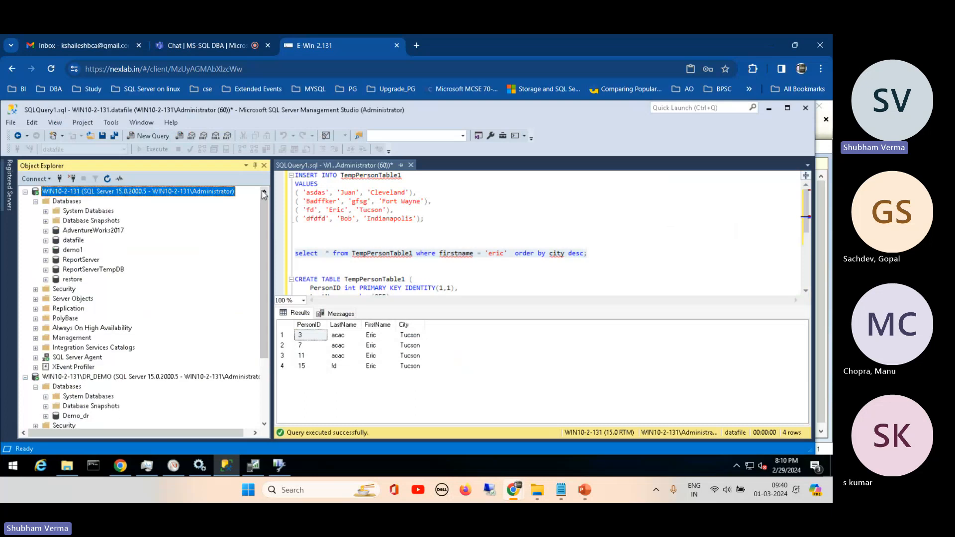
pyautogui.click(45, 211)
pyautogui.click(57, 221)
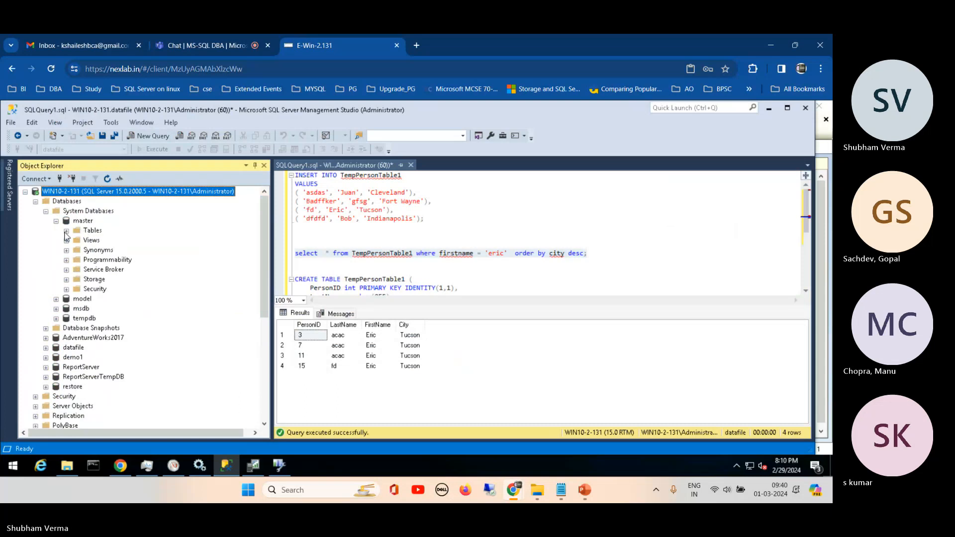
pyautogui.click(66, 231)
pyautogui.rightClick(118, 270)
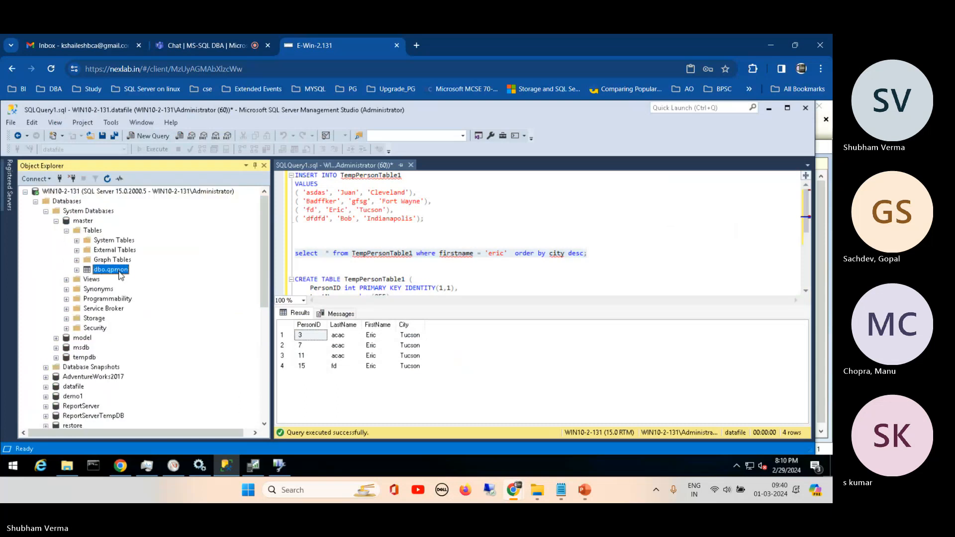
pyautogui.click(152, 447)
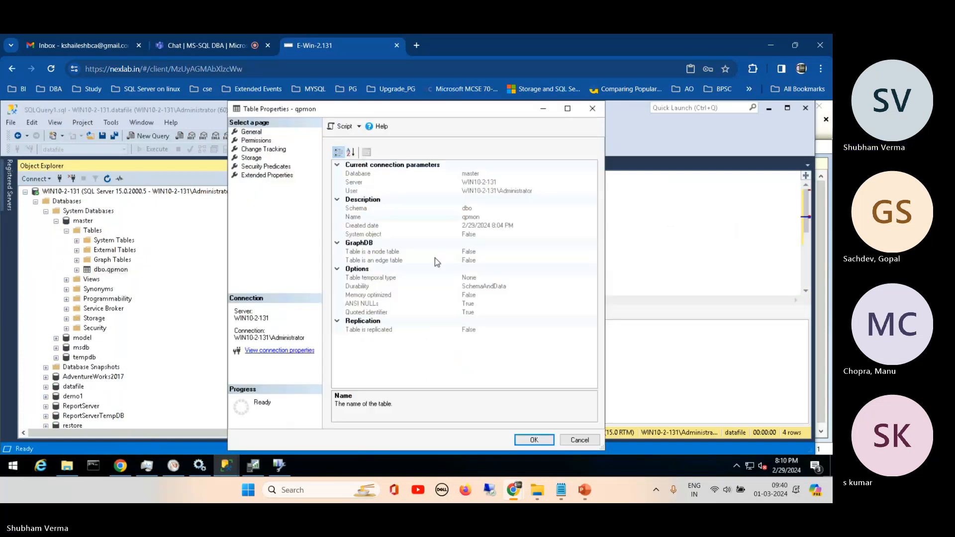
# - Examine the qpmon table's data space, index space and row count in its storage properties, and close the properties without changes
pyautogui.click(252, 157)
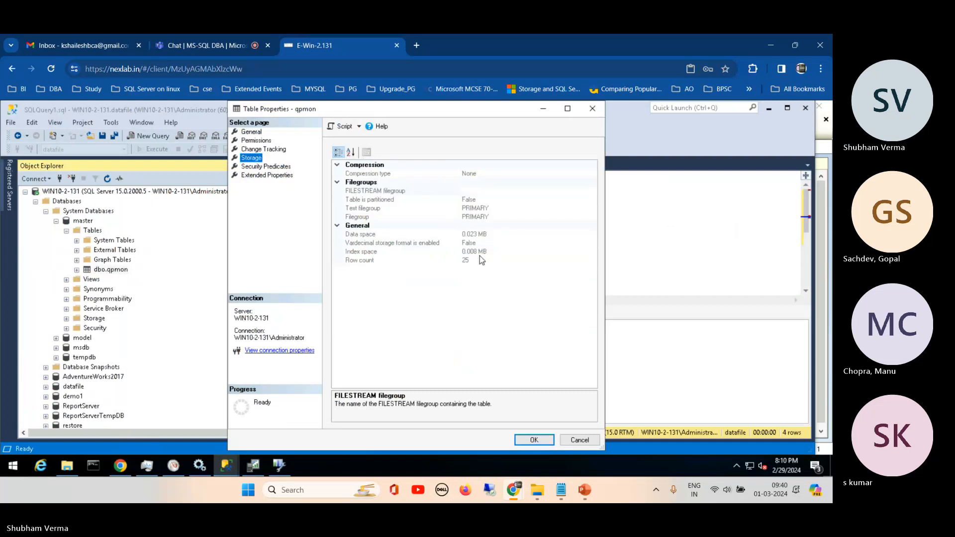
pyautogui.click(480, 255)
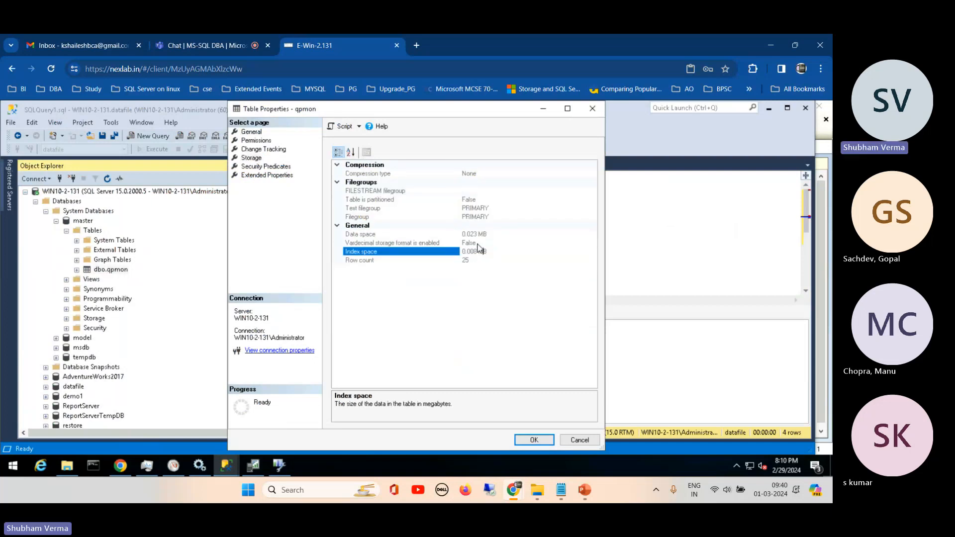
pyautogui.click(465, 260)
pyautogui.click(480, 234)
pyautogui.click(493, 234)
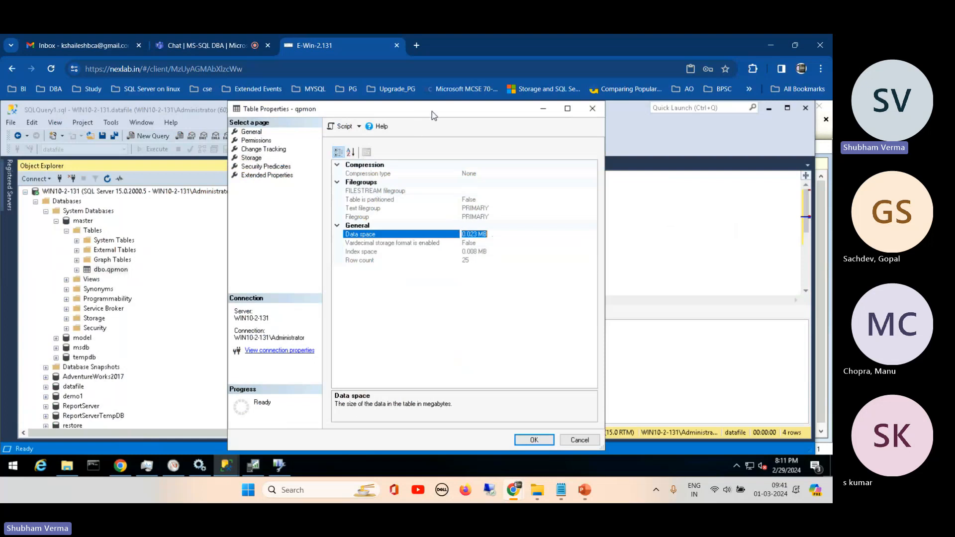
pyautogui.moveTo(432, 112); pyautogui.dragTo(492, 125)
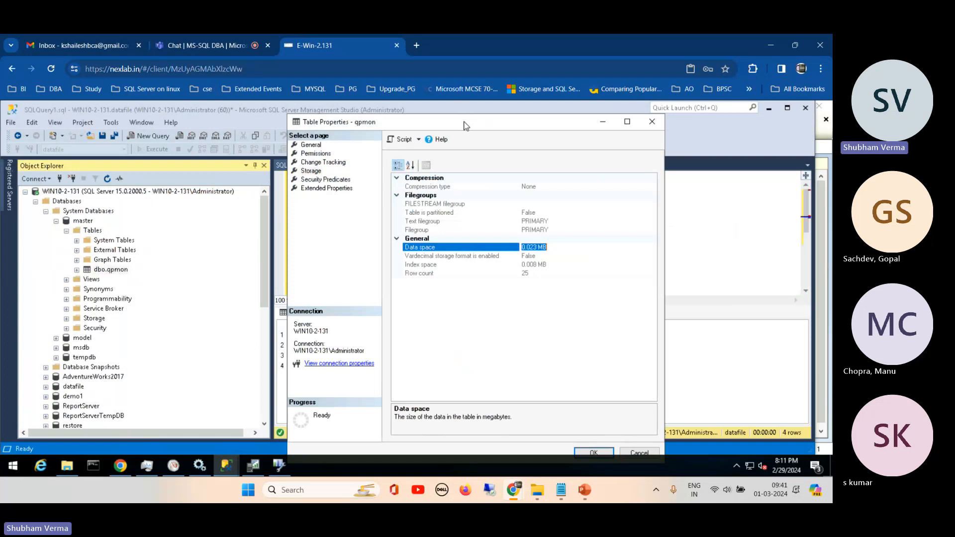
pyautogui.moveTo(461, 127); pyautogui.dragTo(399, 123)
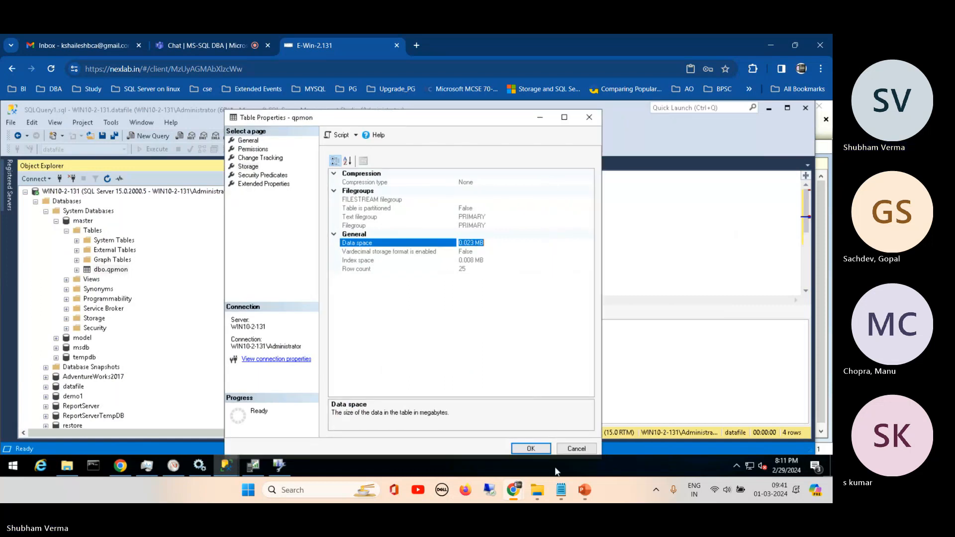
pyautogui.click(574, 449)
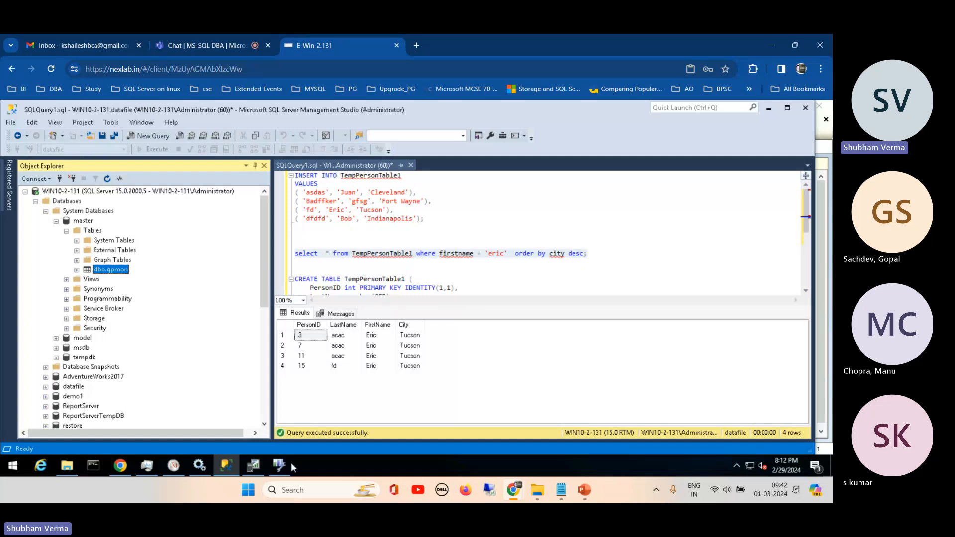
# - Return to Database Engine Tuning Advisor, enlarge the tuning progress details and review the status of each analysis action
pyautogui.click(276, 464)
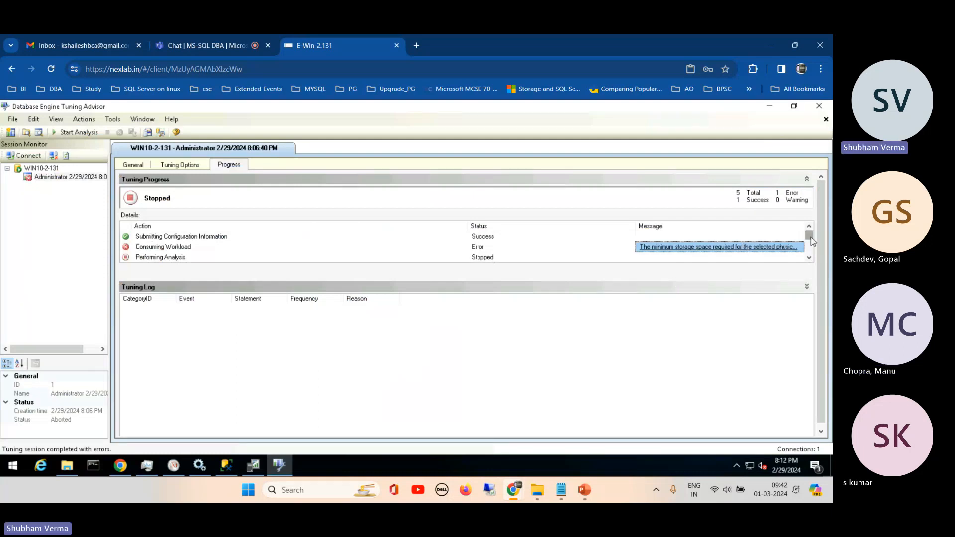
pyautogui.moveTo(811, 237); pyautogui.dragTo(811, 255)
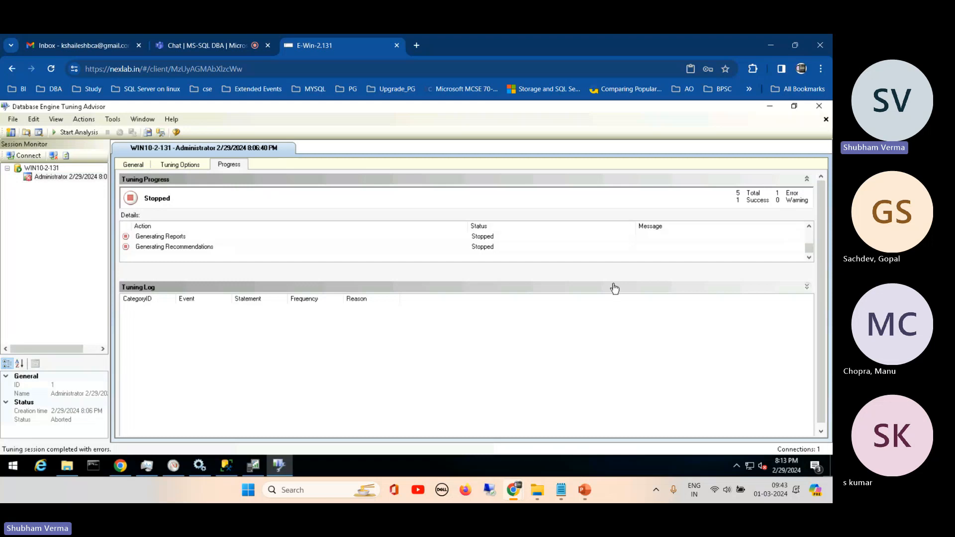
pyautogui.moveTo(615, 289); pyautogui.dragTo(625, 379)
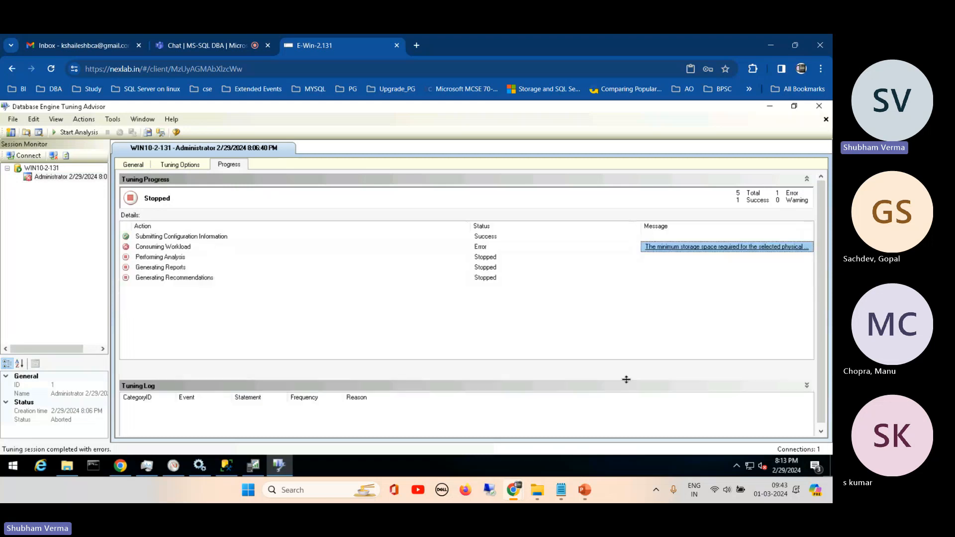
pyautogui.click(154, 250)
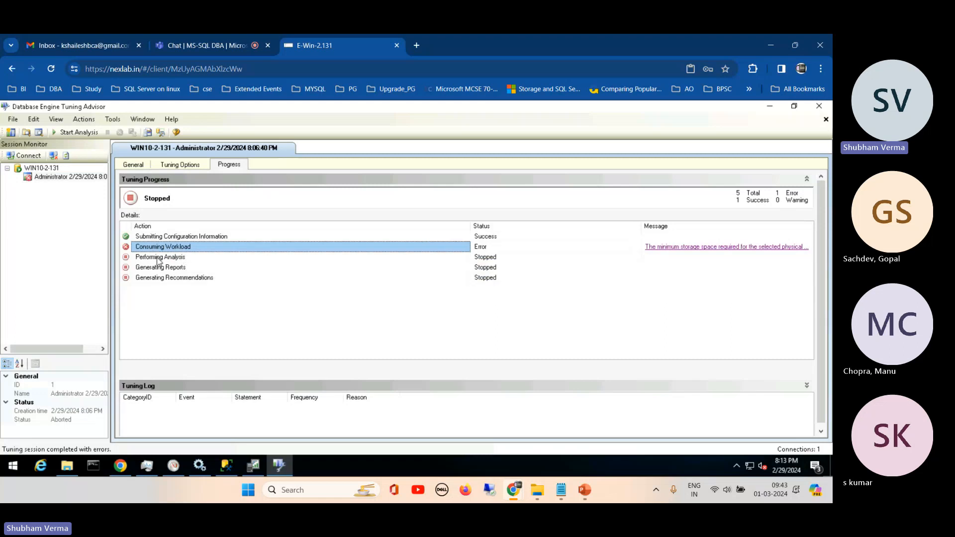
pyautogui.click(159, 258)
pyautogui.click(170, 270)
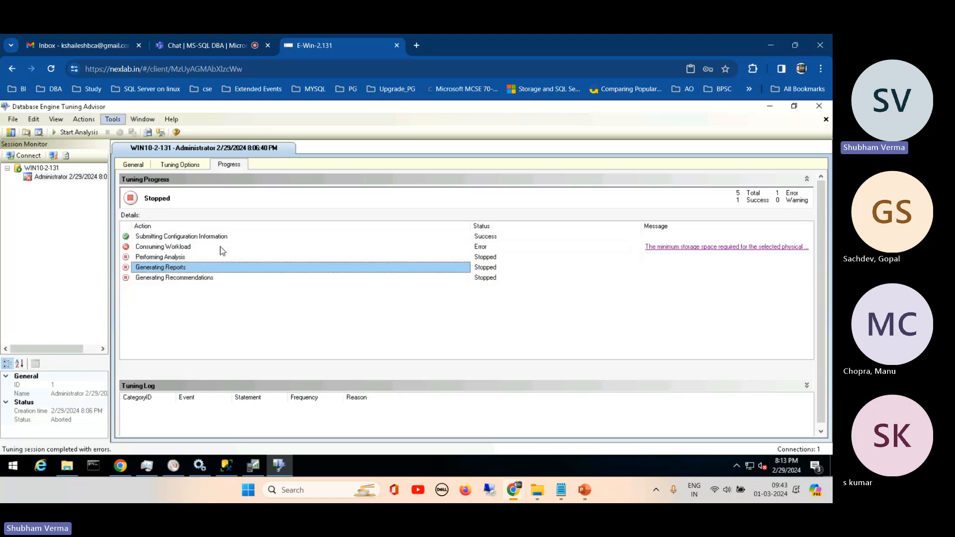
pyautogui.click(154, 279)
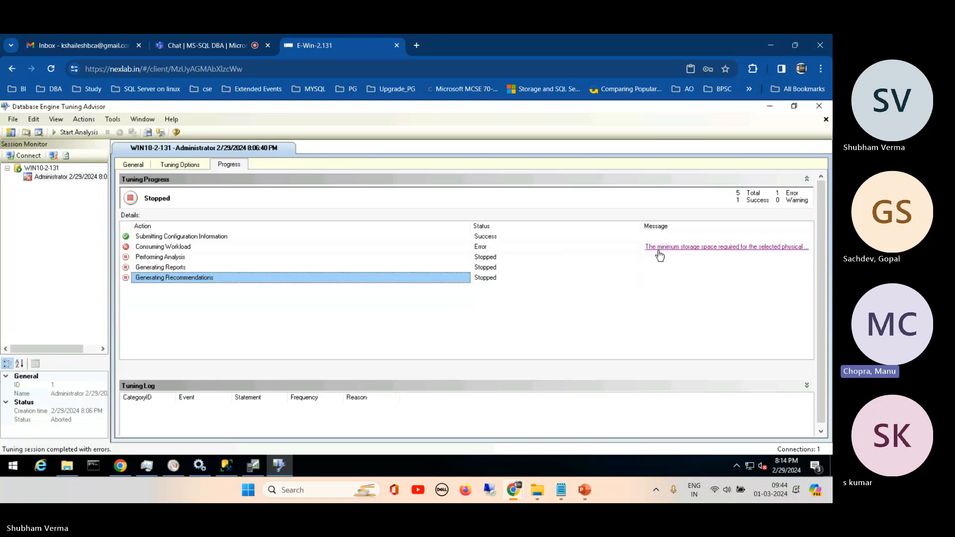
pyautogui.moveTo(234, 468)
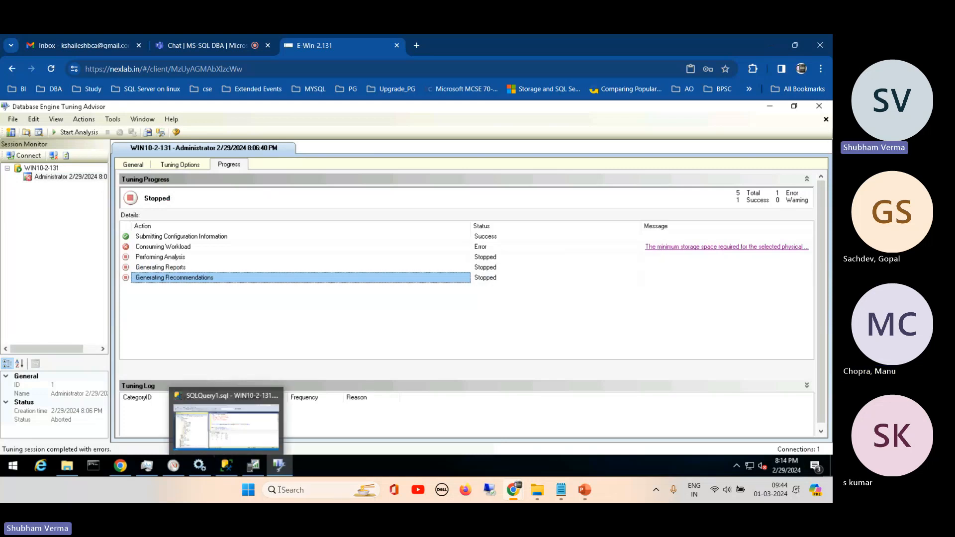
# - In SQL Server Management Studio, recheck the data space in the dbo.qpmon table's storage properties, close them unchanged and collapse master's tables
pyautogui.click(216, 419)
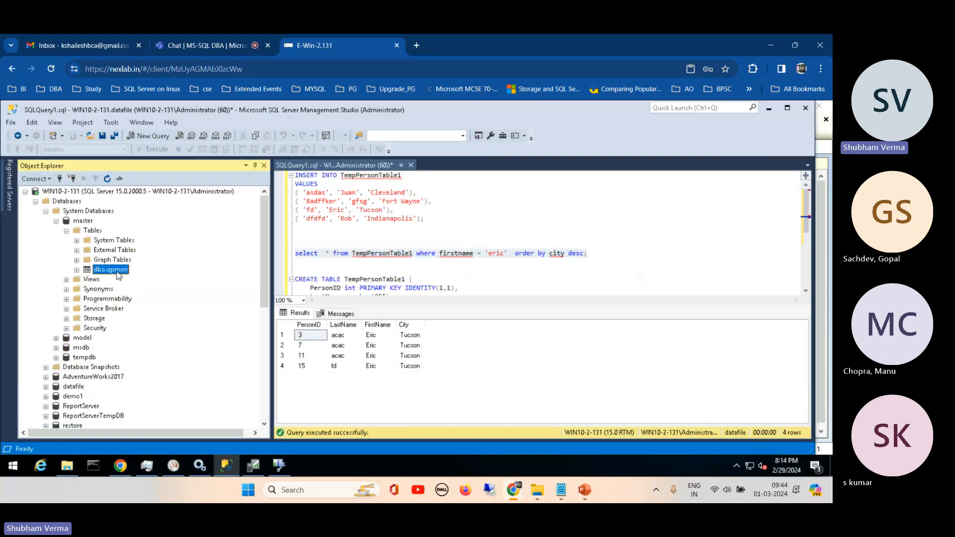
pyautogui.rightClick(117, 274)
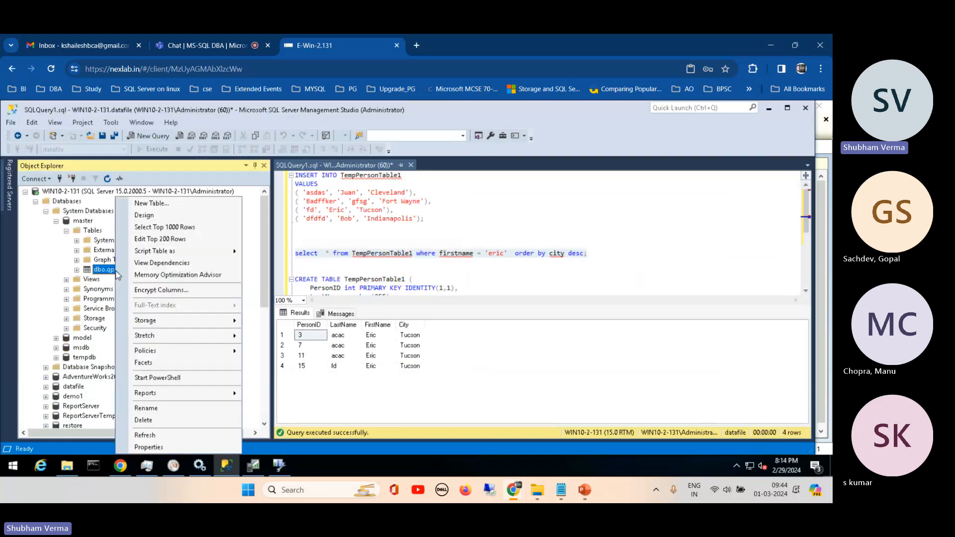
pyautogui.click(150, 447)
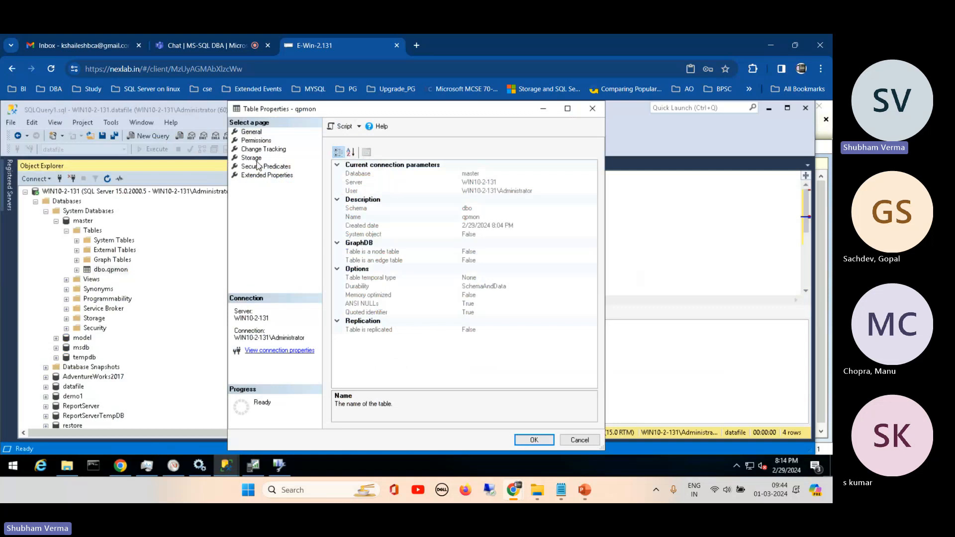
pyautogui.click(252, 159)
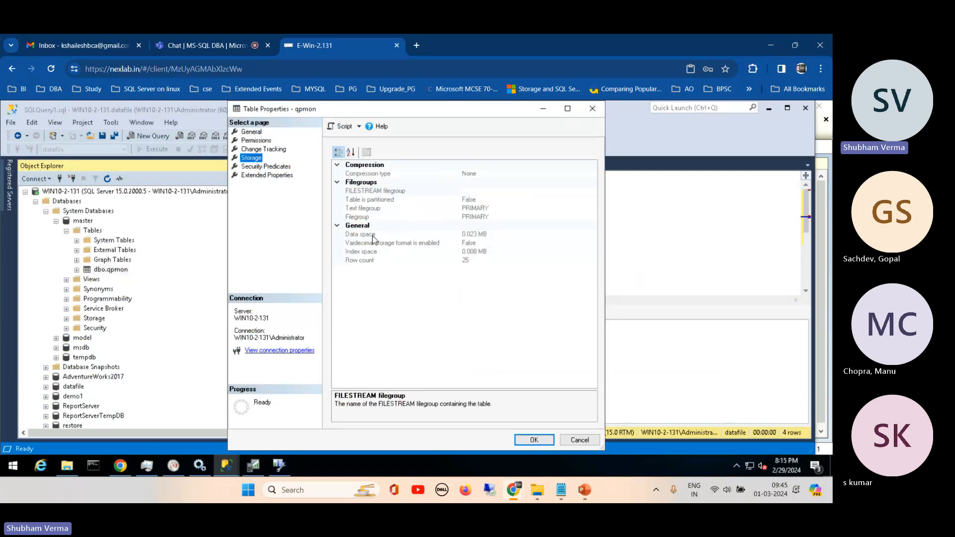
pyautogui.click(373, 235)
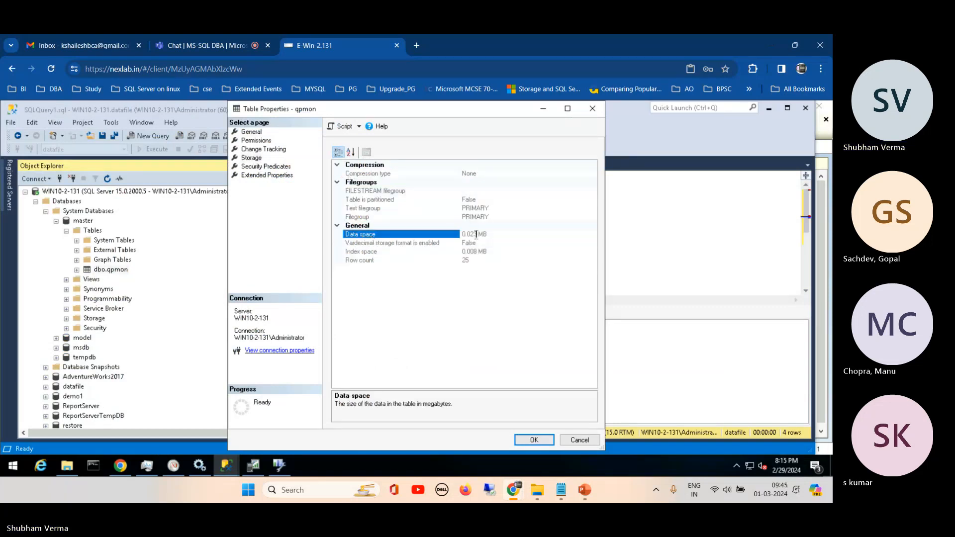
pyautogui.moveTo(470, 235); pyautogui.dragTo(496, 235)
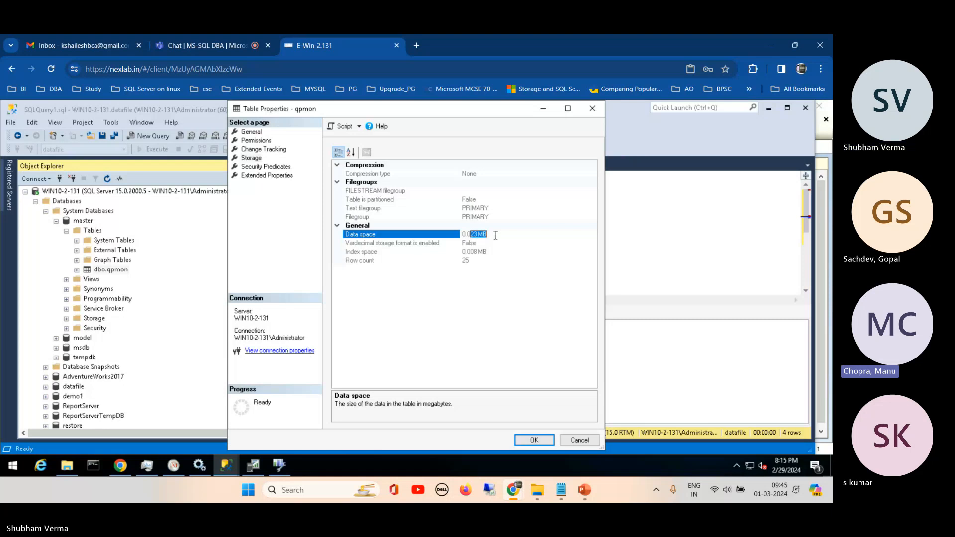
pyautogui.click(577, 441)
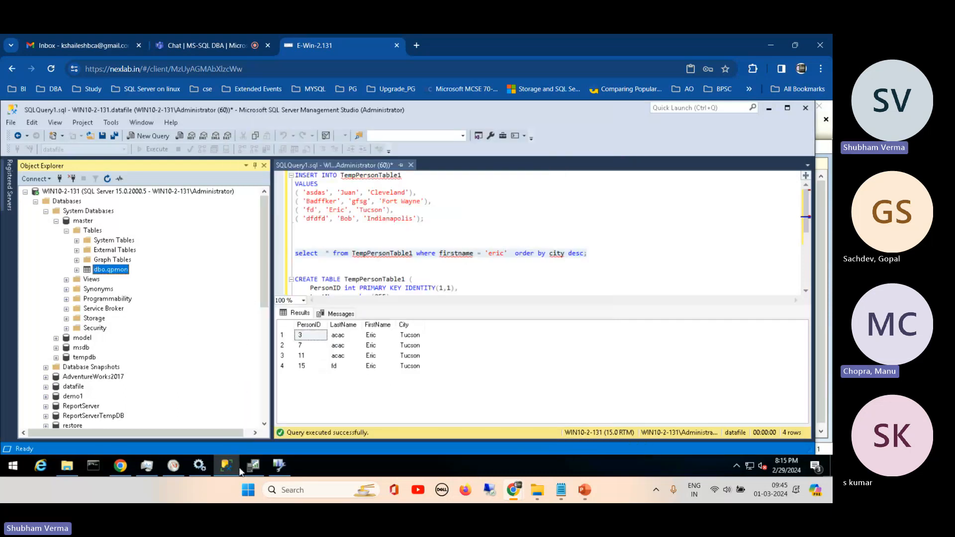
pyautogui.click(67, 232)
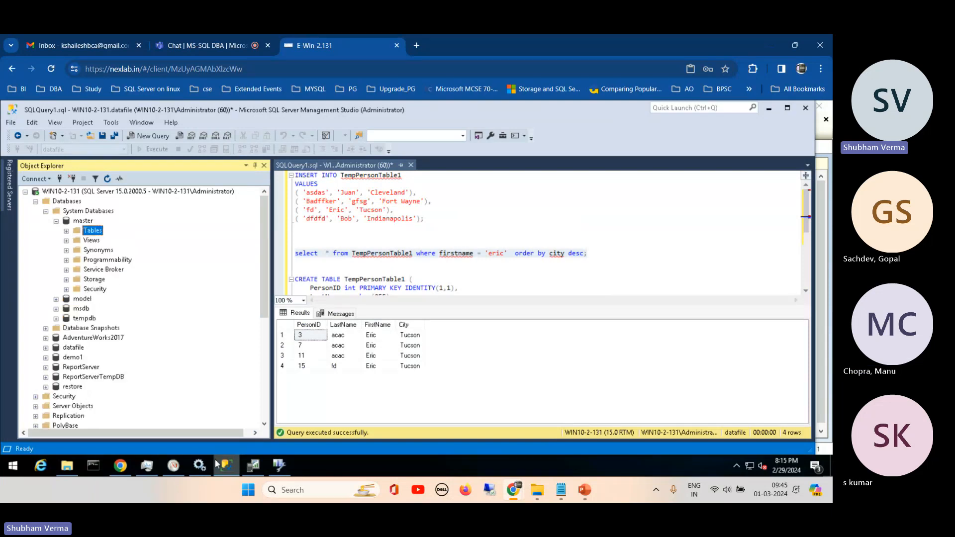
# - Return to Database Engine Tuning Advisor, close the stopped tuning session and exit the program
pyautogui.click(253, 466)
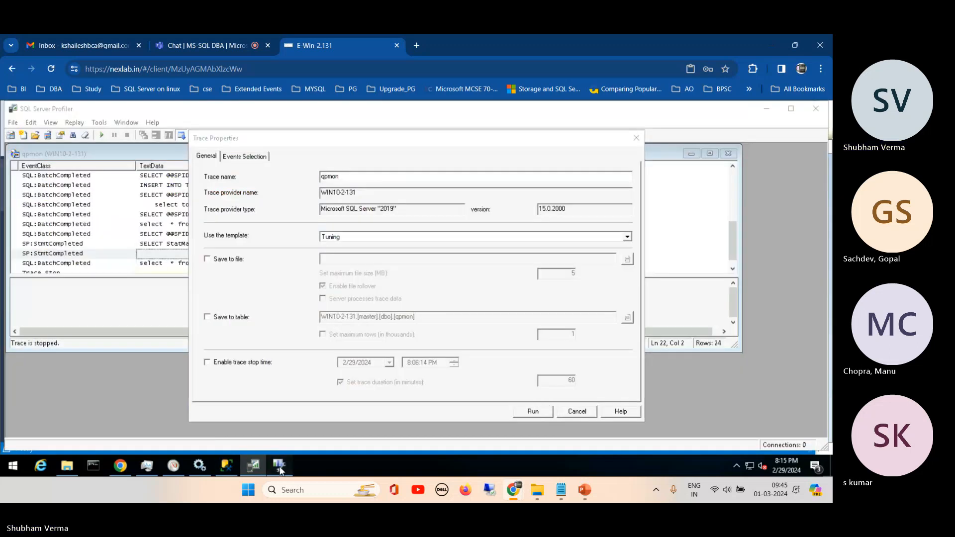
pyautogui.click(280, 466)
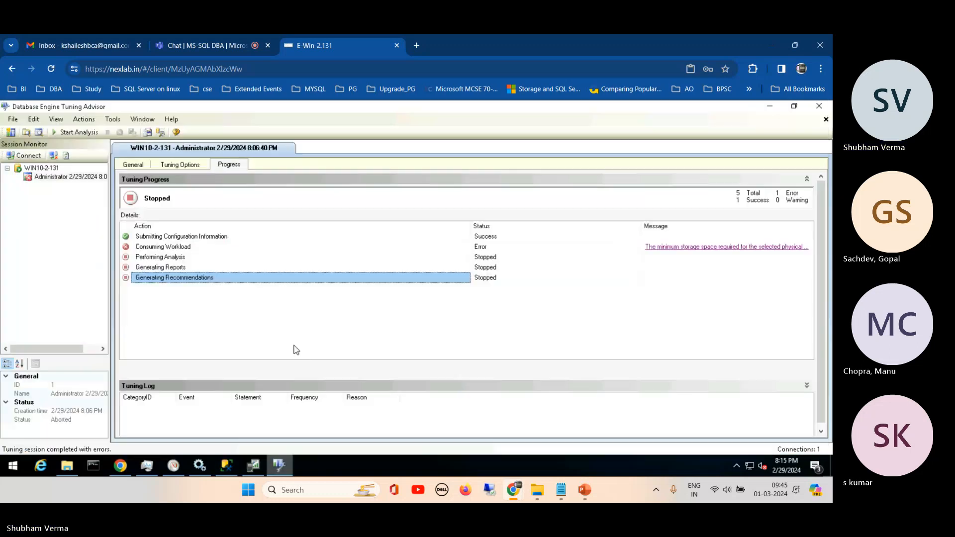
pyautogui.click(826, 120)
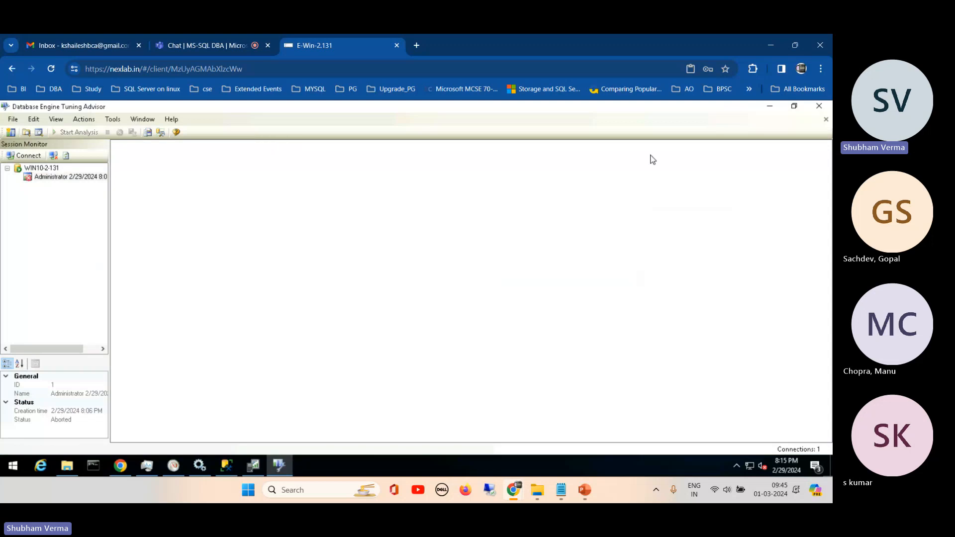
pyautogui.click(823, 107)
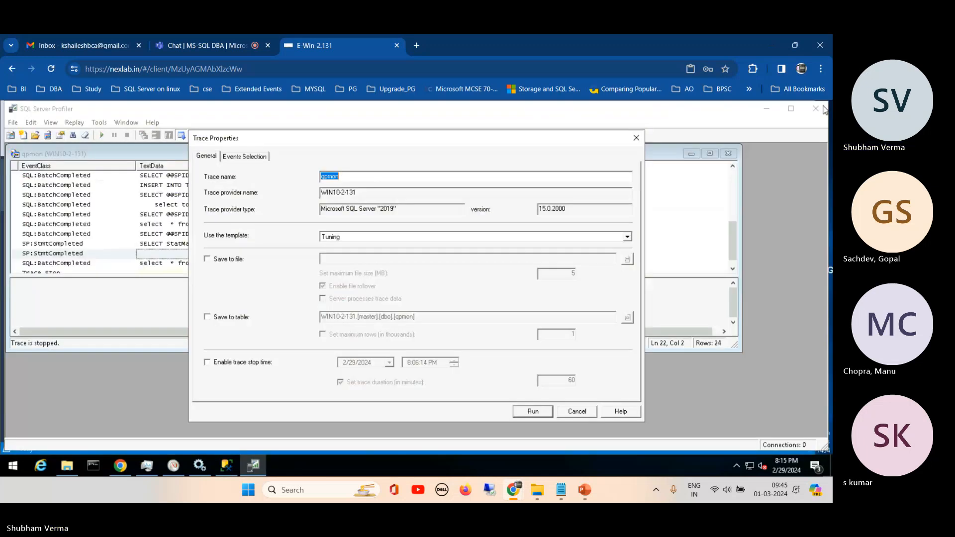
# - In SQL Server Profiler, dismiss the qpmon trace properties and create a new trace on WIN10-2-131 with the Tuning template
pyautogui.click(636, 138)
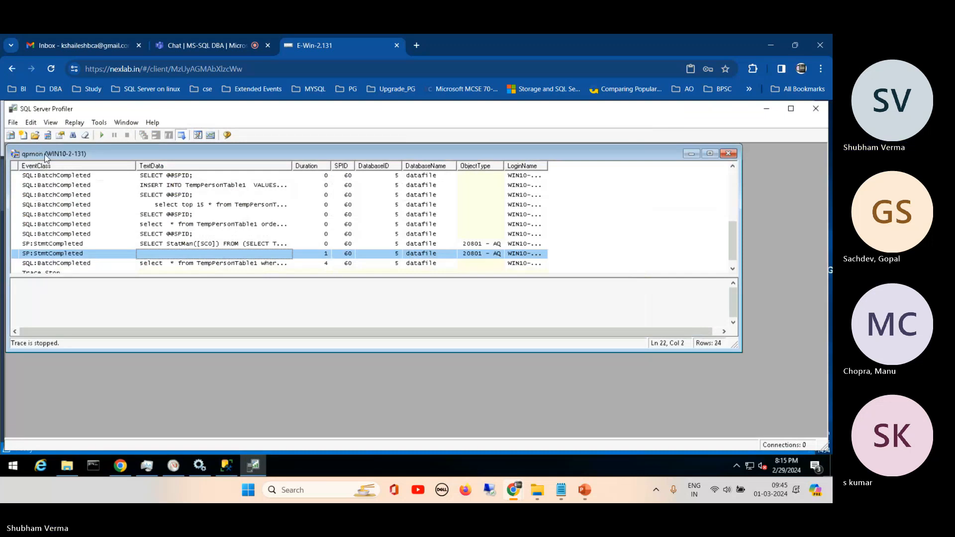
pyautogui.click(12, 123)
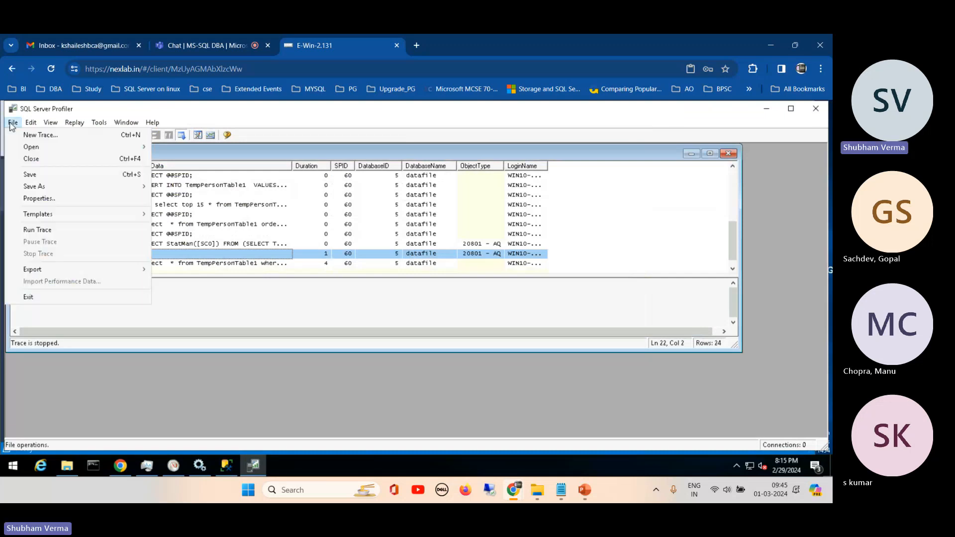
pyautogui.click(40, 135)
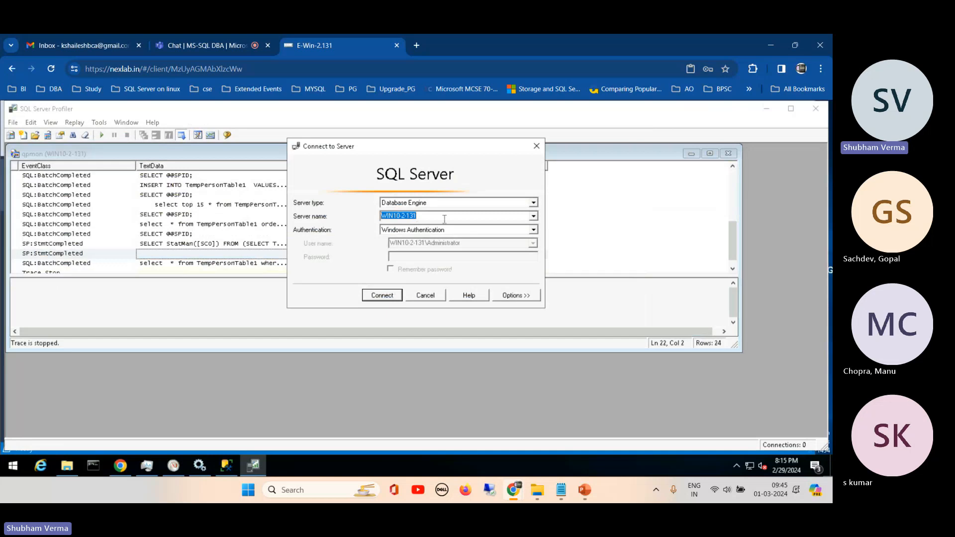
pyautogui.click(384, 296)
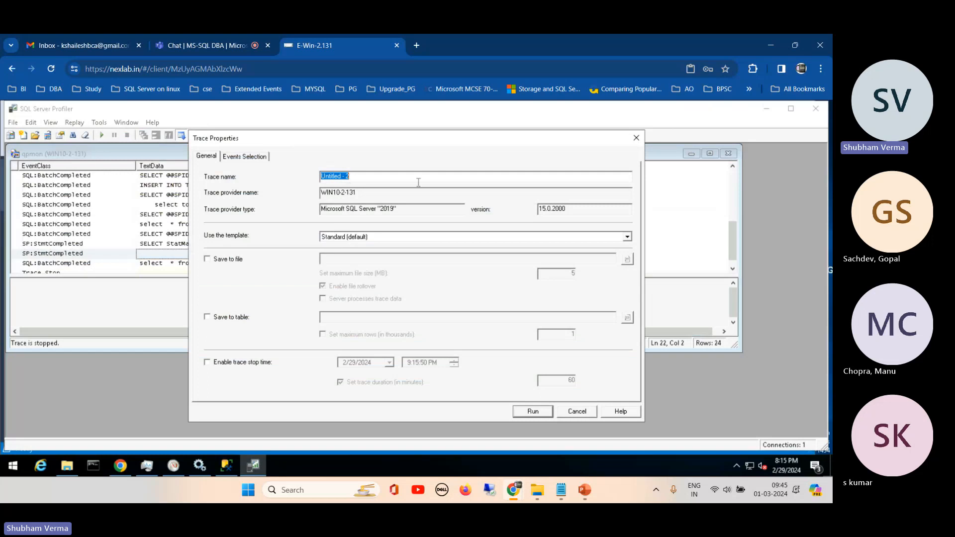
pyautogui.click(341, 240)
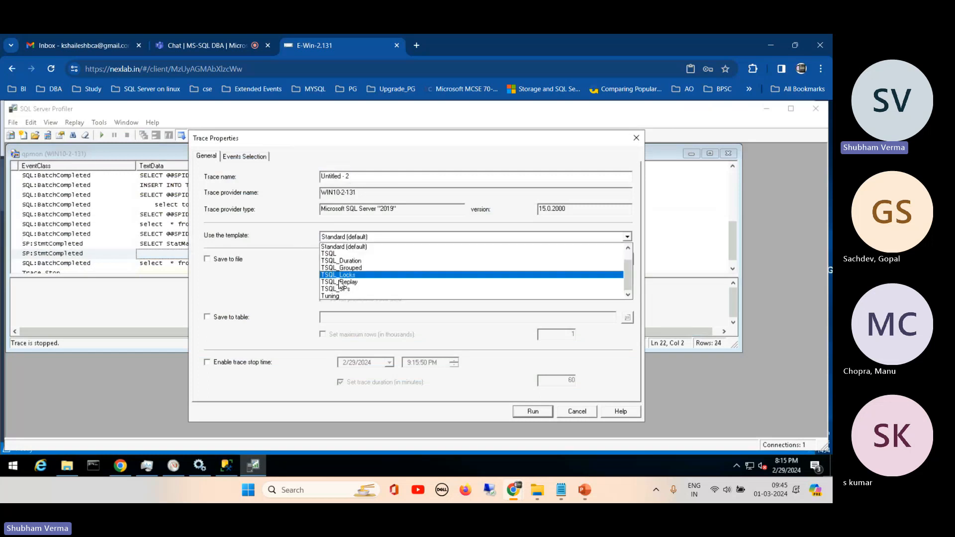
pyautogui.click(338, 301)
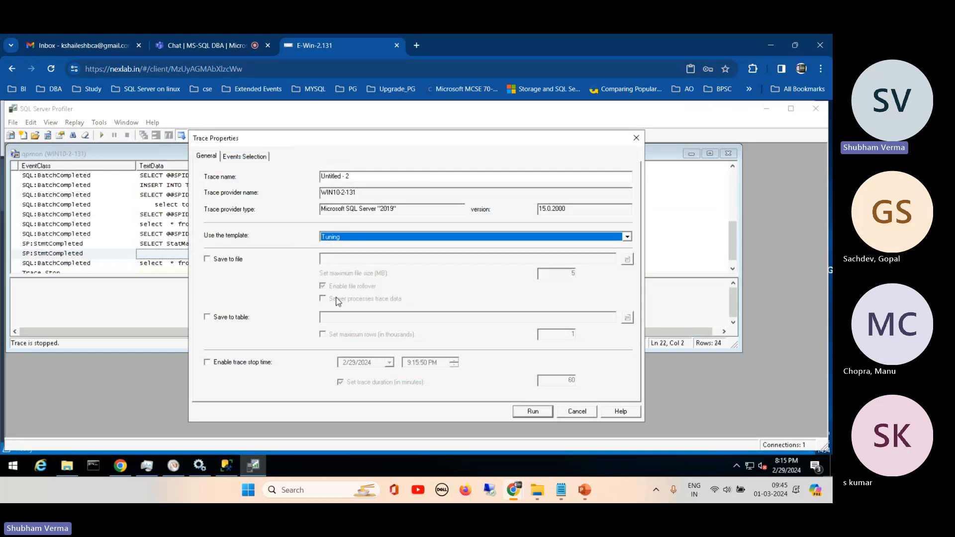
# - Save the trace to the table Untitled - 2 in the dbo schema of the master database on WIN10-2-131
pyautogui.click(214, 319)
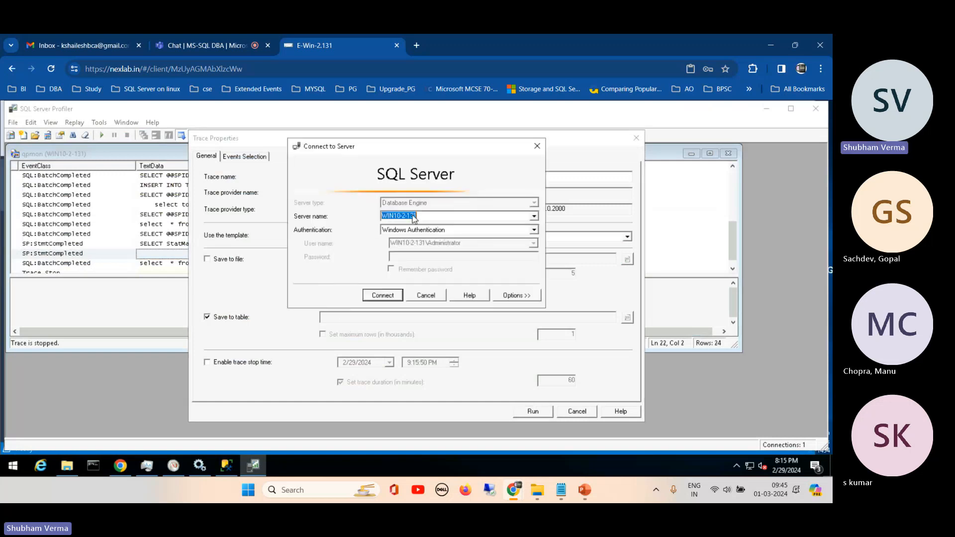
pyautogui.click(381, 297)
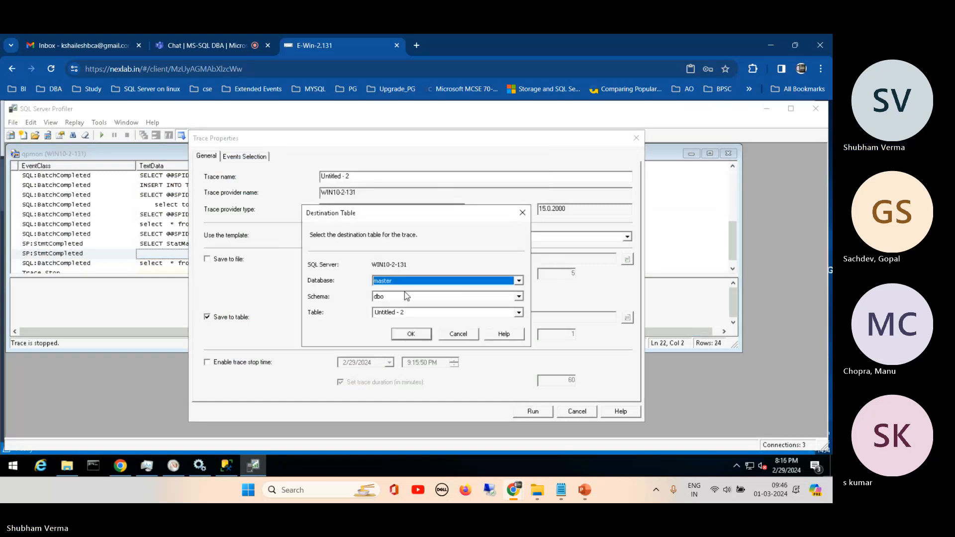
pyautogui.click(519, 281)
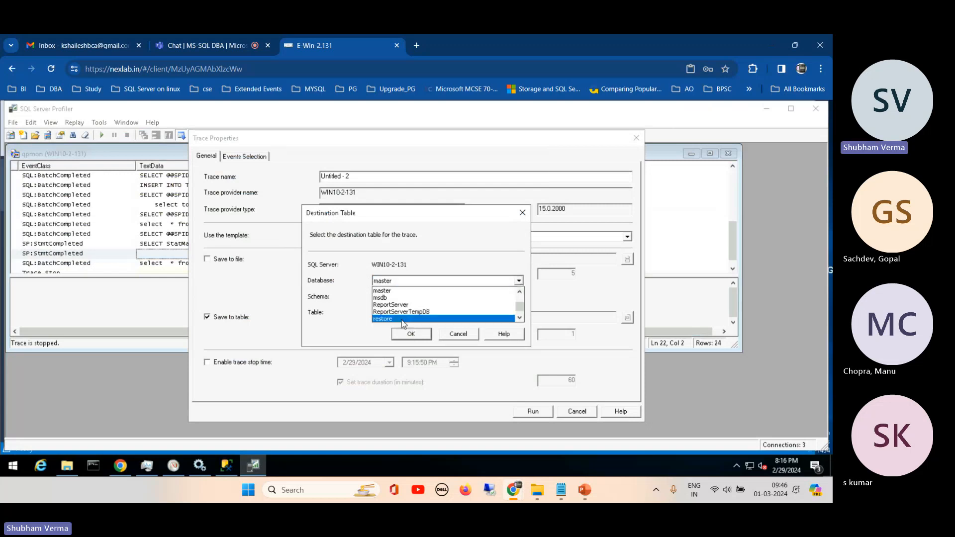
pyautogui.click(478, 319)
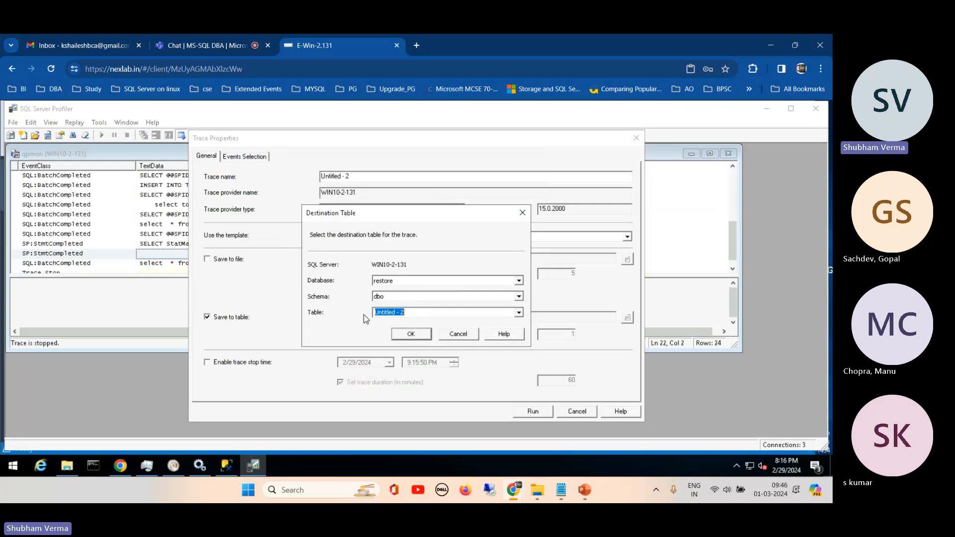
pyautogui.click(402, 338)
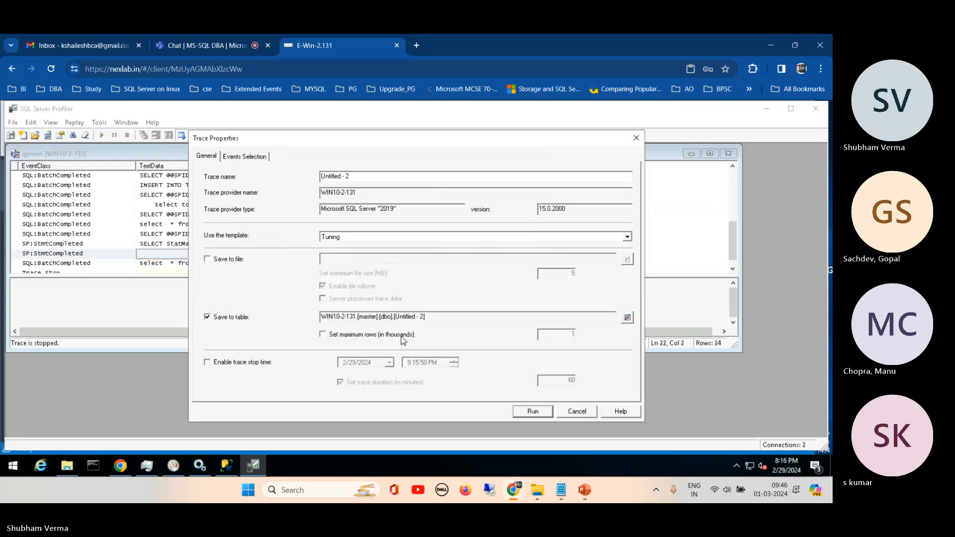
# - Enable the trace stop time and set the trace duration to 15 minutes
pyautogui.click(216, 365)
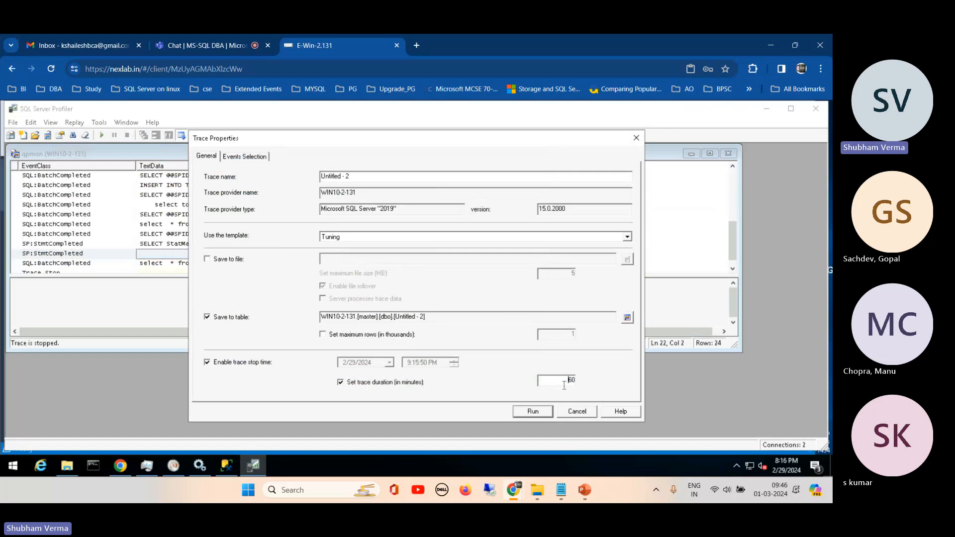
pyautogui.moveTo(564, 386); pyautogui.dragTo(591, 383)
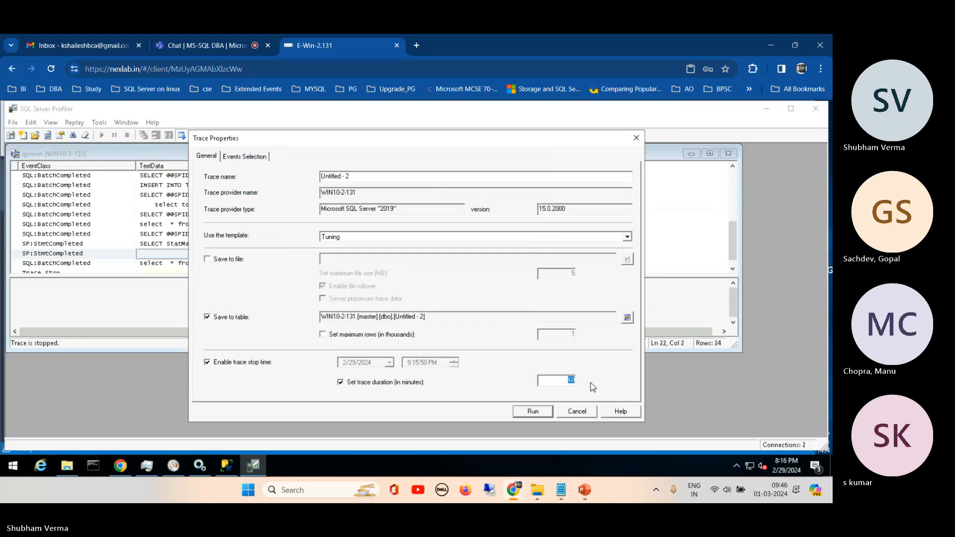
pyautogui.write('15')
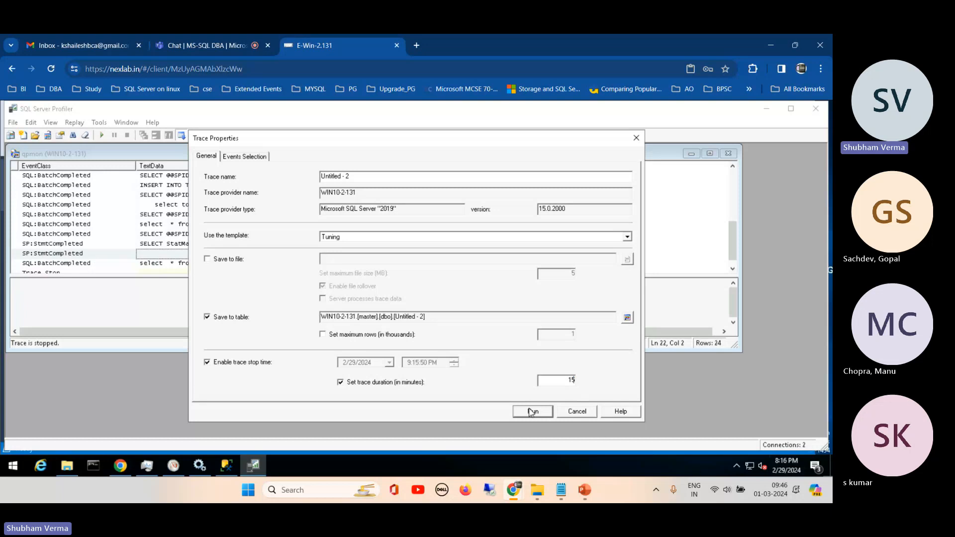
# - Filter the trace events to DatabaseName like datafile, copying the database name from SQL Server Management Studio
pyautogui.click(254, 156)
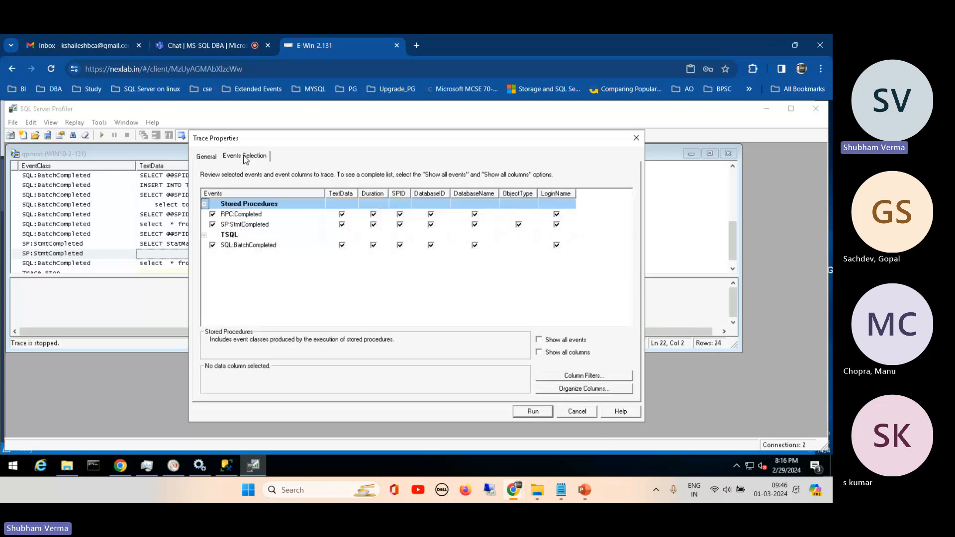
pyautogui.click(556, 374)
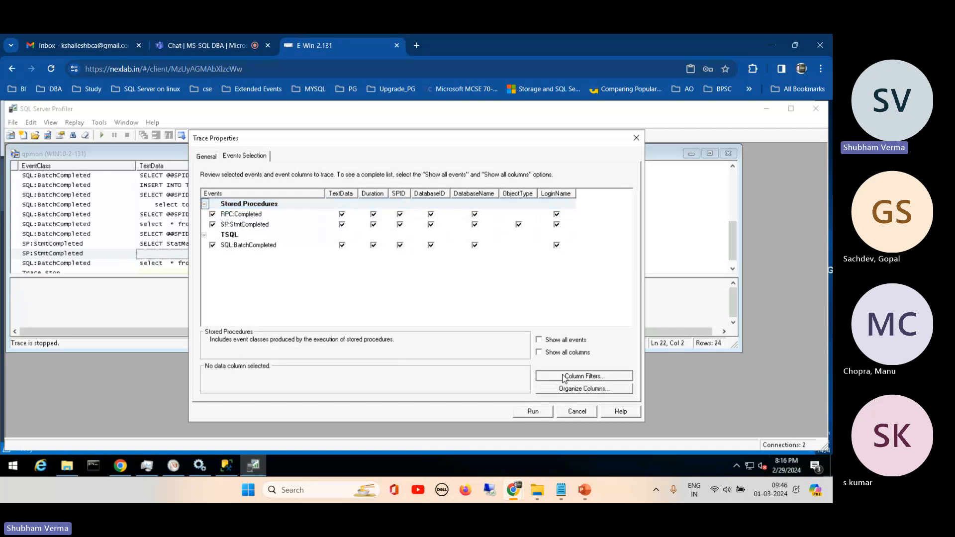
pyautogui.click(341, 229)
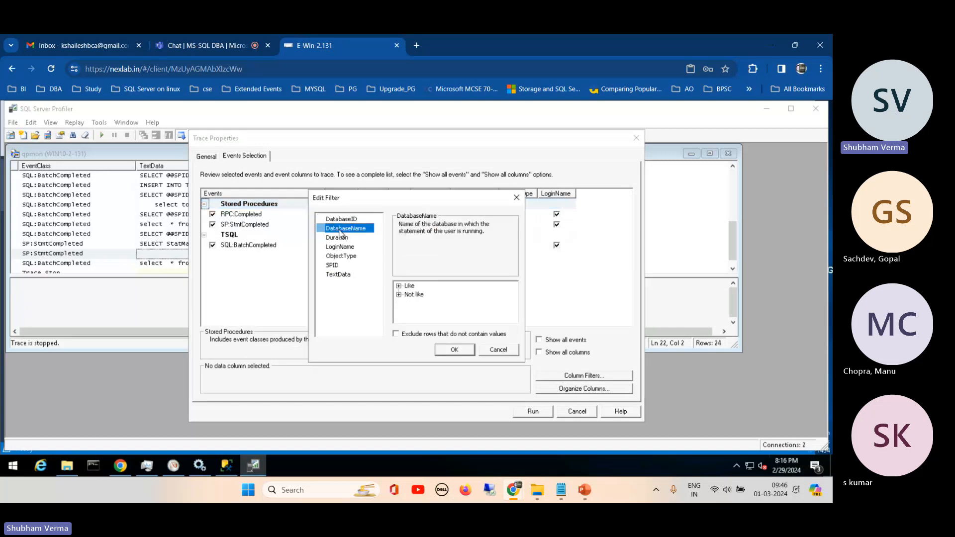
pyautogui.click(341, 220)
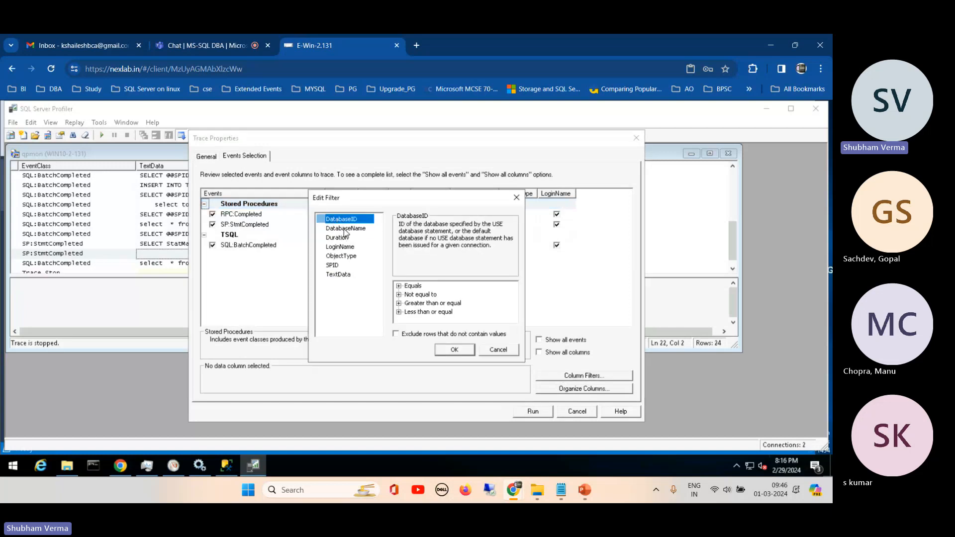
pyautogui.click(345, 230)
pyautogui.click(399, 286)
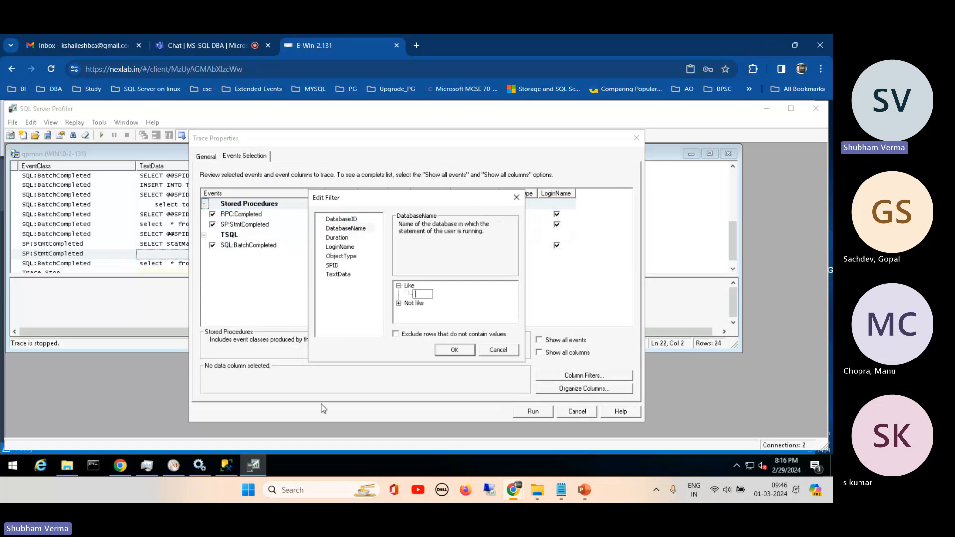
pyautogui.click(228, 466)
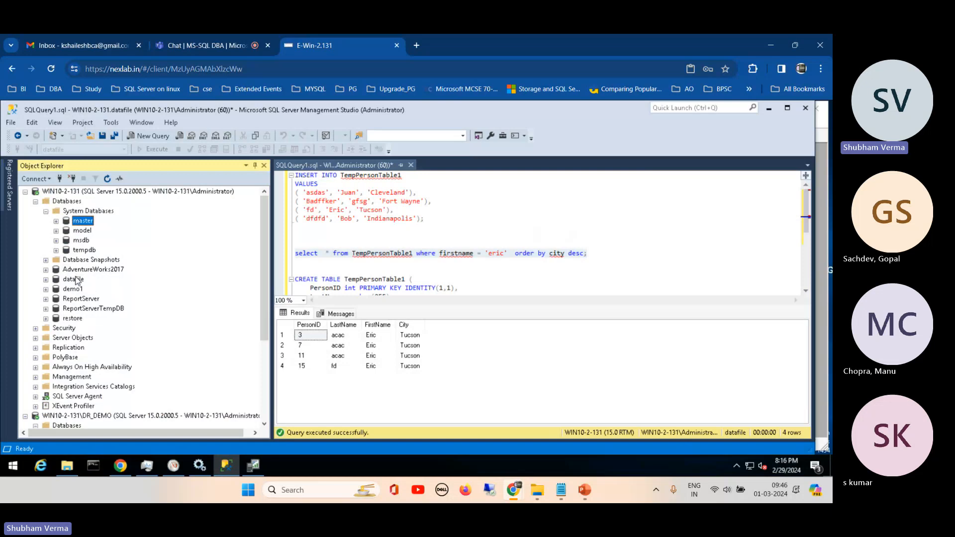
pyautogui.click(76, 281)
pyautogui.click(76, 280)
pyautogui.hotkey('ctrl', 'c')
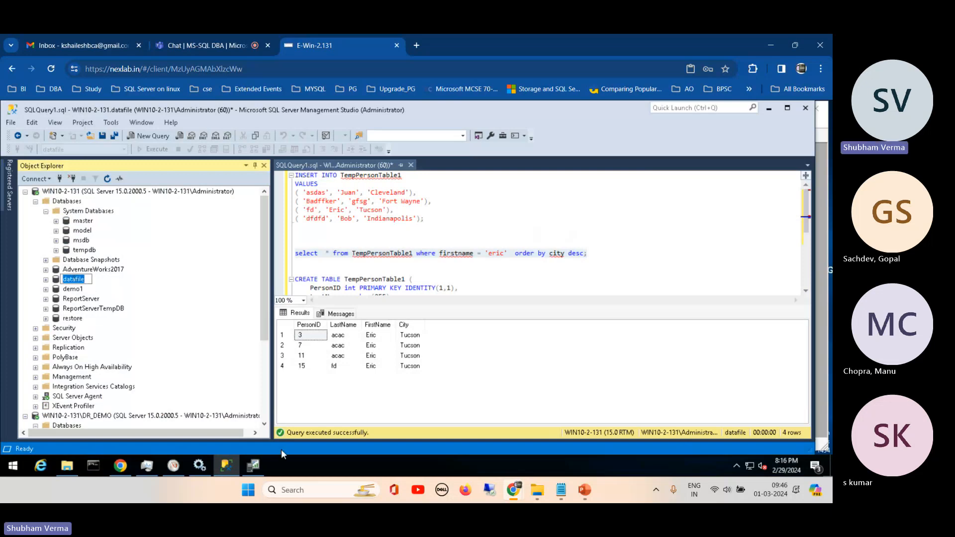
pyautogui.click(253, 466)
pyautogui.click(410, 287)
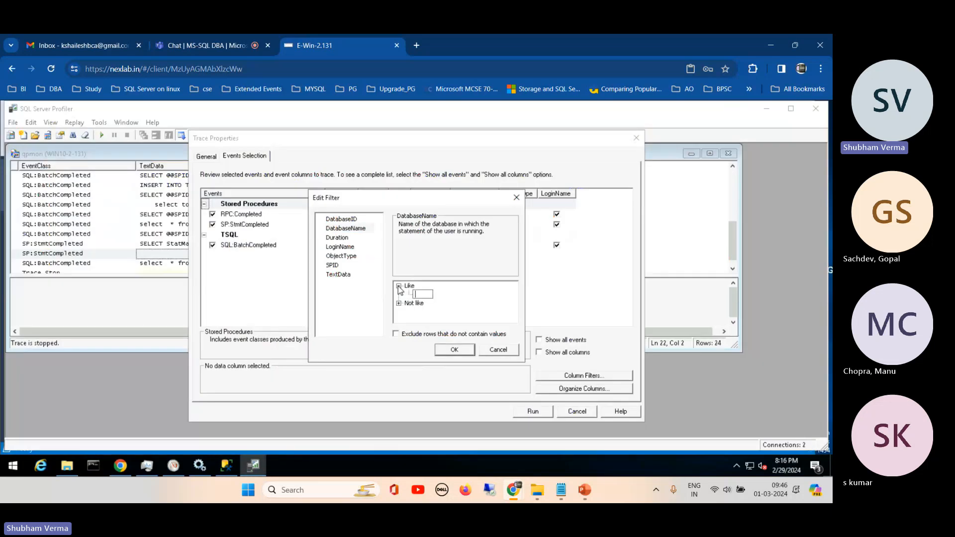
pyautogui.hotkey('ctrl', 'v')
pyautogui.click(456, 351)
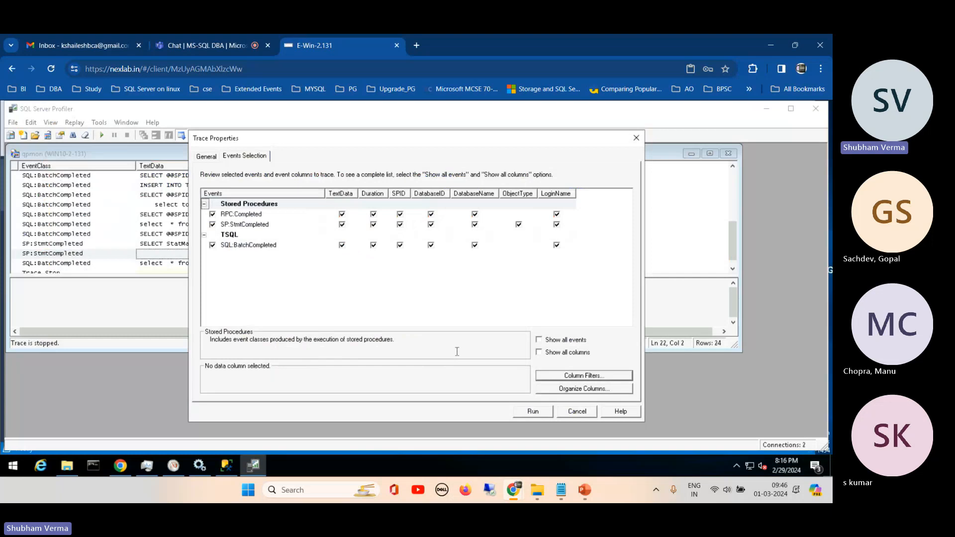
# - Run the new Untitled - 2 trace, close the stopped qpmon trace window and maximize the running trace window
pyautogui.click(207, 157)
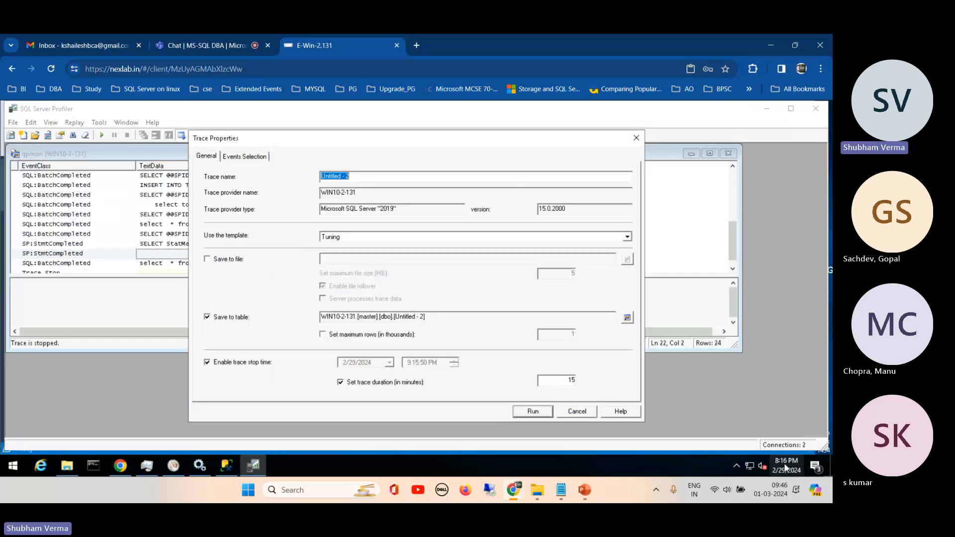
pyautogui.moveTo(785, 468)
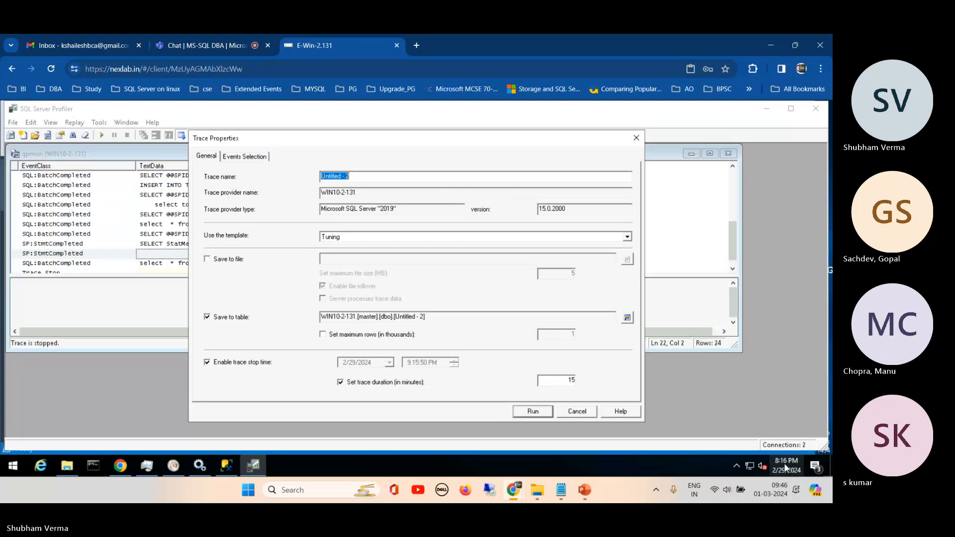
pyautogui.click(532, 411)
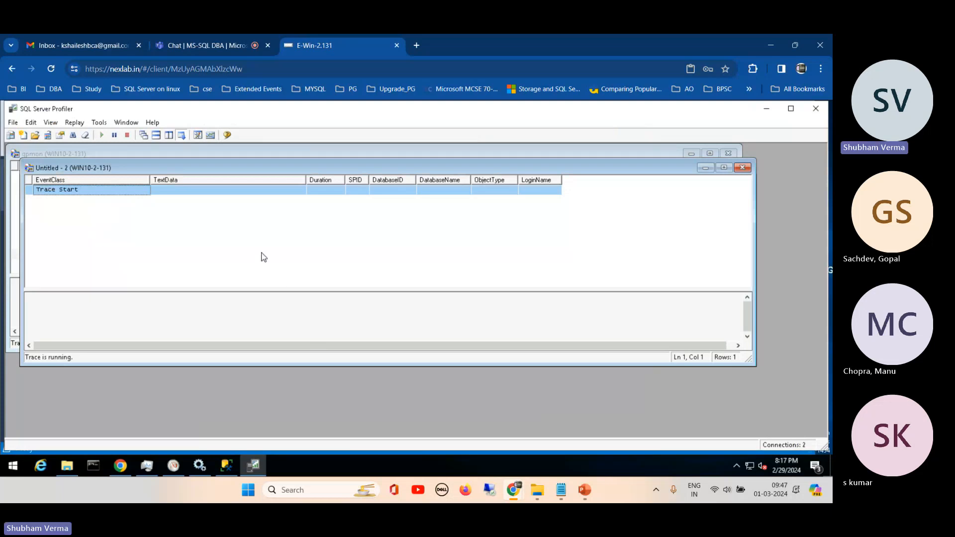
pyautogui.click(606, 154)
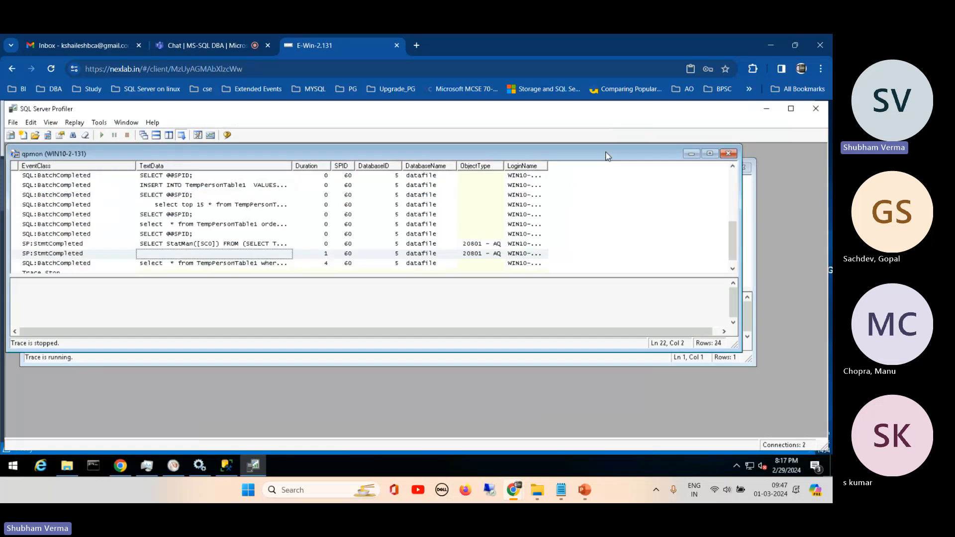
pyautogui.click(729, 154)
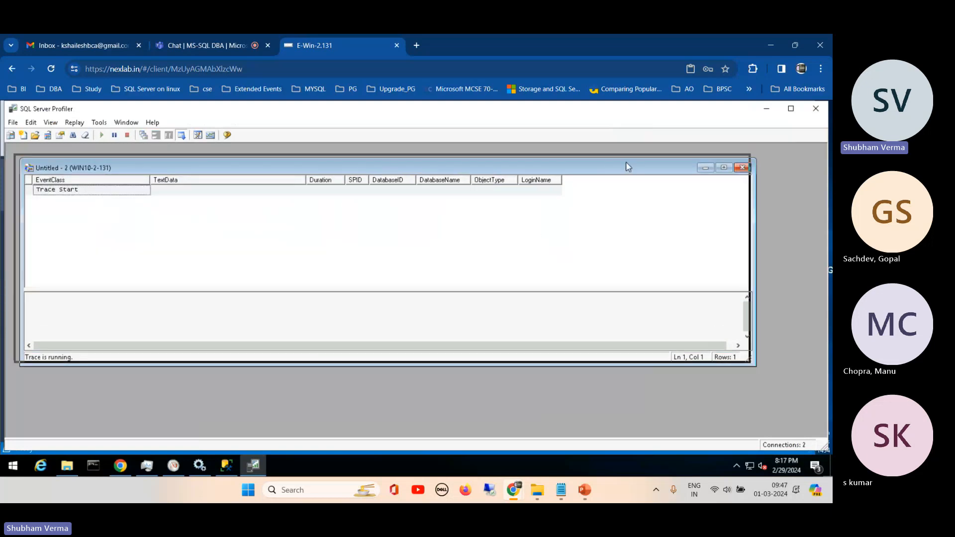
pyautogui.moveTo(629, 167); pyautogui.dragTo(624, 159)
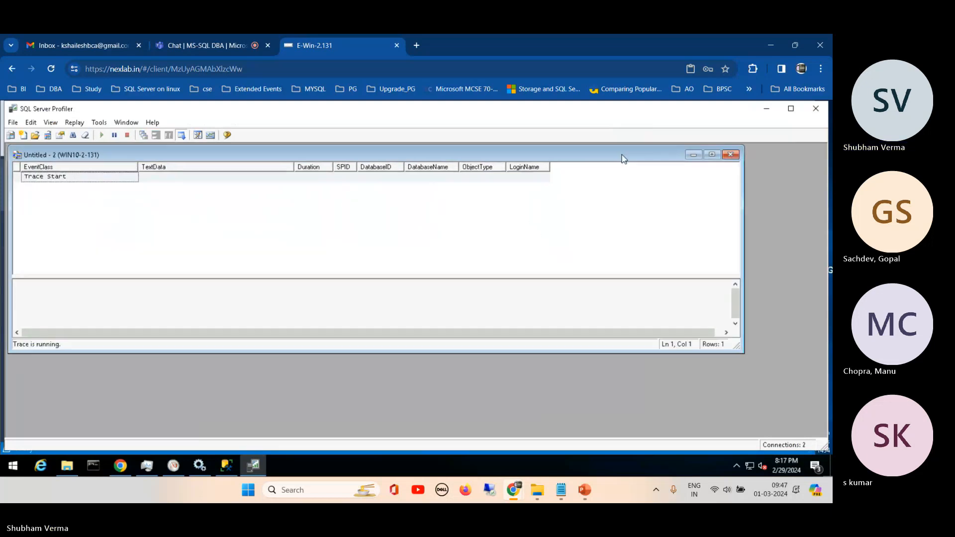
pyautogui.click(712, 155)
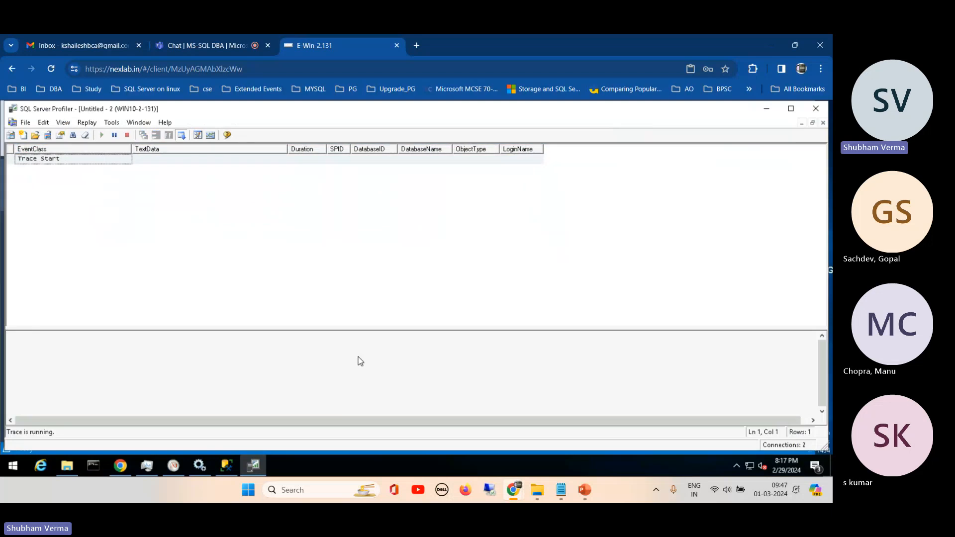
# - In SQL Server Management Studio, change the CREATE keyword to drop and execute only drop TABLE TempPersonTable1 on datafile
pyautogui.click(227, 466)
pyautogui.click(321, 260)
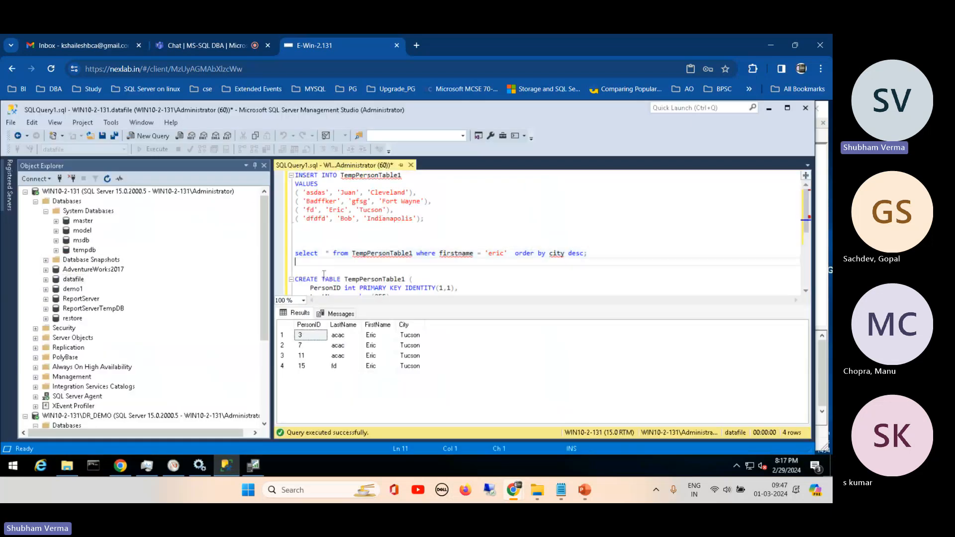
pyautogui.click(320, 279)
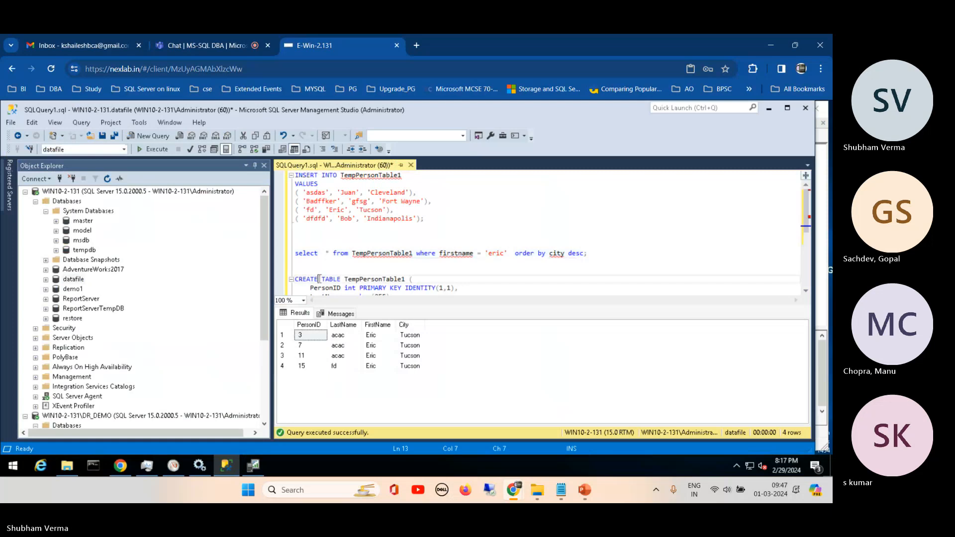
pyautogui.press('BackSpace')
pyautogui.press('BackSpace')
pyautogui.press('BackSpace')
pyautogui.press('BackSpace')
pyautogui.press('BackSpace')
pyautogui.press('BackSpace')
pyautogui.write('drop')
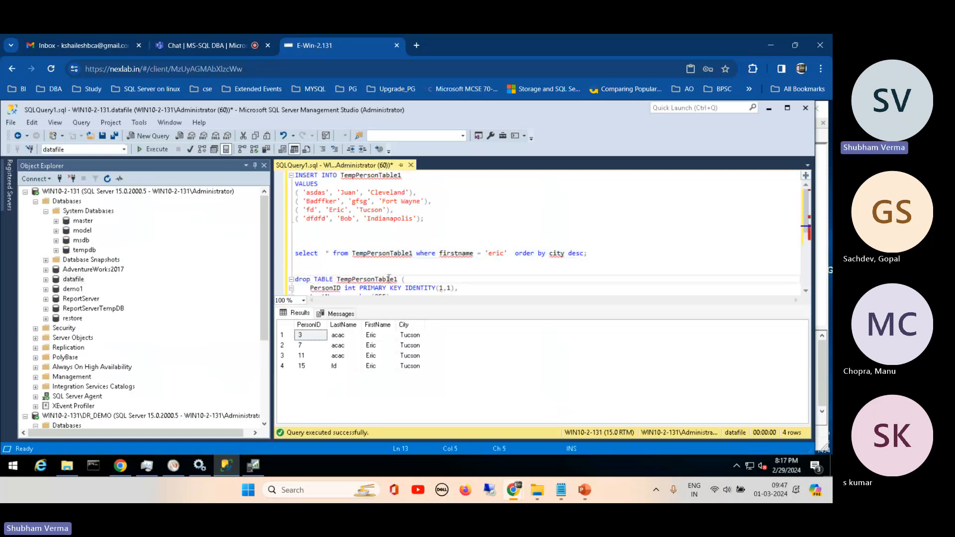
pyautogui.moveTo(401, 279); pyautogui.dragTo(295, 279)
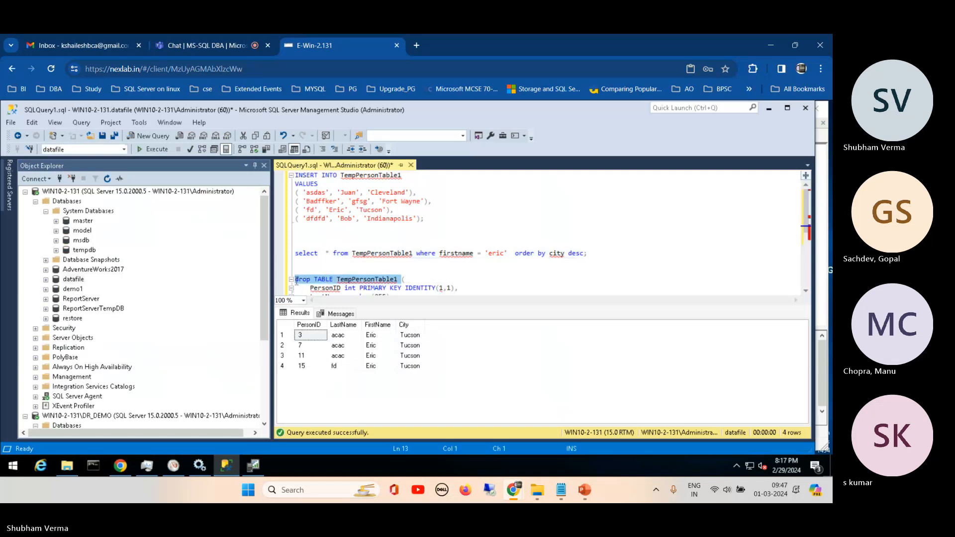
pyautogui.click(160, 154)
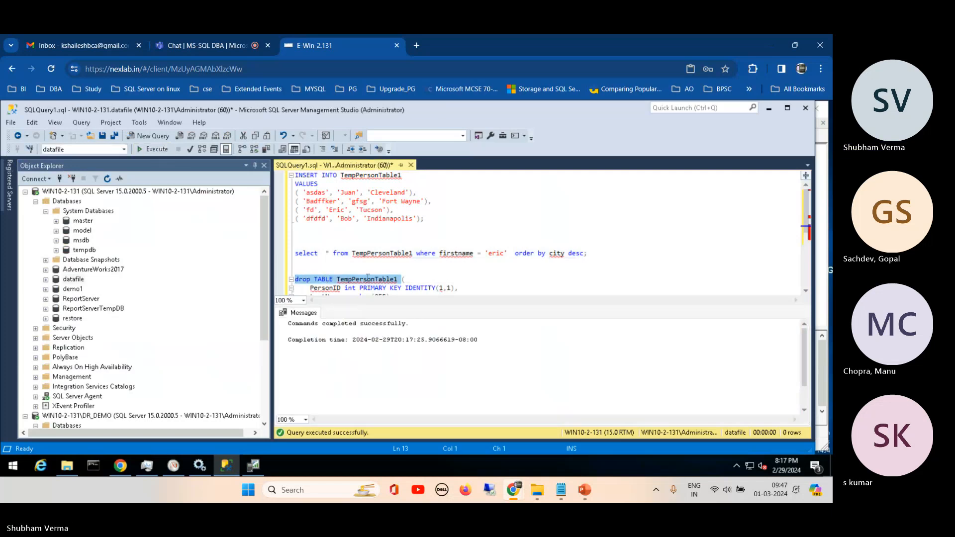
# - Change the table name in the drop statement to TempPersonTable and execute only that statement
pyautogui.click(388, 280)
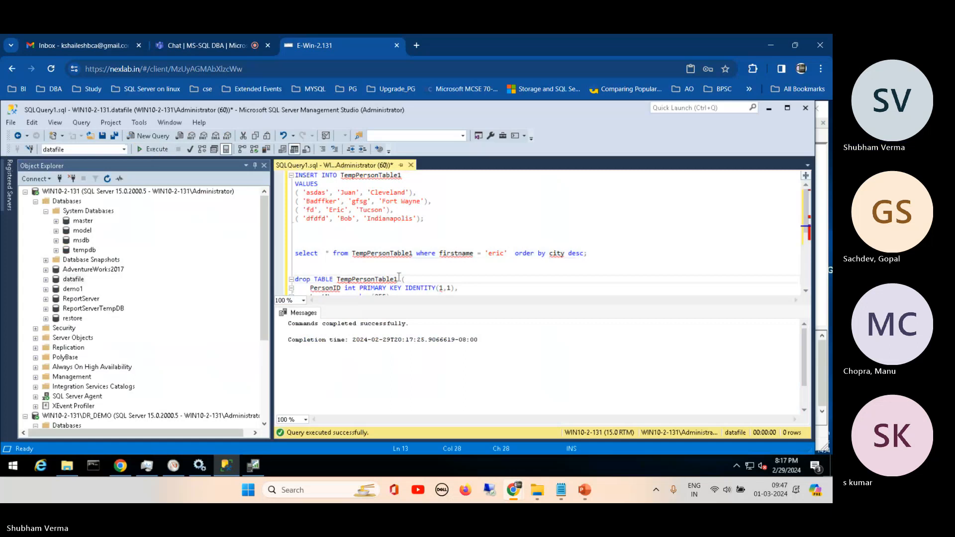
pyautogui.click(399, 279)
pyautogui.press('BackSpace')
pyautogui.moveTo(399, 278); pyautogui.dragTo(295, 268)
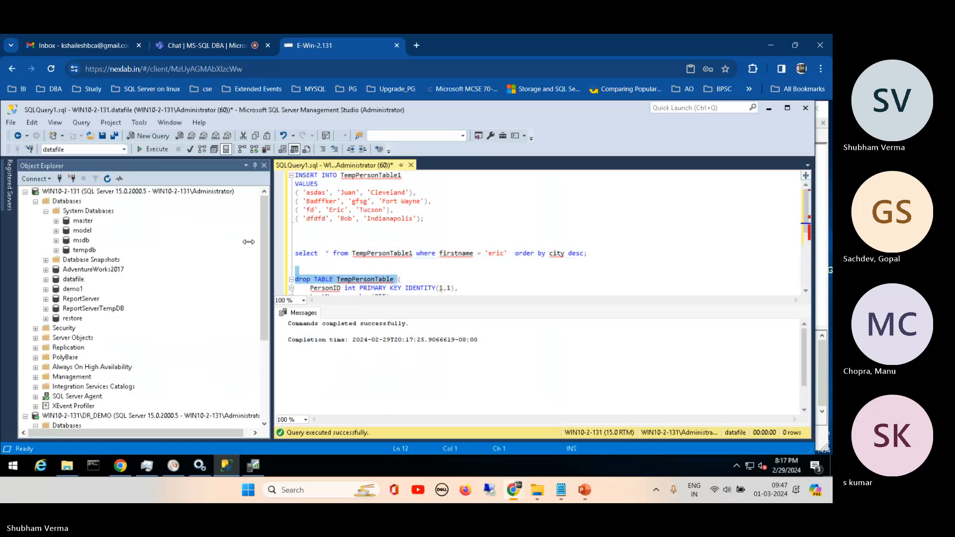
pyautogui.click(152, 149)
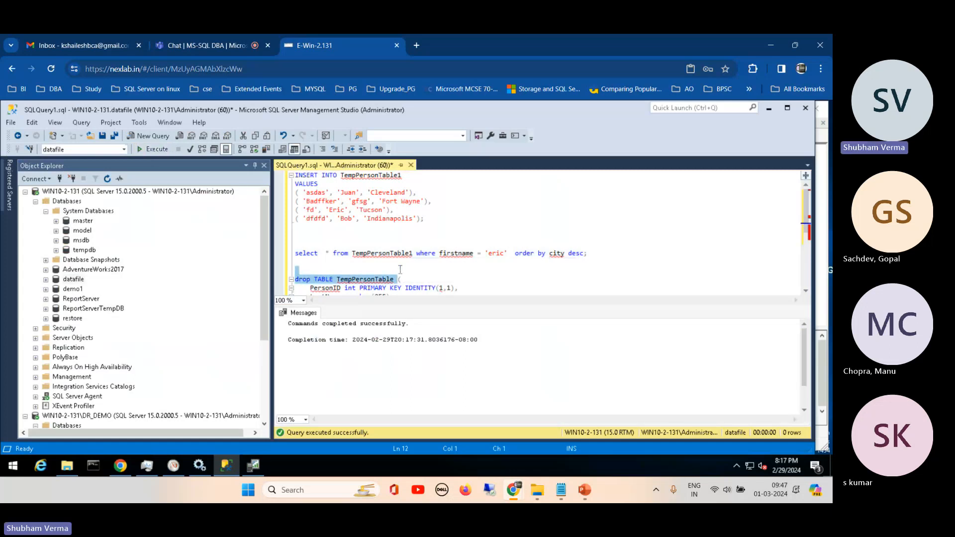
# - Execute only the select query on TempPersonTable1 that filters by firstname and orders by city descending
pyautogui.click(412, 271)
pyautogui.moveTo(592, 254); pyautogui.dragTo(296, 254)
pyautogui.click(153, 150)
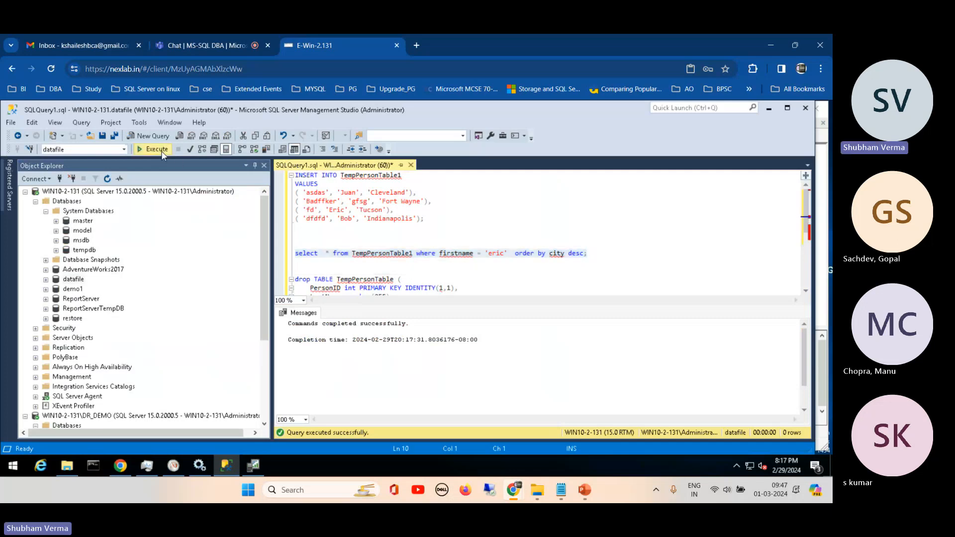
pyautogui.click(325, 245)
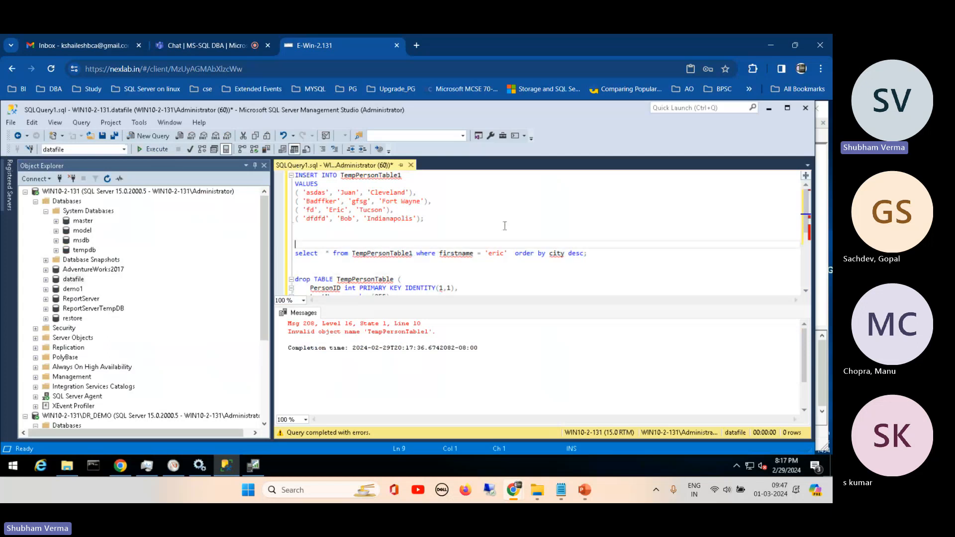
# - Turn the drop statement back into create TABLE TempPersonTable and execute it with its four column definitions
pyautogui.moveTo(804, 229)
pyautogui.mouseDown()
pyautogui.moveTo(801, 261)
pyautogui.moveTo(800, 244)
pyautogui.mouseUp()
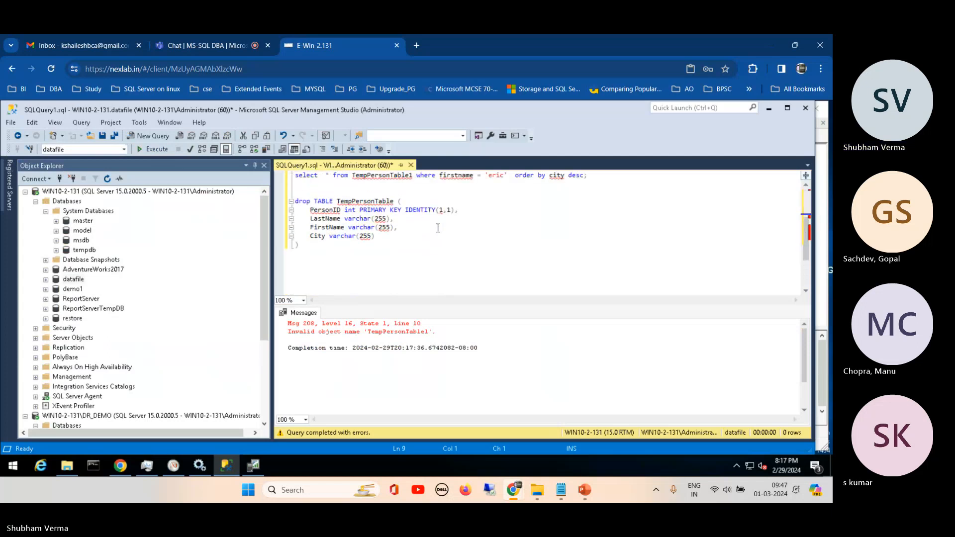
pyautogui.click(309, 201)
pyautogui.moveTo(309, 201); pyautogui.dragTo(287, 207)
pyautogui.write('create')
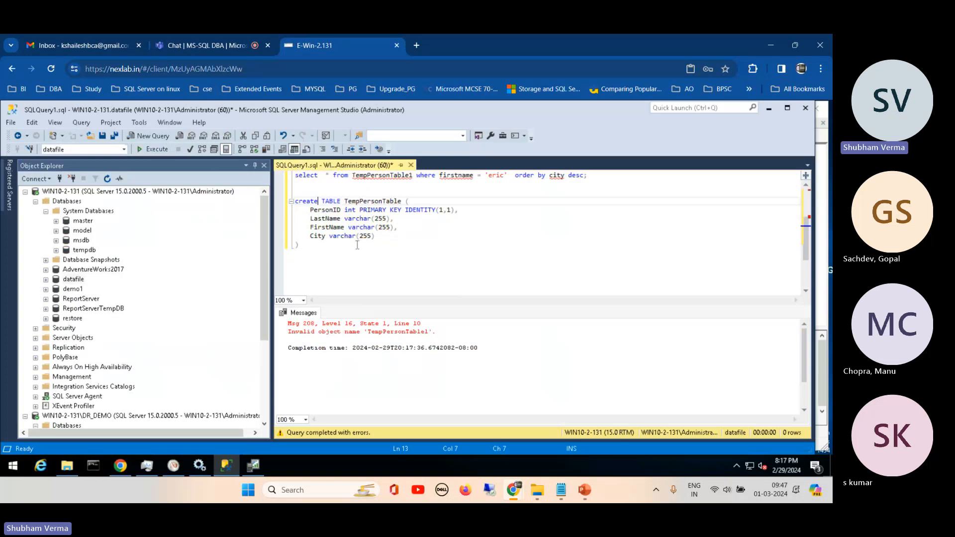
pyautogui.moveTo(298, 246); pyautogui.dragTo(298, 210)
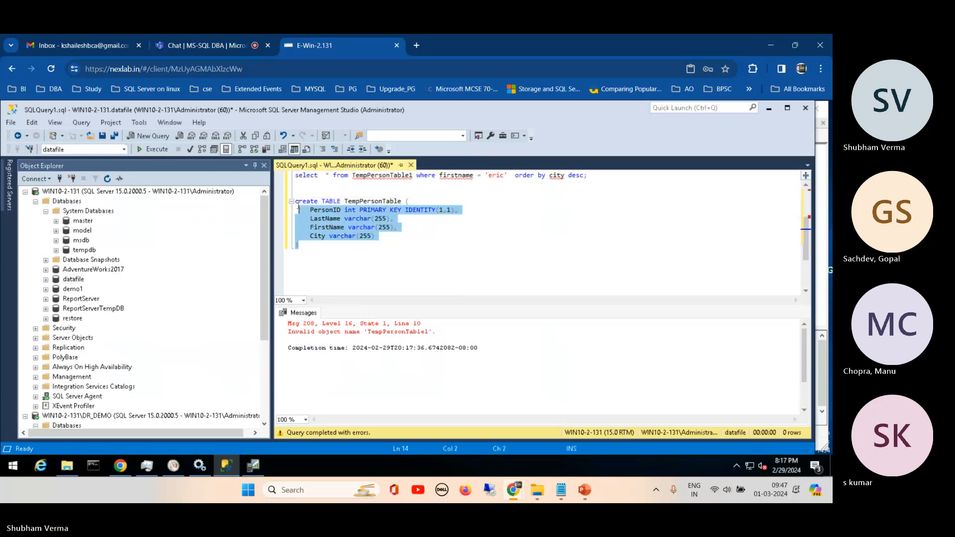
pyautogui.click(150, 152)
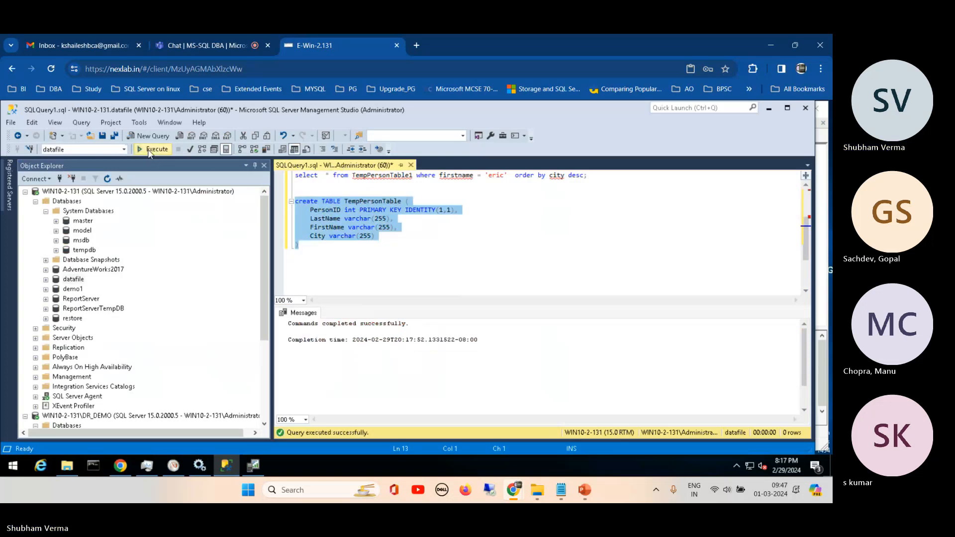
pyautogui.click(379, 267)
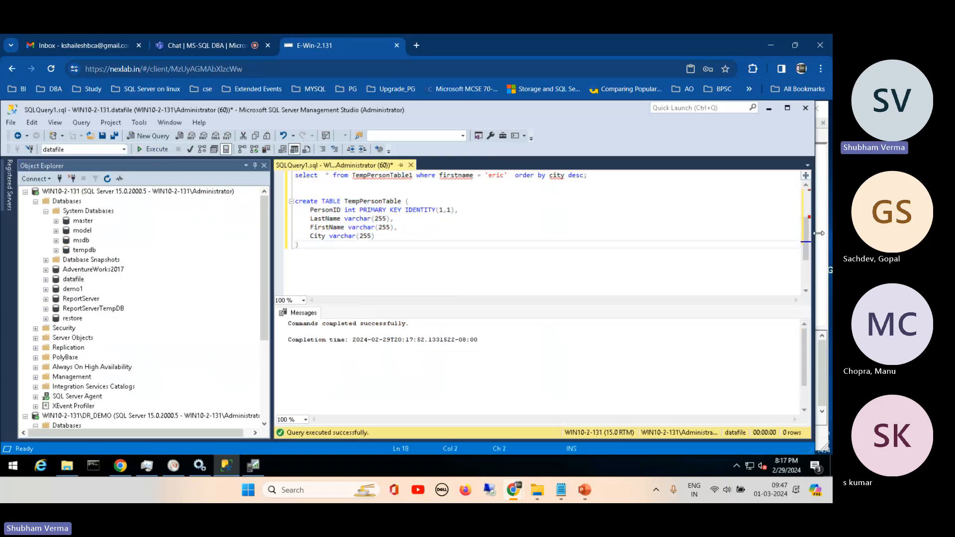
# - Try to execute the INSERT INTO TempPersonTable1 statement with its four rows of values
pyautogui.scroll(3, 600, 174)
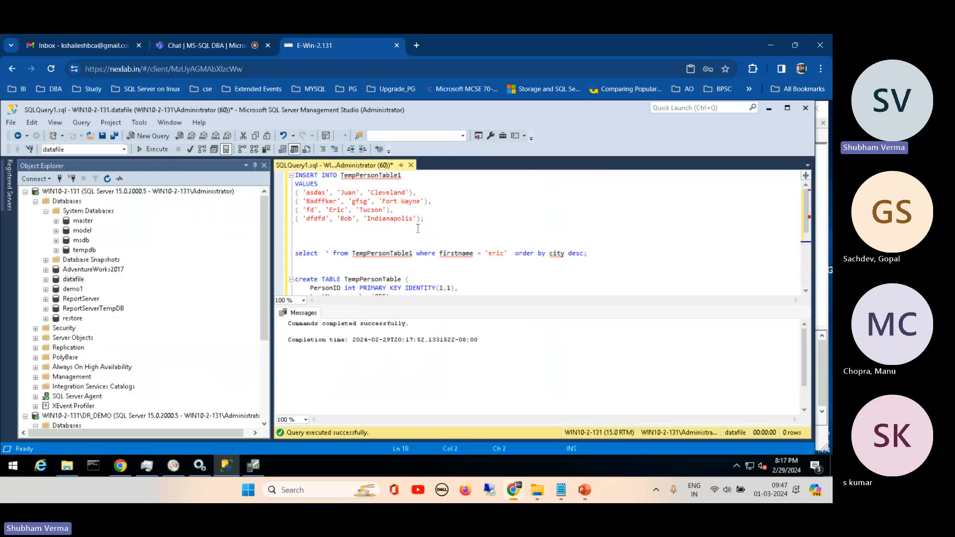
pyautogui.moveTo(422, 219); pyautogui.dragTo(294, 175)
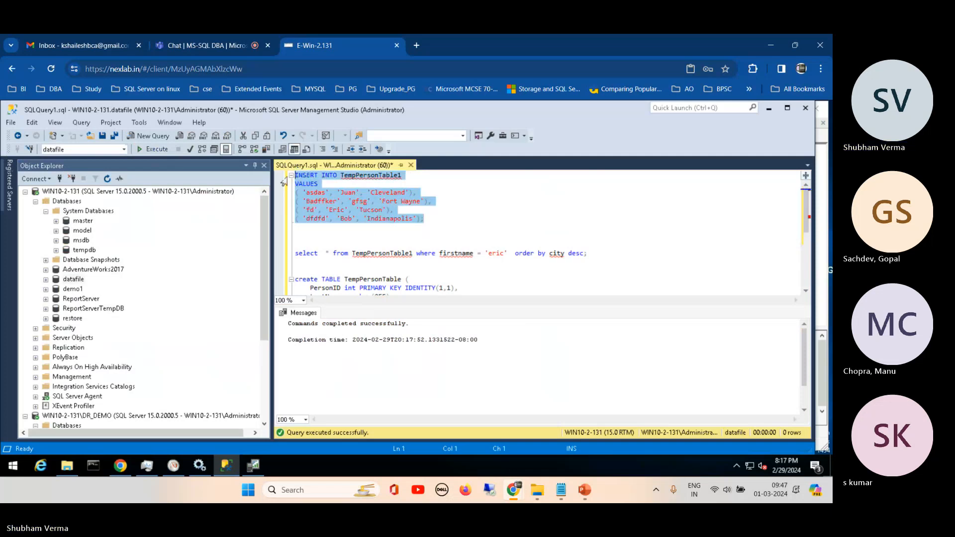
pyautogui.click(158, 150)
pyautogui.click(158, 149)
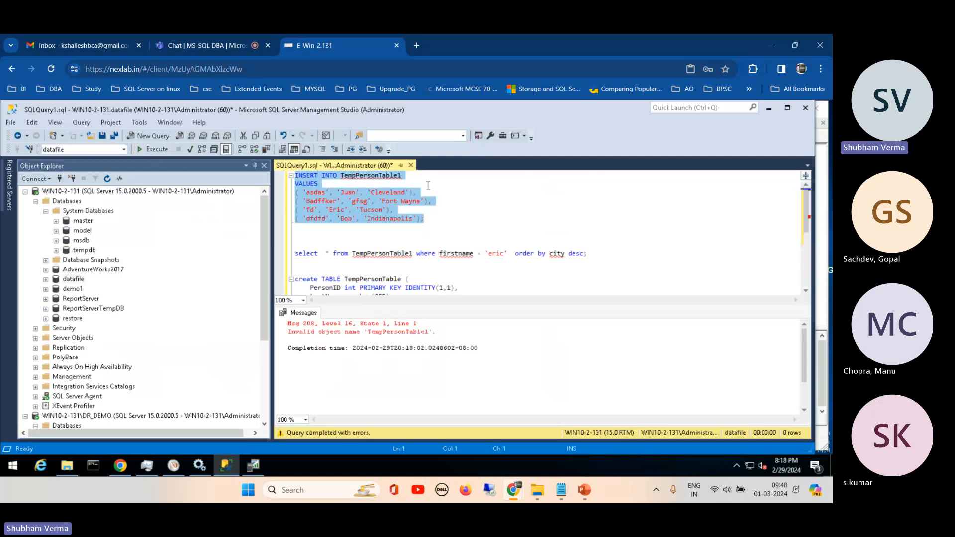
# - Change the insert target to TempPersonTable and execute the four-row insert statement several times
pyautogui.click(403, 177)
pyautogui.press('BackSpace')
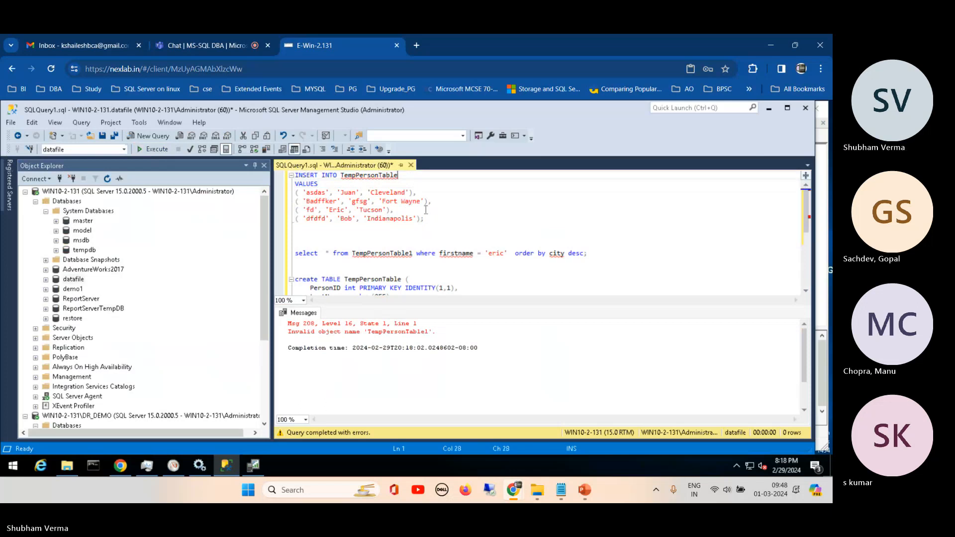
pyautogui.moveTo(431, 219); pyautogui.dragTo(295, 176)
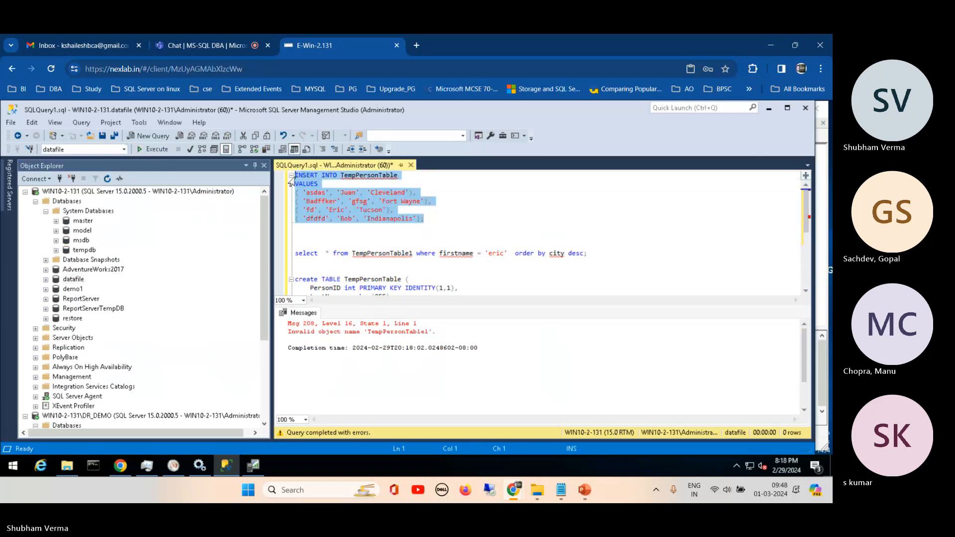
pyautogui.click(157, 150)
pyautogui.click(156, 150)
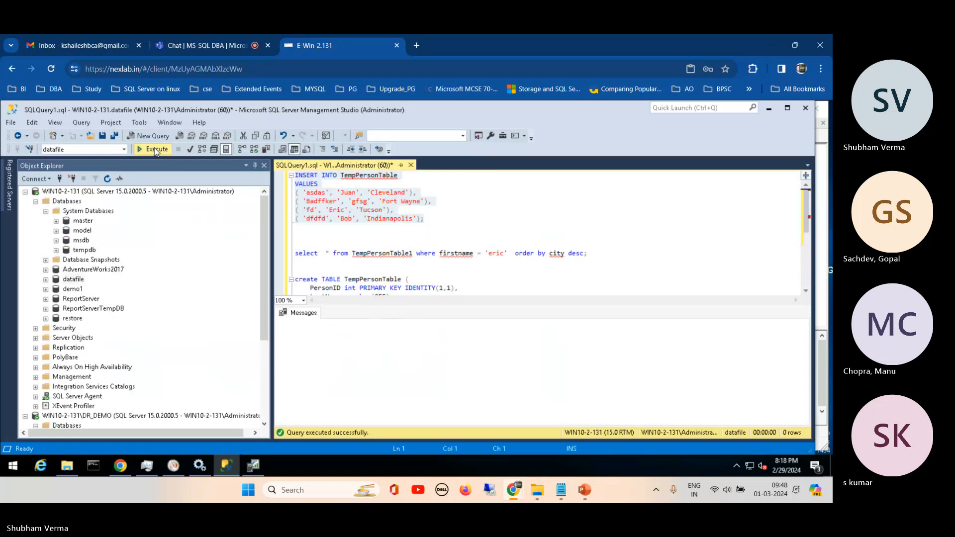
pyautogui.click(155, 149)
pyautogui.click(156, 149)
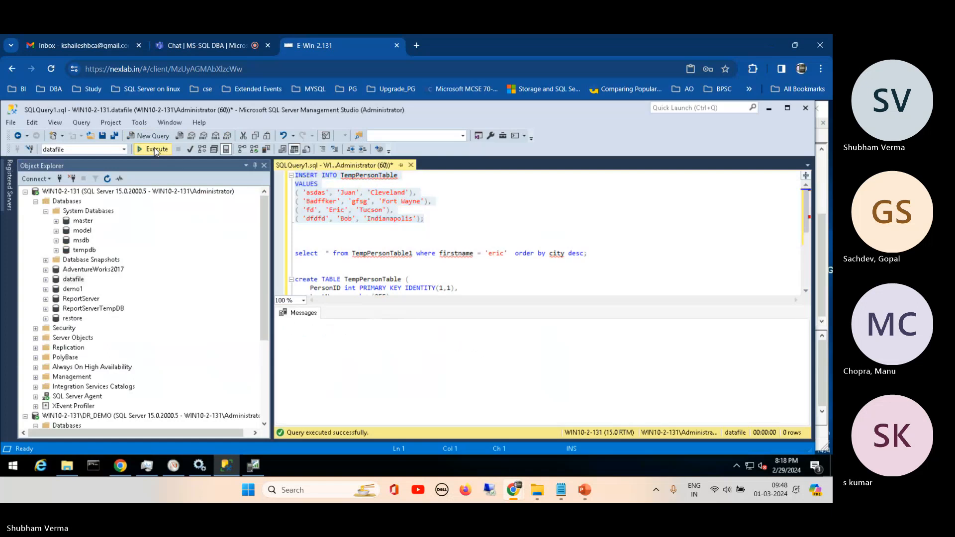
pyautogui.click(452, 219)
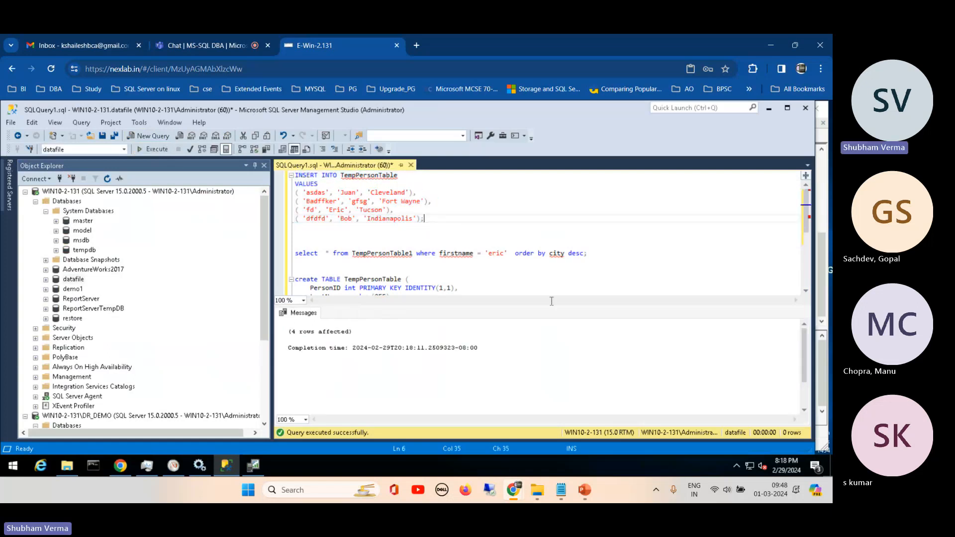
# - Copy the insert 10k rows script from the T-SQL notes in Notepad, from create table student through the count query
pyautogui.click(566, 492)
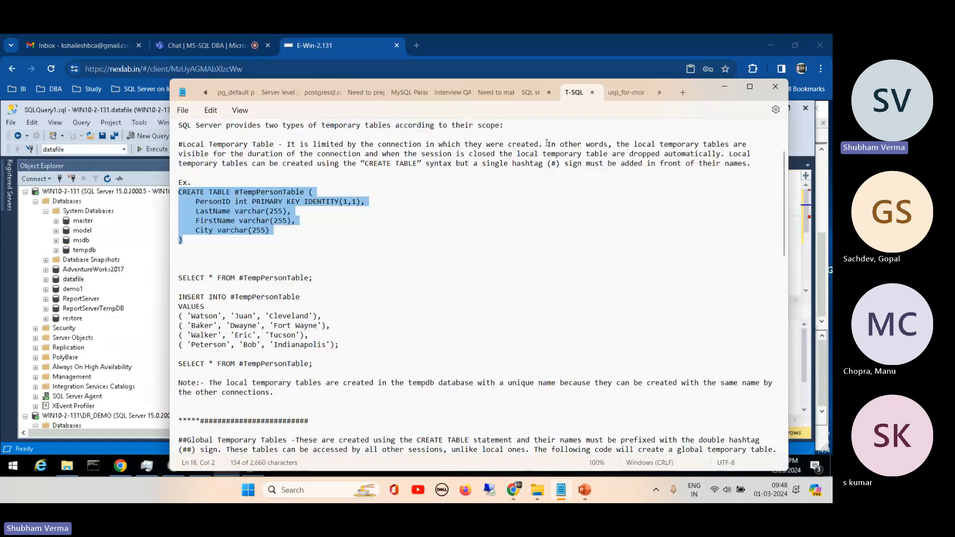
pyautogui.click(531, 93)
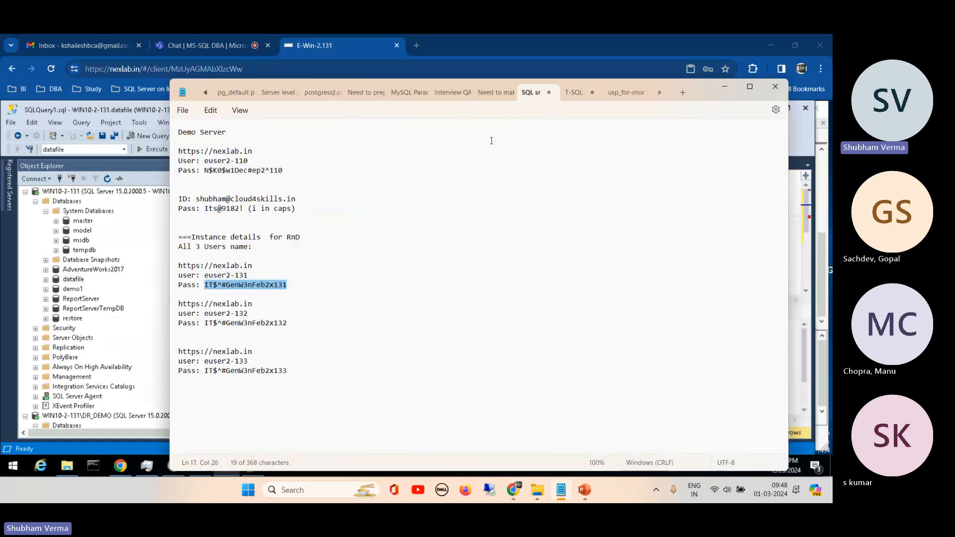
pyautogui.click(573, 94)
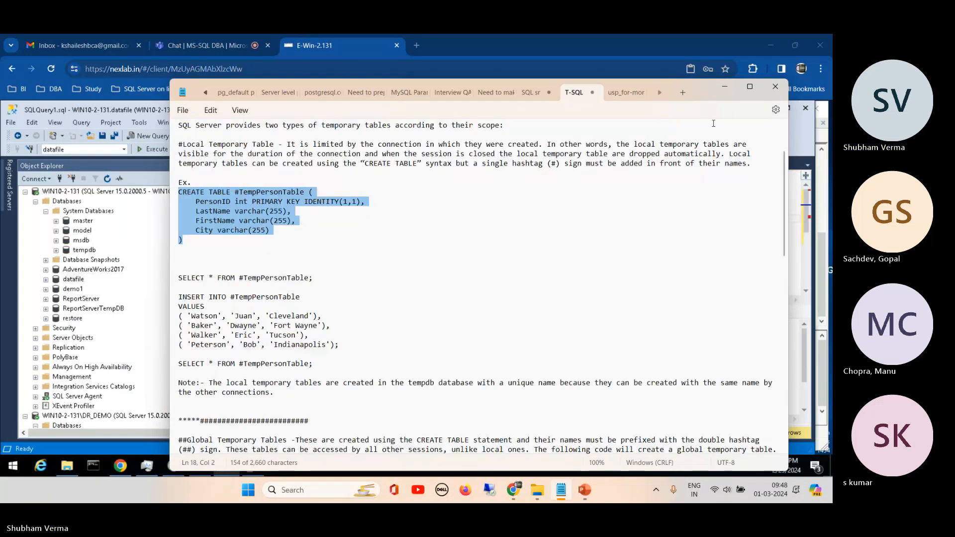
pyautogui.moveTo(783, 173); pyautogui.dragTo(784, 372)
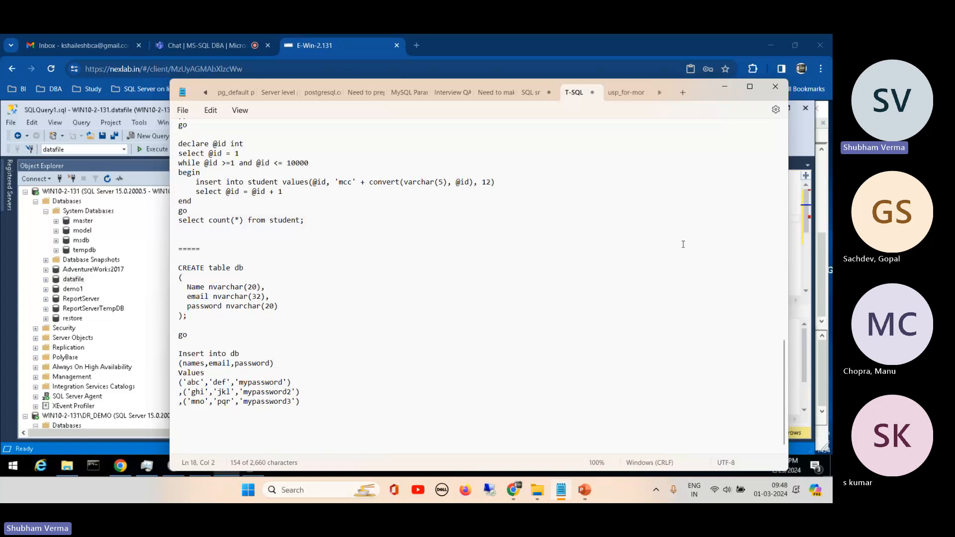
pyautogui.moveTo(785, 353); pyautogui.dragTo(785, 321)
pyautogui.moveTo(178, 177); pyautogui.dragTo(358, 324)
pyautogui.hotkey('ctrl', 'c')
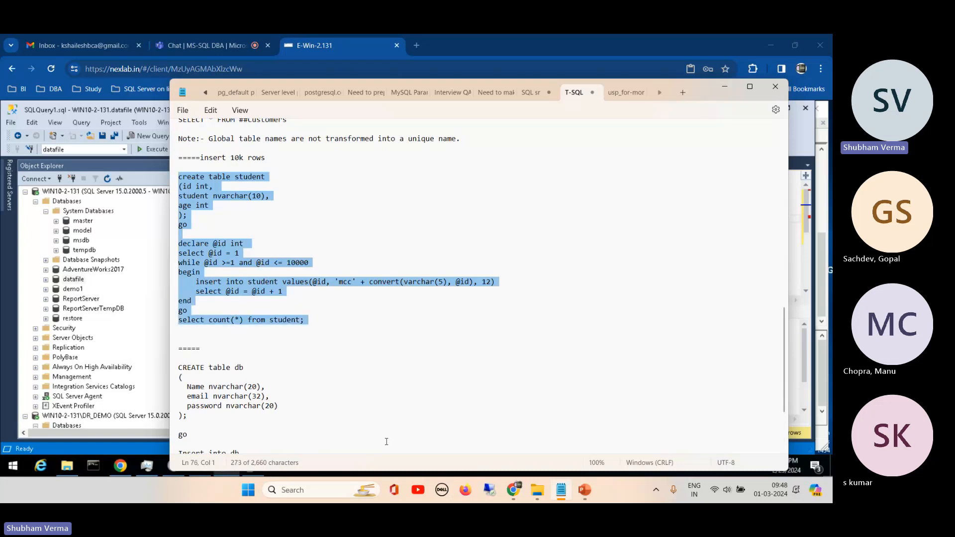
# - In Management Studio, execute the copied student script in a new query on the datafile database and check its events in the Profiler trace
pyautogui.click(513, 490)
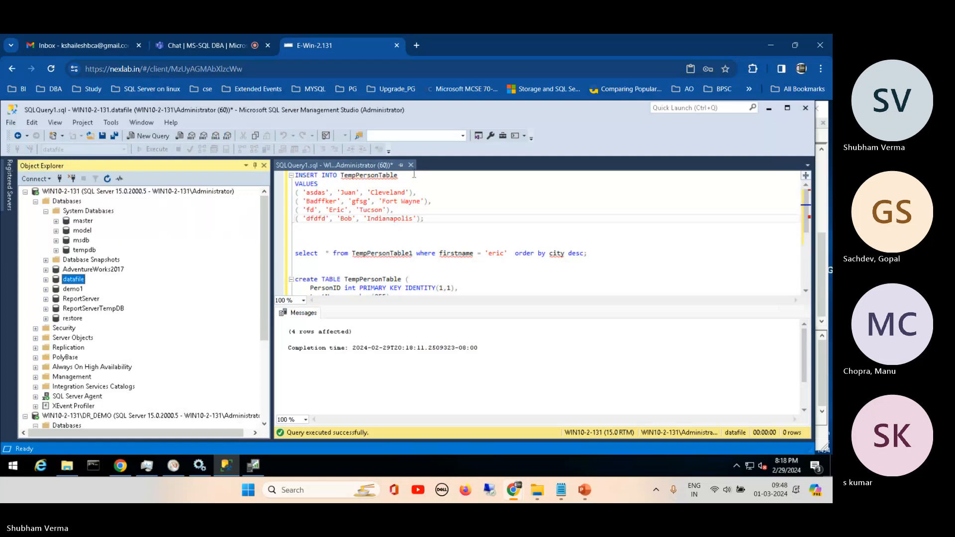
pyautogui.click(142, 137)
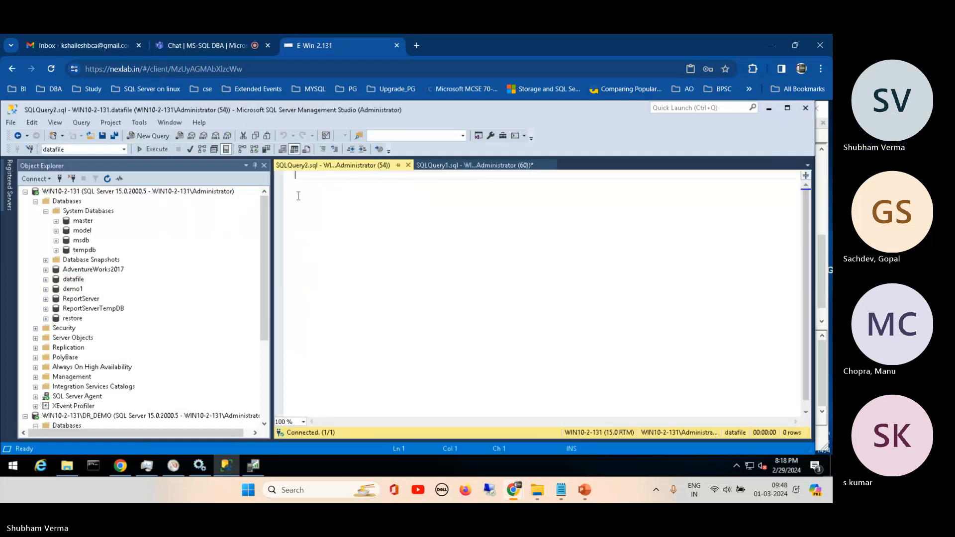
pyautogui.hotkey('ctrl', 'v')
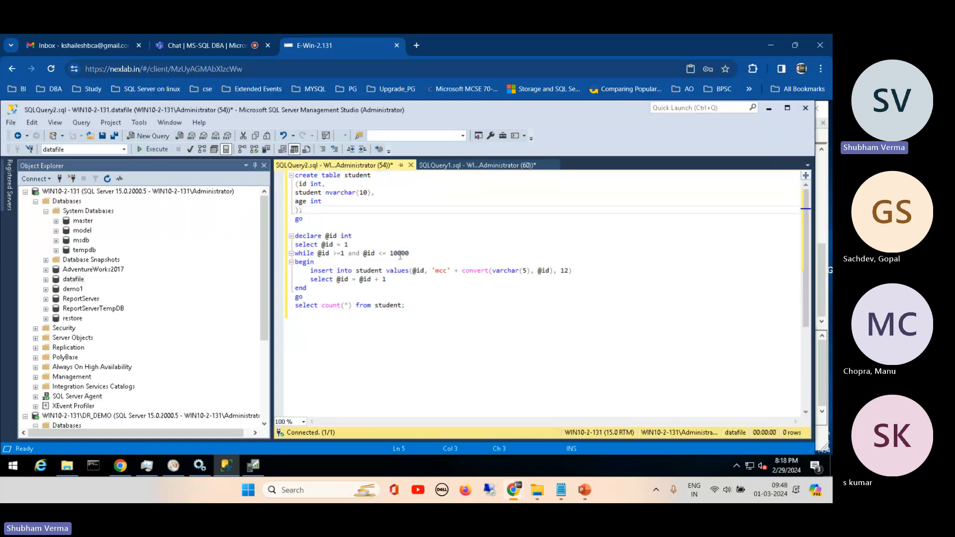
pyautogui.click(381, 217)
pyautogui.click(152, 149)
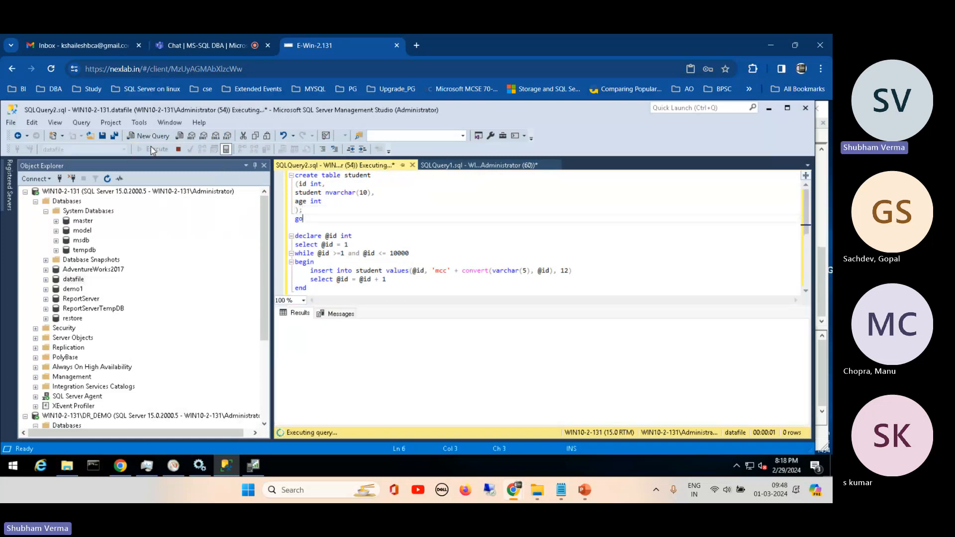
pyautogui.click(254, 467)
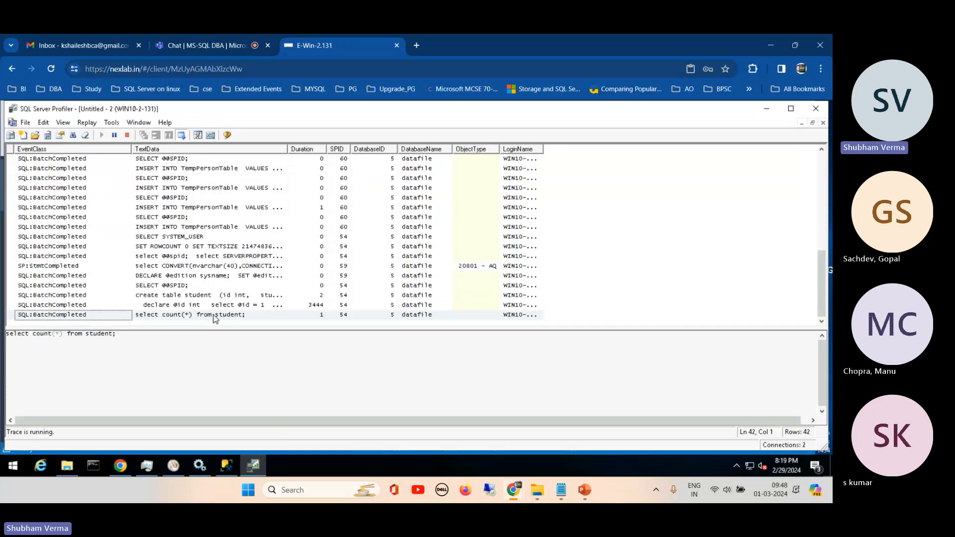
pyautogui.click(226, 465)
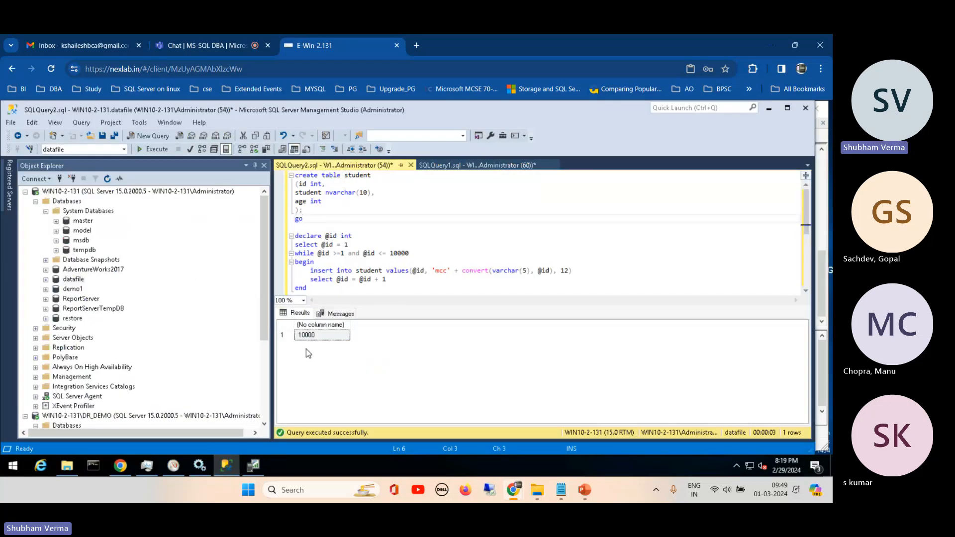
pyautogui.press('Up')
pyautogui.click(413, 252)
pyautogui.write('0')
pyautogui.moveTo(295, 236); pyautogui.dragTo(399, 342)
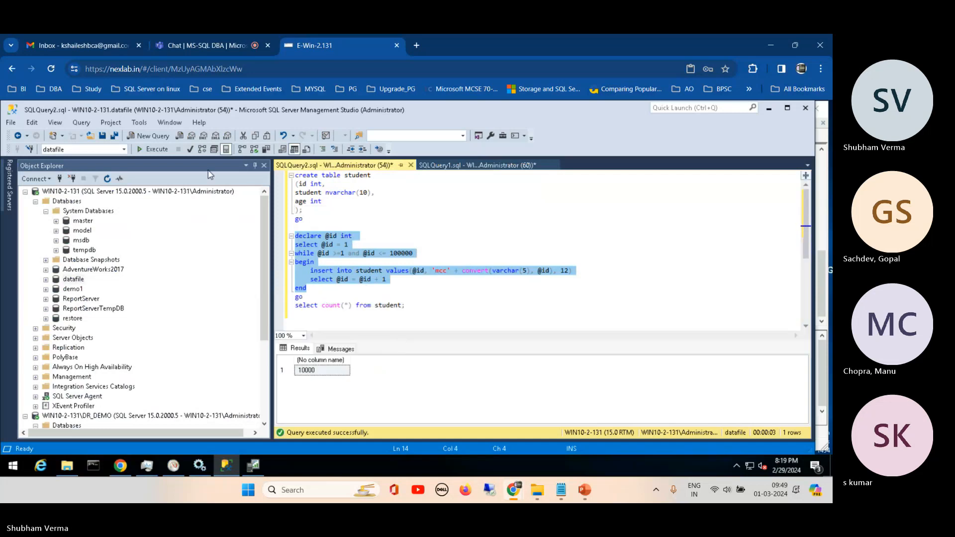
pyautogui.click(152, 150)
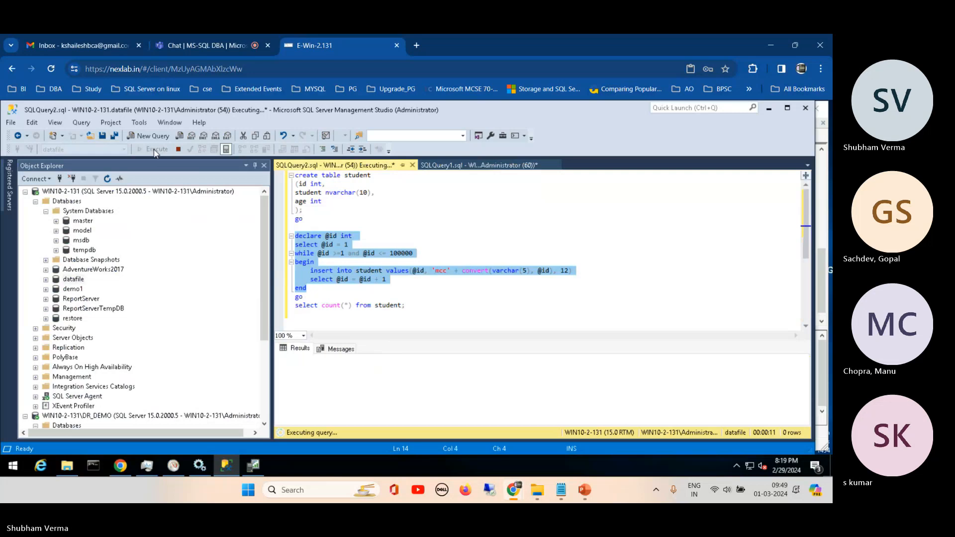
# - Switch to SQL Server Profiler, enlarge the trace event list and widen the TextData column to show more of each statement
pyautogui.click(254, 465)
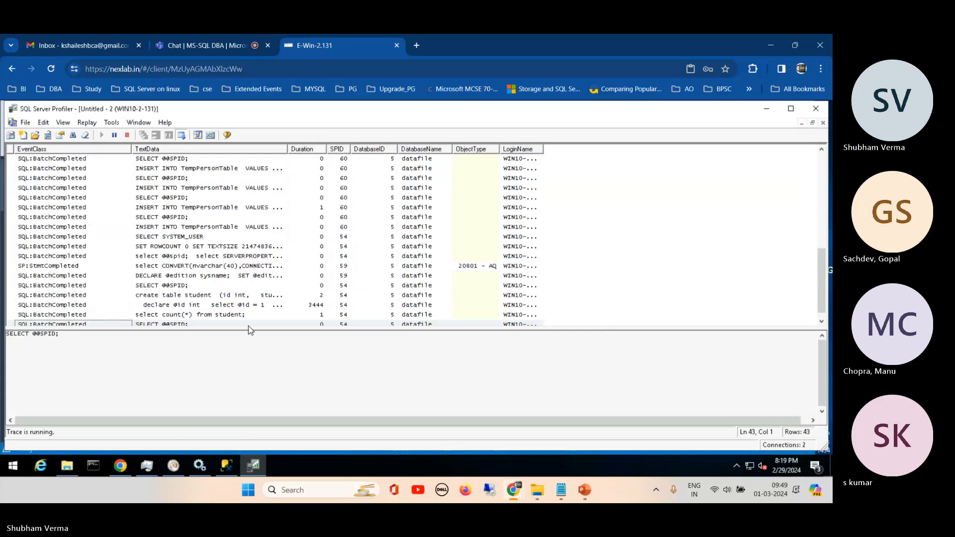
pyautogui.moveTo(248, 331); pyautogui.dragTo(252, 371)
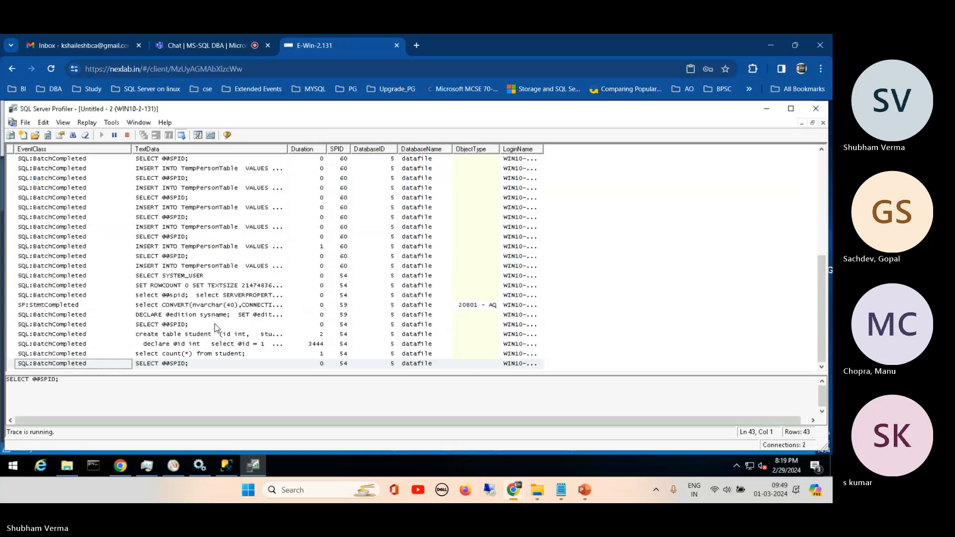
pyautogui.click(286, 151)
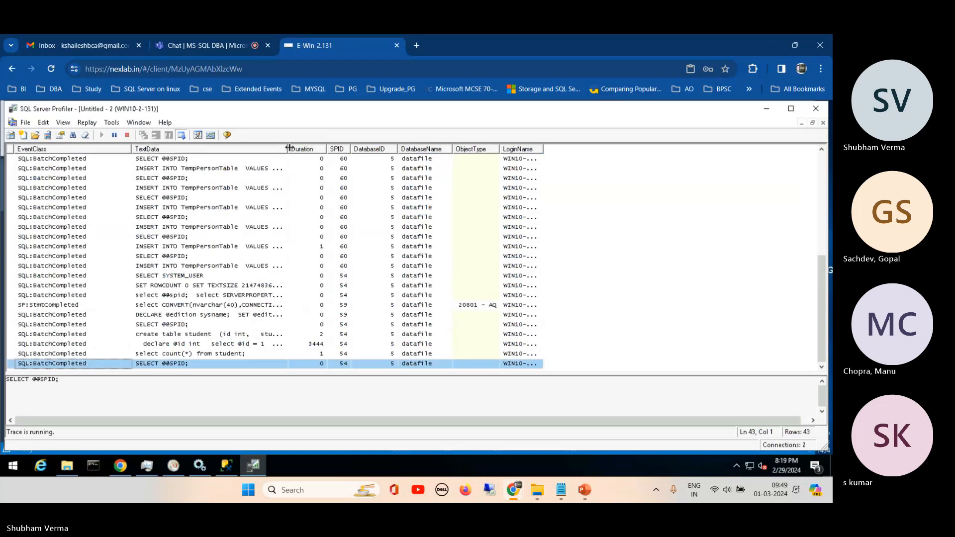
pyautogui.moveTo(288, 148); pyautogui.dragTo(437, 234)
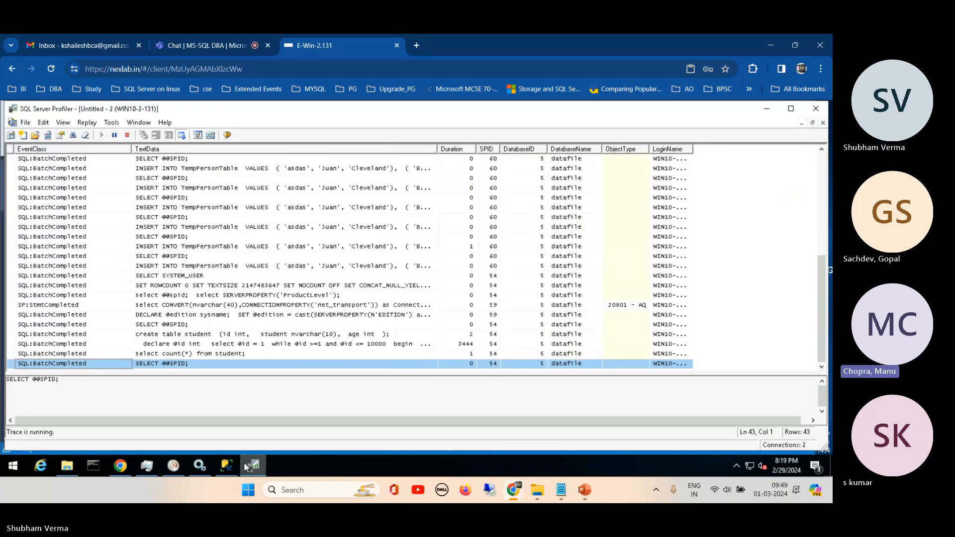
# - Return to the student query in Management Studio and adjust the height of the messages area below the script
pyautogui.click(225, 466)
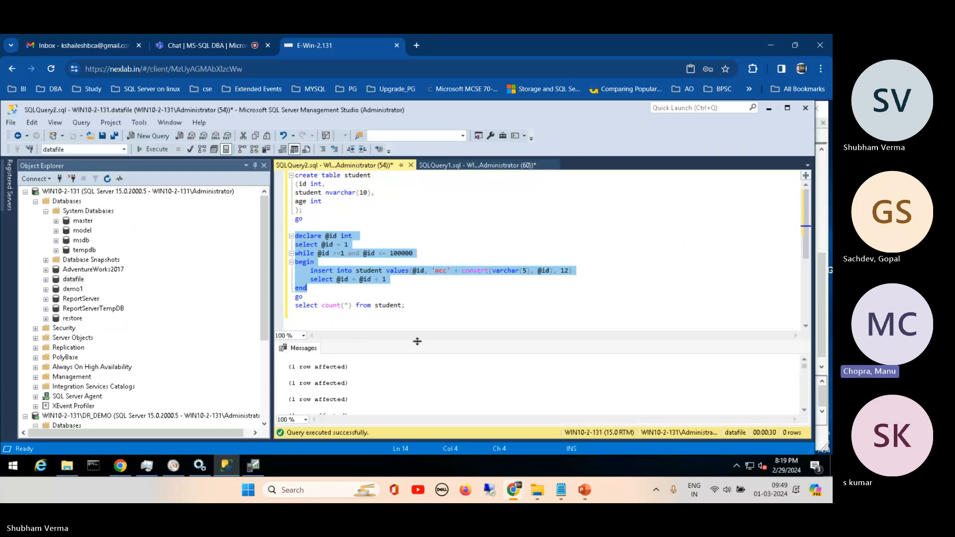
pyautogui.moveTo(417, 341); pyautogui.dragTo(427, 326)
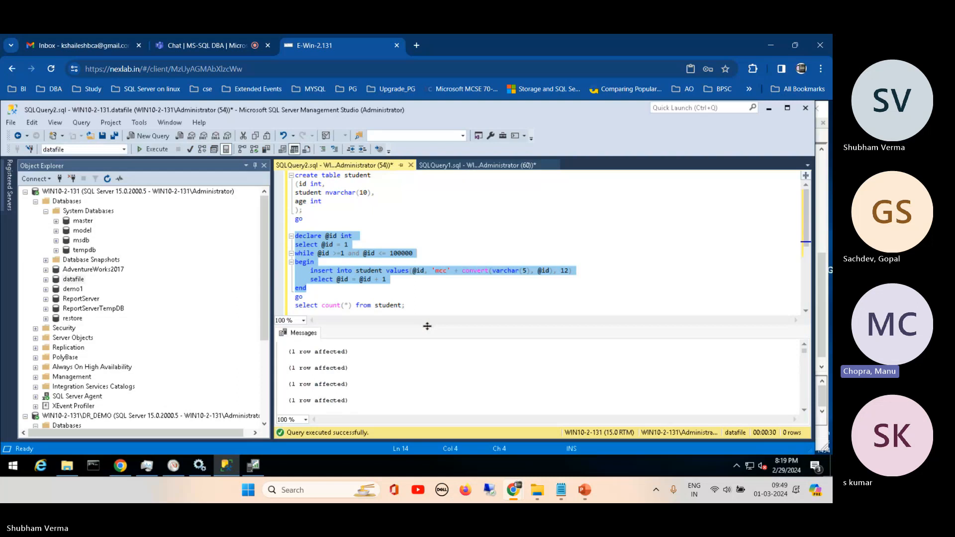
pyautogui.moveTo(427, 326); pyautogui.dragTo(430, 333)
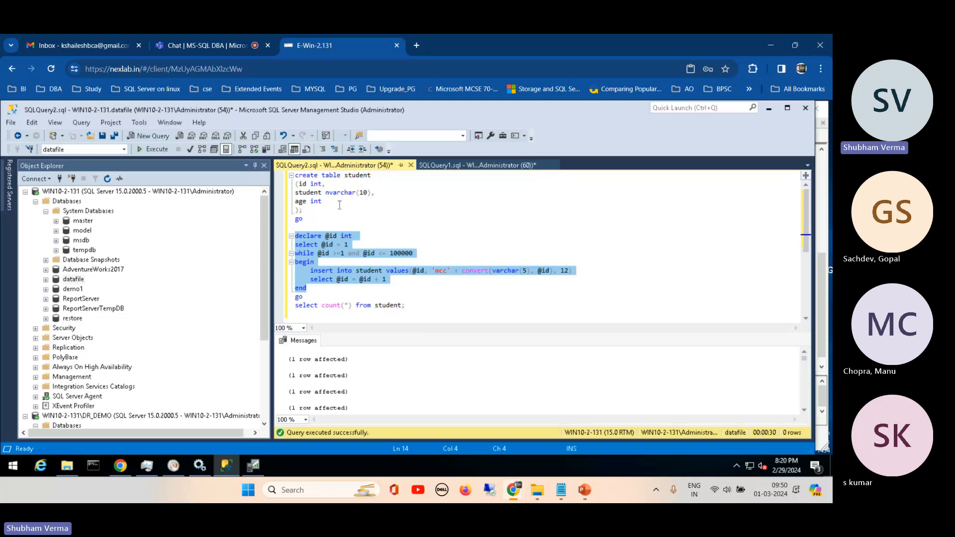
pyautogui.click(13, 466)
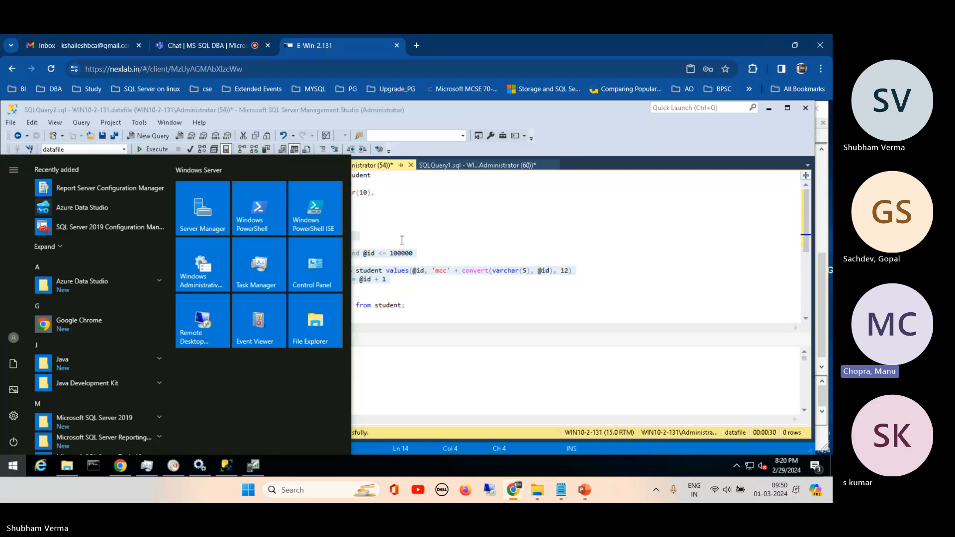
pyautogui.click(404, 225)
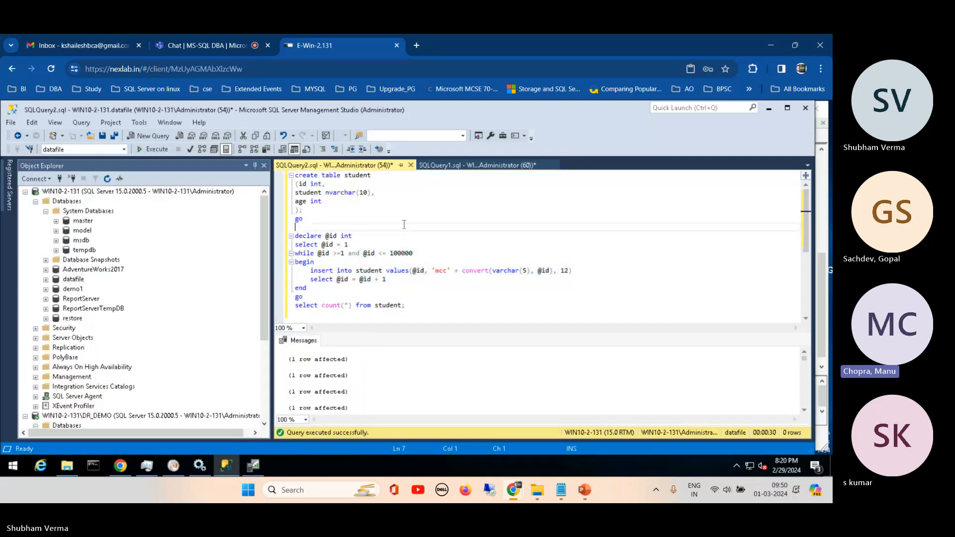
# - Switch to the SQL Server Zero to Hero presentation and review the Profiler and Database Engine Tuning Advisor (DTA) entries among the monitoring tools
pyautogui.moveTo(582, 482)
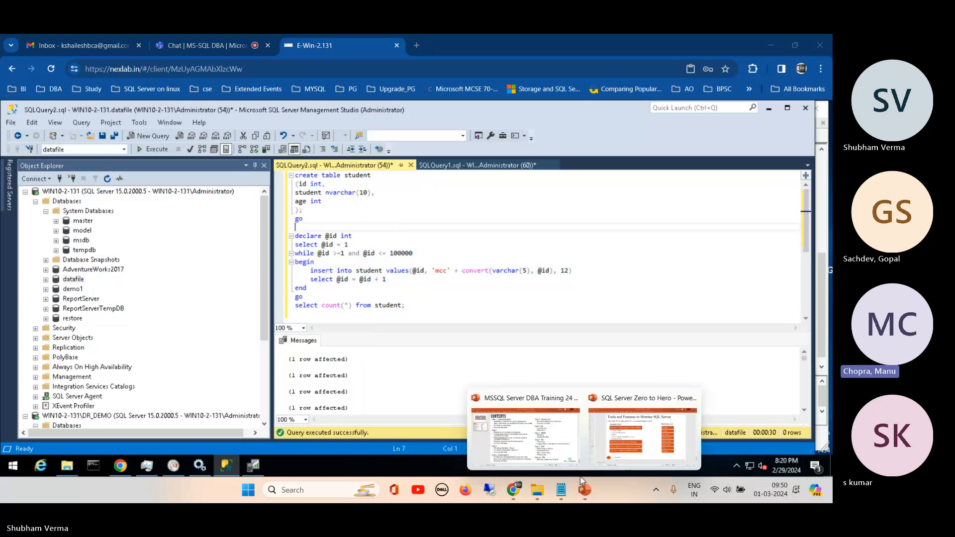
pyautogui.click(642, 433)
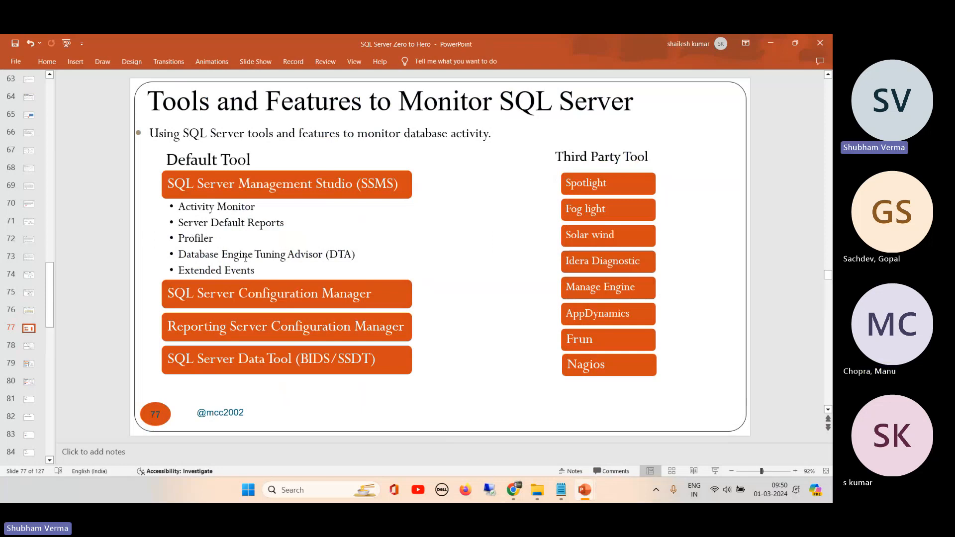
pyautogui.click(183, 239)
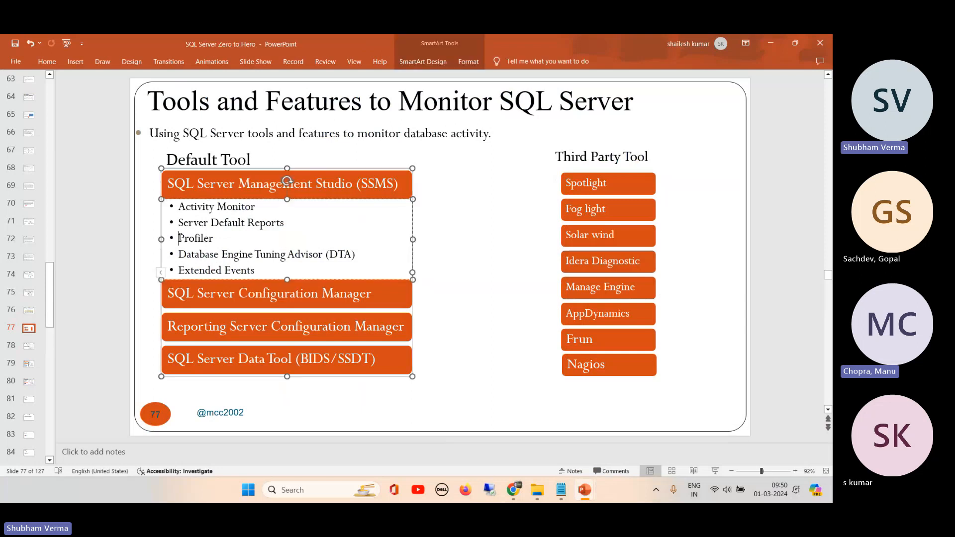
pyautogui.doubleClick(184, 239)
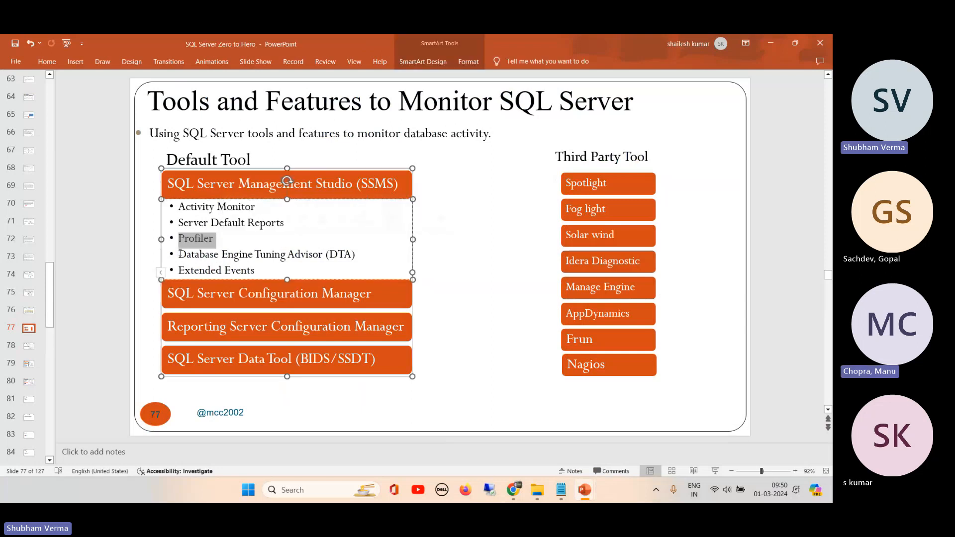
pyautogui.moveTo(178, 255); pyautogui.dragTo(361, 259)
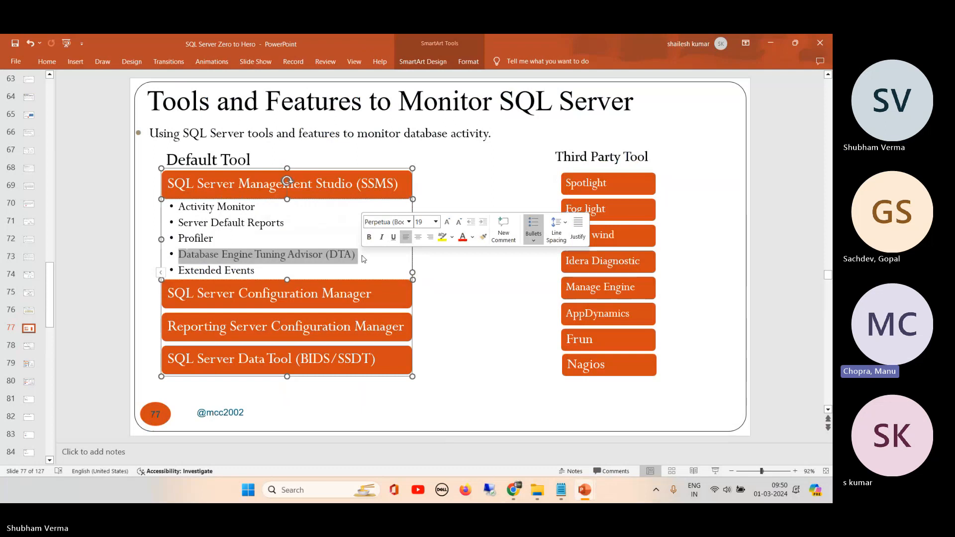
pyautogui.click(479, 338)
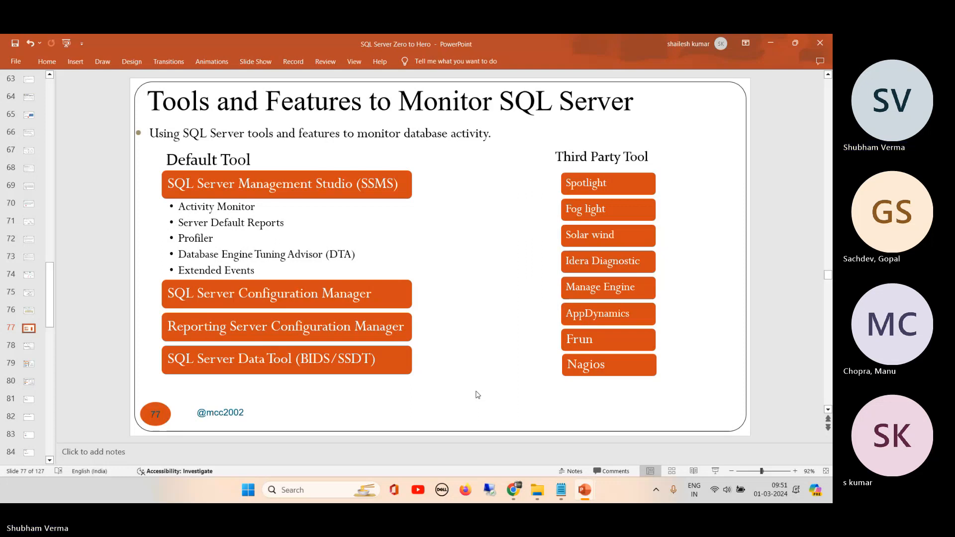
pyautogui.moveTo(557, 493)
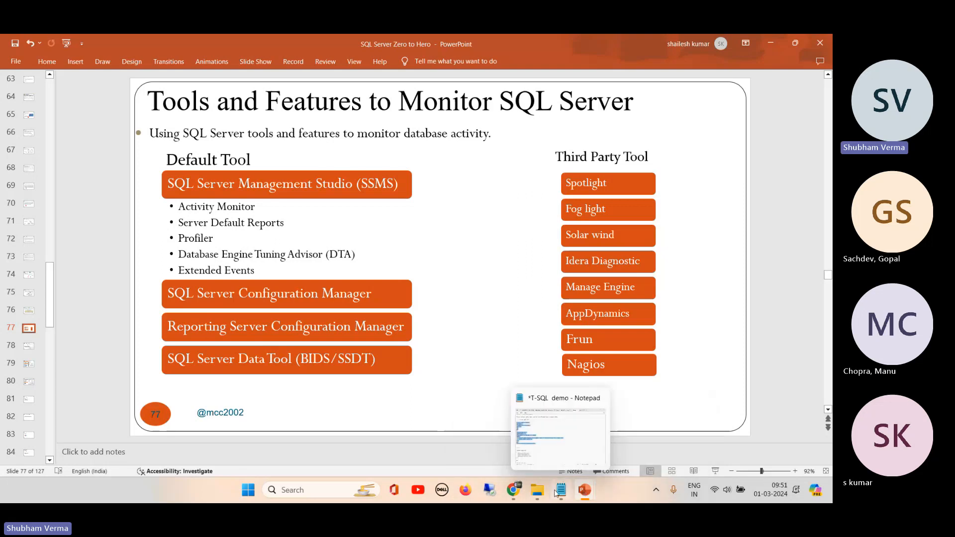
# - Back in Management Studio, execute only the select count(*) from student statement and examine its result
pyautogui.click(510, 489)
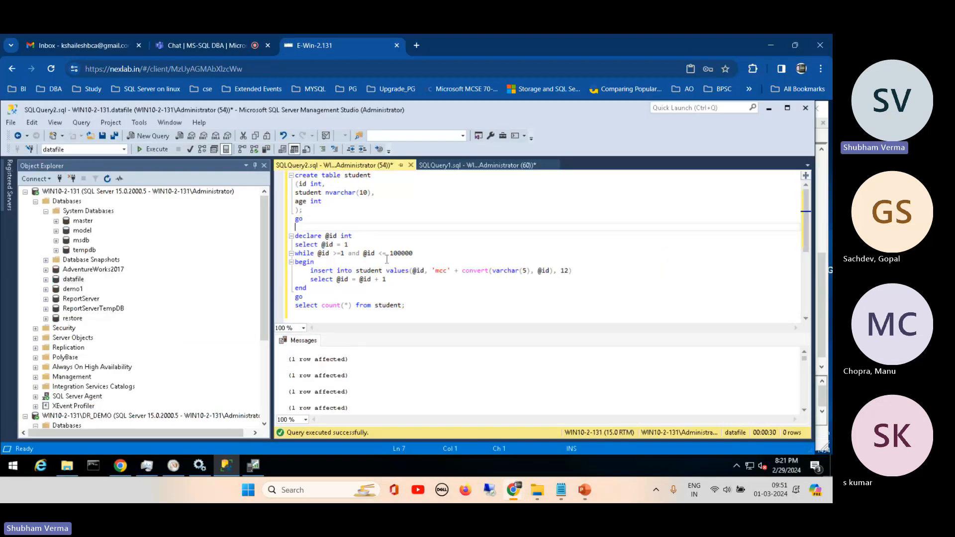
pyautogui.moveTo(406, 305); pyautogui.dragTo(294, 306)
pyautogui.click(158, 150)
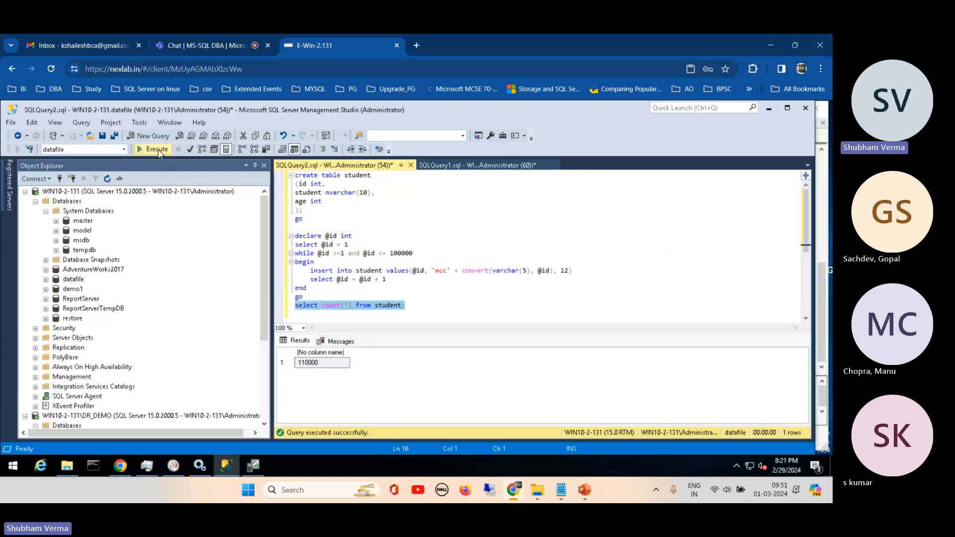
pyautogui.click(305, 364)
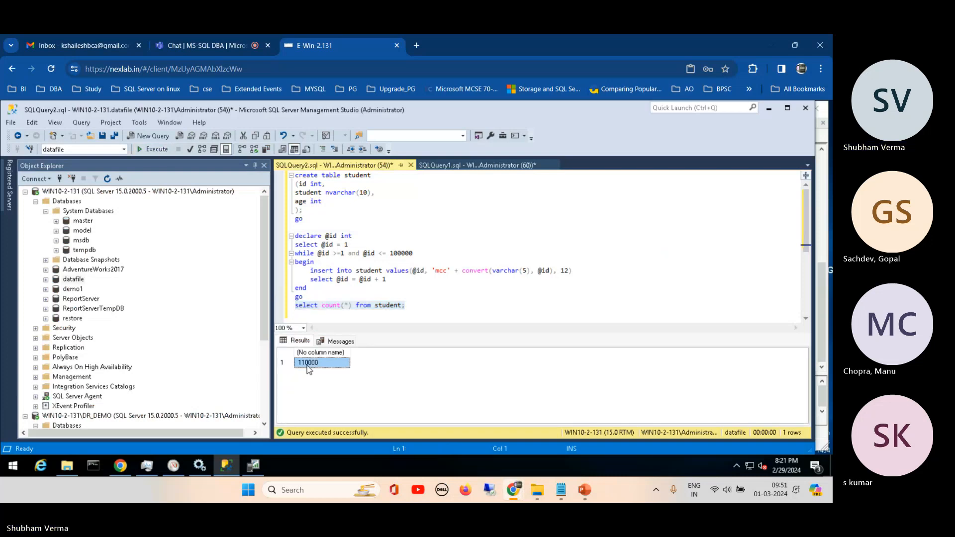
# - Begin a new statement reading "select st" two lines below the select count(*) from student statement in the query script
pyautogui.click(376, 280)
pyautogui.click(416, 308)
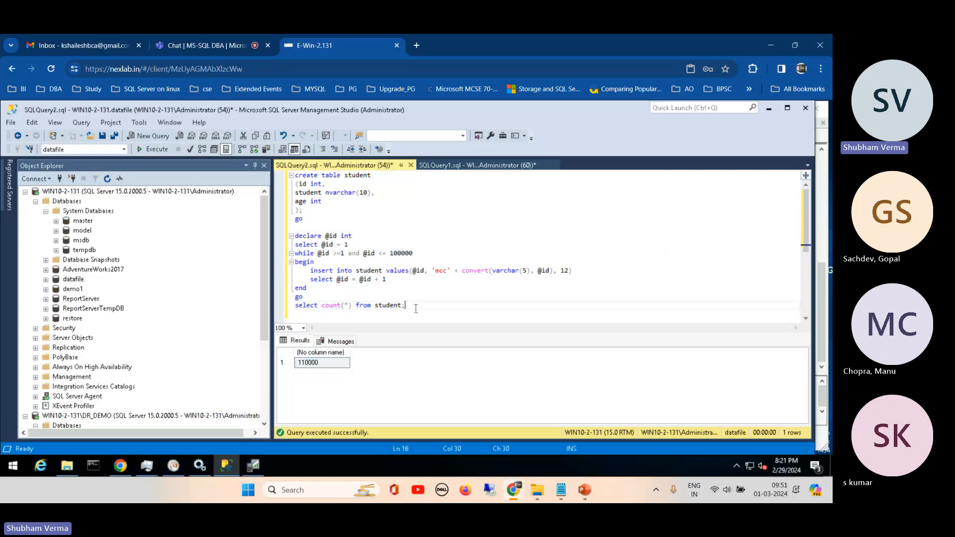
pyautogui.press('Return')
pyautogui.press('Return')
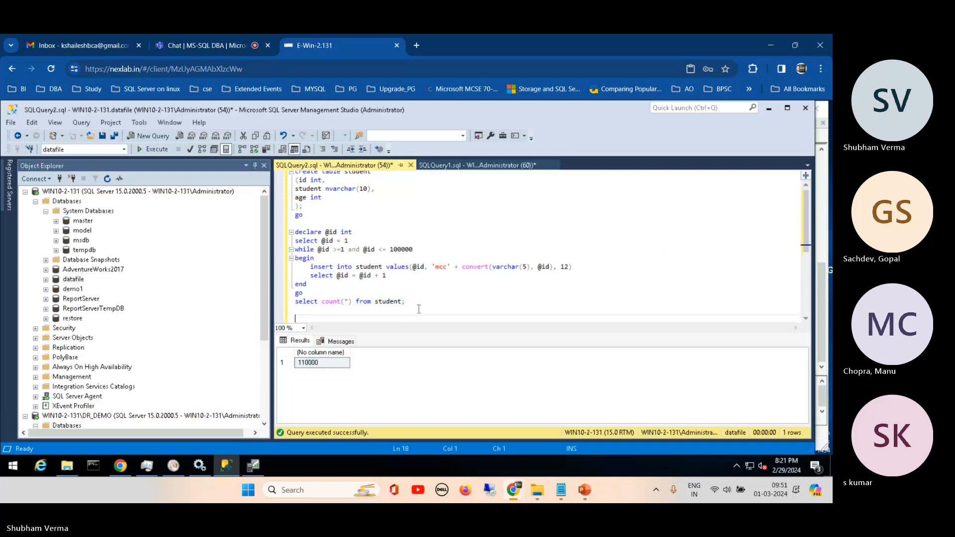
pyautogui.write('select st')
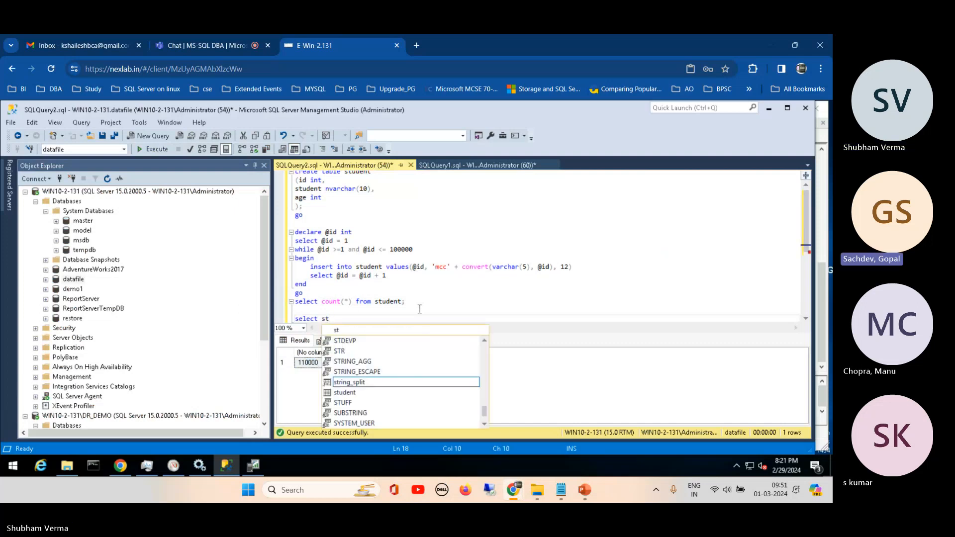
pyautogui.click(508, 302)
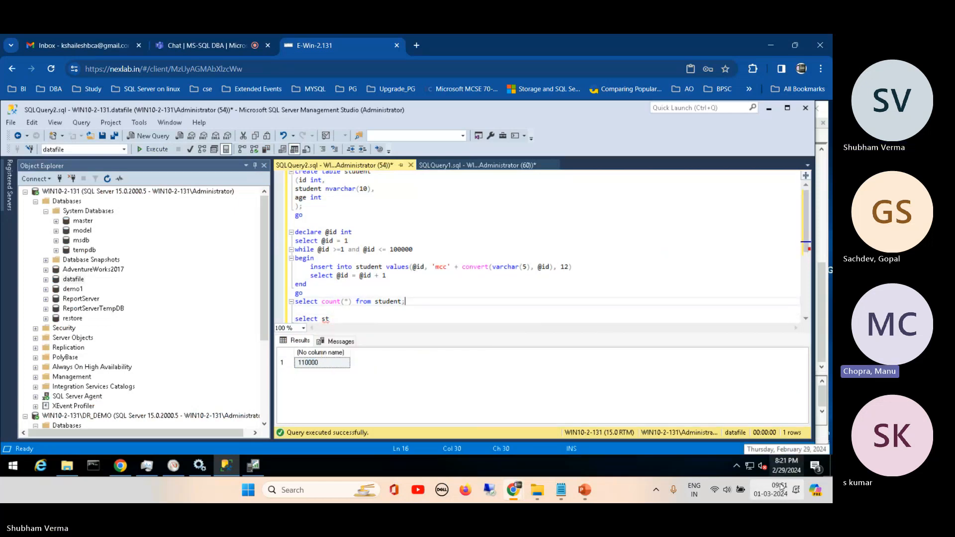
pyautogui.moveTo(781, 491)
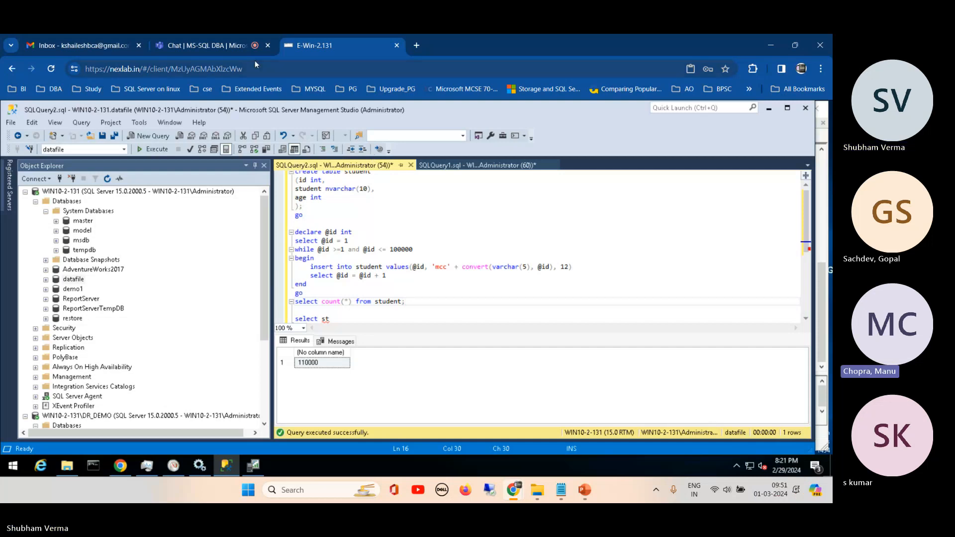
# - Switch to the Microsoft Teams meeting, mute the microphone and stop sharing the screen
pyautogui.click(215, 46)
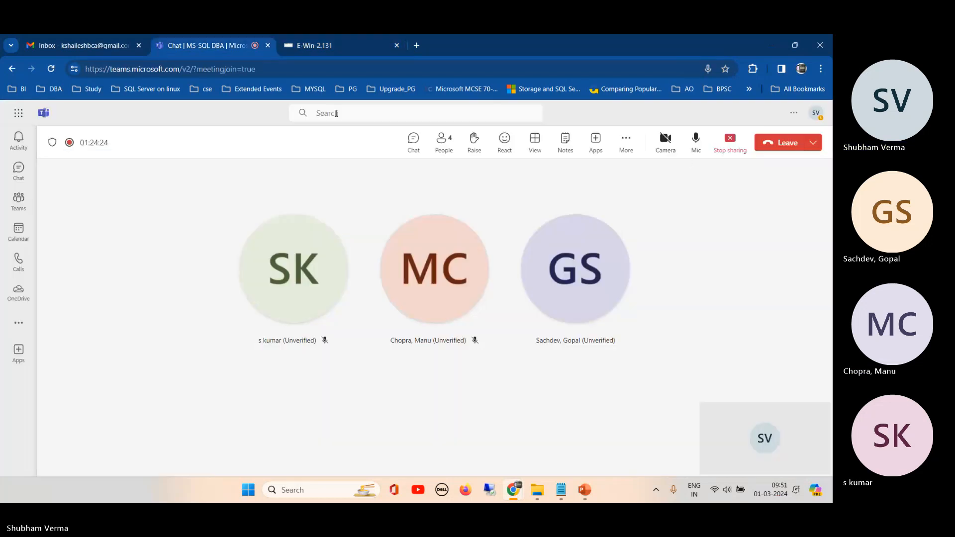
pyautogui.click(697, 141)
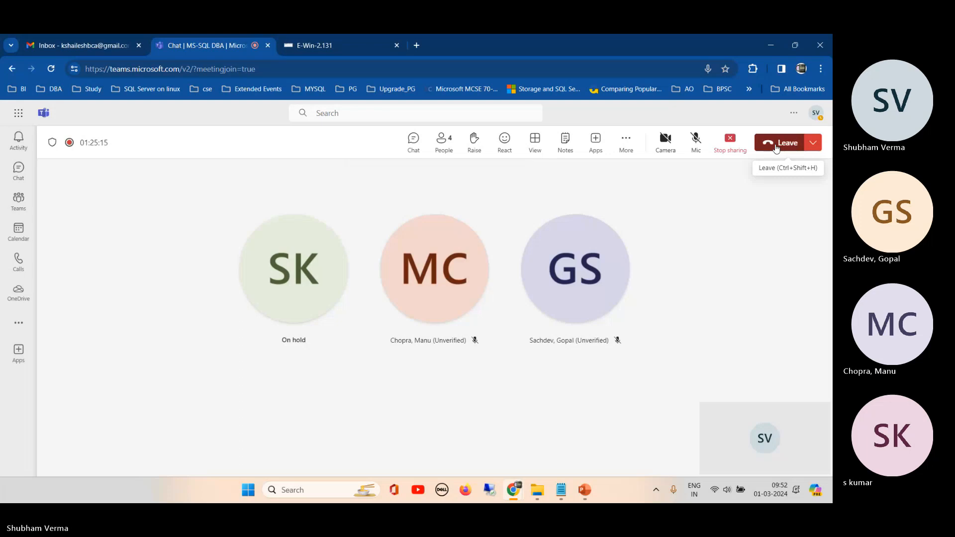
pyautogui.click(627, 143)
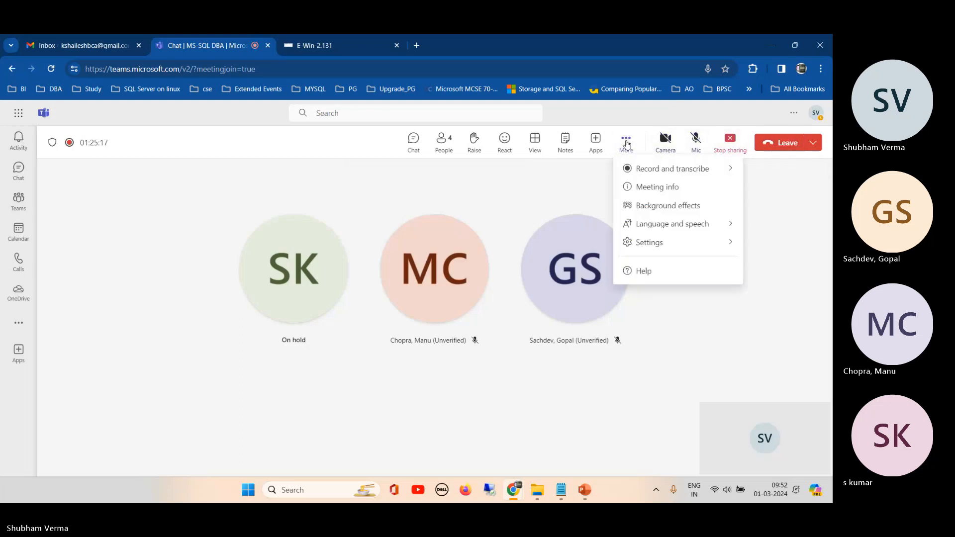
pyautogui.click(728, 143)
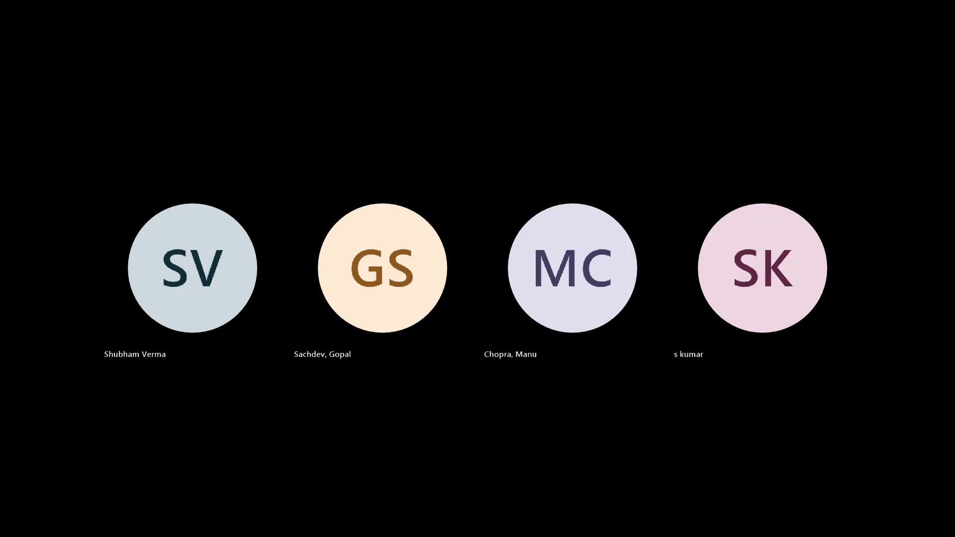
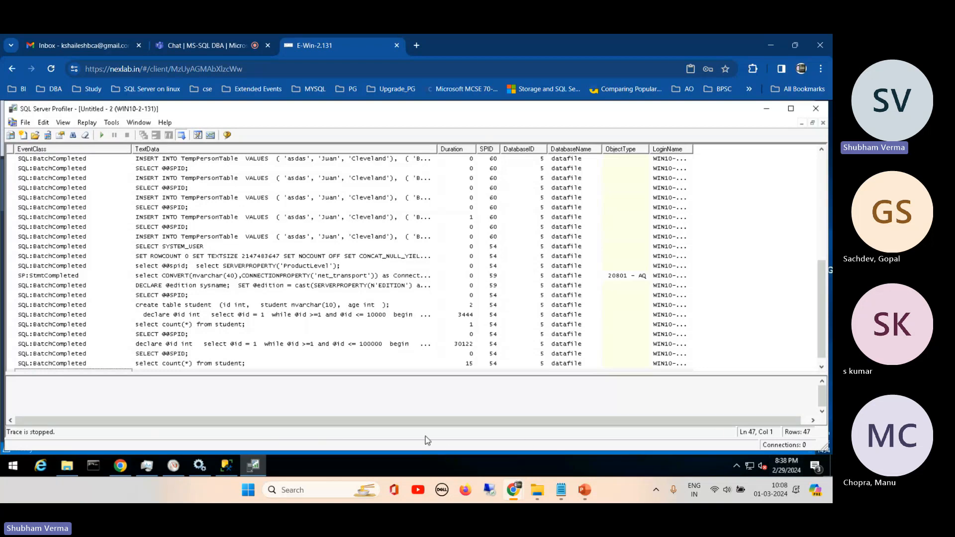
# - Switch to Management Studio and open the properties of the dbo.Untitled - 2 table in the master system database
pyautogui.click(227, 466)
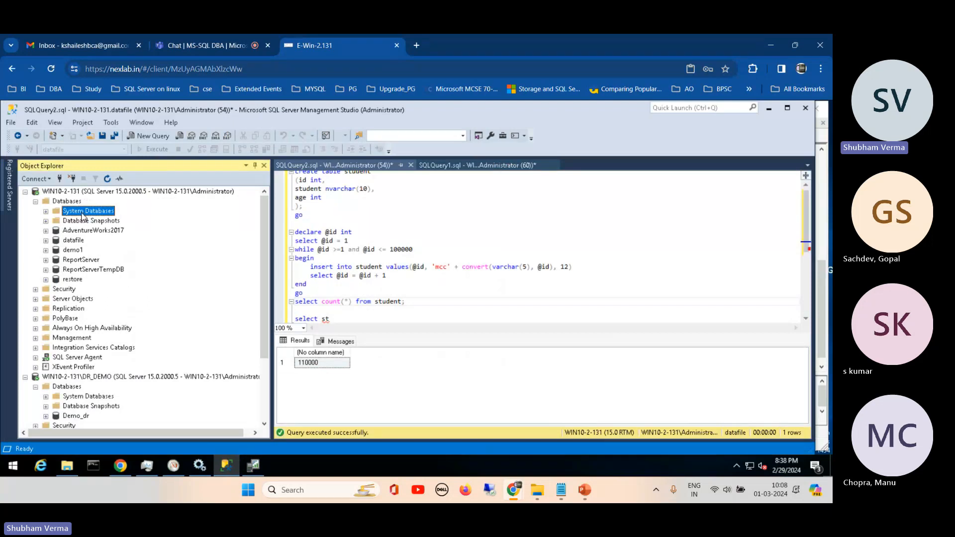
pyautogui.click(46, 211)
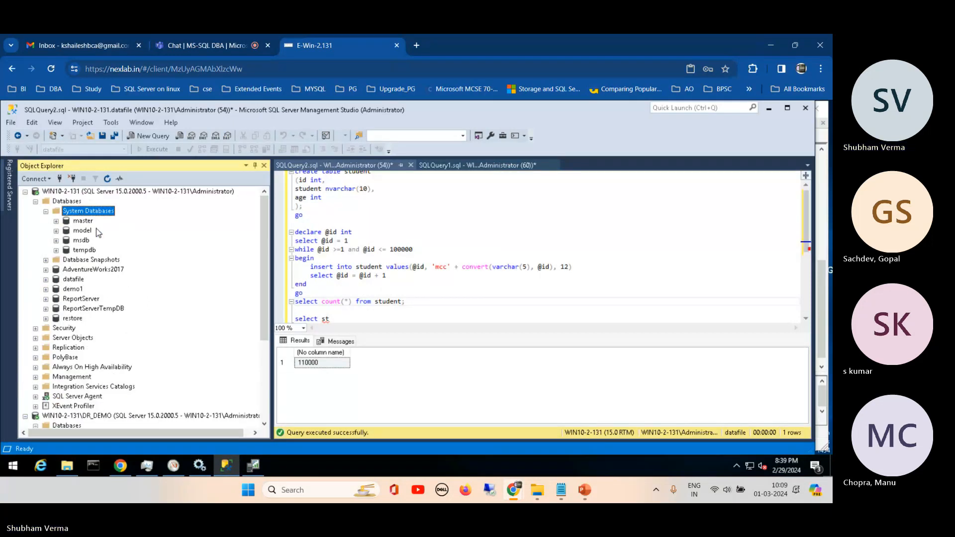
pyautogui.click(57, 221)
pyautogui.click(67, 232)
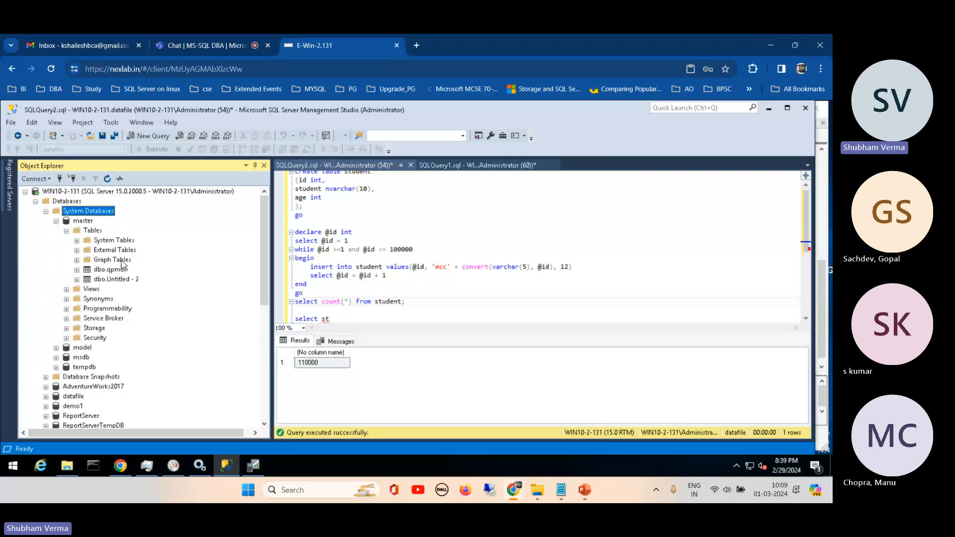
pyautogui.rightClick(122, 281)
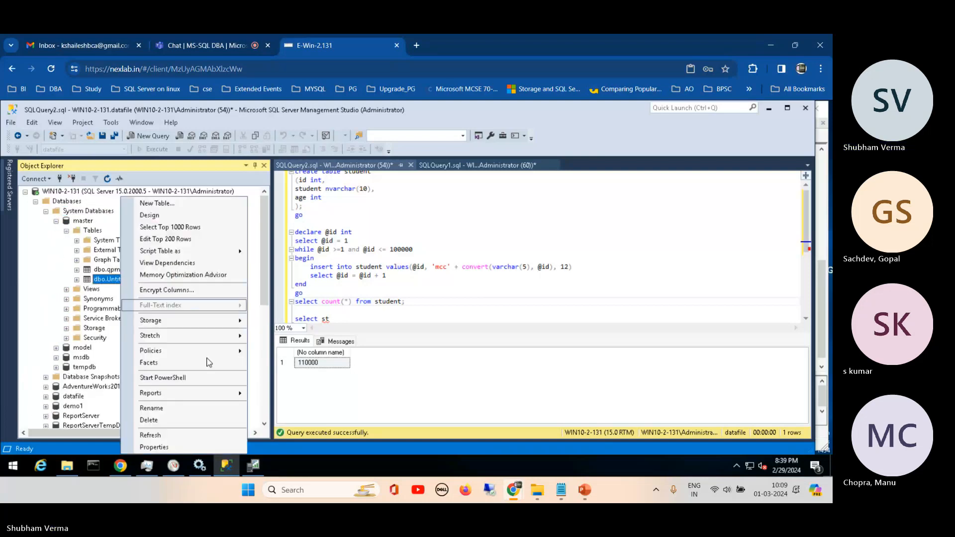
pyautogui.click(155, 447)
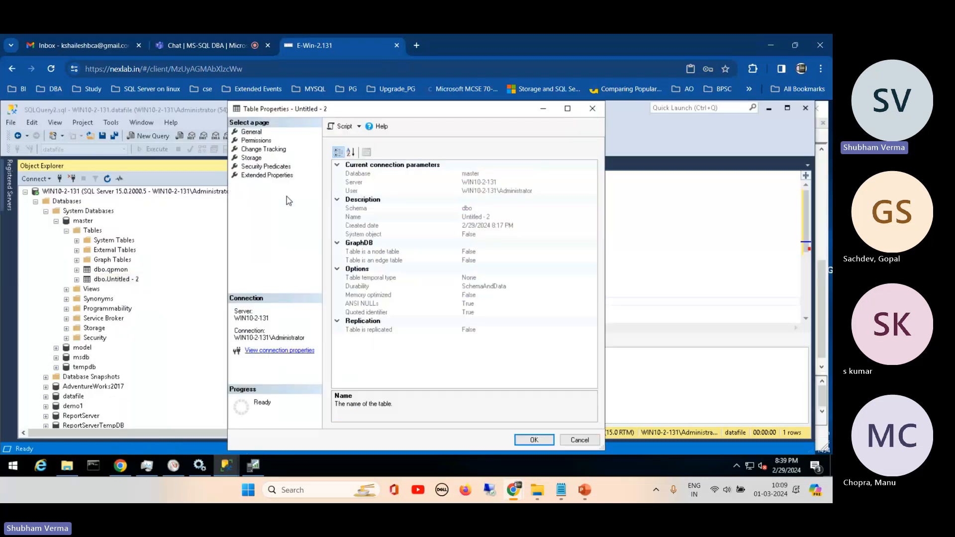
# - Examine the data space and row count in the storage properties of the dbo.Untitled - 2 table
pyautogui.click(252, 158)
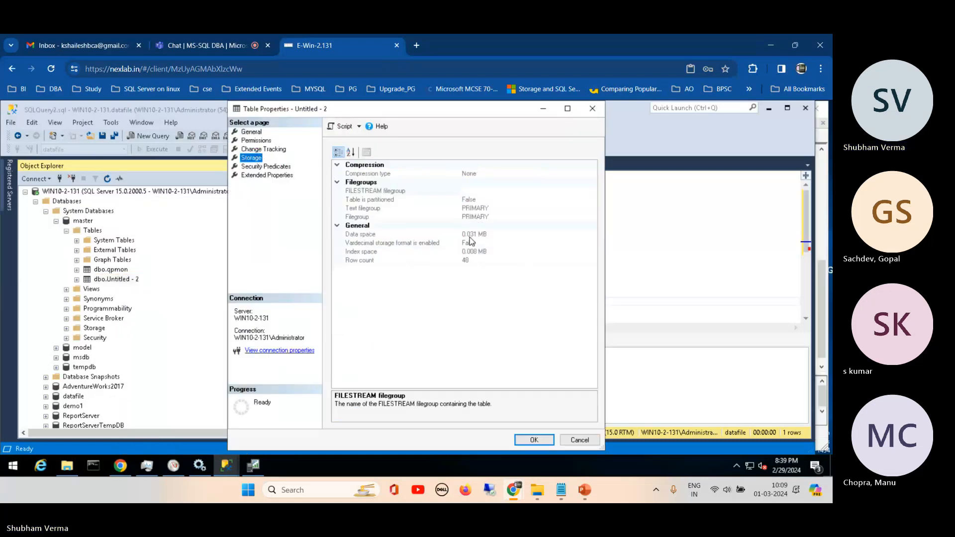
pyautogui.click(466, 234)
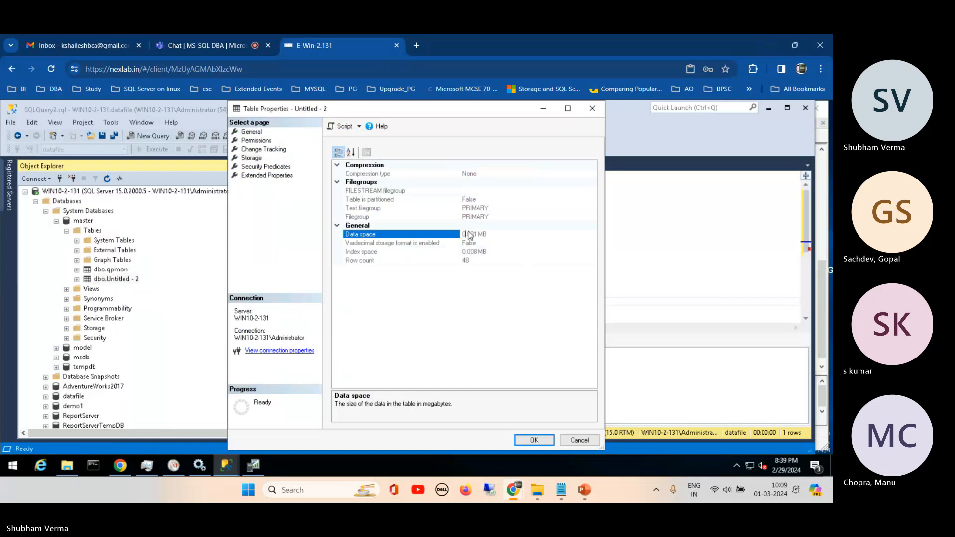
pyautogui.doubleClick(481, 234)
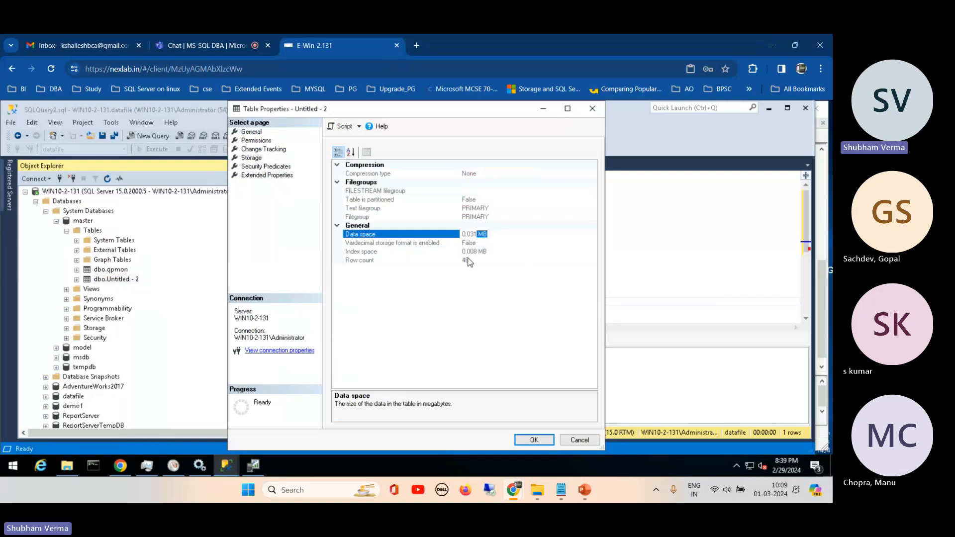
pyautogui.click(472, 262)
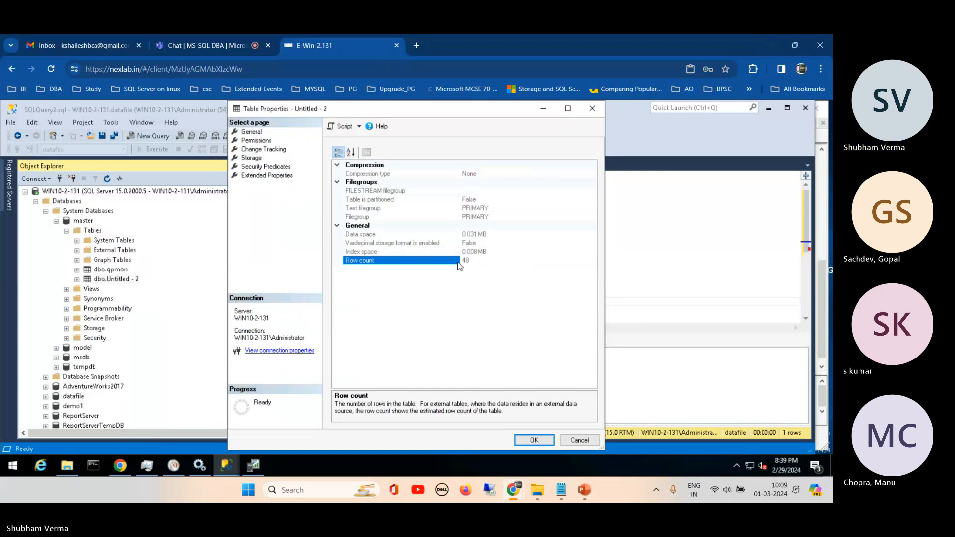
# - Switch to the Microsoft Teams meeting, mute and unmute the microphone, and return to the E-Win-2.131 remote session
pyautogui.click(215, 47)
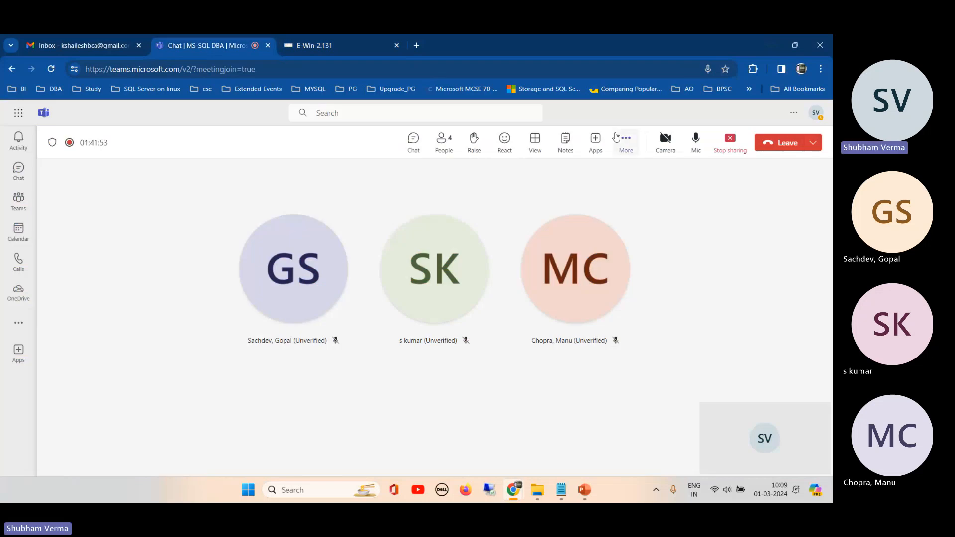
pyautogui.click(696, 141)
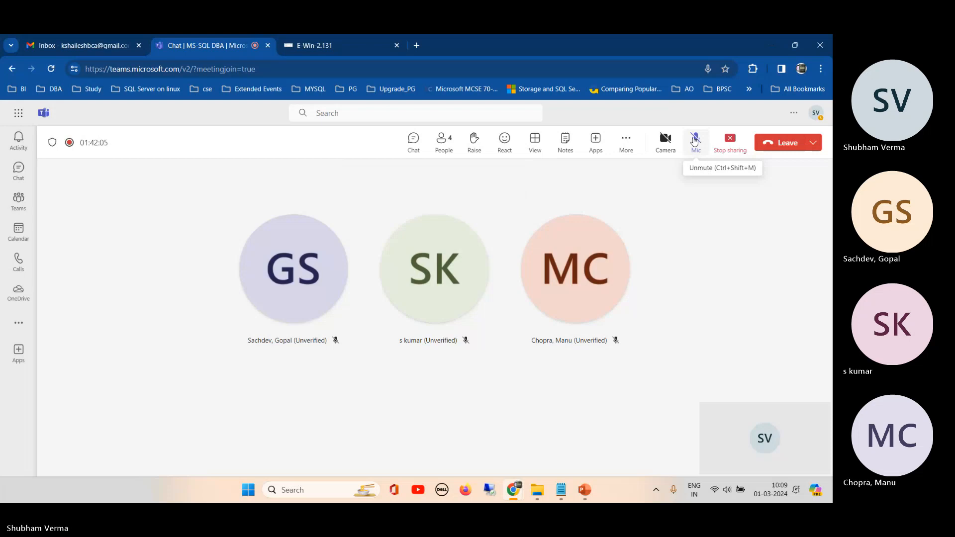
pyautogui.click(695, 141)
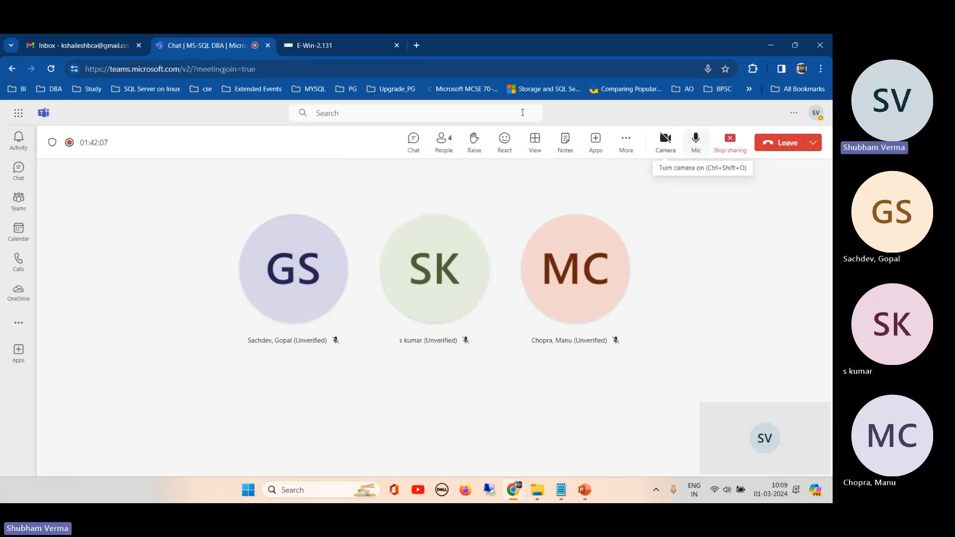
pyautogui.click(342, 43)
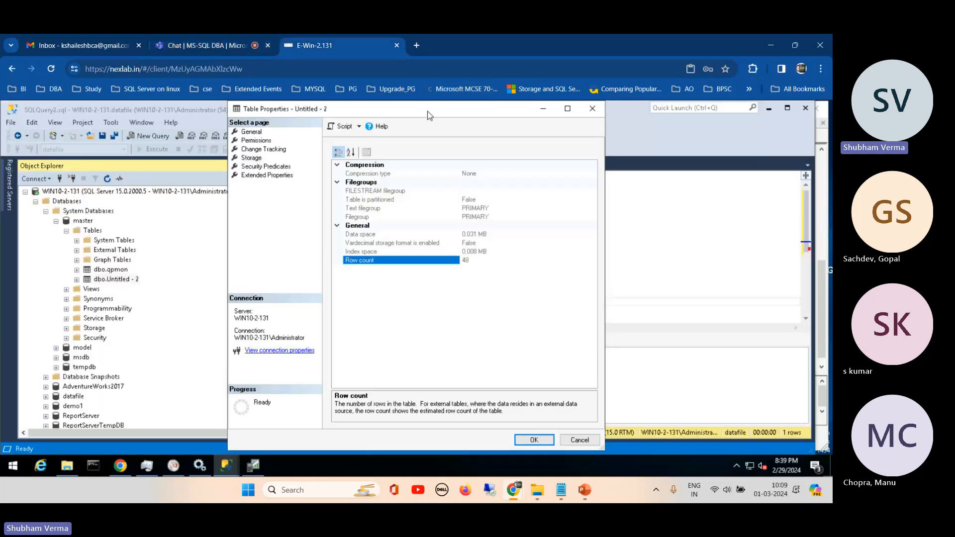
# - Close the table properties without changes and collapse the master database in Object Explorer
pyautogui.moveTo(421, 117); pyautogui.dragTo(375, 118)
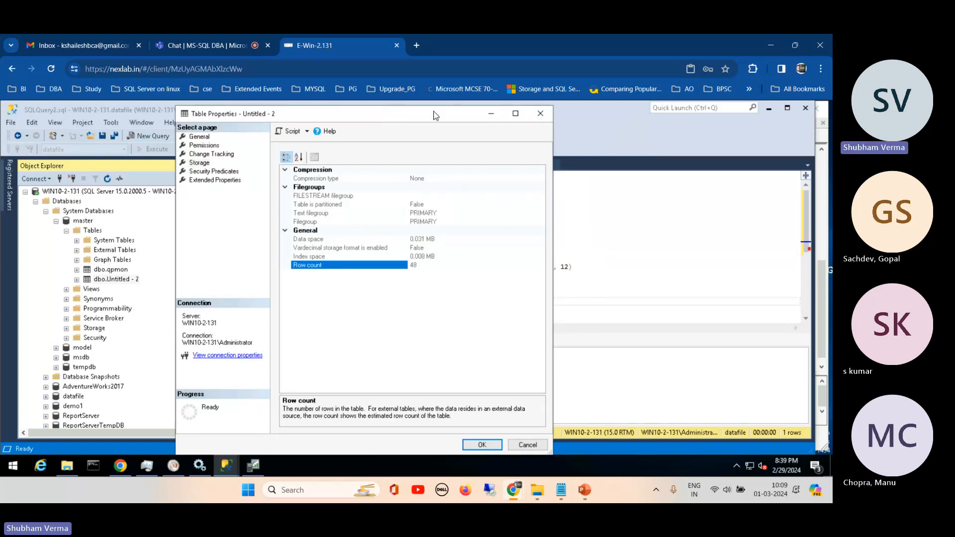
pyautogui.press('Escape')
pyautogui.click(57, 222)
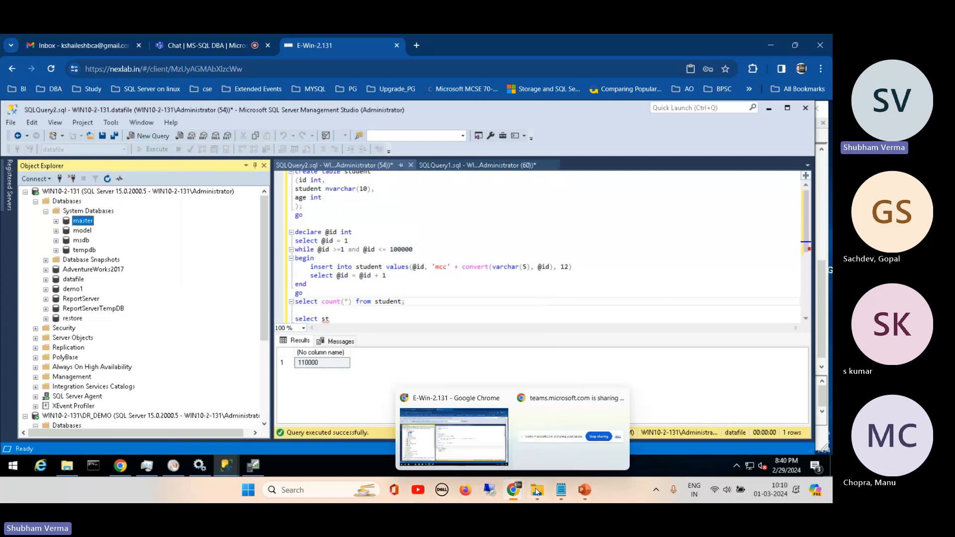
# - Switch to the MSSQL Server DBA Training 24 presentation and review the SQL Profiler or Tuning and Extended Events topics under Day 9 - PTO
pyautogui.click(585, 492)
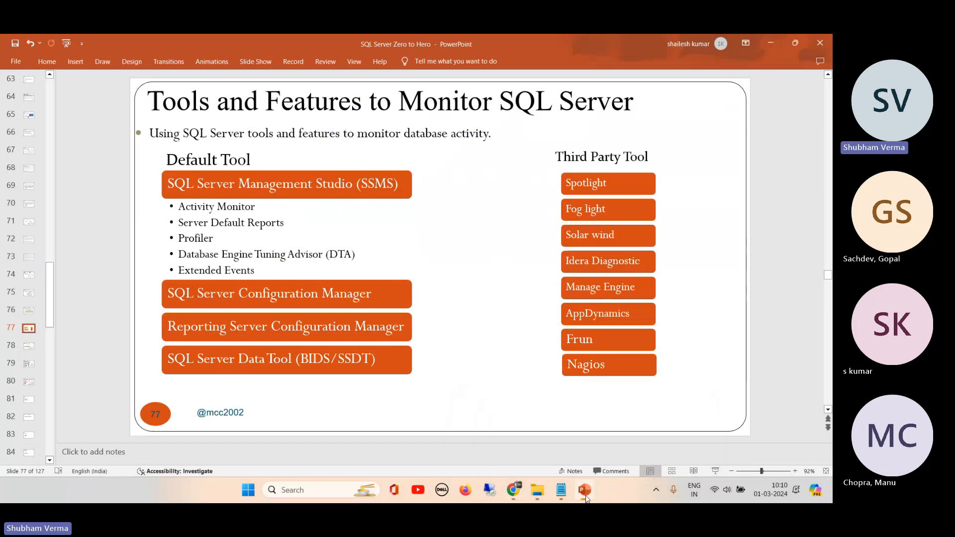
pyautogui.moveTo(586, 495)
pyautogui.click(526, 433)
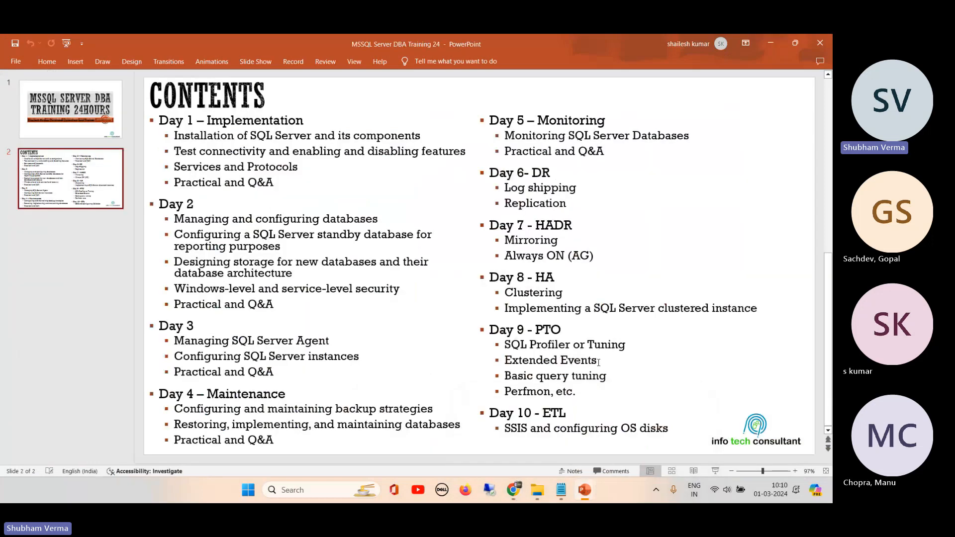
pyautogui.moveTo(599, 362)
pyautogui.mouseDown()
pyautogui.moveTo(506, 362)
pyautogui.moveTo(518, 345)
pyautogui.mouseUp()
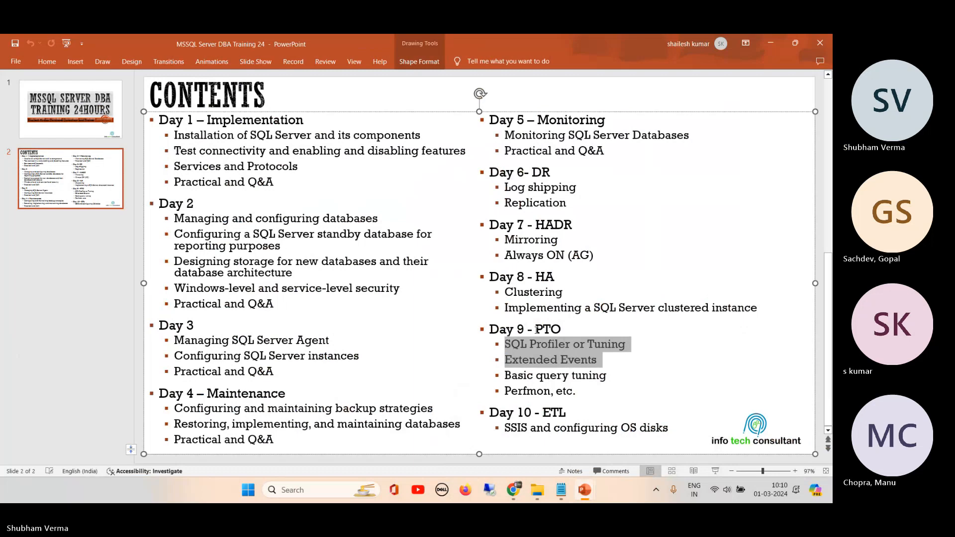
pyautogui.click(630, 361)
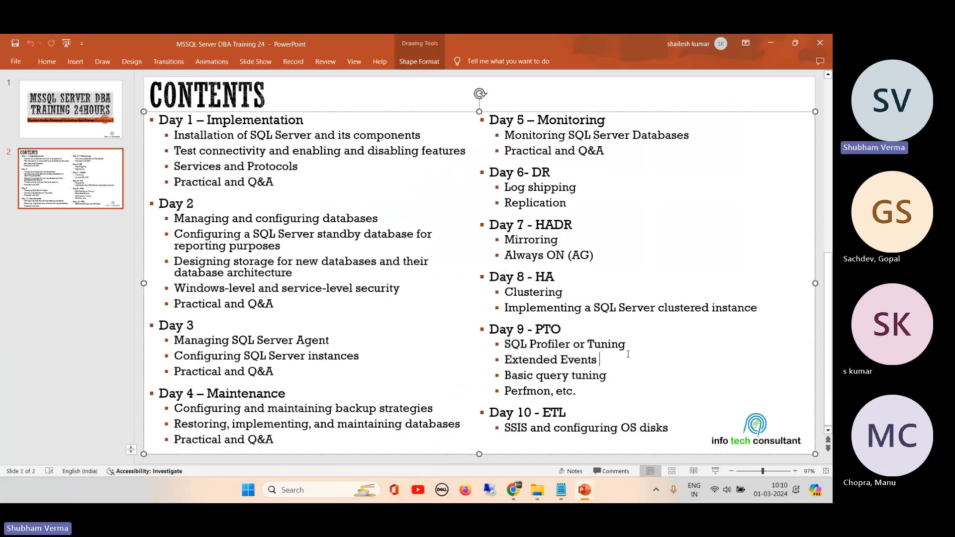
pyautogui.click(715, 95)
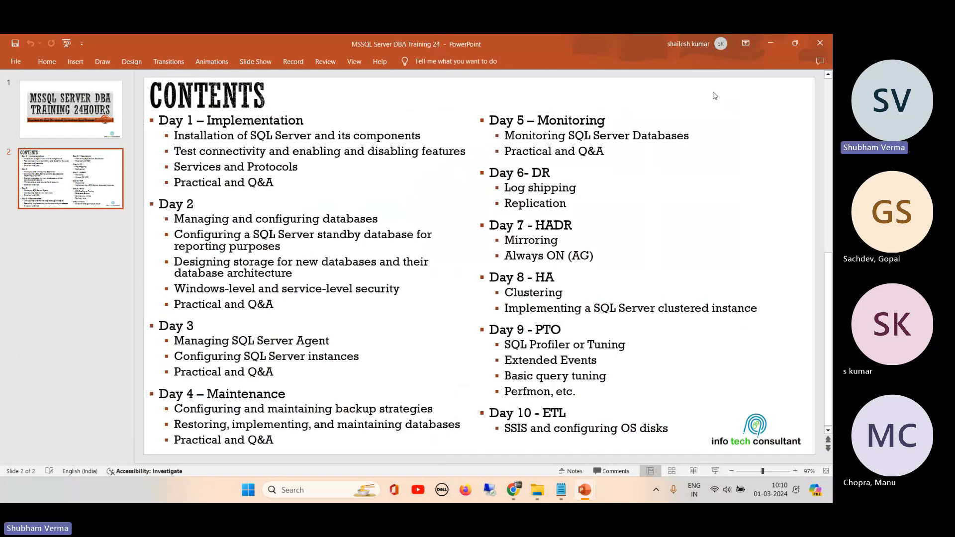
# - Return to the SQL Server Zero to Hero presentation and review the Extended Events entry among the default monitoring tools
pyautogui.click(775, 44)
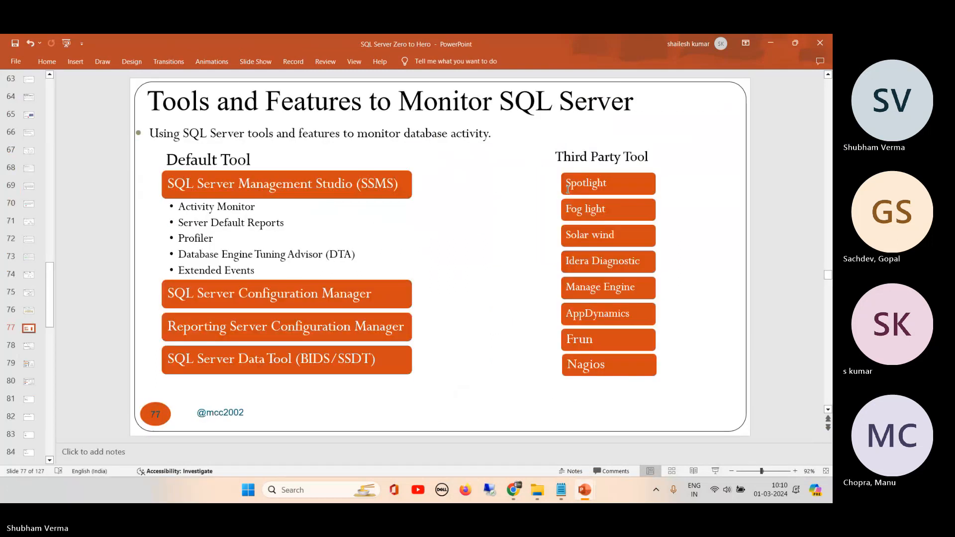
pyautogui.click(184, 270)
pyautogui.moveTo(184, 271); pyautogui.dragTo(259, 269)
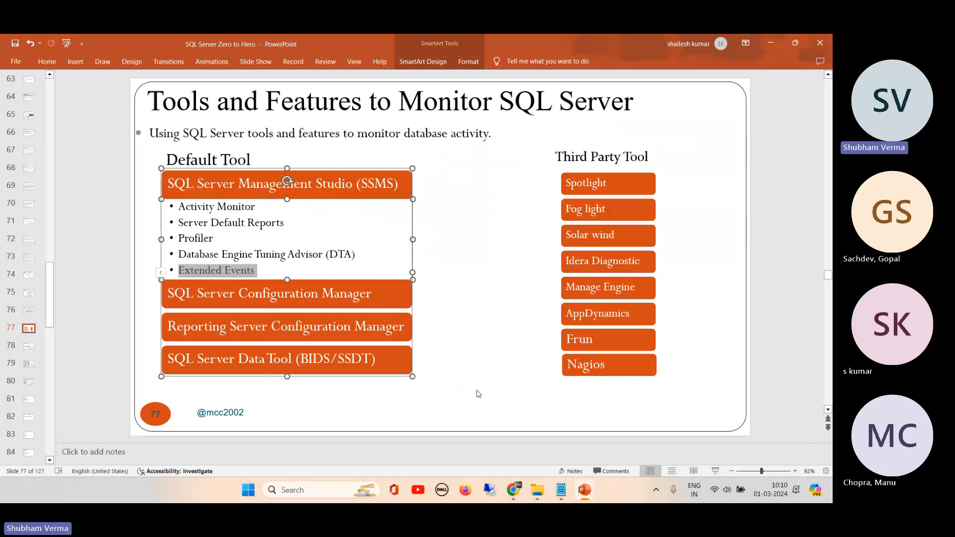
pyautogui.click(480, 411)
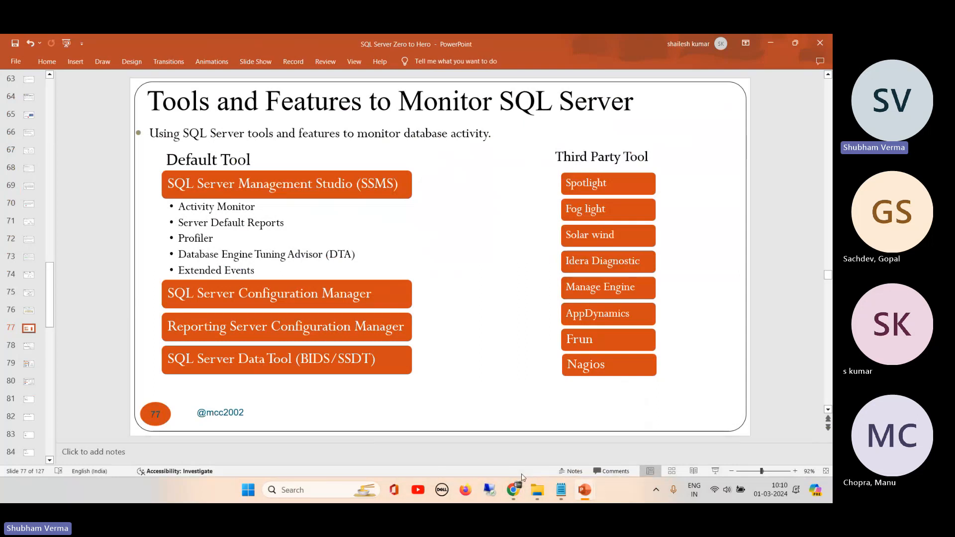
# - Switch back to Management Studio in the remote session and collapse the System Databases folder and the DR_DEMO instance
pyautogui.click(519, 489)
pyautogui.click(447, 445)
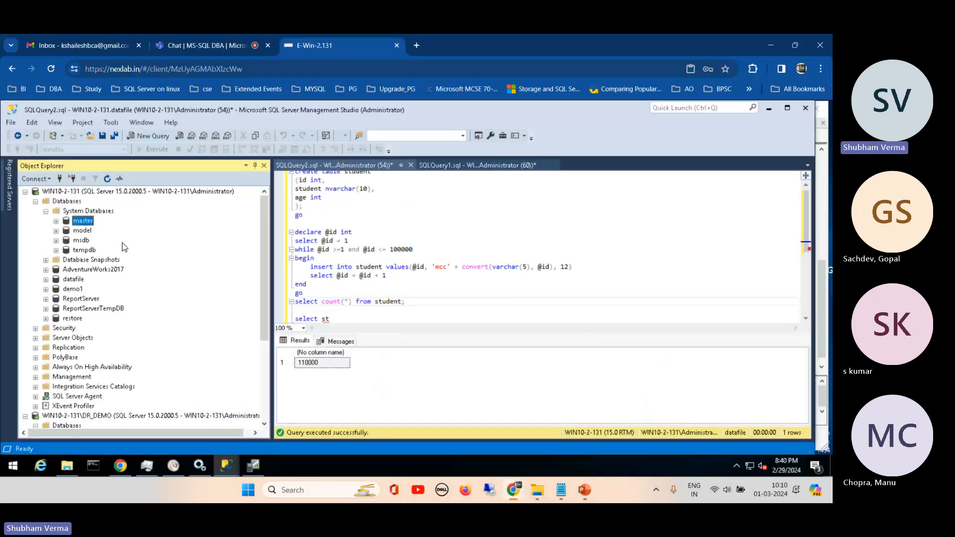
pyautogui.click(45, 213)
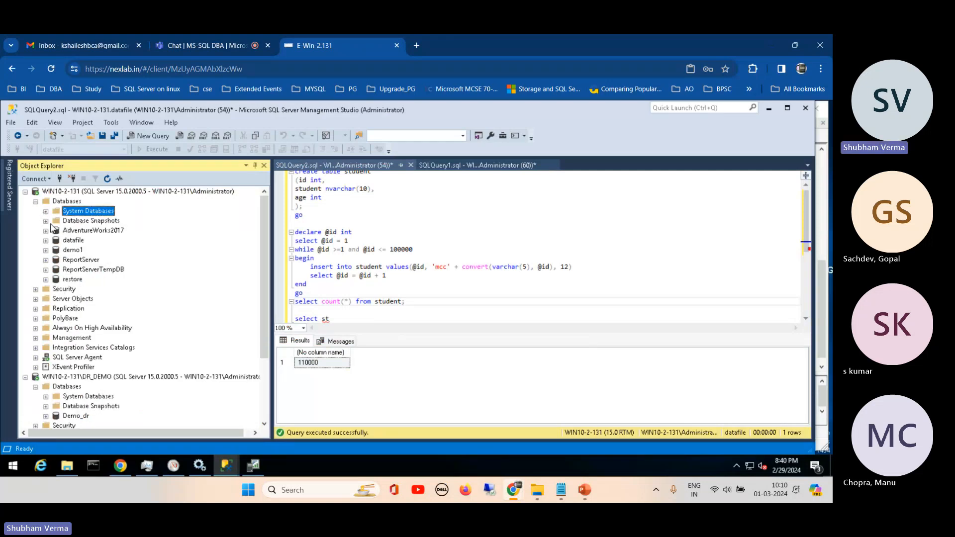
pyautogui.click(25, 376)
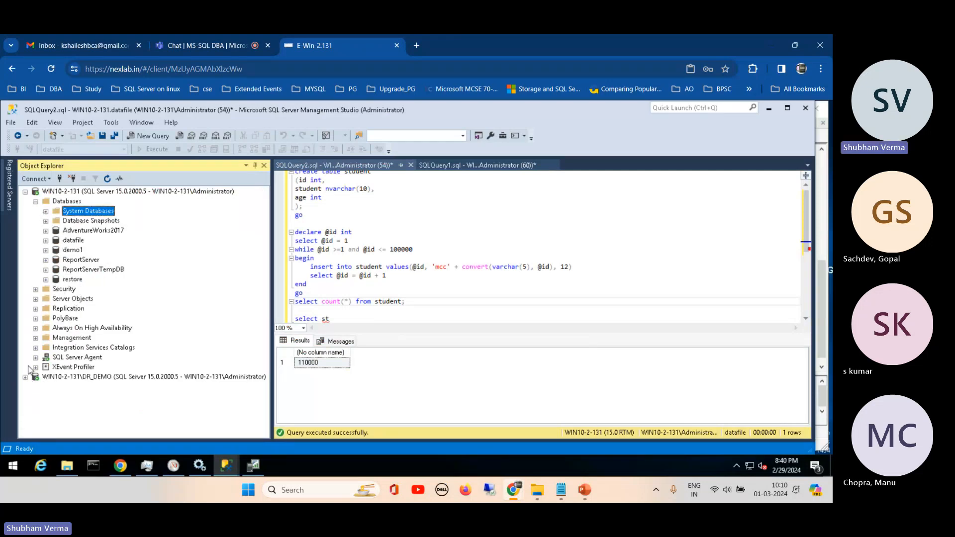
# - Collapse the Databases folder and expand Management down to the Extended Events sessions of the WIN10-2-131 instance
pyautogui.click(35, 339)
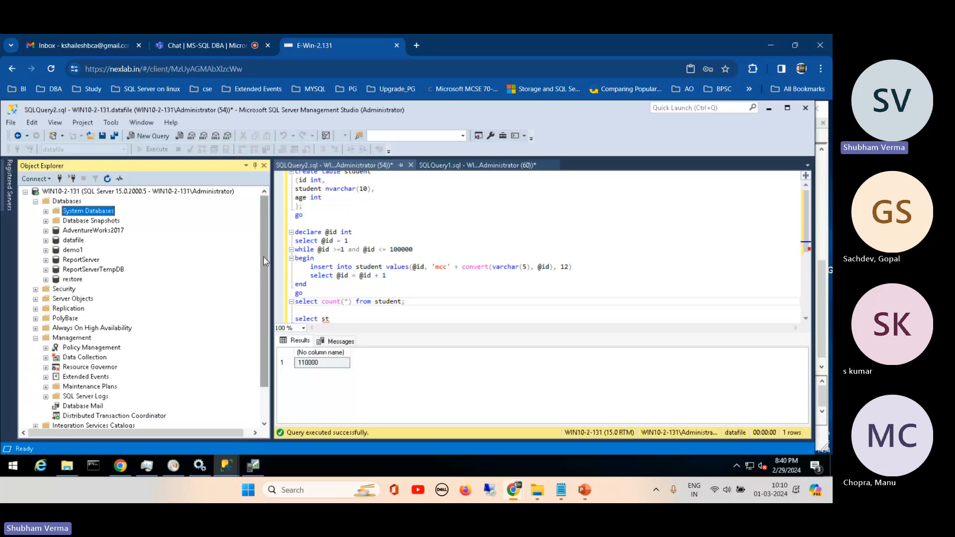
pyautogui.moveTo(264, 261); pyautogui.dragTo(266, 226)
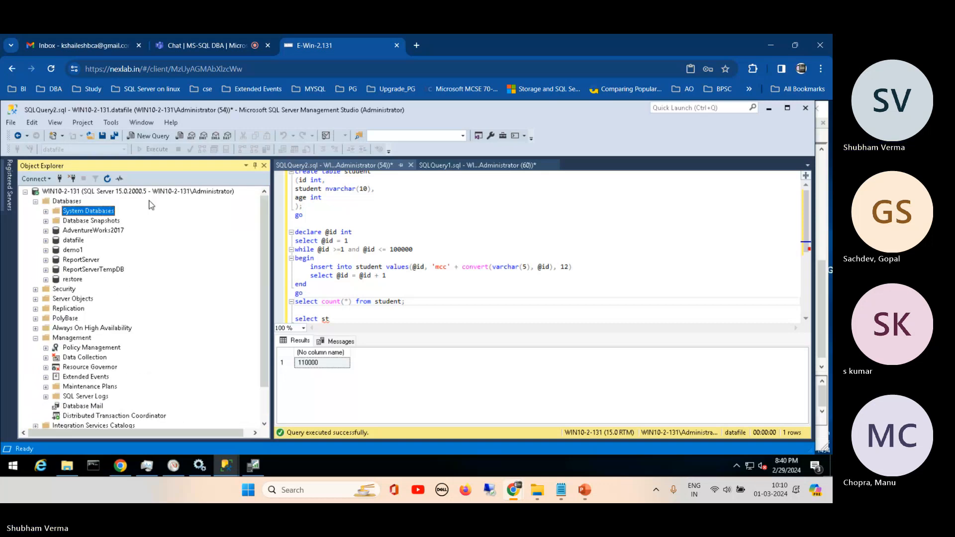
pyautogui.click(36, 202)
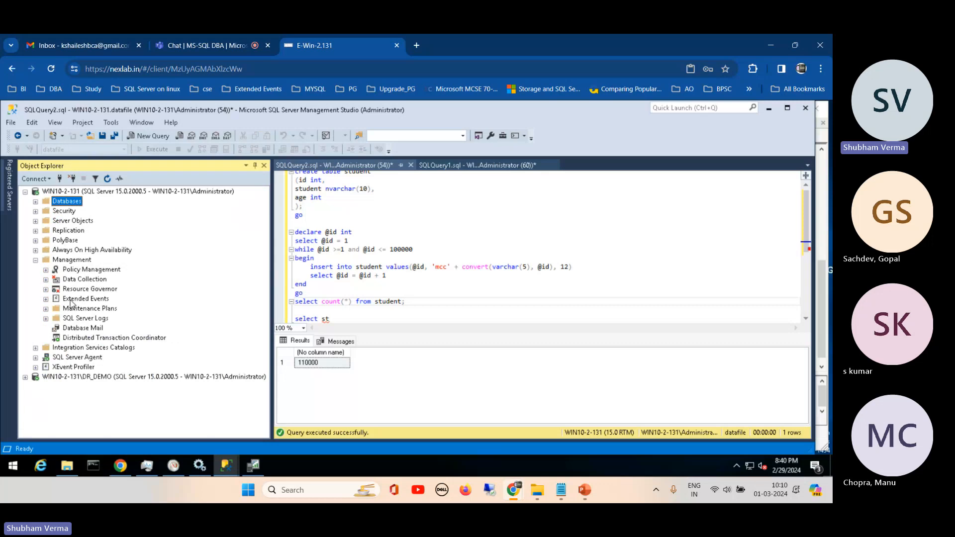
pyautogui.click(46, 299)
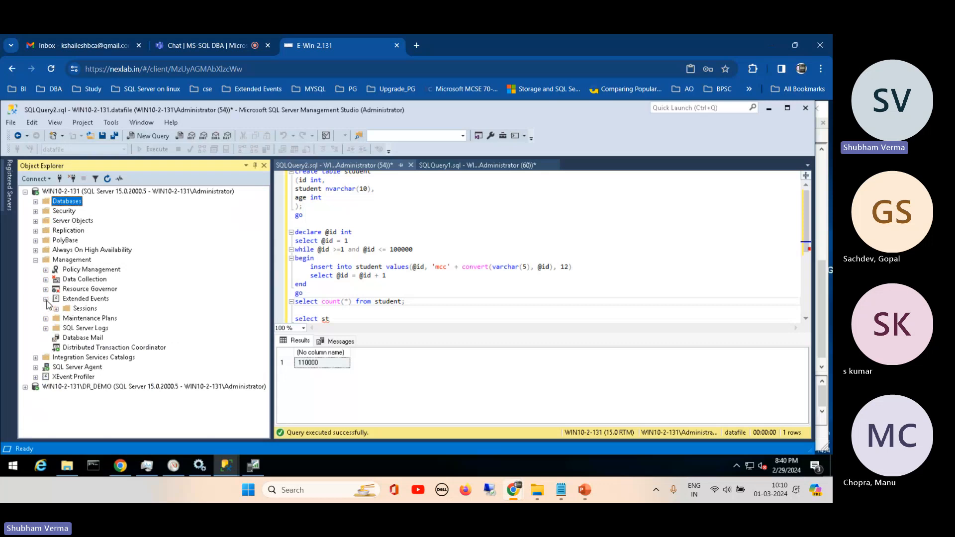
pyautogui.click(57, 309)
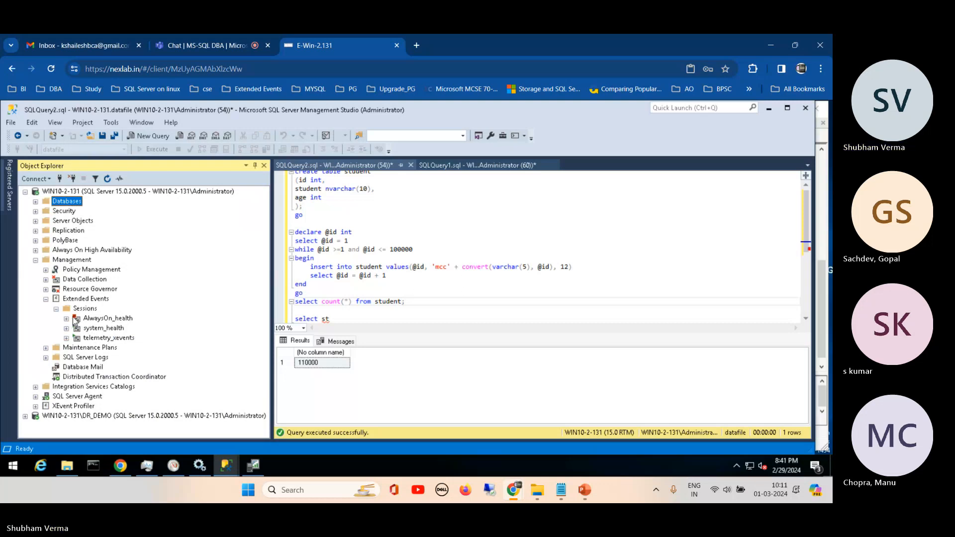
# - Start the New Session Wizard for the Extended Events sessions and shift its window aside
pyautogui.click(84, 310)
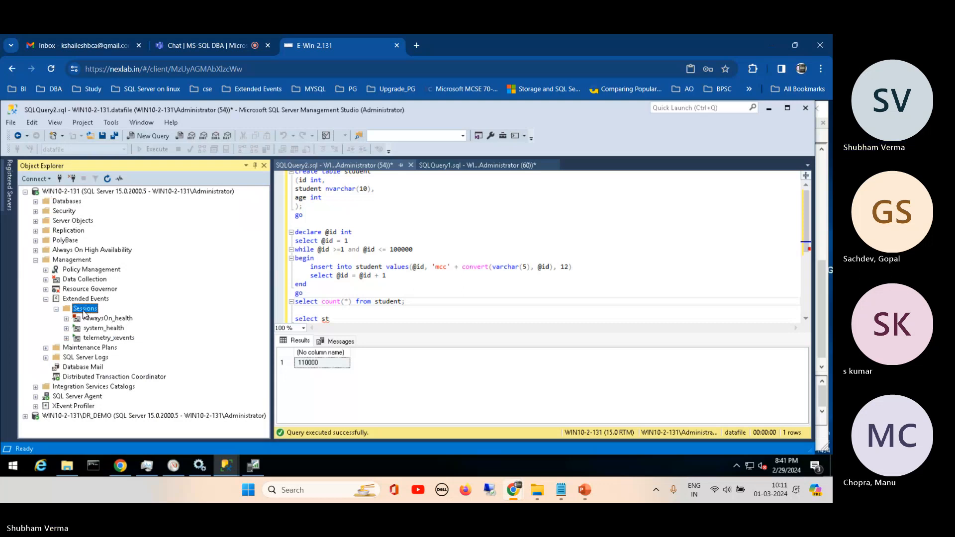
pyautogui.rightClick(83, 312)
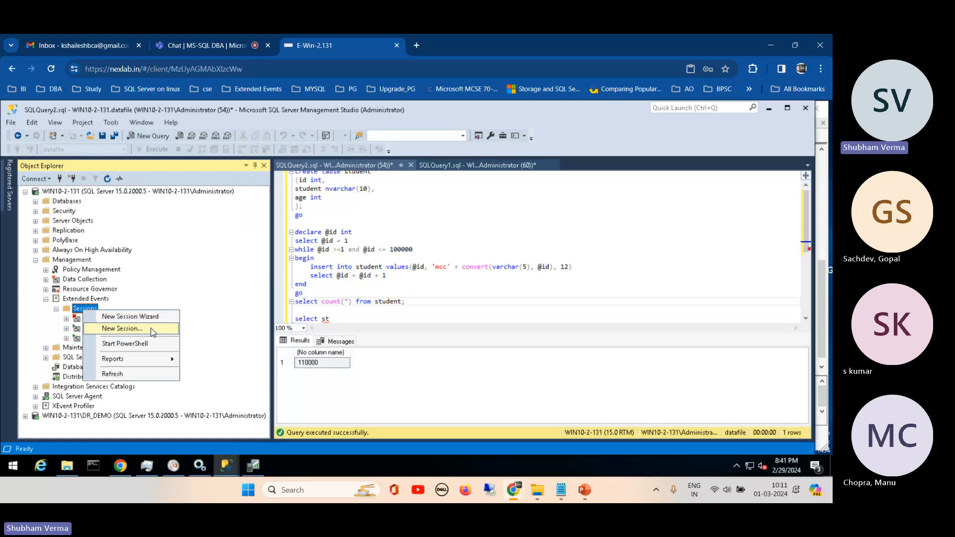
pyautogui.click(105, 318)
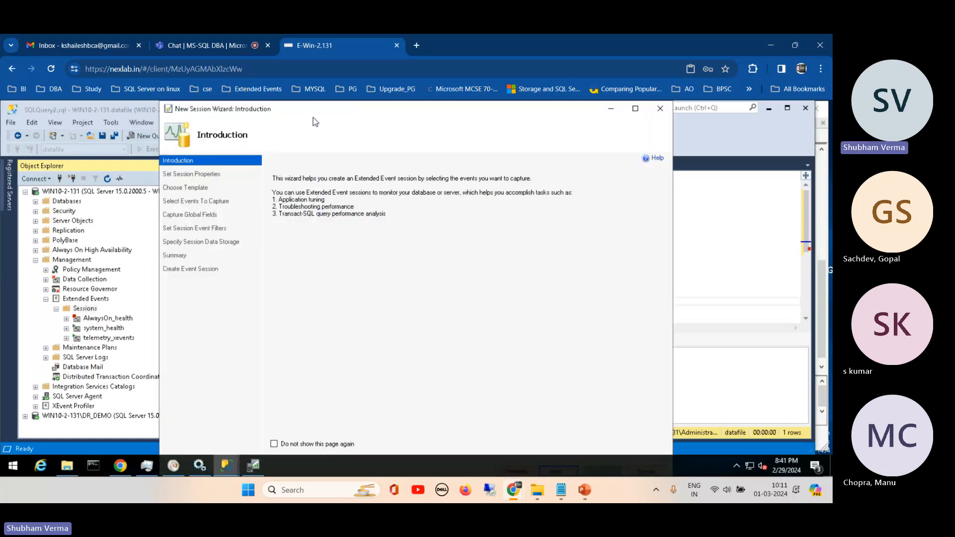
pyautogui.moveTo(305, 111); pyautogui.dragTo(280, 106)
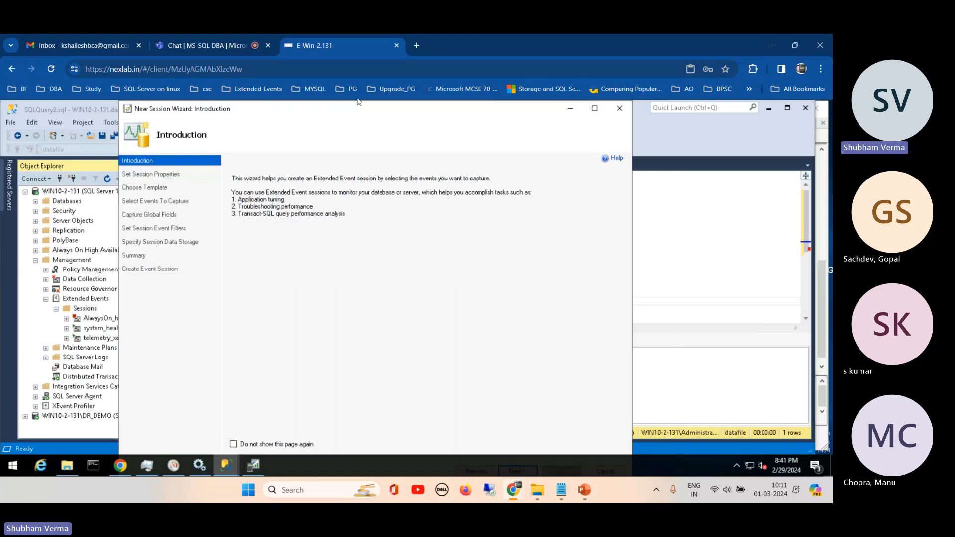
# - Maximize the New Session Wizard, pass the introduction and name the event session T-SQL
pyautogui.click(595, 109)
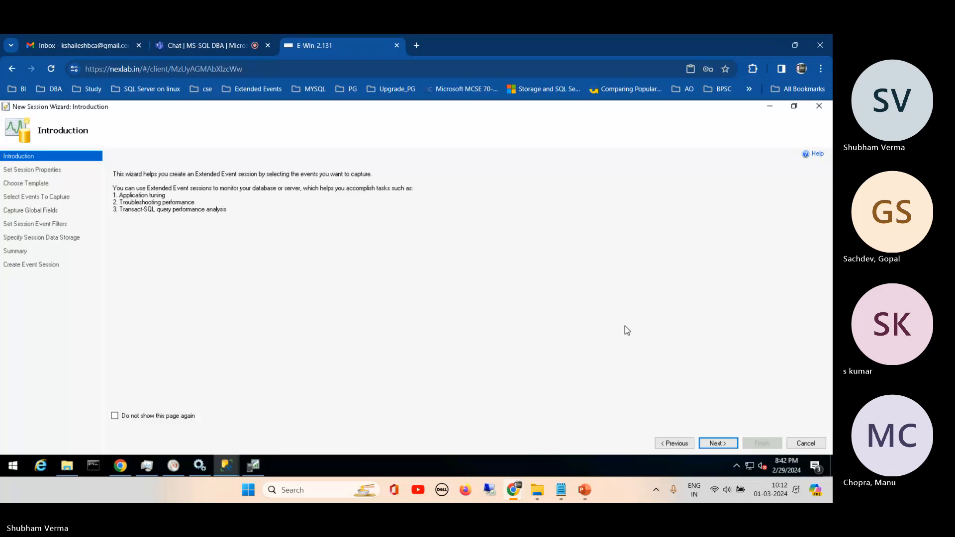
pyautogui.click(721, 444)
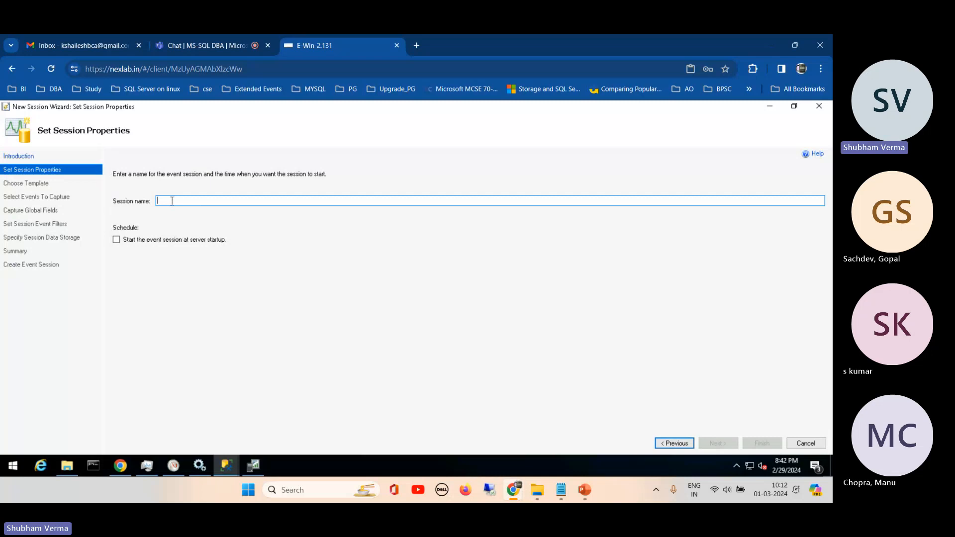
pyautogui.write('T-SQL')
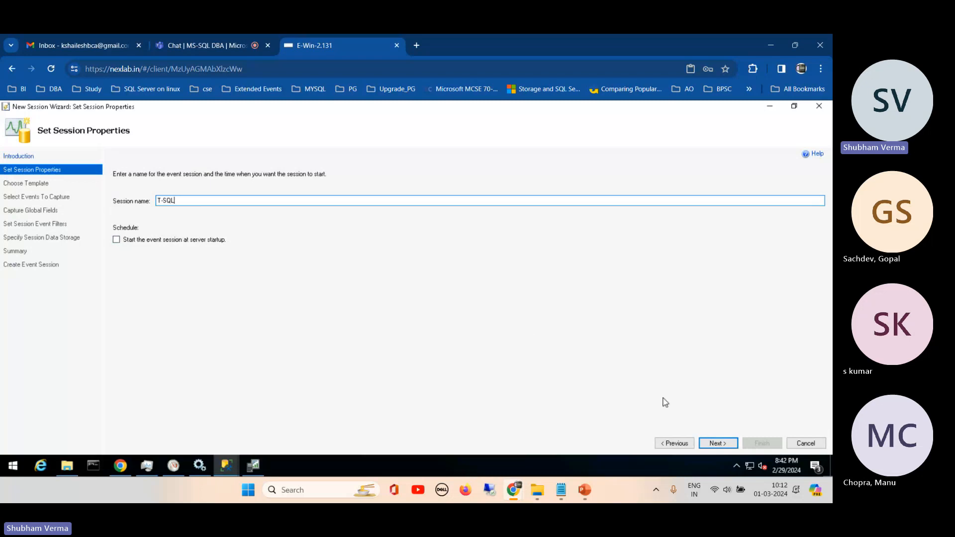
pyautogui.click(709, 444)
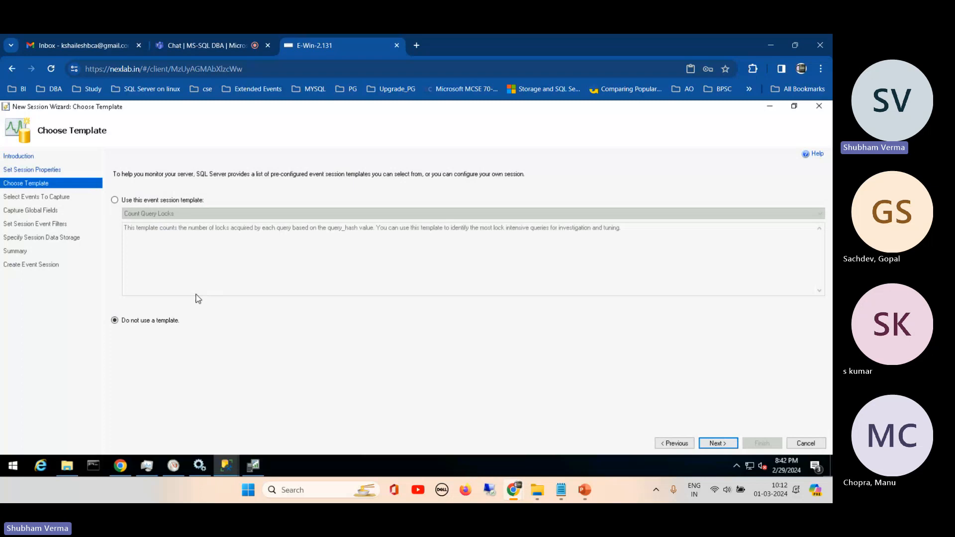
# - Base the session on the Tuning event session template, read its description and continue to event selection
pyautogui.click(115, 201)
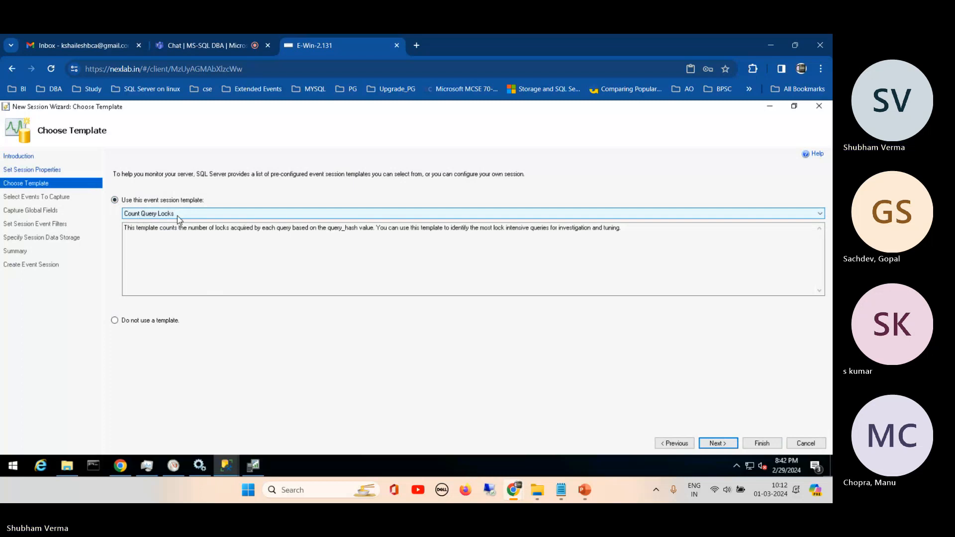
pyautogui.click(178, 217)
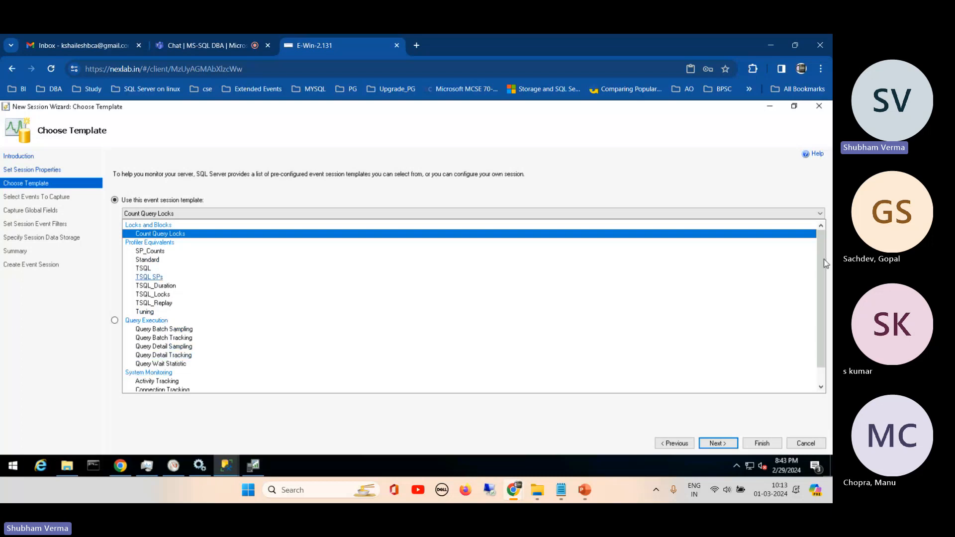
pyautogui.scroll(-1, 825, 264)
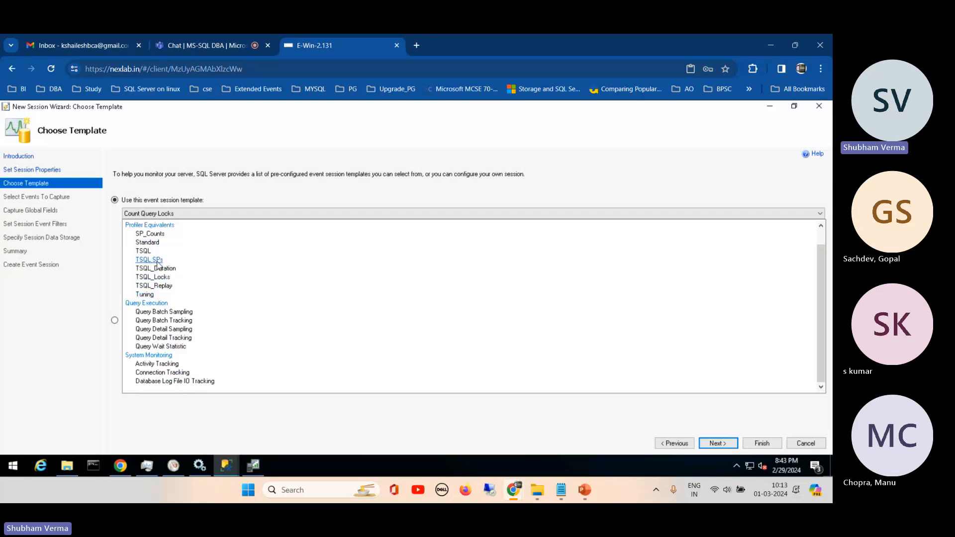
pyautogui.click(147, 295)
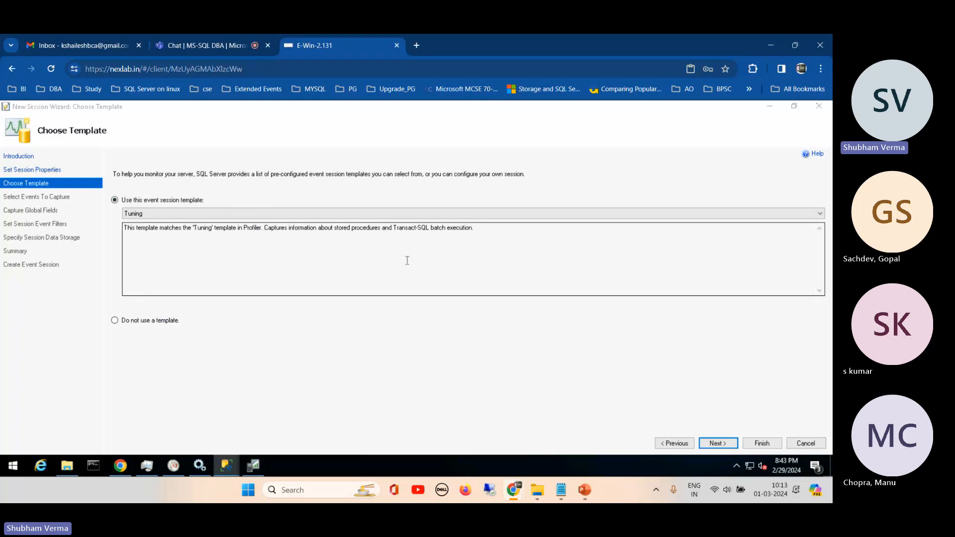
pyautogui.click(137, 227)
pyautogui.moveTo(137, 228); pyautogui.dragTo(492, 240)
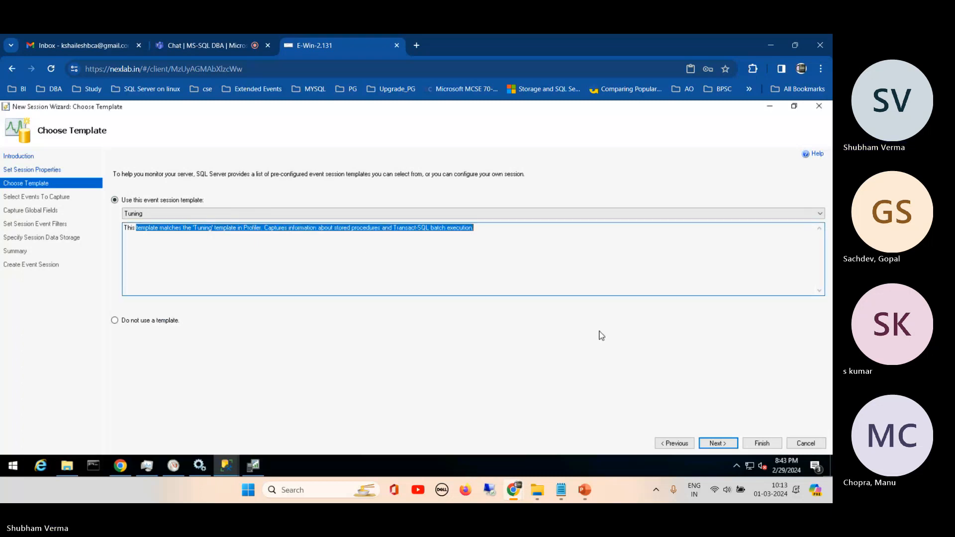
pyautogui.click(718, 444)
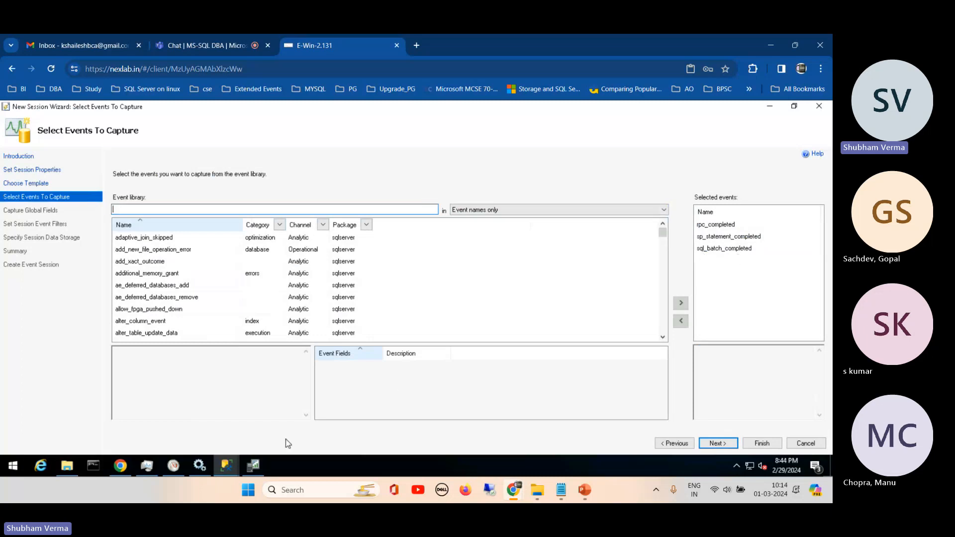
# - Check the trace in SQL Server Profiler, return to the wizard, then search the event library for "lock" and clear the search
pyautogui.click(255, 466)
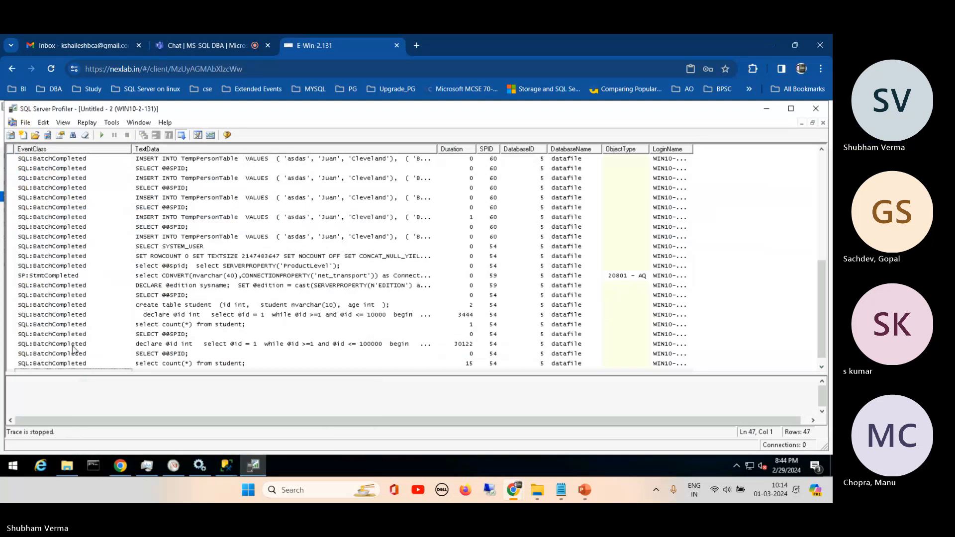
pyautogui.click(766, 112)
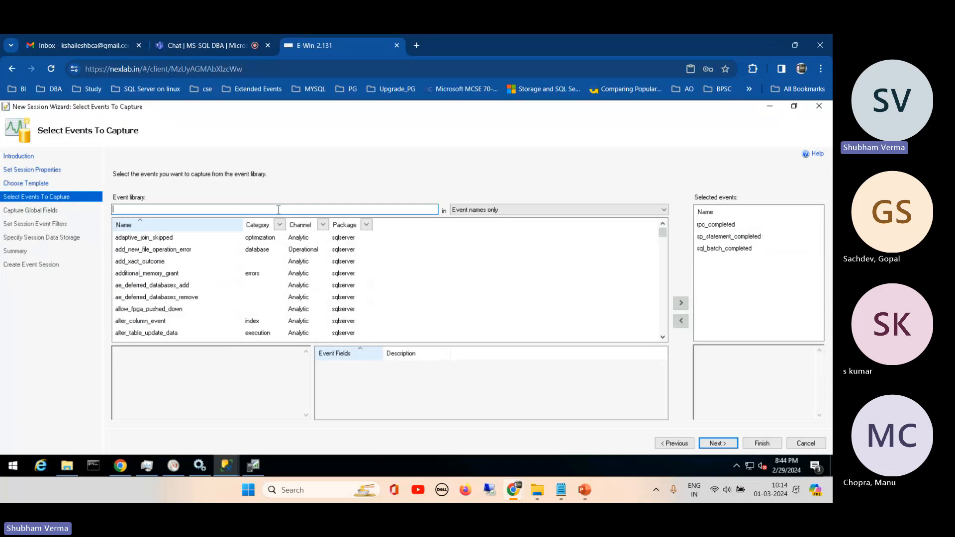
pyautogui.write('lock')
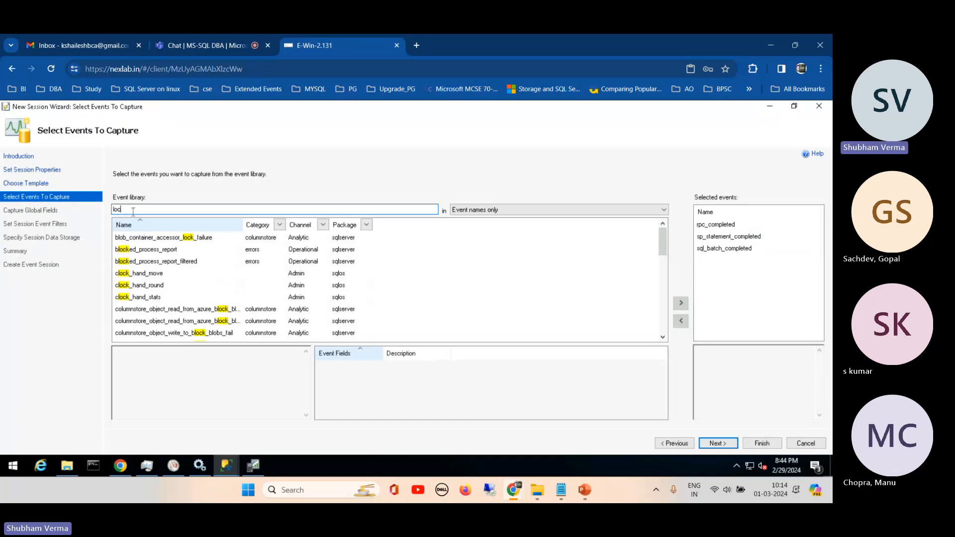
pyautogui.press('BackSpace')
pyautogui.press('BackSpace')
pyautogui.press('BackSpace')
pyautogui.press('BackSpace')
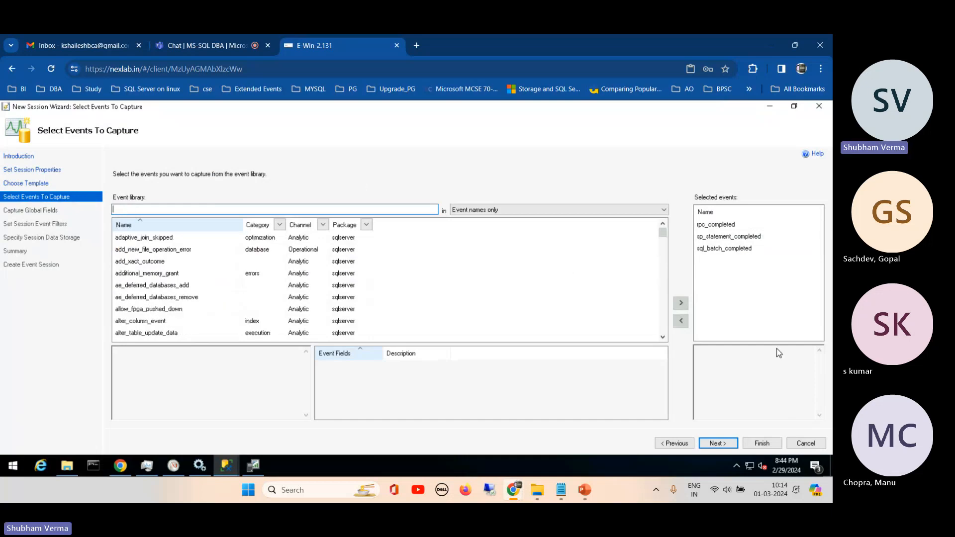
# - Accept the template's selected events, add the request_id, process_id and server_instance_name global fields, and continue to the session event filters
pyautogui.click(715, 447)
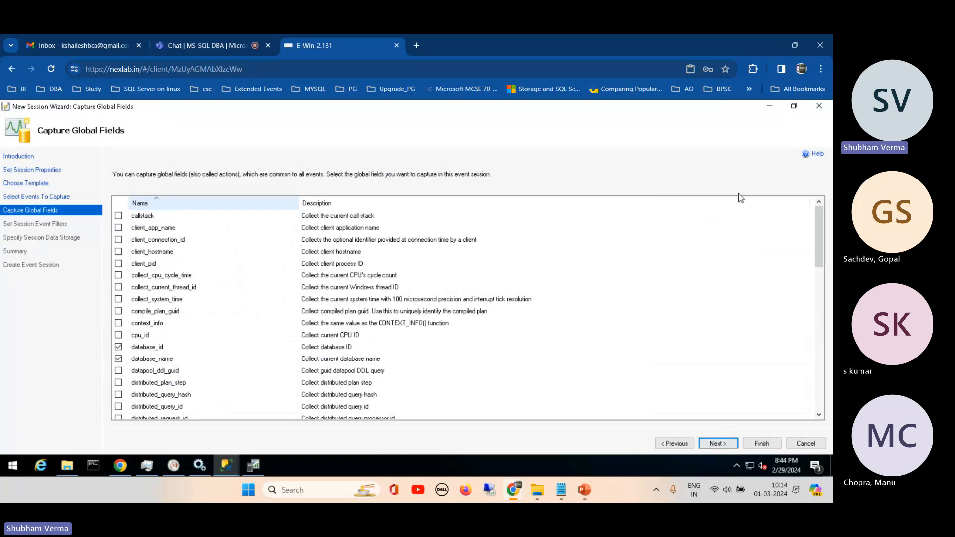
pyautogui.moveTo(822, 243); pyautogui.dragTo(821, 190)
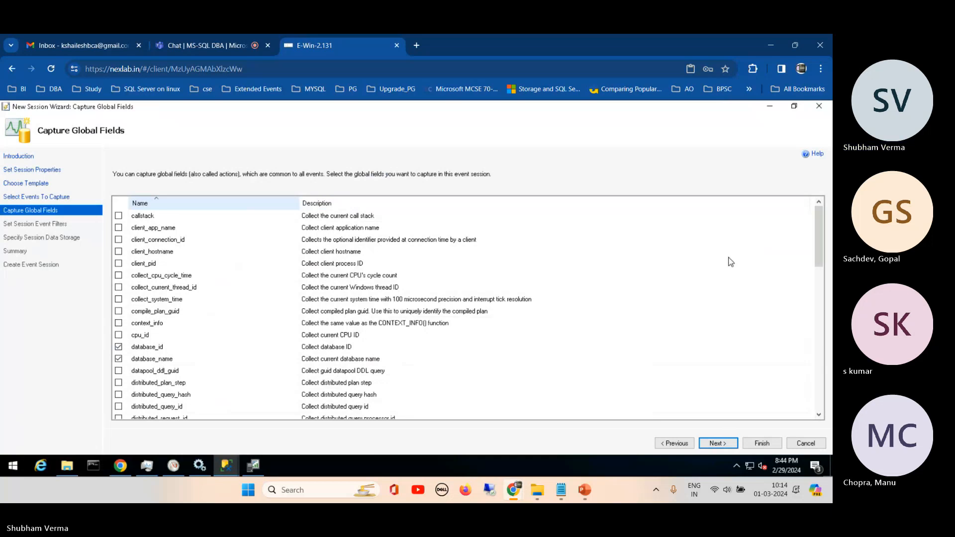
pyautogui.moveTo(820, 222); pyautogui.dragTo(821, 255)
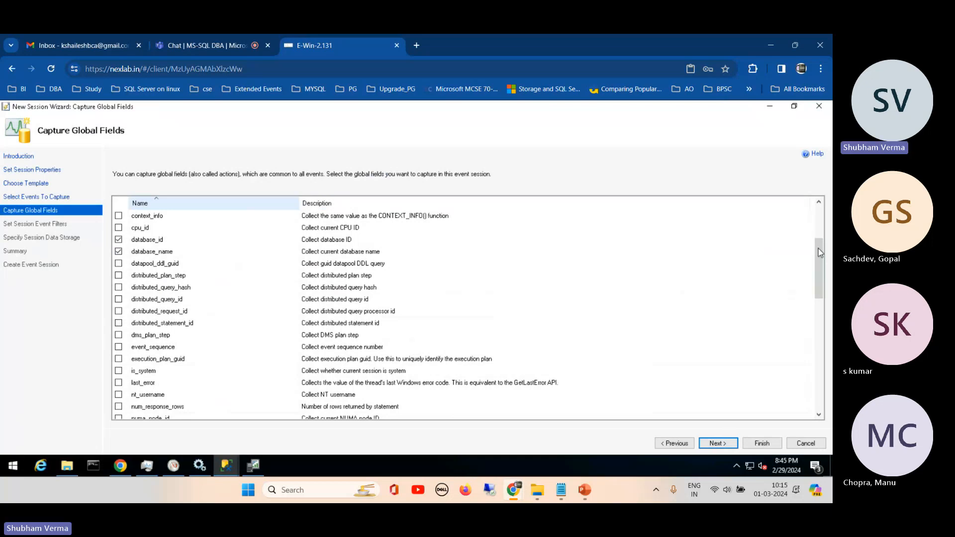
pyautogui.scroll(-1, 820, 276)
pyautogui.scroll(-3, 820, 276)
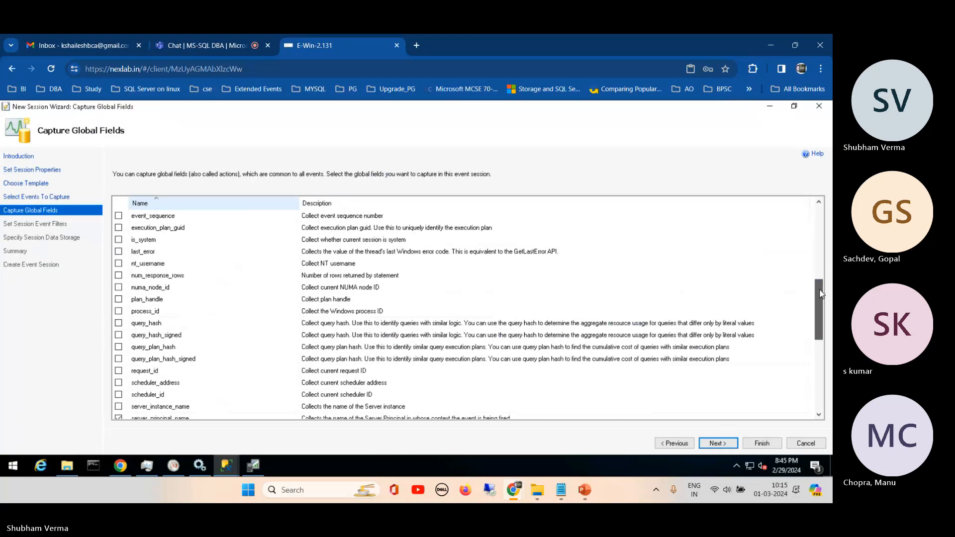
pyautogui.scroll(-1, 821, 299)
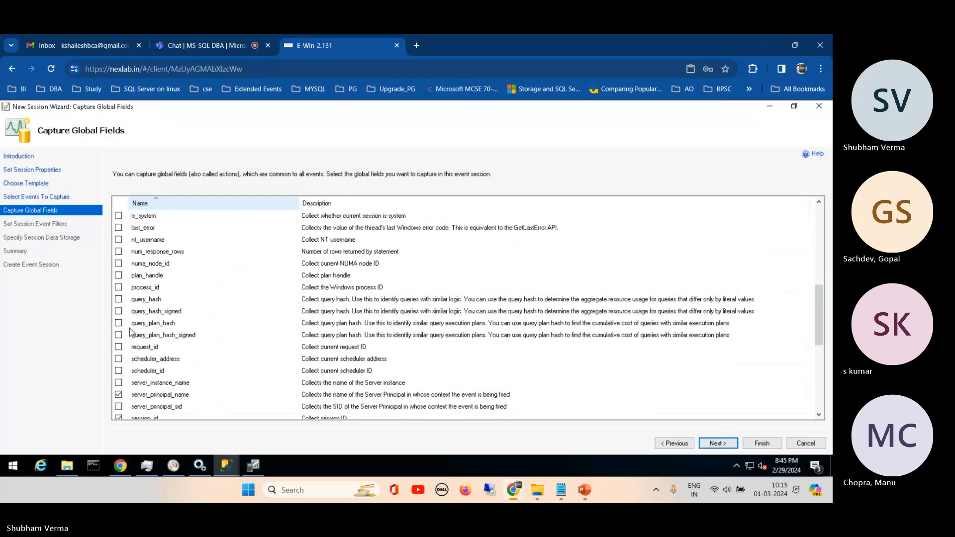
pyautogui.click(118, 347)
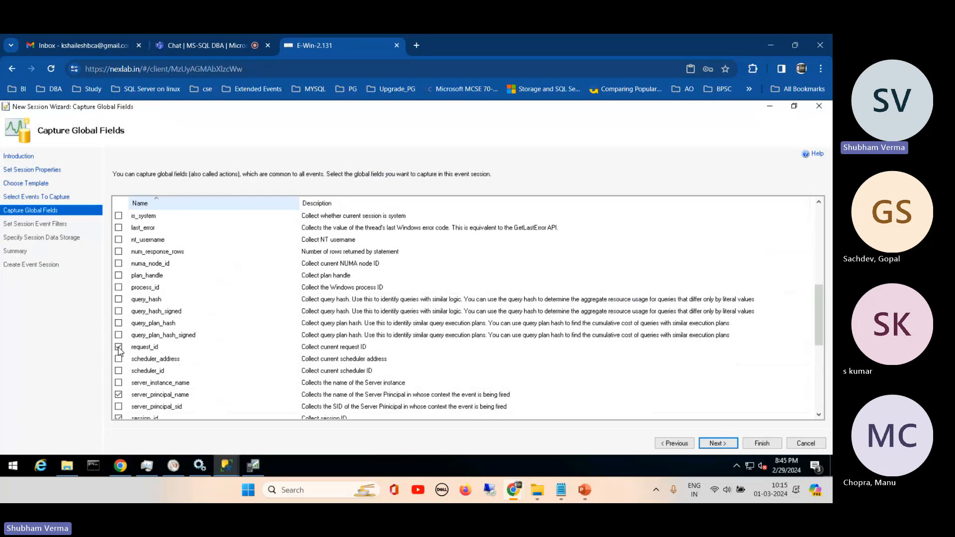
pyautogui.click(118, 288)
pyautogui.click(119, 383)
pyautogui.moveTo(818, 298); pyautogui.dragTo(815, 206)
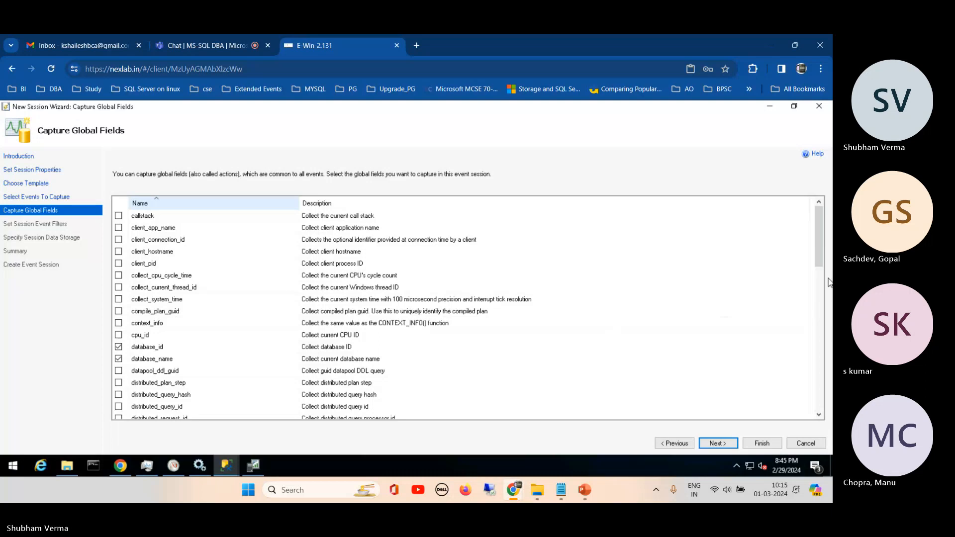
pyautogui.moveTo(818, 249); pyautogui.dragTo(767, 432)
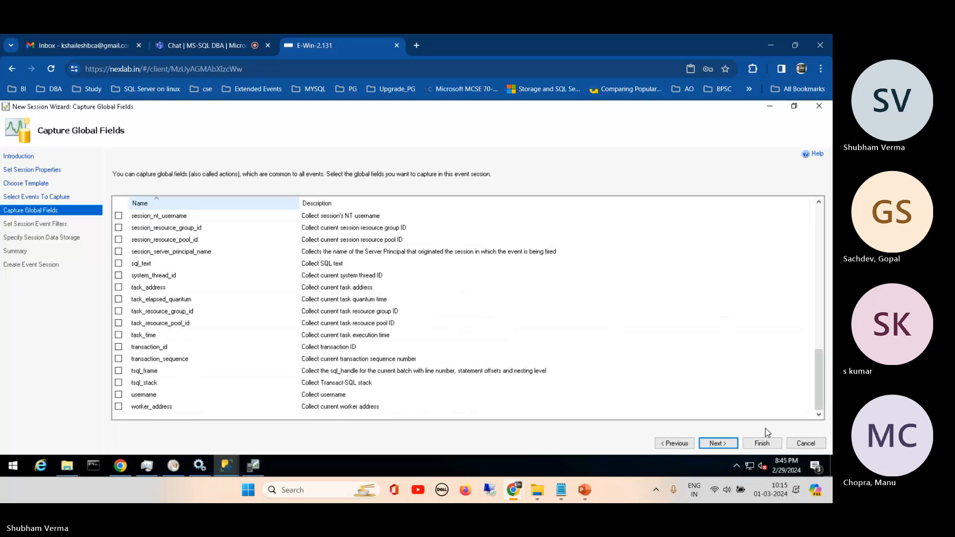
pyautogui.click(718, 443)
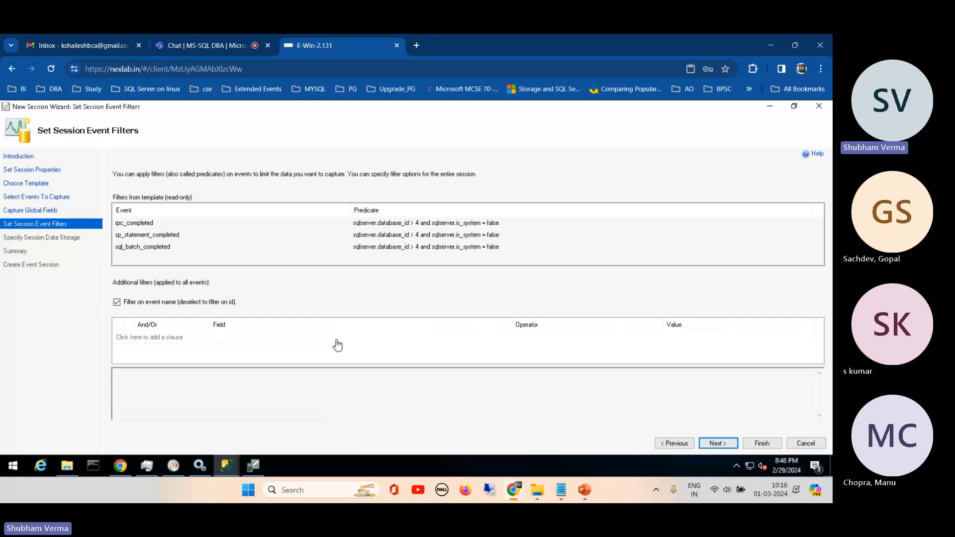
# - Add an additional filter clause joined with And, using the sqlserver.database_name field and the = operator
pyautogui.click(180, 339)
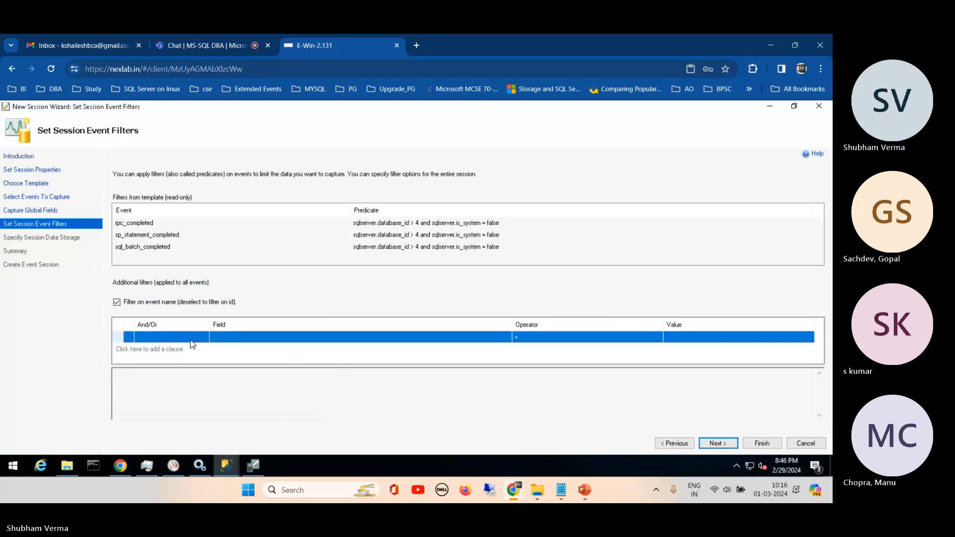
pyautogui.click(167, 337)
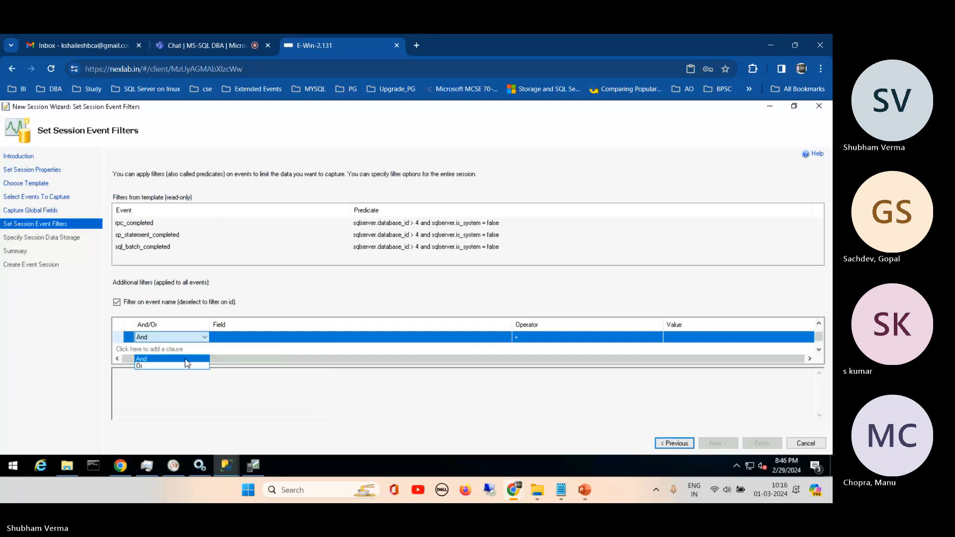
pyautogui.click(186, 359)
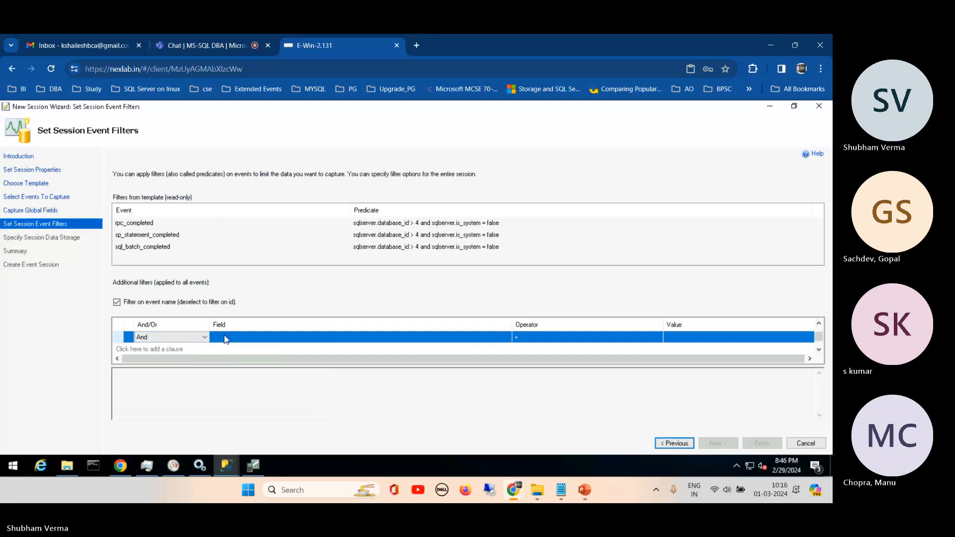
pyautogui.click(295, 338)
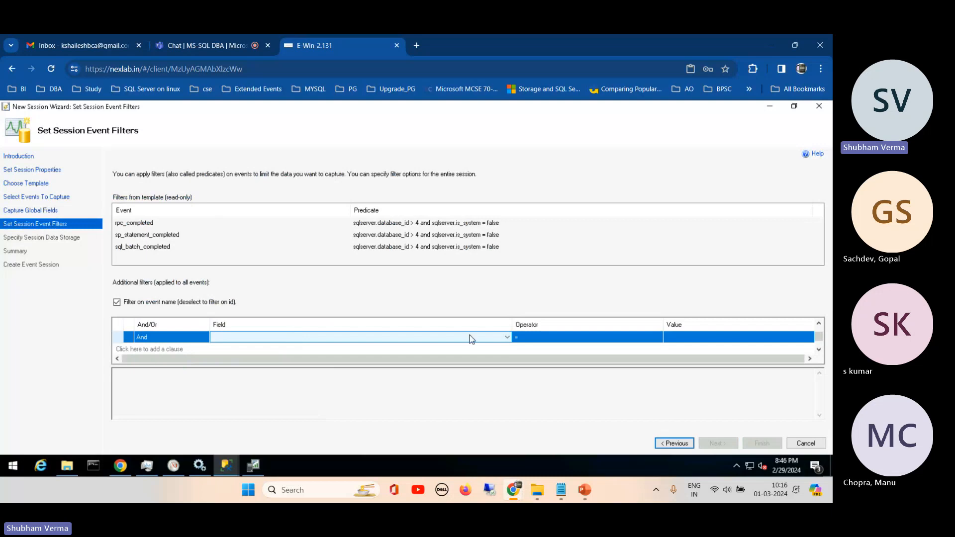
pyautogui.click(507, 337)
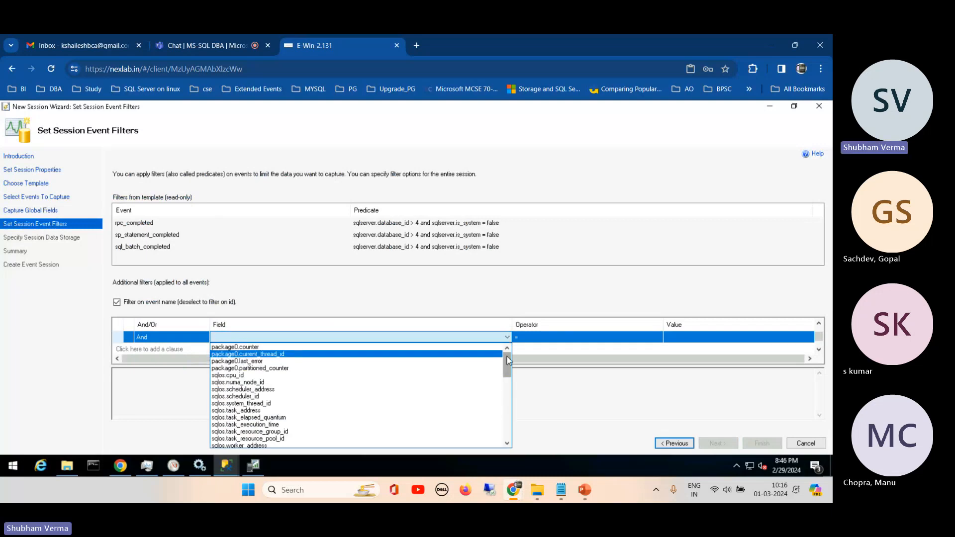
pyautogui.moveTo(507, 362); pyautogui.dragTo(506, 434)
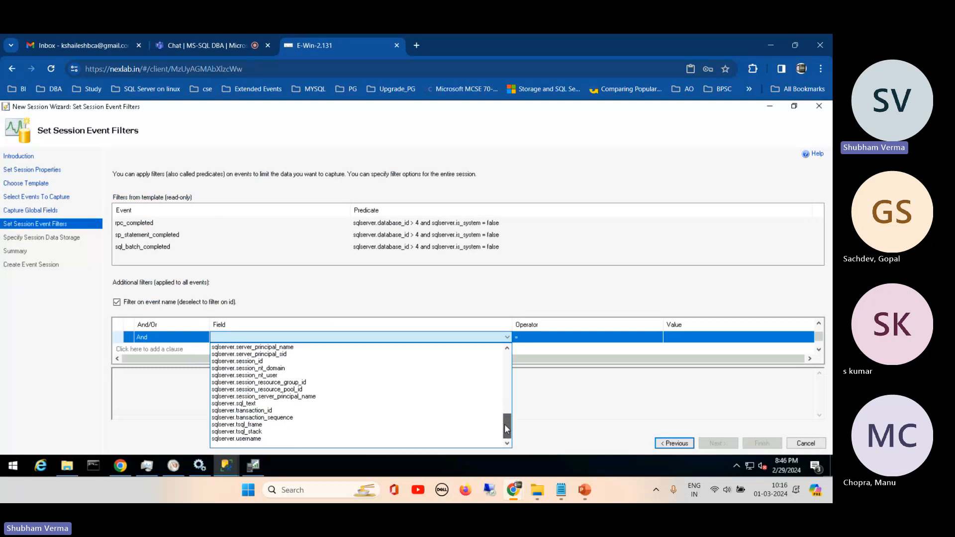
pyautogui.moveTo(506, 428); pyautogui.dragTo(509, 391)
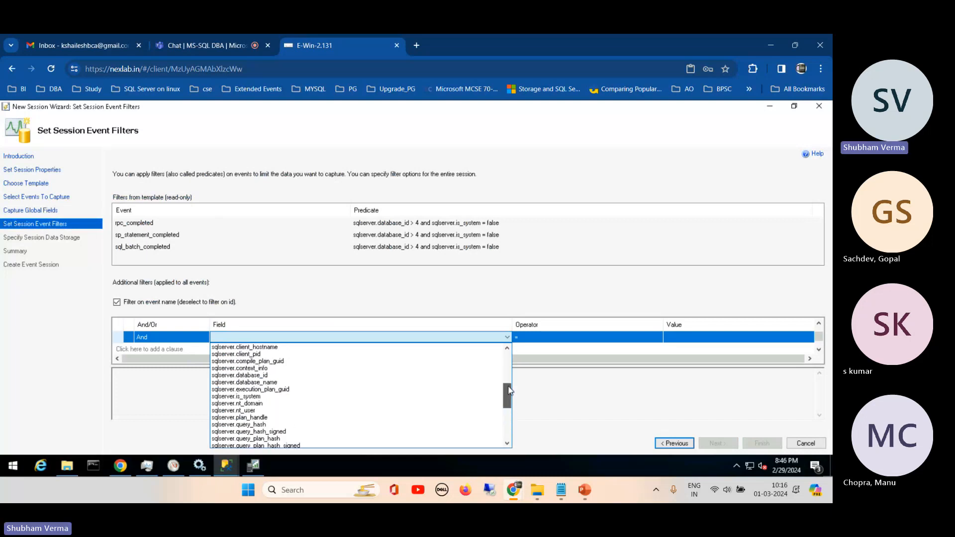
pyautogui.click(249, 376)
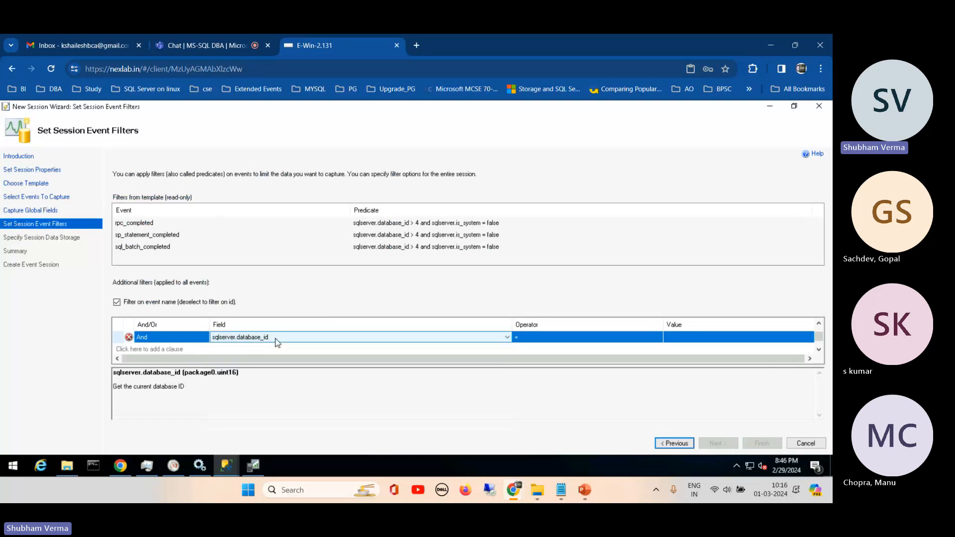
pyautogui.click(507, 337)
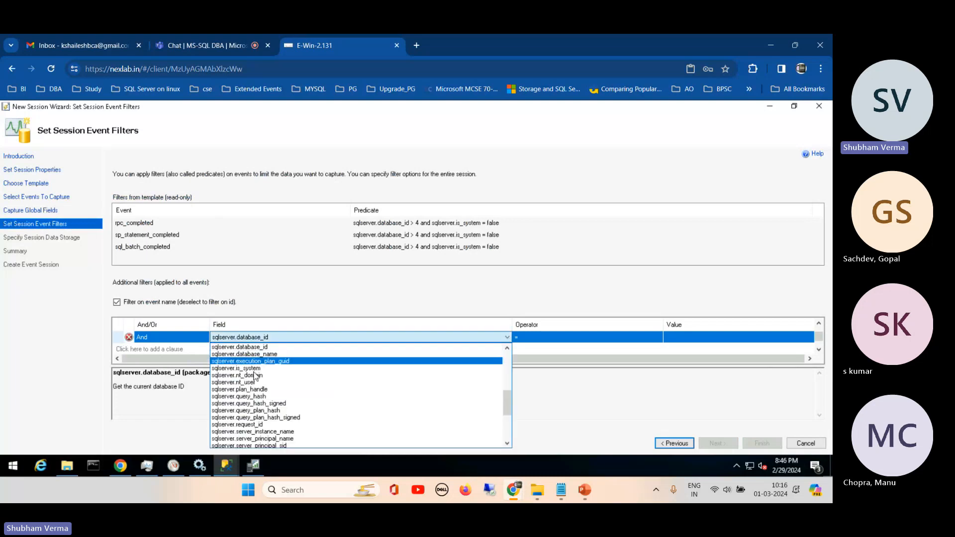
pyautogui.click(273, 354)
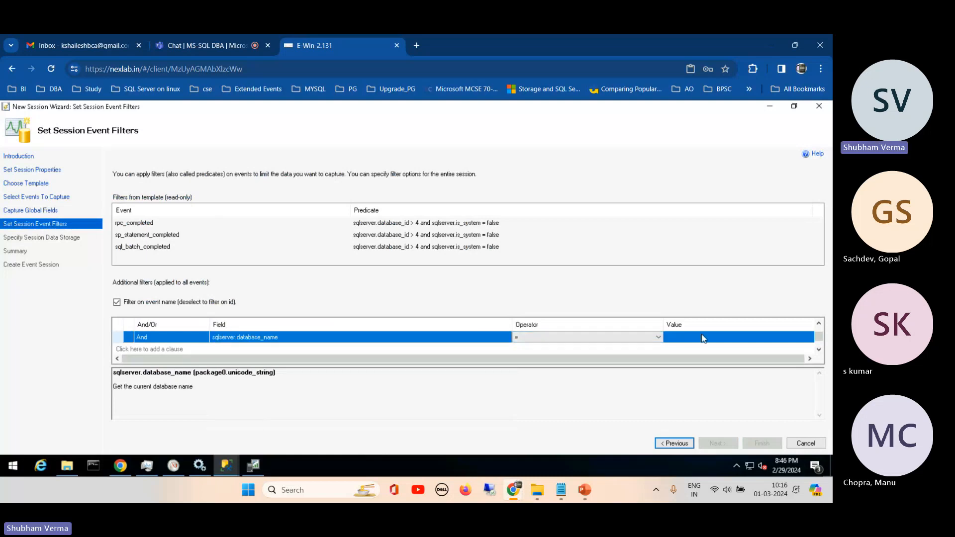
pyautogui.click(804, 338)
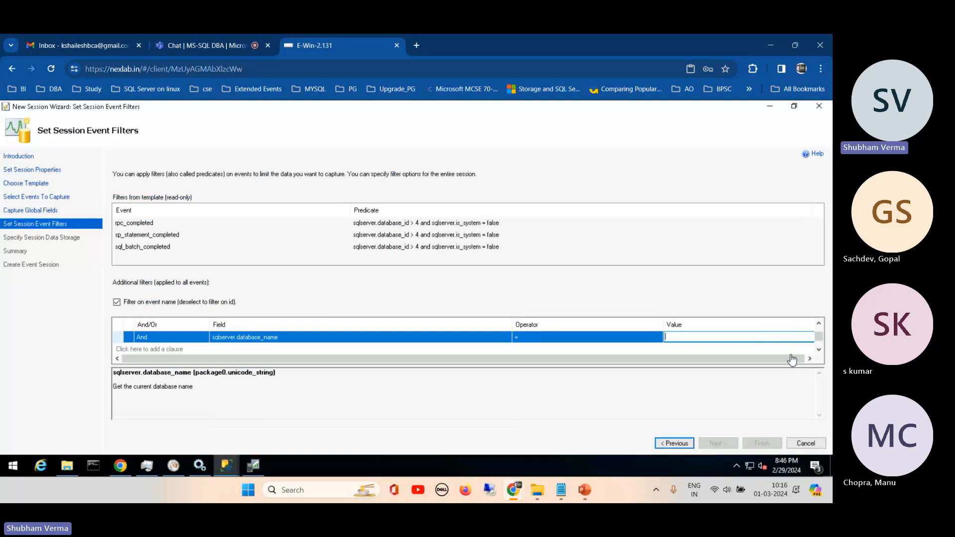
pyautogui.moveTo(791, 357); pyautogui.dragTo(805, 356)
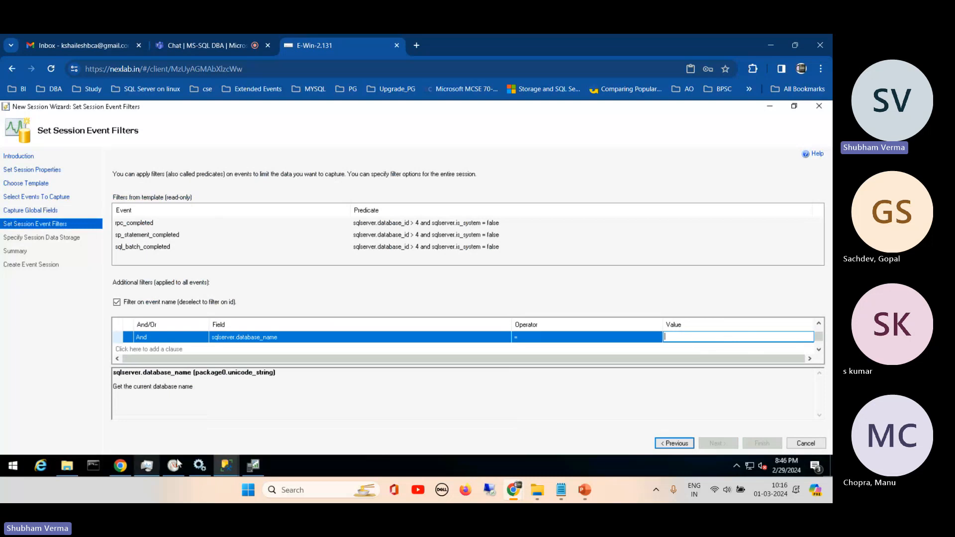
# - Look up the datafile database's name in Management Studio's Object Explorer, glance at the Profiler trace and return to the session wizard
pyautogui.click(226, 465)
pyautogui.click(130, 419)
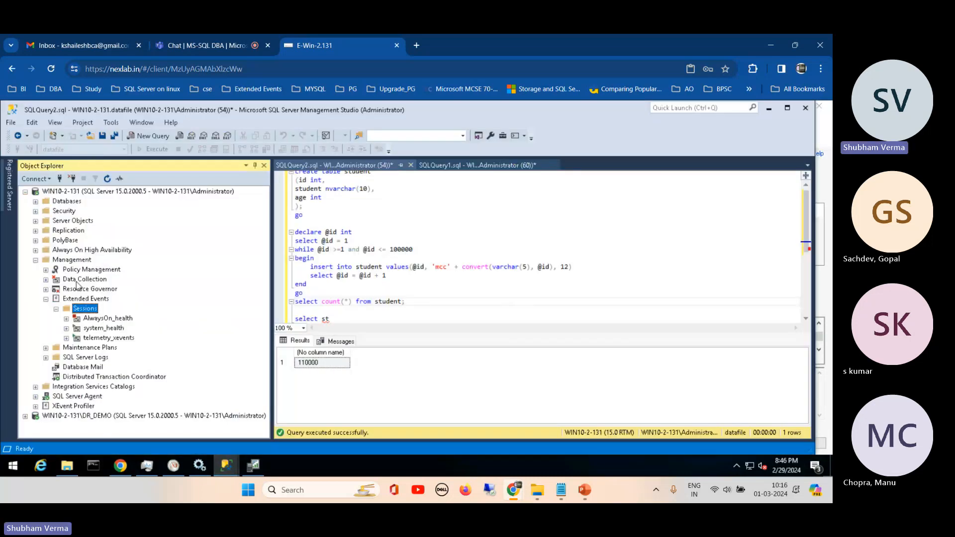
pyautogui.click(36, 201)
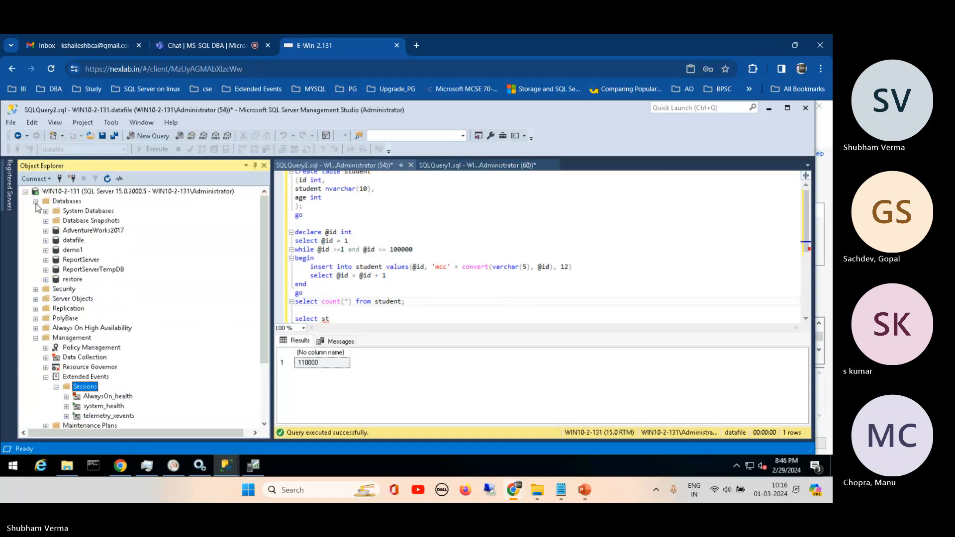
pyautogui.click(65, 242)
pyautogui.click(65, 242)
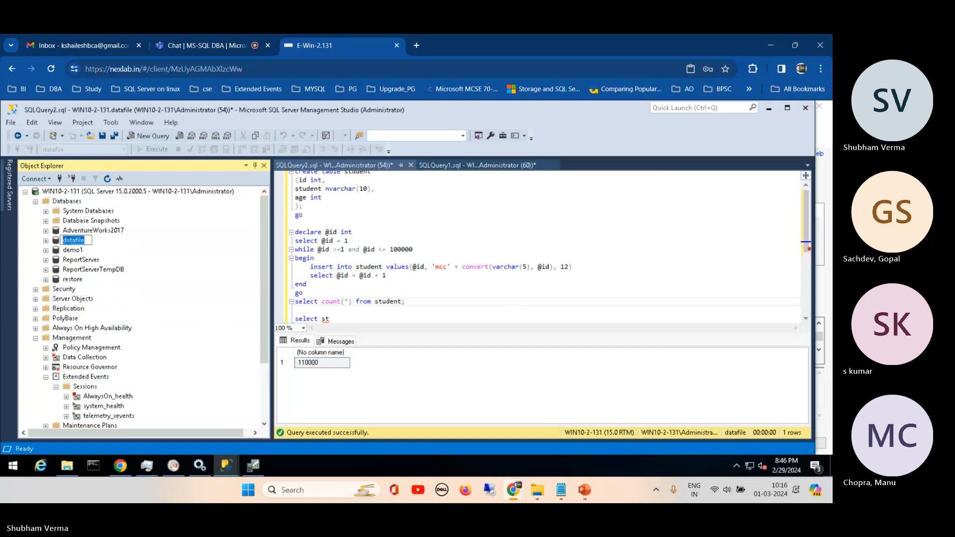
pyautogui.click(260, 467)
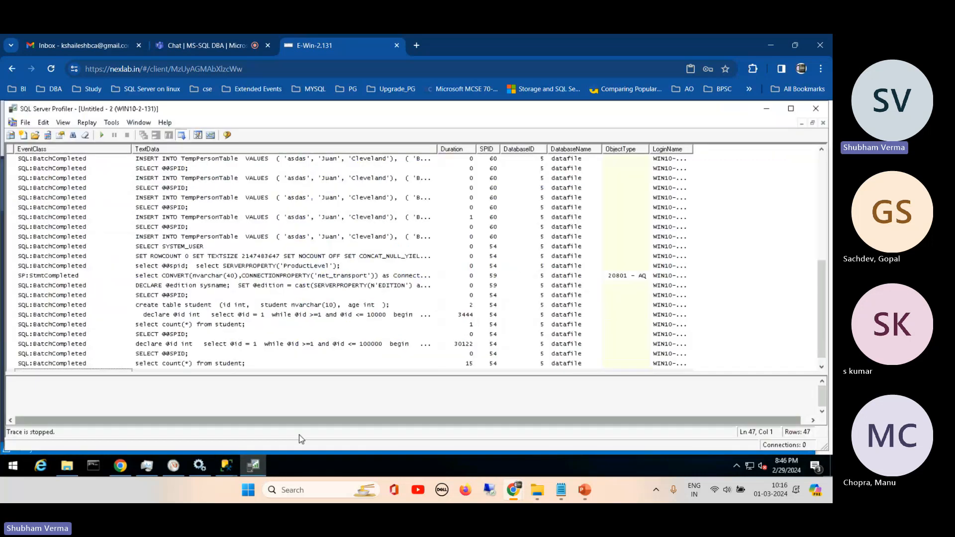
pyautogui.click(261, 467)
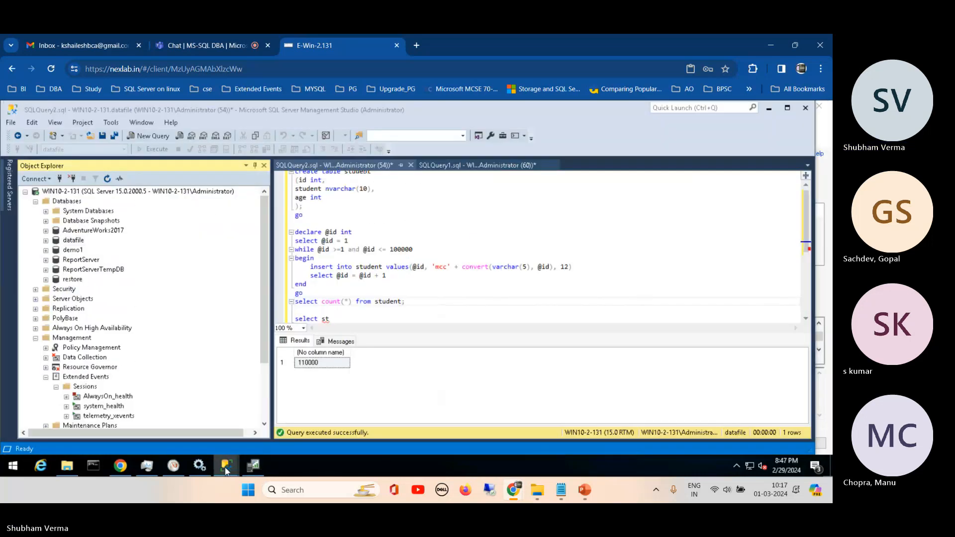
pyautogui.moveTo(226, 470)
pyautogui.click(343, 423)
# - Set the value of the sqlserver.database_name filter clause to datafile
pyautogui.click(725, 335)
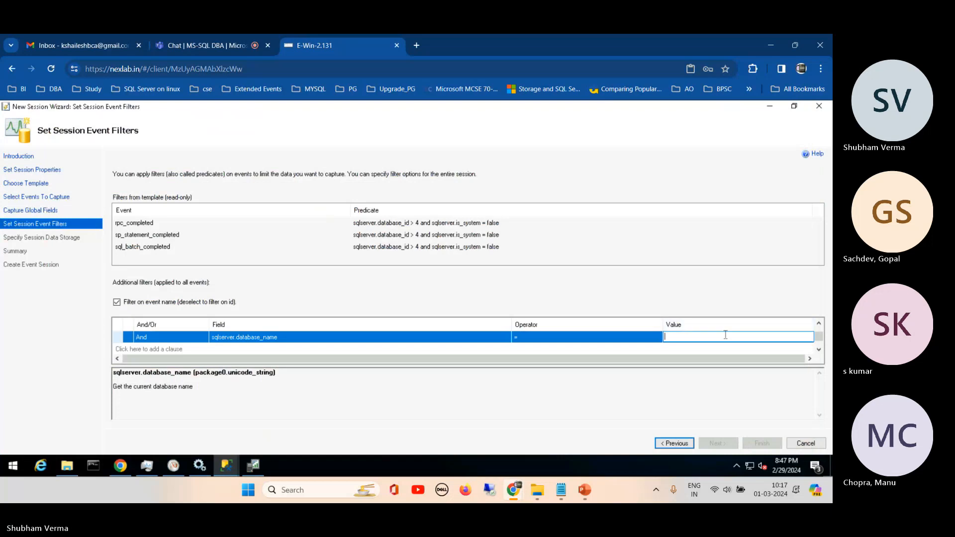
pyautogui.write('datafile')
pyautogui.click(488, 389)
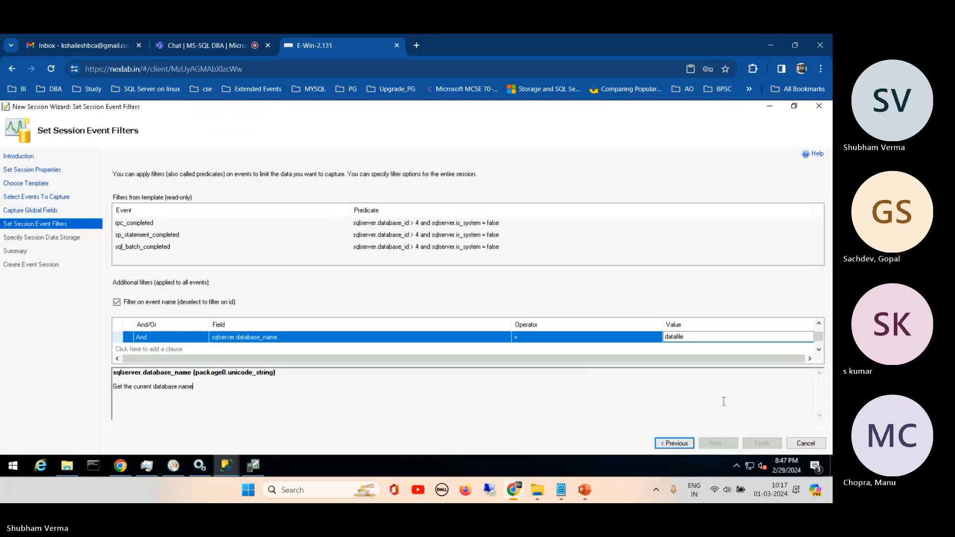
# - Delete the empty clause above the database name filter and continue to the session data storage settings
pyautogui.moveTo(819, 334); pyautogui.dragTo(821, 308)
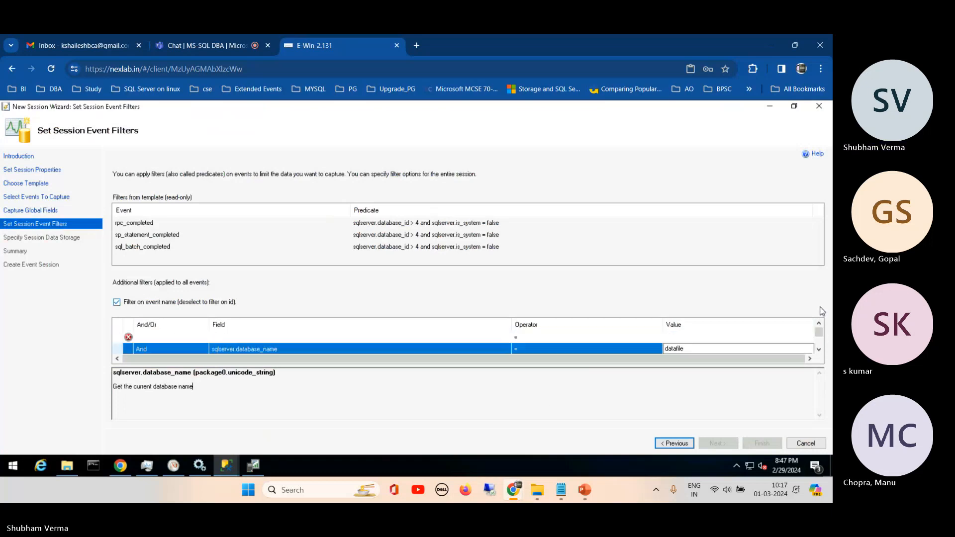
pyautogui.click(129, 338)
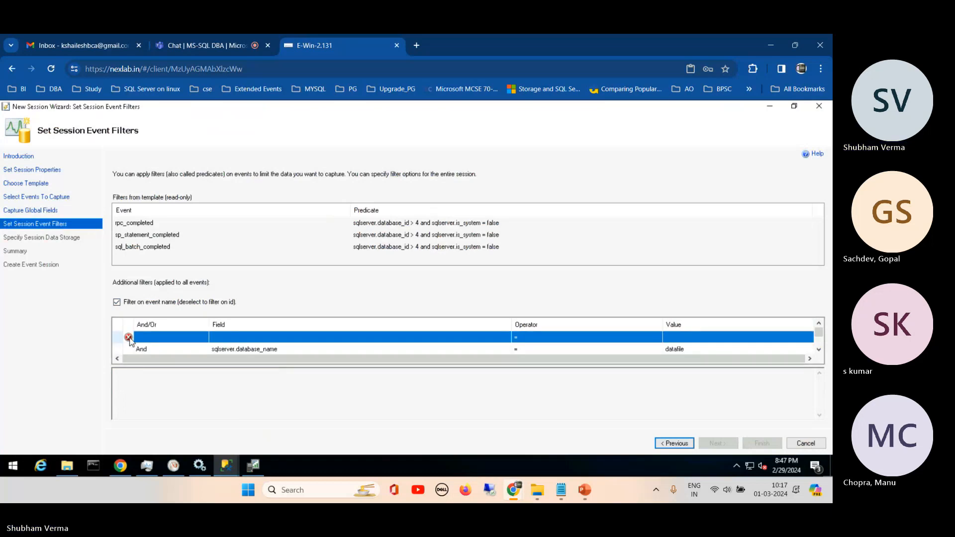
pyautogui.rightClick(130, 339)
pyautogui.click(155, 365)
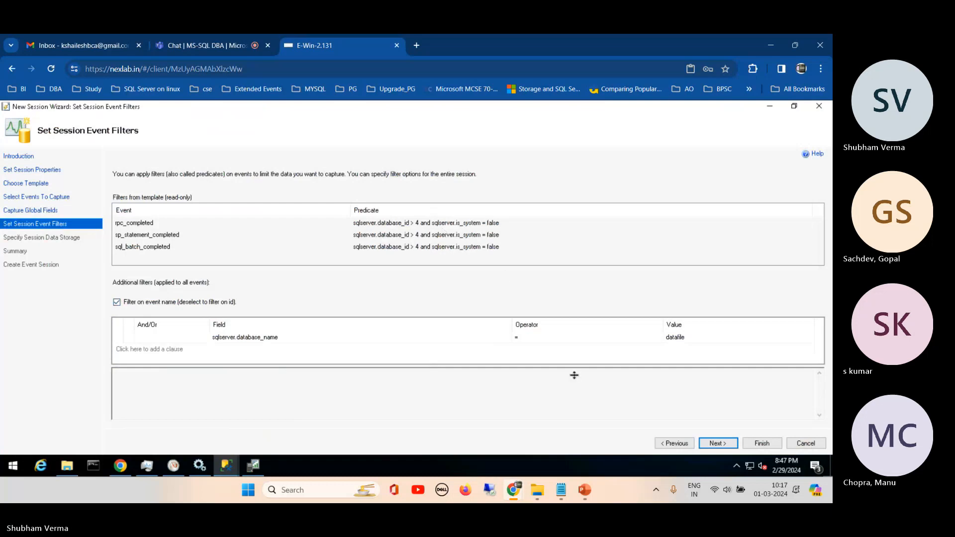
pyautogui.click(718, 443)
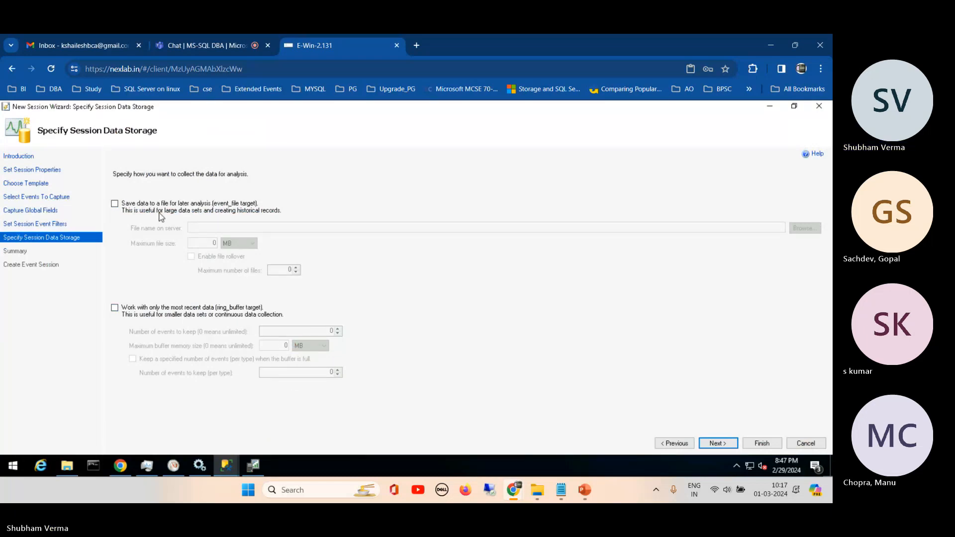
# - Enable saving the session data to an event file, name it Xevent on the C: drive and continue to the summary
pyautogui.click(115, 204)
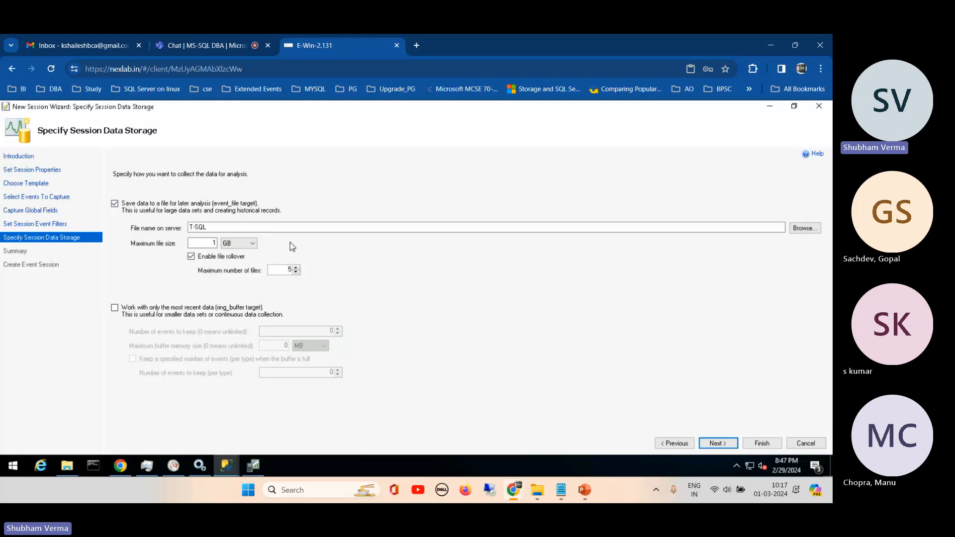
pyautogui.click(804, 230)
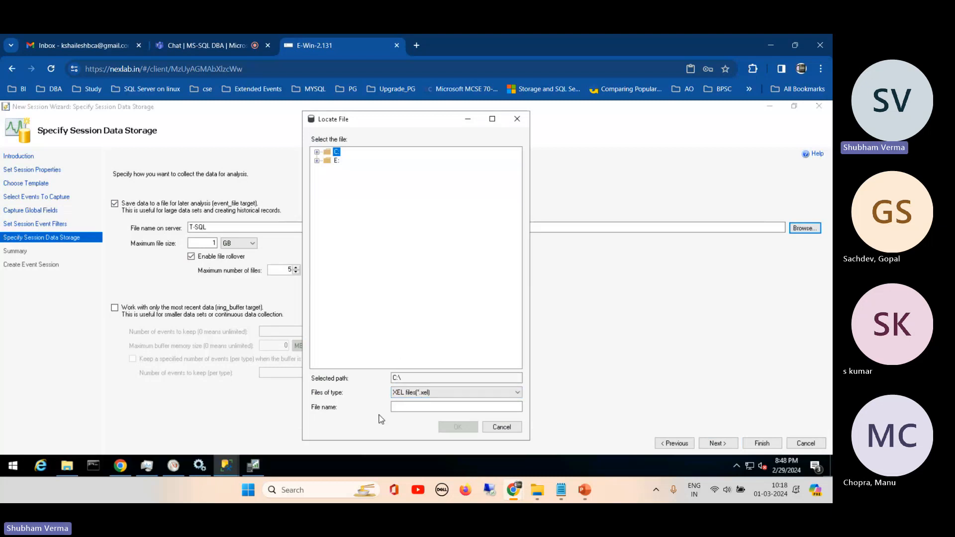
pyautogui.click(402, 404)
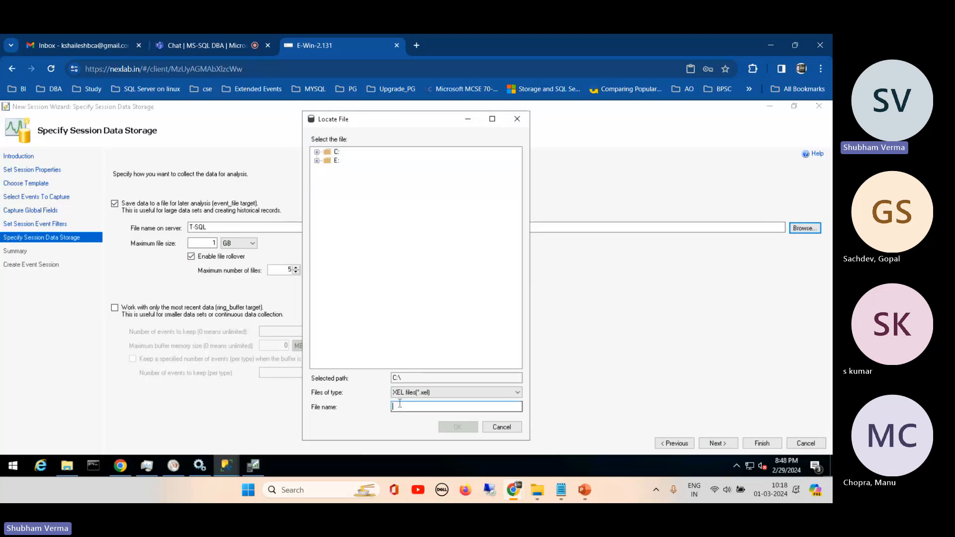
pyautogui.write('e')
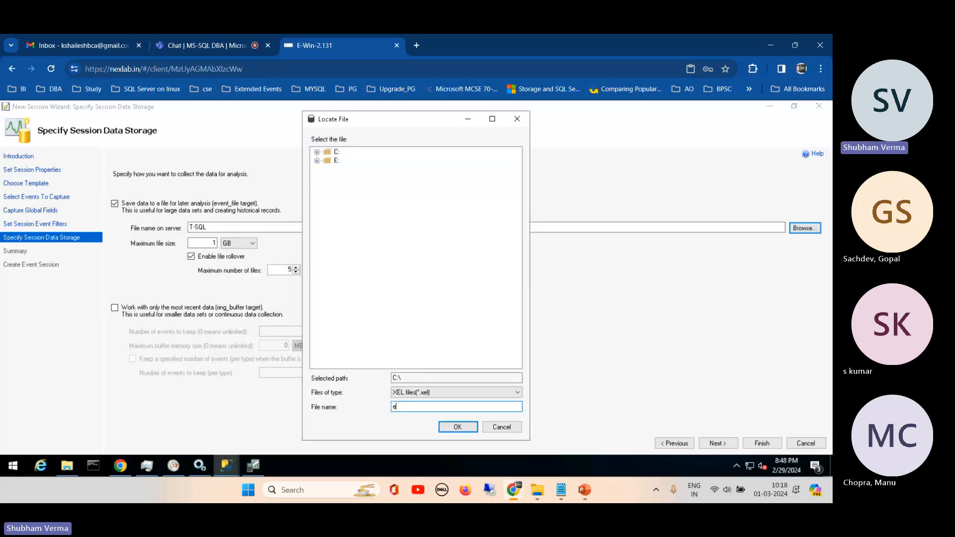
pyautogui.write('xEve')
pyautogui.press('BackSpace')
pyautogui.press('BackSpace')
pyautogui.press('BackSpace')
pyautogui.press('BackSpace')
pyautogui.press('BackSpace')
pyautogui.write('Xevent')
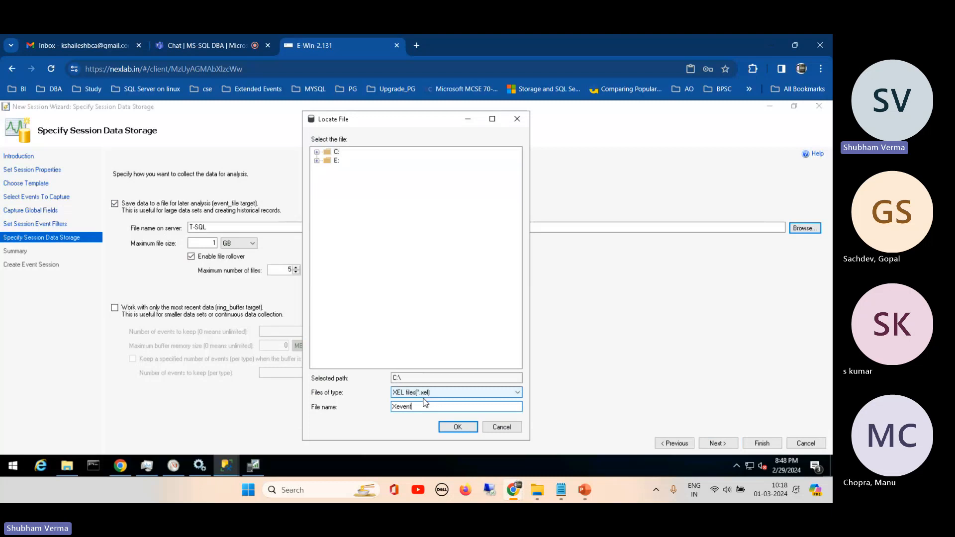
pyautogui.click(446, 428)
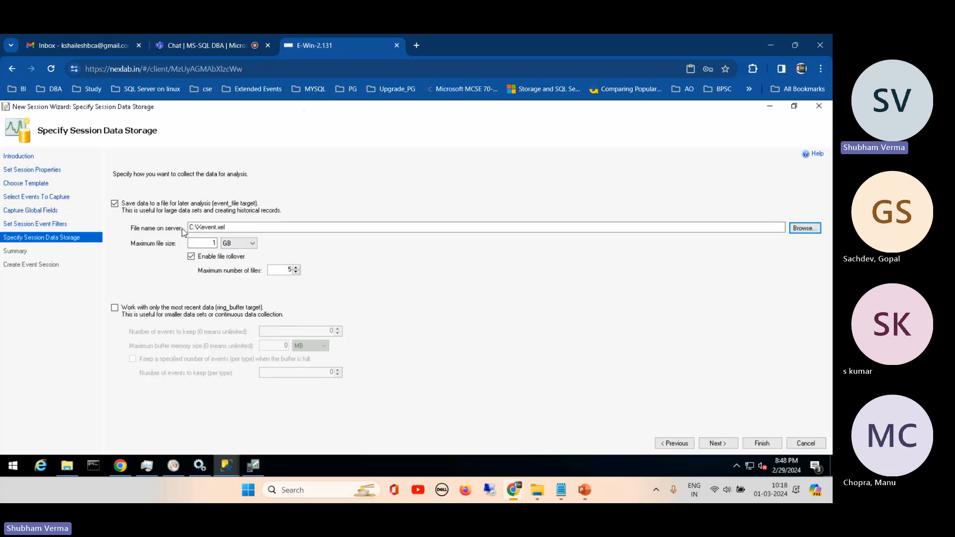
pyautogui.click(232, 228)
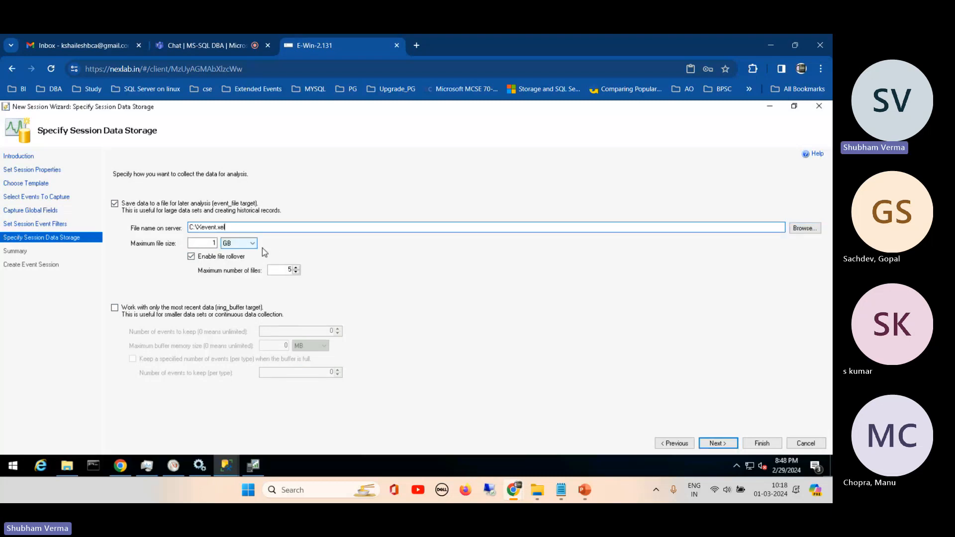
pyautogui.click(718, 444)
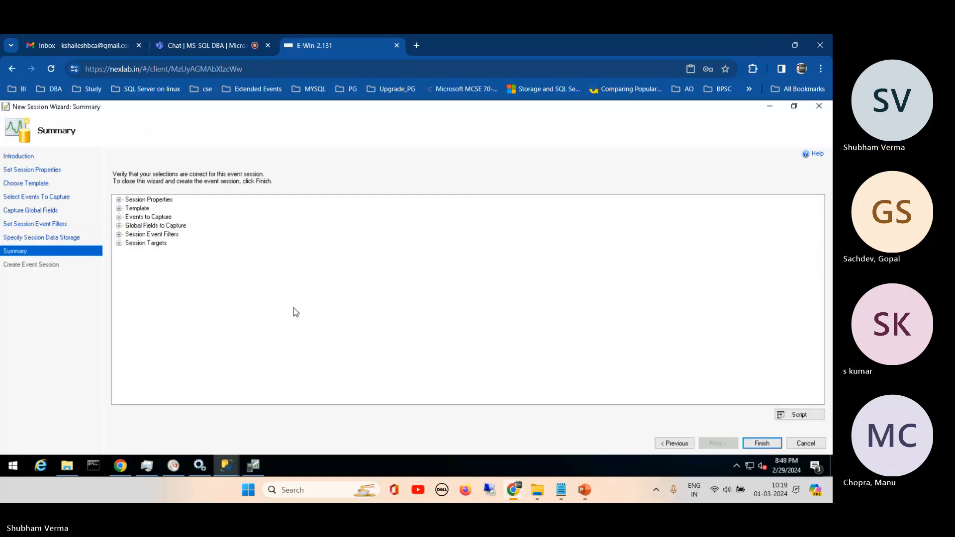
# - Expand the session properties, template, events, global fields, filters and targets in the wizard's summary to review the selections
pyautogui.click(119, 200)
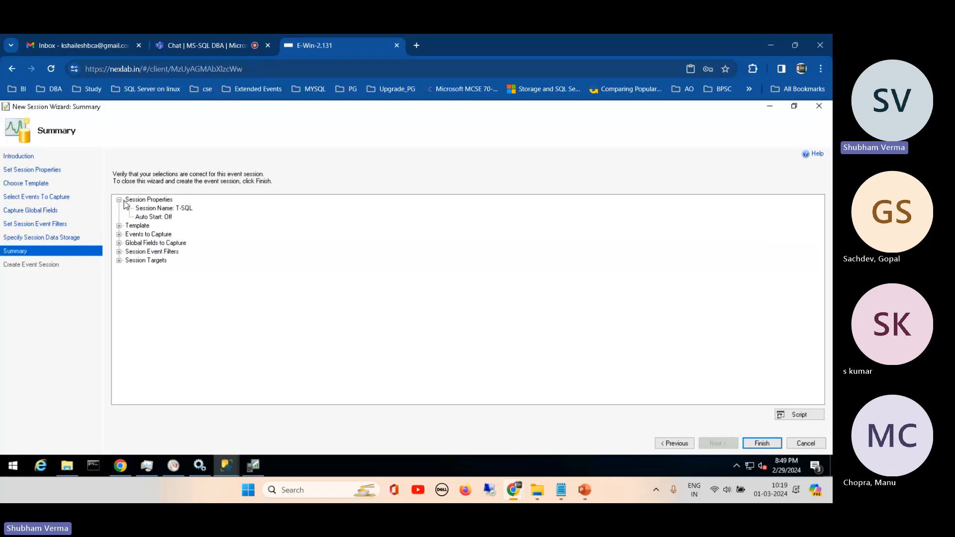
pyautogui.click(120, 225)
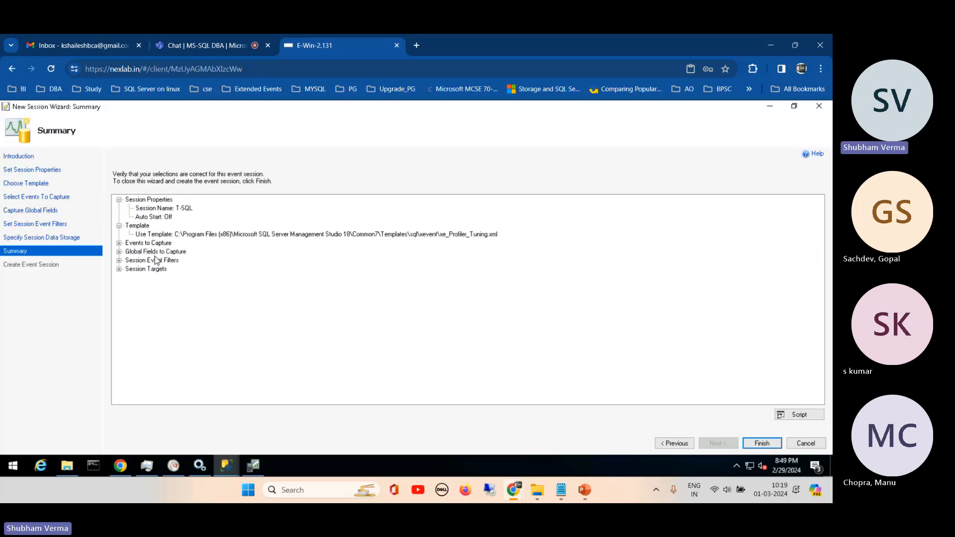
pyautogui.click(119, 243)
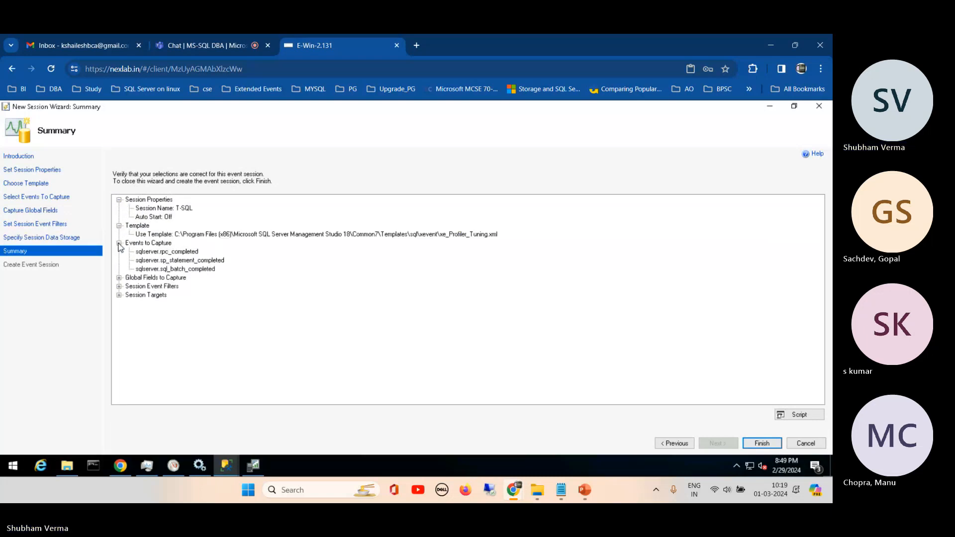
pyautogui.click(120, 278)
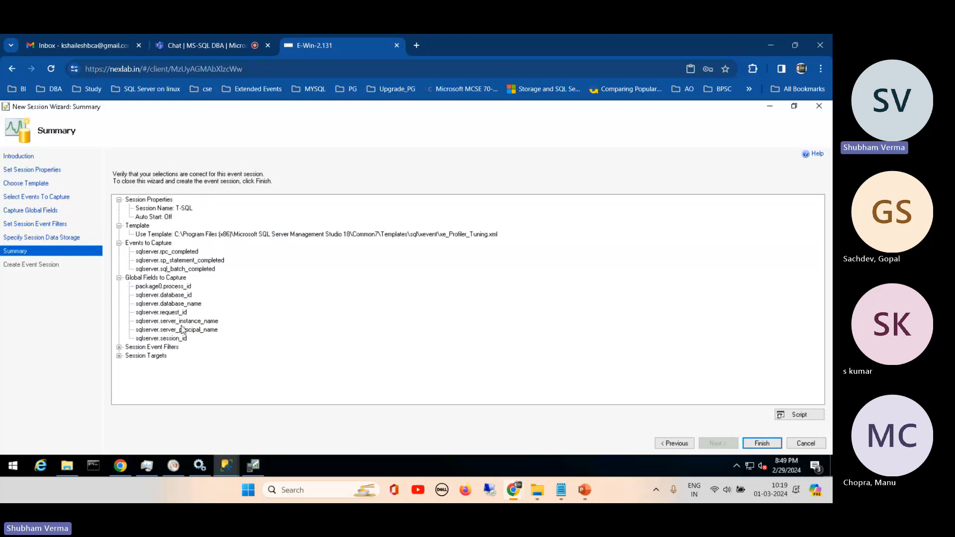
pyautogui.click(120, 348)
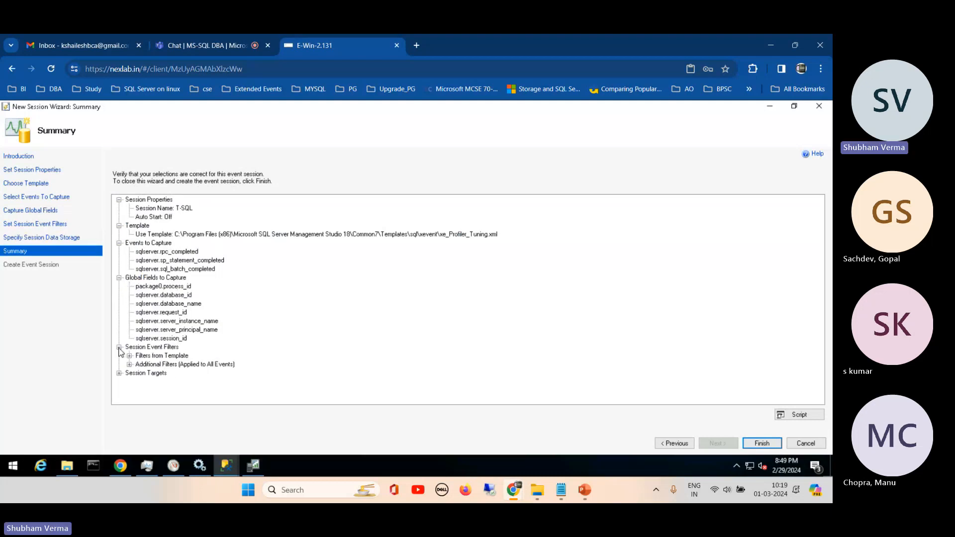
pyautogui.click(120, 374)
# - Script the T-SQL event session to a query window and view it in Management Studio with Object Explorer auto-hidden
pyautogui.click(799, 417)
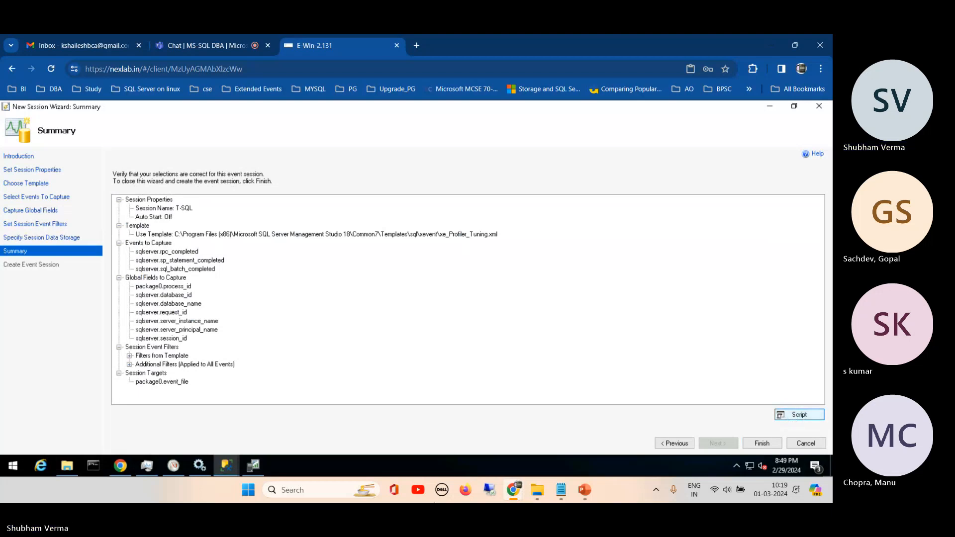
pyautogui.click(226, 465)
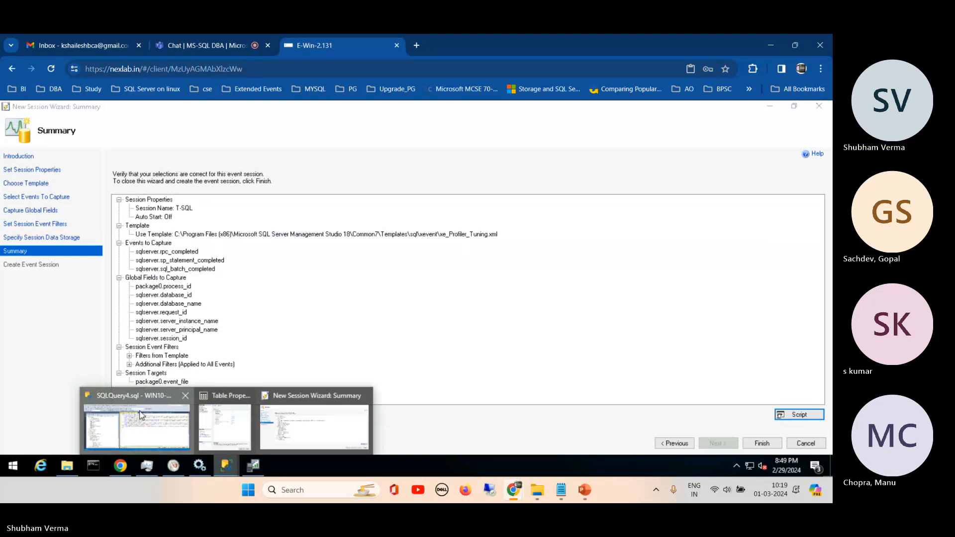
pyautogui.click(141, 415)
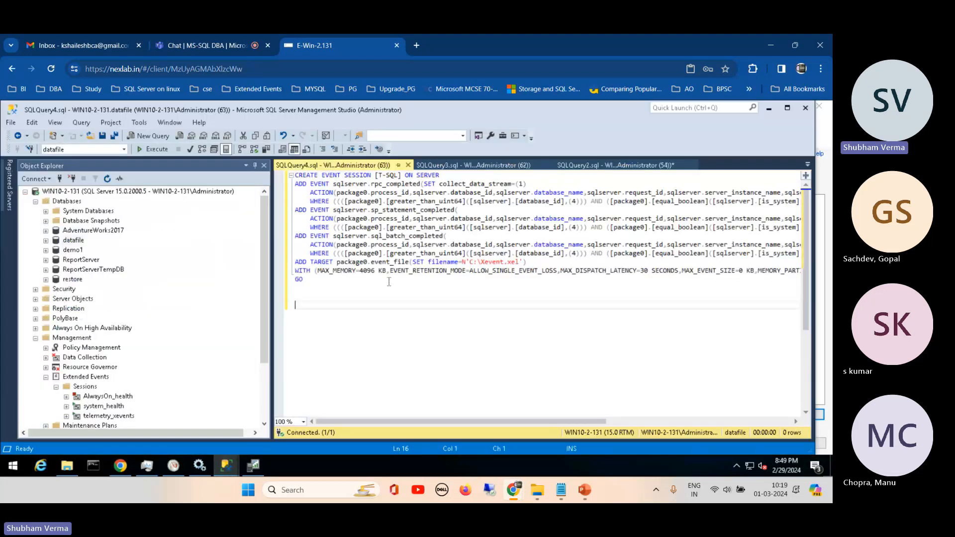
pyautogui.click(256, 166)
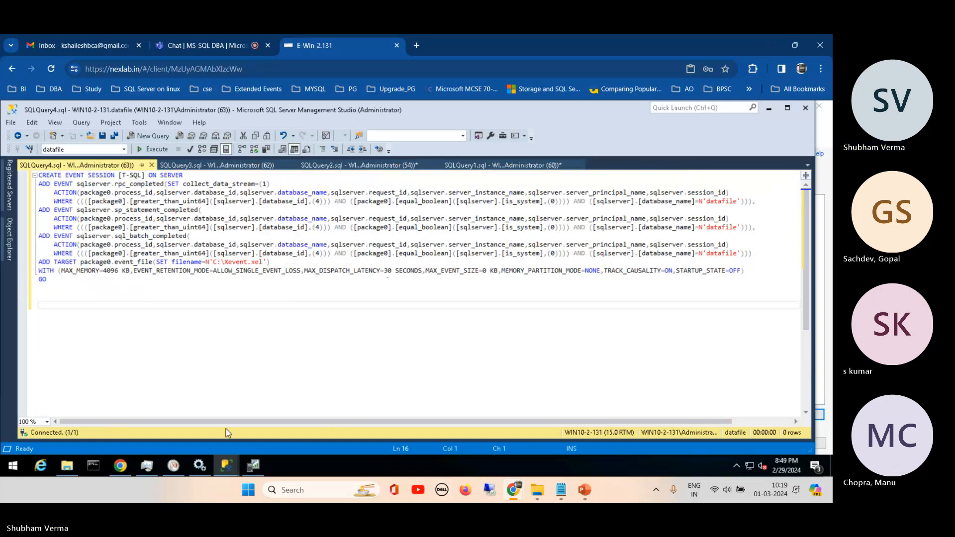
# - Close SQL Server Profiler and return to the New Session Wizard's summary
pyautogui.click(253, 467)
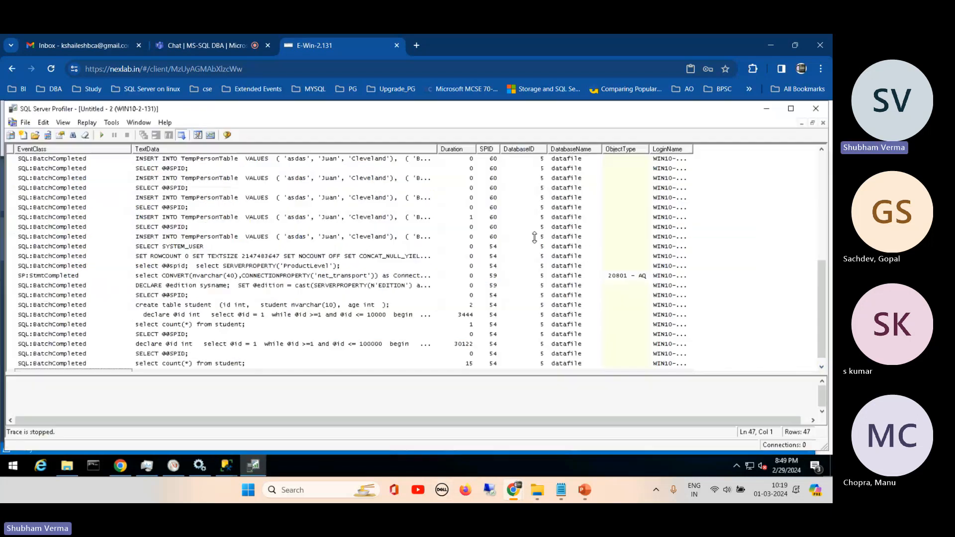
pyautogui.click(817, 111)
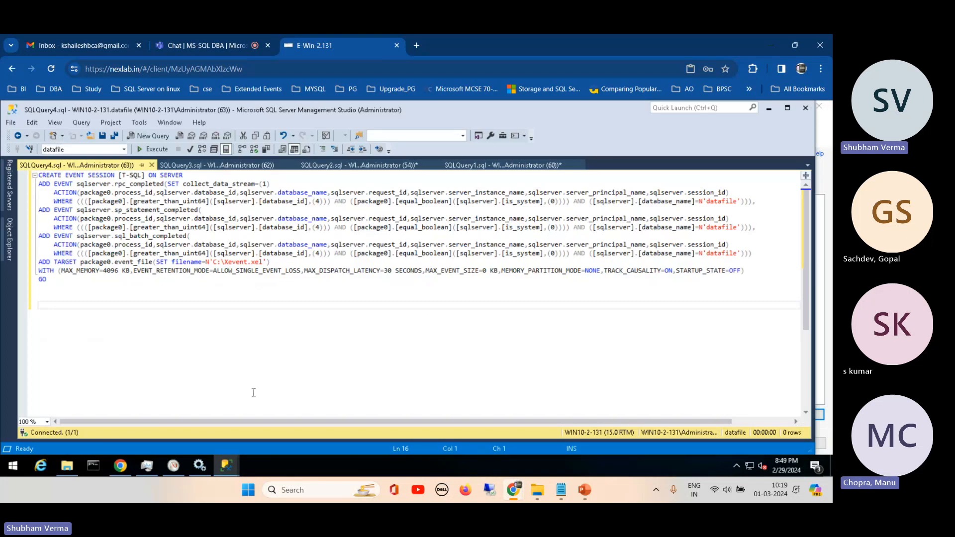
pyautogui.moveTo(232, 462)
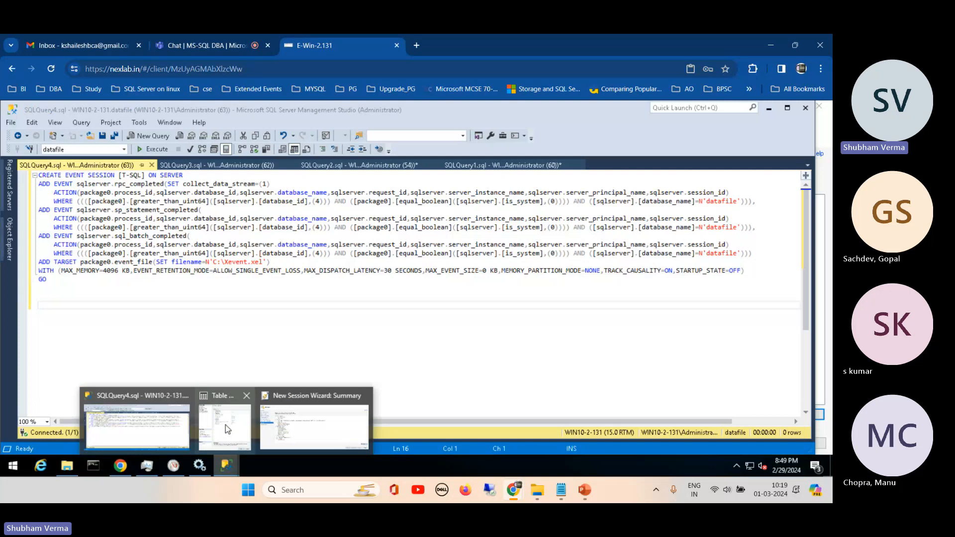
pyautogui.click(294, 422)
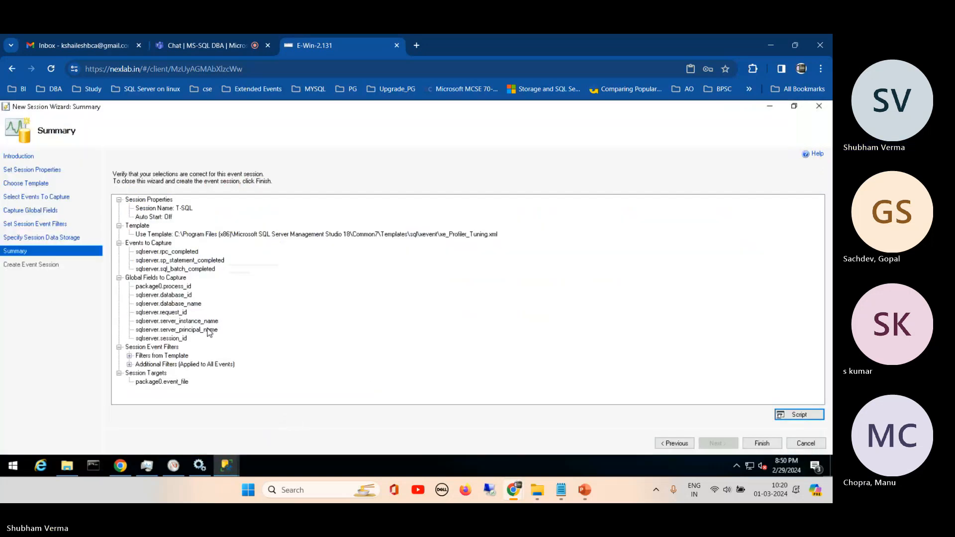
# - Review the wizard's data storage settings, examine the existing Extended Events sessions in the re-pinned Object Explorer and return to the wizard
pyautogui.click(675, 444)
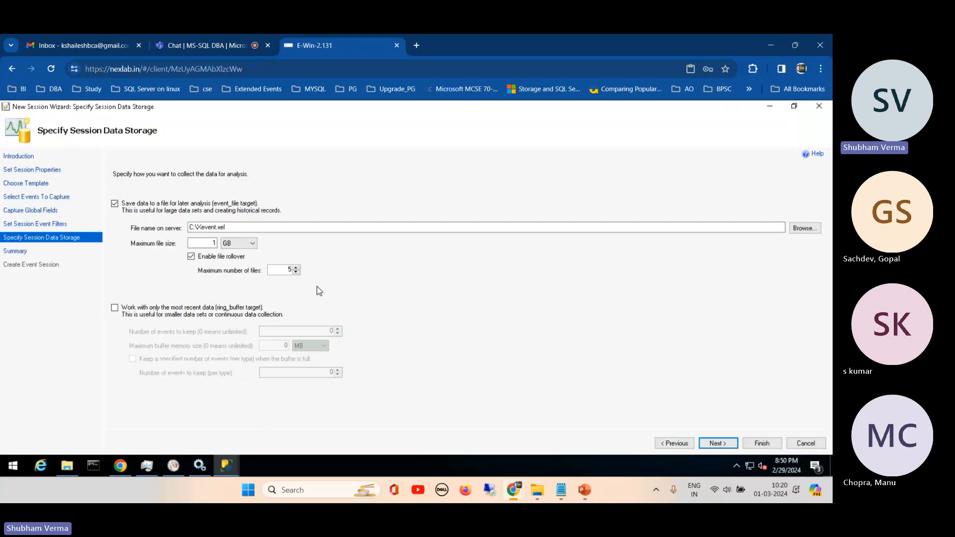
pyautogui.click(226, 466)
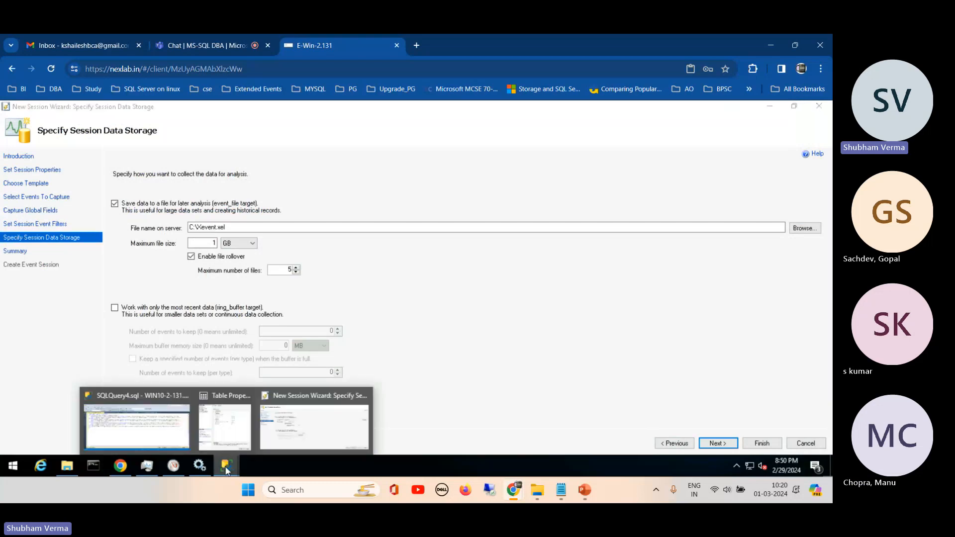
pyautogui.click(168, 426)
pyautogui.click(10, 238)
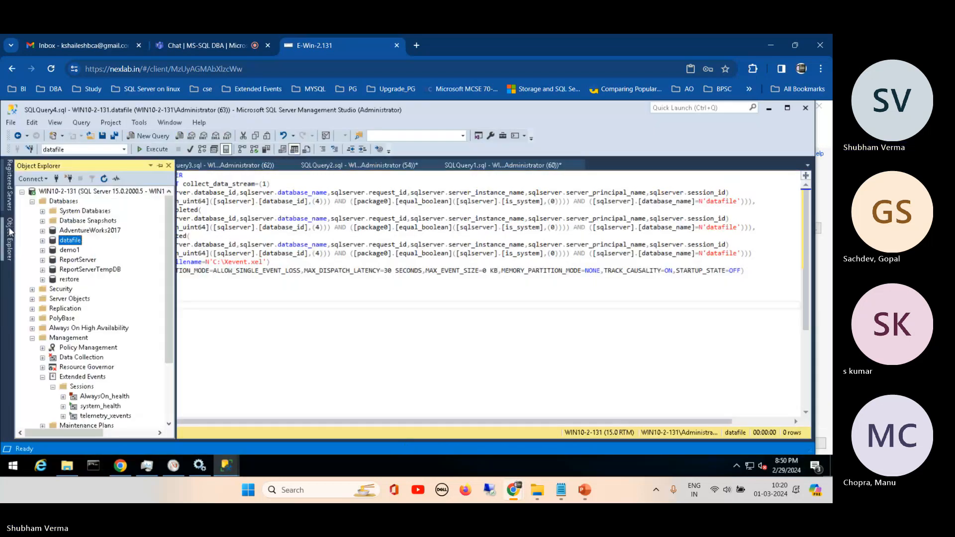
pyautogui.click(160, 166)
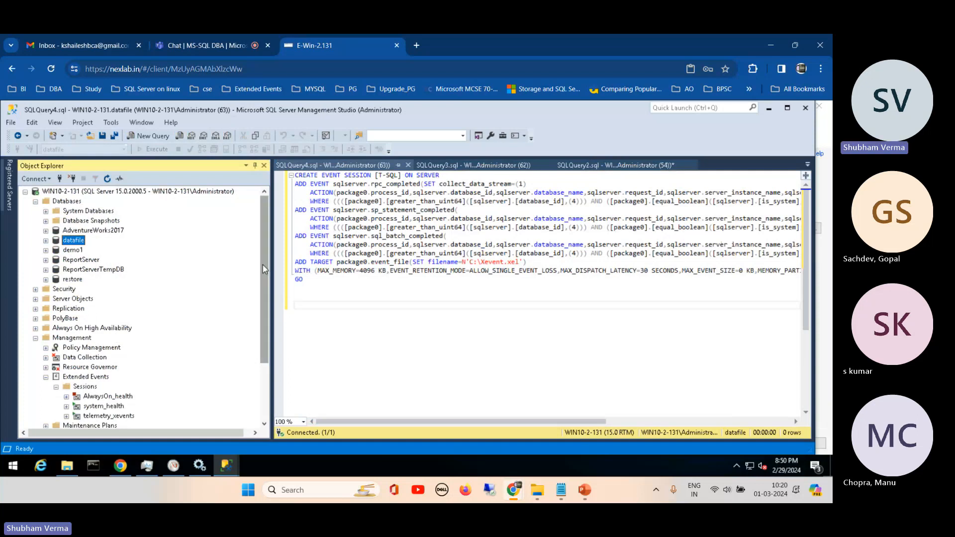
pyautogui.moveTo(263, 268); pyautogui.dragTo(263, 323)
pyautogui.click(86, 309)
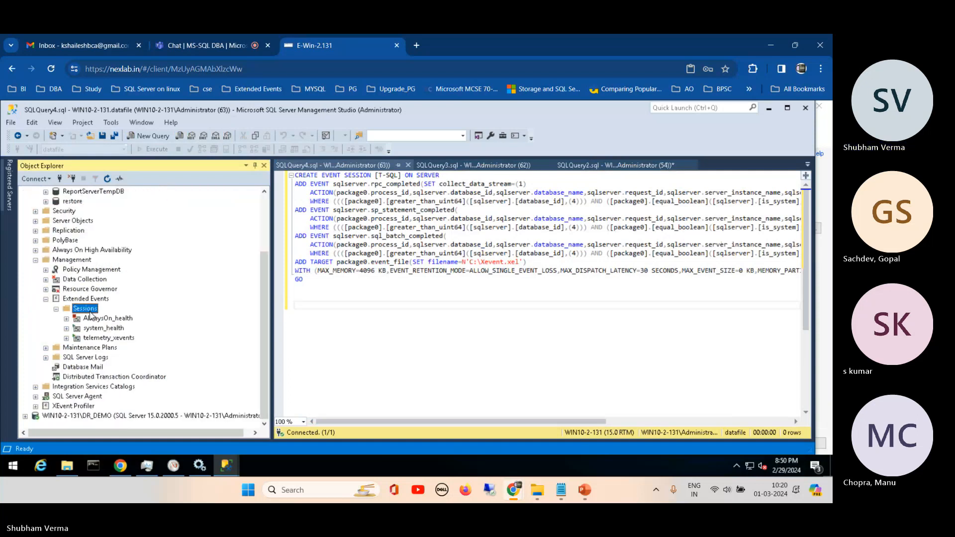
pyautogui.rightClick(83, 339)
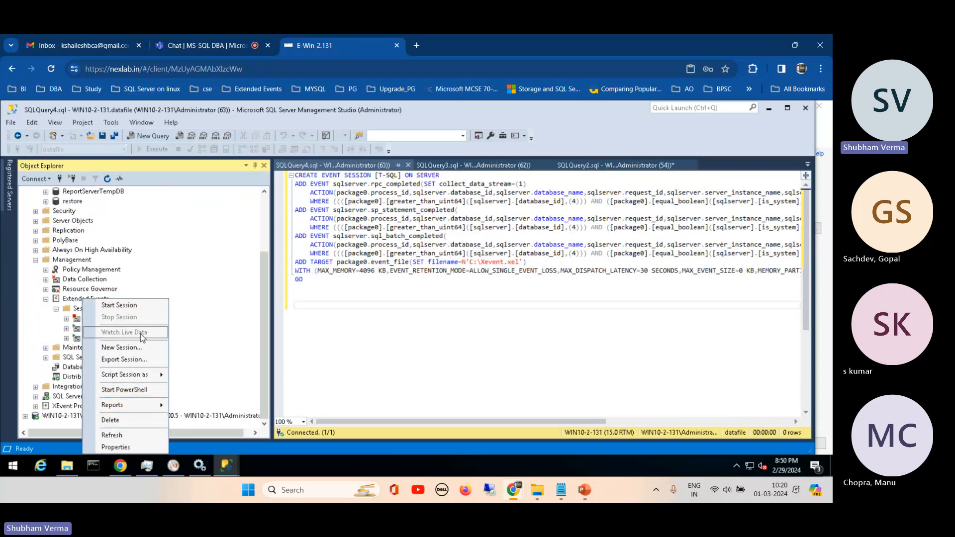
pyautogui.click(185, 290)
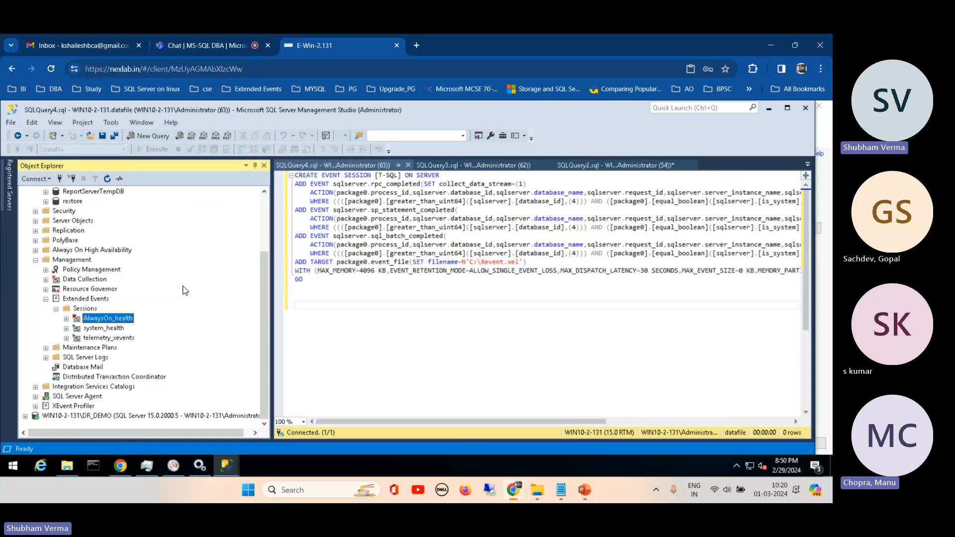
pyautogui.click(226, 466)
pyautogui.click(282, 430)
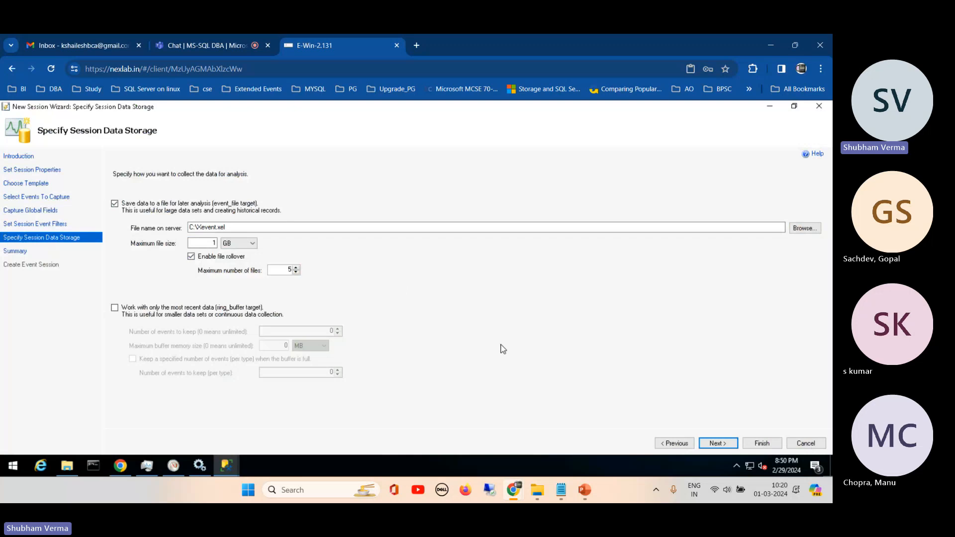
# - Continue to the summary, finish creating the T-SQL event session and close the wizard without starting the session
pyautogui.click(727, 446)
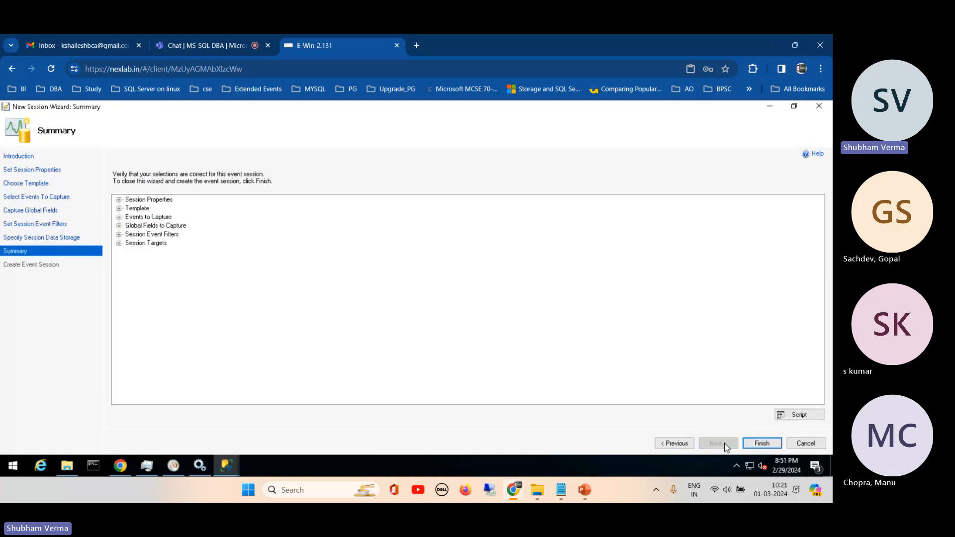
pyautogui.click(763, 442)
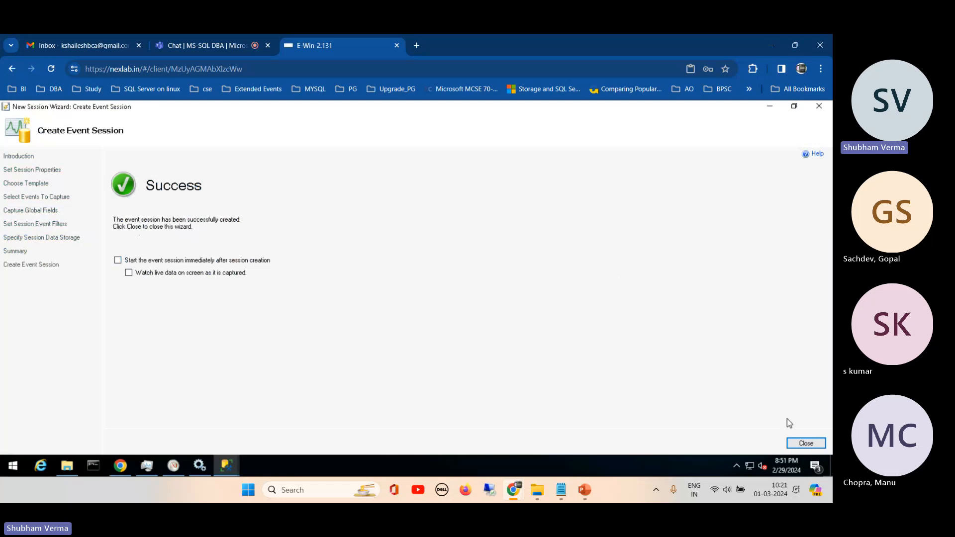
pyautogui.click(805, 443)
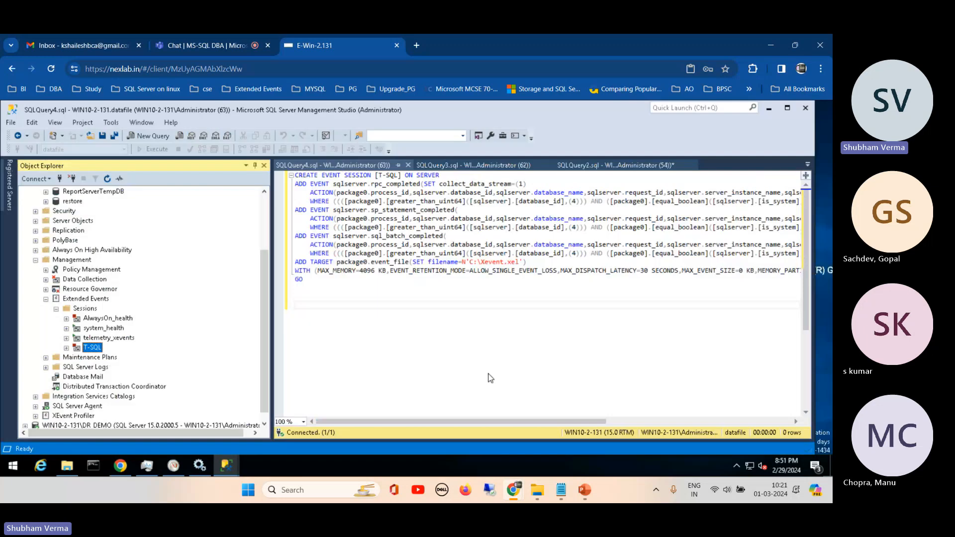
# - Refresh the Extended Events Sessions folder and expand the T-SQL session to select its package0.event_file target
pyautogui.click(85, 309)
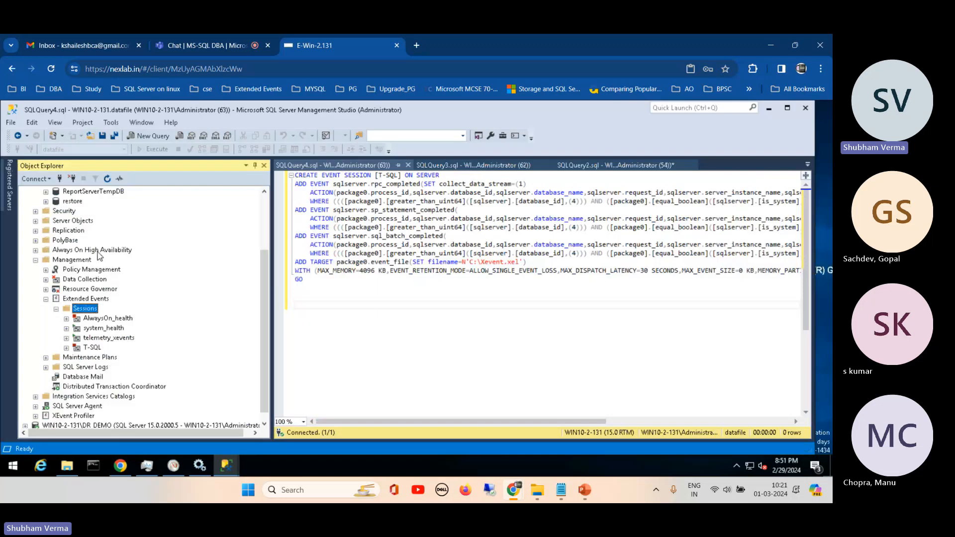
pyautogui.click(107, 179)
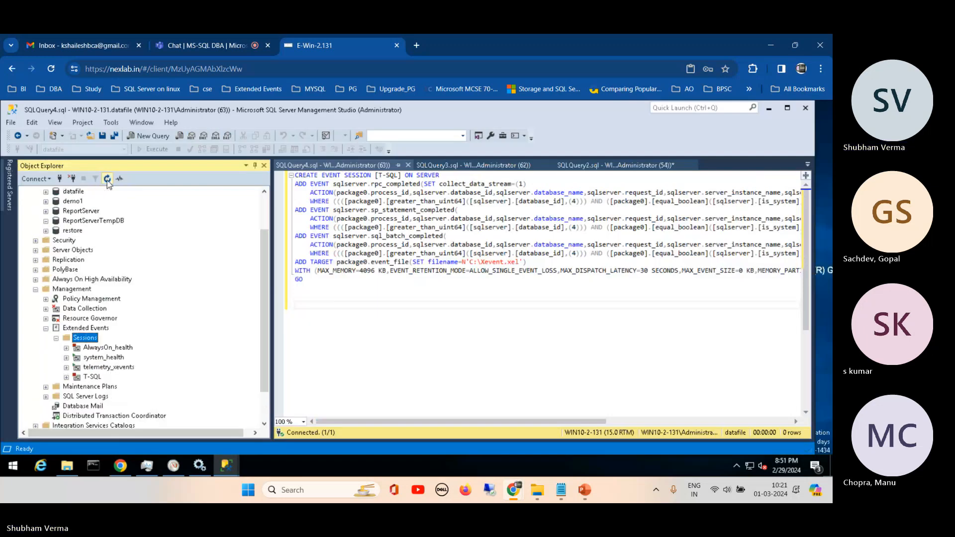
pyautogui.click(87, 377)
pyautogui.scroll(-2, 261, 288)
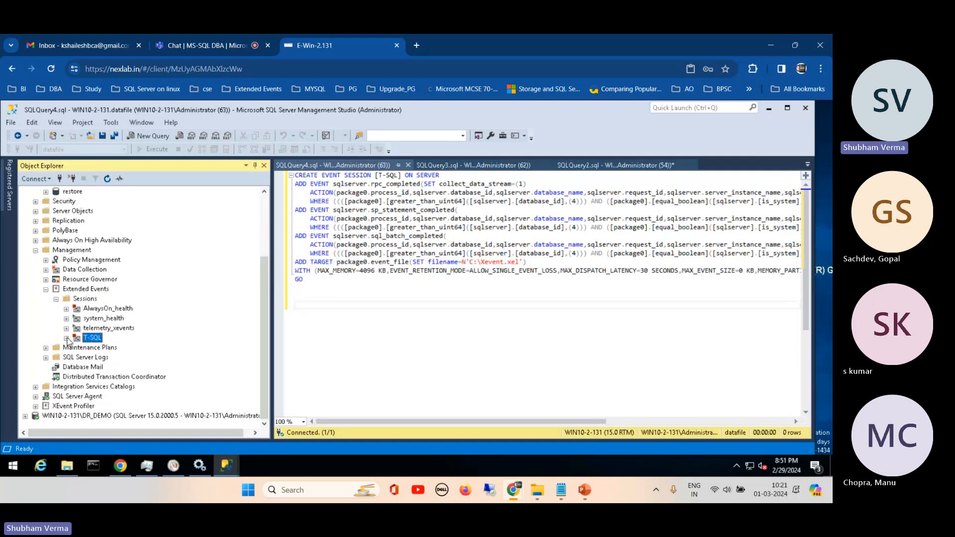
pyautogui.doubleClick(78, 340)
pyautogui.click(131, 348)
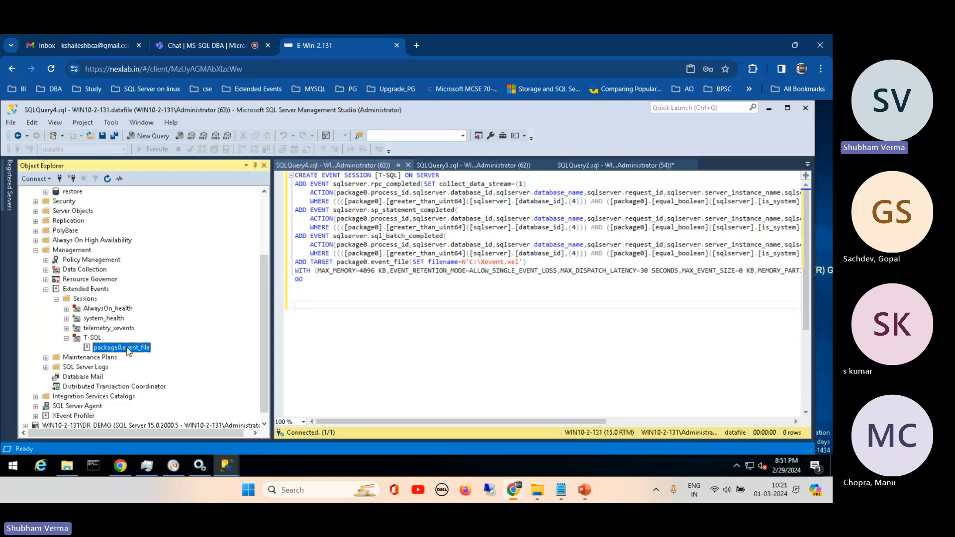
# - Try to start the T-SQL event session from Object Explorer
pyautogui.rightClick(95, 340)
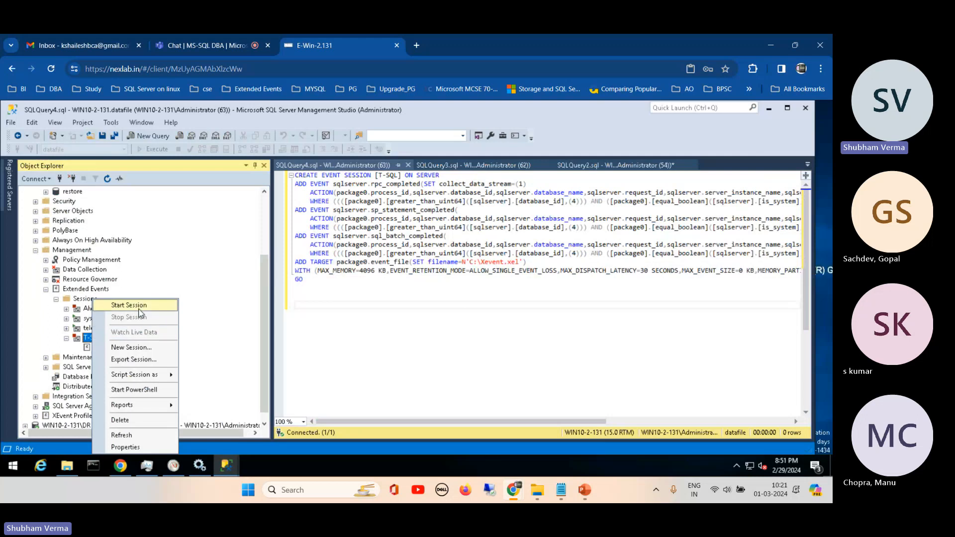
pyautogui.click(130, 305)
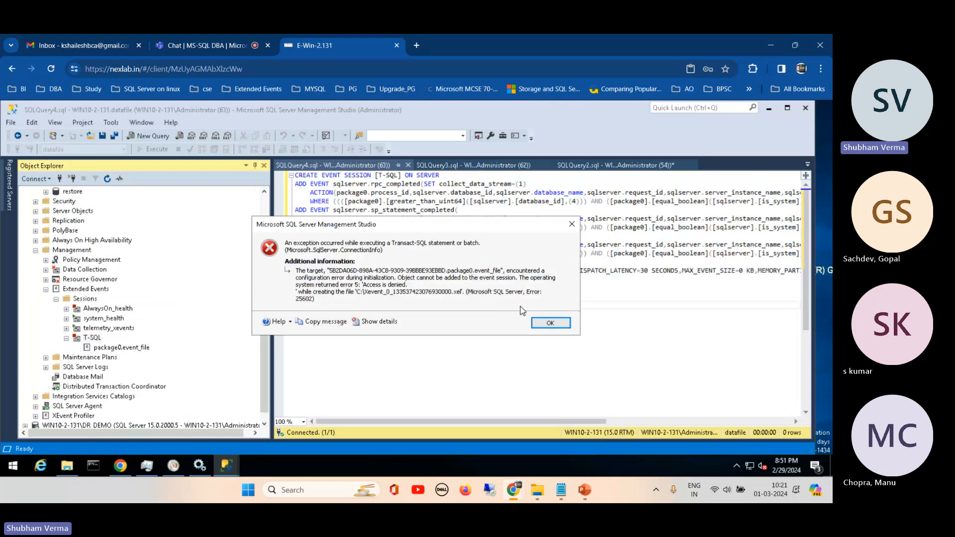
pyautogui.click(549, 324)
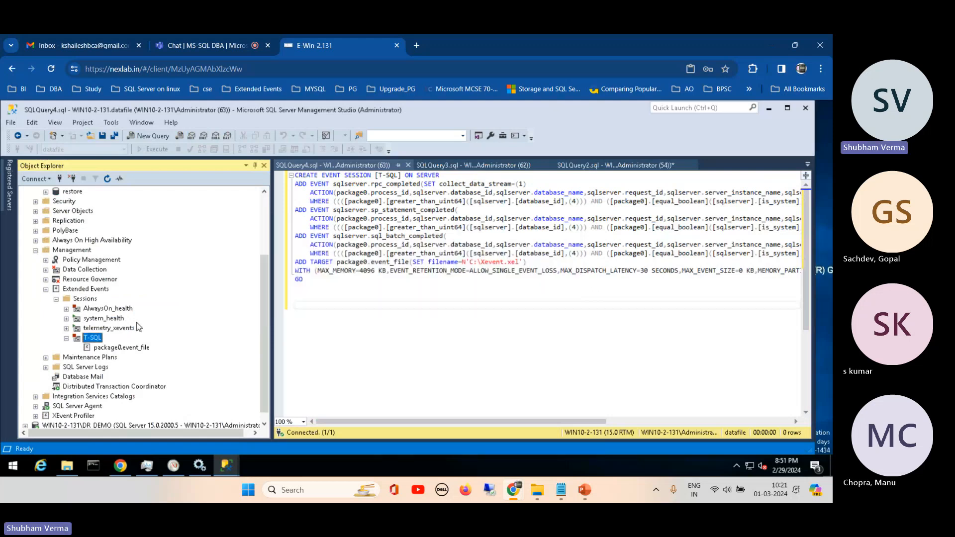
# - Open the T-SQL session's properties and remove the existing event_file target from its data storage
pyautogui.rightClick(88, 340)
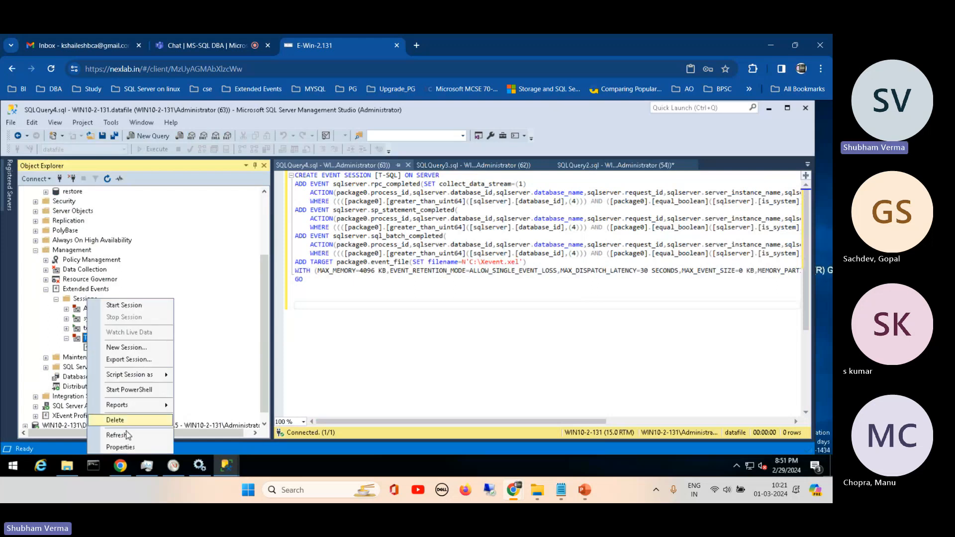
pyautogui.click(121, 446)
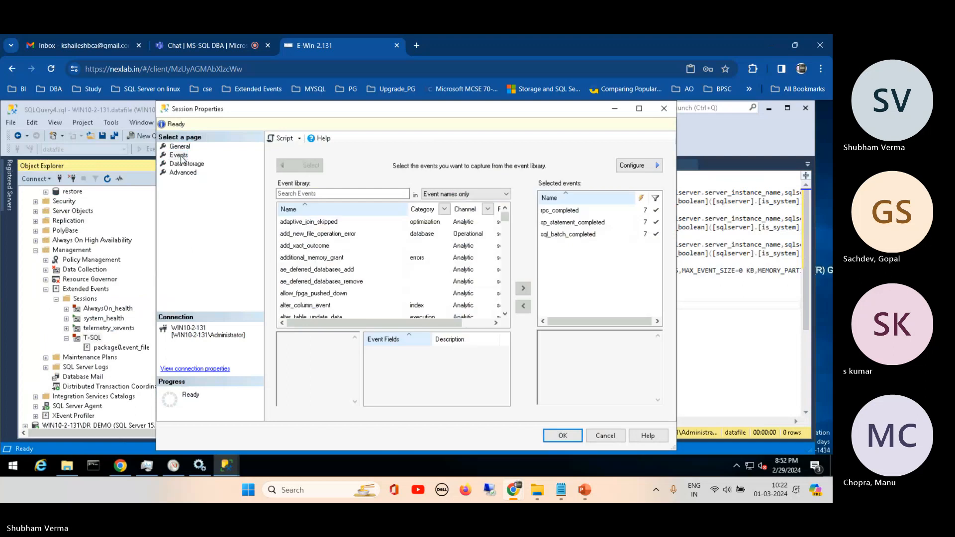
pyautogui.click(182, 166)
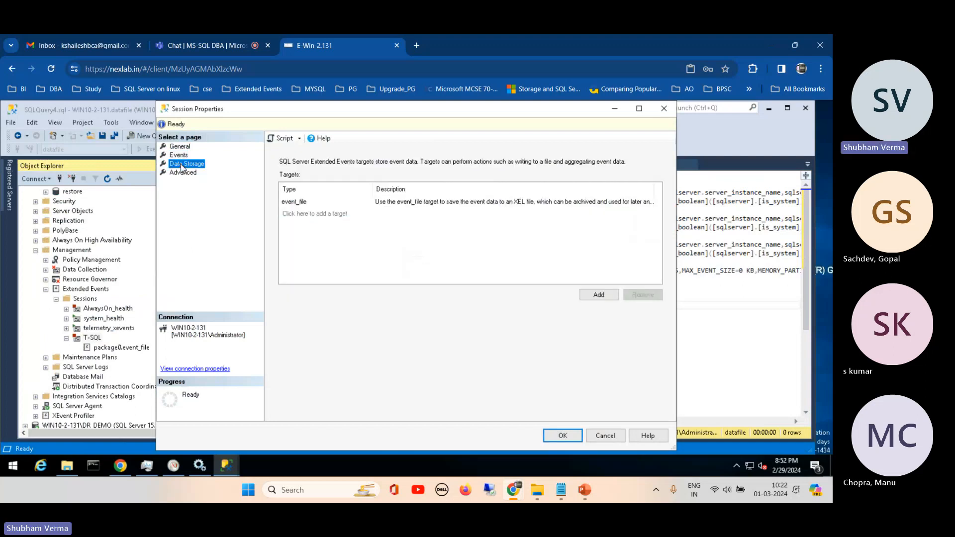
pyautogui.click(477, 203)
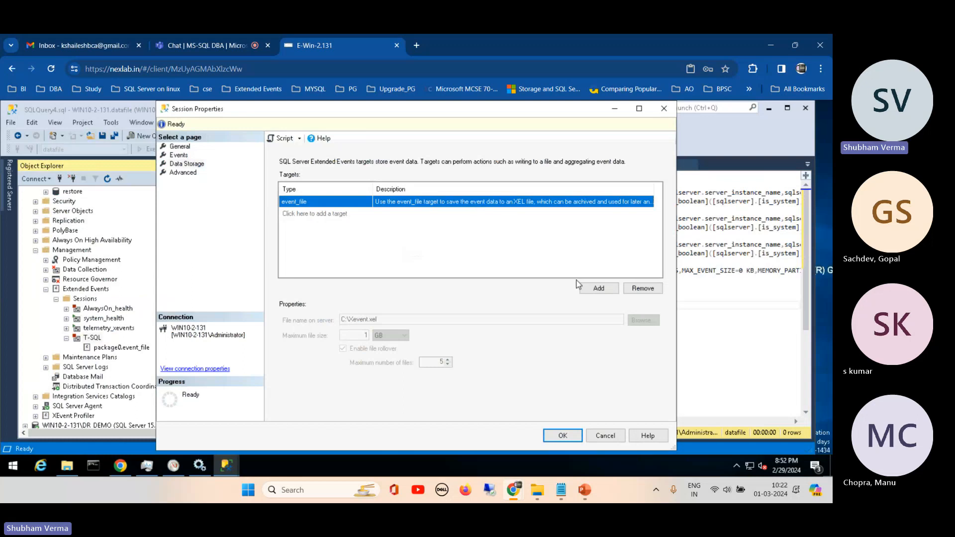
pyautogui.click(643, 290)
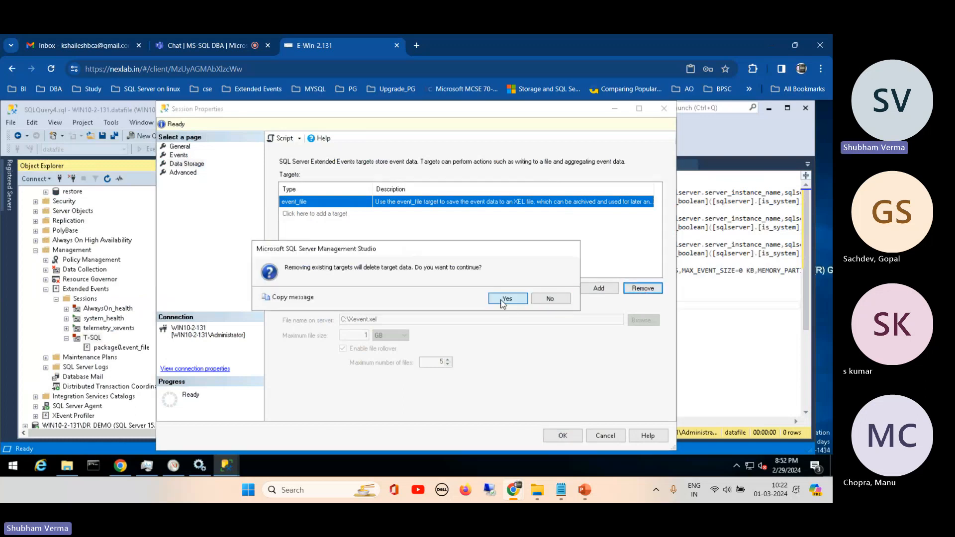
pyautogui.click(504, 300)
# - Add a new data storage target of type event_file to the T-SQL session
pyautogui.click(590, 293)
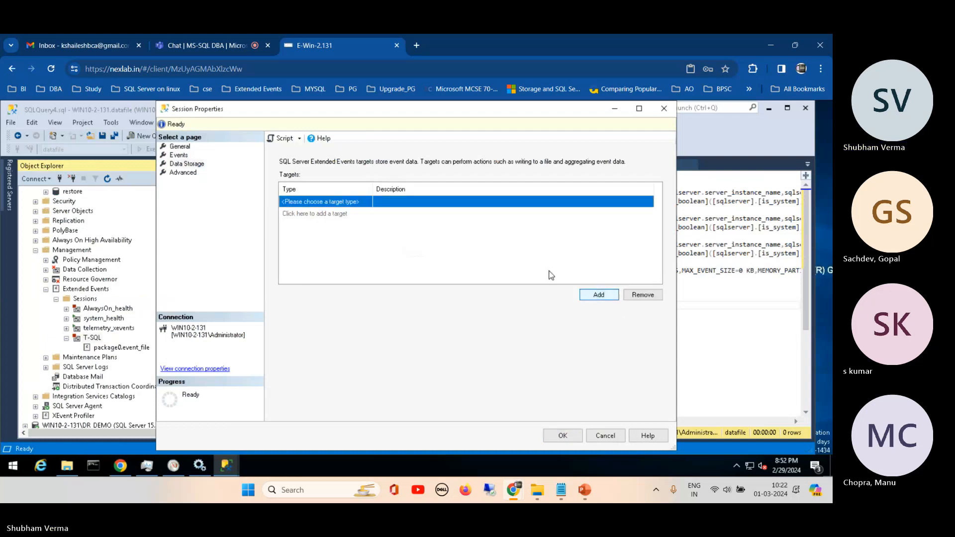
pyautogui.click(367, 205)
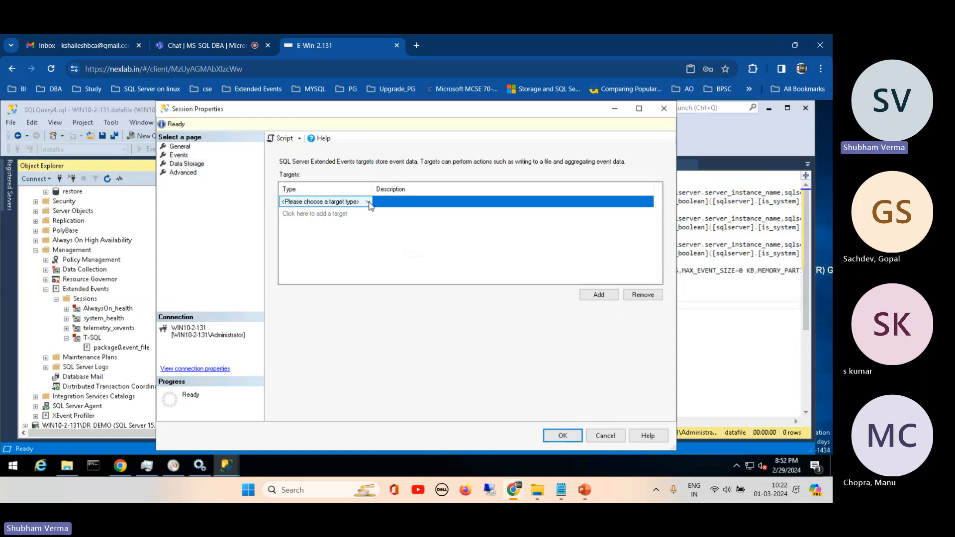
pyautogui.click(367, 202)
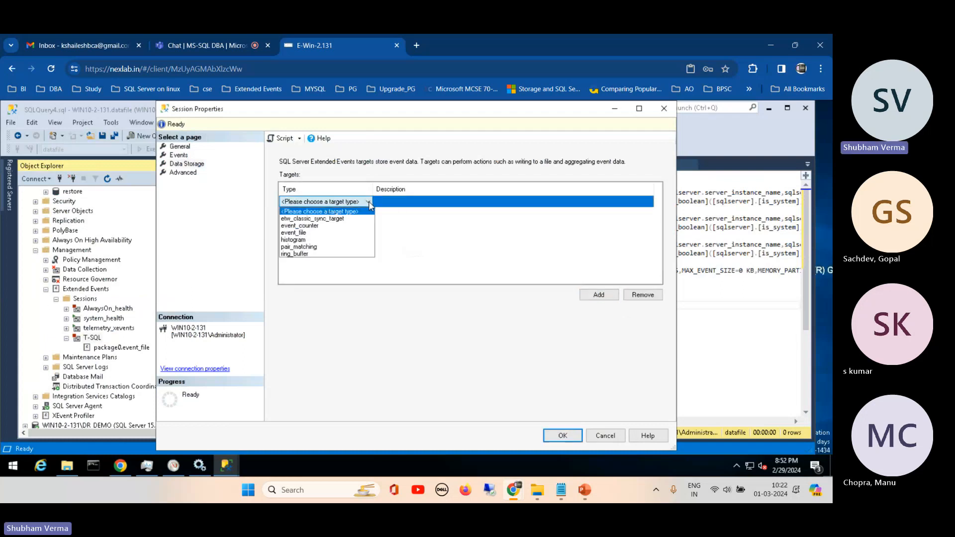
pyautogui.click(316, 232)
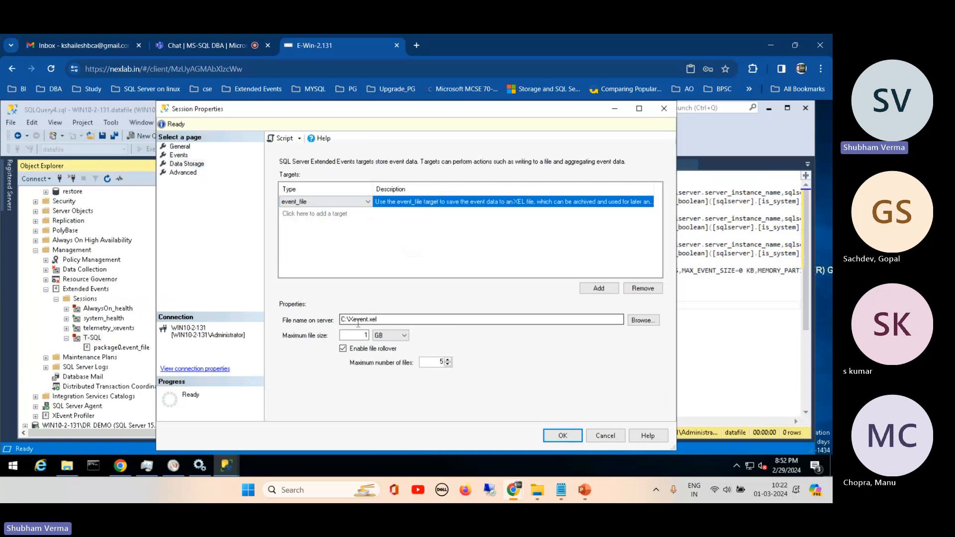
pyautogui.moveTo(352, 320); pyautogui.dragTo(394, 321)
pyautogui.press('BackSpace')
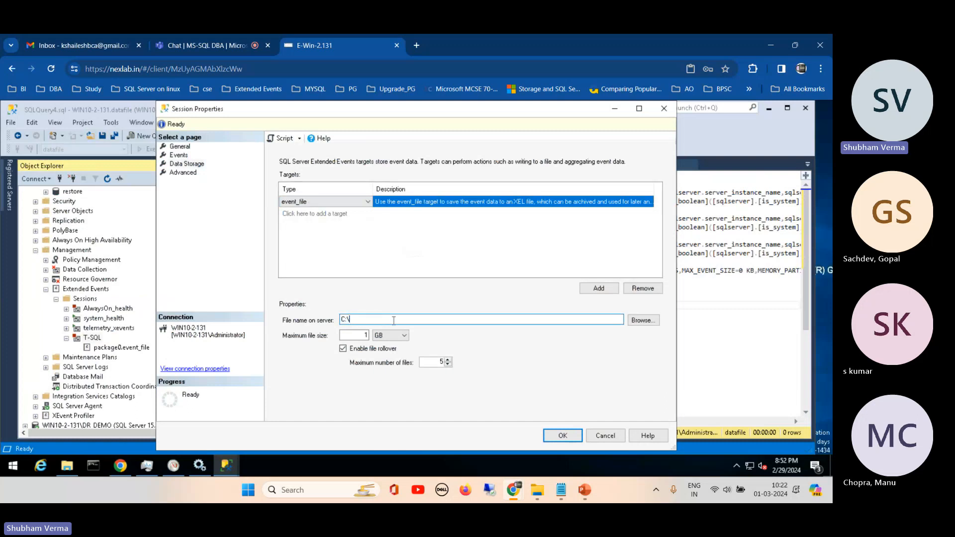
pyautogui.click(644, 320)
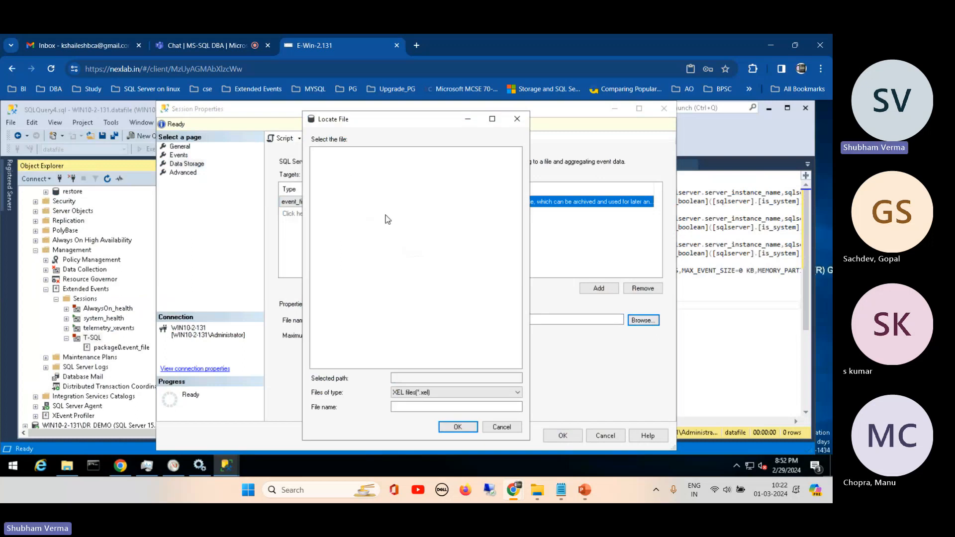
pyautogui.click(500, 428)
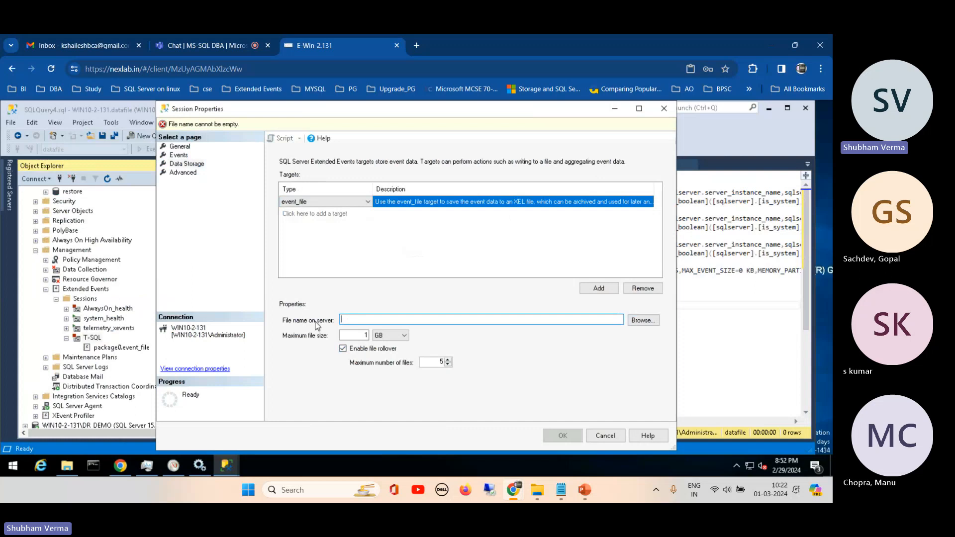
# - Set the target's server file to Xevent in the C:\DB_backup folder and toggle its file rollover option
pyautogui.click(644, 320)
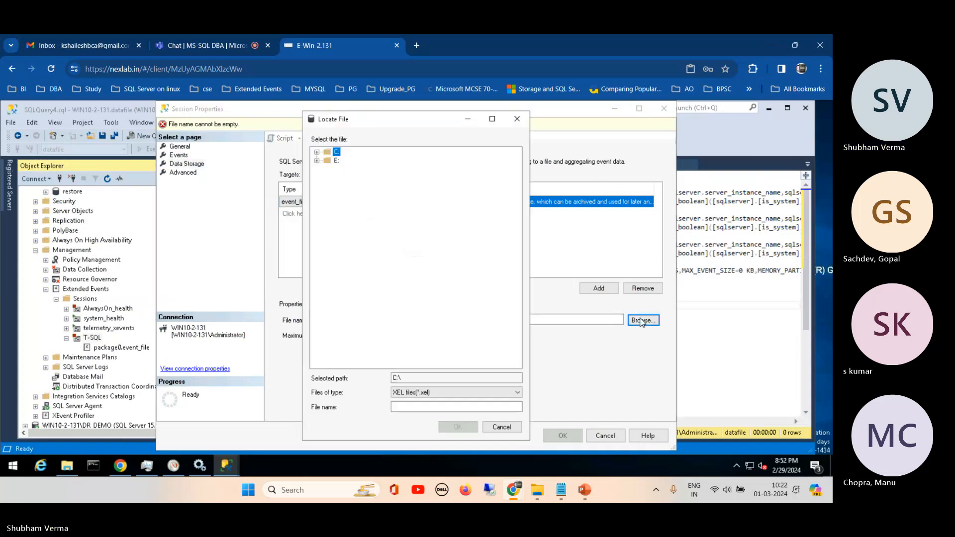
pyautogui.click(318, 153)
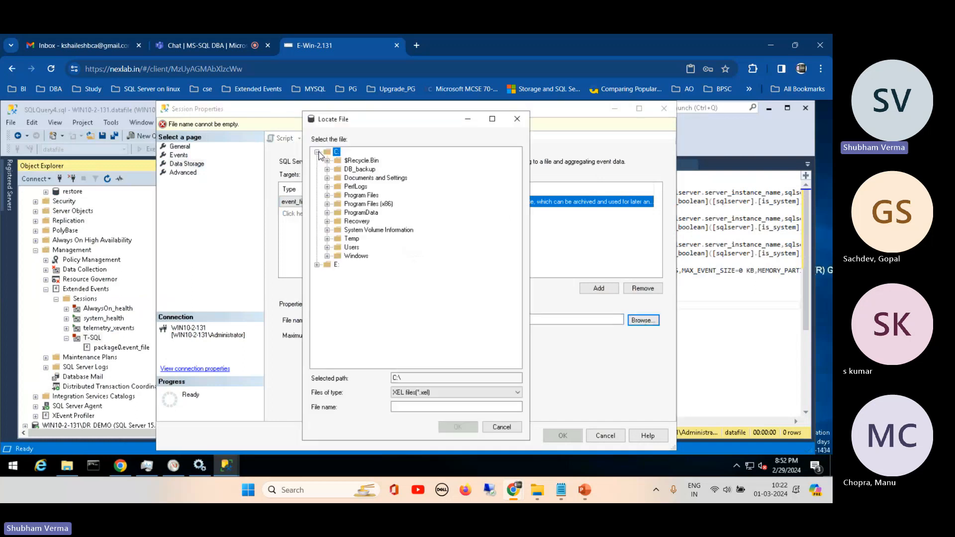
pyautogui.click(359, 170)
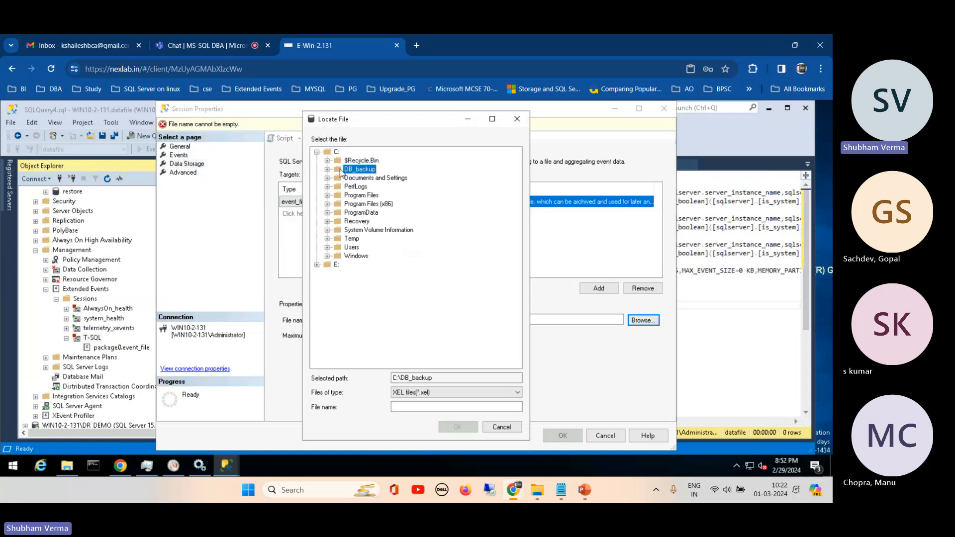
pyautogui.click(406, 407)
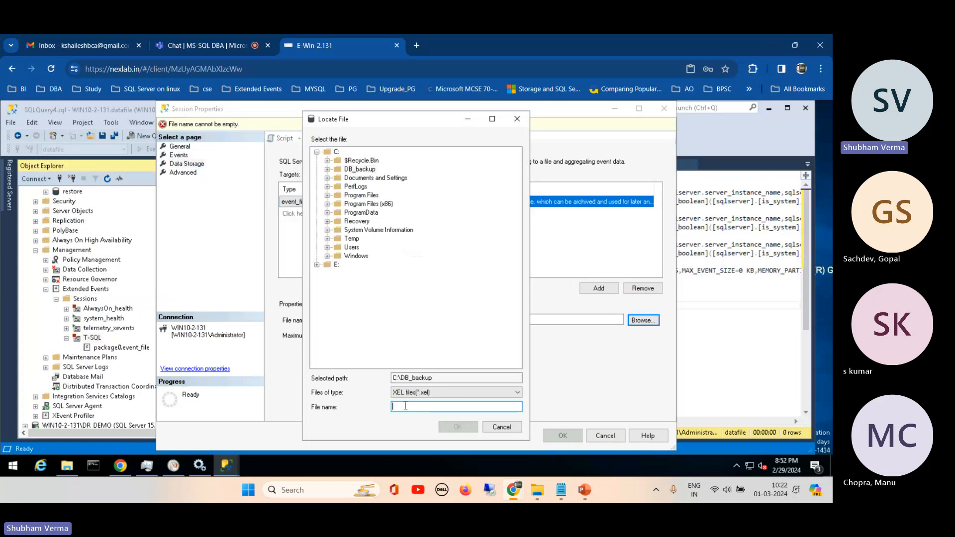
pyautogui.write('Xevent')
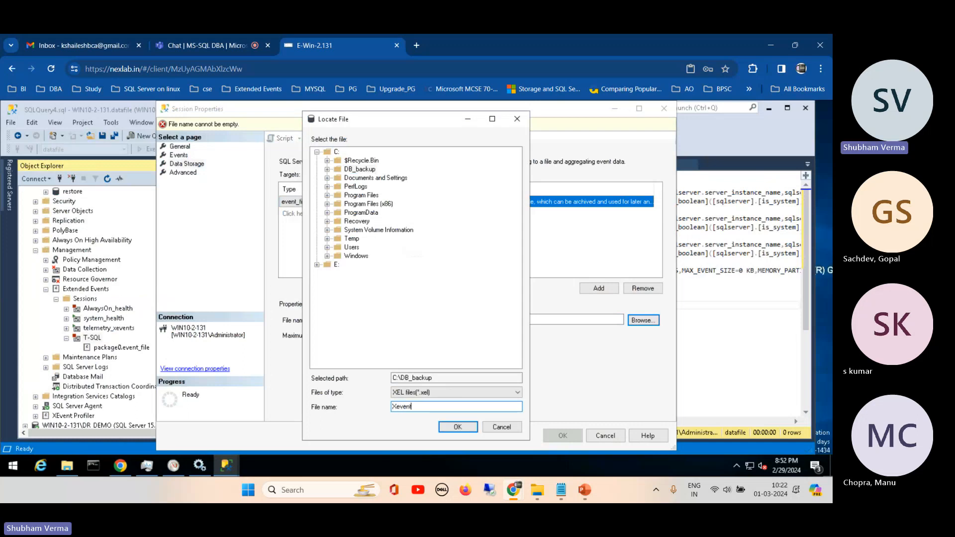
pyautogui.click(458, 427)
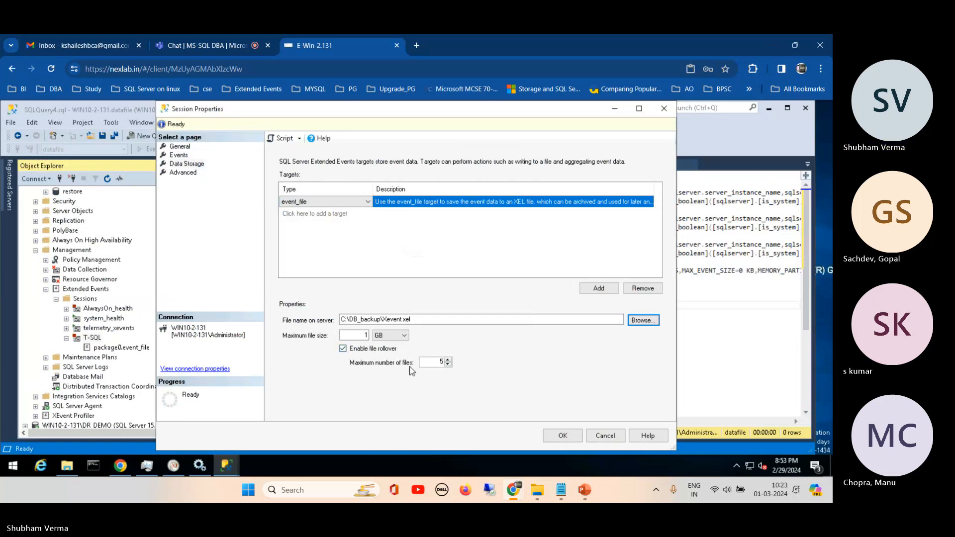
pyautogui.click(344, 349)
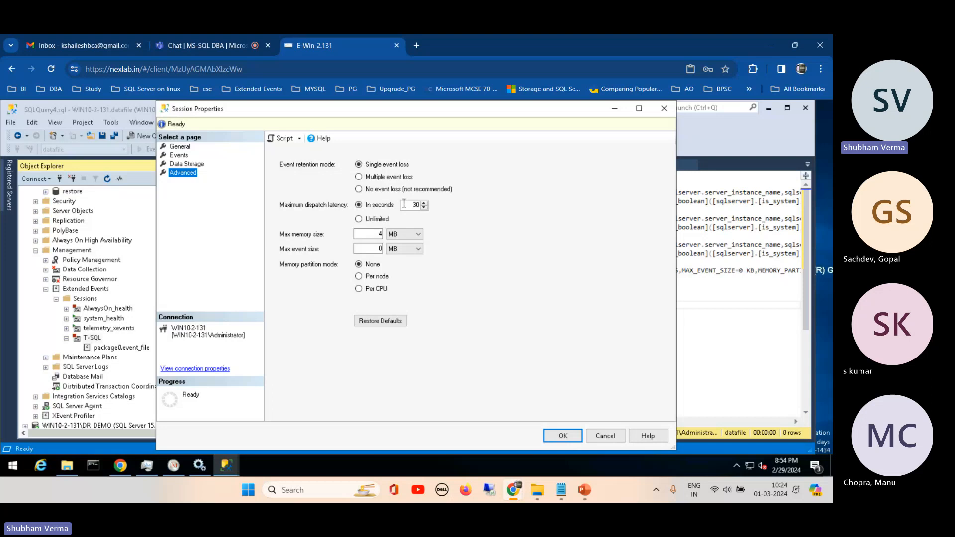
# - Set the maximum dispatch latency to 5 seconds, check the Events and General pages and save the session properties
pyautogui.doubleClick(415, 205)
pyautogui.write('5')
pyautogui.click(180, 164)
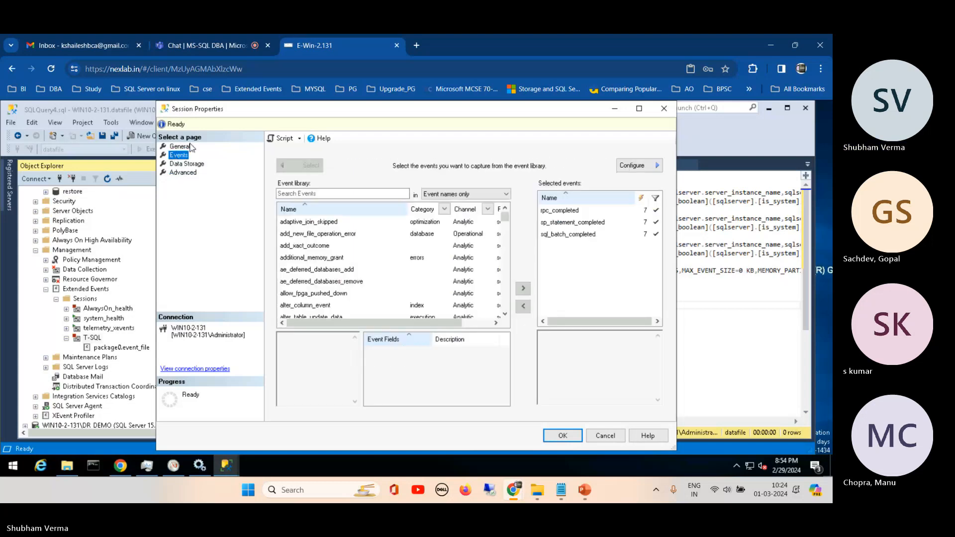
pyautogui.click(182, 147)
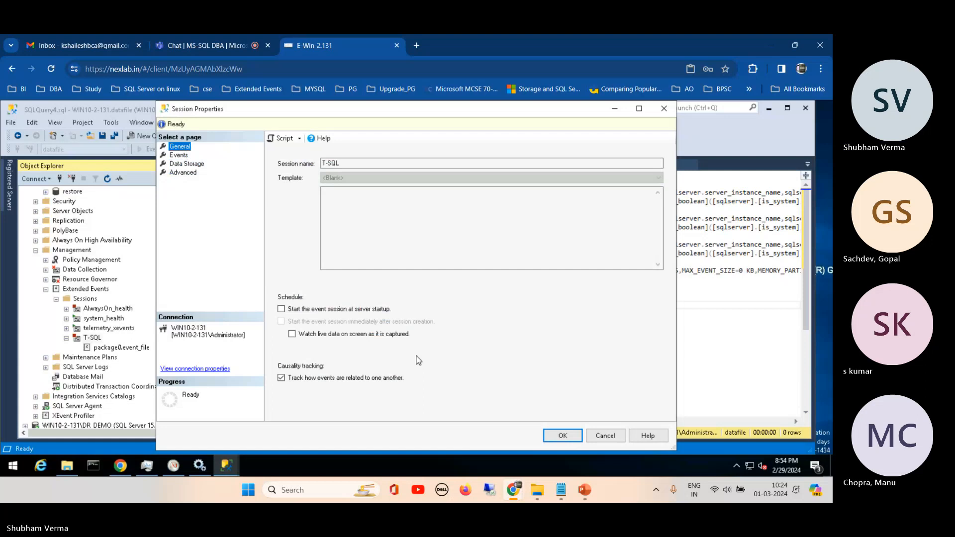
pyautogui.click(563, 436)
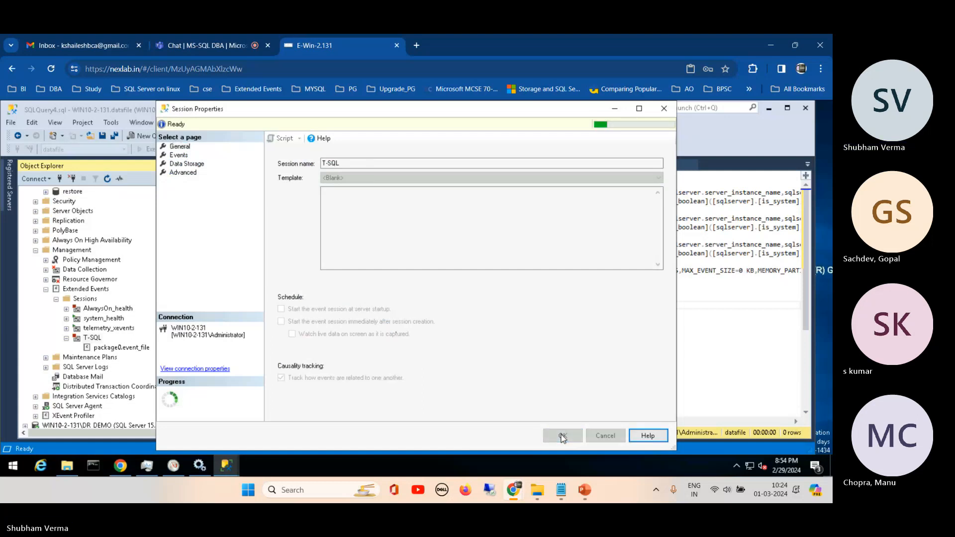
# - Start the T-SQL event session and look at the available actions for its package0.event_file target
pyautogui.rightClick(100, 343)
pyautogui.click(139, 307)
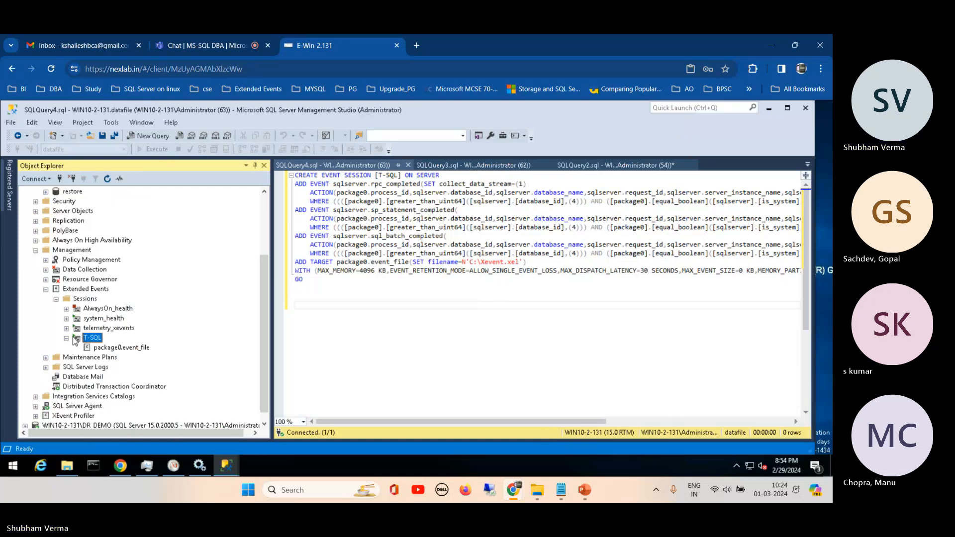
pyautogui.rightClick(108, 349)
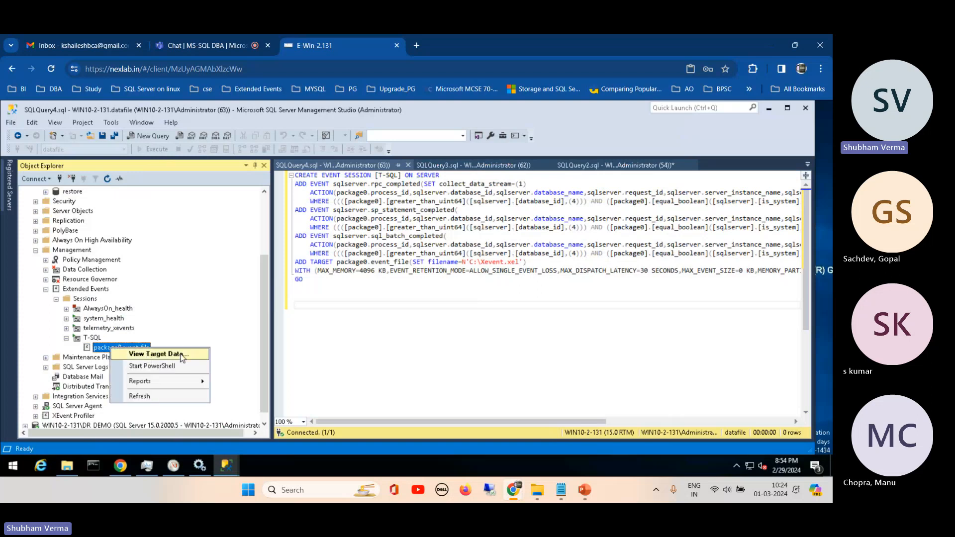
pyautogui.moveTo(193, 387)
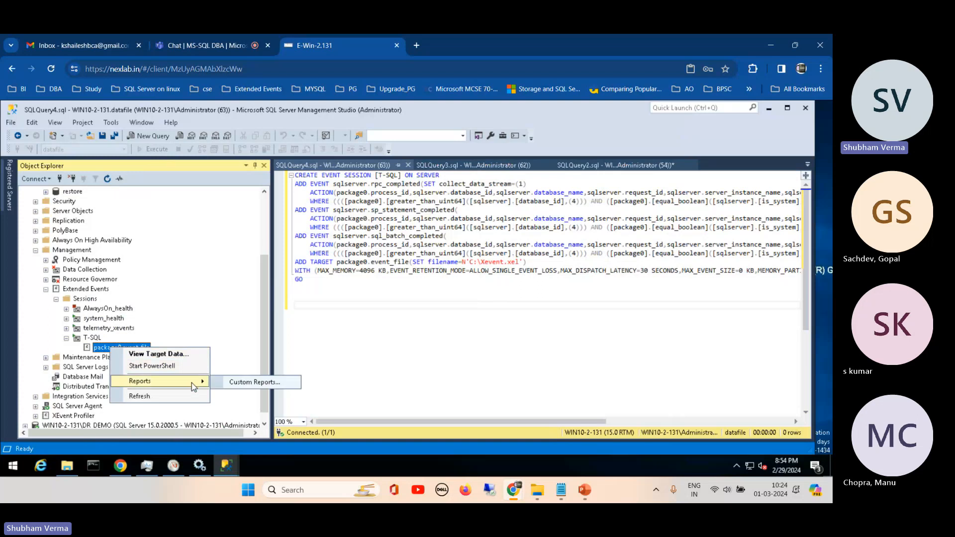
pyautogui.click(106, 347)
pyautogui.rightClick(103, 347)
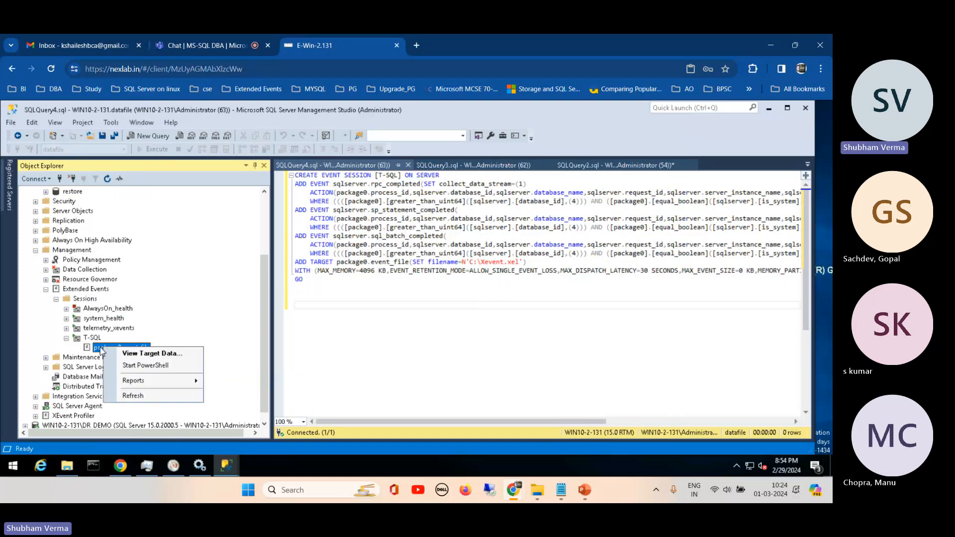
# - Watch the live data of the T-SQL session and narrow Object Explorer to widen the event viewer
pyautogui.click(91, 339)
pyautogui.rightClick(91, 339)
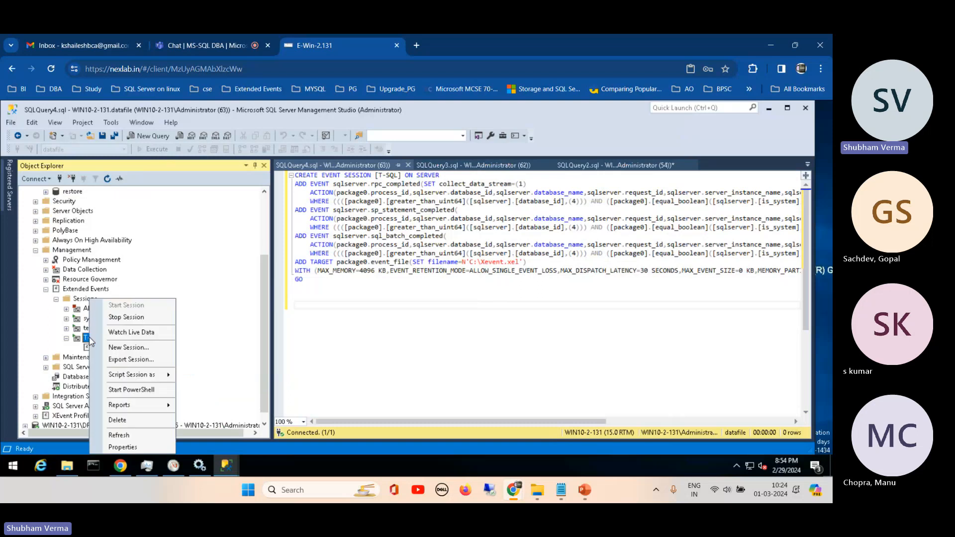
pyautogui.click(134, 332)
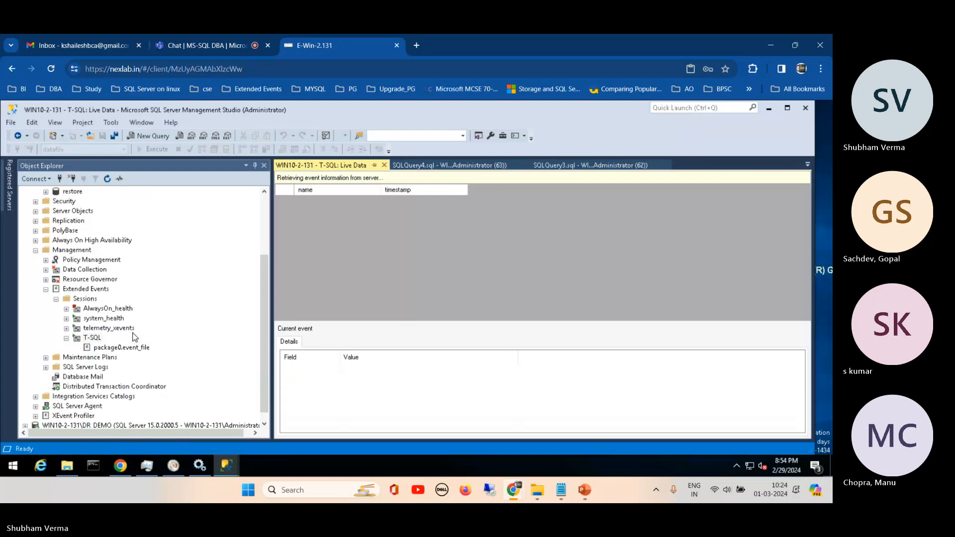
pyautogui.moveTo(272, 220); pyautogui.dragTo(171, 220)
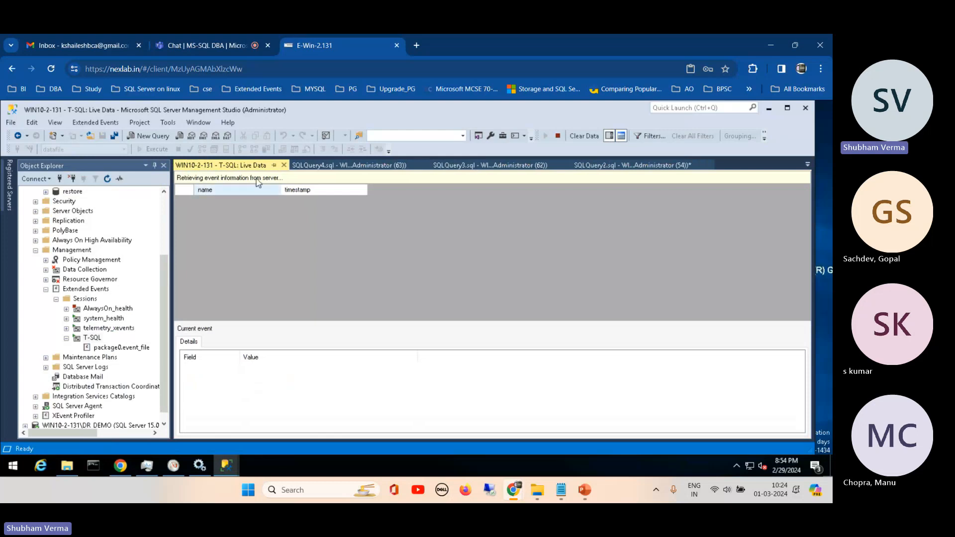
# - Close the SQLQuery3 and SQLQuery4 windows that contain the CREATE EVENT SESSION script
pyautogui.click(347, 170)
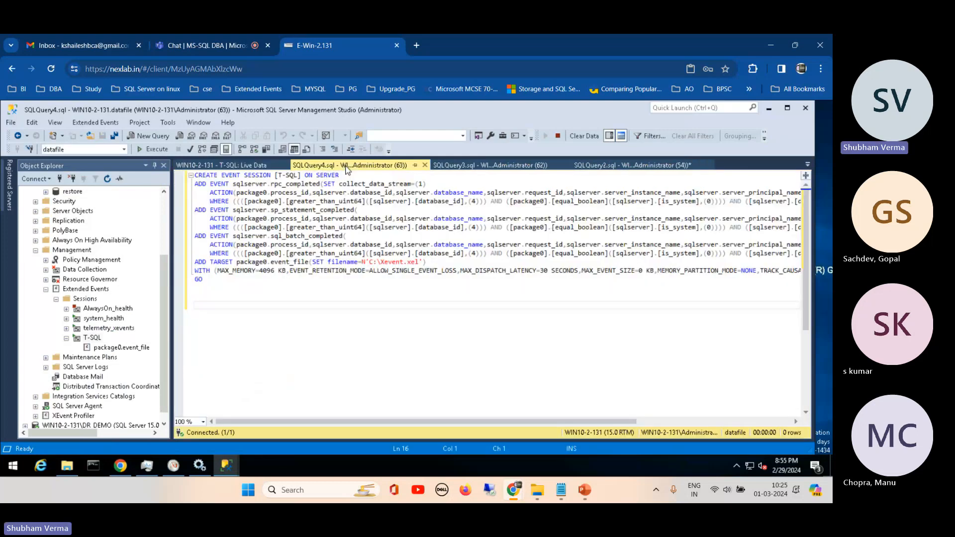
pyautogui.click(474, 165)
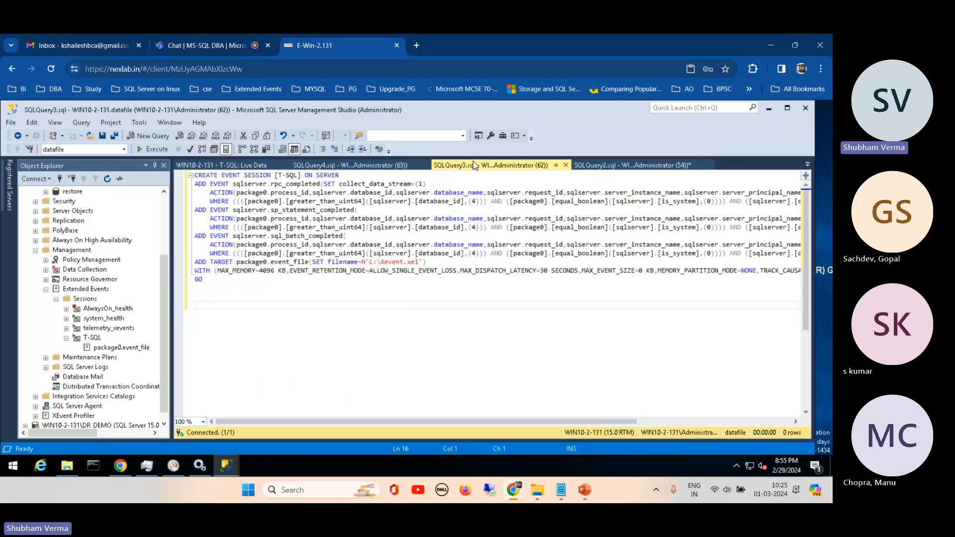
pyautogui.click(566, 165)
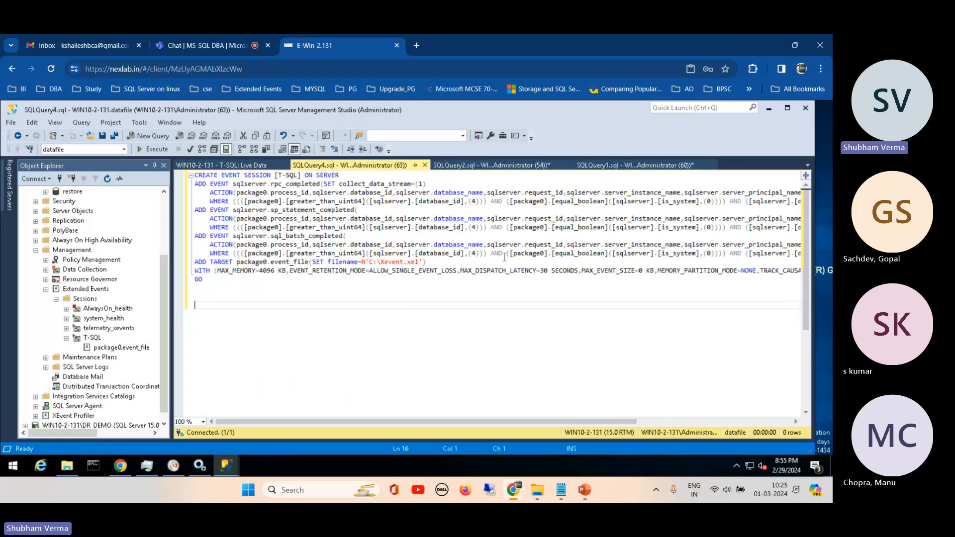
pyautogui.click(425, 166)
# - Check SQLQuery2, return to the T-SQL live data and enlarge the details pane to examine the first sql_batch_completed event's fields
pyautogui.click(368, 167)
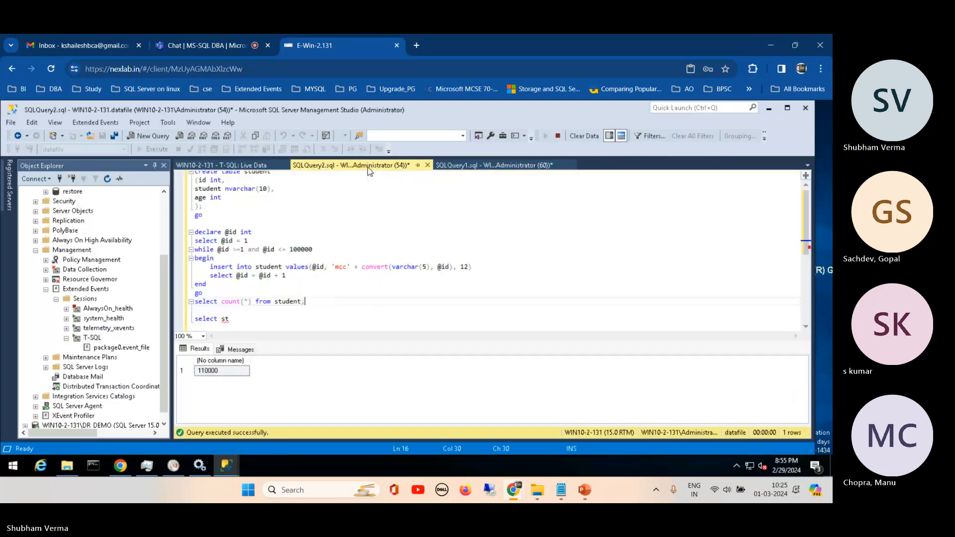
pyautogui.click(264, 164)
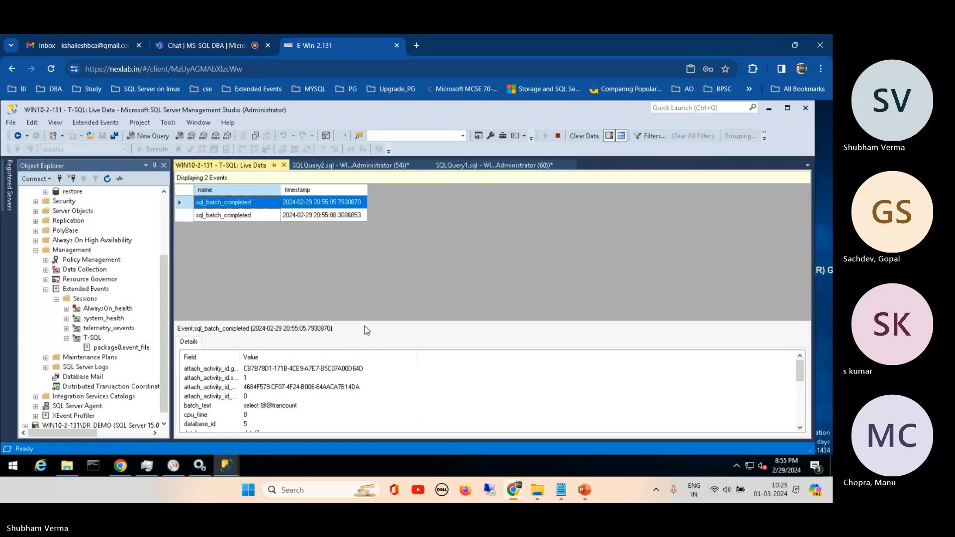
pyautogui.moveTo(365, 322); pyautogui.dragTo(373, 262)
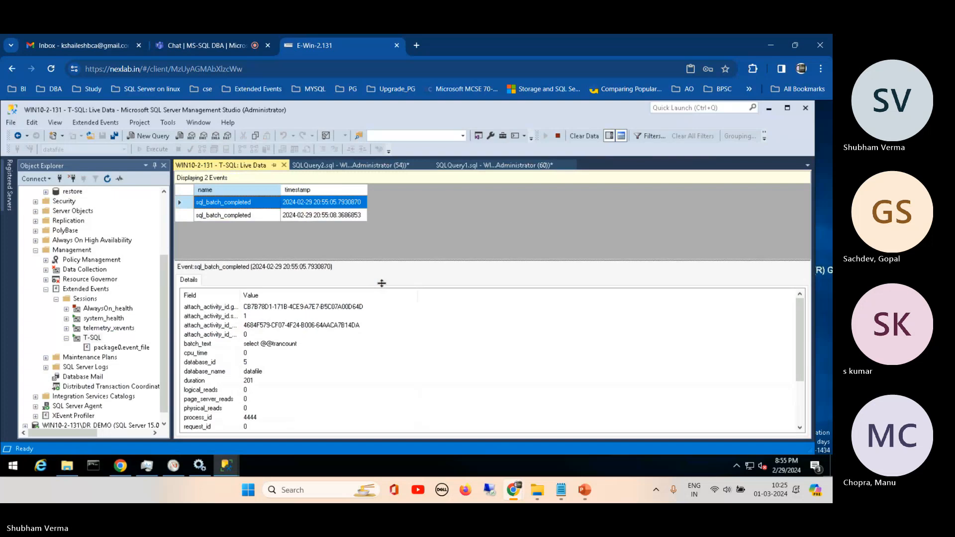
pyautogui.scroll(-3, 803, 344)
pyautogui.moveTo(802, 343); pyautogui.dragTo(797, 320)
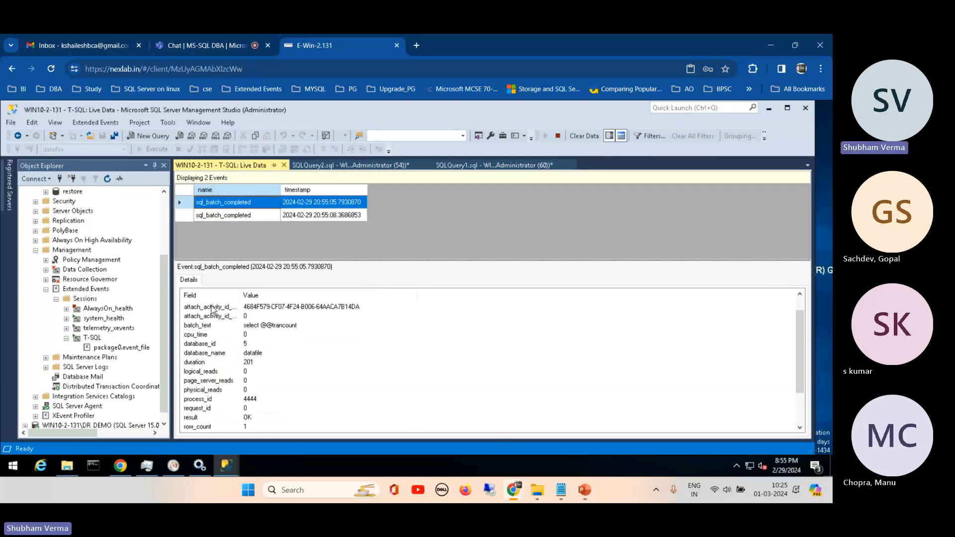
# - Fit the Field column to its contents and examine the first event's batch_text, database_name, process_id, request_id, result and row_count fields
pyautogui.doubleClick(241, 296)
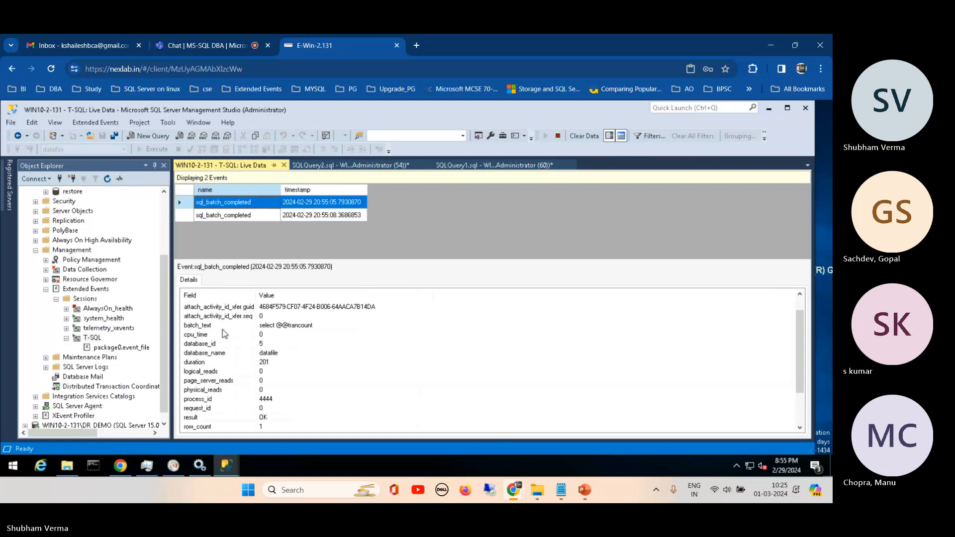
pyautogui.click(222, 328)
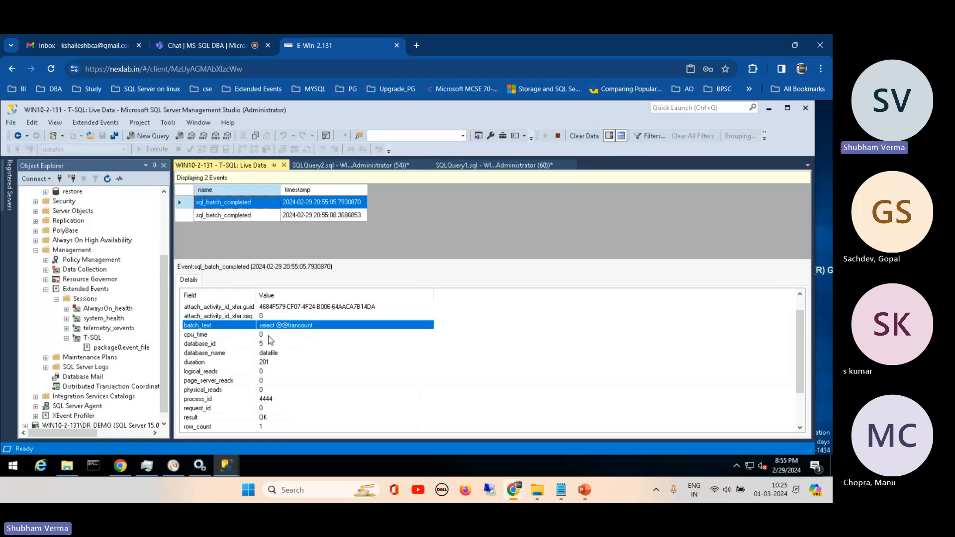
pyautogui.press('Down')
pyautogui.press('Down')
pyautogui.press('Down')
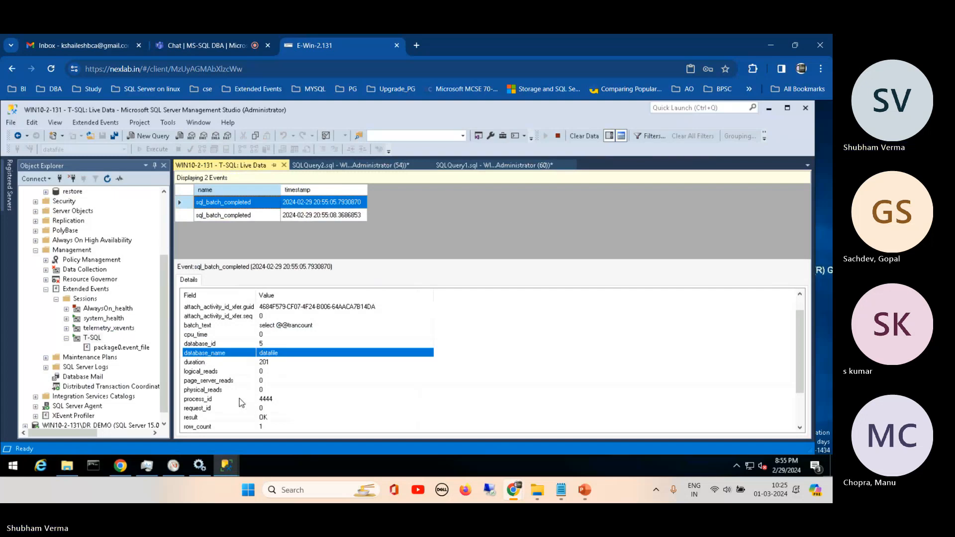
pyautogui.click(280, 400)
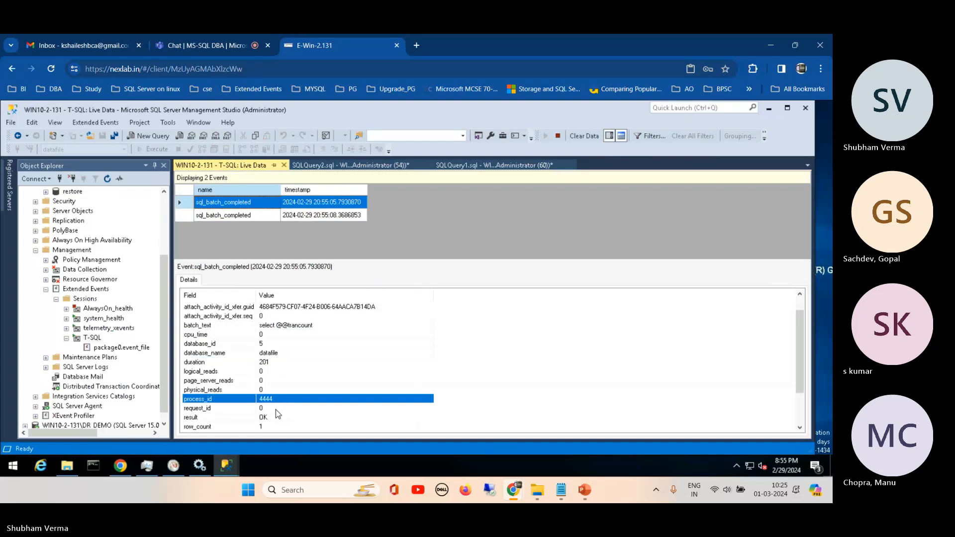
pyautogui.click(276, 410)
pyautogui.click(246, 419)
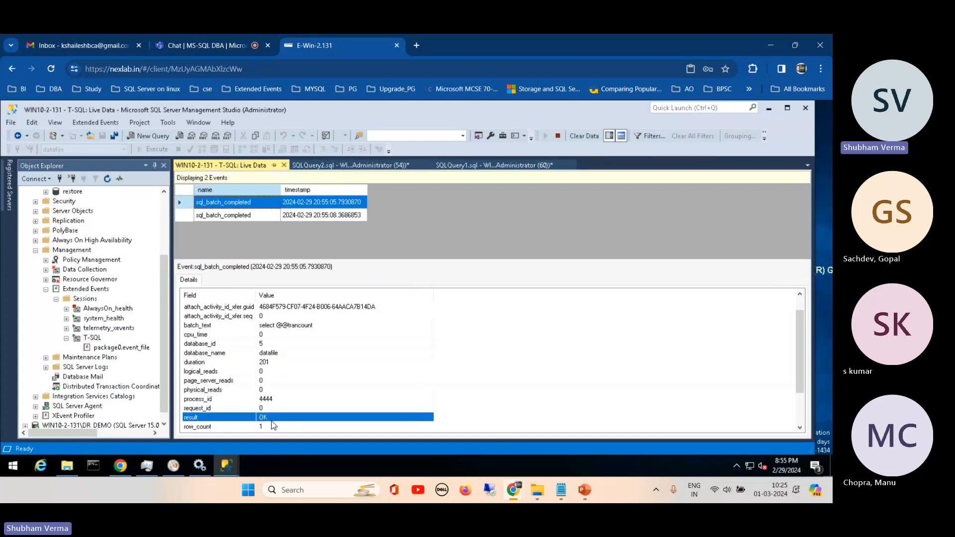
pyautogui.click(273, 426)
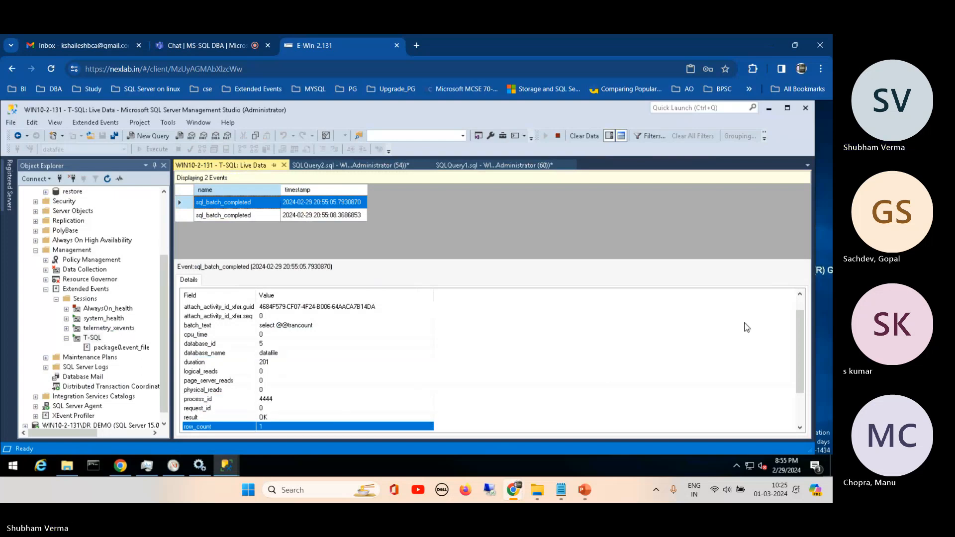
# - Examine the server_instance_name, server_principal_name and session_id fields of the first sql_batch_completed event
pyautogui.scroll(-2, 798, 338)
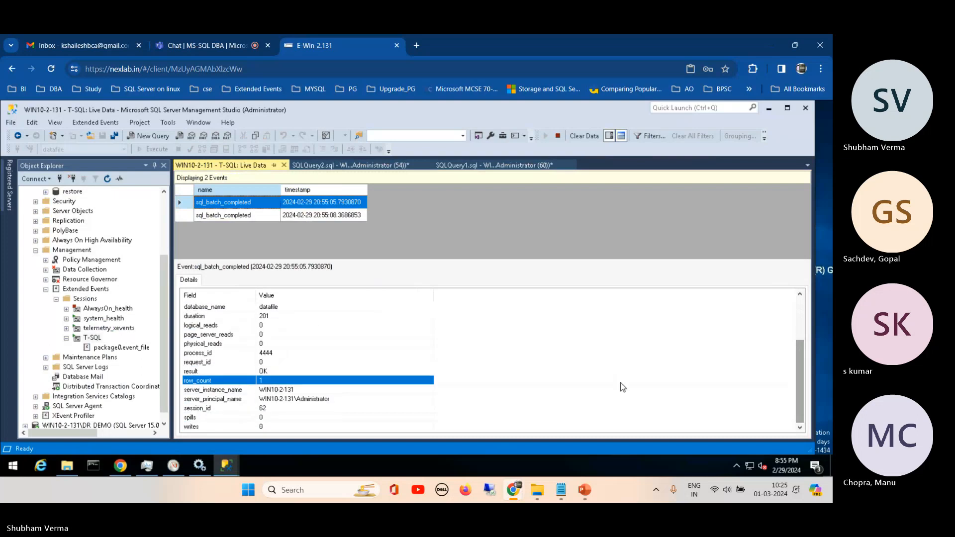
pyautogui.click(296, 390)
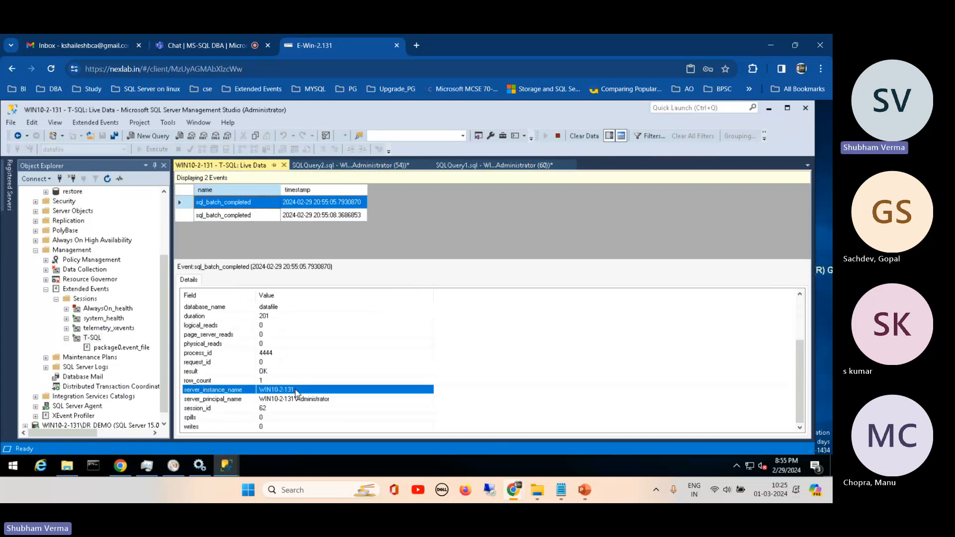
pyautogui.click(207, 401)
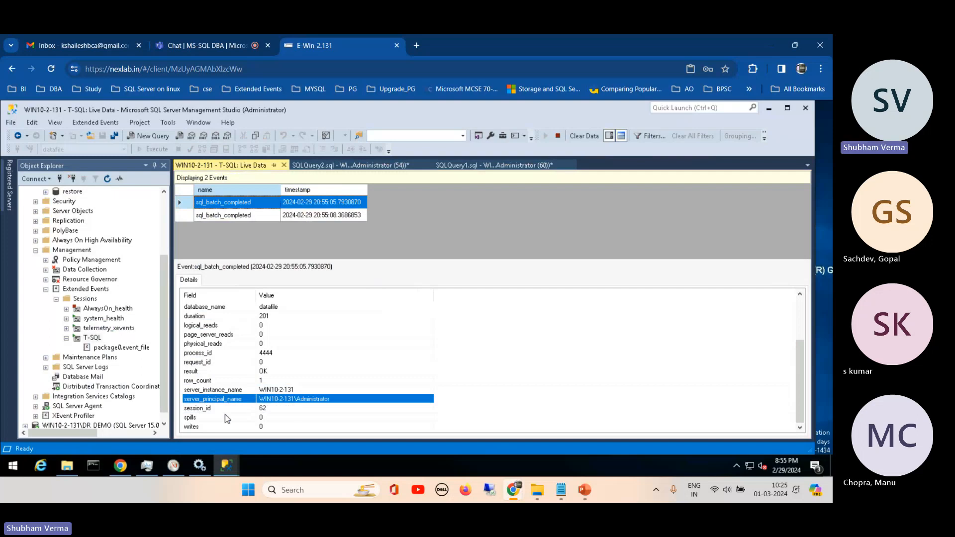
pyautogui.click(224, 409)
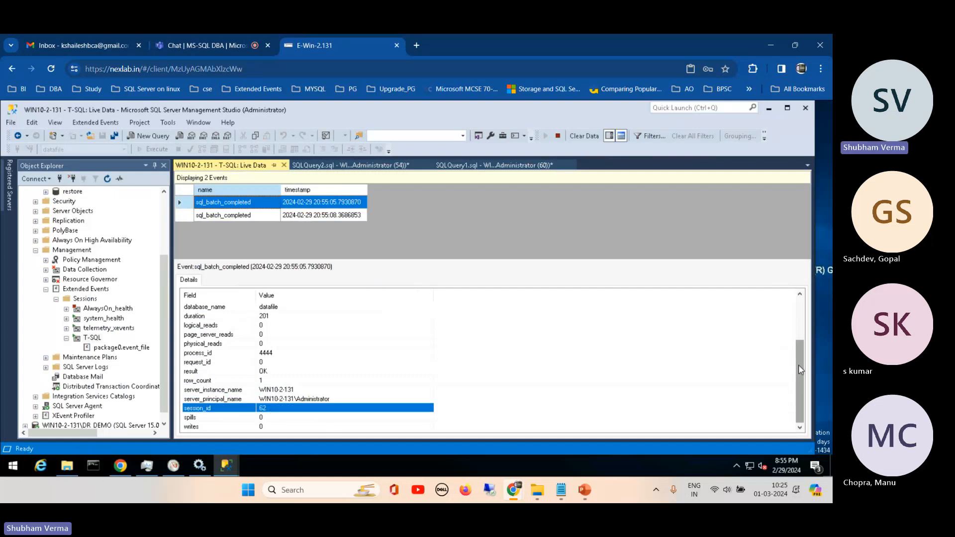
pyautogui.moveTo(799, 370)
pyautogui.mouseDown()
pyautogui.moveTo(800, 348)
pyautogui.moveTo(799, 371)
pyautogui.mouseUp()
# - In SQLQuery2, change the table name to student20 in the create table, insert into and select count(*) statements
pyautogui.click(476, 167)
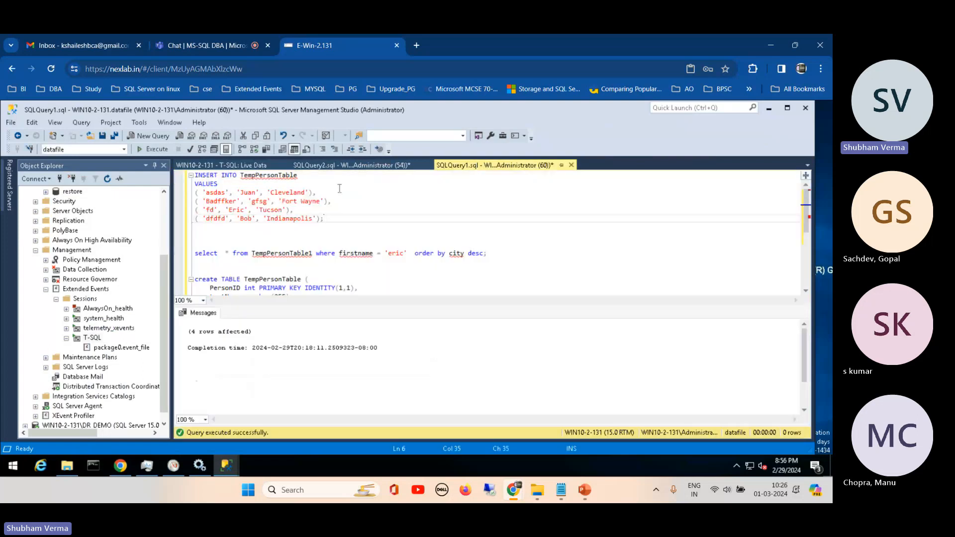
pyautogui.click(376, 166)
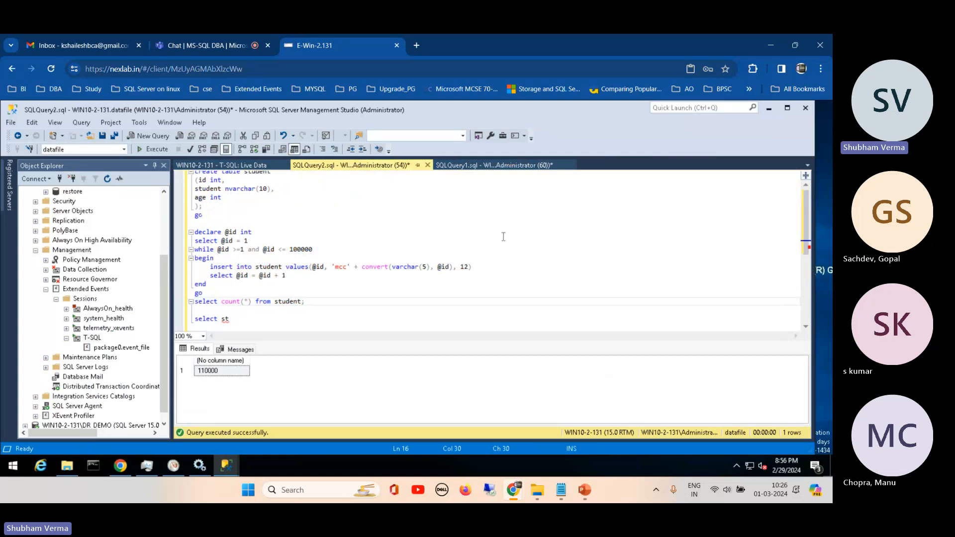
pyautogui.scroll(1, 251, 183)
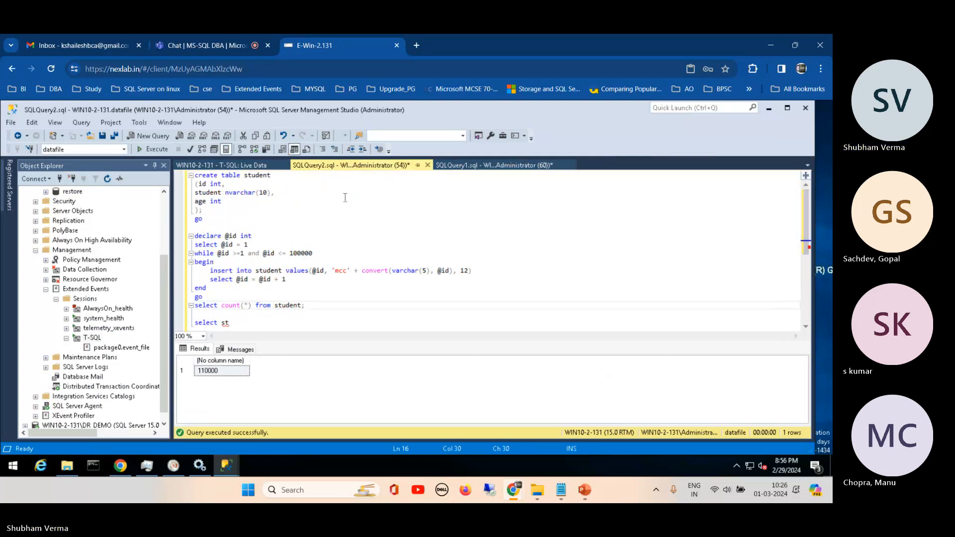
pyautogui.click(272, 177)
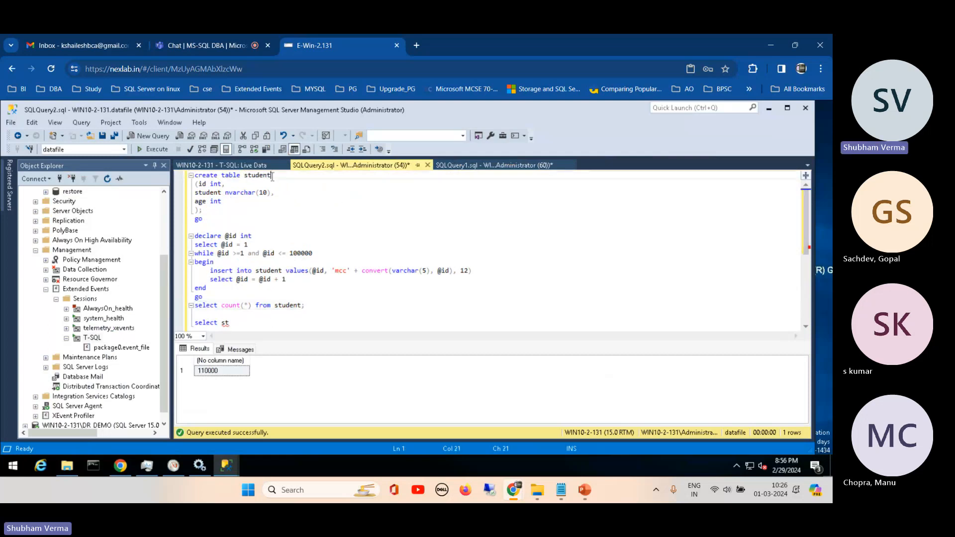
pyautogui.write('20')
pyautogui.click(283, 269)
pyautogui.write('20')
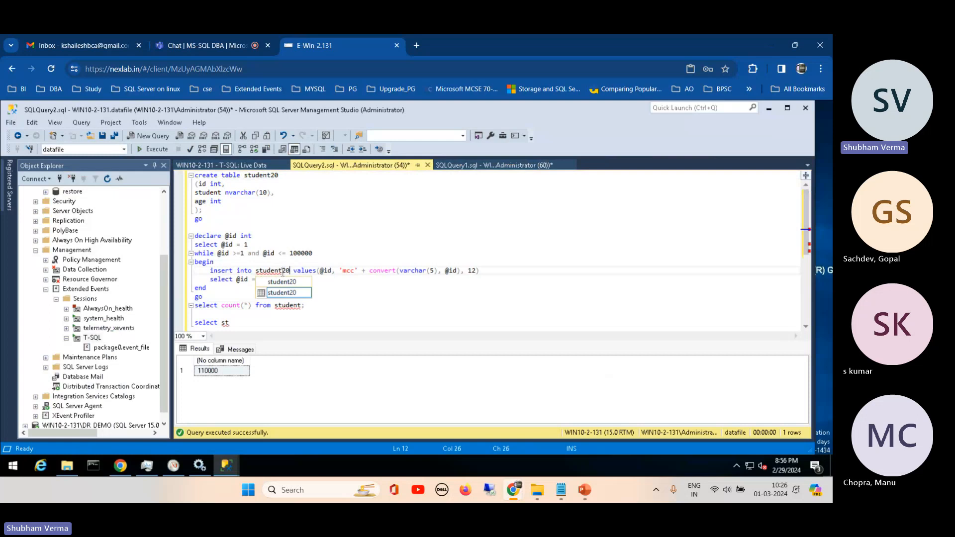
pyautogui.doubleClick(283, 293)
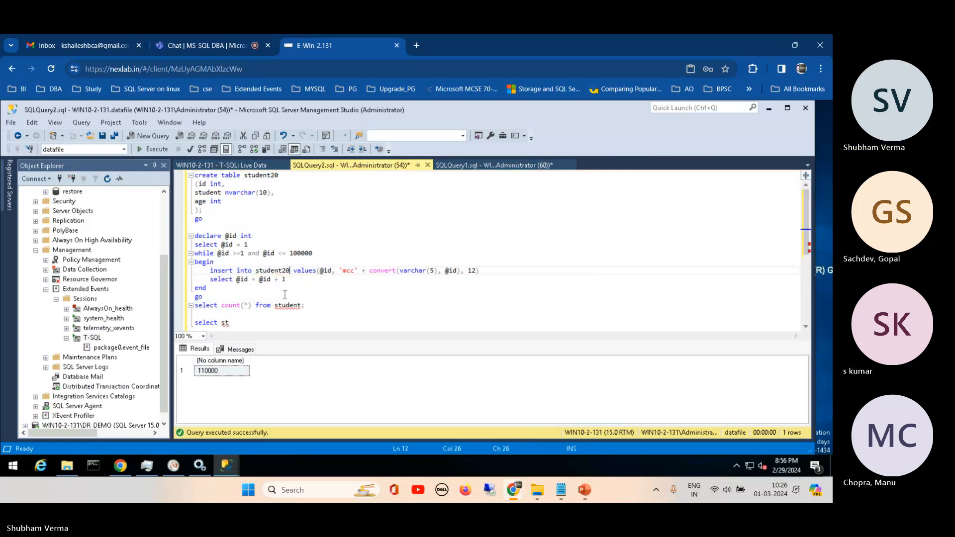
pyautogui.click(301, 305)
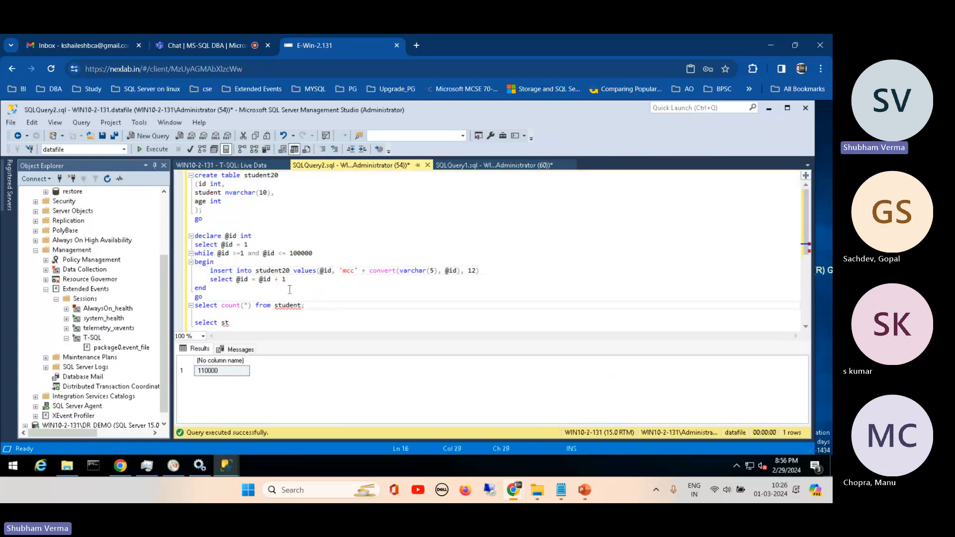
pyautogui.write('20')
# - Execute only the create table student20 batch and the while loop that inserts 100000 rows
pyautogui.click(209, 297)
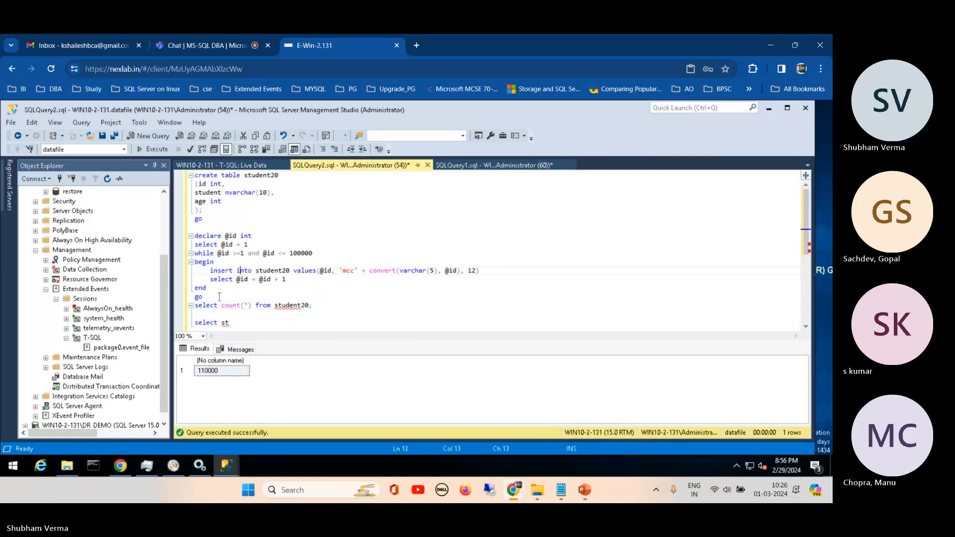
pyautogui.moveTo(209, 298); pyautogui.dragTo(195, 176)
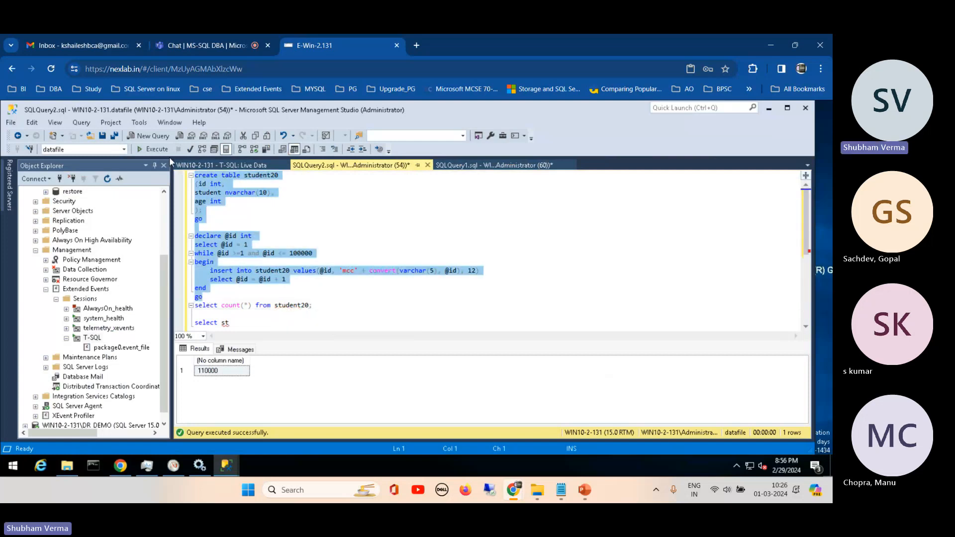
pyautogui.click(158, 151)
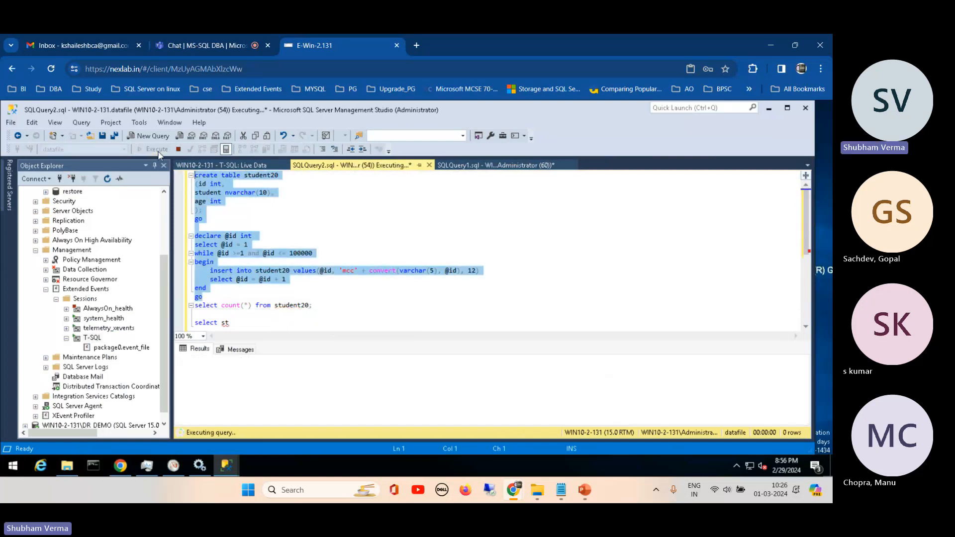
# - Return to the T-SQL live data and examine the newest sql_batch_completed event, especially its batch_text field
pyautogui.click(233, 166)
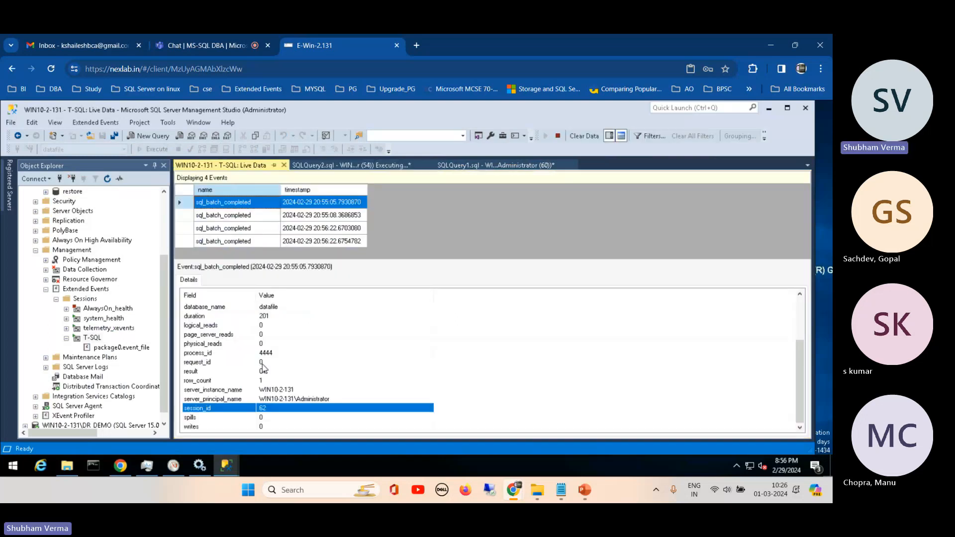
pyautogui.click(224, 242)
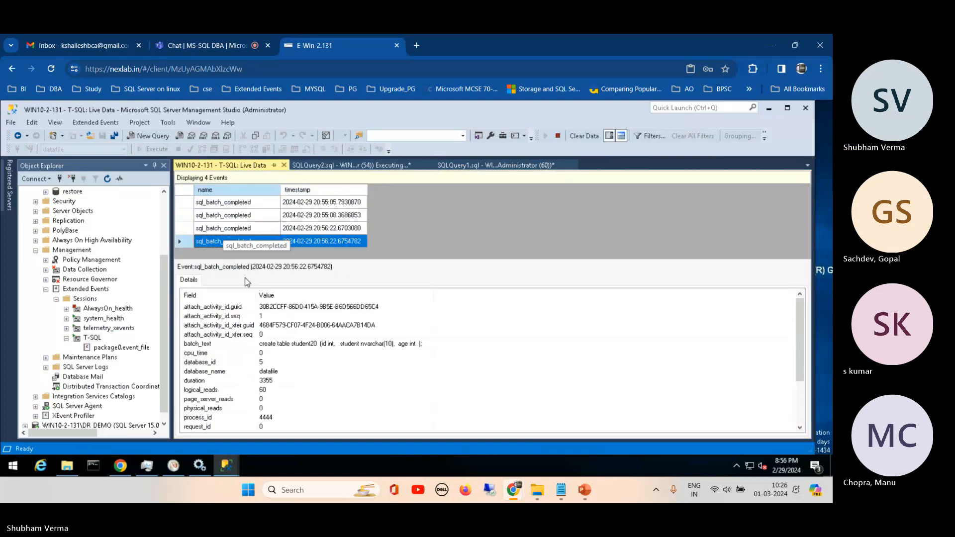
pyautogui.click(293, 345)
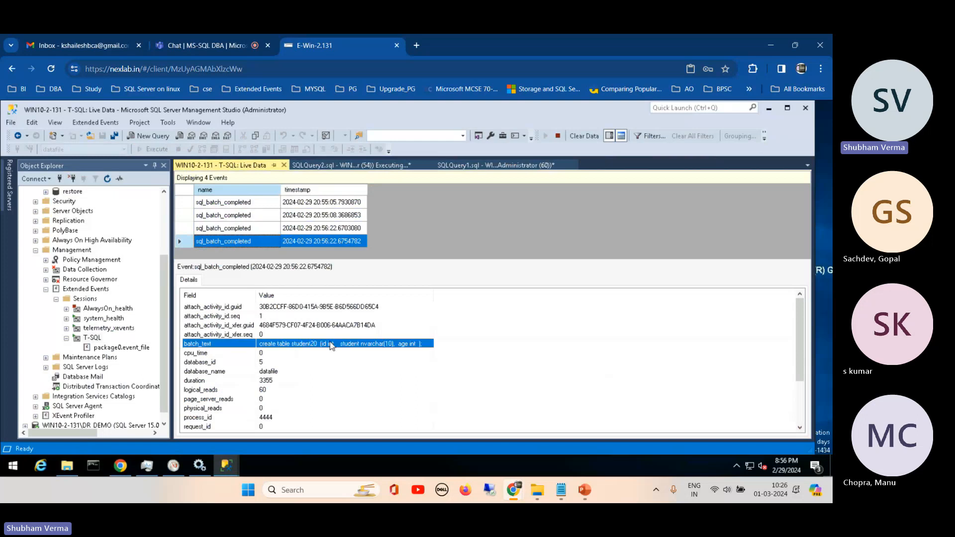
pyautogui.moveTo(435, 293); pyautogui.dragTo(430, 293)
pyautogui.moveTo(800, 313); pyautogui.dragTo(806, 368)
pyautogui.click(798, 327)
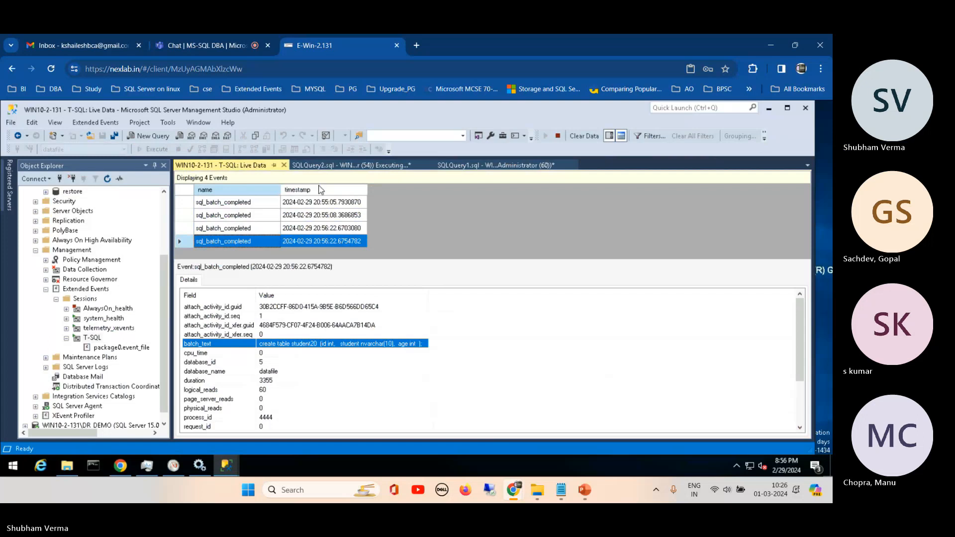
# - Switch to the Teams meeting, mute the microphone and return to the E-Win-2.131 remote session
pyautogui.click(196, 46)
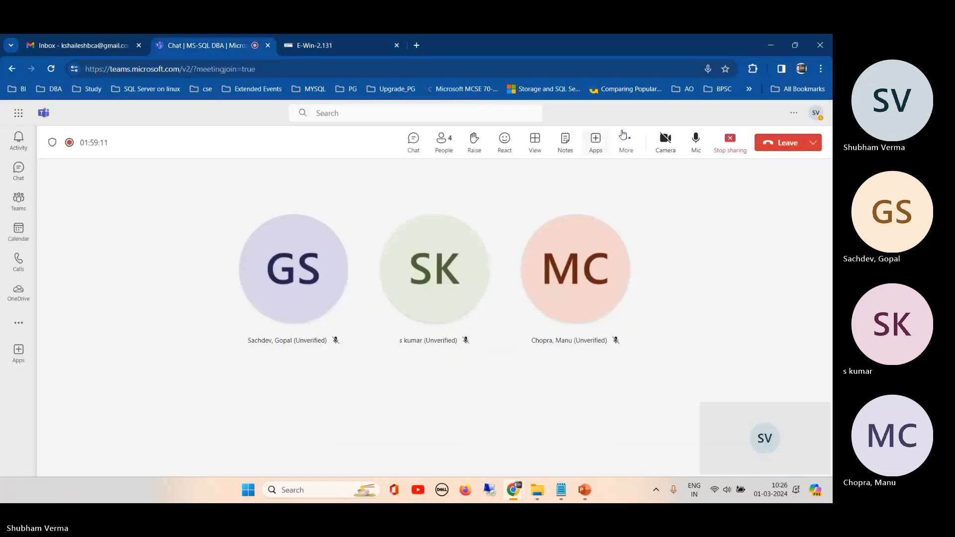
pyautogui.click(696, 139)
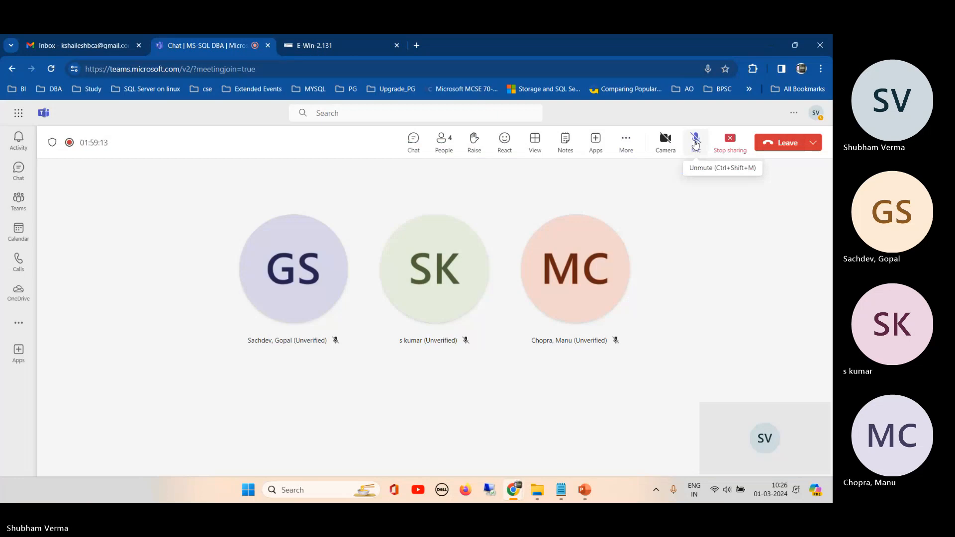
pyautogui.click(335, 52)
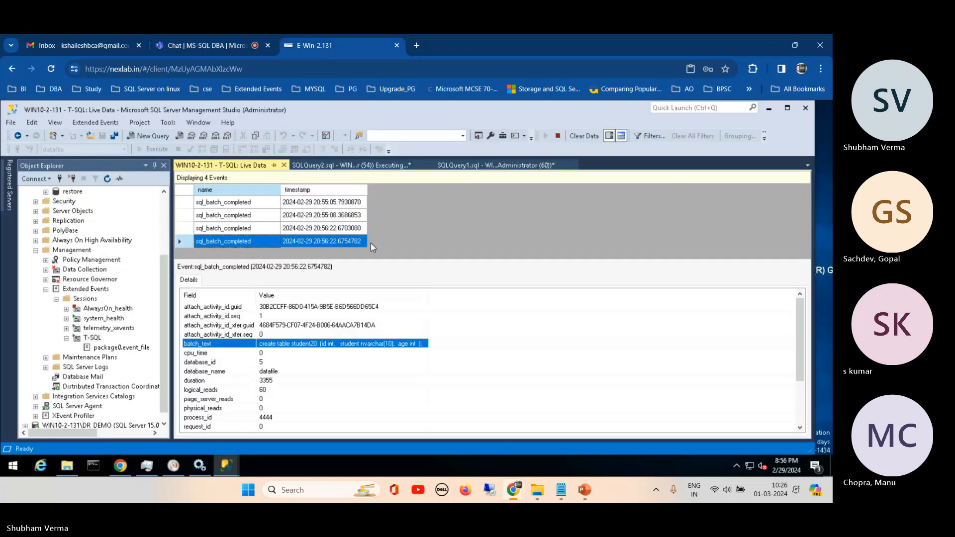
# - Return to SQLQuery2 and run only the select count(*) from student20 statement
pyautogui.click(366, 167)
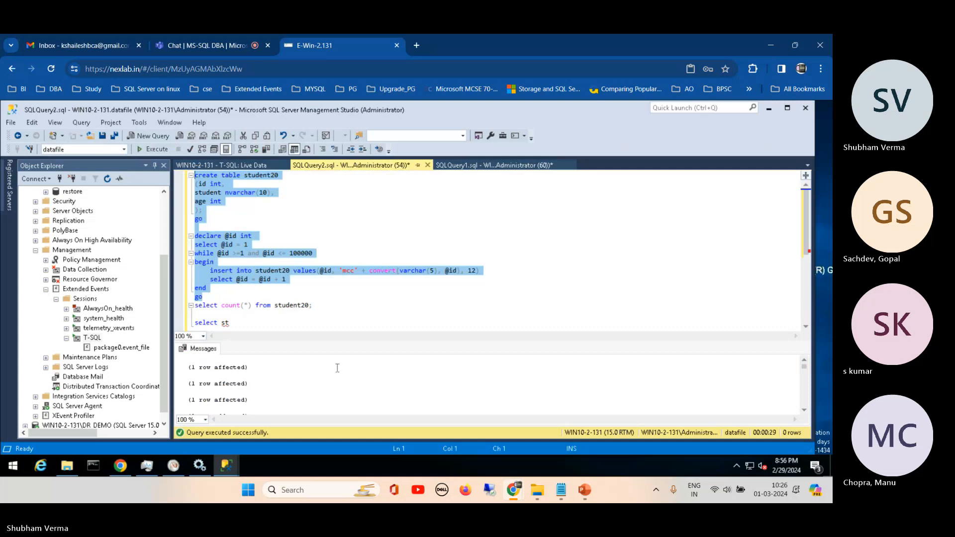
pyautogui.moveTo(321, 305); pyautogui.dragTo(193, 305)
pyautogui.click(152, 154)
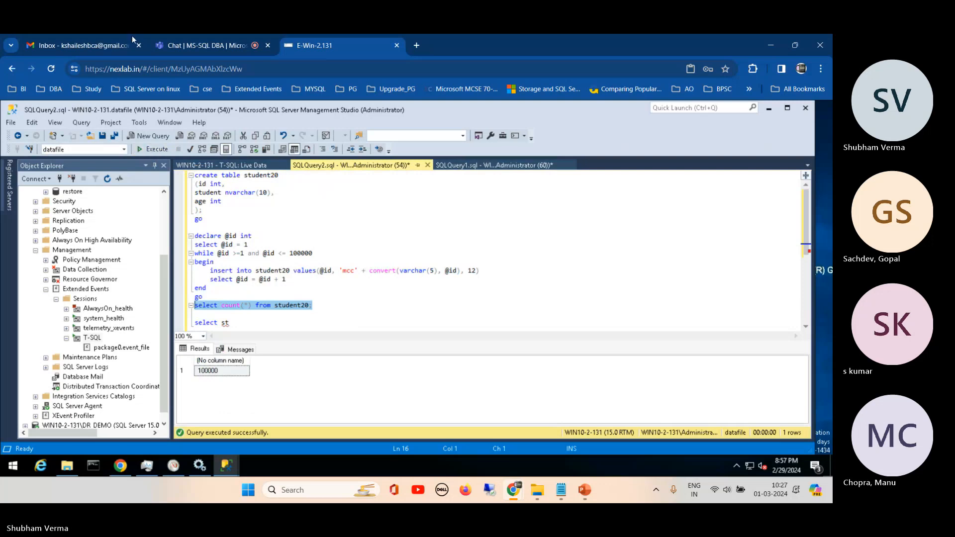
# - Switch to the Teams meeting, unmute the microphone and return to the E-Win-2.131 remote session
pyautogui.click(207, 45)
pyautogui.click(696, 140)
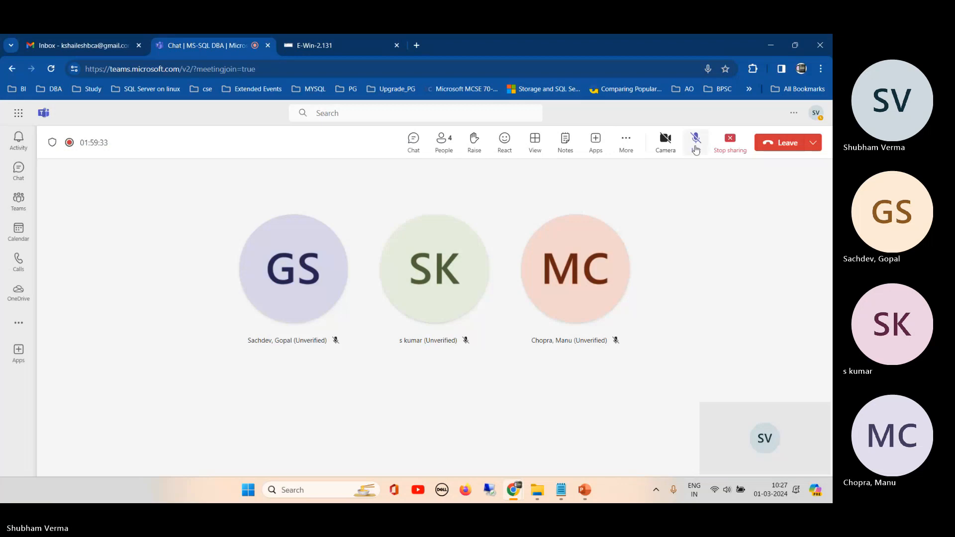
pyautogui.click(338, 55)
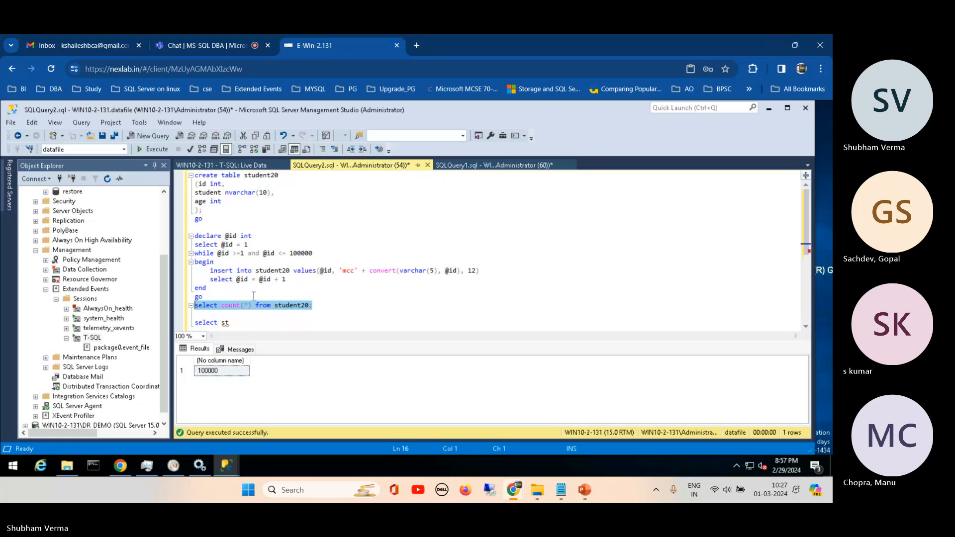
# - Add the statement Select student, age from student20 on a new line below the count query in SQLQuery2
pyautogui.click(299, 278)
pyautogui.click(321, 307)
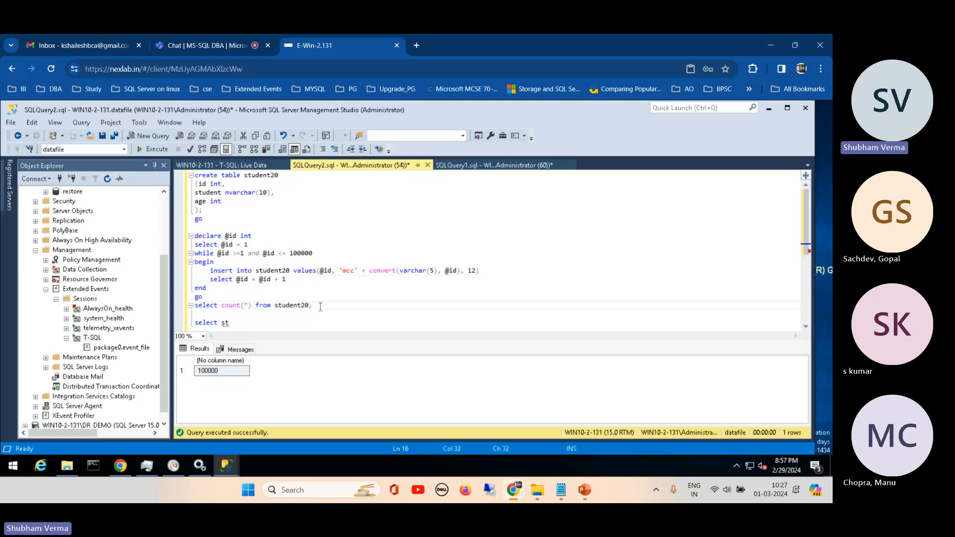
pyautogui.press('Return')
pyautogui.press('Return')
pyautogui.write('Select')
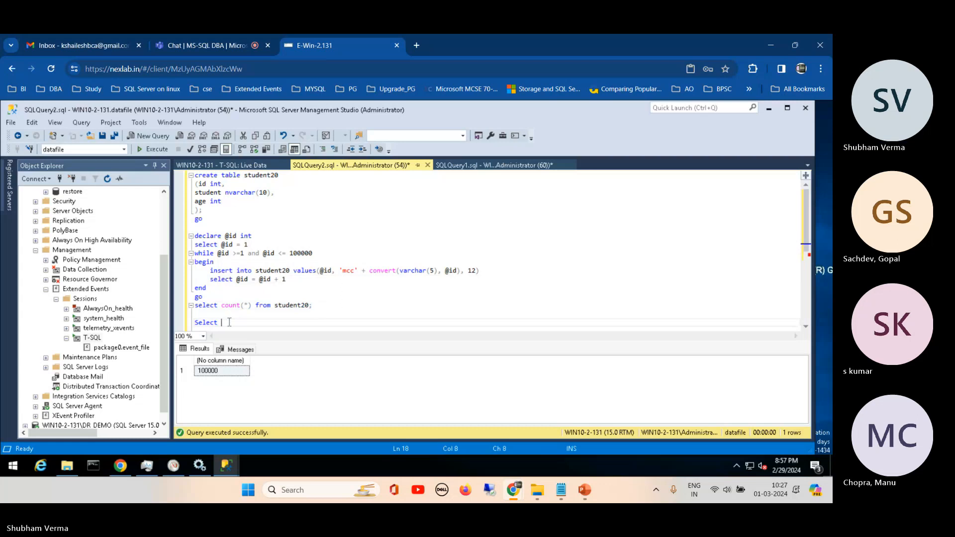
pyautogui.write('stu')
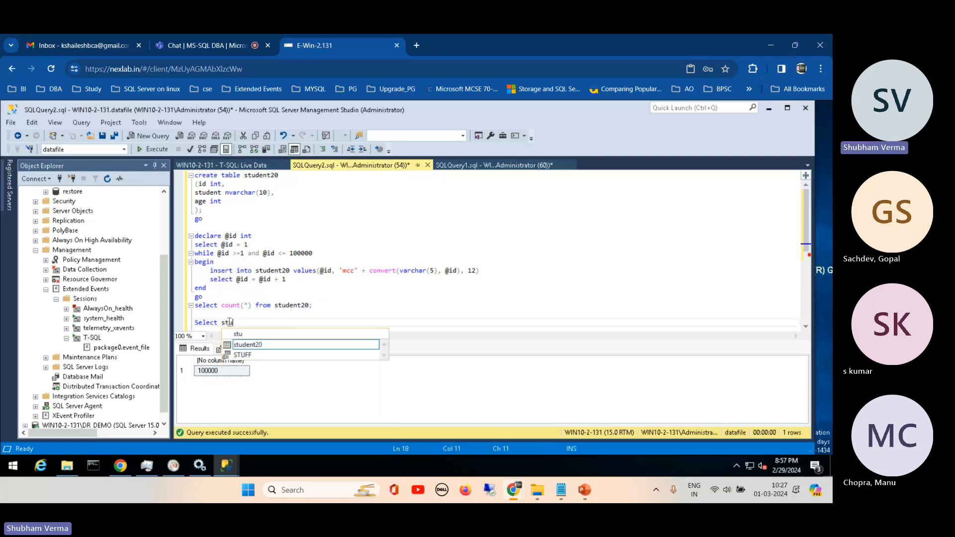
pyautogui.write('dent')
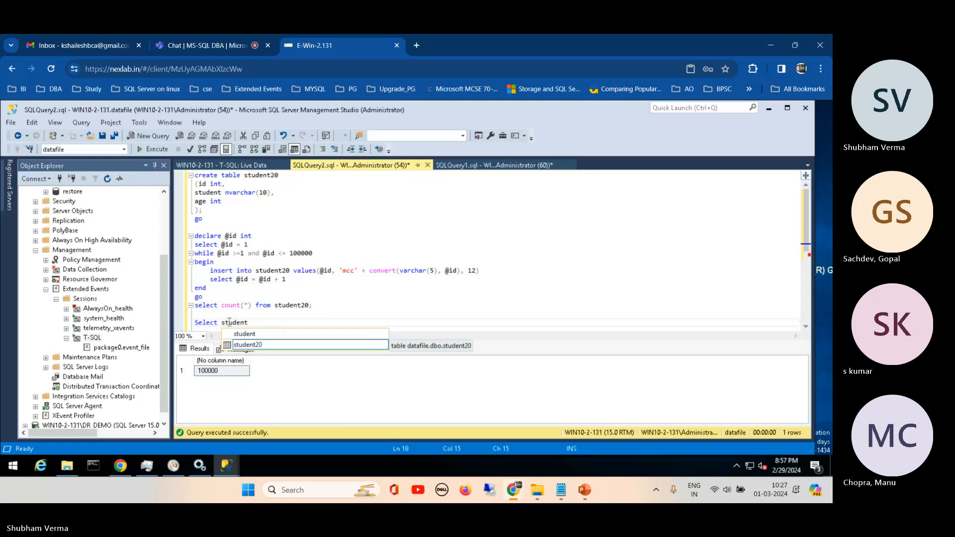
pyautogui.write(', ')
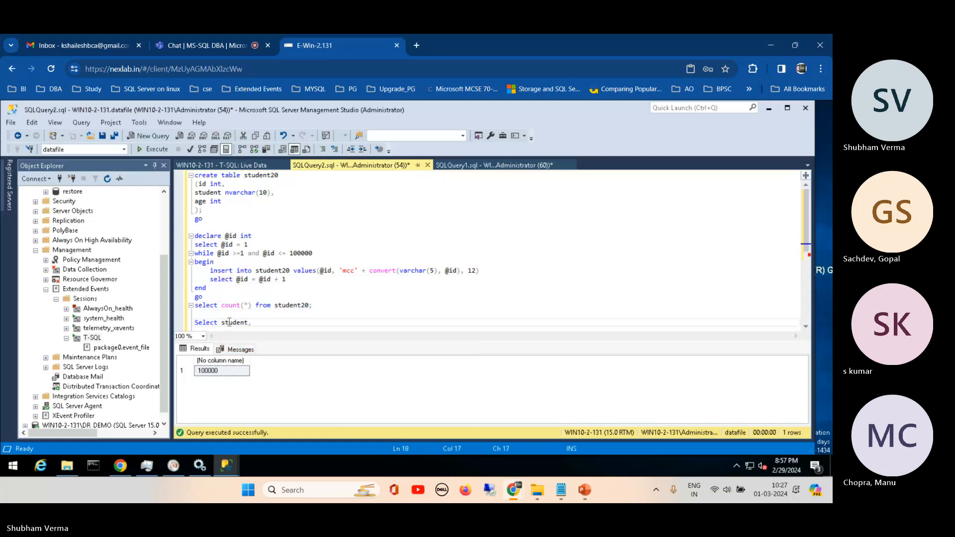
pyautogui.write('age')
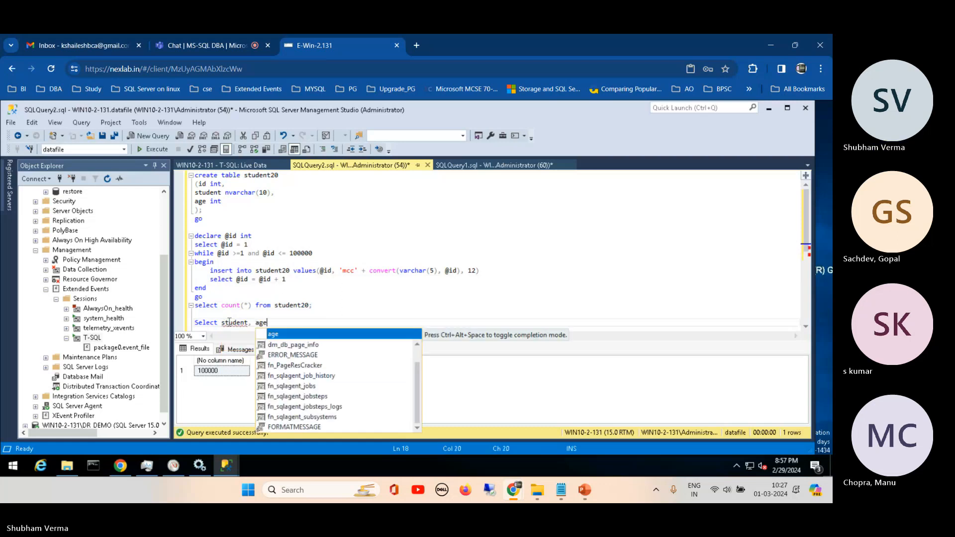
pyautogui.press('Escape')
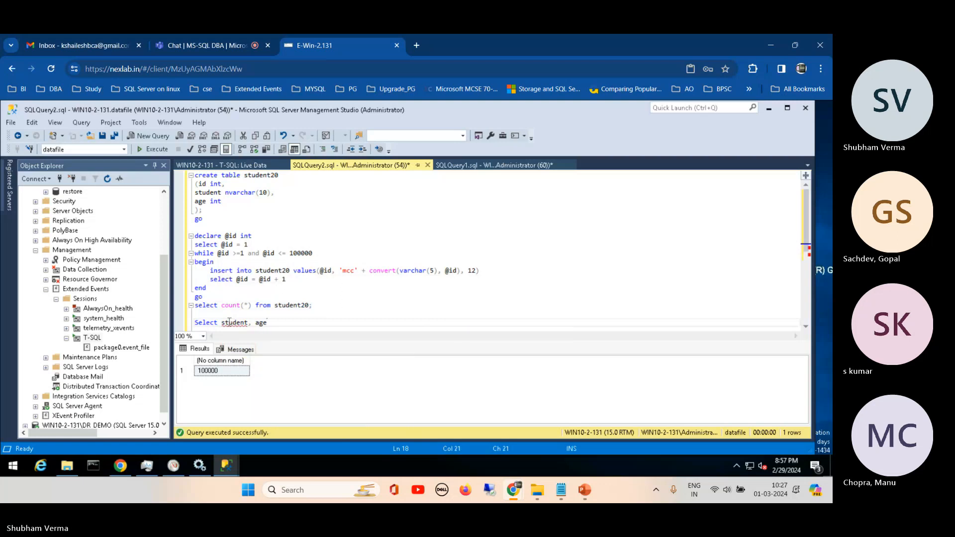
pyautogui.write('from ')
pyautogui.write('stude')
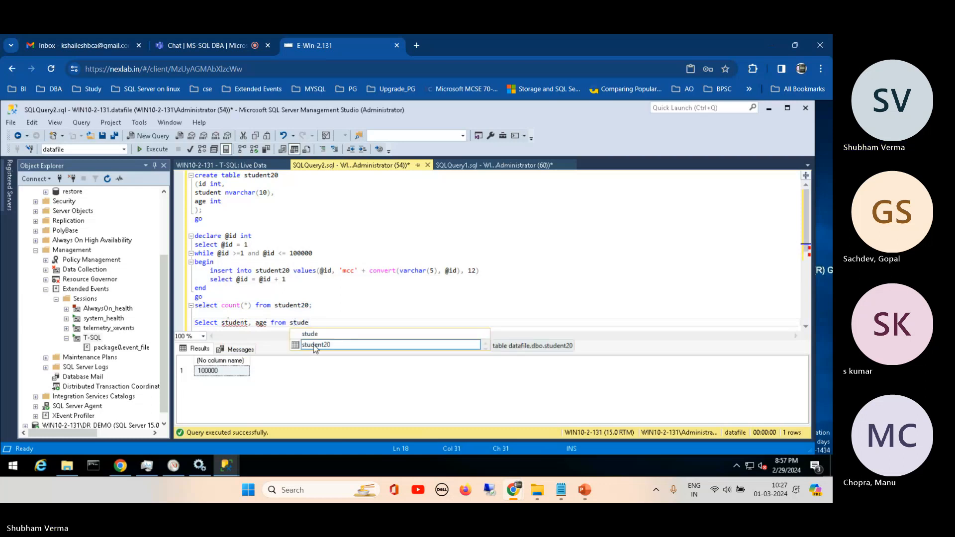
pyautogui.doubleClick(325, 342)
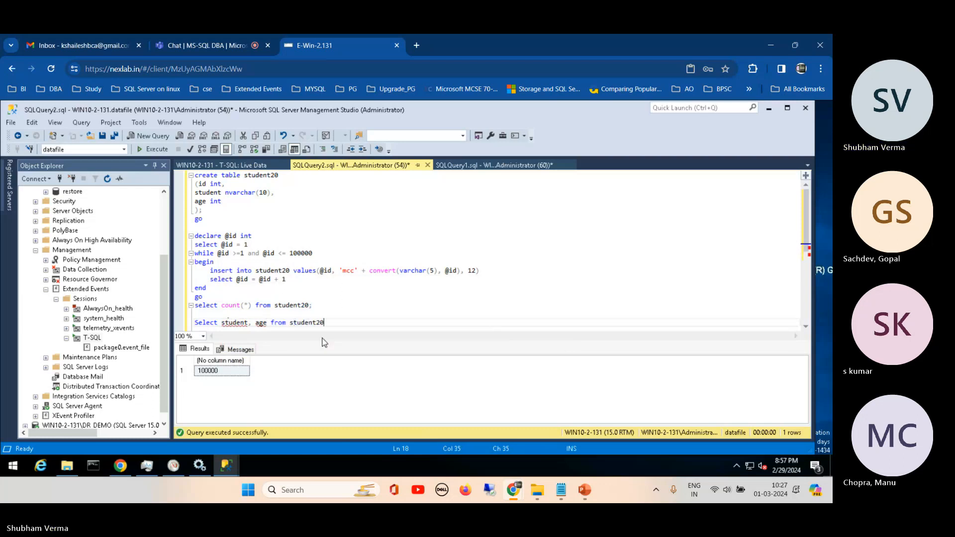
# - Add the filter where age = '20' to the student20 select statement
pyautogui.write('where age =')
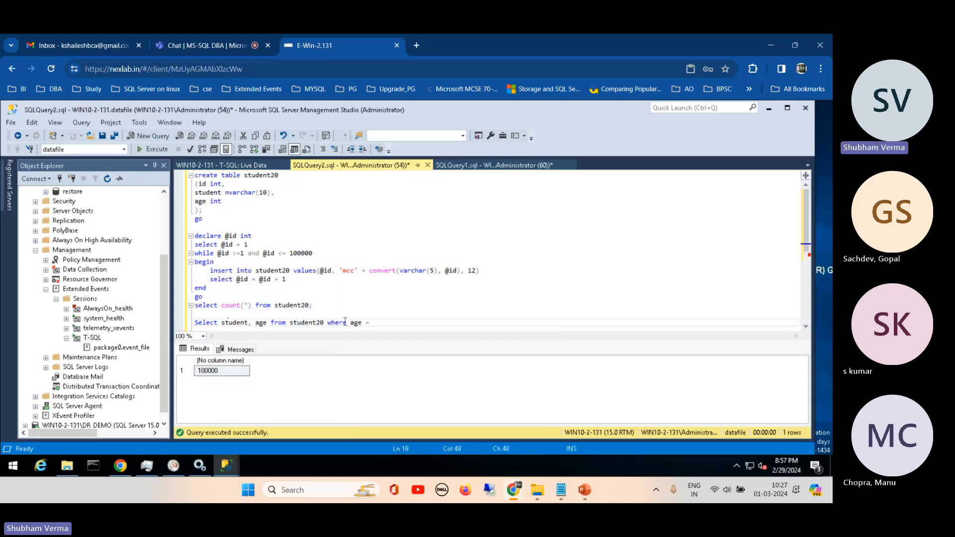
pyautogui.write(" ''")
pyautogui.press('BackSpace')
pyautogui.press('Left')
pyautogui.write('20')
# - Run only the select statement filtered on age = '20'
pyautogui.moveTo(805, 218); pyautogui.dragTo(806, 243)
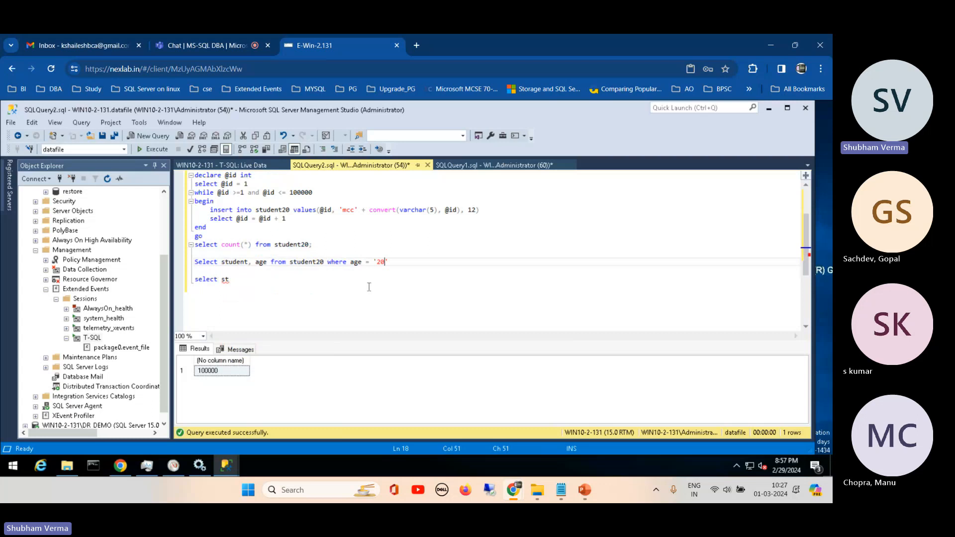
pyautogui.keyDown('shift'); pyautogui.click(195, 263); pyautogui.keyUp('shift')
pyautogui.click(154, 149)
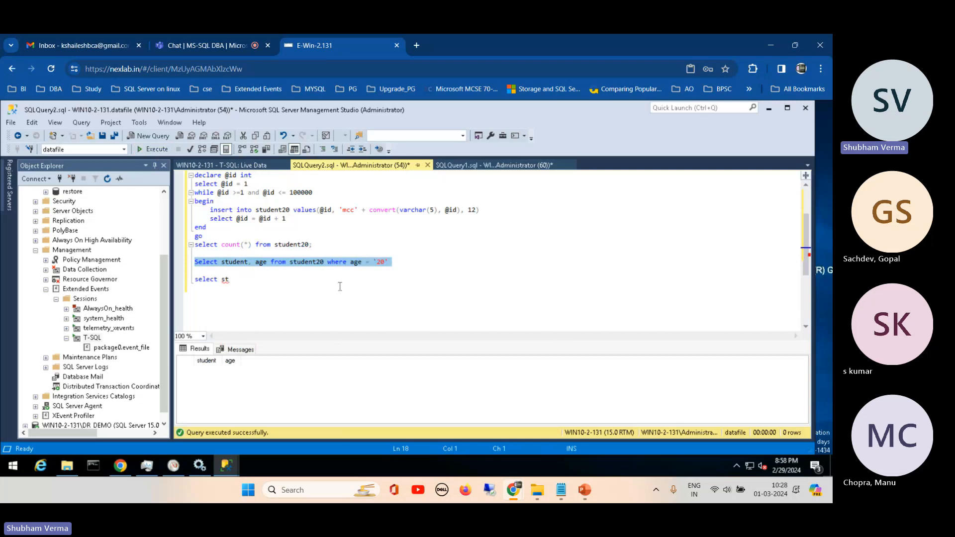
# - Delete the leftover select st line and the blank line above it at the end of the script
pyautogui.doubleClick(225, 280)
pyautogui.hotkey('shift', 'Home')
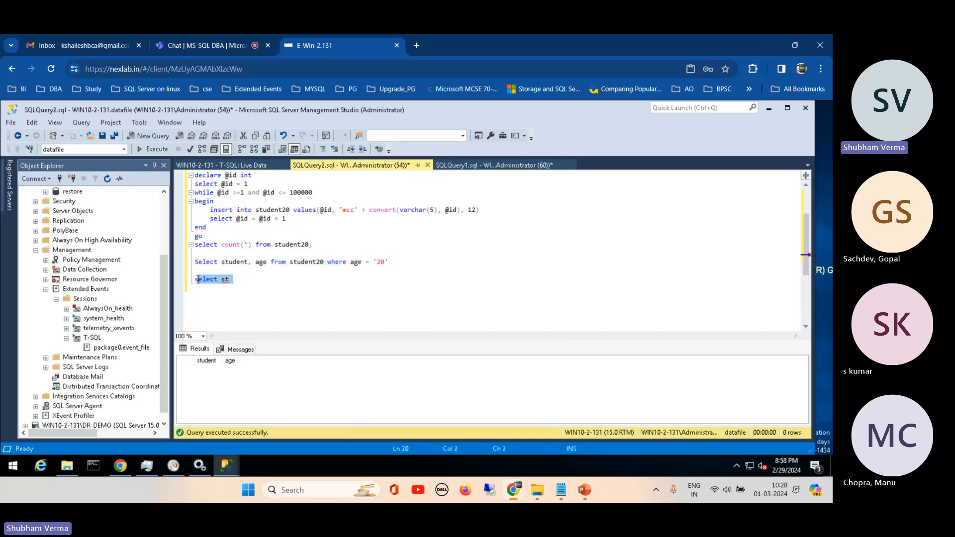
pyautogui.press('BackSpace')
pyautogui.press('BackSpace')
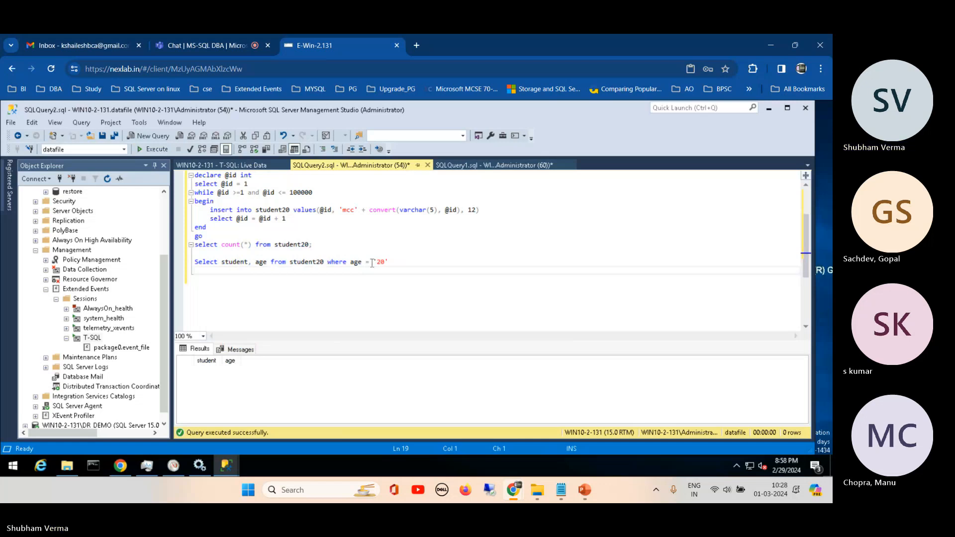
# - Replace the where keyword with order and remove the age = '20' condition from the select statement
pyautogui.click(351, 262)
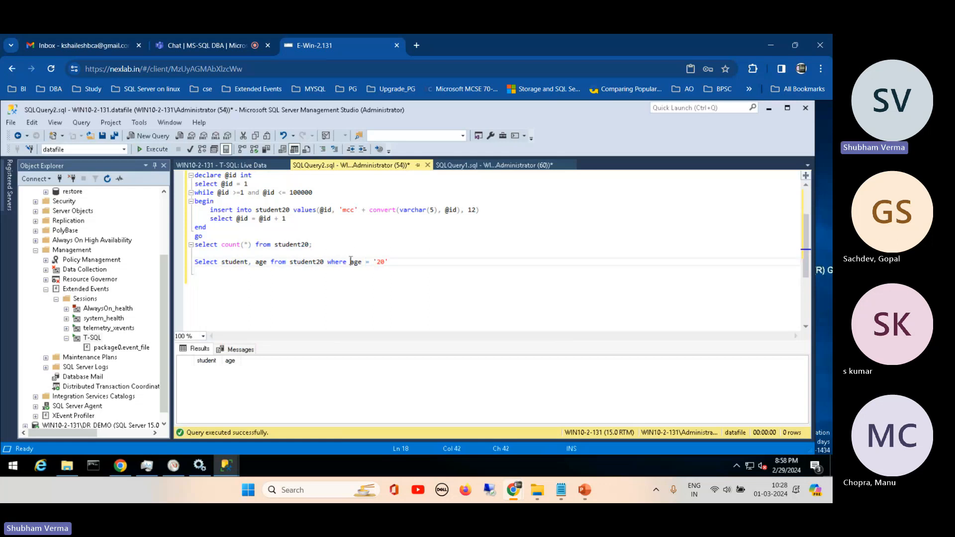
pyautogui.doubleClick(342, 261)
pyautogui.press('BackSpace')
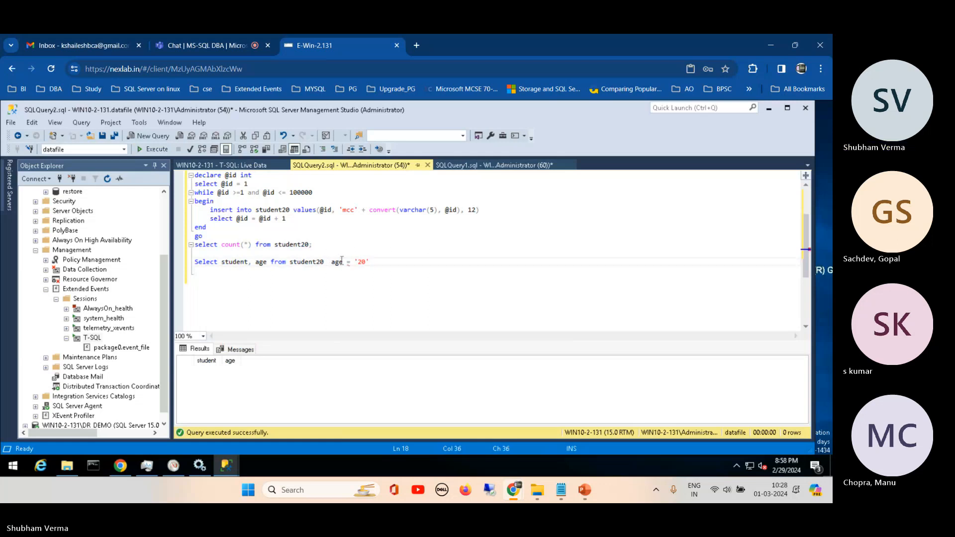
pyautogui.write('order')
pyautogui.moveTo(351, 261); pyautogui.dragTo(390, 262)
pyautogui.press('BackSpace')
pyautogui.press('BackSpace')
# - Complete the sort clause as order by student dsc and run only that select statement
pyautogui.write('st')
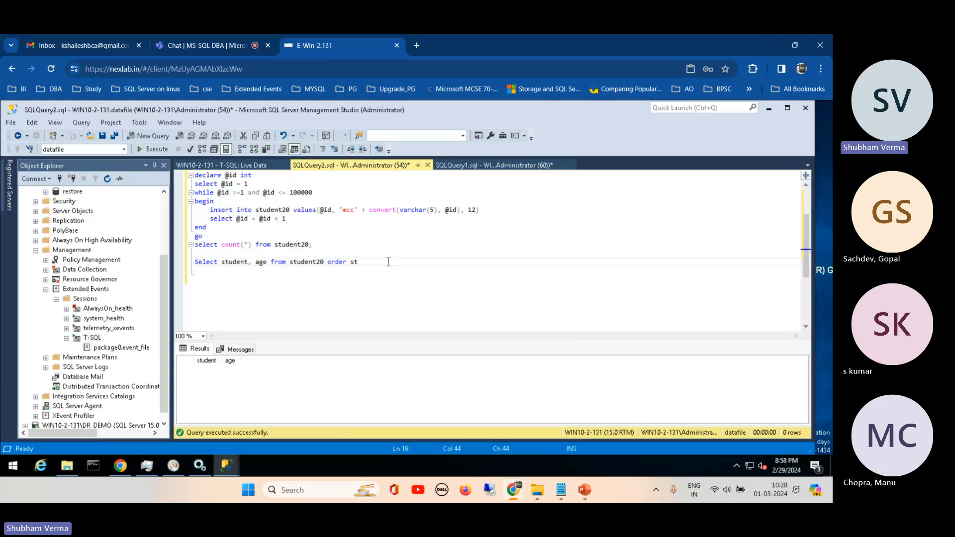
pyautogui.write('udent ')
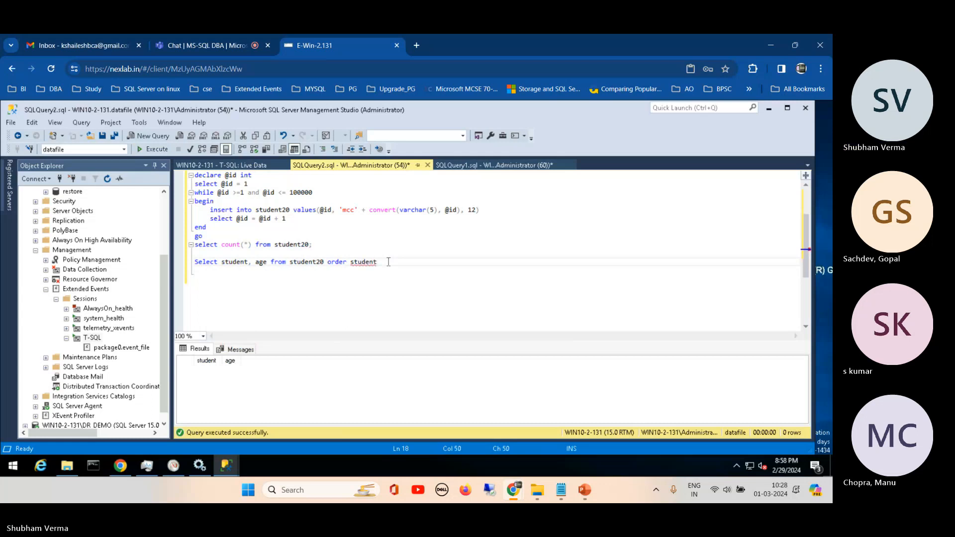
pyautogui.write('dsc')
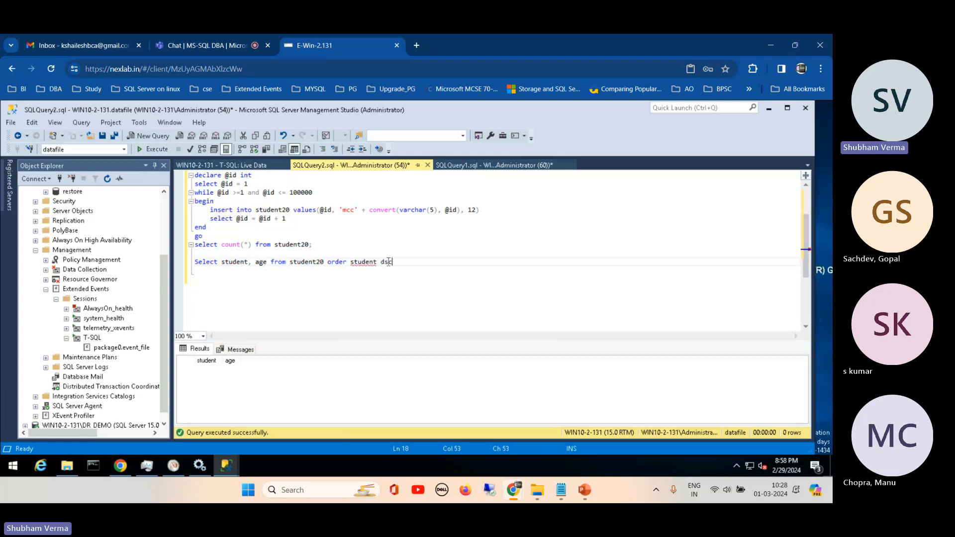
pyautogui.moveTo(373, 266)
pyautogui.click(347, 262)
pyautogui.write('by')
pyautogui.click(411, 268)
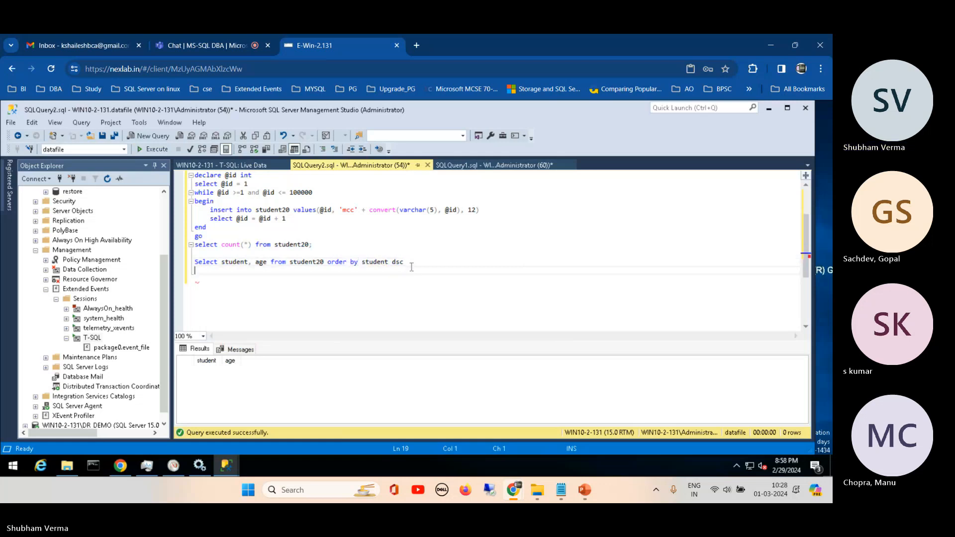
pyautogui.moveTo(407, 263); pyautogui.dragTo(195, 262)
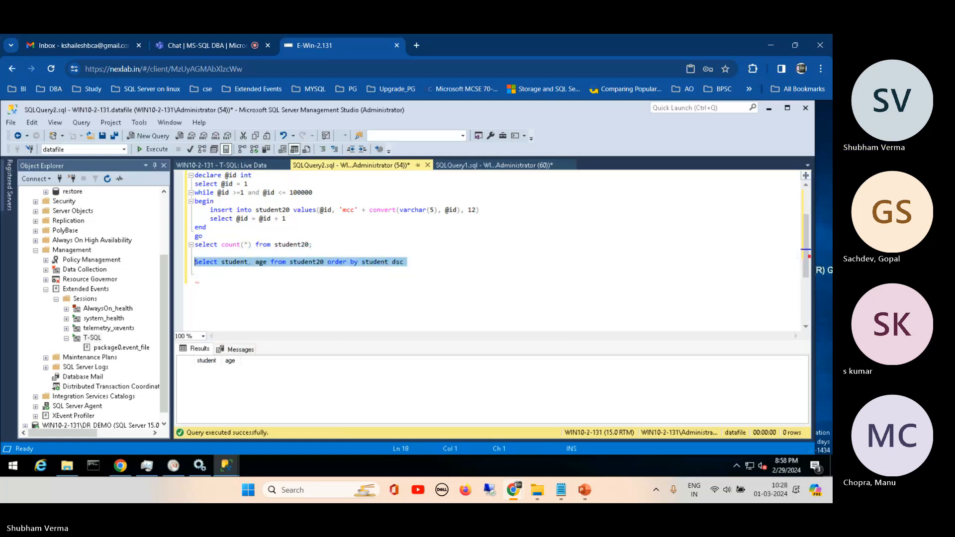
pyautogui.click(156, 149)
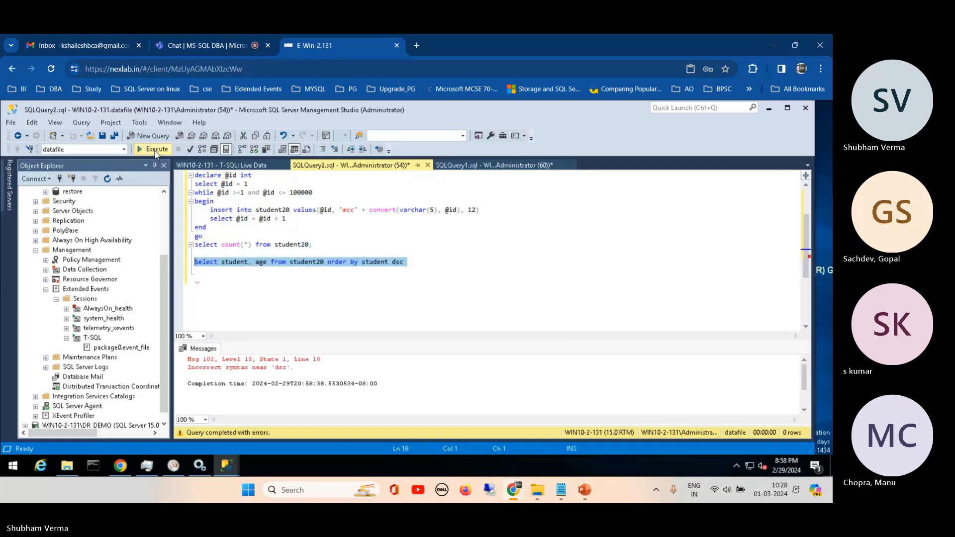
# - Correct the sort direction to desc, rerun the select statement and slightly enlarge the results area
pyautogui.click(397, 263)
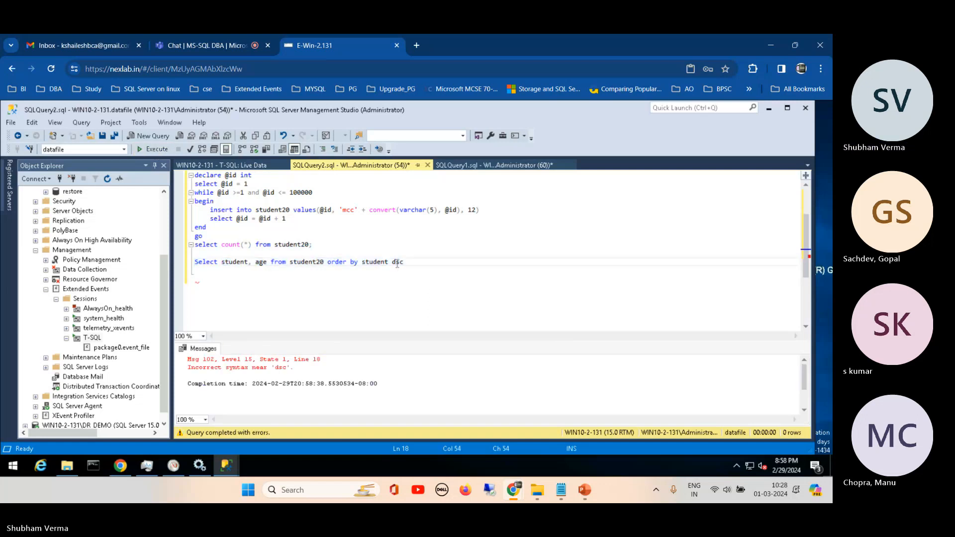
pyautogui.write('e')
pyautogui.moveTo(412, 263); pyautogui.dragTo(195, 262)
pyautogui.click(152, 152)
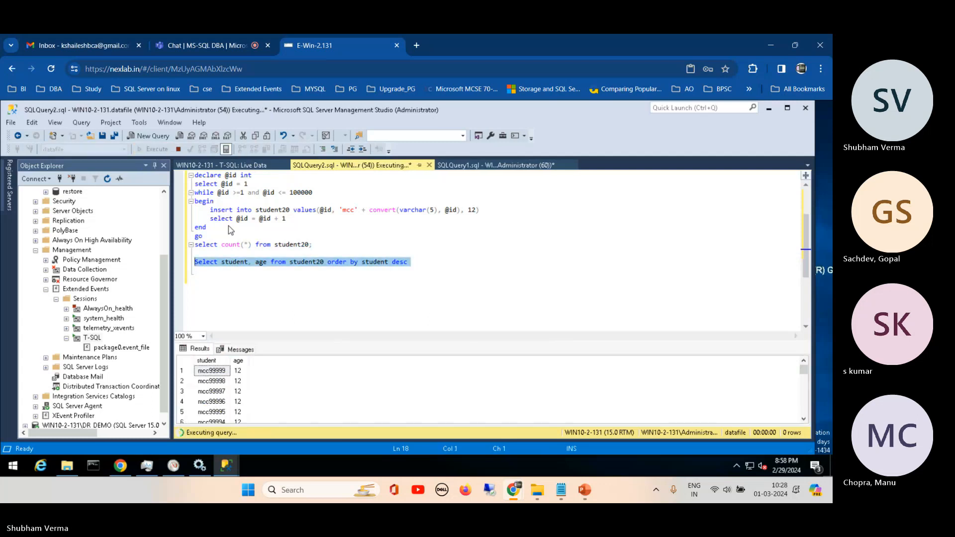
pyautogui.moveTo(309, 341); pyautogui.dragTo(329, 325)
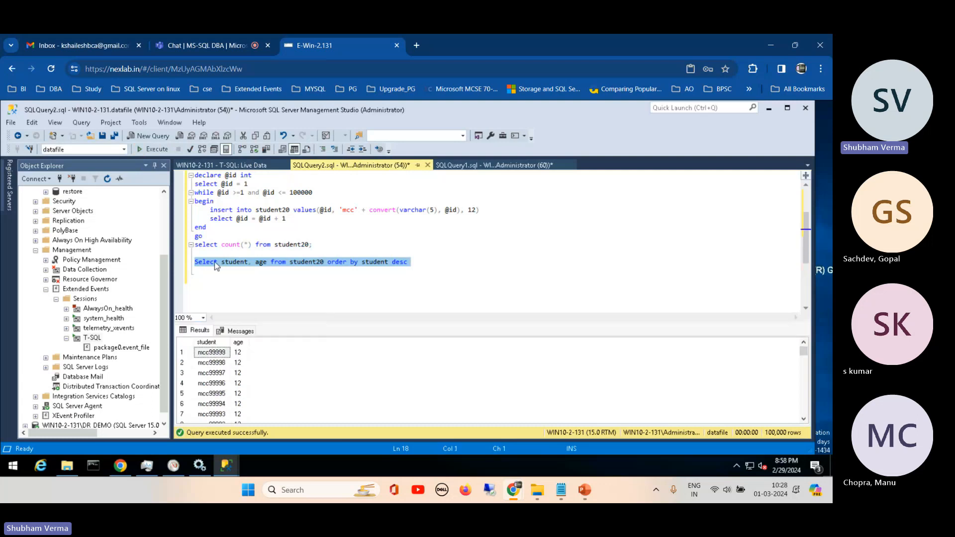
# - Limit the sorted select statement to top 20, run it and enlarge the results area further
pyautogui.click(223, 262)
pyautogui.write('top 20')
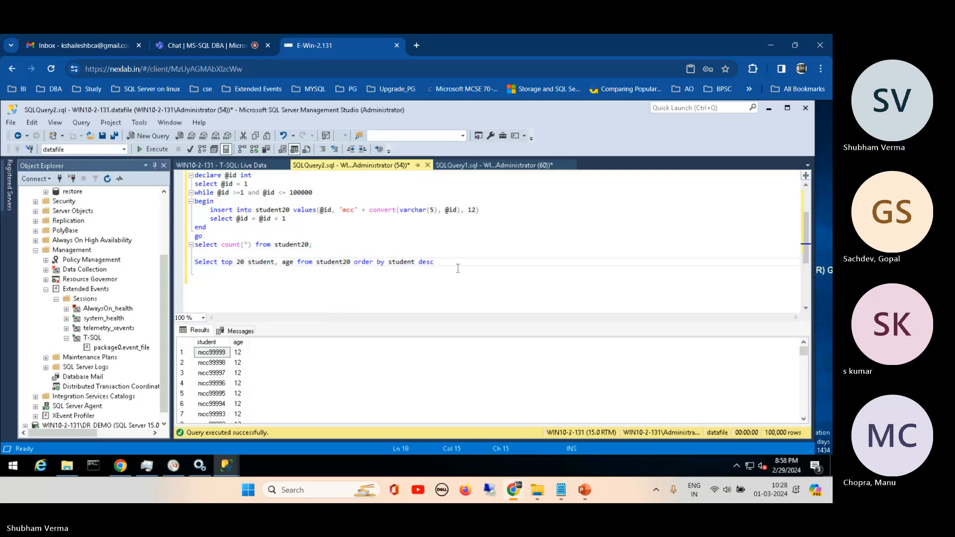
pyautogui.moveTo(444, 262); pyautogui.dragTo(194, 262)
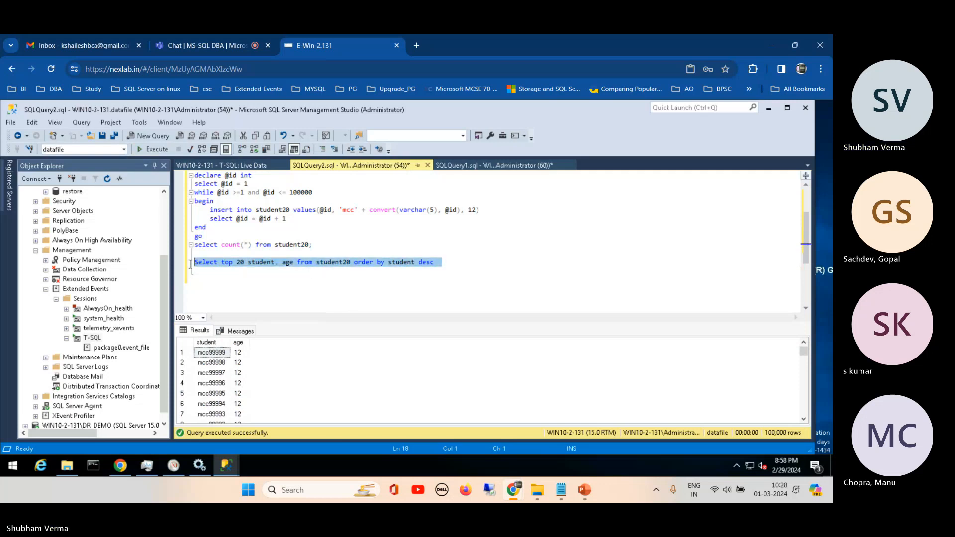
pyautogui.click(157, 150)
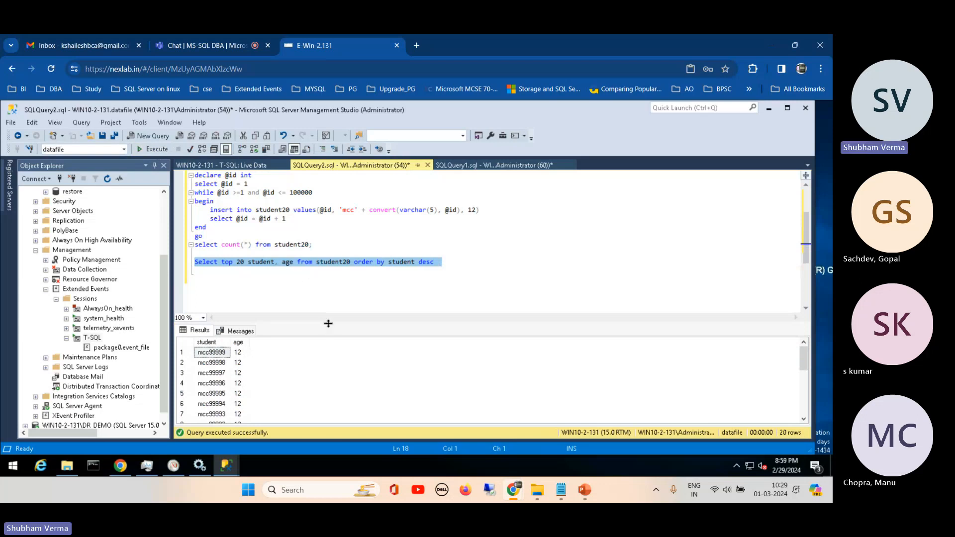
pyautogui.moveTo(328, 326); pyautogui.dragTo(328, 286)
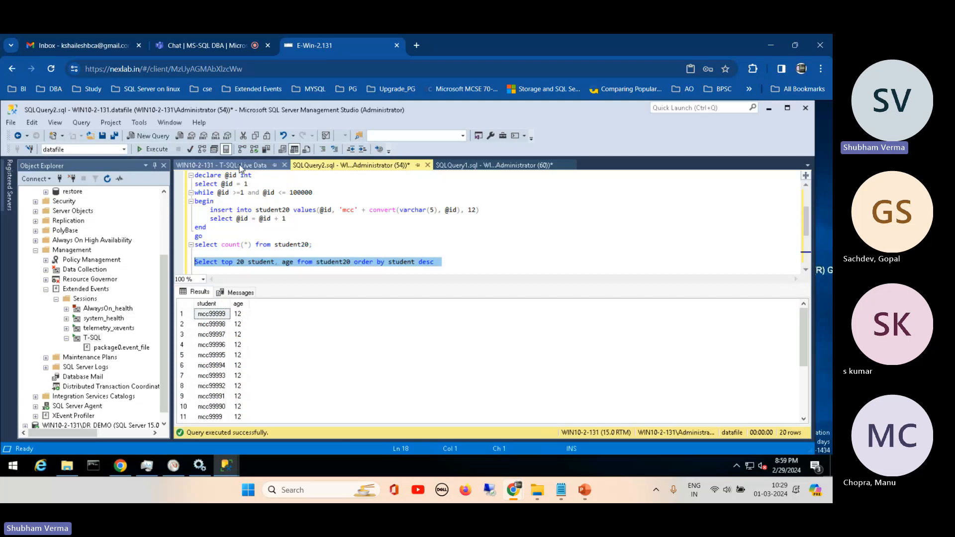
# - Return to the T-SQL live data and examine the sql_batch_completed event for the order by student dsc query
pyautogui.click(240, 166)
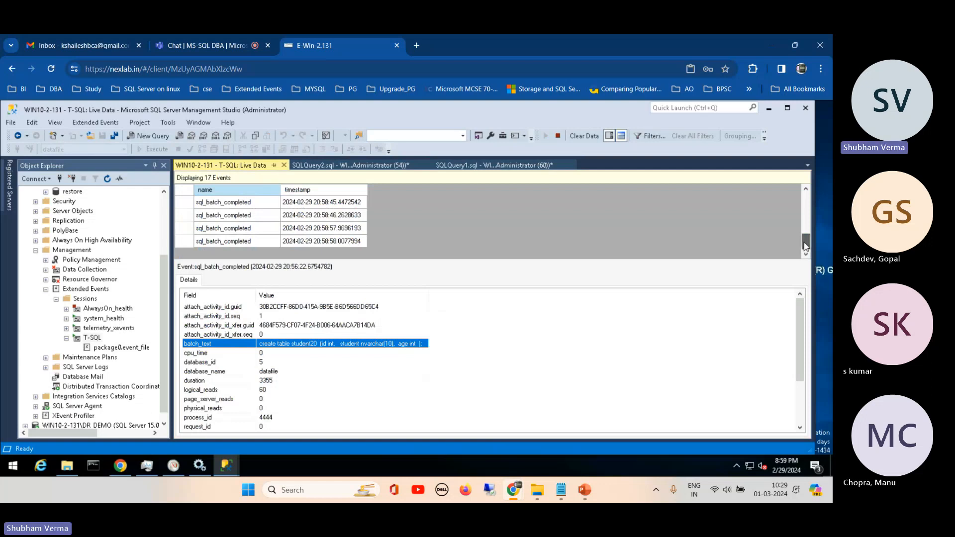
pyautogui.scroll(1, 806, 246)
pyautogui.click(318, 217)
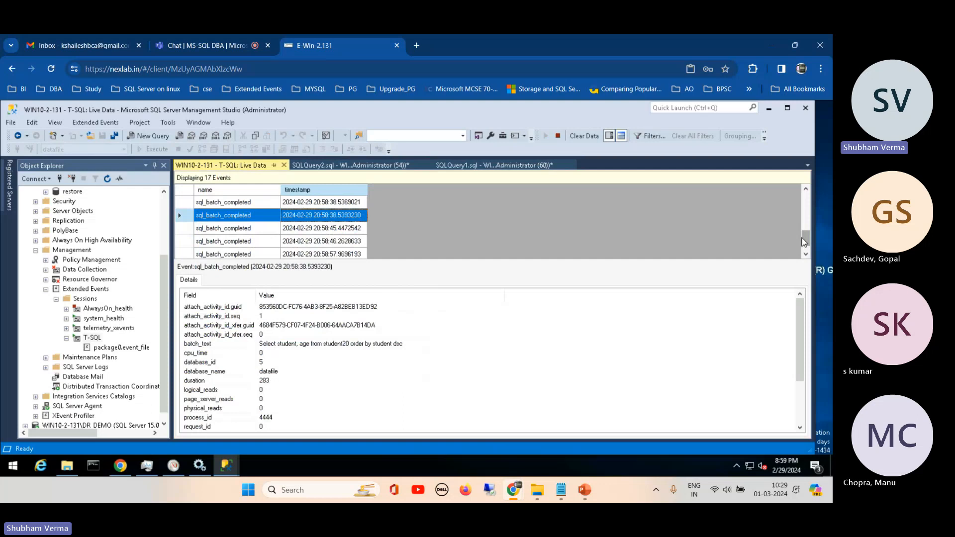
pyautogui.moveTo(804, 241); pyautogui.dragTo(809, 195)
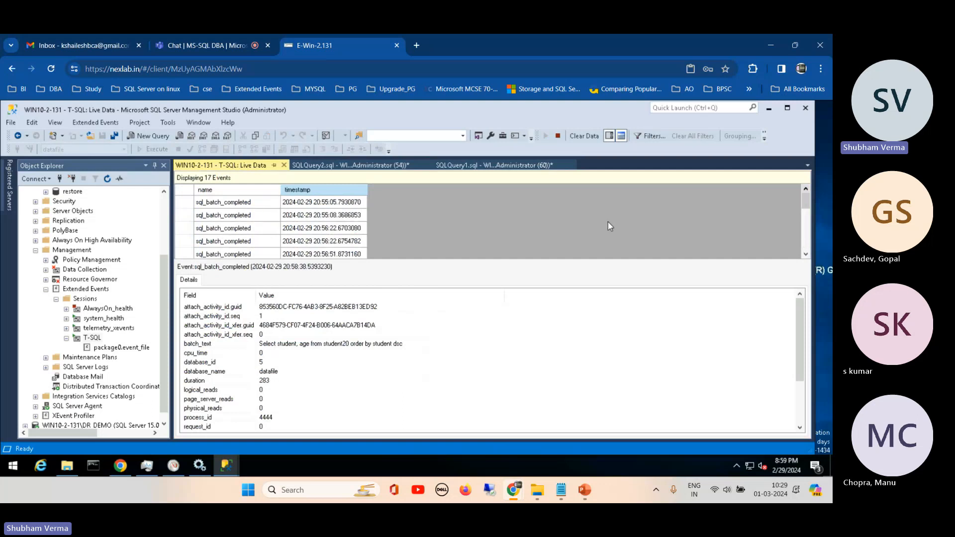
# - Open the target data of the T-SQL session's package0.event_file
pyautogui.click(122, 348)
pyautogui.rightClick(124, 349)
pyautogui.click(155, 357)
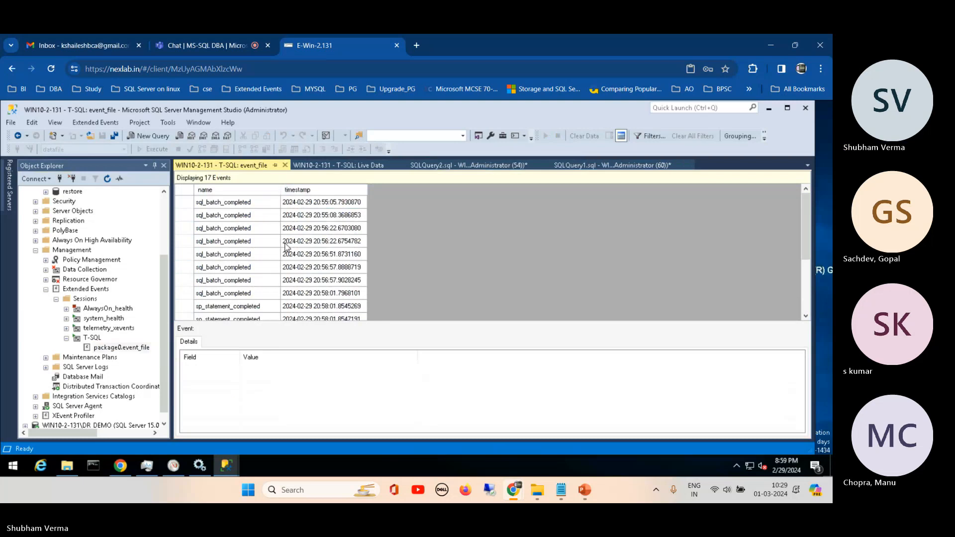
# - Examine the details of several sql_batch_completed and sp_statement_completed events in the event file, ending with the earliest one
pyautogui.click(227, 228)
pyautogui.click(227, 264)
pyautogui.click(318, 305)
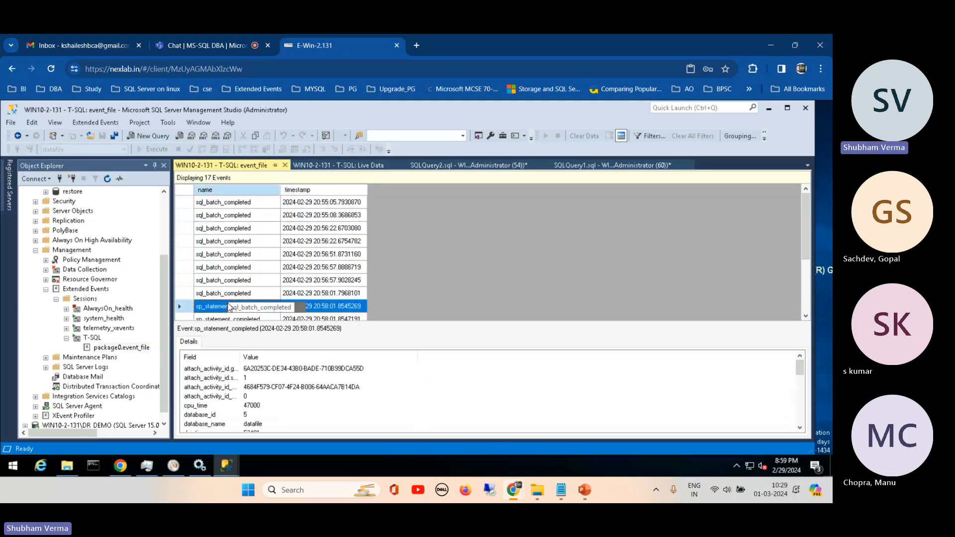
pyautogui.click(341, 256)
pyautogui.click(326, 204)
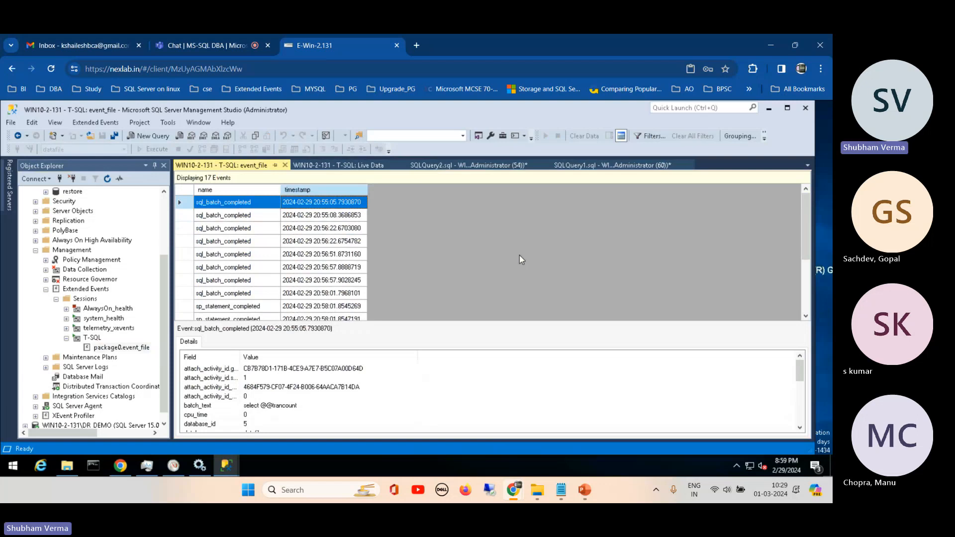
pyautogui.click(56, 300)
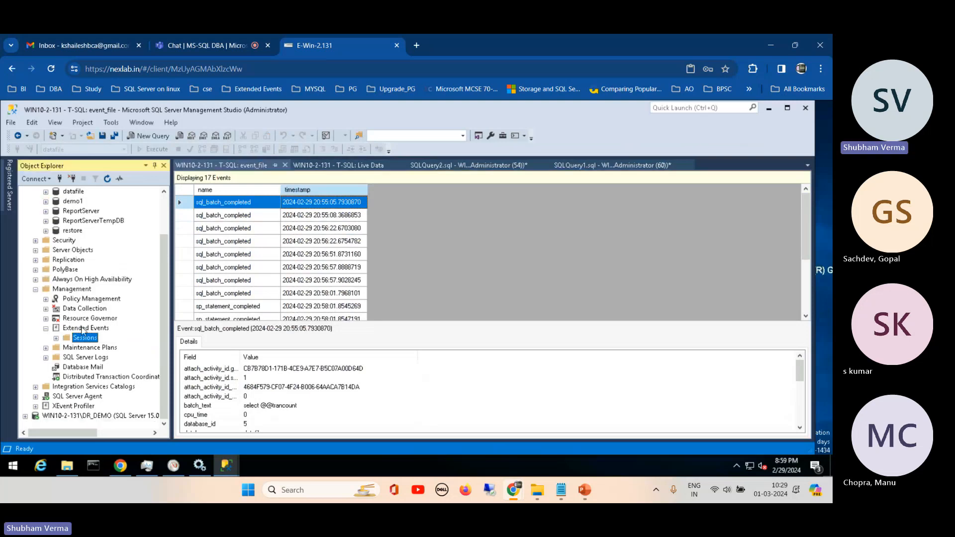
pyautogui.click(56, 338)
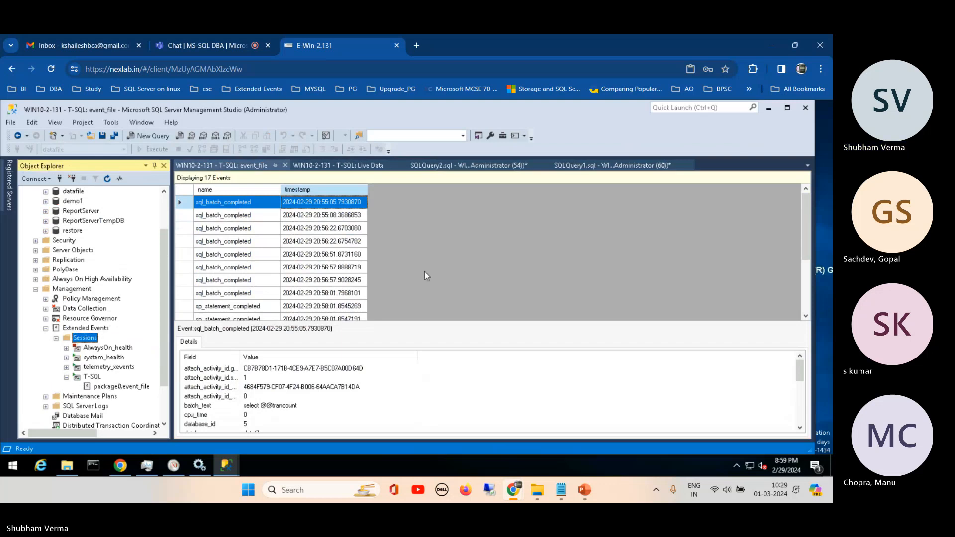
pyautogui.click(486, 225)
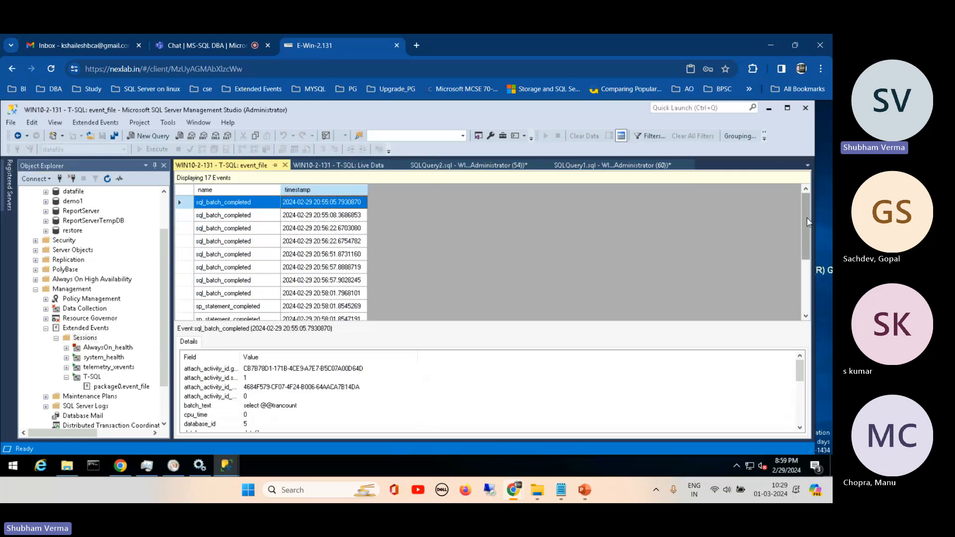
pyautogui.moveTo(804, 227); pyautogui.dragTo(802, 194)
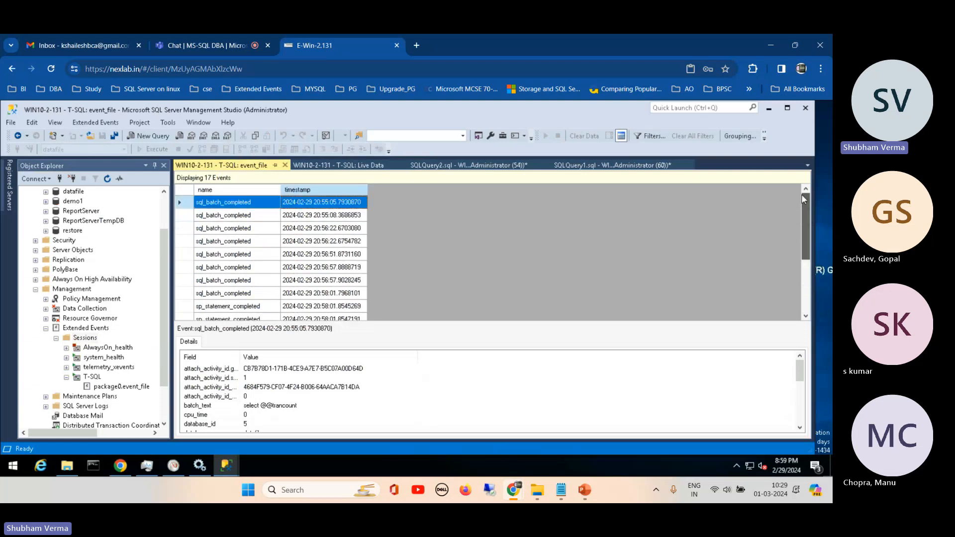
pyautogui.click(190, 45)
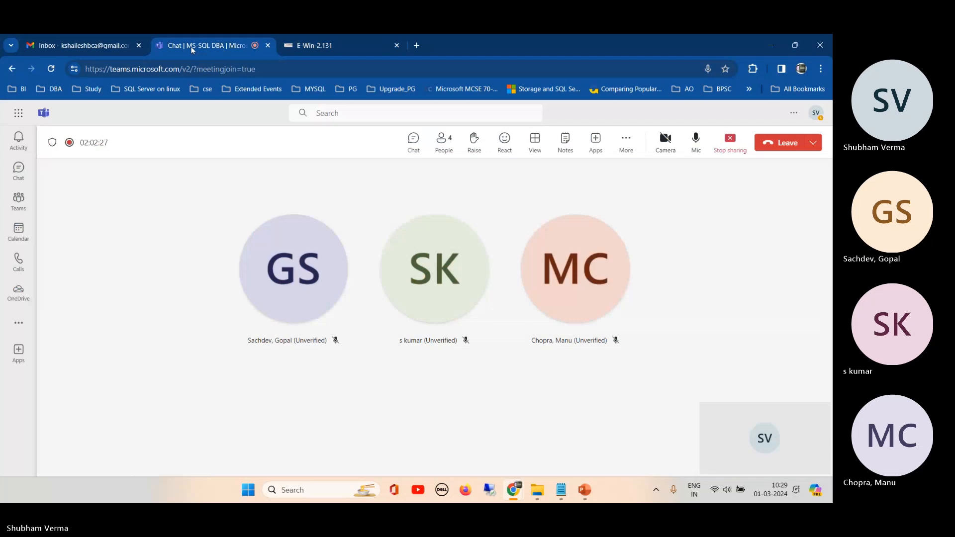
pyautogui.click(327, 45)
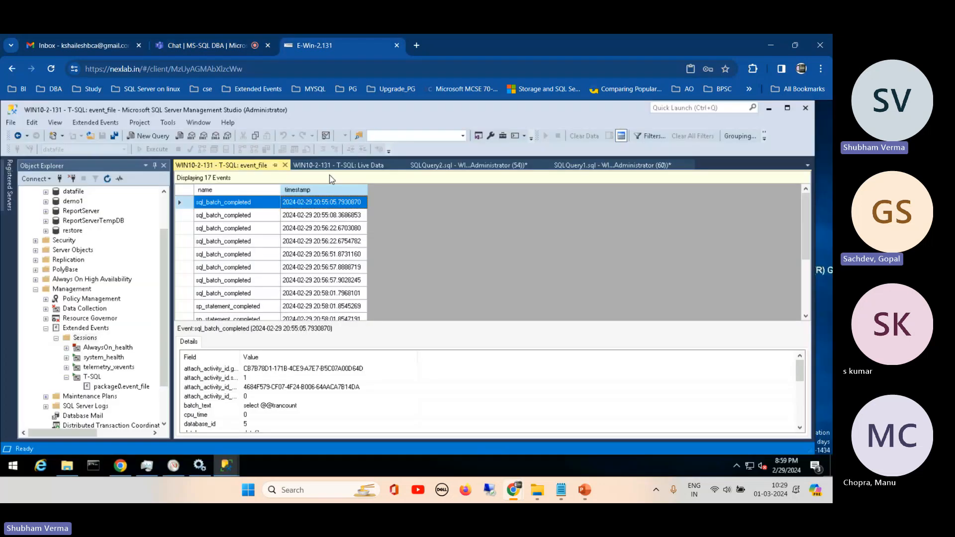
# - Collapse the Extended Events node under Management and bring the server's databases back into view
pyautogui.click(46, 329)
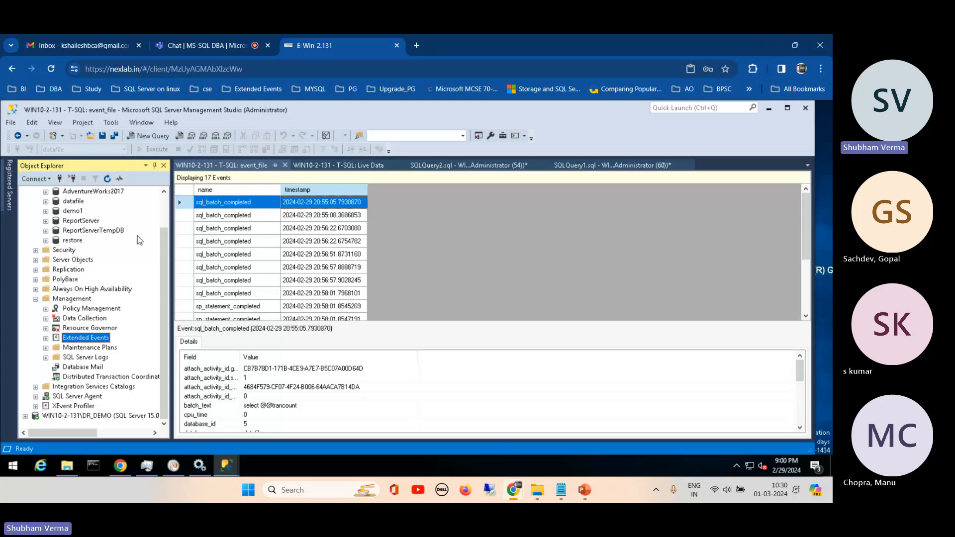
pyautogui.moveTo(165, 240); pyautogui.dragTo(167, 208)
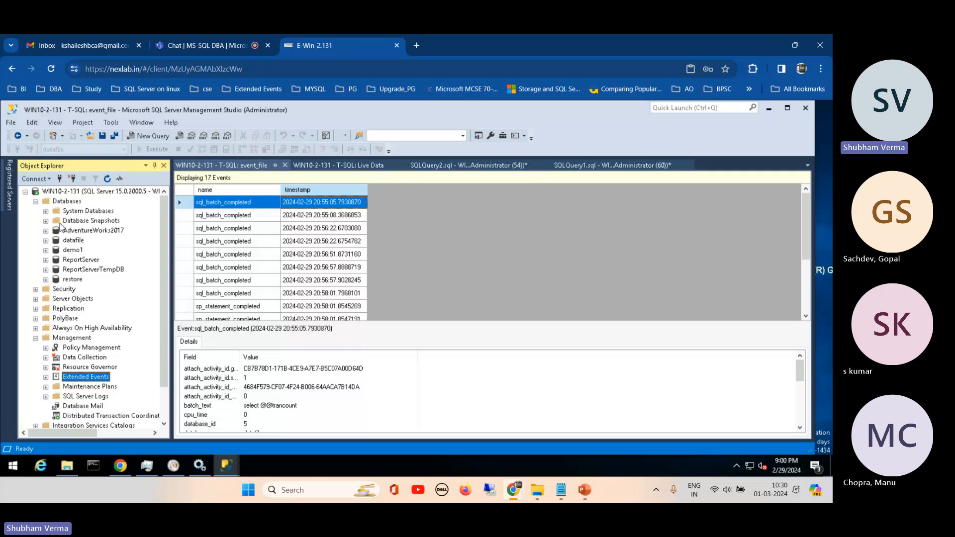
# - Switch to the MSSQL Server DBA Training 24 presentation in PowerPoint, review its Contents slide and return to Management Studio
pyautogui.click(584, 492)
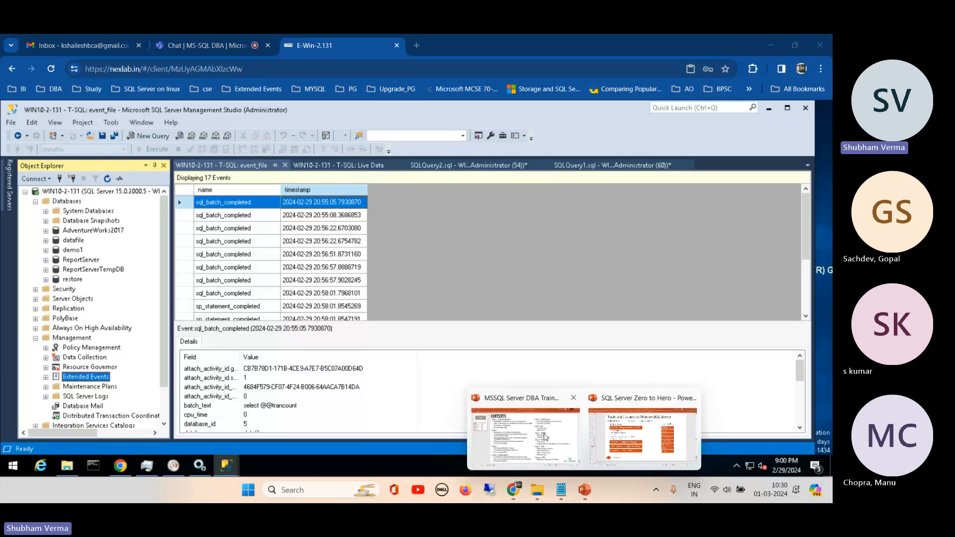
pyautogui.click(546, 437)
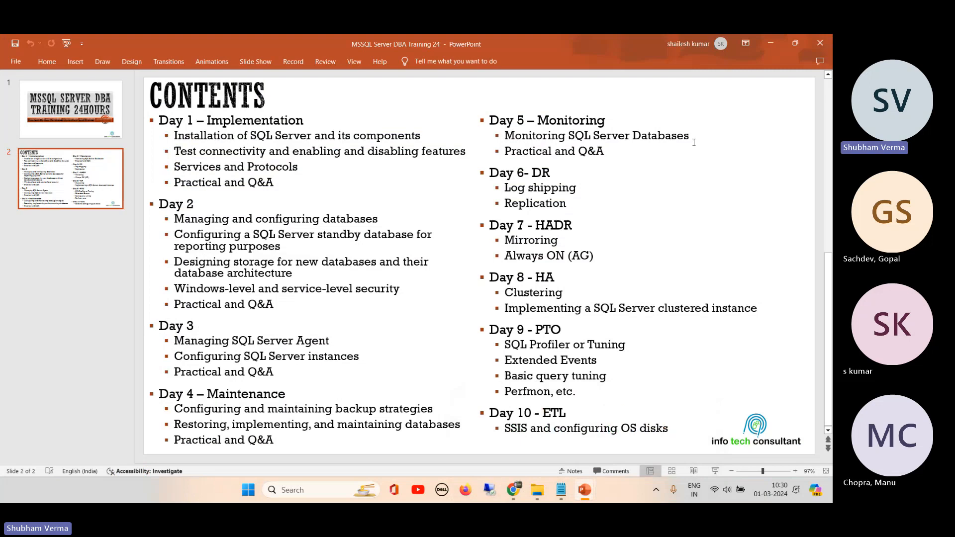
pyautogui.click(775, 43)
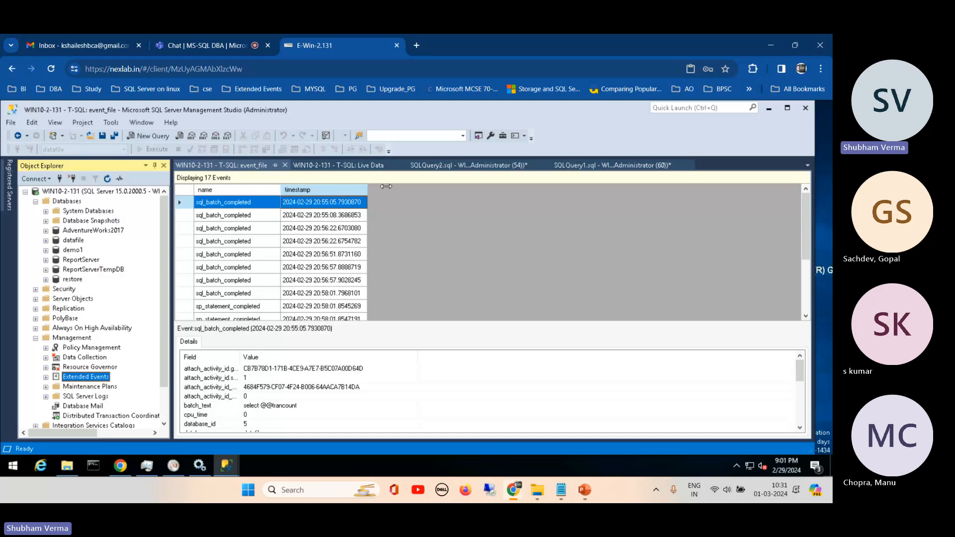
# - Collapse the Databases node, narrow Object Explorer slightly and expand the SQL Server Agent node
pyautogui.click(36, 202)
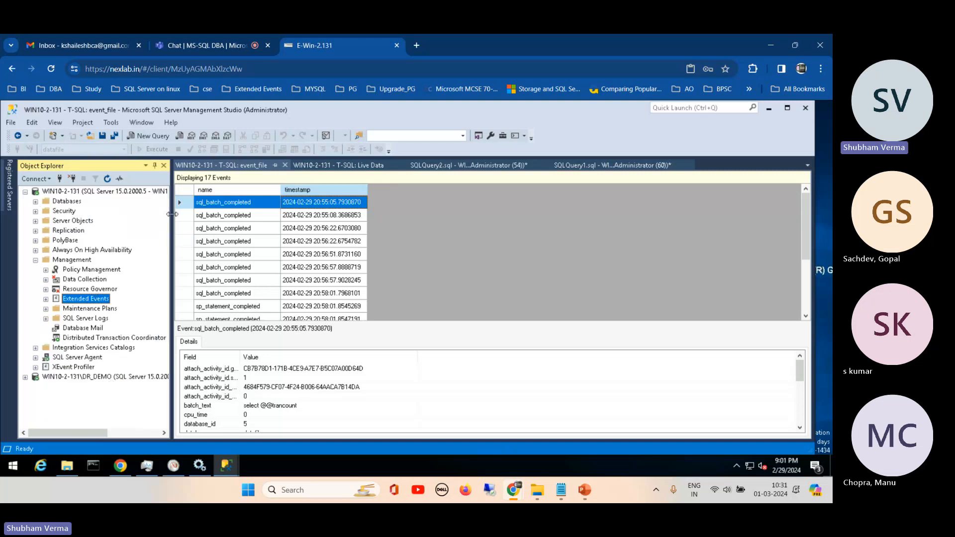
pyautogui.moveTo(172, 214); pyautogui.dragTo(164, 214)
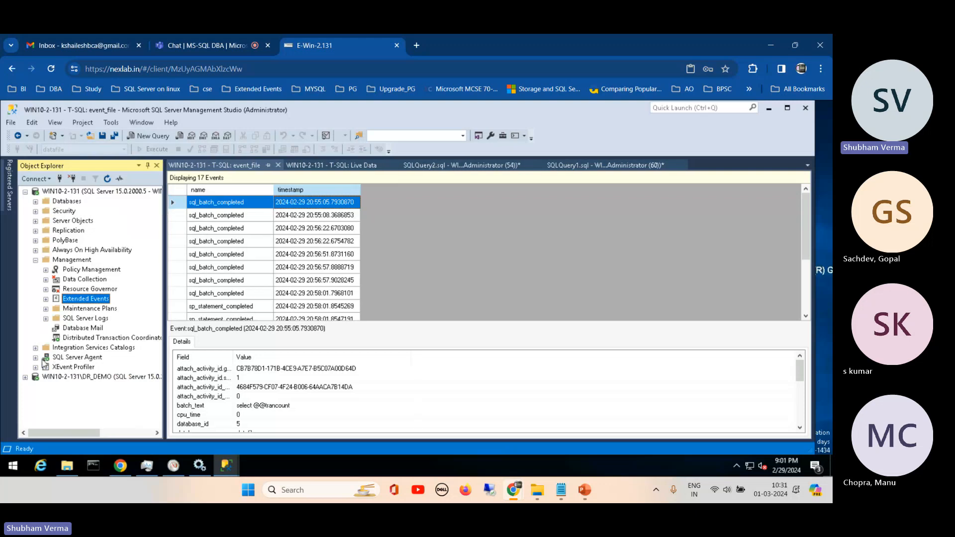
pyautogui.click(35, 357)
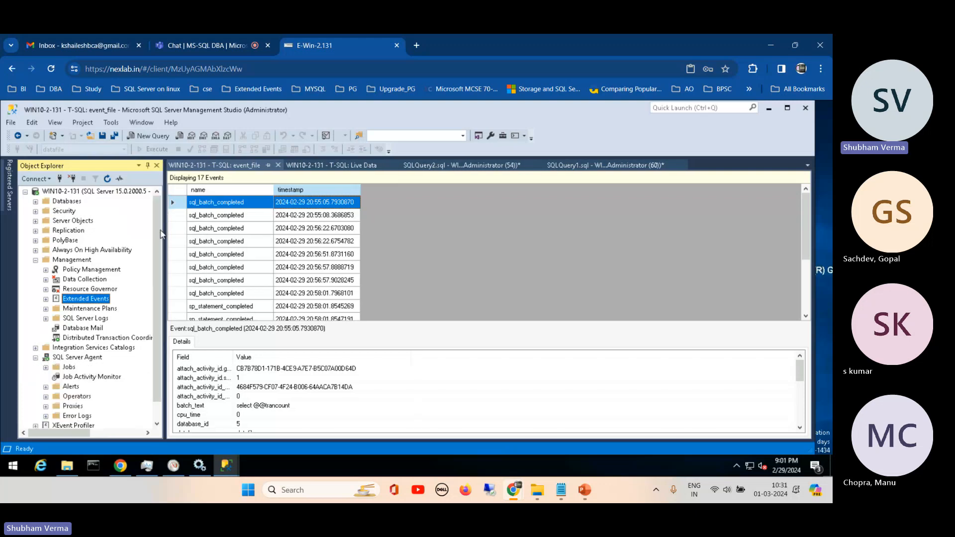
pyautogui.scroll(-1, 110, 383)
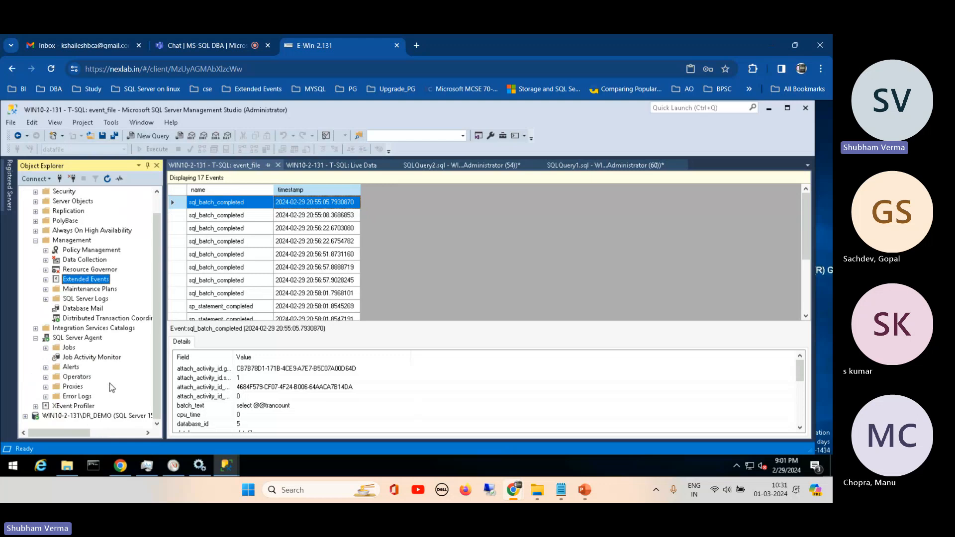
# - Open the Job Activity Monitor of SQL Server Agent to view the job activity on WIN10-2-131
pyautogui.rightClick(90, 358)
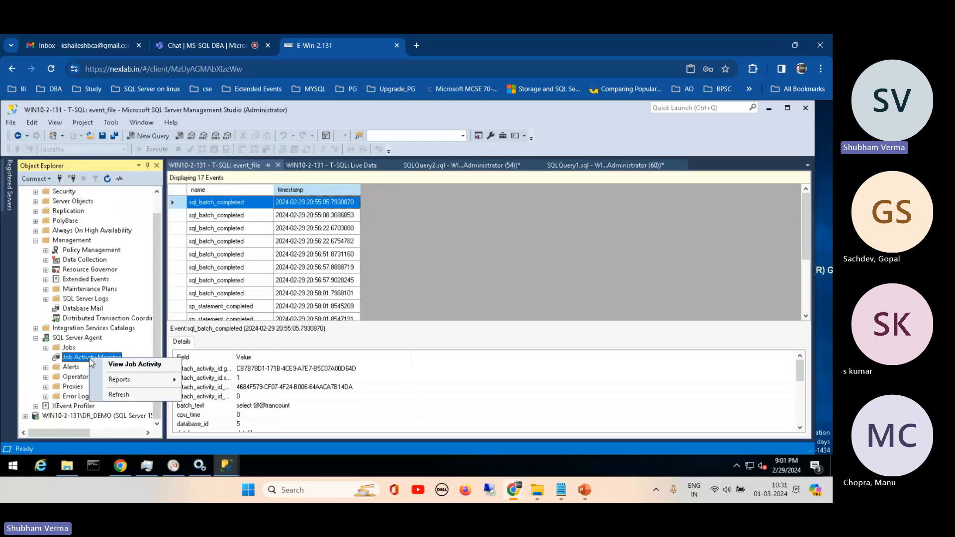
pyautogui.scroll(1, 159, 225)
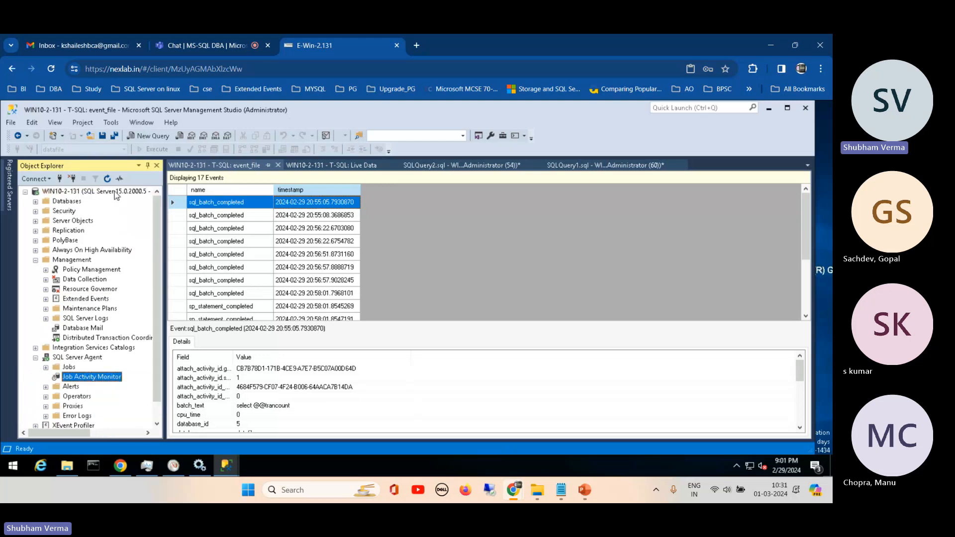
pyautogui.rightClick(99, 192)
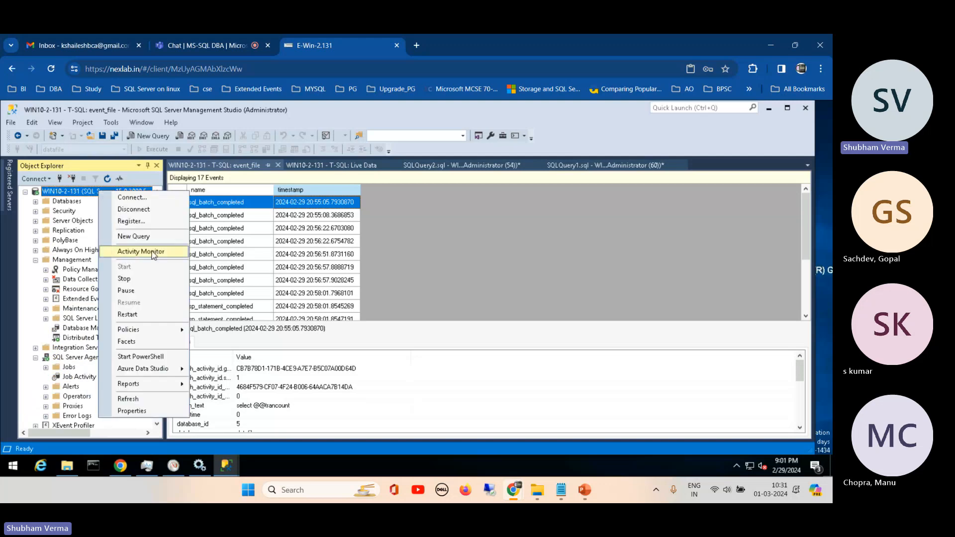
pyautogui.click(71, 381)
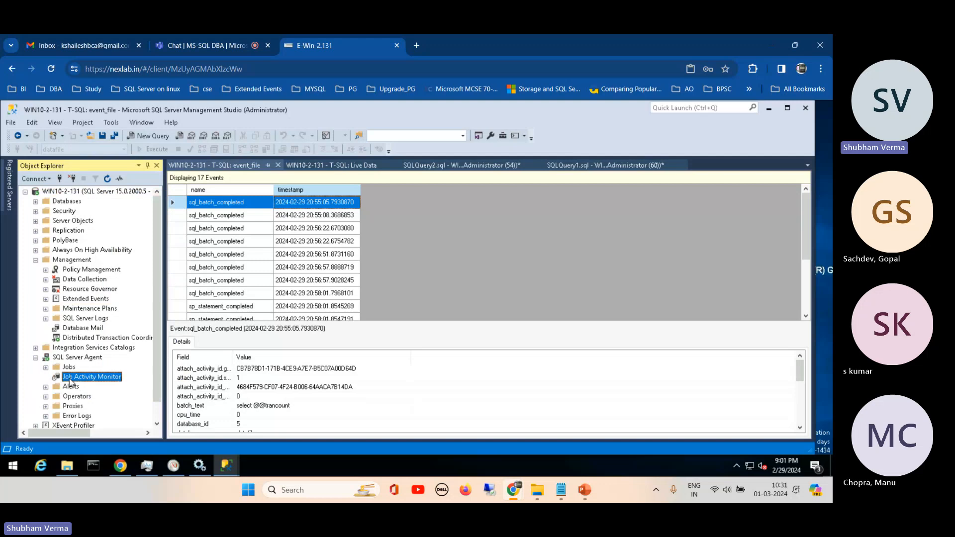
pyautogui.rightClick(71, 381)
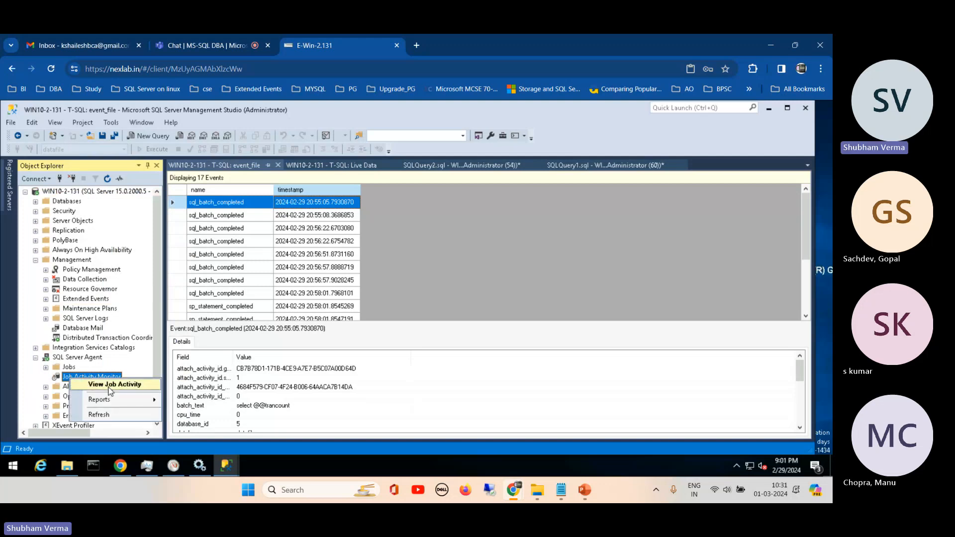
pyautogui.click(109, 387)
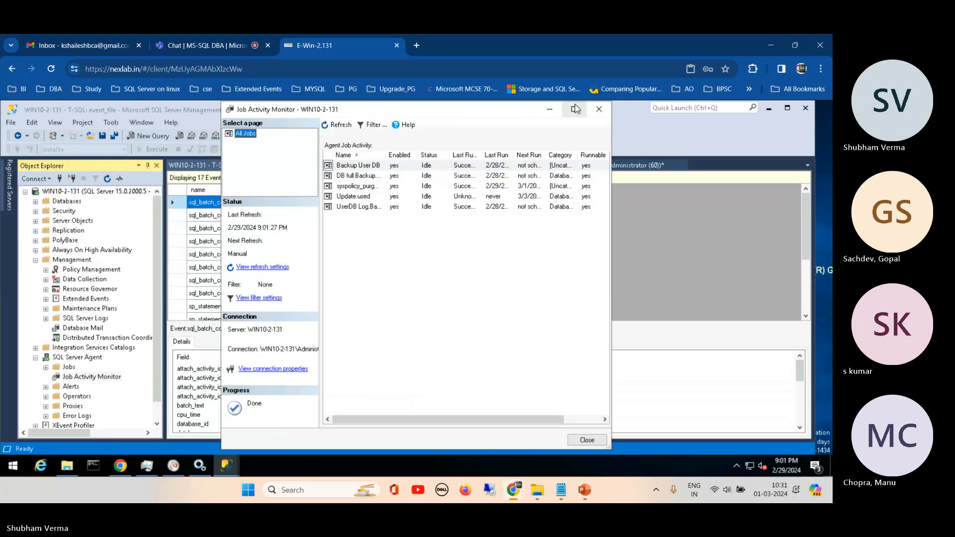
# - Maximize the Job Activity Monitor, narrow its Name column and widen the Category ID column to show the full heading
pyautogui.click(576, 109)
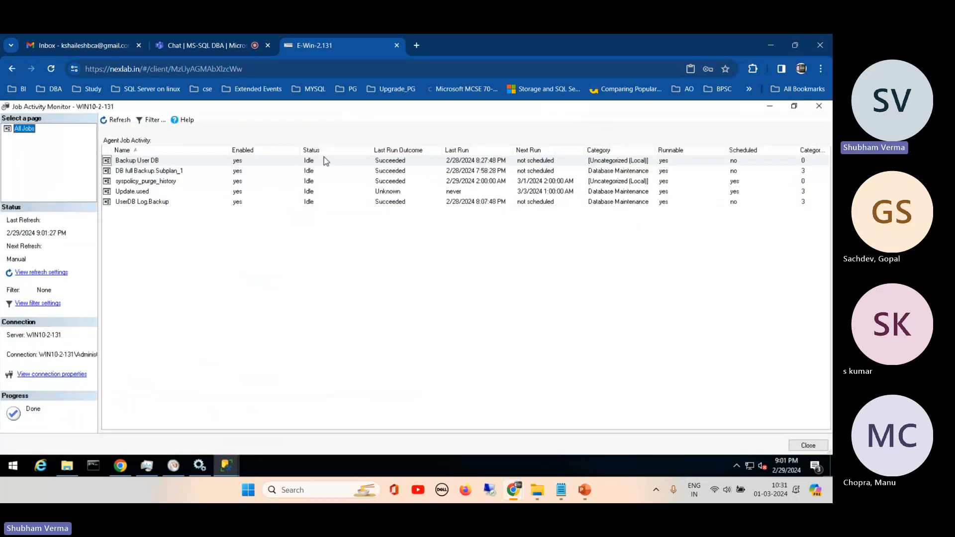
pyautogui.click(239, 161)
pyautogui.moveTo(229, 155); pyautogui.dragTo(193, 155)
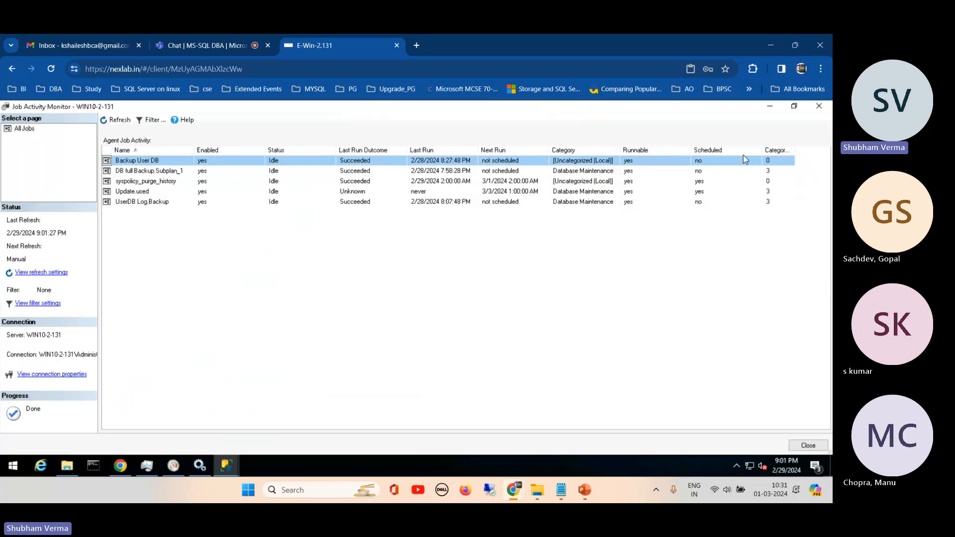
pyautogui.moveTo(795, 151)
pyautogui.mouseDown()
pyautogui.moveTo(818, 152)
pyautogui.moveTo(810, 152)
pyautogui.mouseUp()
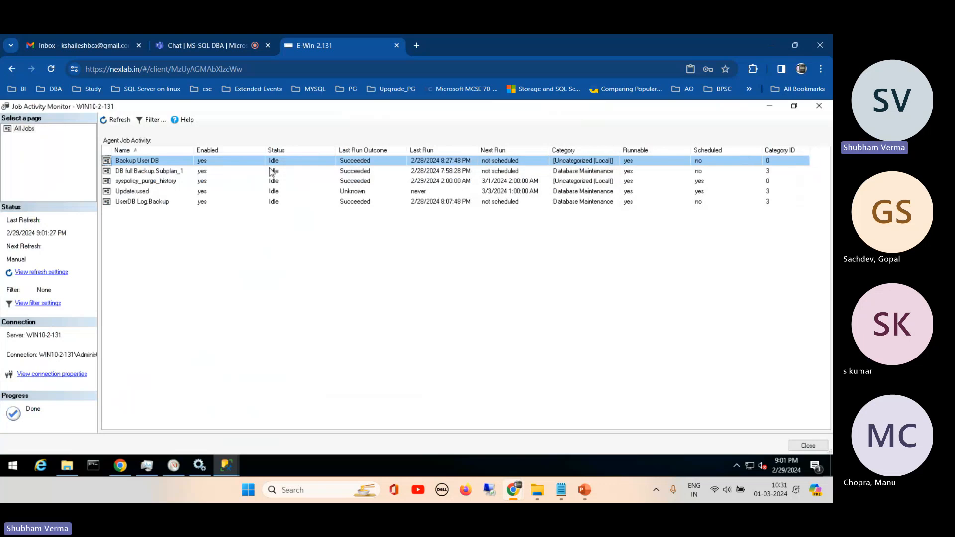
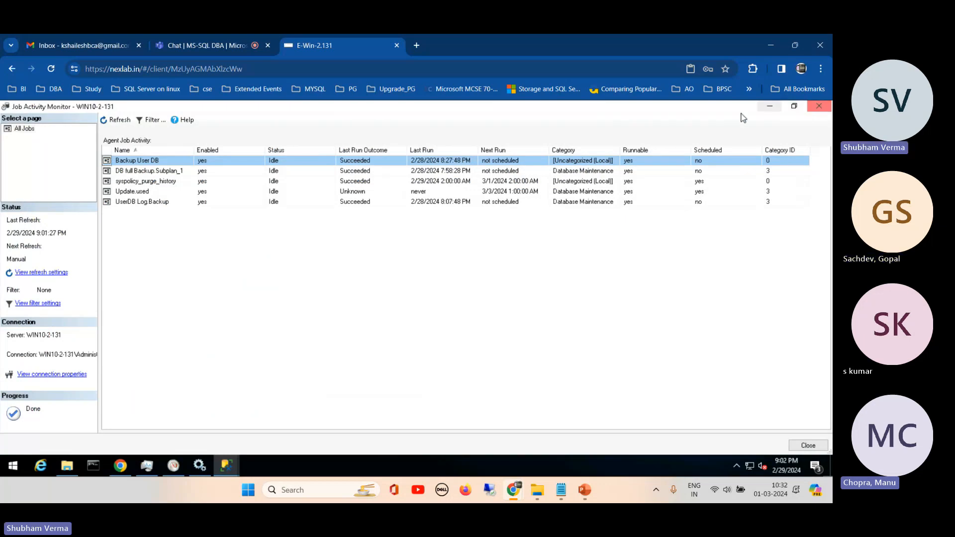
# - Close Job Activity Monitor, collapse Management, and open the Performance - Top Queries by Total IO standard report for the WIN10-2-131 server
pyautogui.click(819, 106)
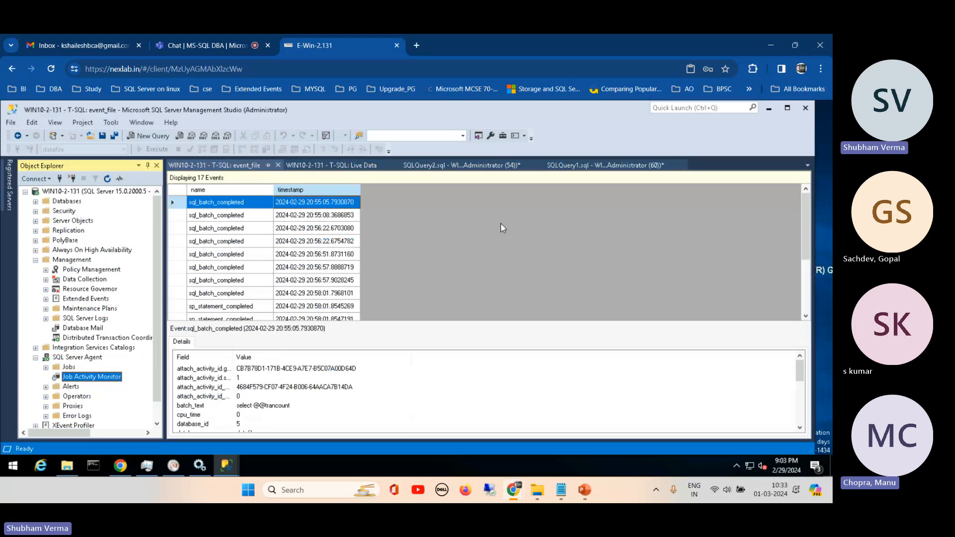
pyautogui.click(35, 260)
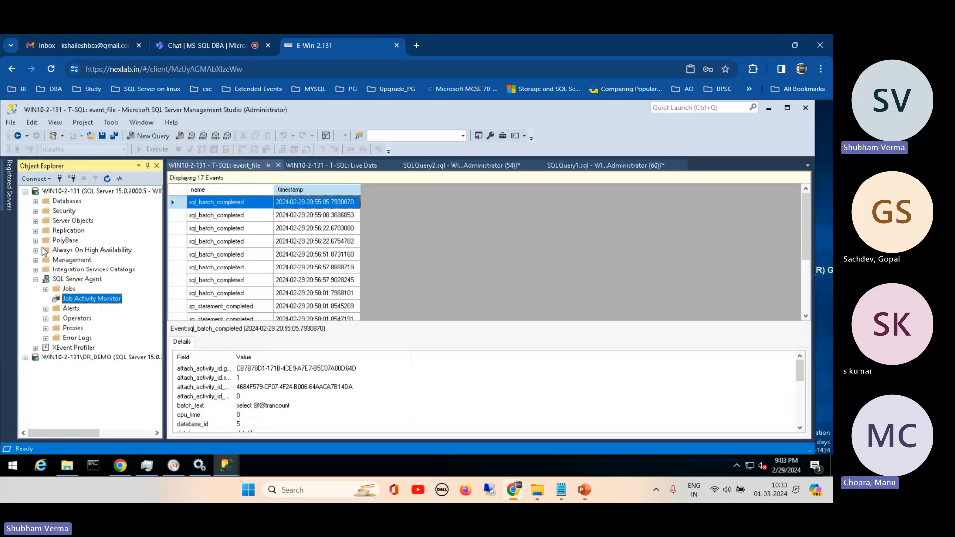
pyautogui.click(66, 193)
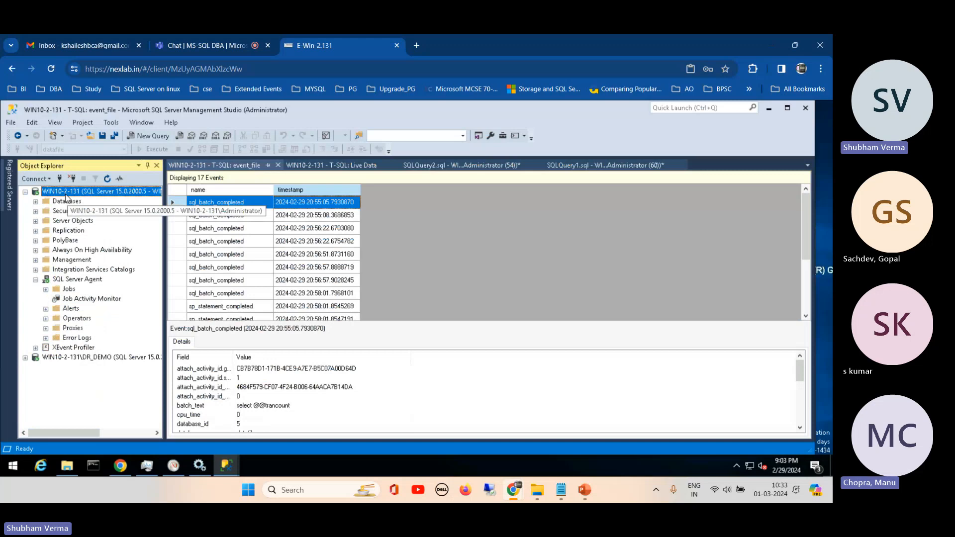
pyautogui.rightClick(66, 195)
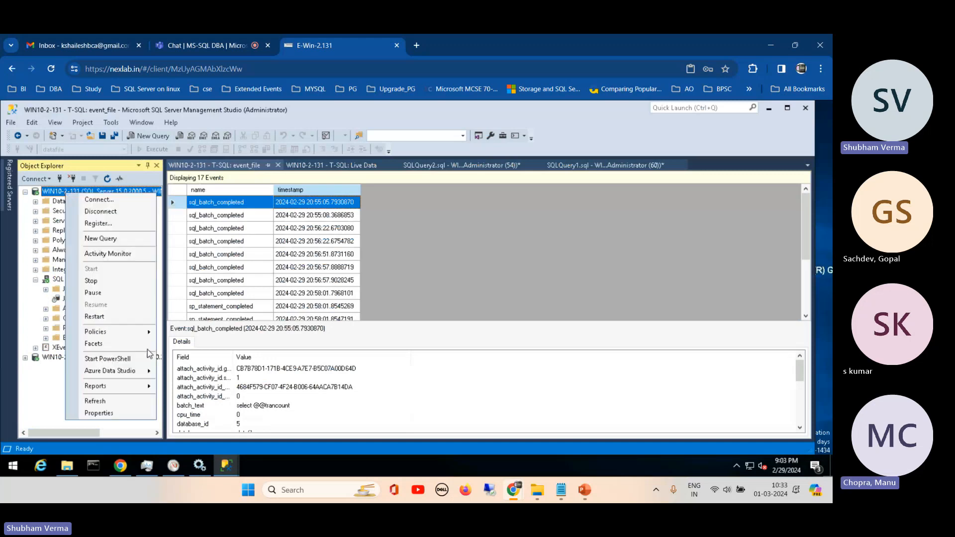
pyautogui.moveTo(134, 389)
pyautogui.moveTo(229, 389)
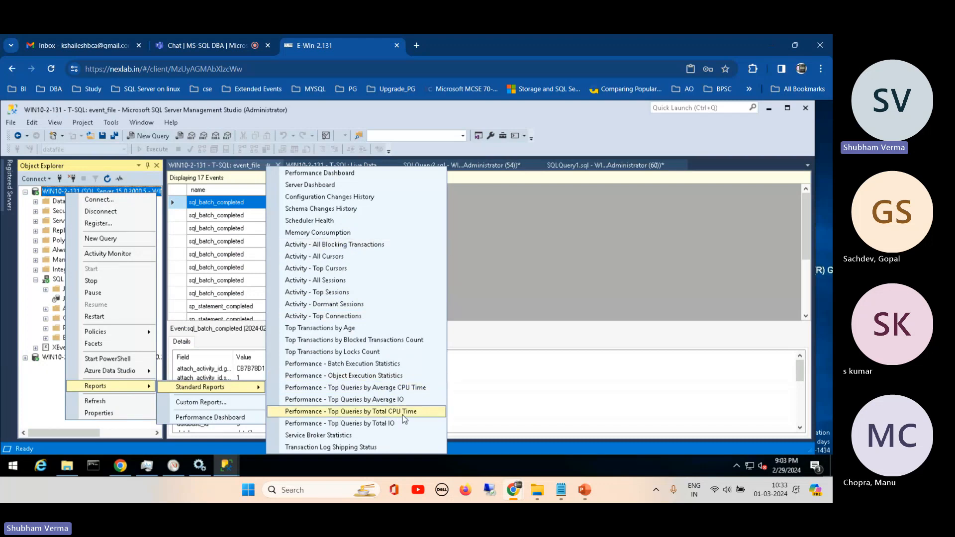
pyautogui.click(337, 423)
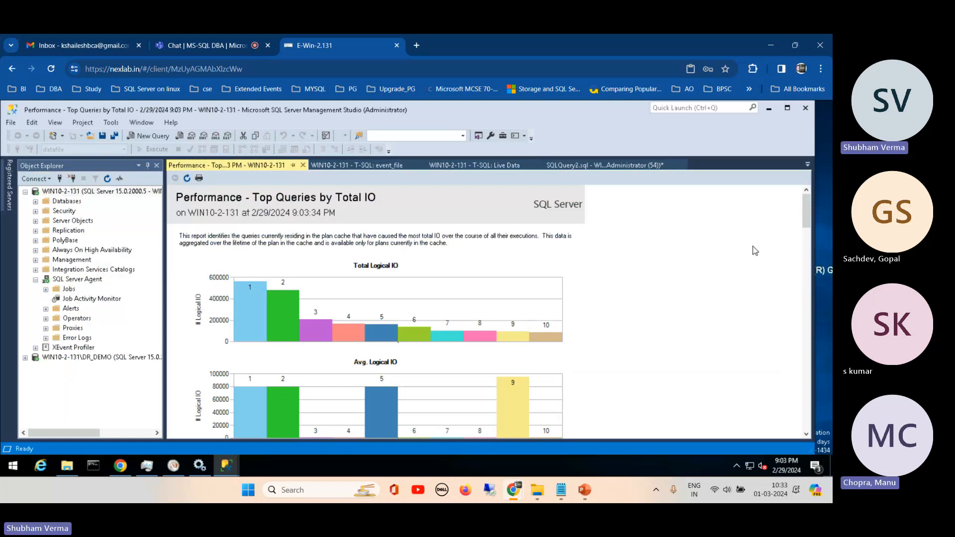
# - Review the logical IO charts in the report and expand the execution details of query 1
pyautogui.moveTo(808, 212)
pyautogui.mouseDown()
pyautogui.moveTo(811, 294)
pyautogui.moveTo(804, 217)
pyautogui.mouseUp()
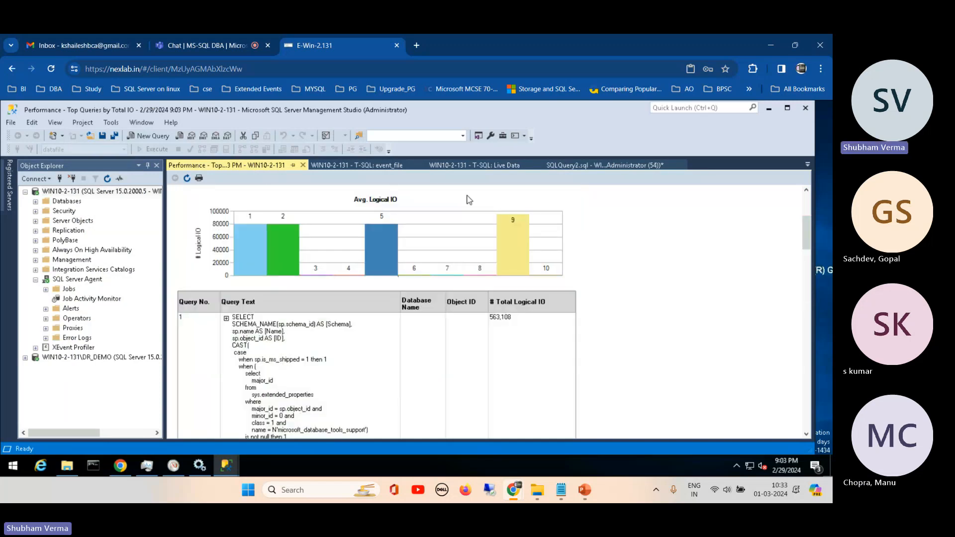
pyautogui.moveTo(807, 219); pyautogui.dragTo(806, 192)
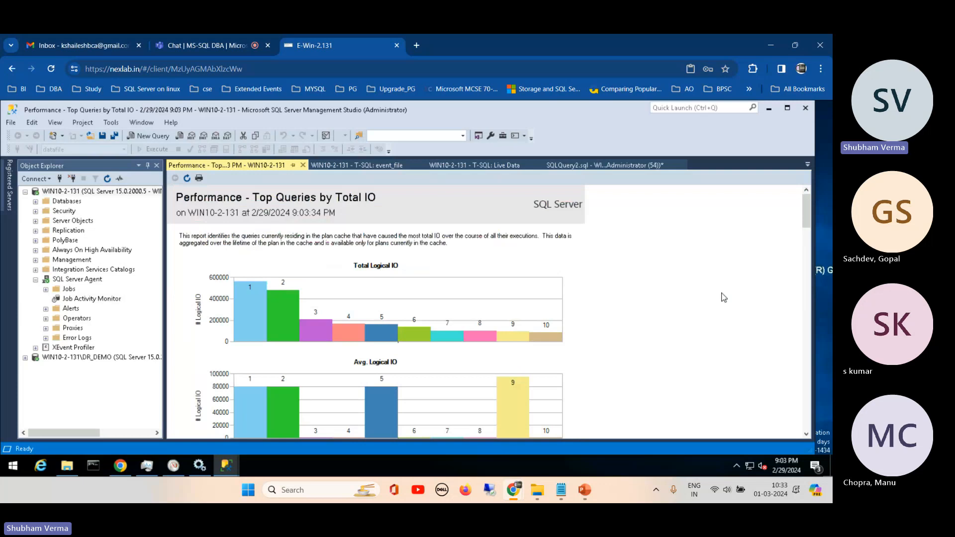
pyautogui.moveTo(810, 208); pyautogui.dragTo(808, 234)
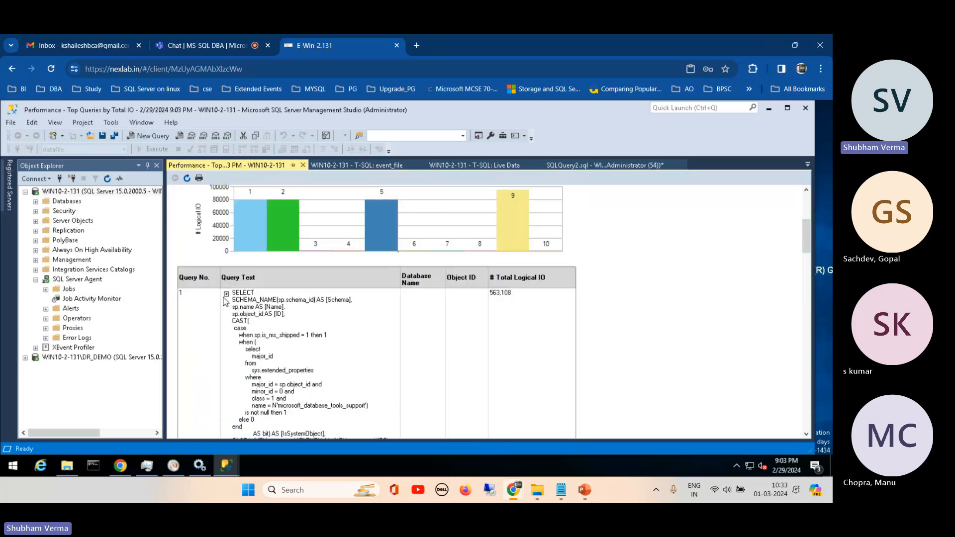
pyautogui.click(226, 294)
pyautogui.moveTo(806, 239); pyautogui.dragTo(803, 218)
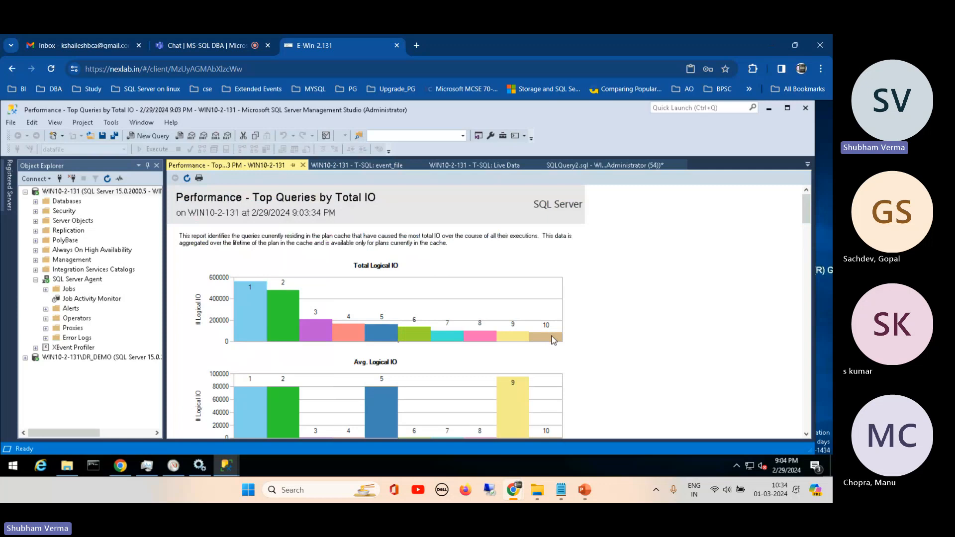
# - Expand query 10 in the Total IO report to review its execution statistics and full query text
pyautogui.moveTo(806, 209); pyautogui.dragTo(814, 432)
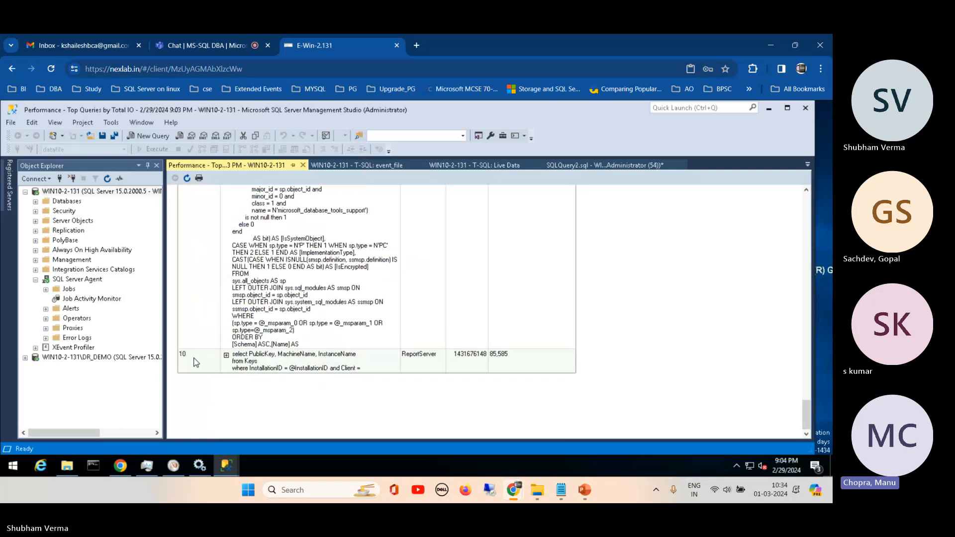
pyautogui.click(226, 356)
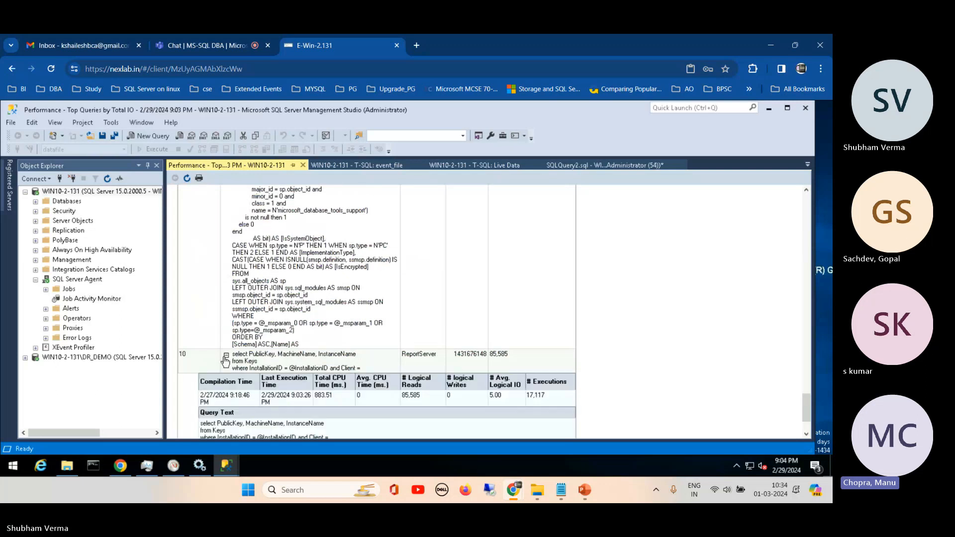
pyautogui.moveTo(807, 397); pyautogui.dragTo(807, 224)
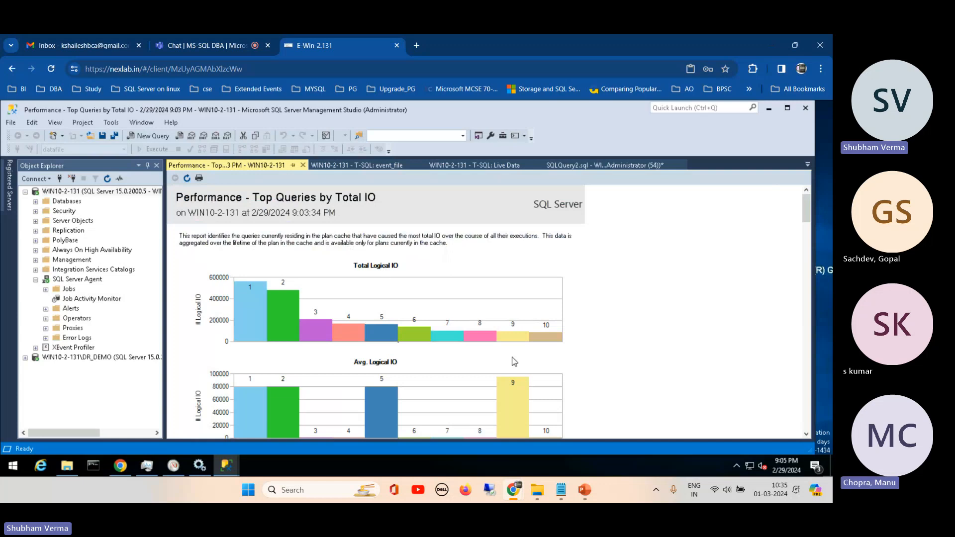
pyautogui.click(561, 491)
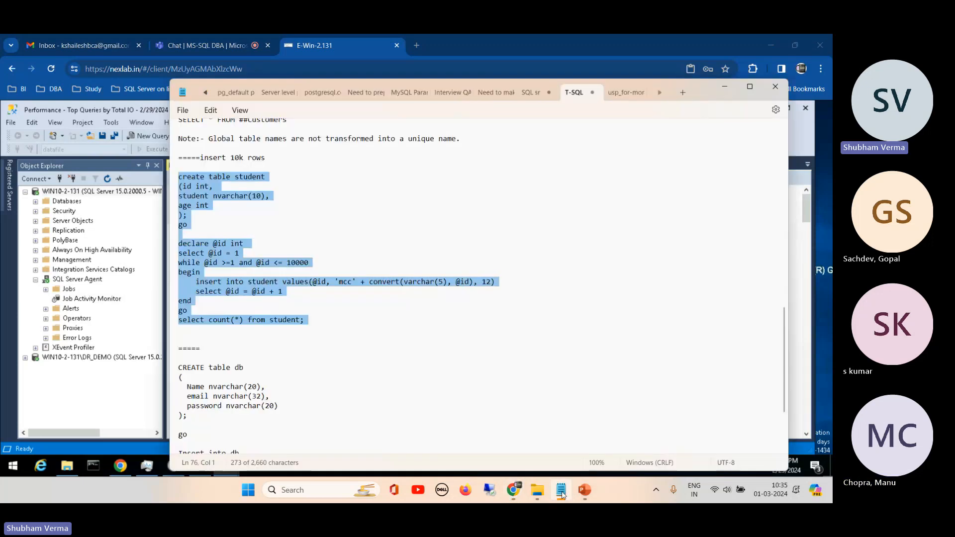
pyautogui.click(561, 491)
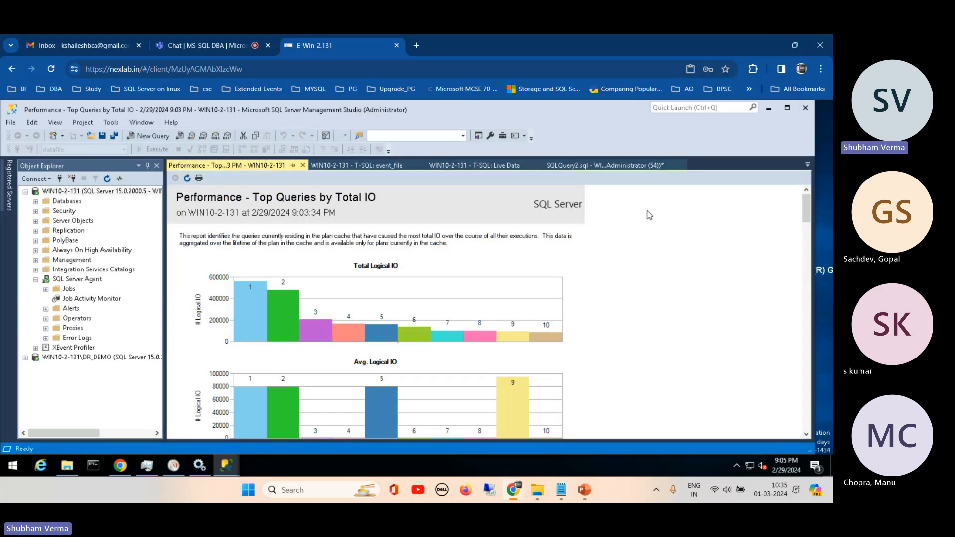
# - Expand the details of query 9 in the Total IO report, and return to the charts
pyautogui.moveTo(807, 209); pyautogui.dragTo(822, 382)
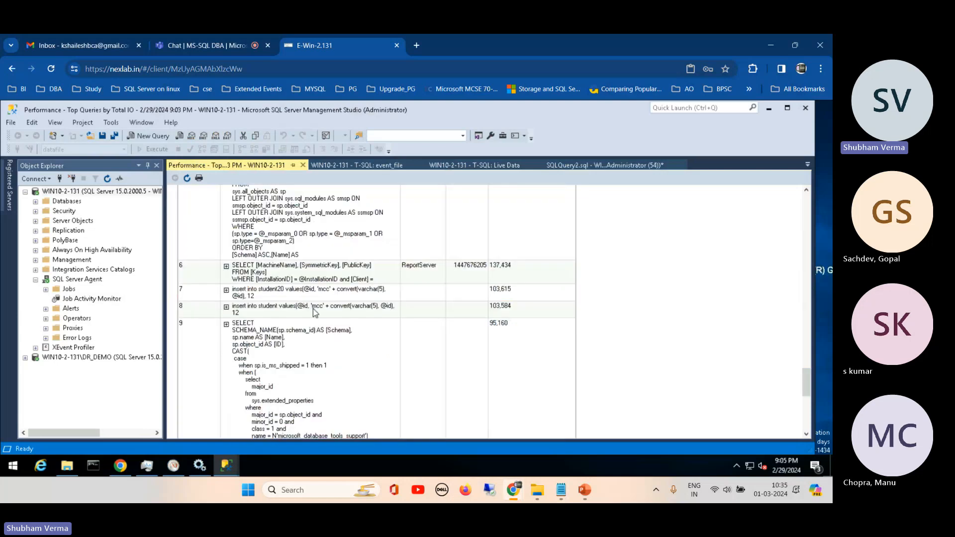
pyautogui.click(227, 325)
pyautogui.moveTo(806, 360); pyautogui.dragTo(807, 202)
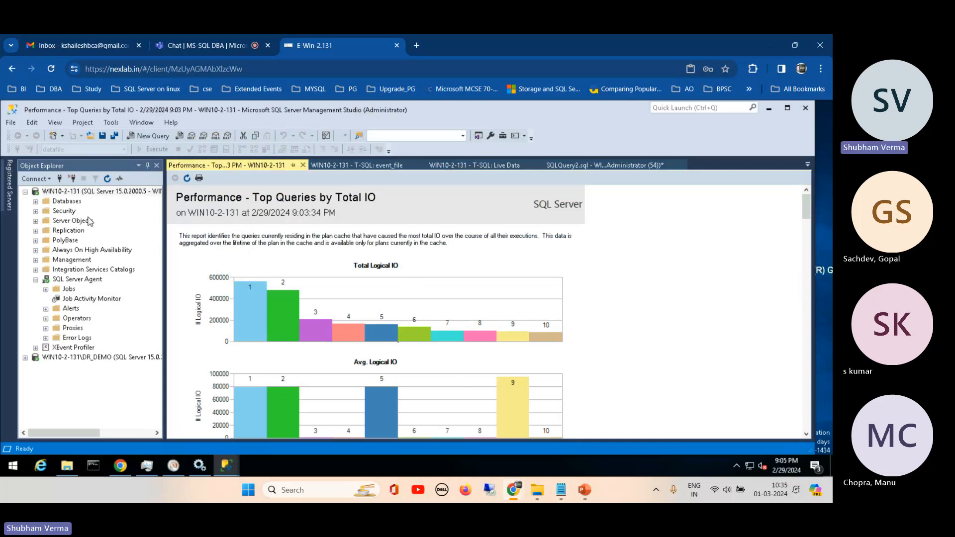
# - Open the Performance - Top Queries by Total CPU Time standard report for the WIN10-2-131 server
pyautogui.rightClick(82, 194)
pyautogui.moveTo(161, 385)
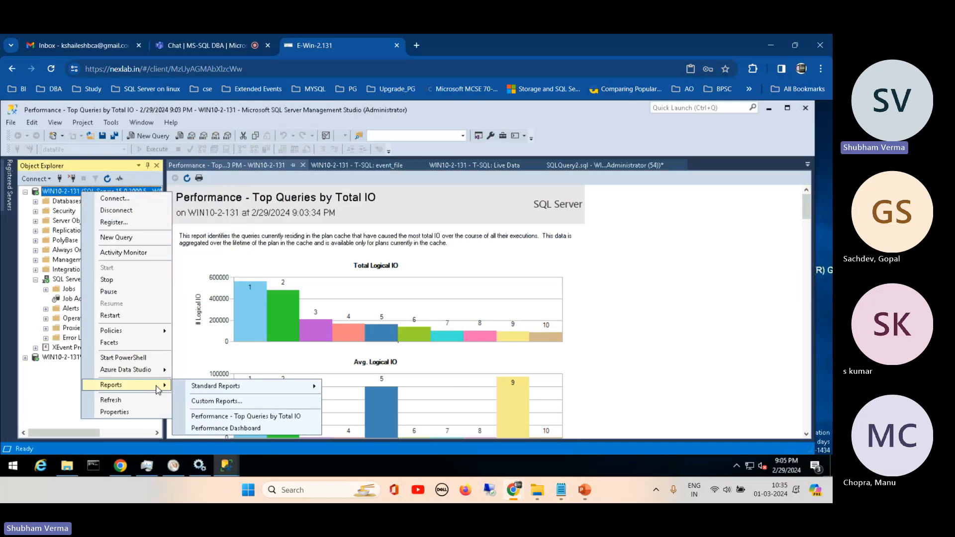
pyautogui.moveTo(307, 391)
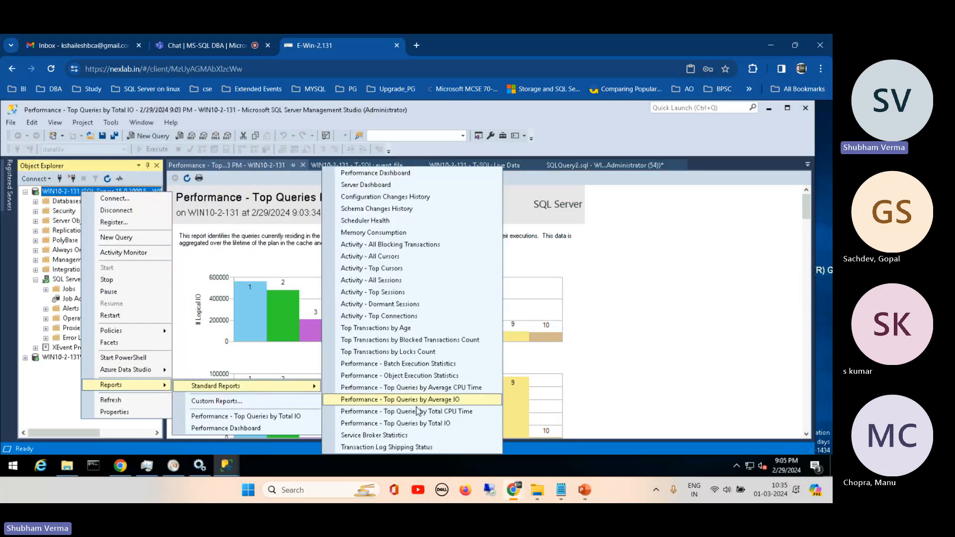
pyautogui.click(445, 413)
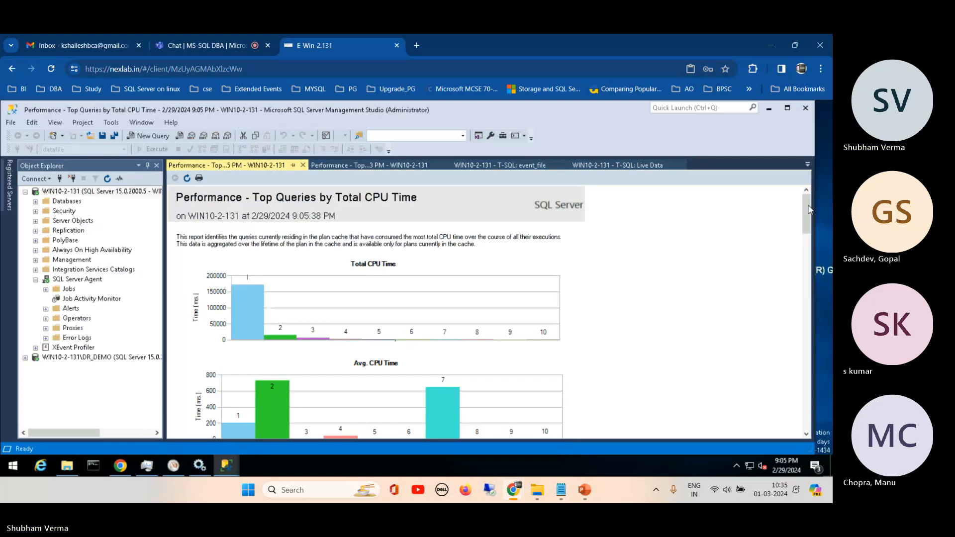
# - Expand query 5, the insert into the student table, in the CPU time report and review its execution statistics
pyautogui.moveTo(808, 209); pyautogui.dragTo(812, 309)
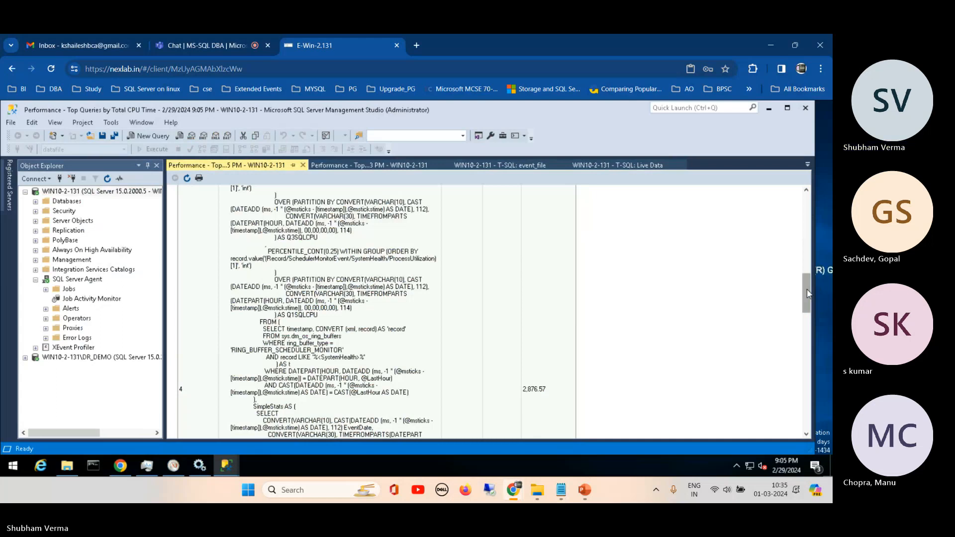
pyautogui.moveTo(805, 294); pyautogui.dragTo(797, 336)
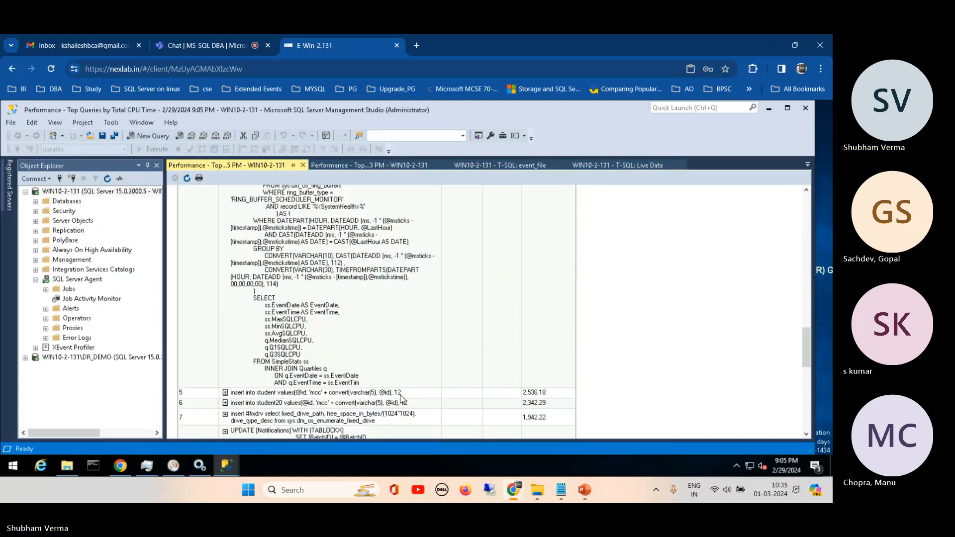
pyautogui.click(226, 393)
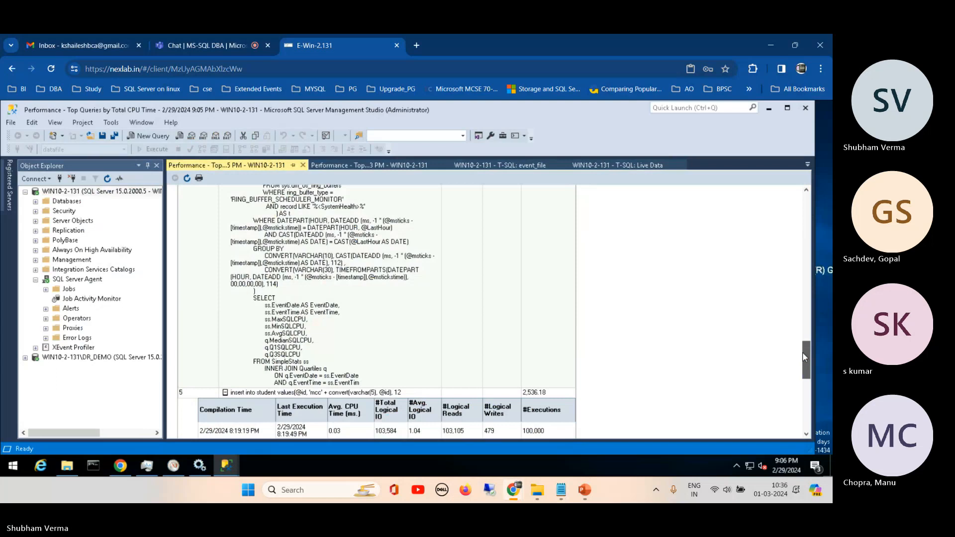
pyautogui.moveTo(803, 353); pyautogui.dragTo(803, 354)
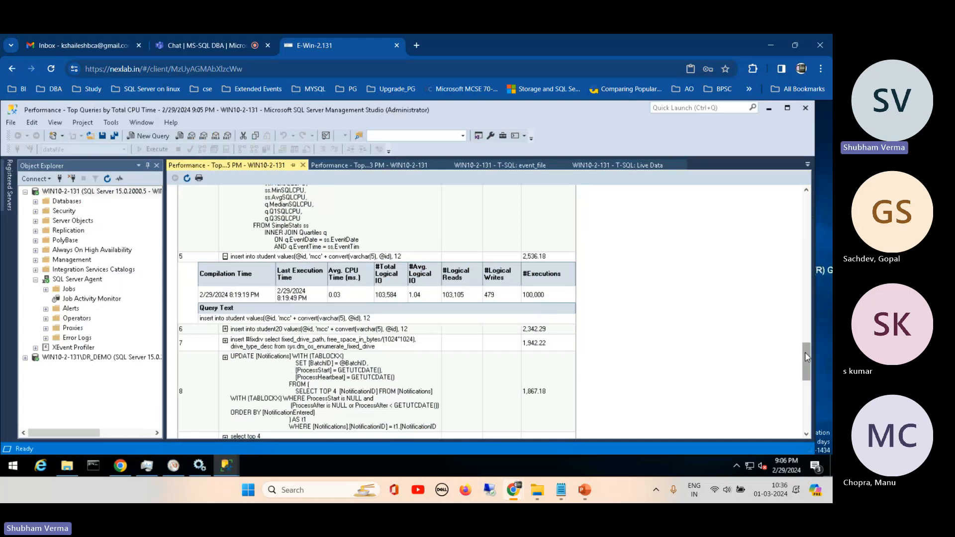
pyautogui.moveTo(807, 358); pyautogui.dragTo(806, 204)
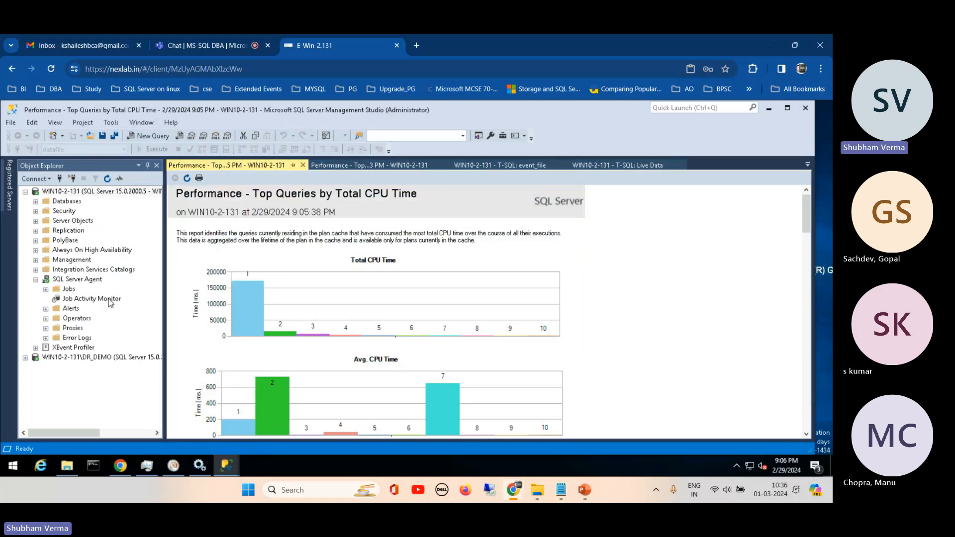
pyautogui.click(67, 195)
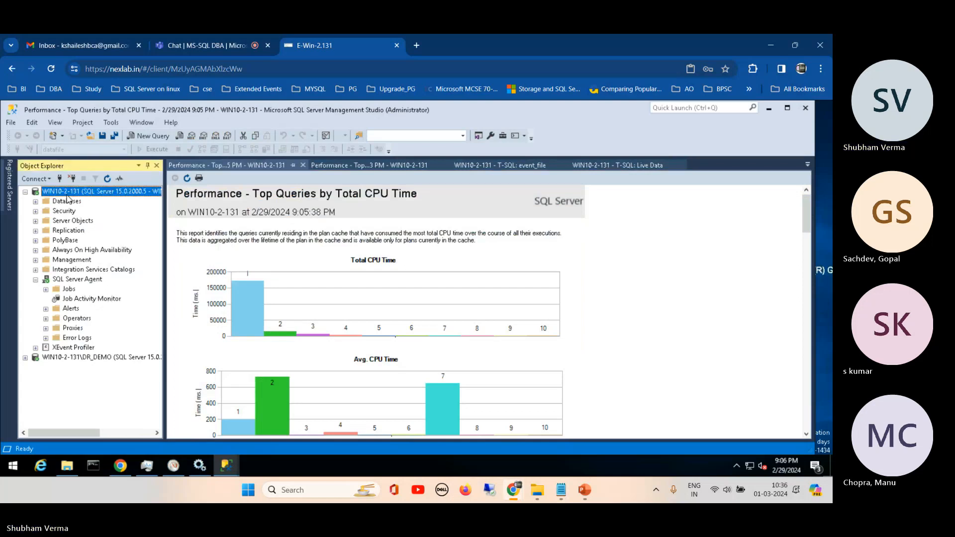
pyautogui.click(553, 260)
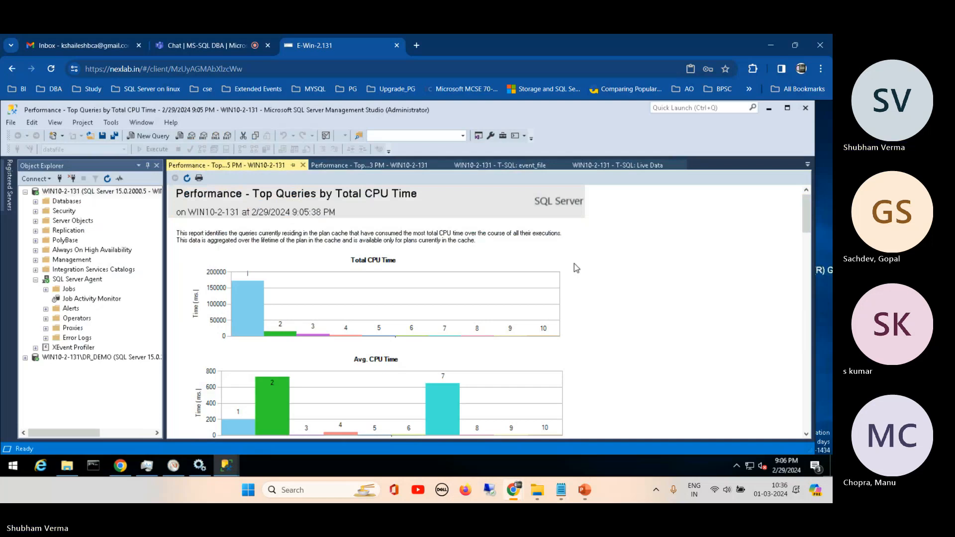
# - Switch to File Explorer, check the important queries folder and its parent folders up to Downloads, and minimize the window
pyautogui.click(537, 491)
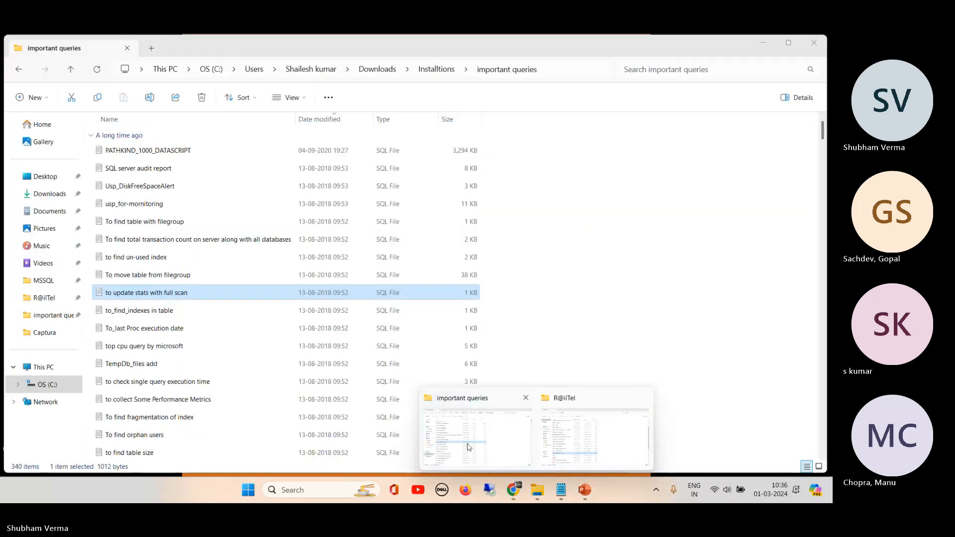
pyautogui.click(476, 432)
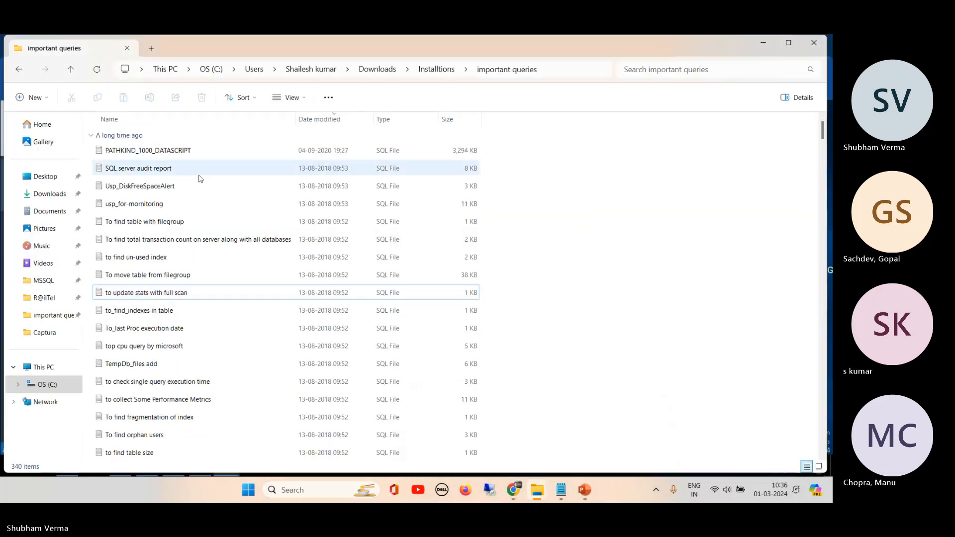
pyautogui.click(18, 69)
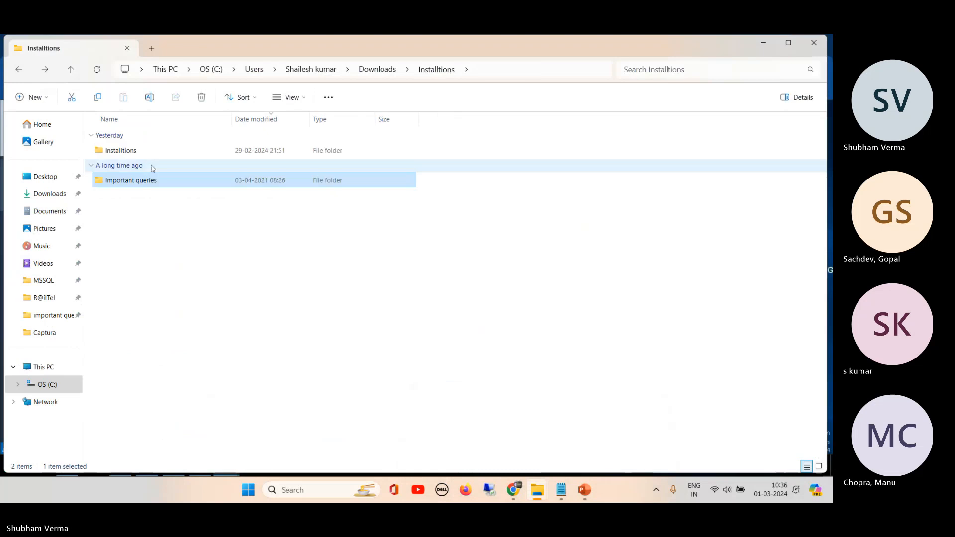
pyautogui.click(18, 69)
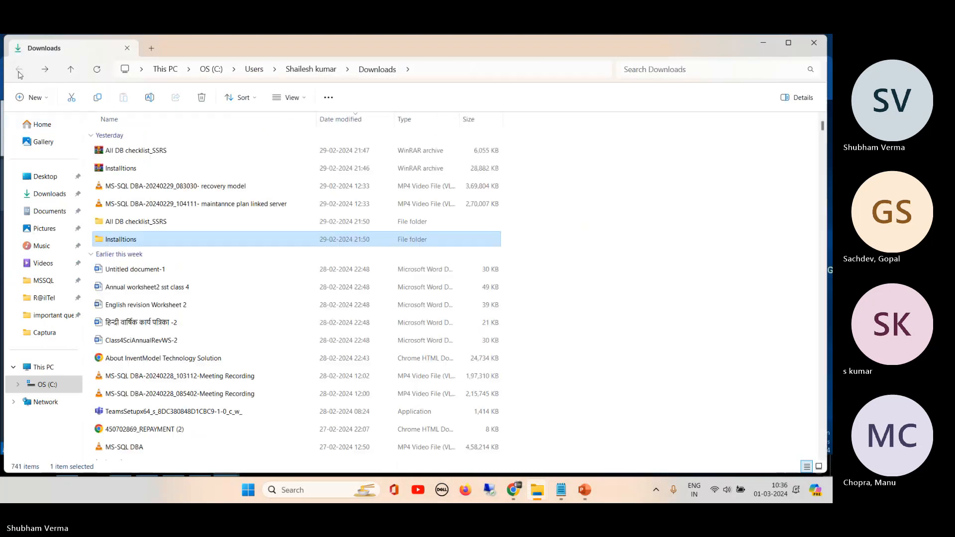
pyautogui.click(765, 43)
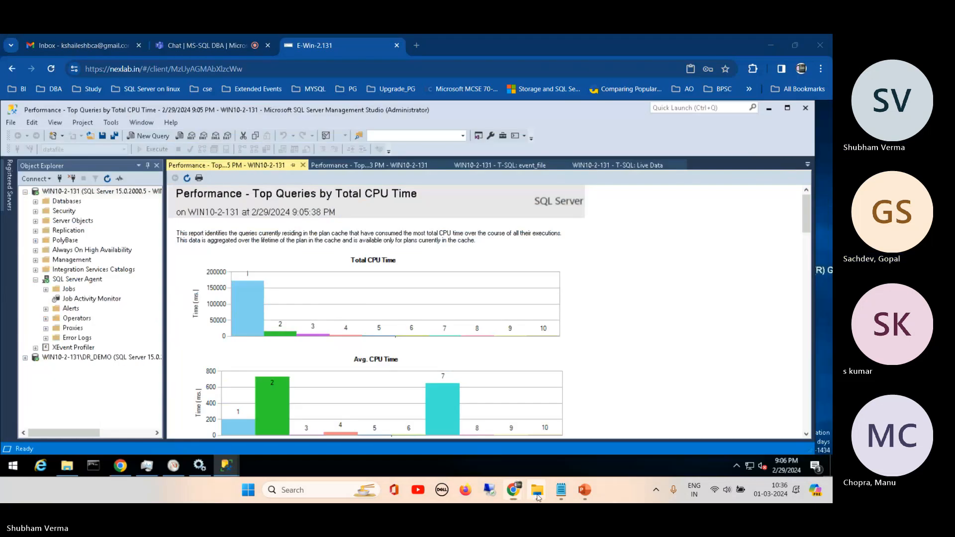
# - Switch to the R@ilTel folder in File Explorer and open the DBA_IMP Word document
pyautogui.moveTo(537, 490)
pyautogui.click(597, 437)
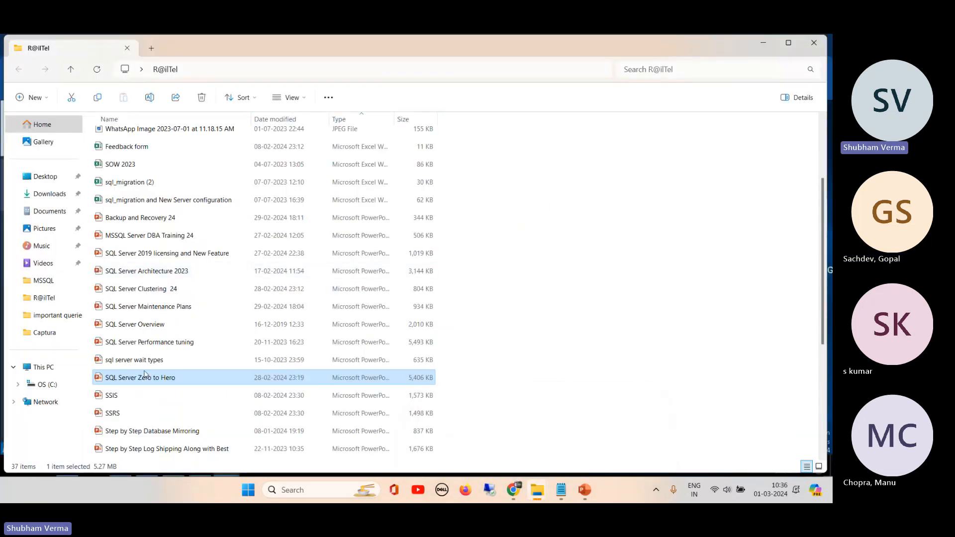
pyautogui.moveTo(821, 189); pyautogui.dragTo(824, 299)
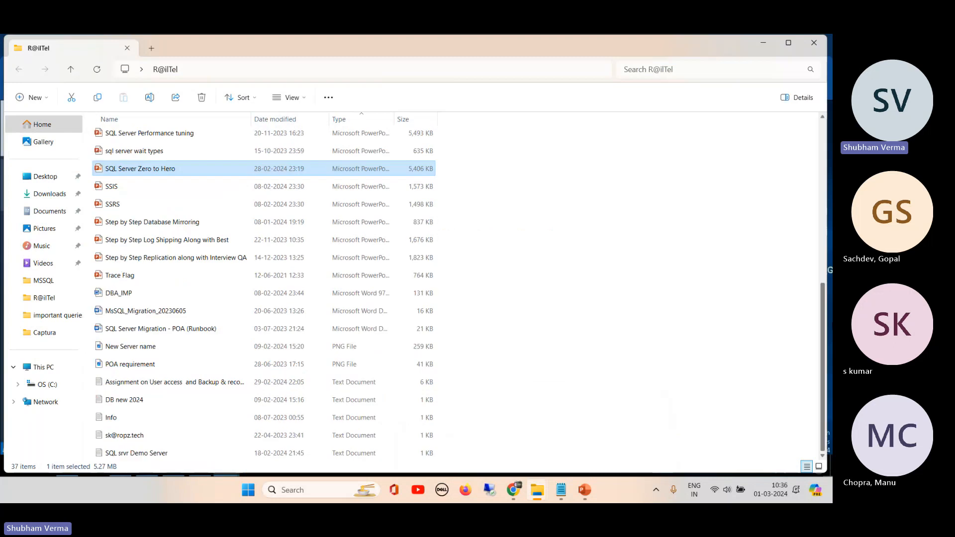
pyautogui.doubleClick(112, 295)
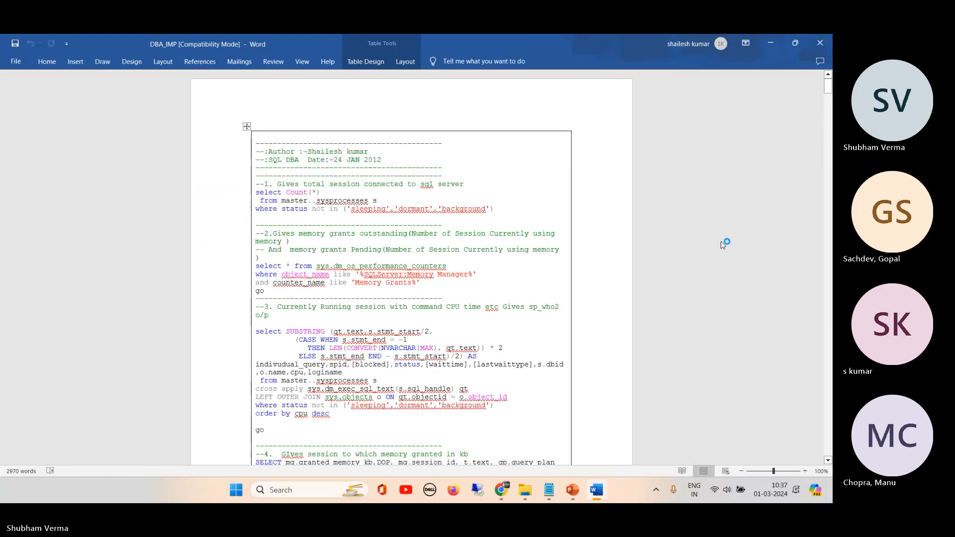
# - Skim the SQL scripts in DBA_IMP through to the last page, return to the beginning, and minimize the document and folder windows
pyautogui.scroll(-20, 723, 245)
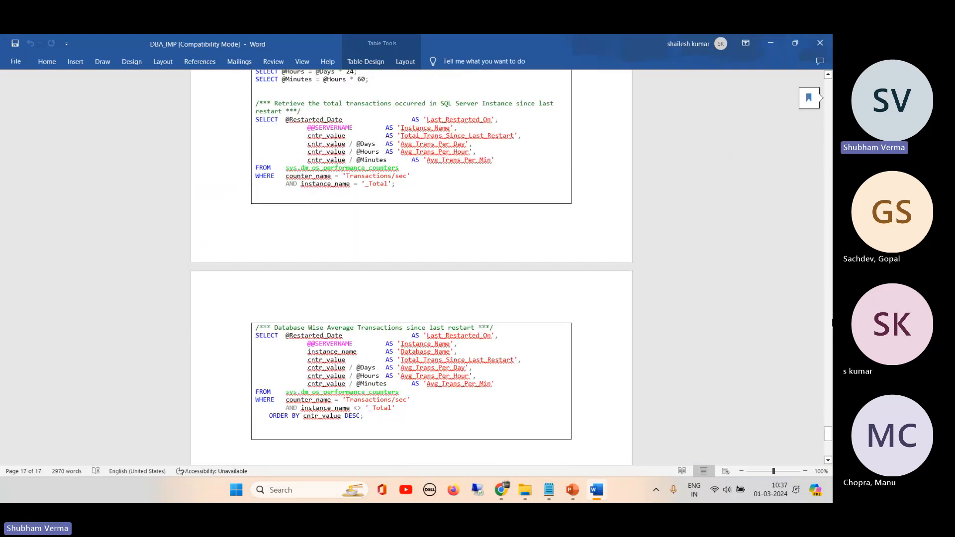
pyautogui.moveTo(828, 433); pyautogui.dragTo(828, 86)
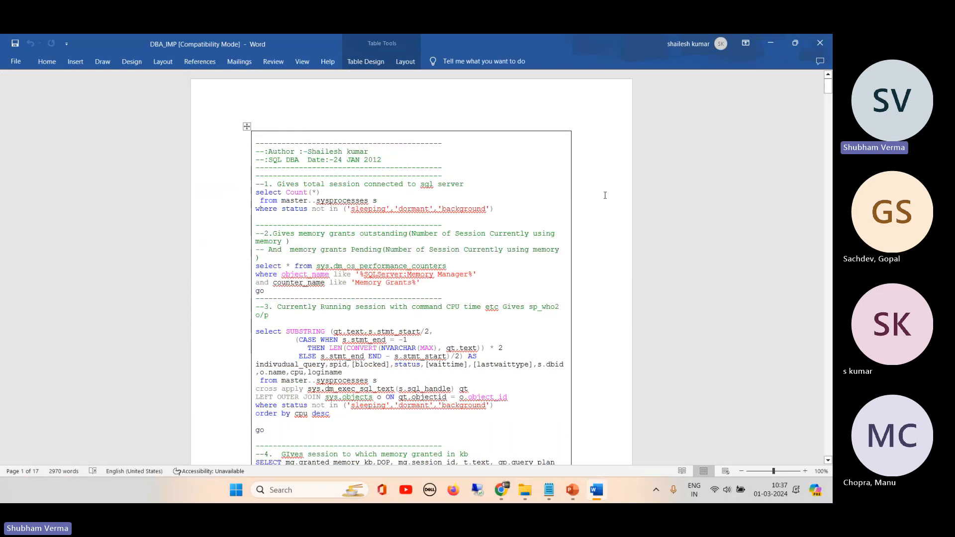
pyautogui.click(770, 44)
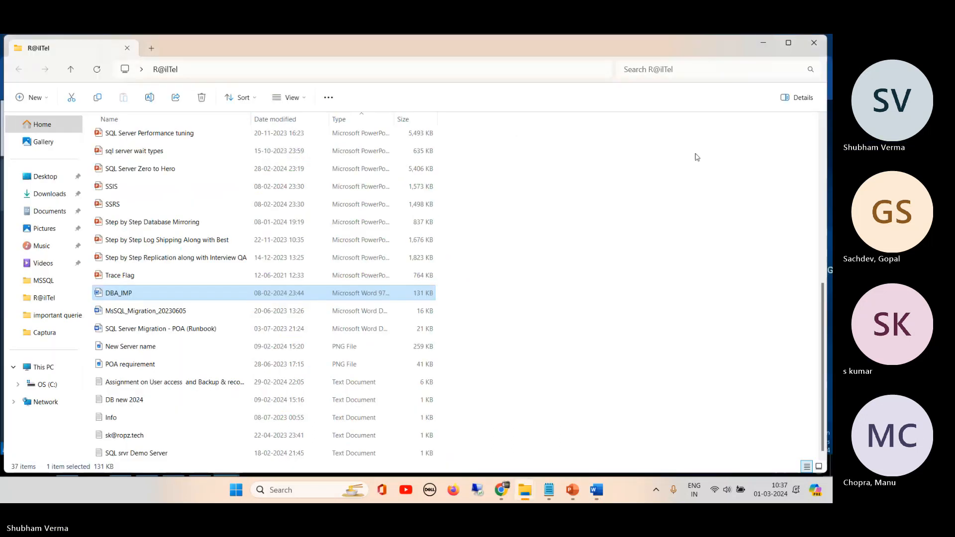
pyautogui.click(769, 46)
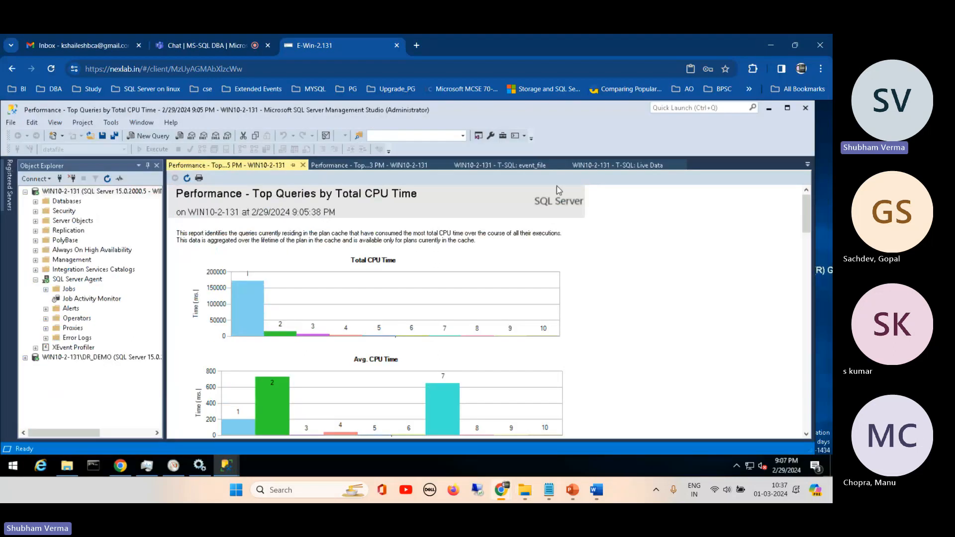
# - Close both performance reports and the T-SQL event_file and Live Data views in Management Studio
pyautogui.click(303, 166)
pyautogui.click(303, 166)
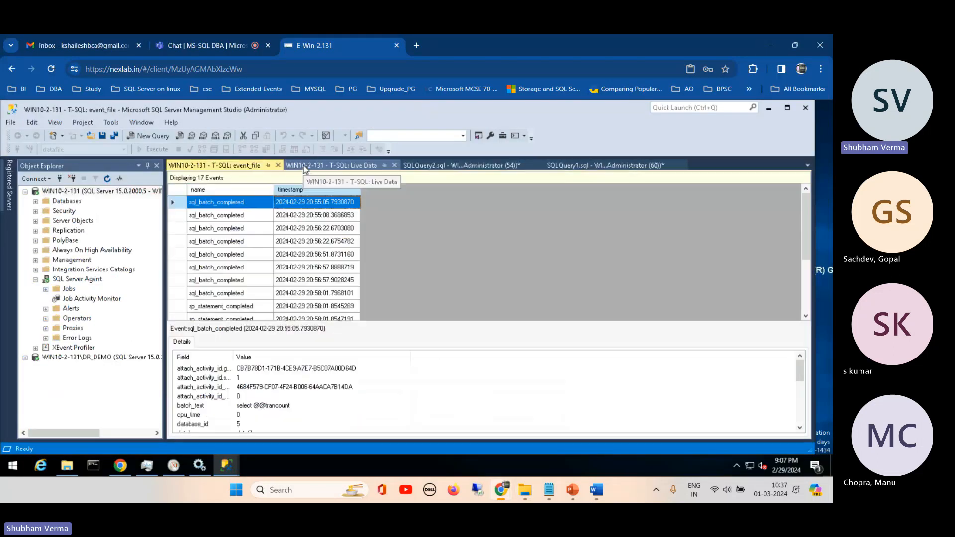
pyautogui.click(278, 166)
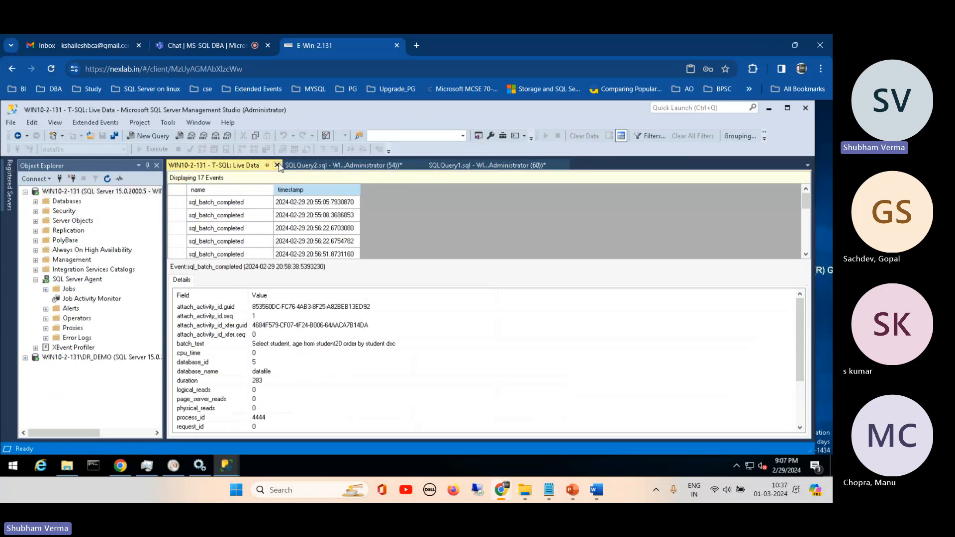
pyautogui.click(278, 165)
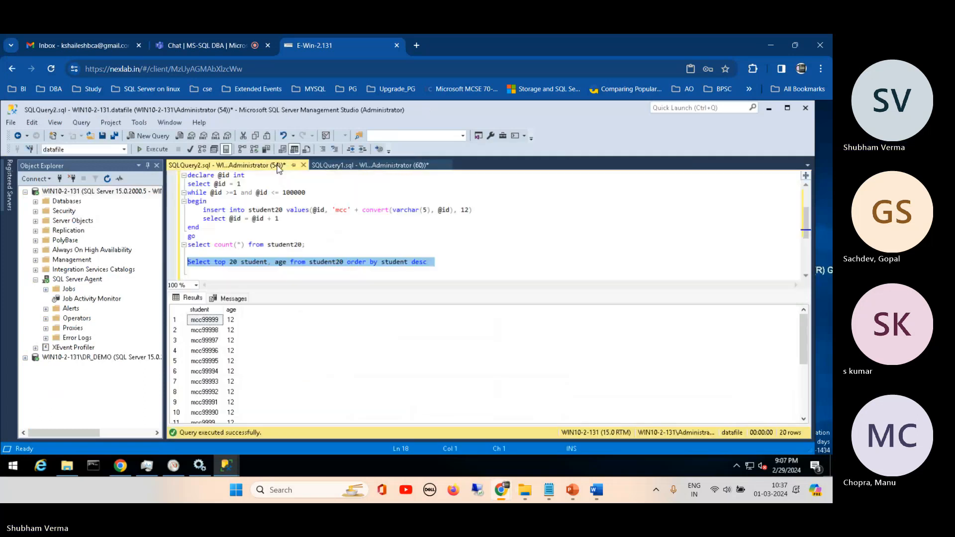
# - Close SQLQuery2.sql and SQLQuery1.sql without saving their changes
pyautogui.click(304, 165)
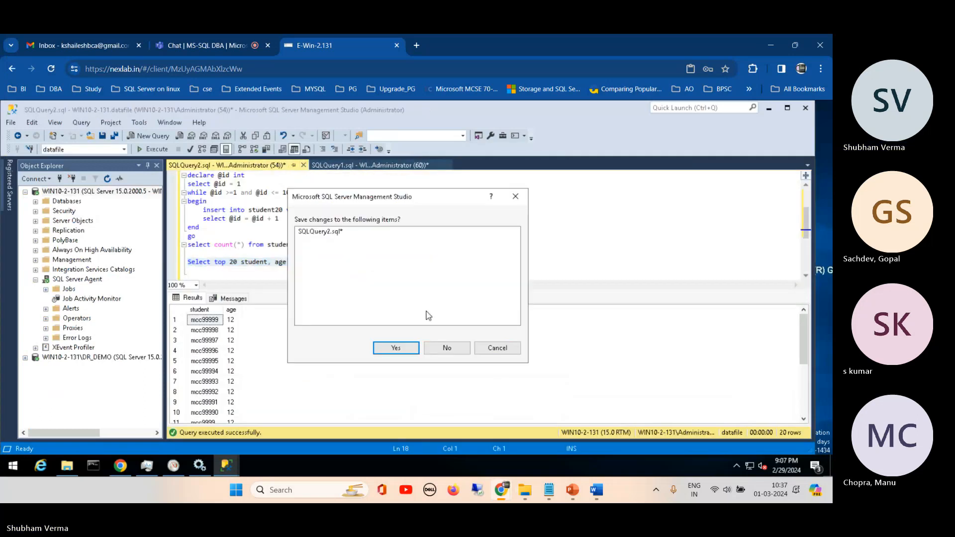
pyautogui.click(448, 349)
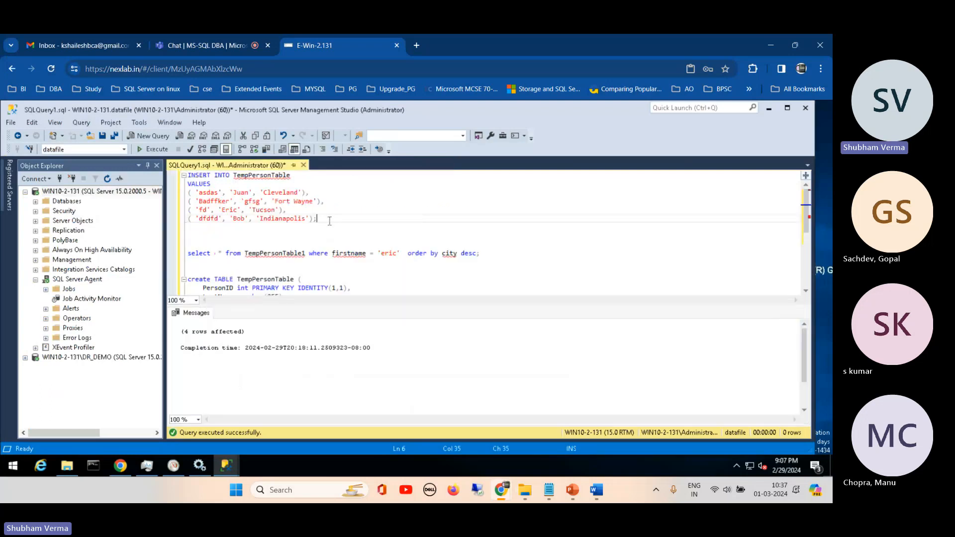
pyautogui.click(302, 165)
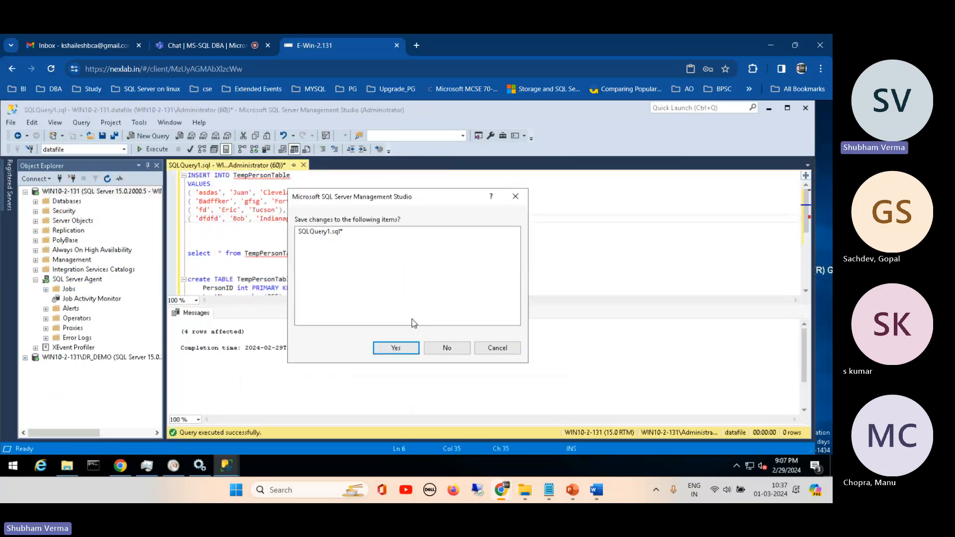
pyautogui.click(445, 349)
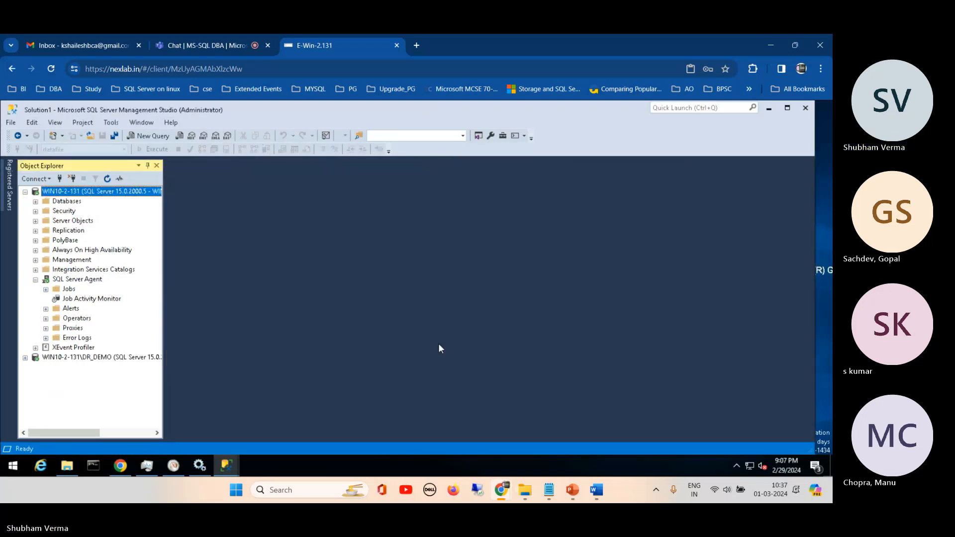
# - Refresh the WIN10-2-131 server in Object Explorer and open a new query window for it
pyautogui.click(106, 180)
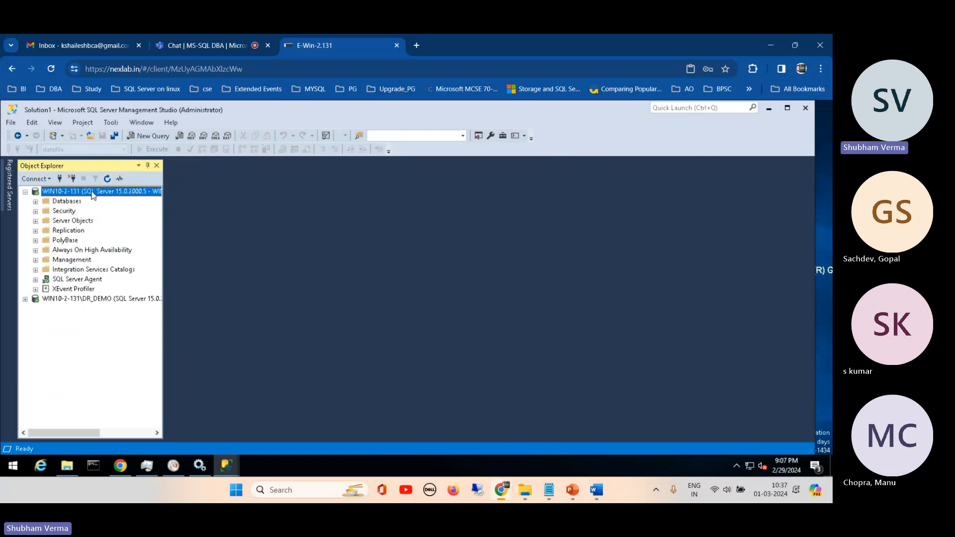
pyautogui.rightClick(91, 192)
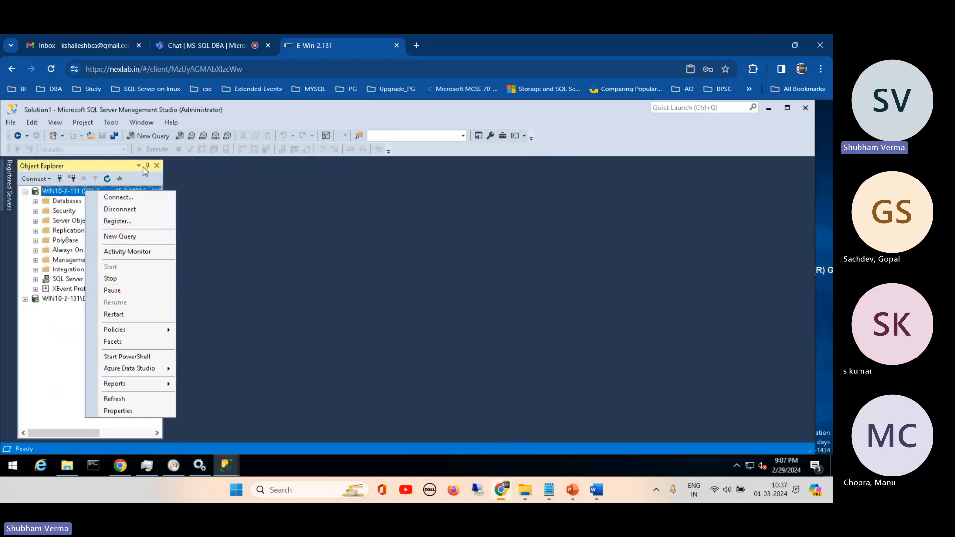
pyautogui.click(149, 136)
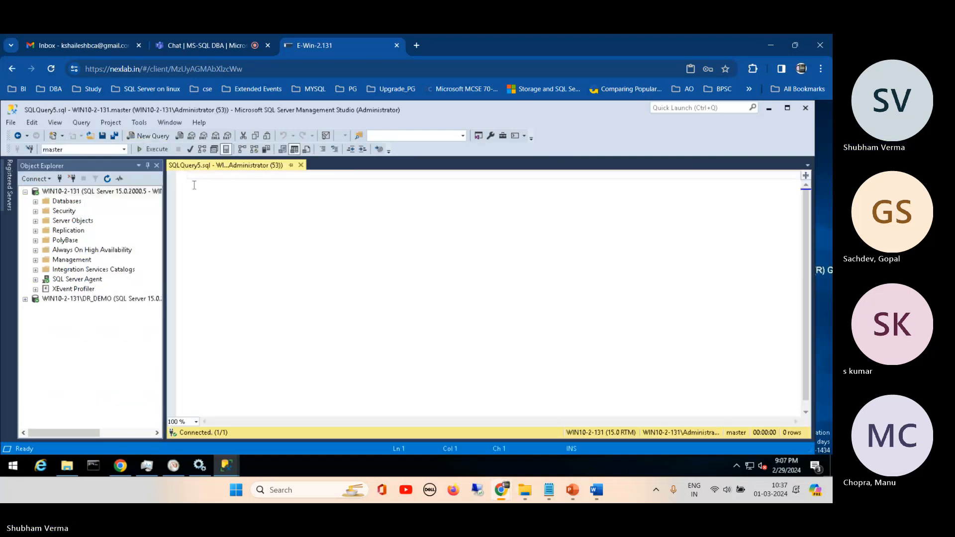
# - Write sp_who2 in the new query and execute it to list the server's sessions
pyautogui.write('slp')
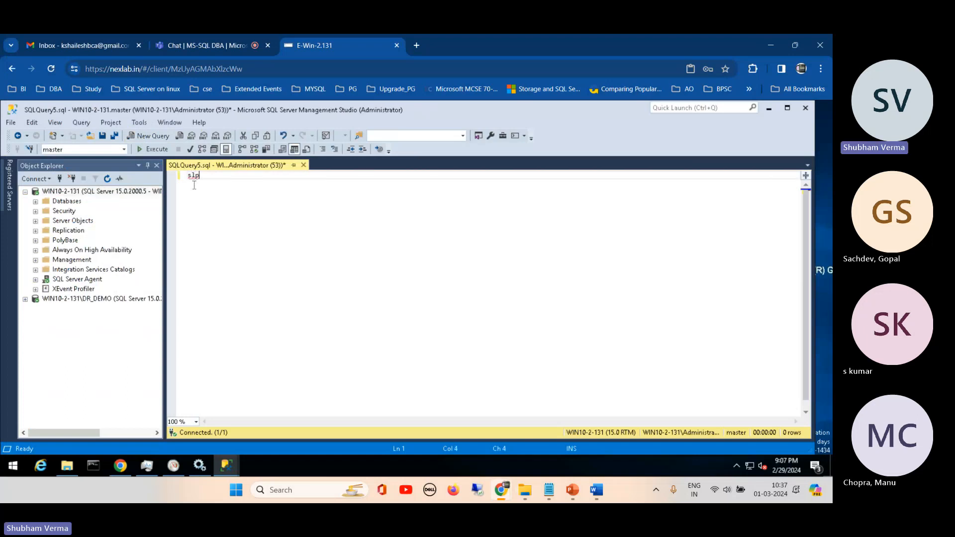
pyautogui.press('BackSpace')
pyautogui.press('BackSpace')
pyautogui.write('p_who2')
pyautogui.moveTo(220, 178); pyautogui.dragTo(187, 181)
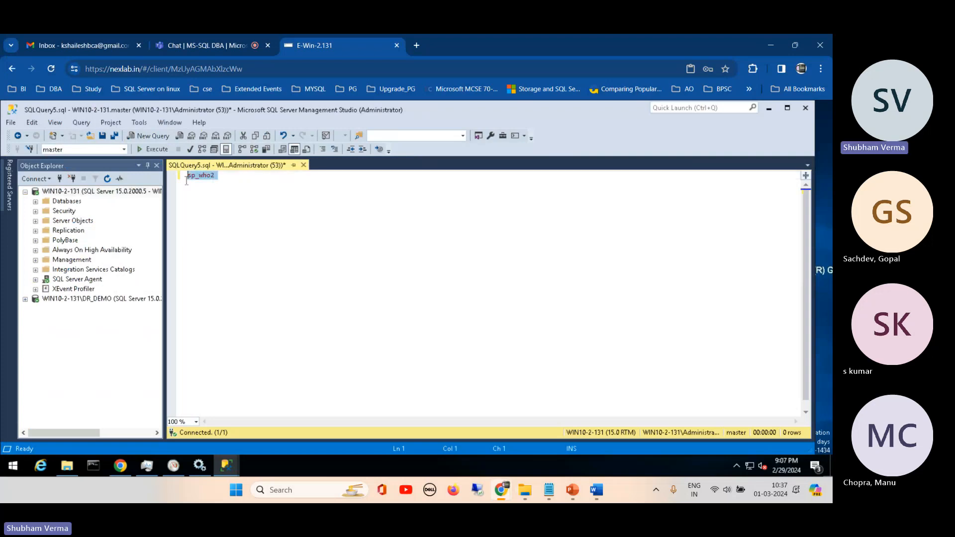
pyautogui.click(158, 152)
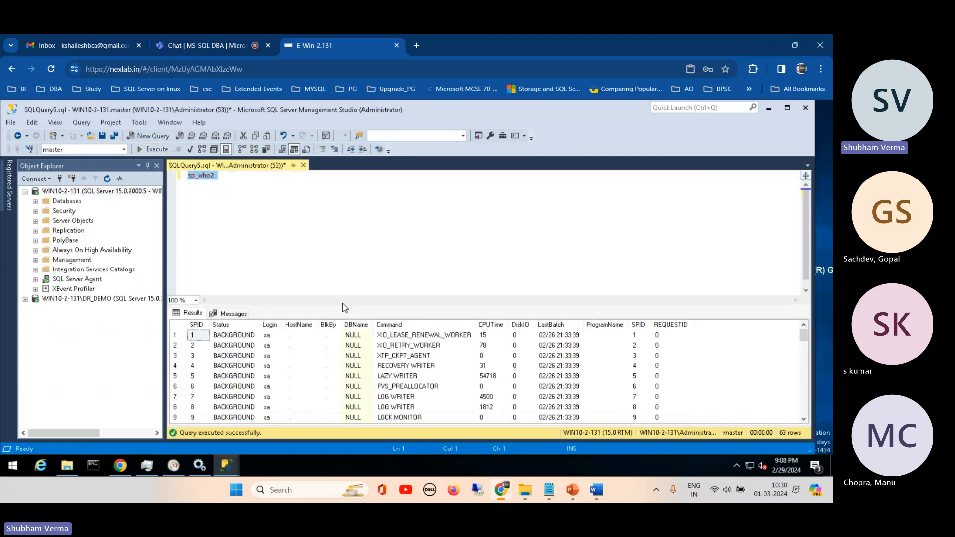
# - Enlarge the results area, examine the Status column of the last sessions, and select the row for SPID 53
pyautogui.moveTo(347, 308); pyautogui.dragTo(370, 207)
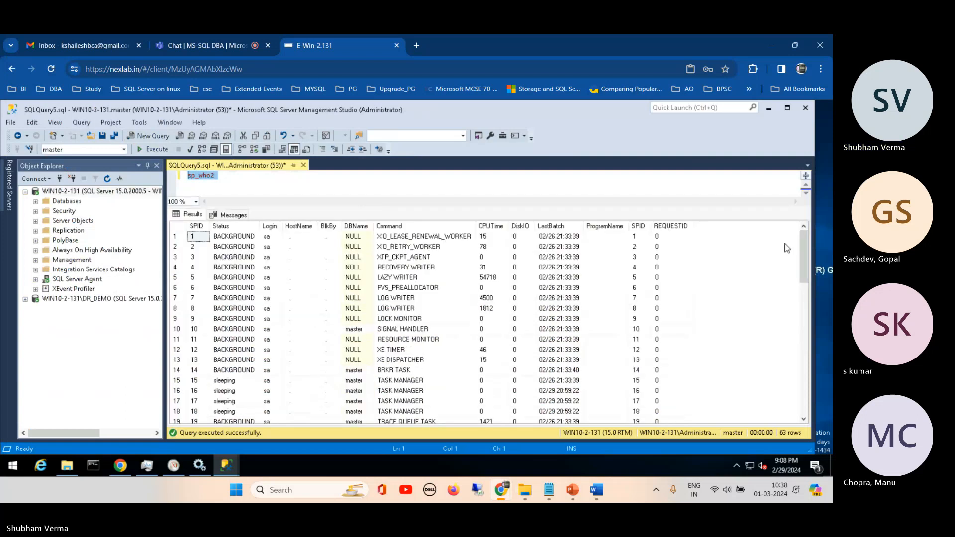
pyautogui.moveTo(804, 262); pyautogui.dragTo(807, 392)
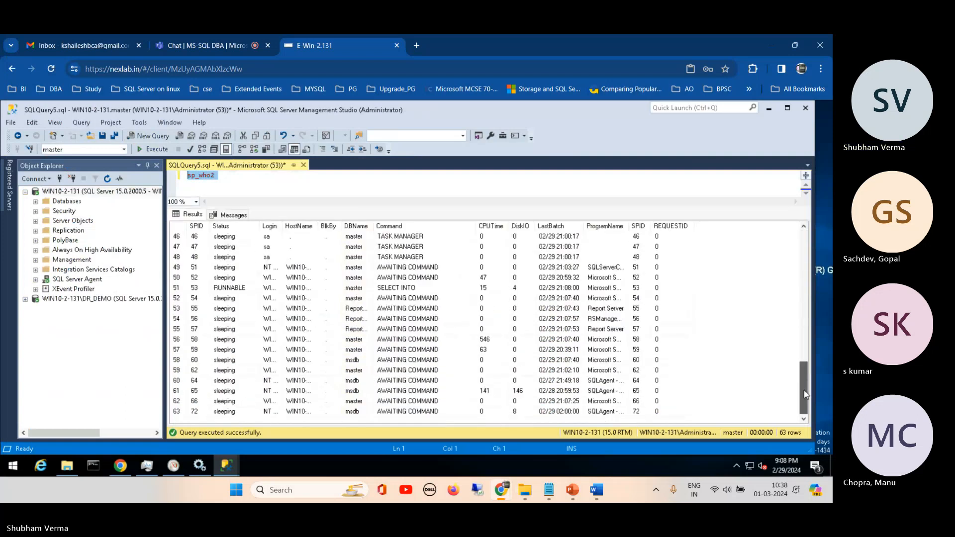
pyautogui.moveTo(259, 228); pyautogui.dragTo(288, 227)
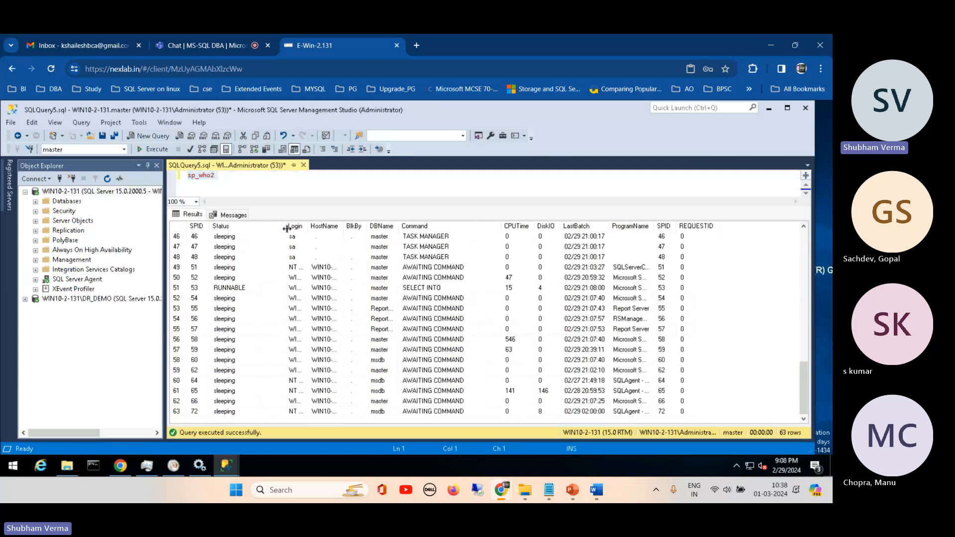
pyautogui.click(242, 225)
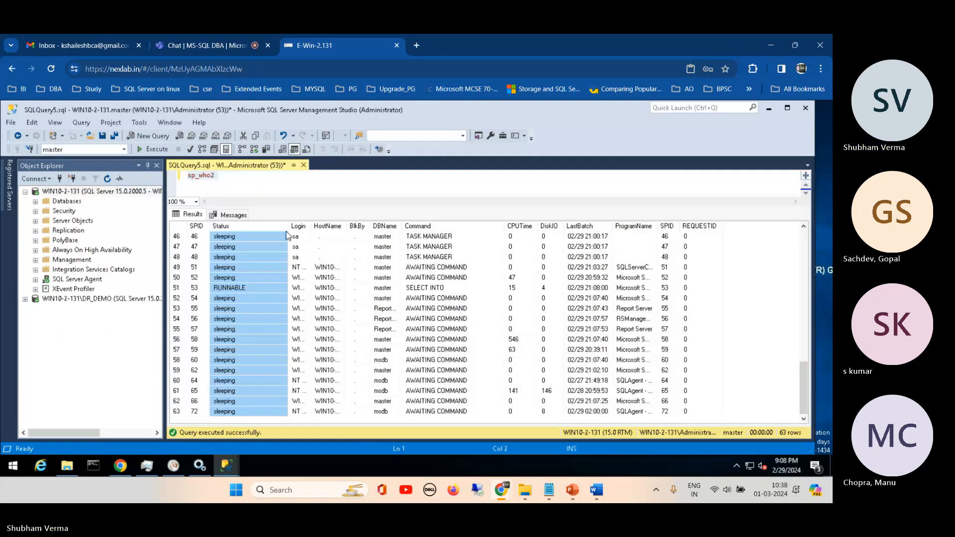
pyautogui.moveTo(279, 233); pyautogui.dragTo(254, 233)
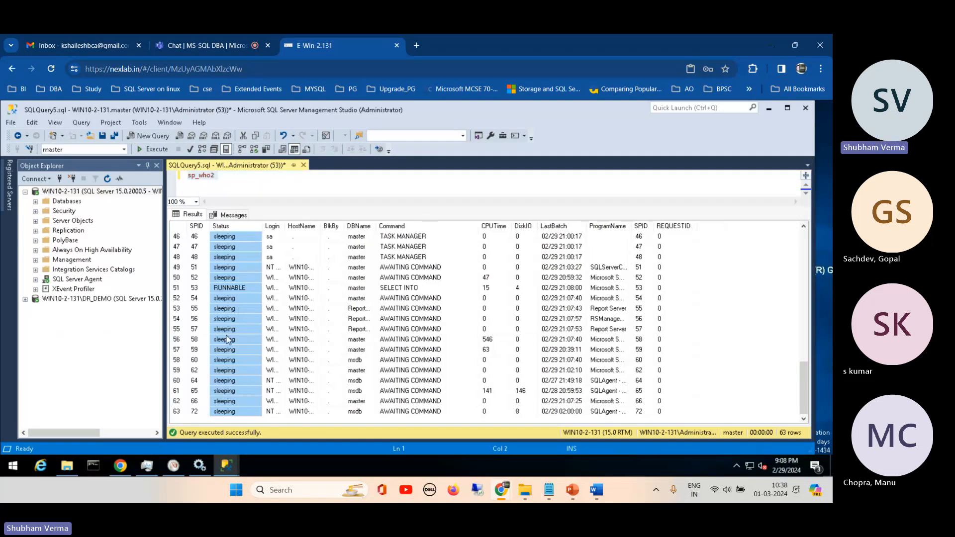
pyautogui.click(176, 288)
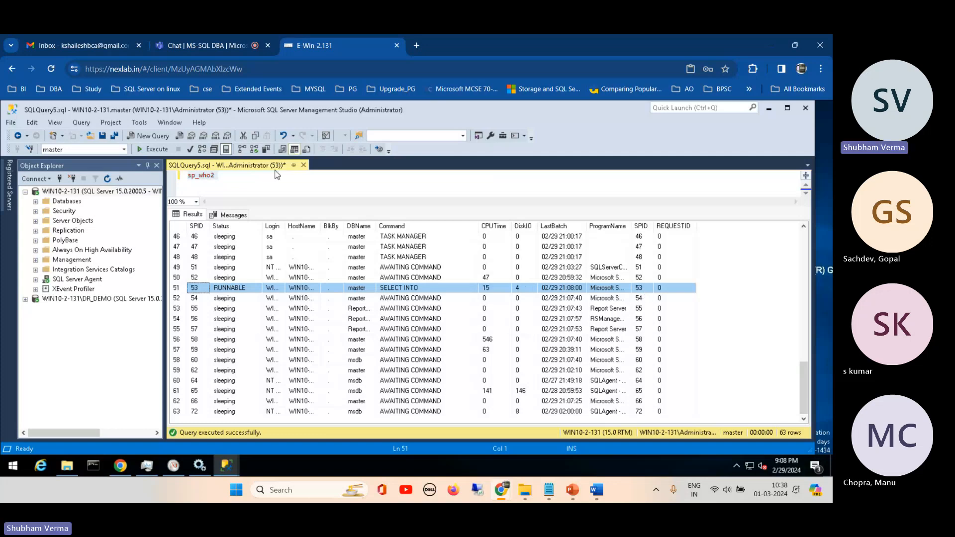
# - Add the comment "-- connection monitoring" after sp_who2 in the query
pyautogui.click(255, 181)
pyautogui.write('-- ')
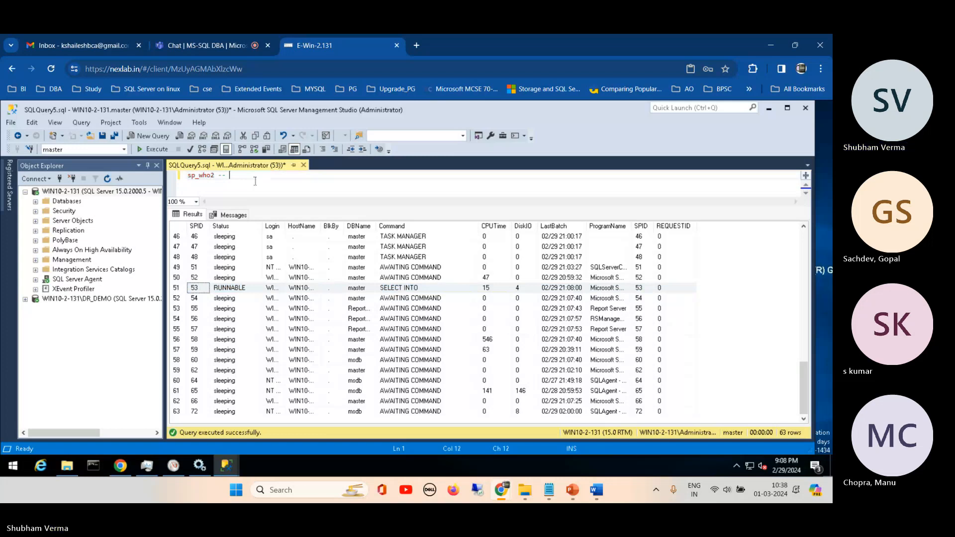
pyautogui.write('connection mo')
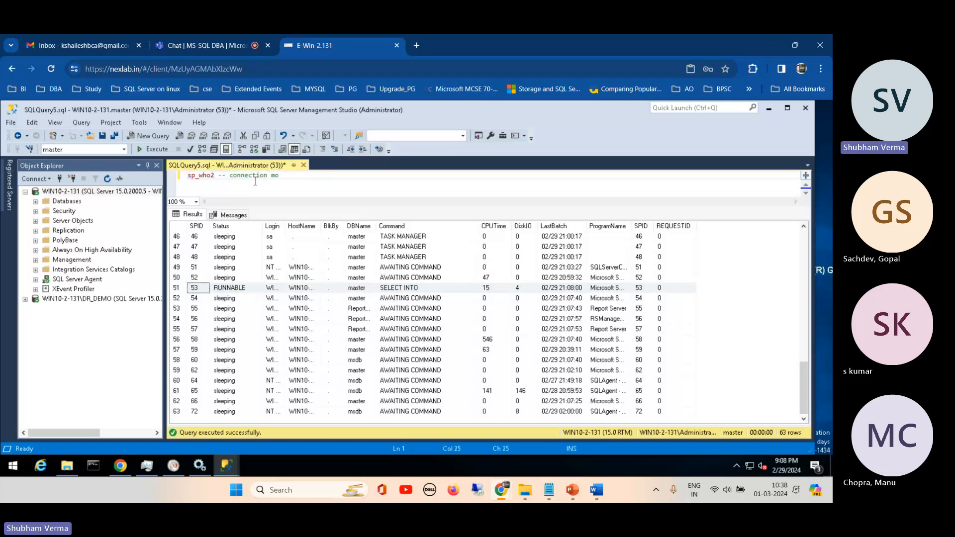
pyautogui.write('nitoring')
# - Add the active parameter to the sp_who2 statement before the comment, and execute only sp_who2 active
pyautogui.moveTo(216, 176)
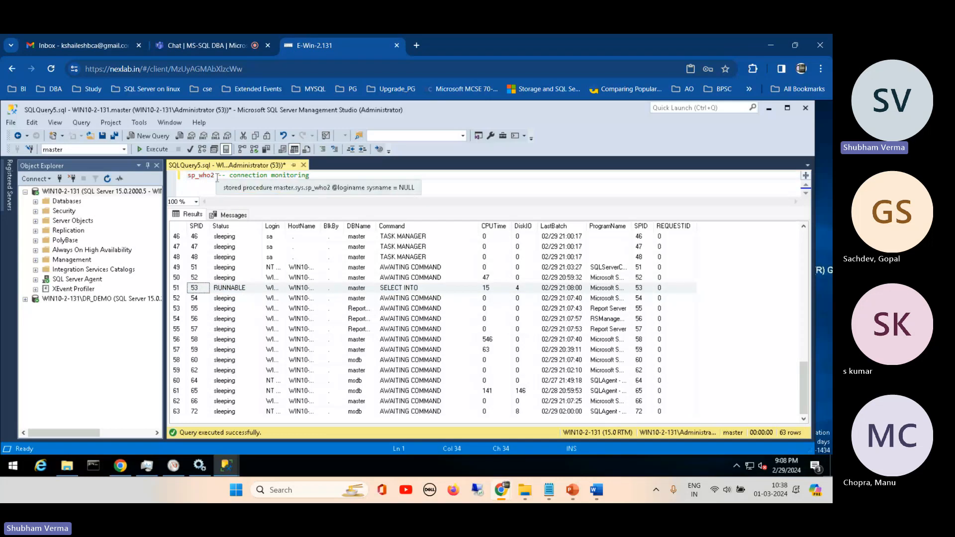
pyautogui.click(217, 176)
pyautogui.write('act')
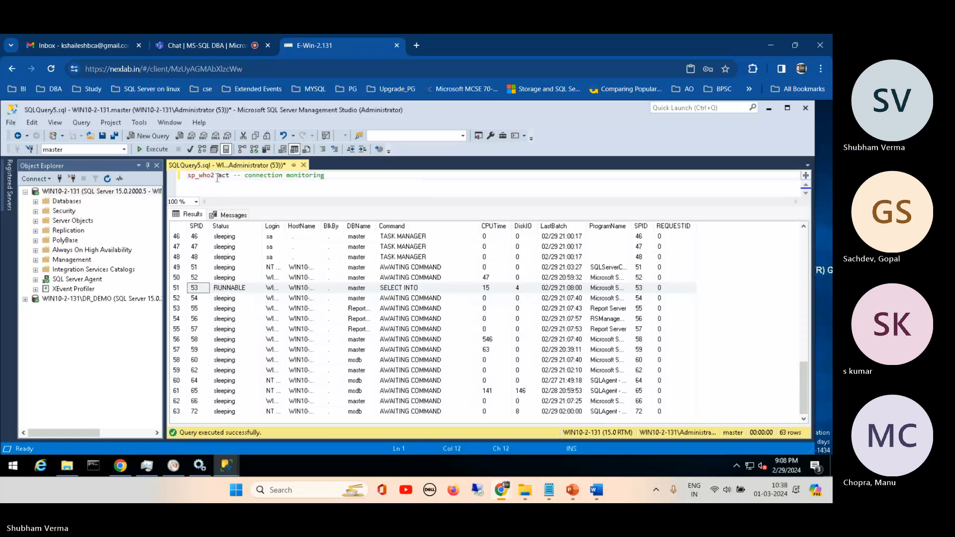
pyautogui.write('ive')
pyautogui.moveTo(245, 175); pyautogui.dragTo(184, 177)
pyautogui.press('F5')
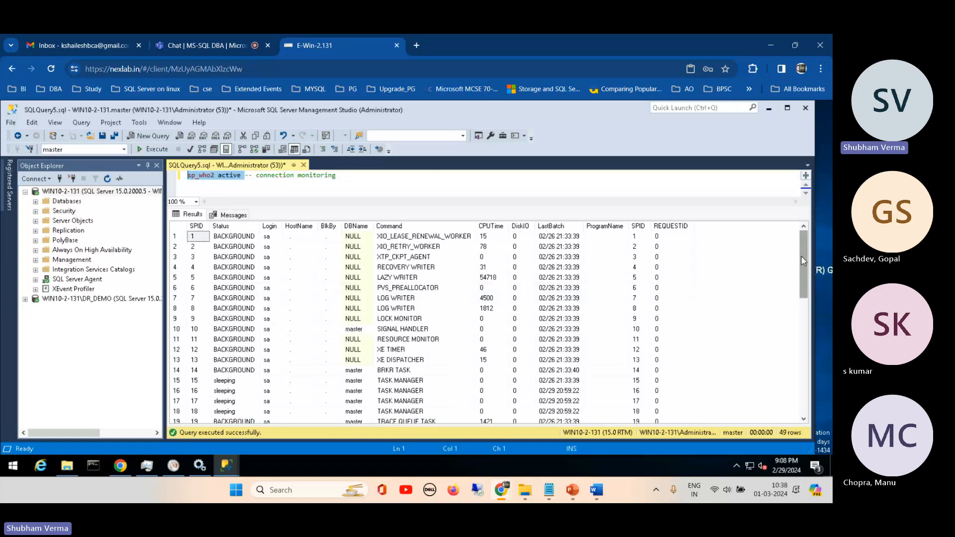
# - Review the active session list from beginning to end and select the row for SPID 53
pyautogui.moveTo(801, 255); pyautogui.dragTo(801, 398)
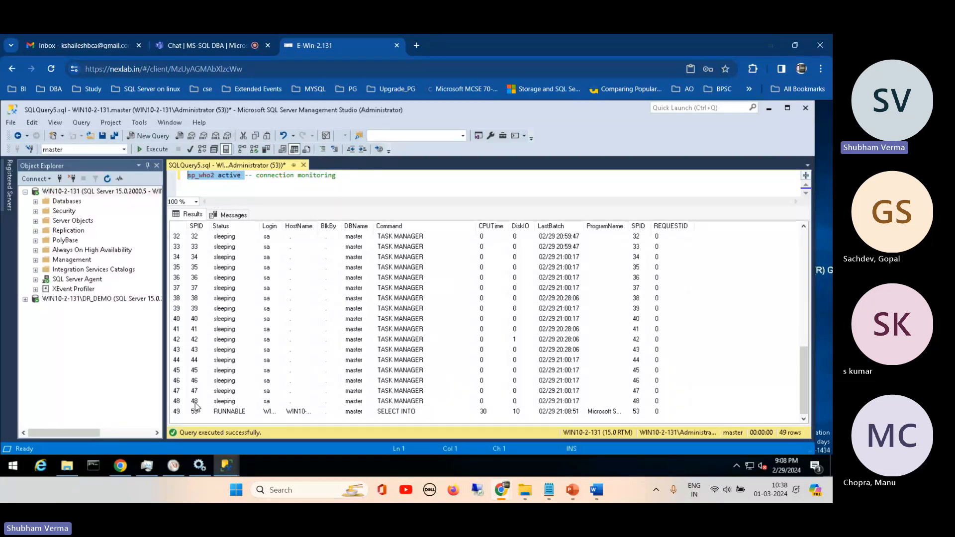
pyautogui.click(398, 237)
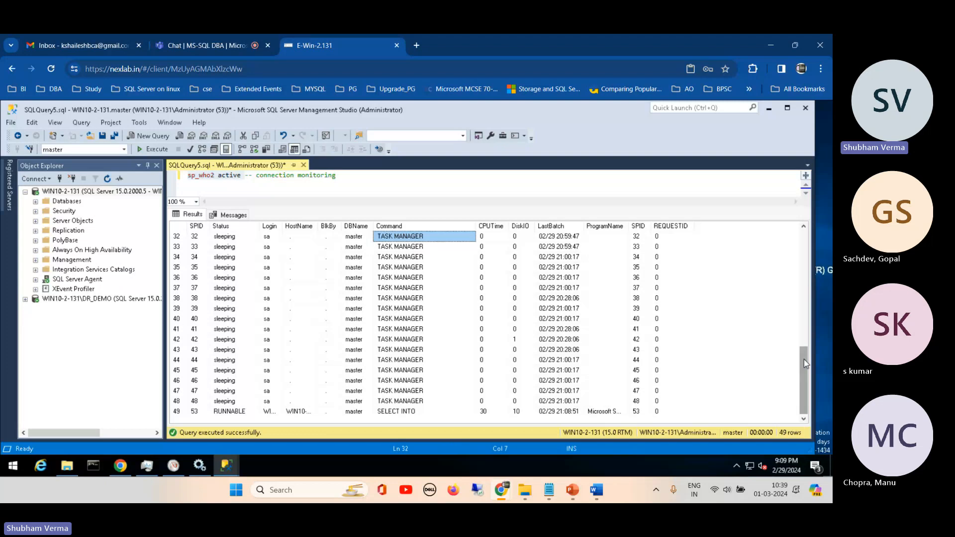
pyautogui.moveTo(804, 360); pyautogui.dragTo(790, 231)
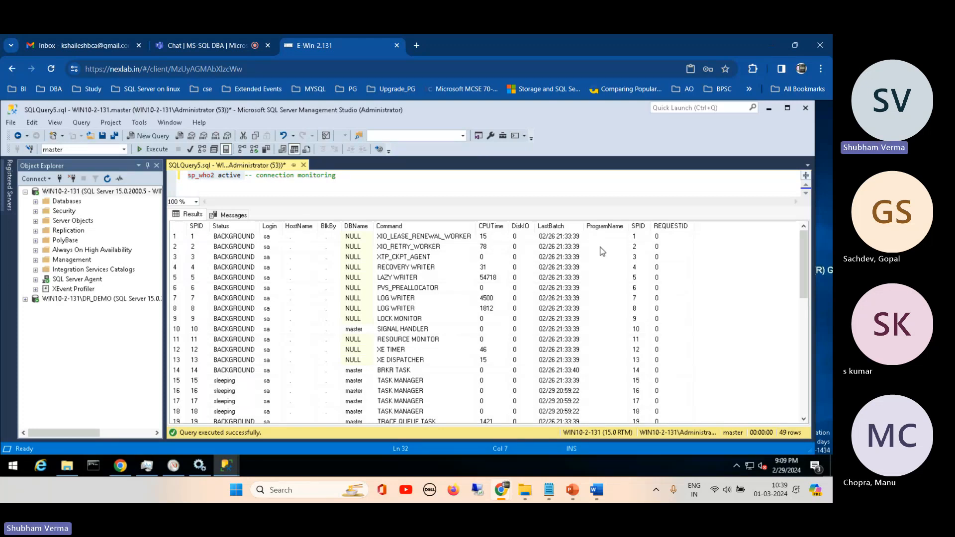
pyautogui.moveTo(800, 251); pyautogui.dragTo(795, 396)
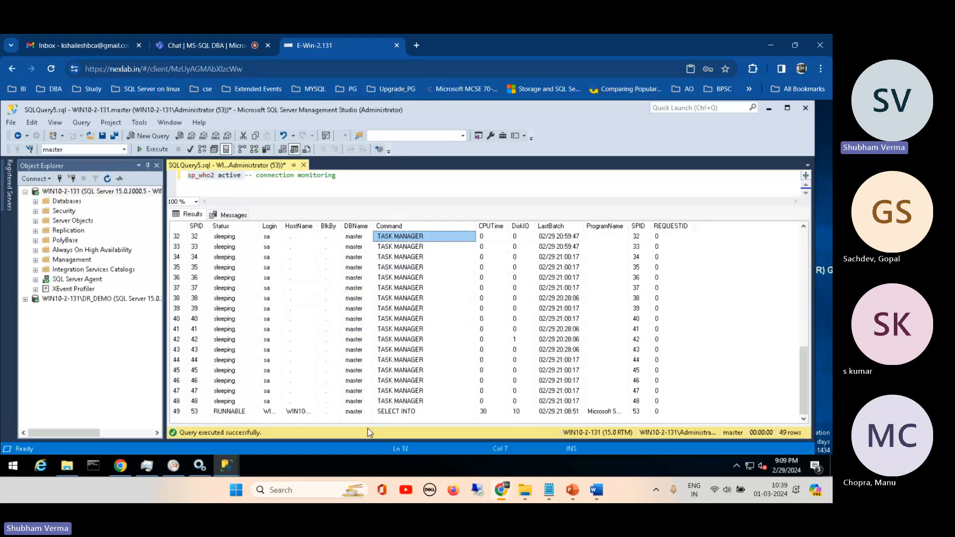
pyautogui.click(194, 412)
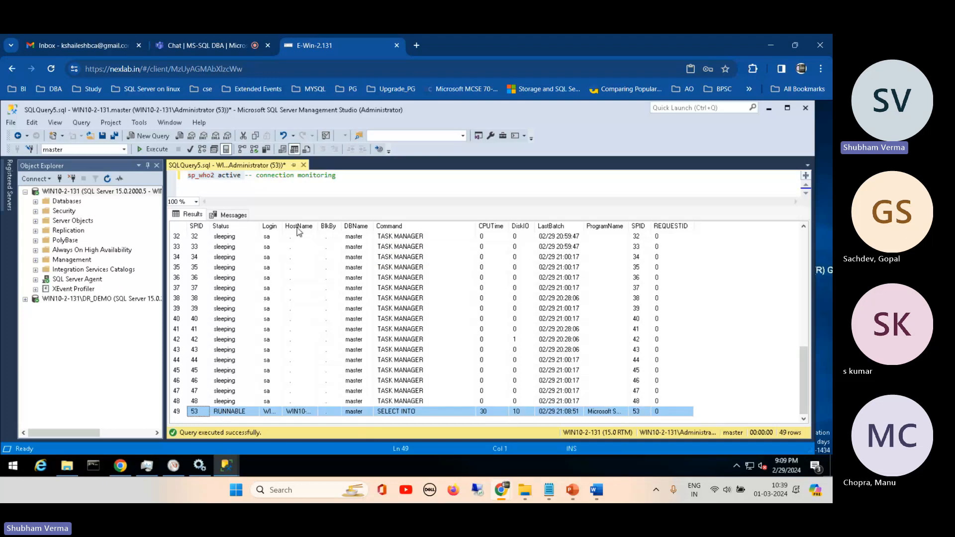
# - Execute only sp_who2 without the active parameter, and examine the Status values of the sessions from SPID 54 to the end
pyautogui.click(224, 177)
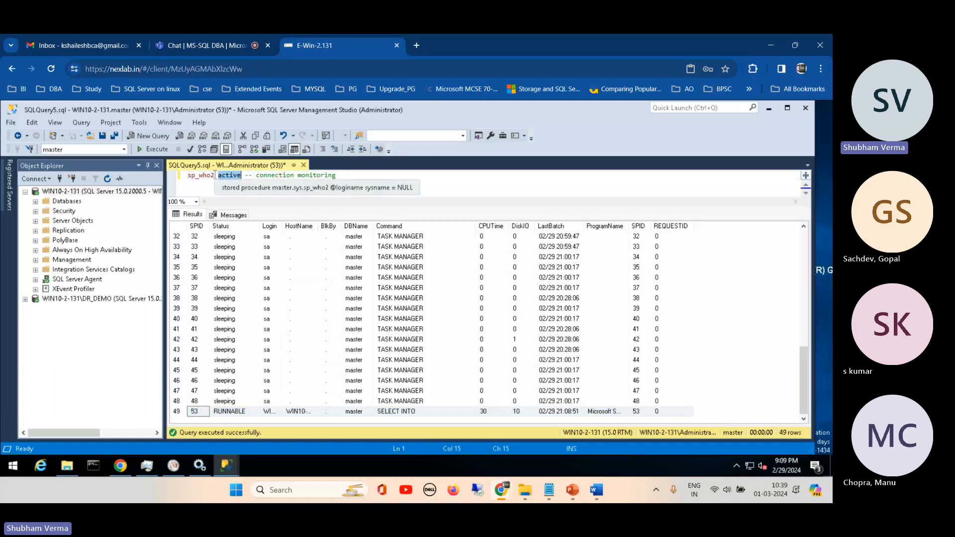
pyautogui.moveTo(214, 177); pyautogui.dragTo(187, 176)
pyautogui.click(153, 151)
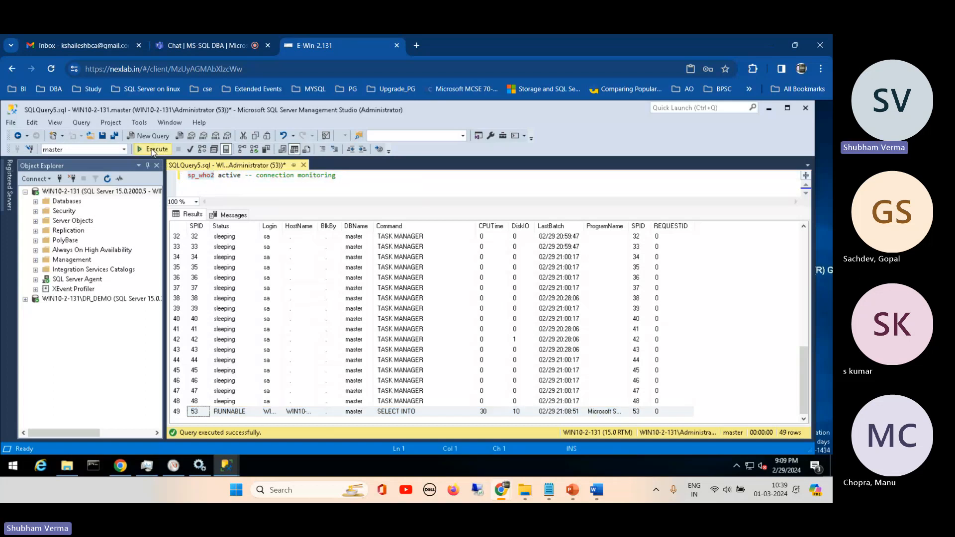
pyautogui.moveTo(804, 275); pyautogui.dragTo(785, 420)
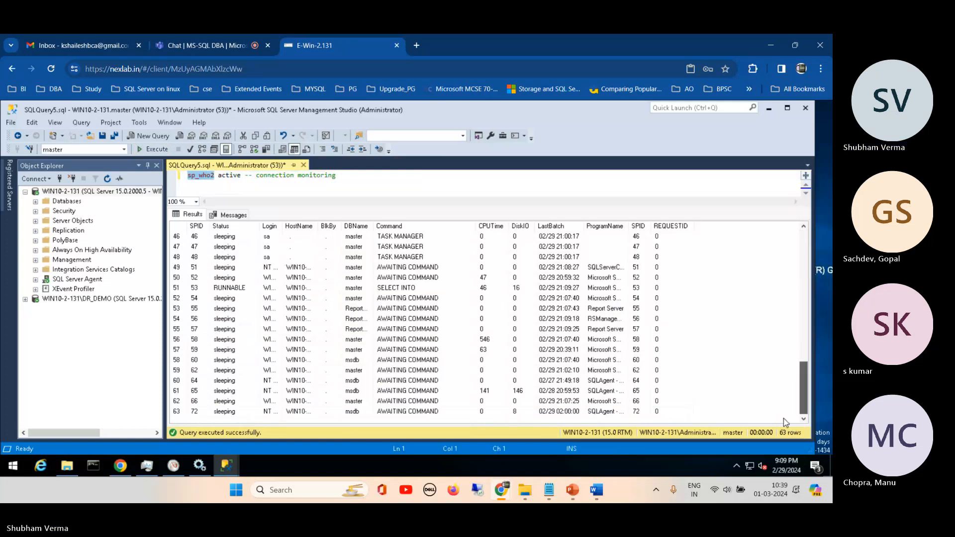
pyautogui.moveTo(252, 299); pyautogui.dragTo(248, 412)
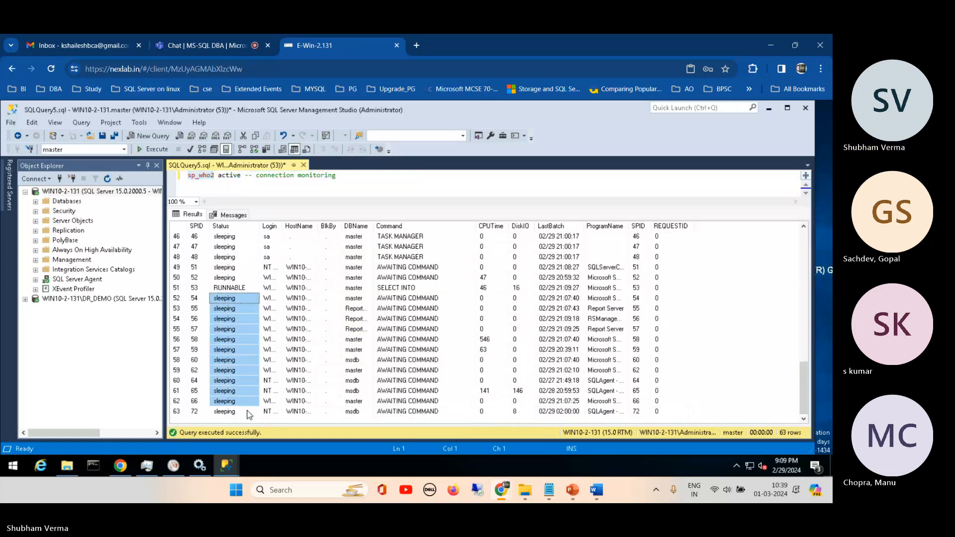
# - Add sp_helpdb on a new line below the sp_who2 statement and execute only that line
pyautogui.click(244, 176)
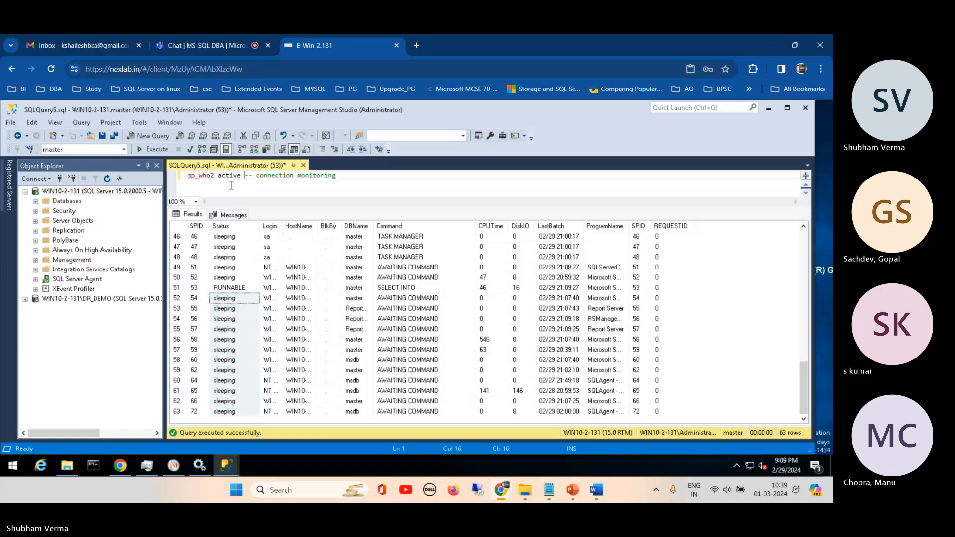
pyautogui.click(356, 188)
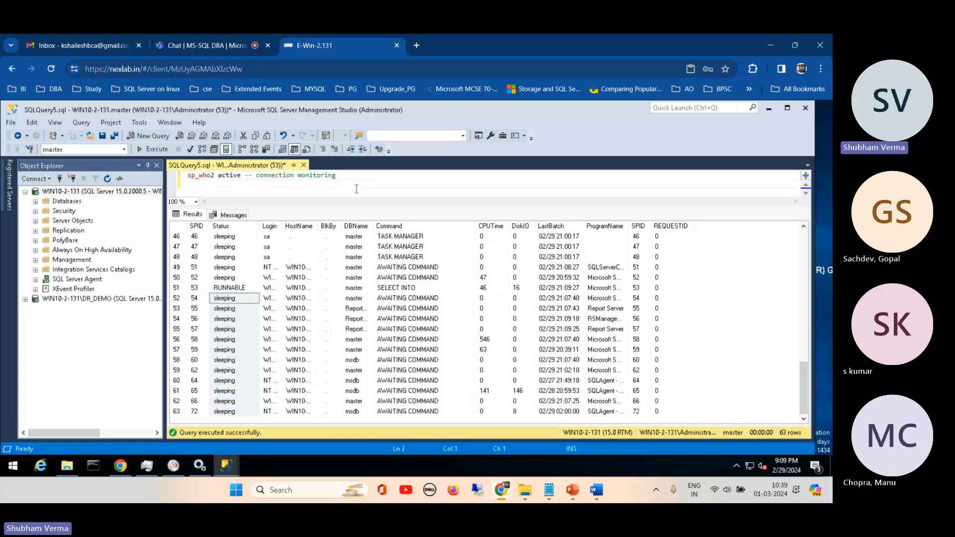
pyautogui.write('sp_helpdb')
pyautogui.hotkey('shift', 'Home')
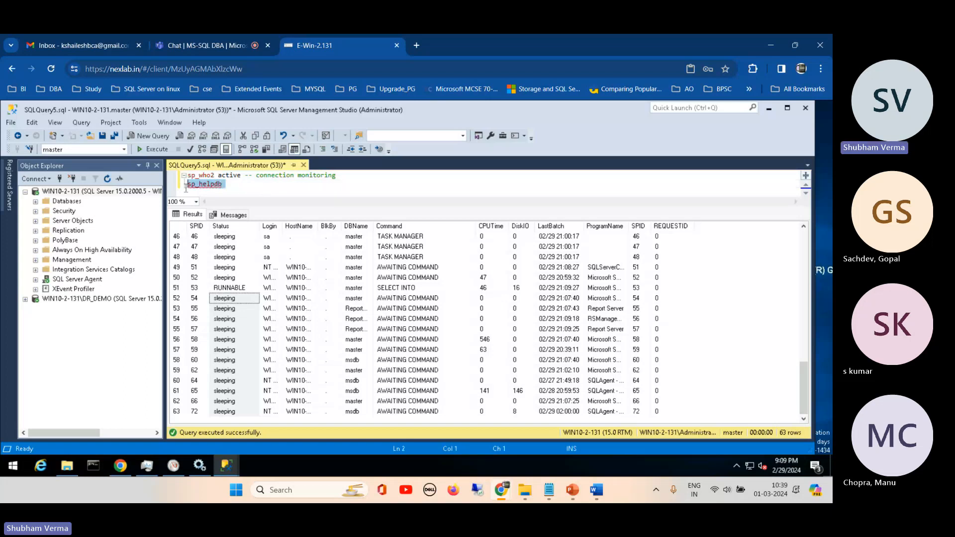
pyautogui.click(153, 150)
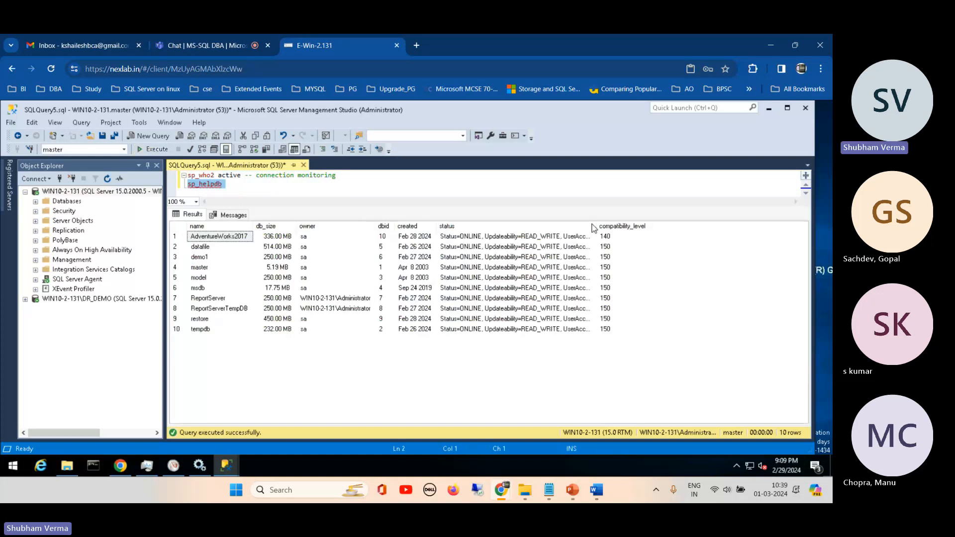
# - Auto-hide Object Explorer and widen the status column to examine the status details of AdventureWorks2017 and datafile
pyautogui.moveTo(592, 227); pyautogui.dragTo(771, 225)
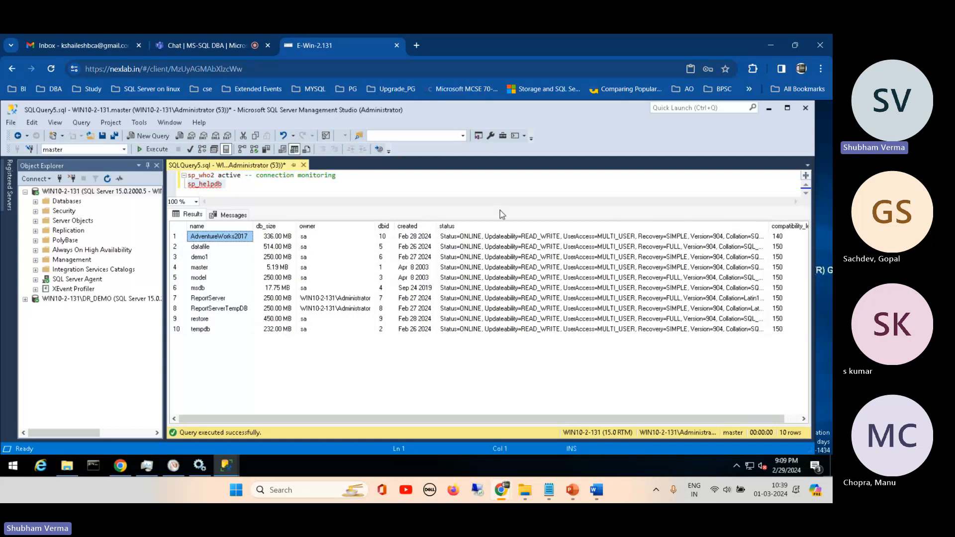
pyautogui.click(147, 165)
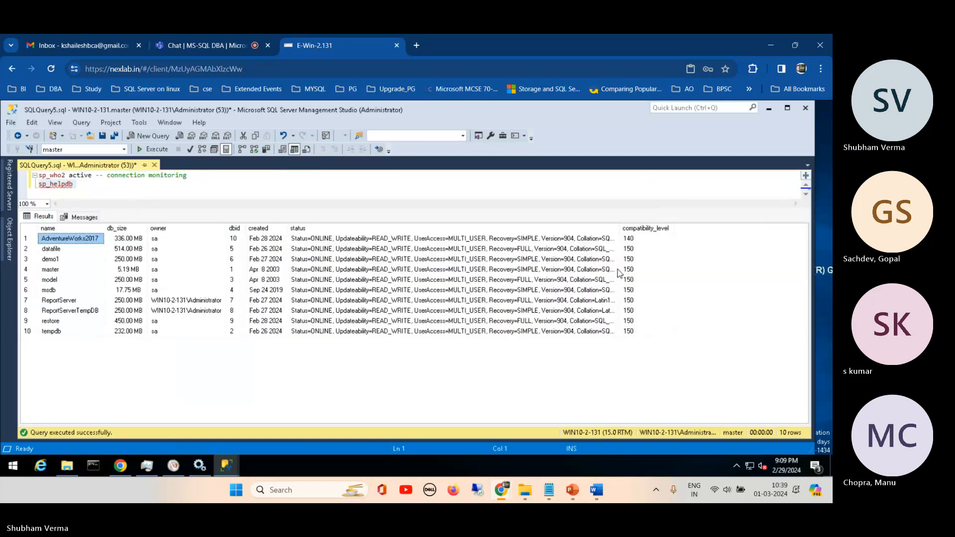
pyautogui.moveTo(620, 228); pyautogui.dragTo(737, 224)
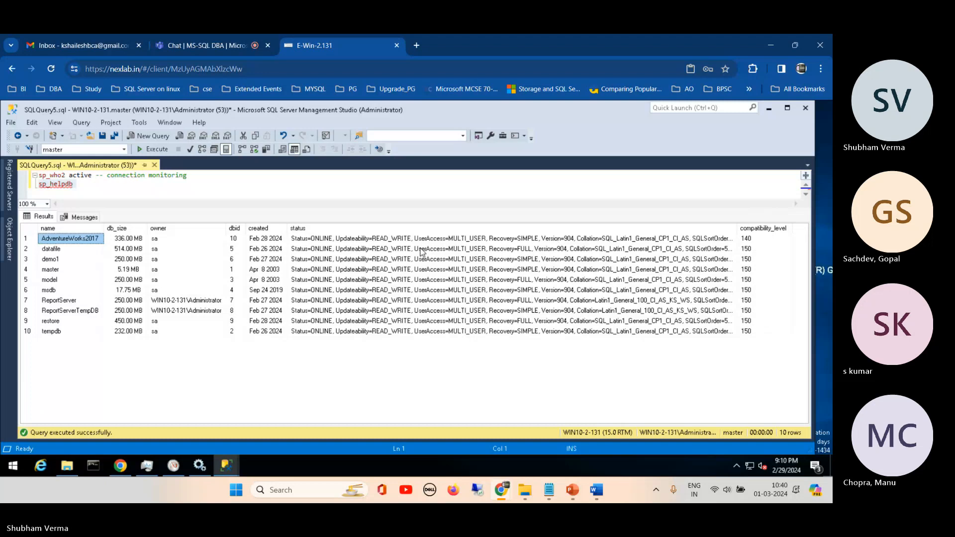
pyautogui.click(445, 240)
pyautogui.click(444, 249)
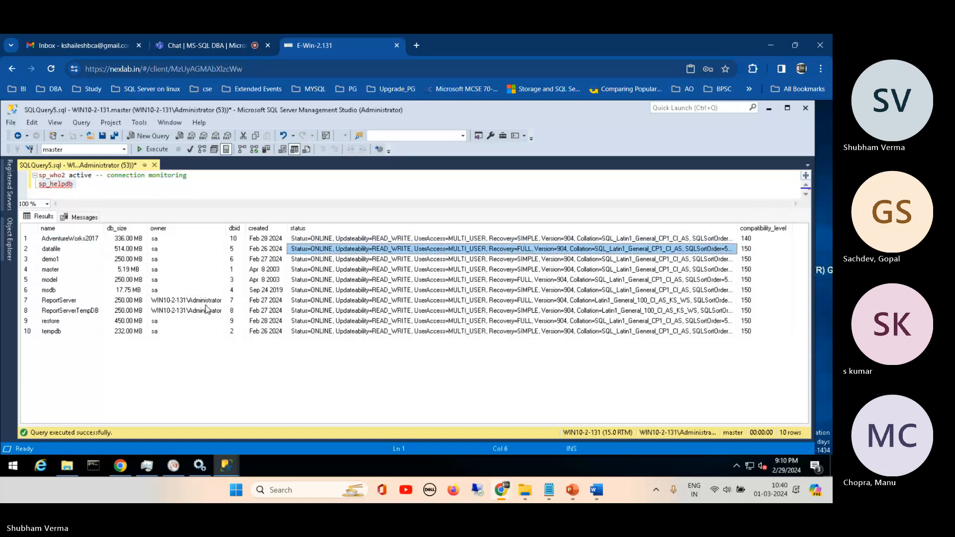
# - Add the comment "-- about DB" after sp_helpdb and start a new line below it
pyautogui.click(97, 187)
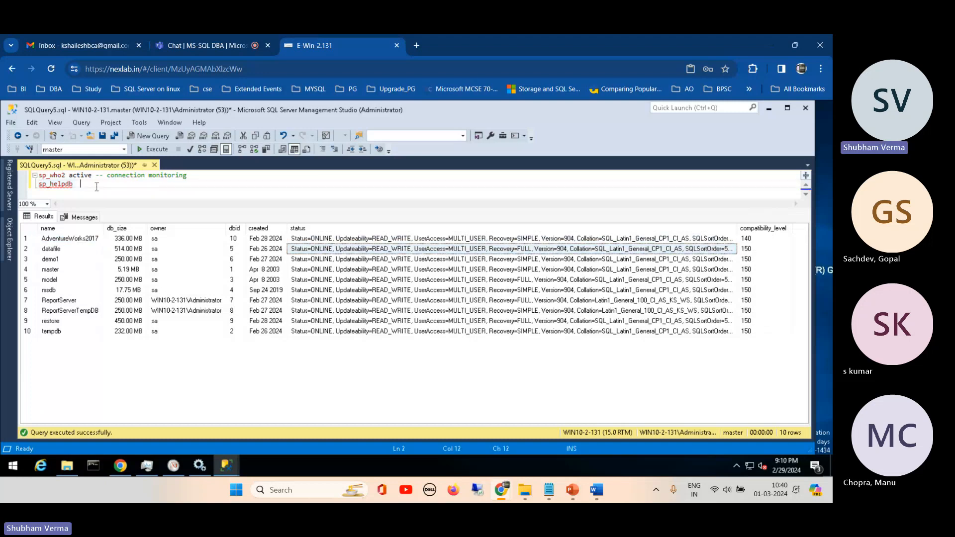
pyautogui.write('-- ')
pyautogui.write('data')
pyautogui.press('BackSpace')
pyautogui.press('BackSpace')
pyautogui.press('BackSpace')
pyautogui.press('BackSpace')
pyautogui.write('abou')
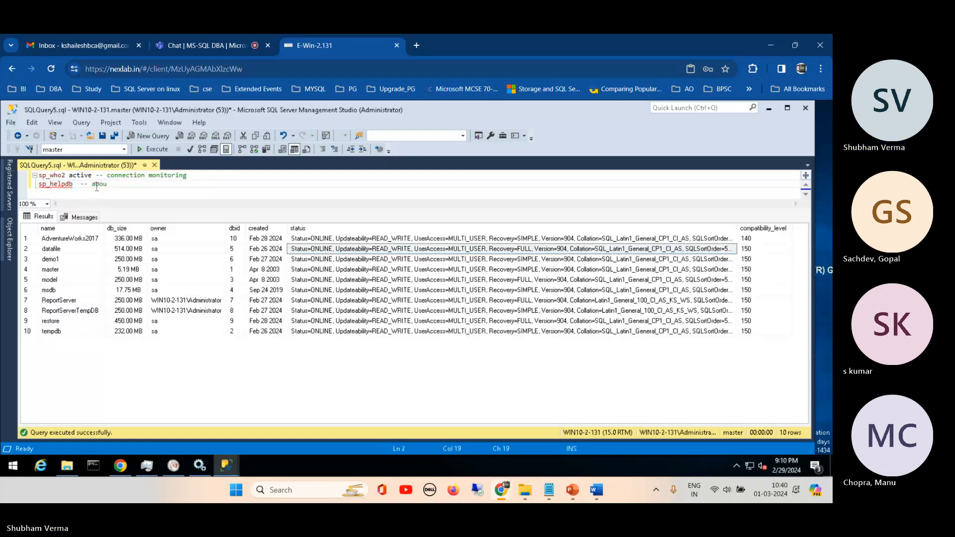
pyautogui.write('t DB')
pyautogui.press('Return')
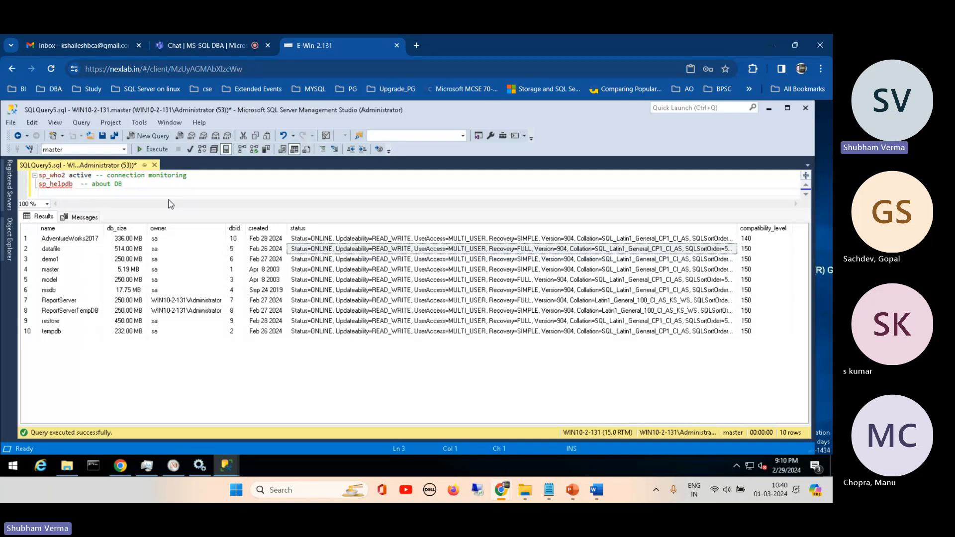
# - Add dbcc sqlperf(logspace) below the sp_helpdb line and execute only that statement
pyautogui.moveTo(169, 210); pyautogui.dragTo(158, 288)
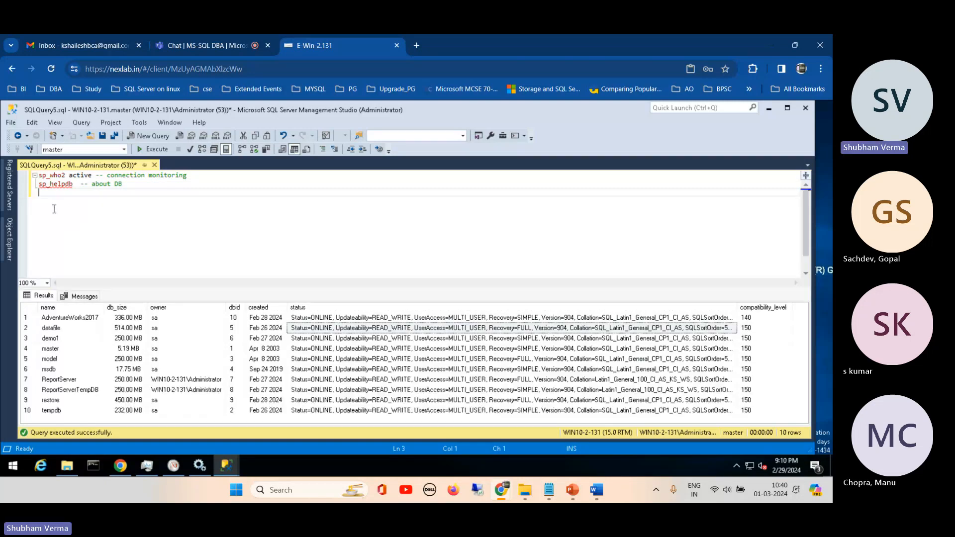
pyautogui.write('dbcc')
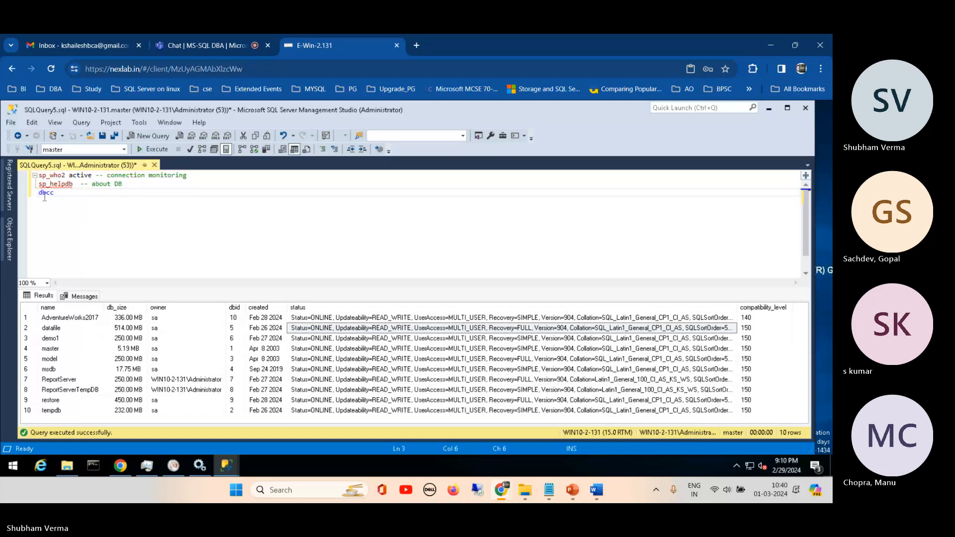
pyautogui.write(' sqlperf(logspace)')
pyautogui.moveTo(123, 193); pyautogui.dragTo(36, 193)
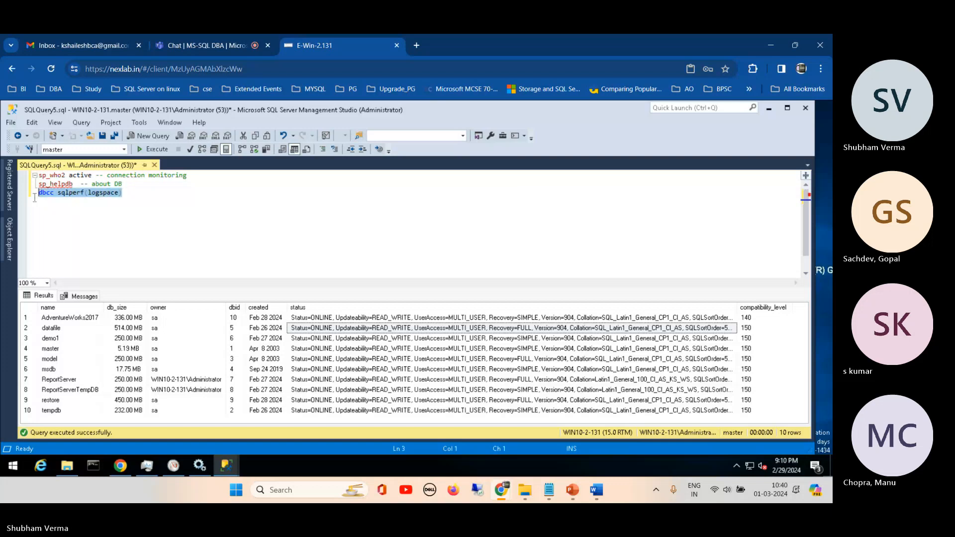
pyautogui.click(155, 149)
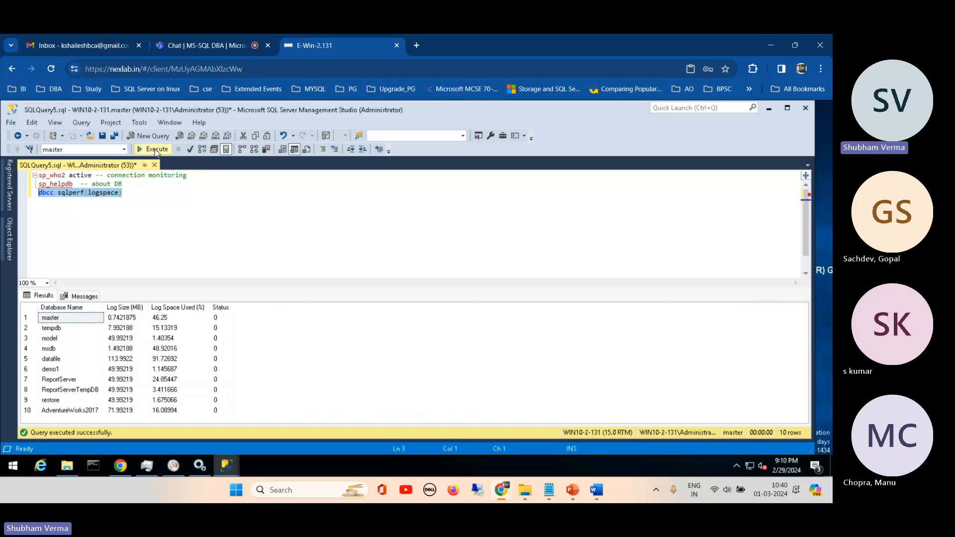
# - Enlarge the results area and examine the Database Name, Log Size (MB), Log Space Used (%) and Status columns
pyautogui.moveTo(180, 289); pyautogui.dragTo(190, 224)
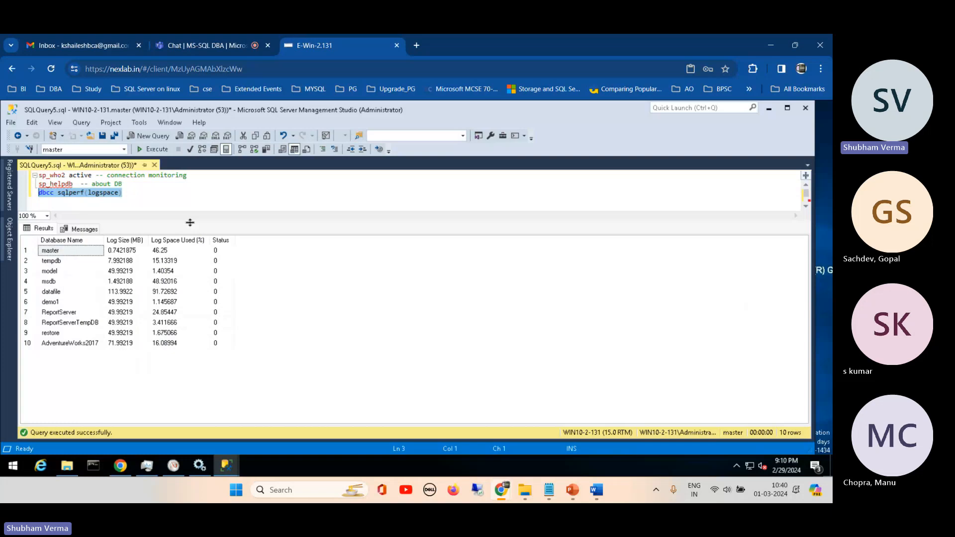
pyautogui.click(157, 241)
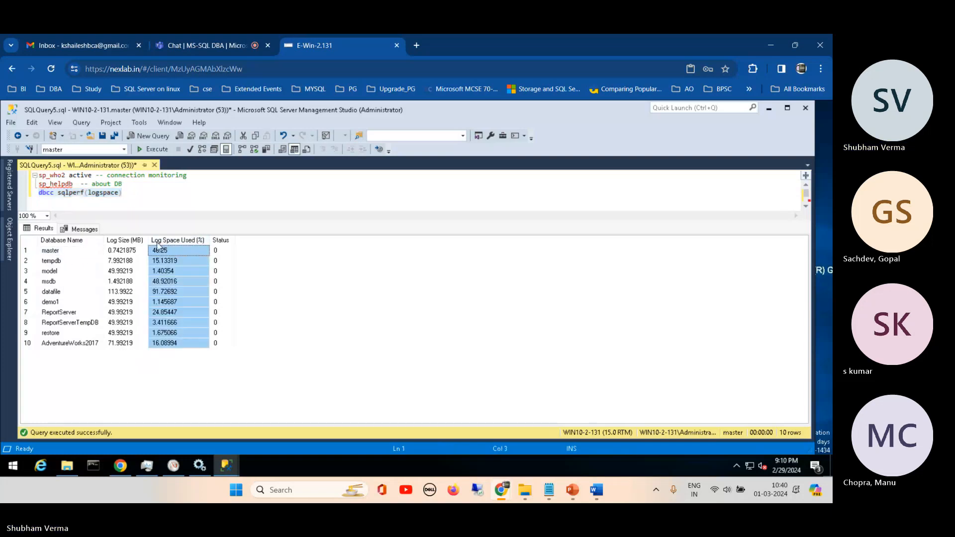
pyautogui.click(225, 242)
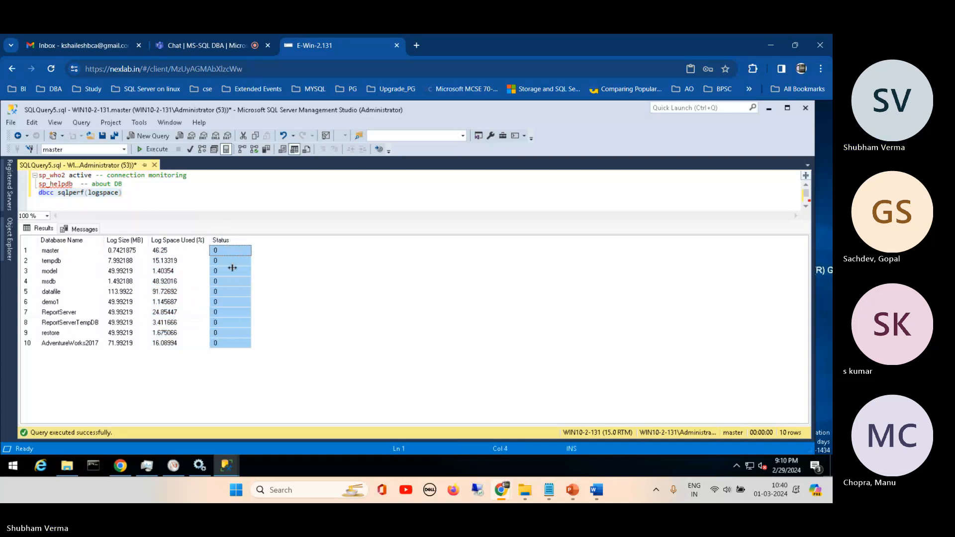
pyautogui.click(114, 345)
pyautogui.click(58, 240)
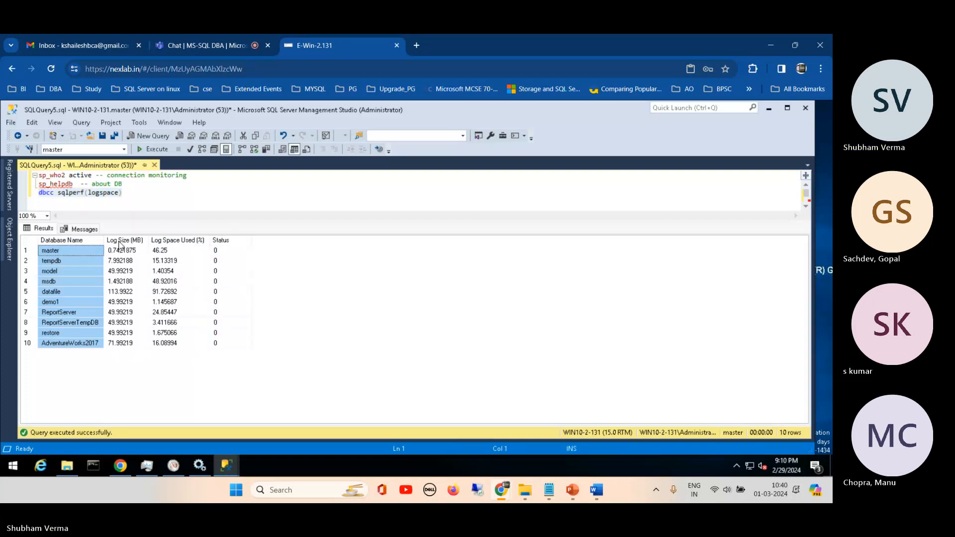
pyautogui.click(125, 241)
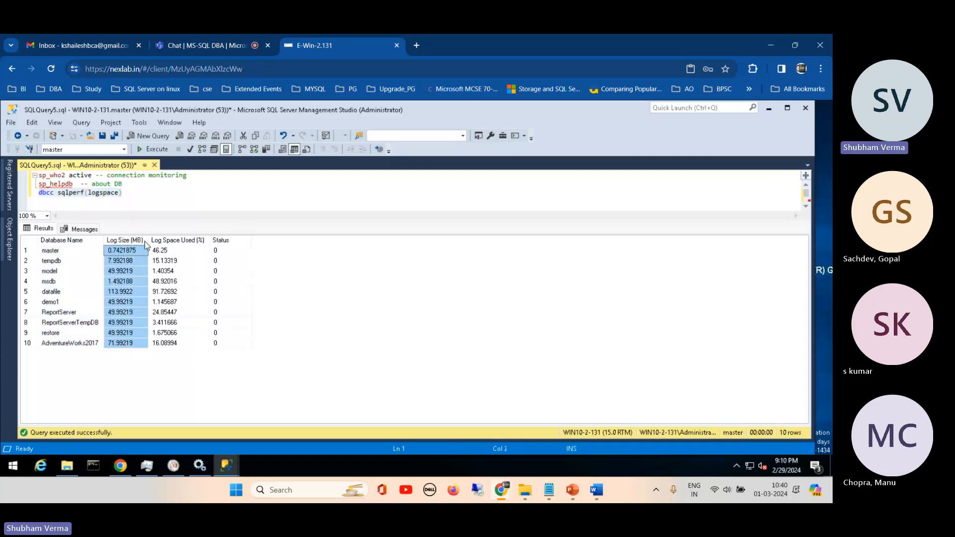
pyautogui.click(169, 241)
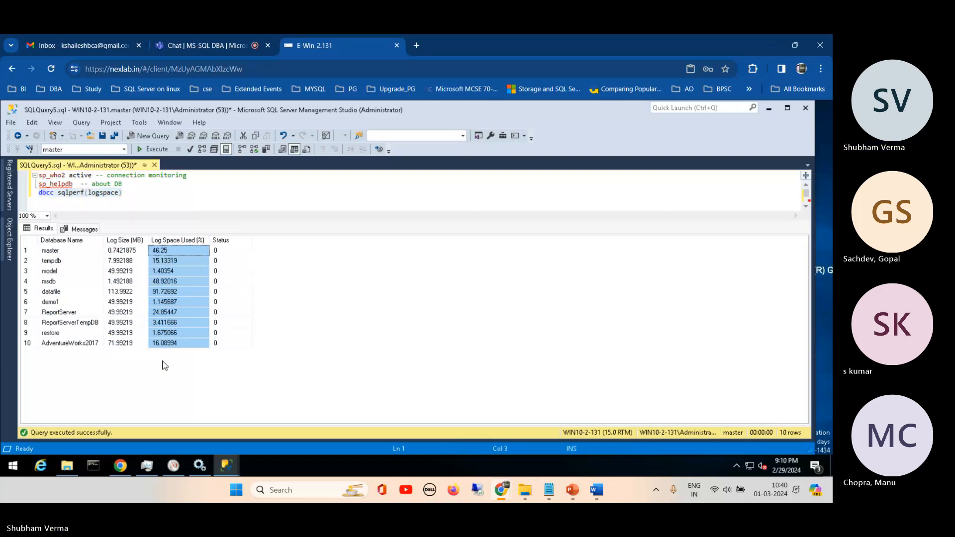
# - Add xp_fixedrive on a new line below dbcc sqlperf(logspace) and try to execute only that line
pyautogui.click(122, 204)
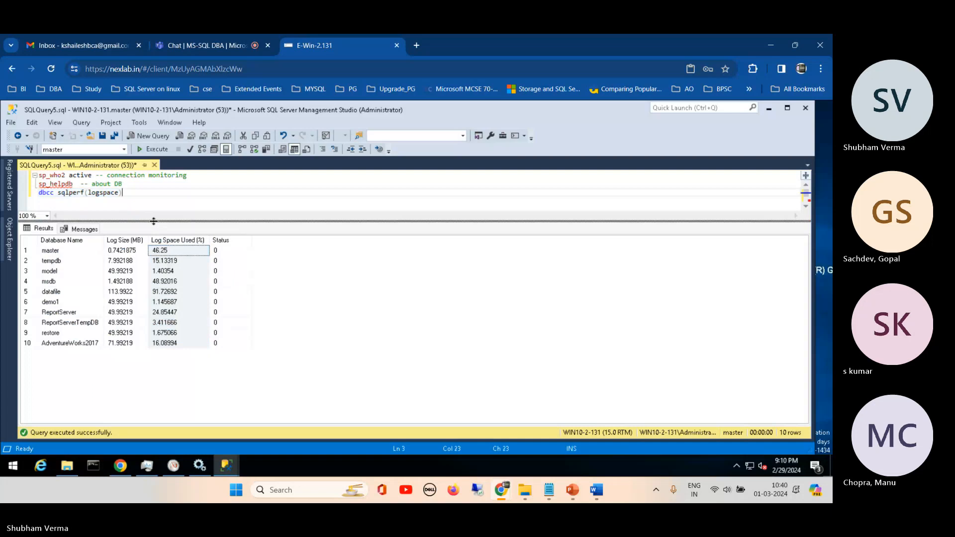
pyautogui.moveTo(153, 220); pyautogui.dragTo(152, 279)
pyautogui.press('Return')
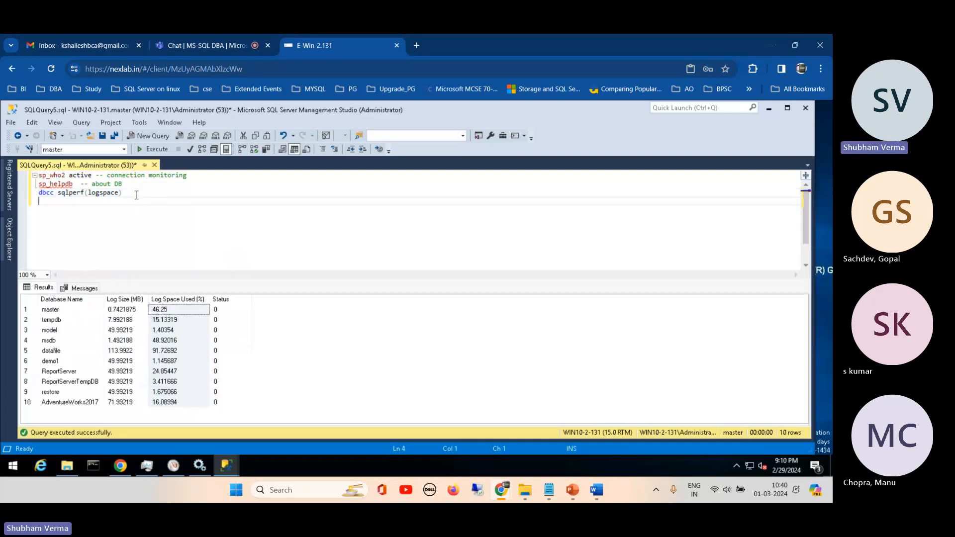
pyautogui.write('xP')
pyautogui.press('BackSpace')
pyautogui.write('p_fixedri')
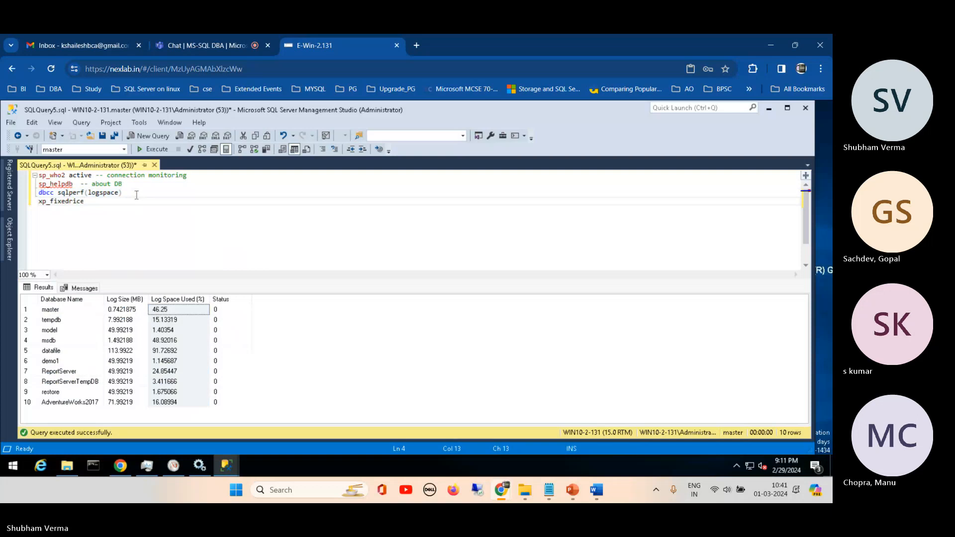
pyautogui.write('ve')
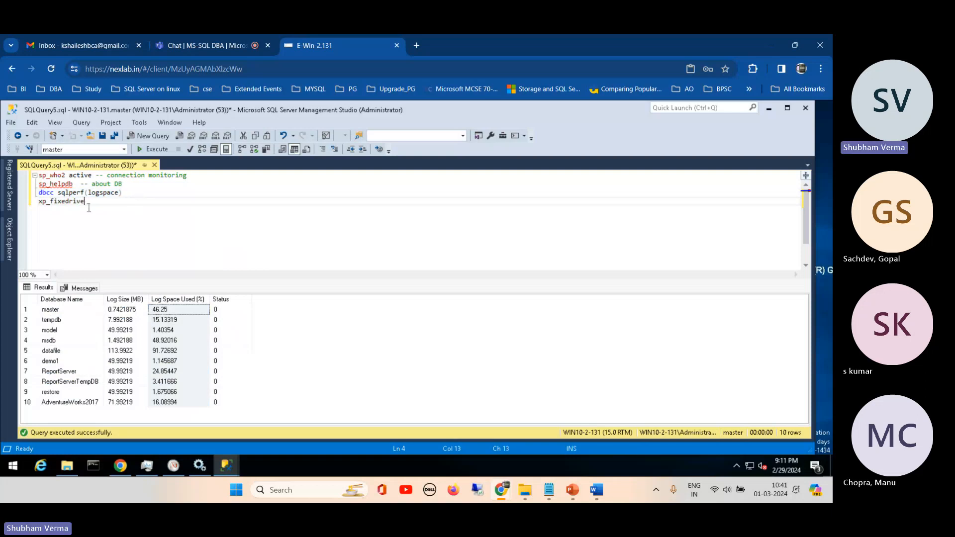
pyautogui.hotkey('shift', 'Home')
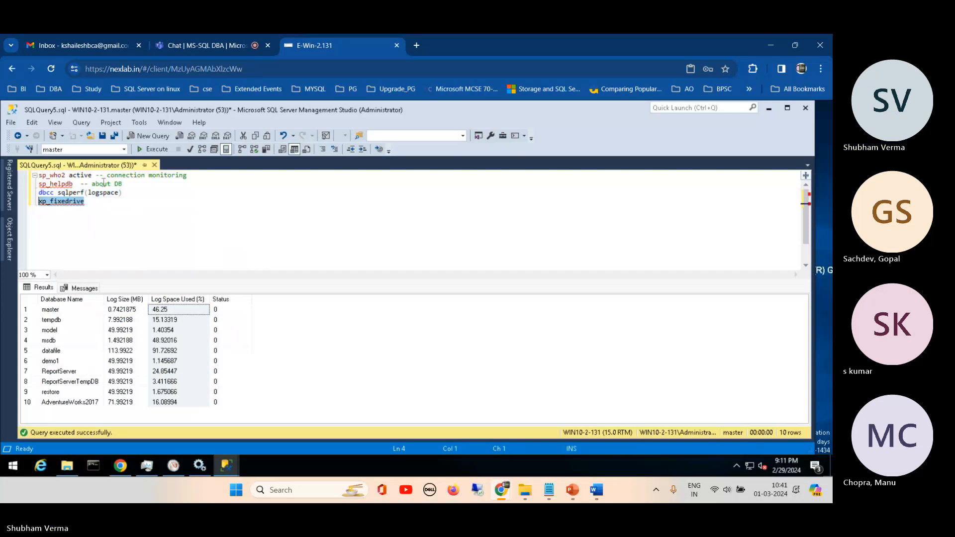
pyautogui.click(152, 151)
# - Correct the procedure name to xp_fixeddrives, execute only that line, and select the drive C cell in the results
pyautogui.click(89, 214)
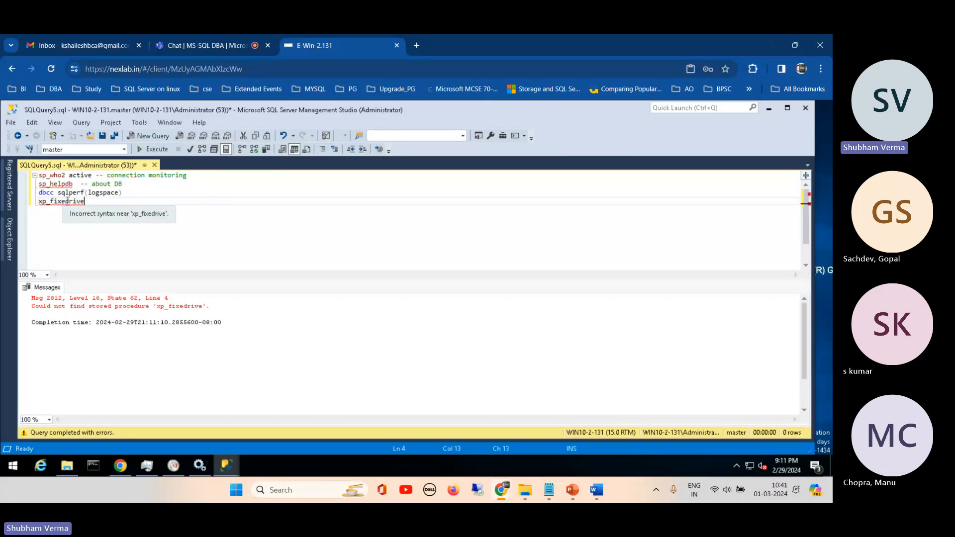
pyautogui.click(66, 201)
pyautogui.write('d')
pyautogui.press('End')
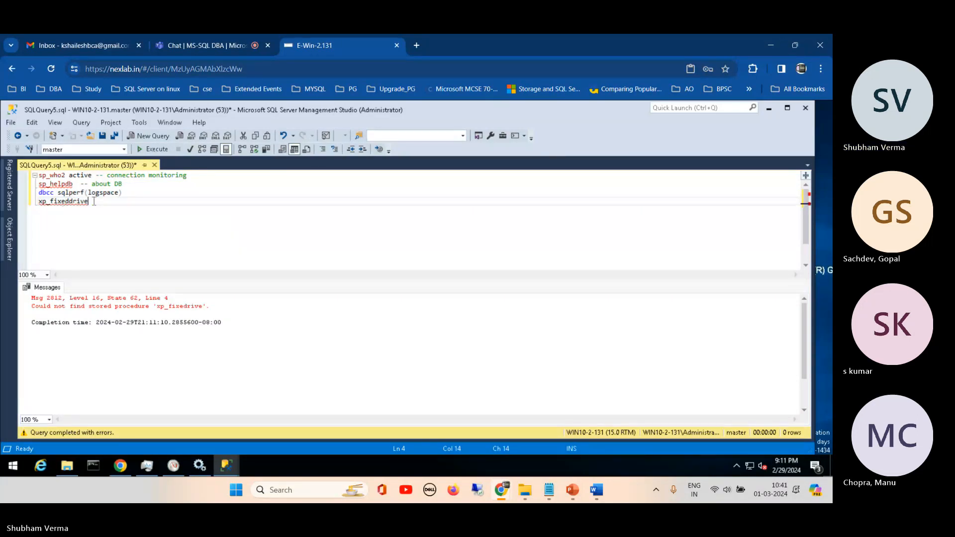
pyautogui.write('s')
pyautogui.moveTo(93, 202); pyautogui.dragTo(28, 211)
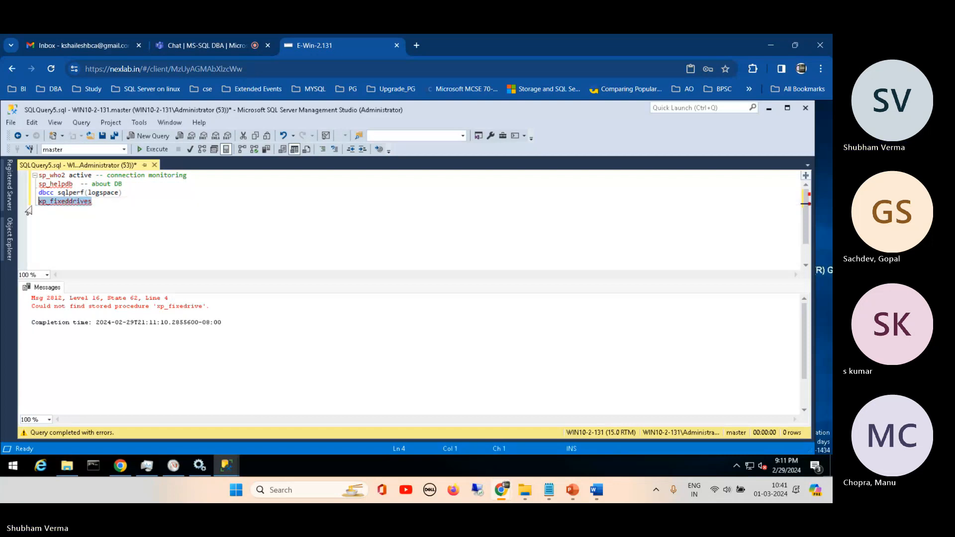
pyautogui.click(154, 150)
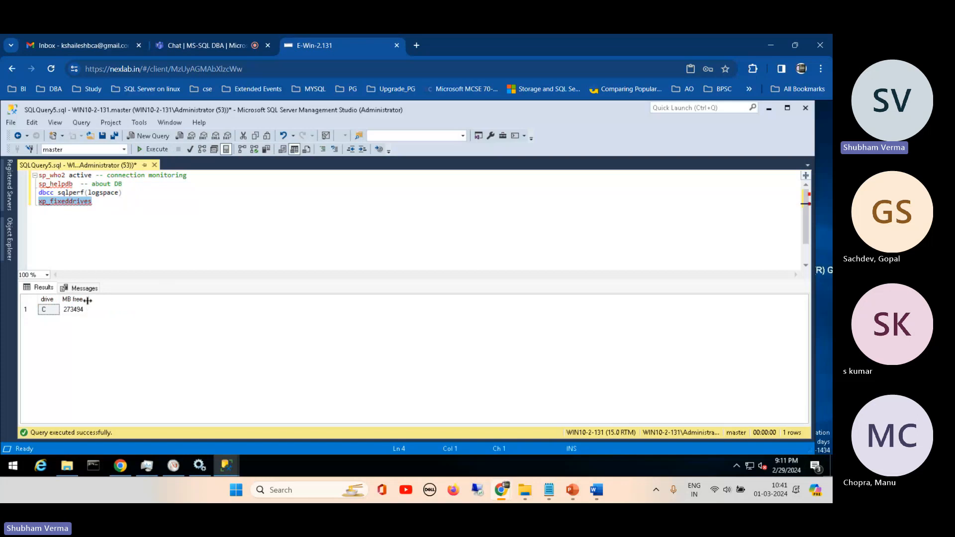
pyautogui.click(49, 309)
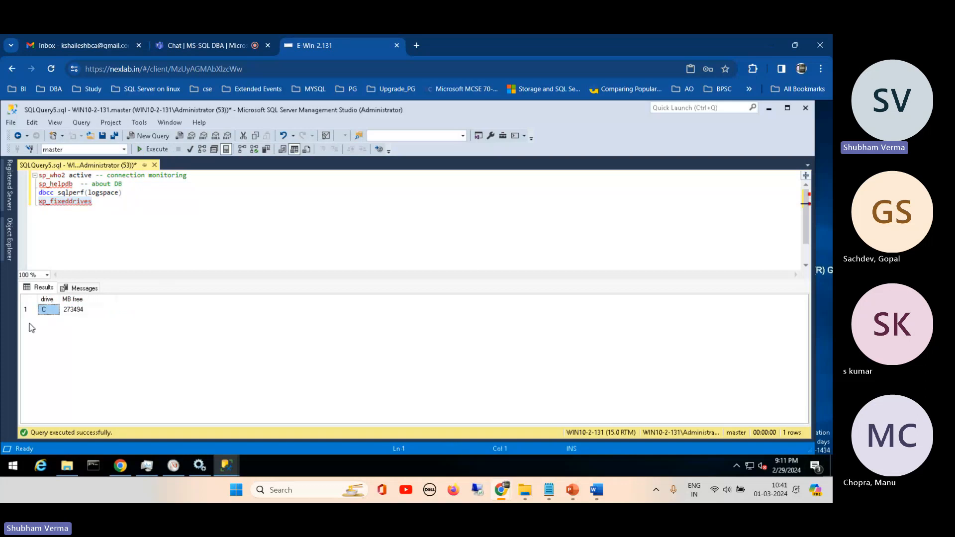
# - Check the free space of Local Disk (C:) under This PC in File Explorer and return to the query window
pyautogui.click(70, 467)
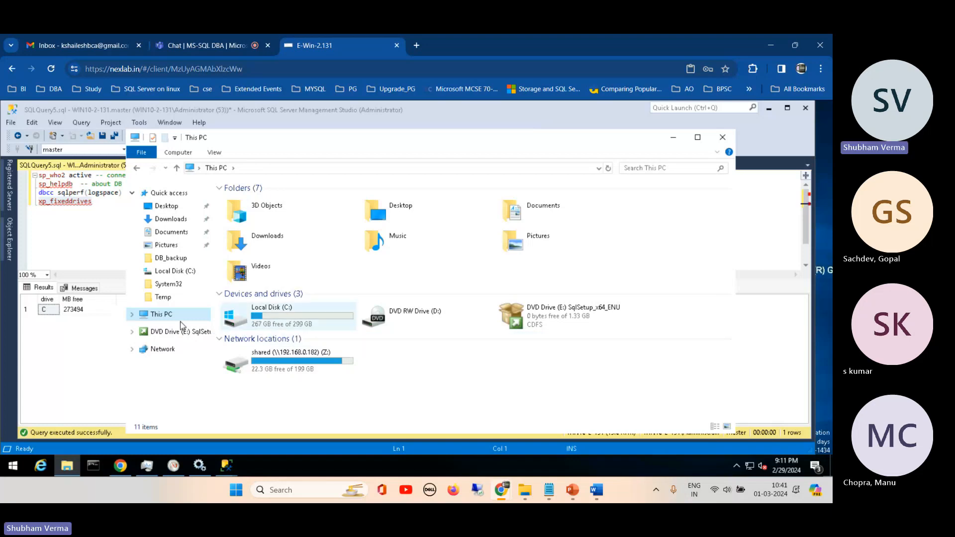
pyautogui.click(675, 139)
# - Add select * from sys.sysprocesses below xp_fixeddrives, separated by a blank line, and execute only that statement
pyautogui.click(103, 199)
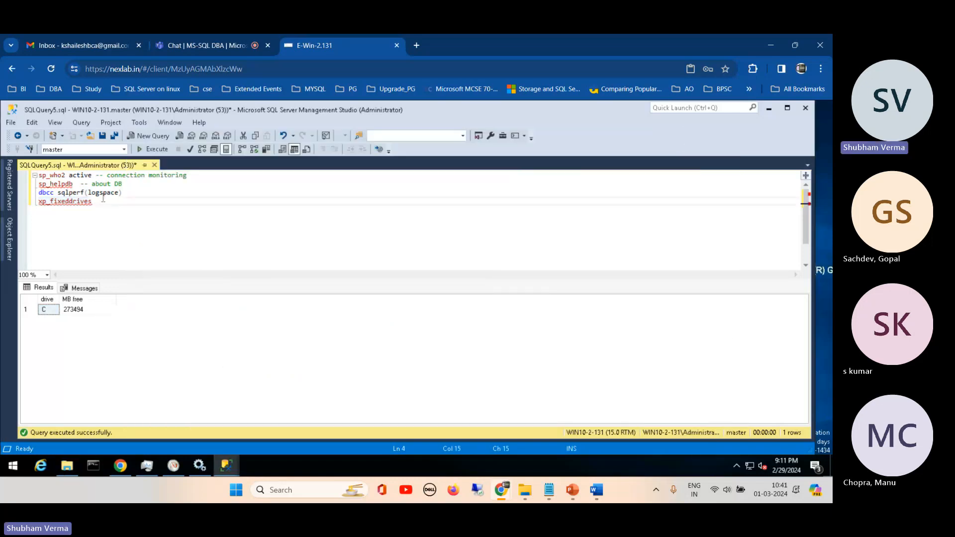
pyautogui.press('Return')
pyautogui.press('Return')
pyautogui.write('select ')
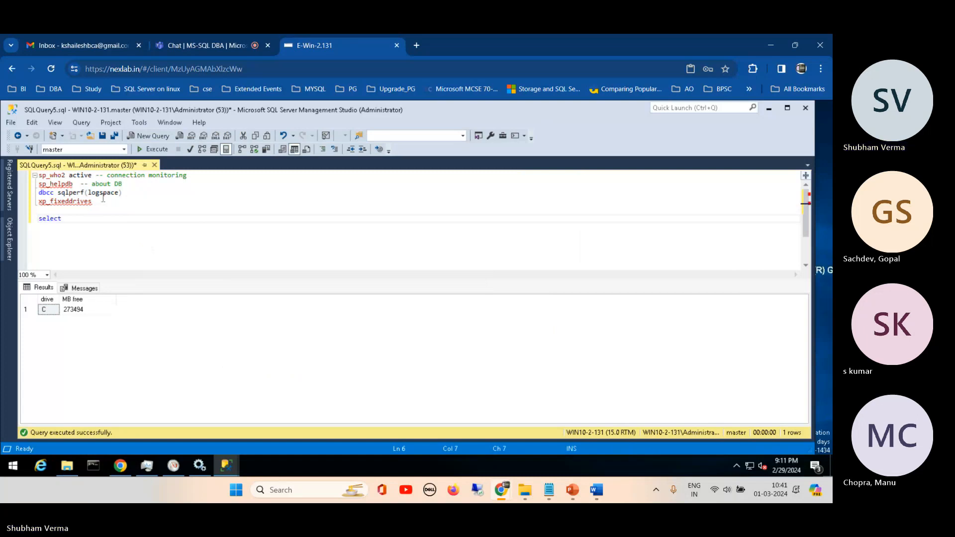
pyautogui.write('* f')
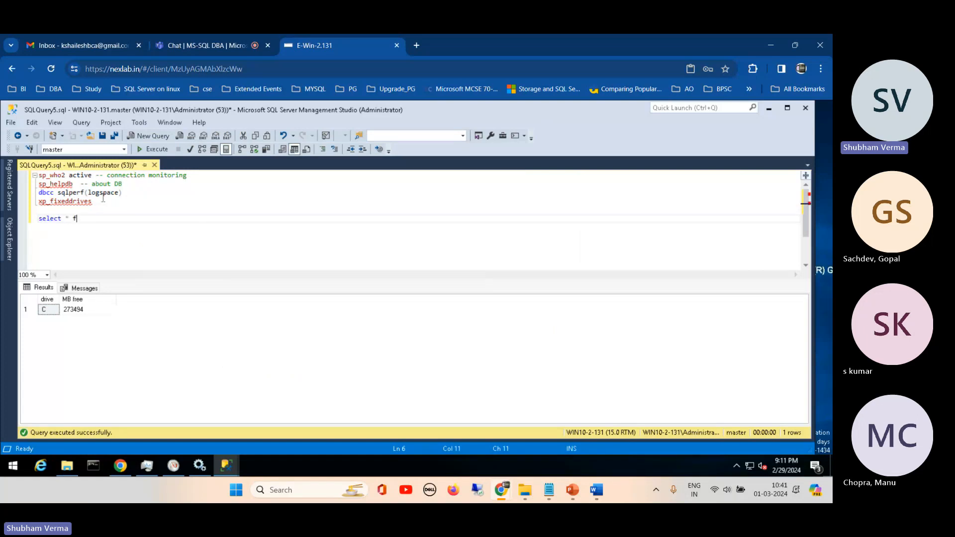
pyautogui.write('rom sys.')
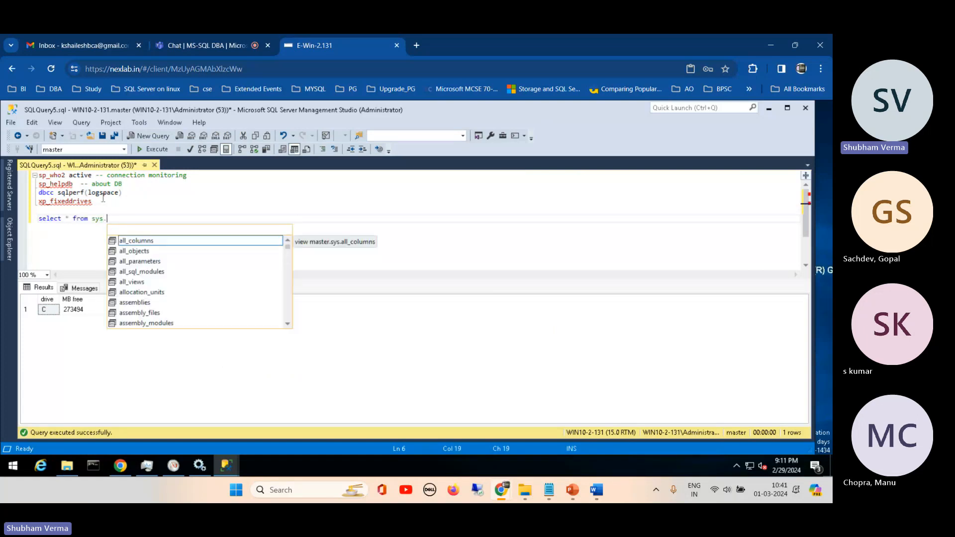
pyautogui.write('sysproe')
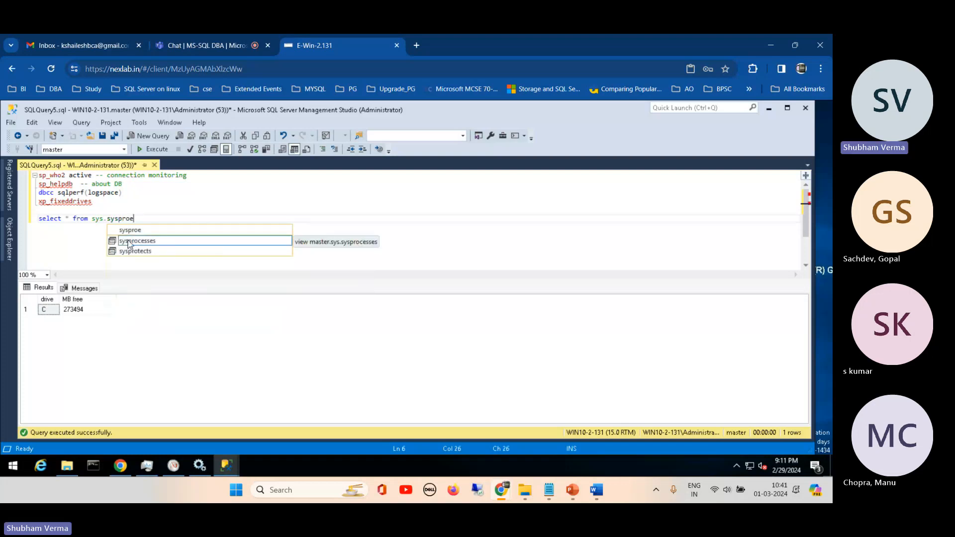
pyautogui.press('Tab')
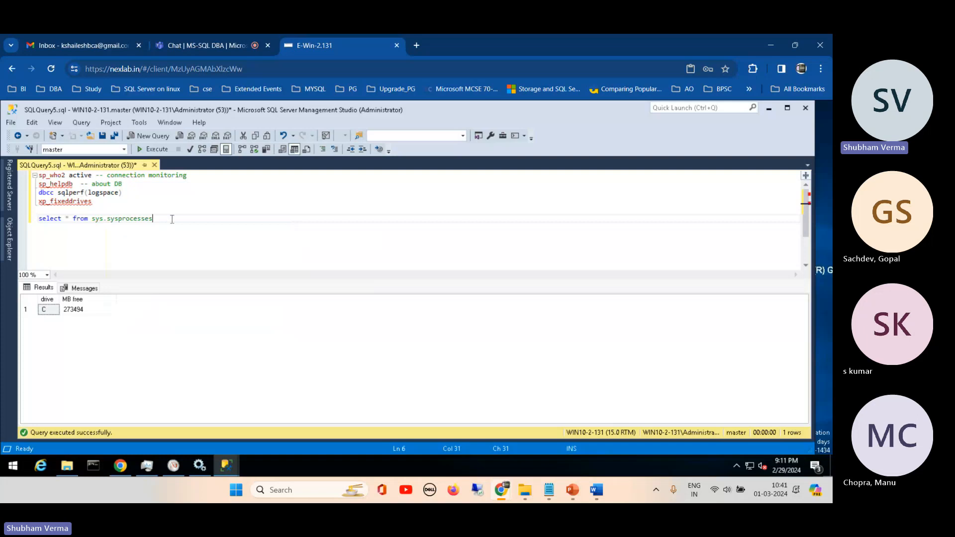
pyautogui.moveTo(172, 220); pyautogui.dragTo(32, 220)
pyautogui.click(157, 149)
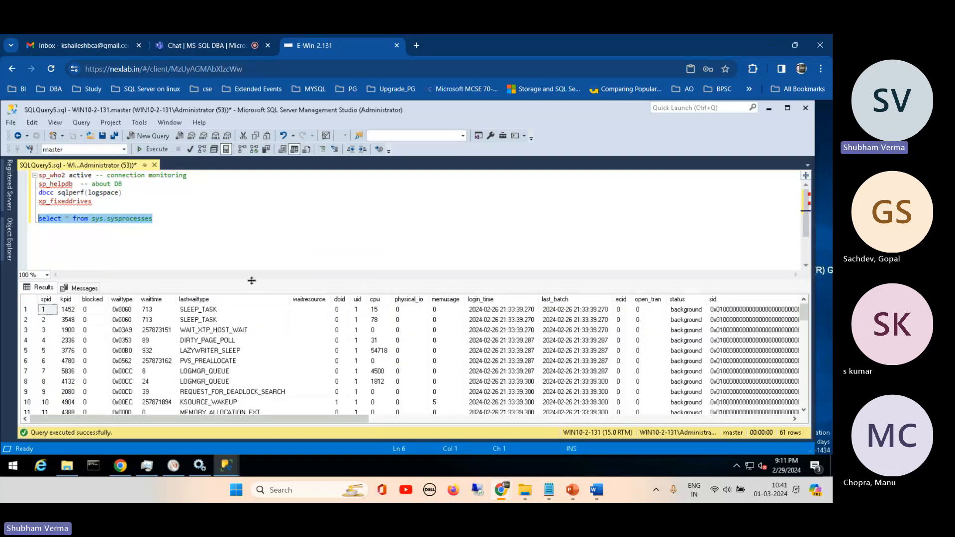
# - Enlarge the results area and examine the waittime, waitresource and lastwaittype columns
pyautogui.moveTo(251, 281); pyautogui.dragTo(269, 235)
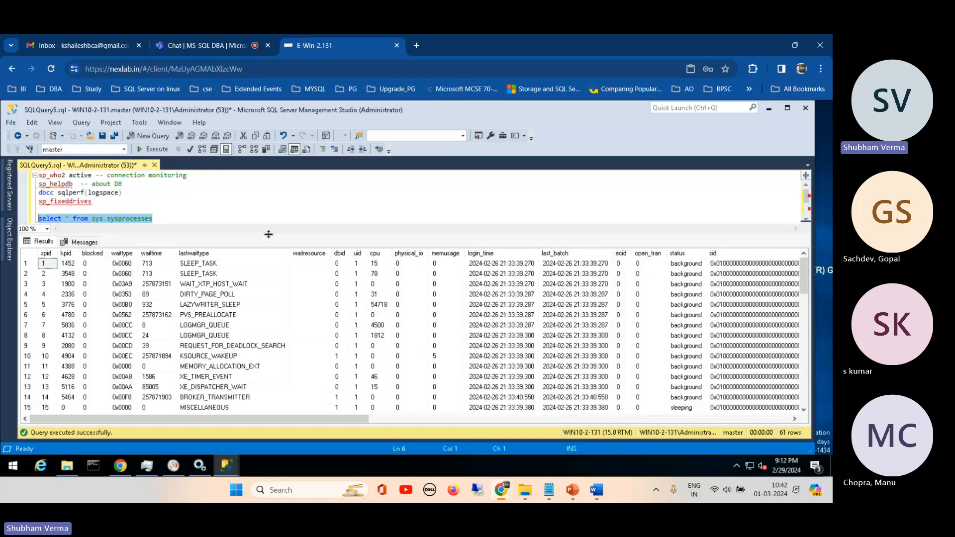
pyautogui.click(155, 254)
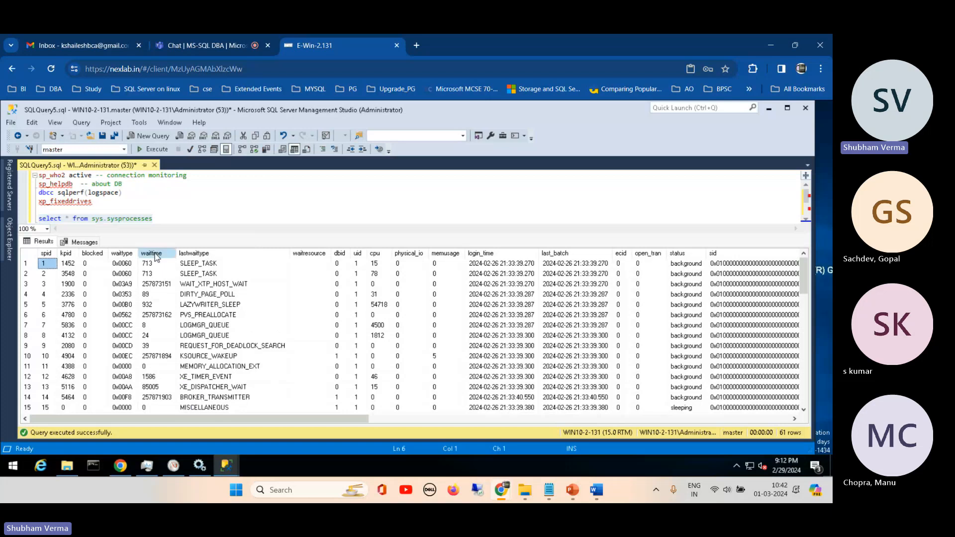
pyautogui.click(309, 254)
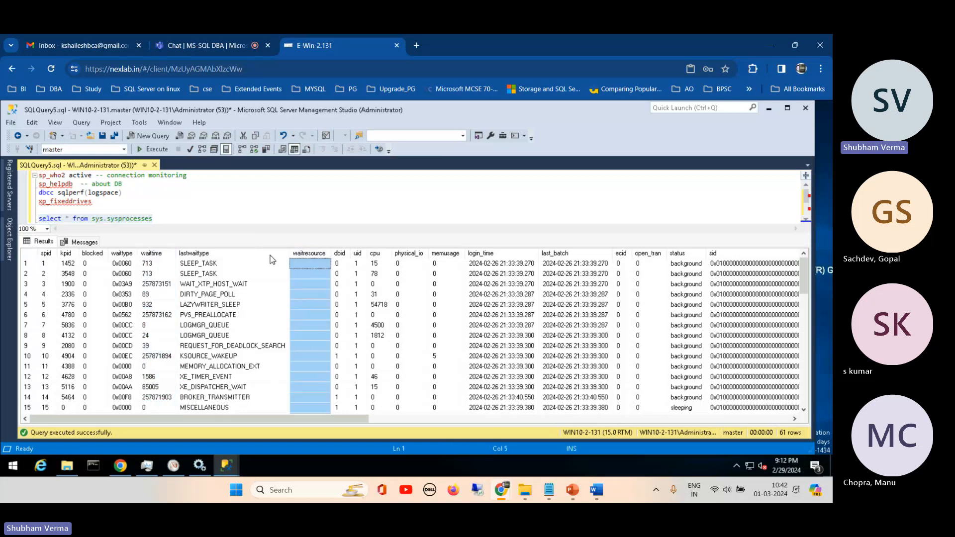
pyautogui.click(220, 254)
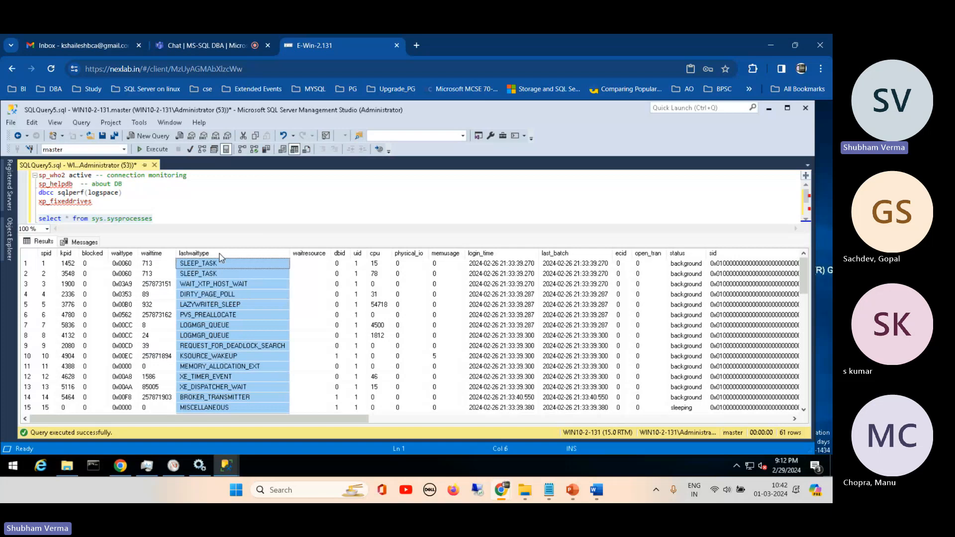
# - Append order by CPU to the sys.sysprocesses query and execute only that statement
pyautogui.click(165, 219)
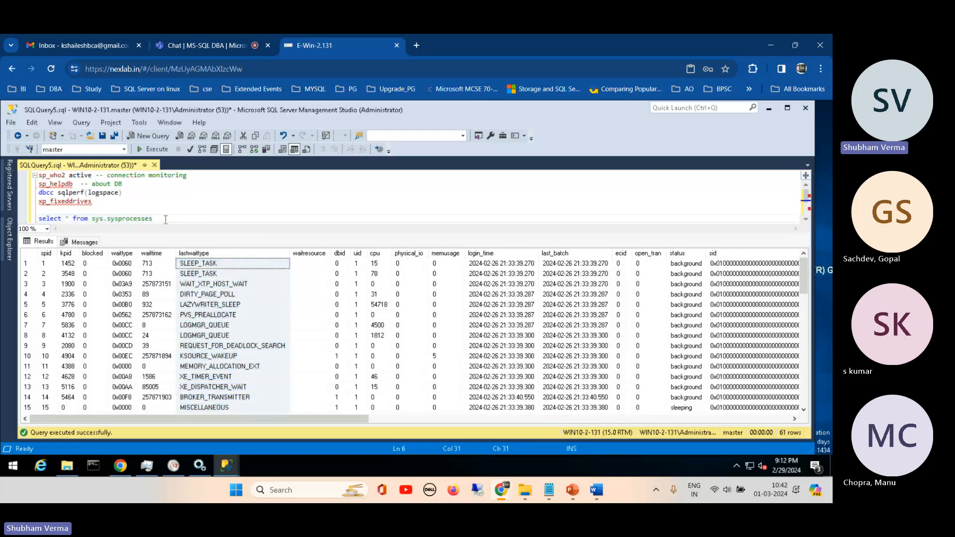
pyautogui.write('order by CPU')
pyautogui.moveTo(204, 219); pyautogui.dragTo(39, 218)
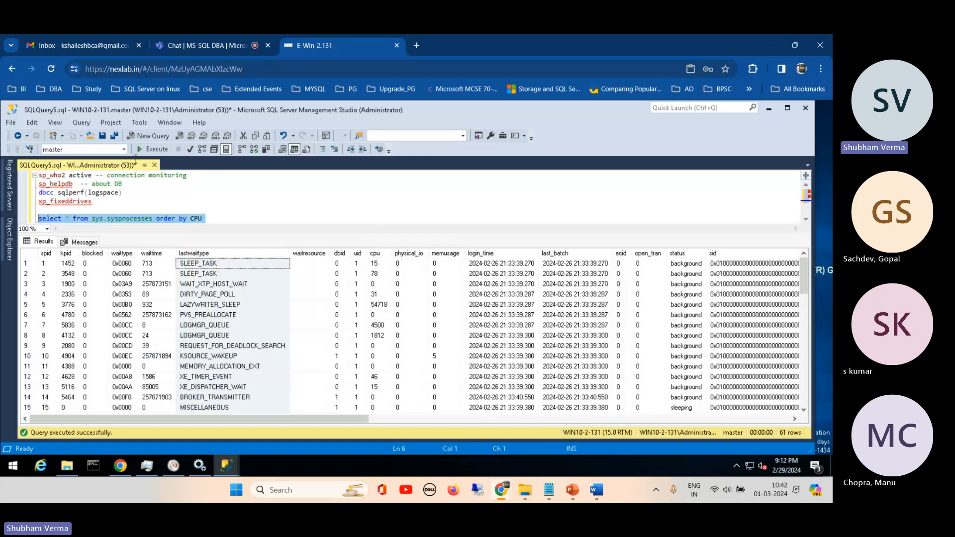
pyautogui.click(158, 149)
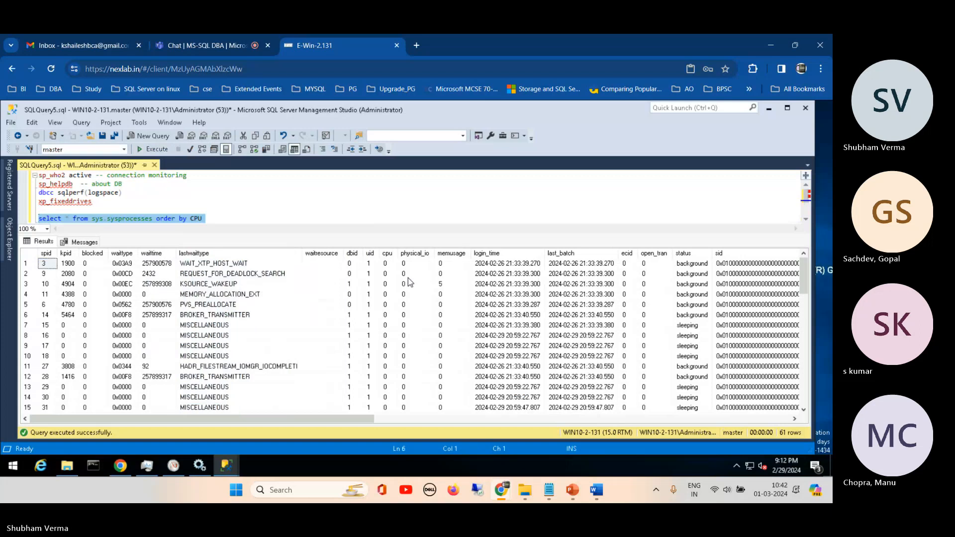
# - Examine the cpu column down to the last rows, widening it so its values can be read in full
pyautogui.click(387, 253)
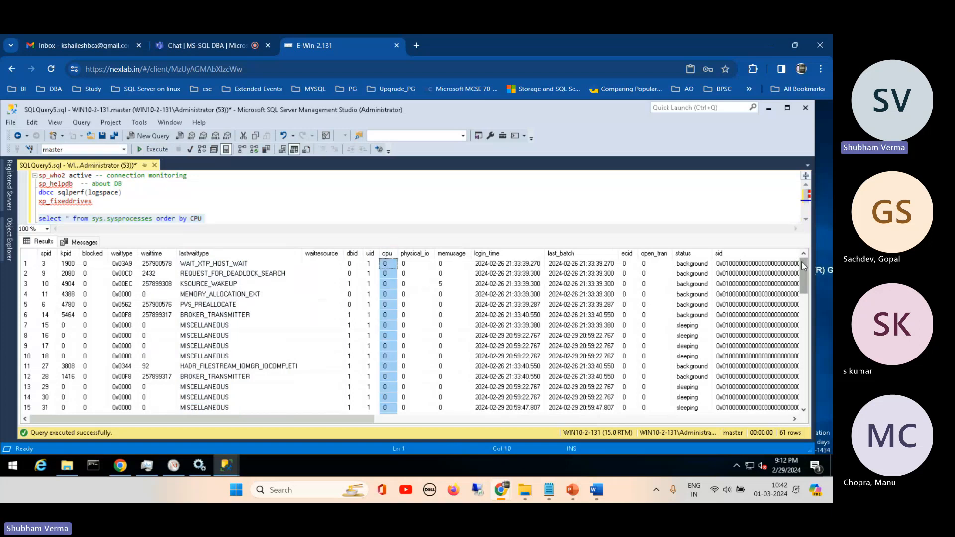
pyautogui.moveTo(801, 261); pyautogui.dragTo(803, 388)
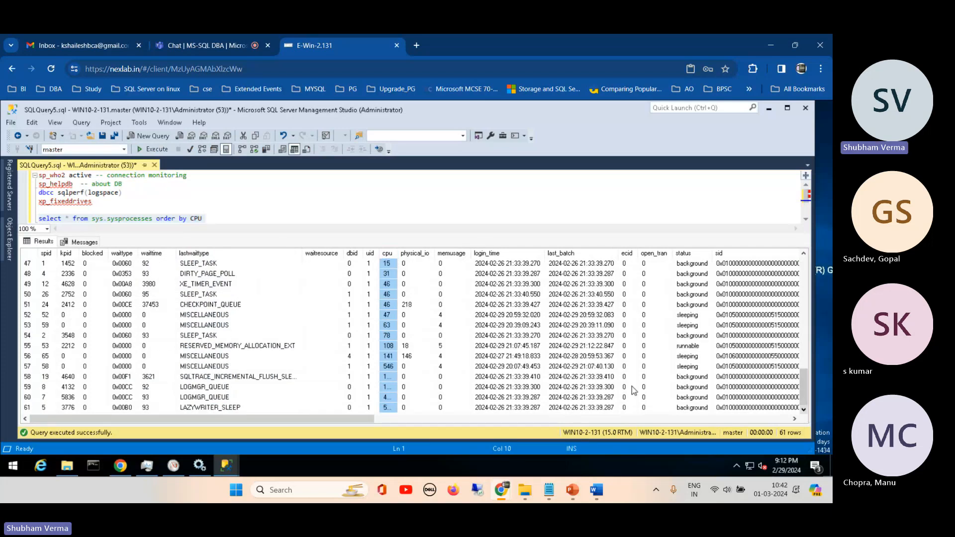
pyautogui.moveTo(408, 256); pyautogui.dragTo(450, 256)
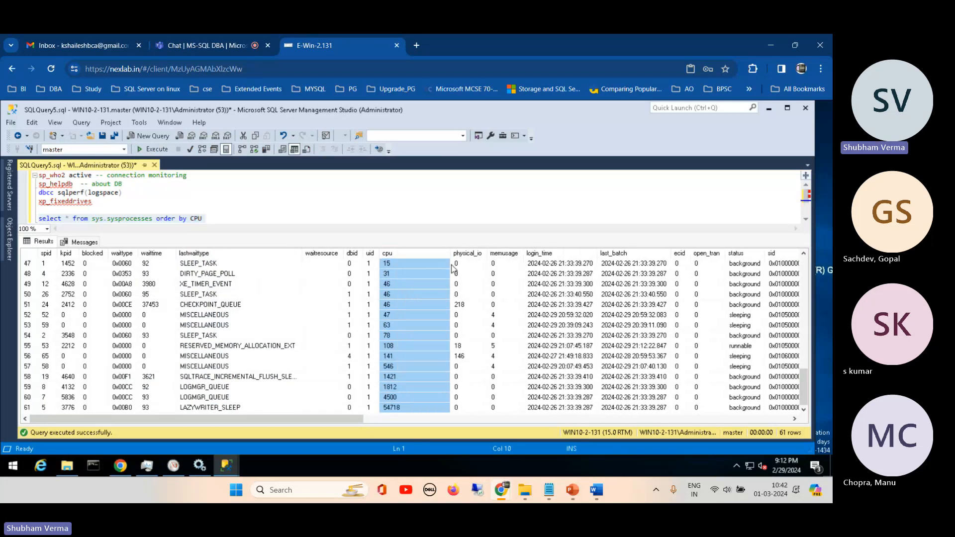
# - Add Desc to the order by CPU clause and execute only the sys.sysprocesses query
pyautogui.click(226, 215)
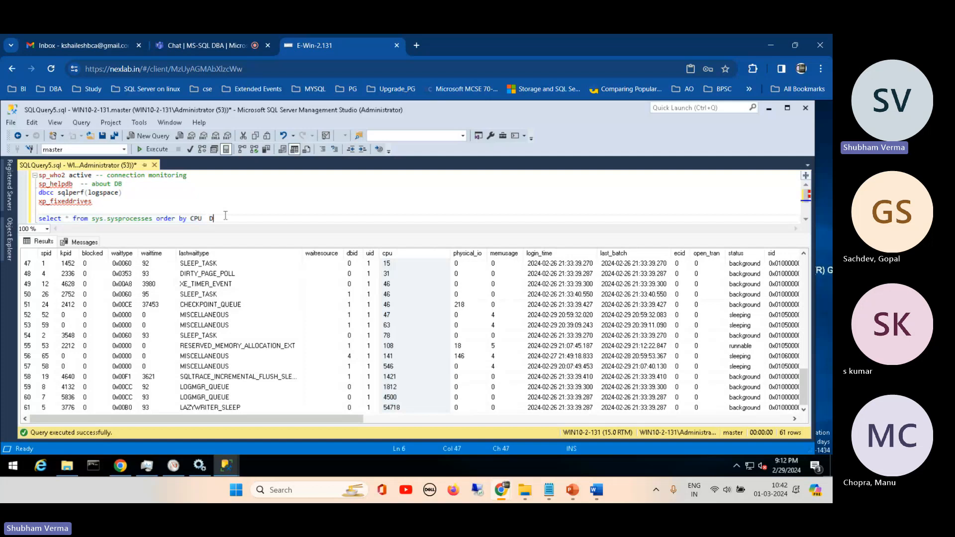
pyautogui.write('Desc')
pyautogui.moveTo(227, 218); pyautogui.dragTo(38, 219)
pyautogui.click(163, 150)
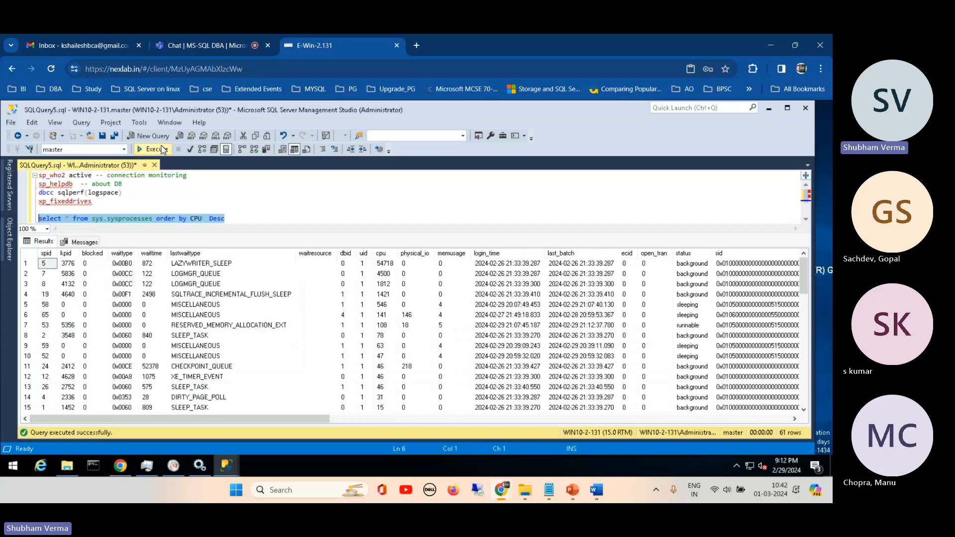
# - Inspect the first result row's lastwaittype, cpu and status values, widening the cpu column slightly
pyautogui.click(26, 264)
pyautogui.click(198, 264)
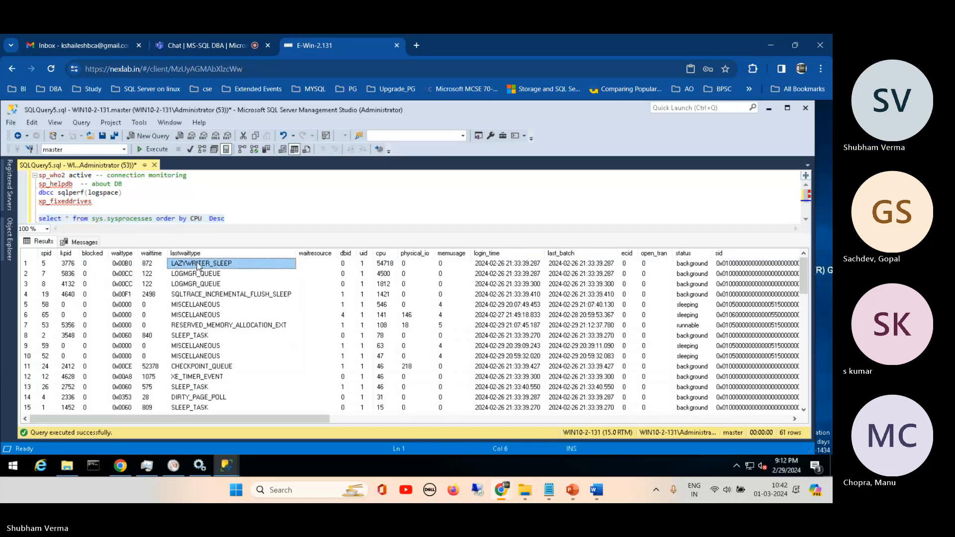
pyautogui.click(378, 266)
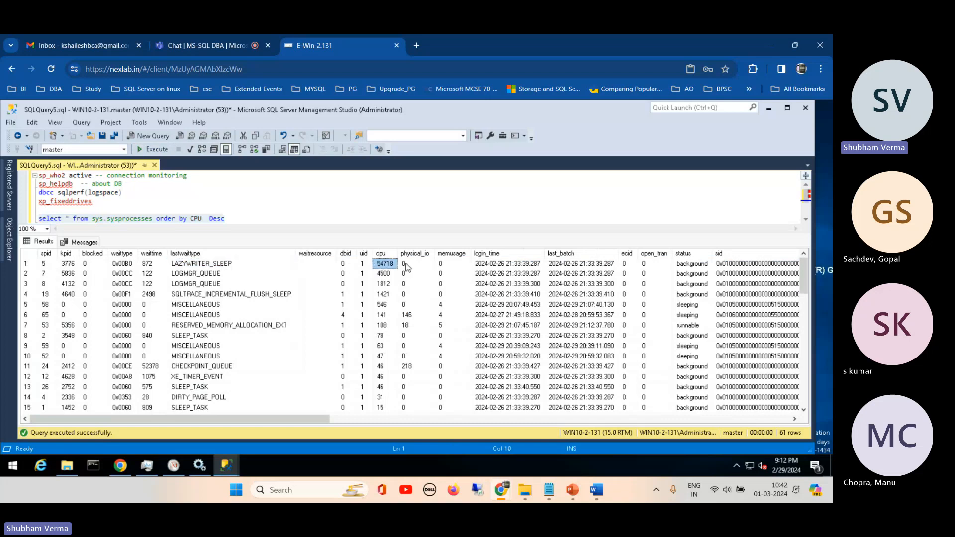
pyautogui.moveTo(398, 254)
pyautogui.mouseDown()
pyautogui.moveTo(416, 253)
pyautogui.moveTo(405, 256)
pyautogui.mouseUp()
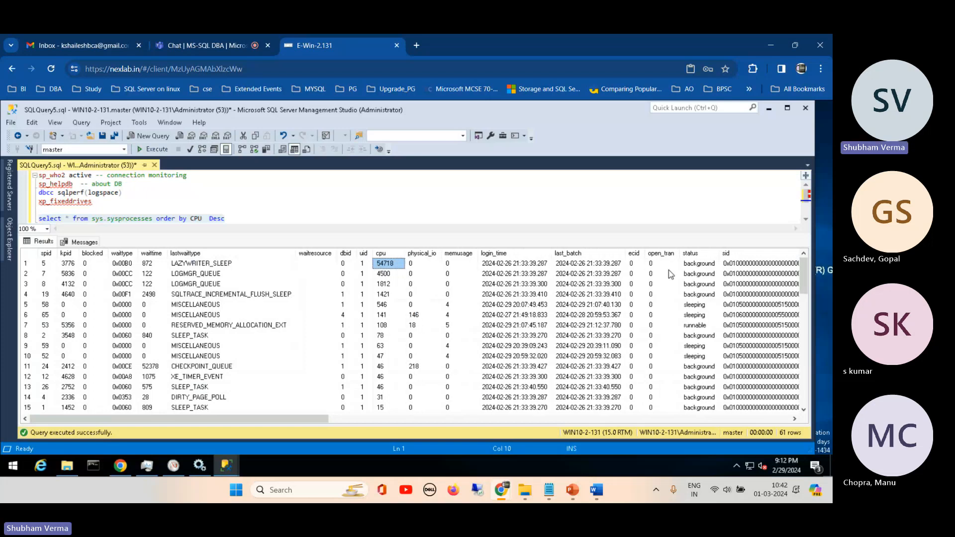
pyautogui.click(701, 263)
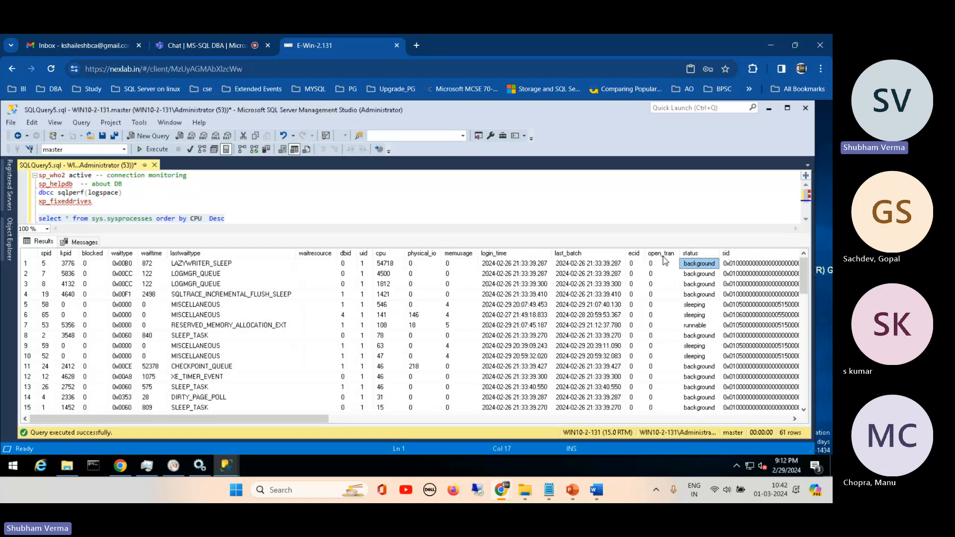
# - Examine the open_tran, last_batch and physical_io columns of the process list
pyautogui.click(660, 254)
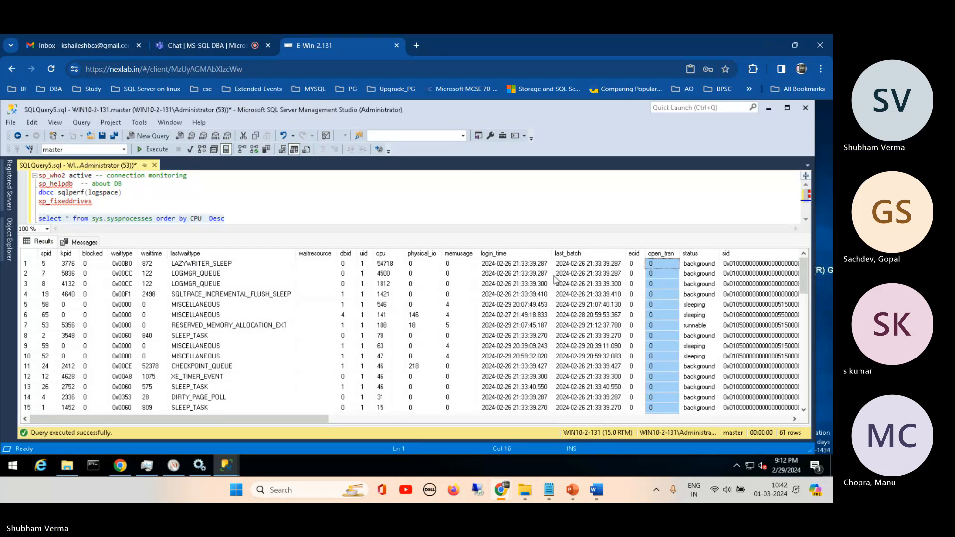
pyautogui.click(567, 253)
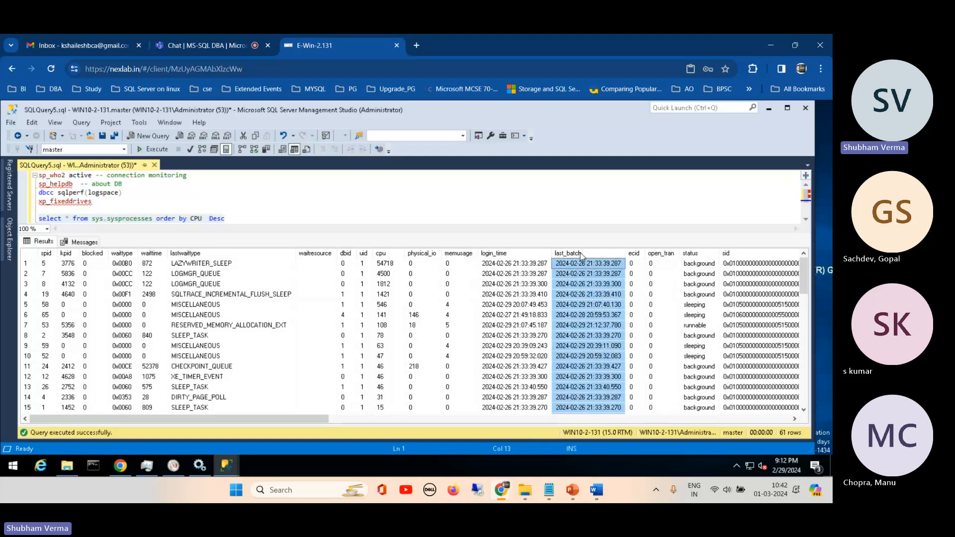
pyautogui.click(420, 254)
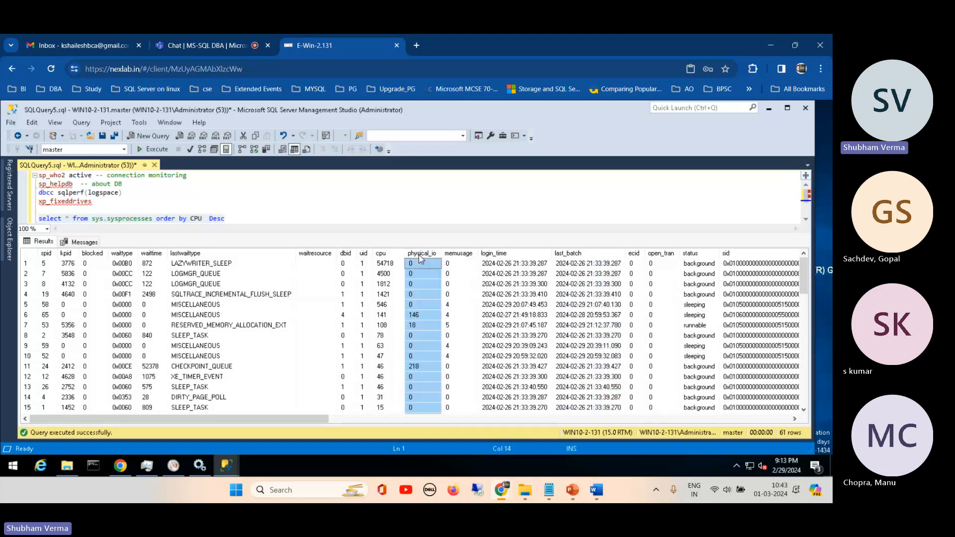
# - Examine the dbid column, comparing the values in rows 1, 4 and 6 and reviewing the rows through the end of the list
pyautogui.click(344, 254)
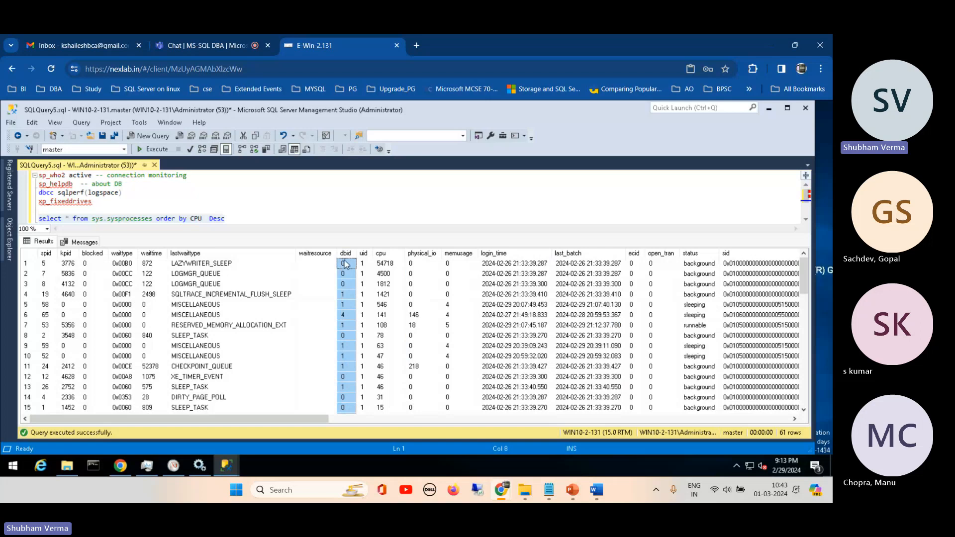
pyautogui.click(343, 295)
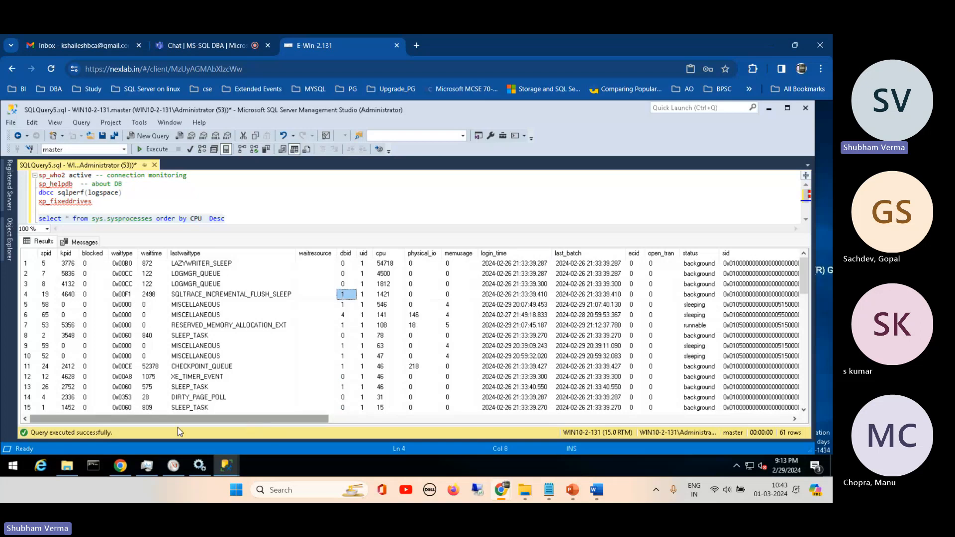
pyautogui.moveTo(211, 427); pyautogui.dragTo(250, 431)
pyautogui.click(343, 263)
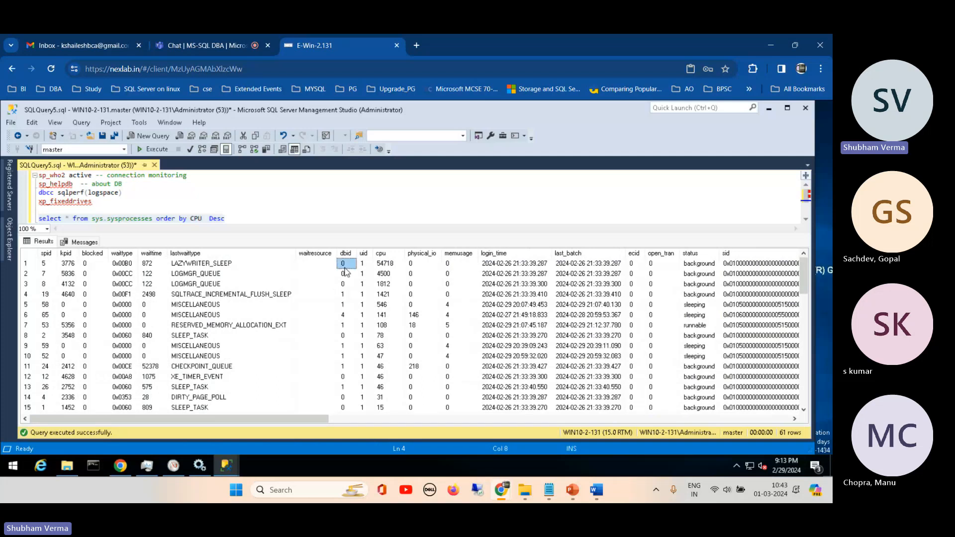
pyautogui.click(341, 295)
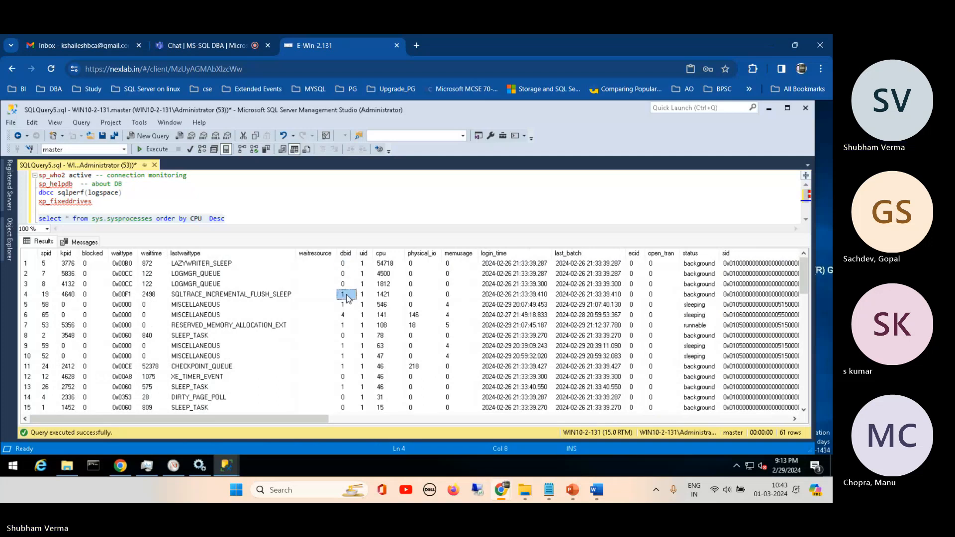
pyautogui.click(346, 315)
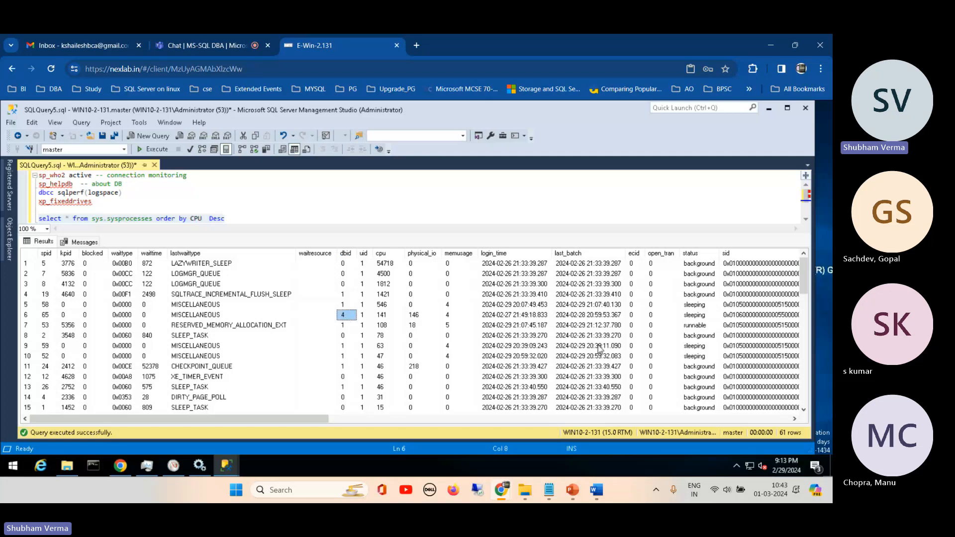
pyautogui.moveTo(807, 275); pyautogui.dragTo(807, 395)
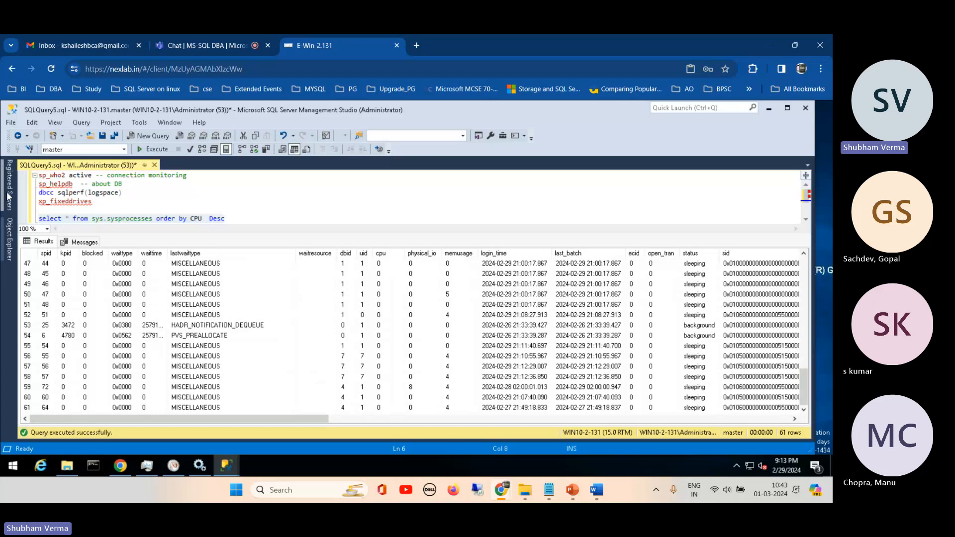
# - Add the query select * from sys.sysdatabases on its own line above the sys.sysprocesses query
pyautogui.click(238, 183)
pyautogui.click(106, 207)
pyautogui.press('Return')
pyautogui.press('Return')
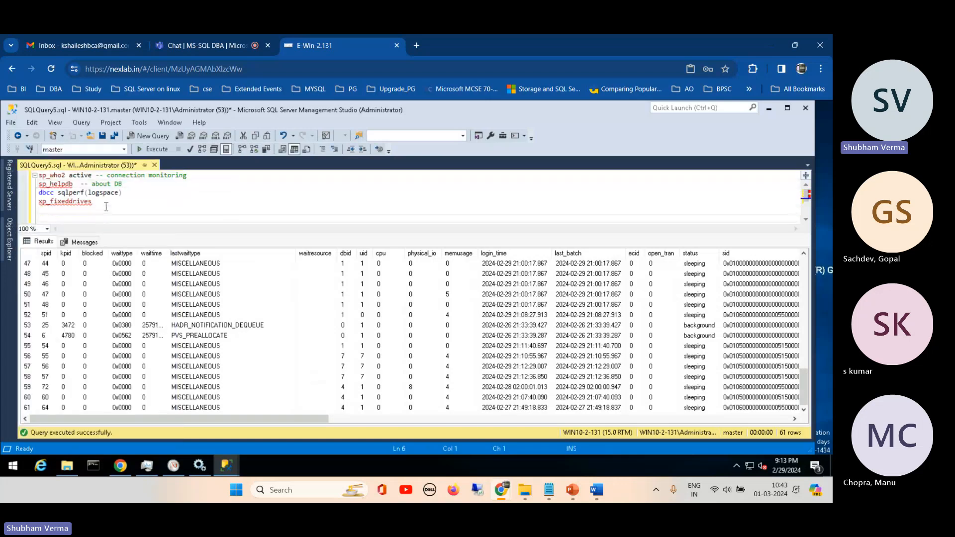
pyautogui.write('selec')
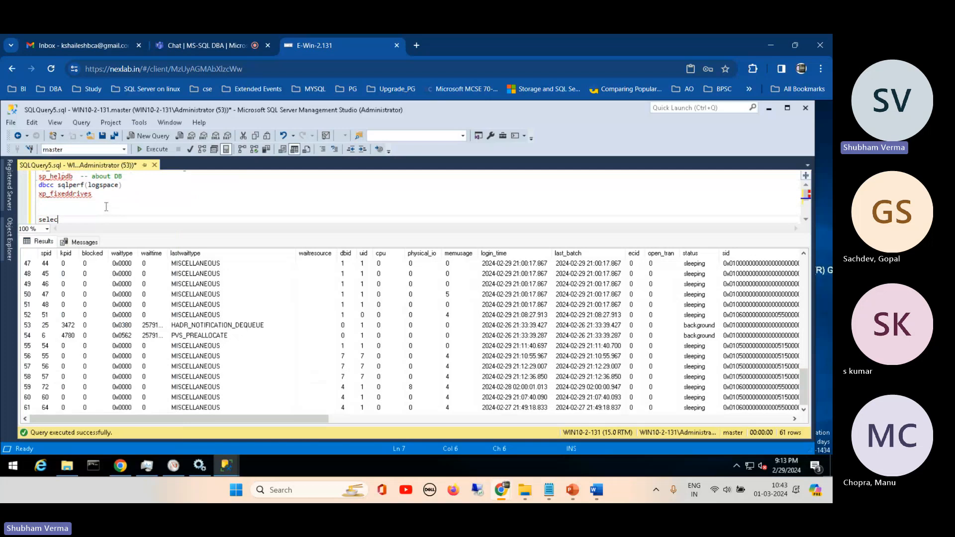
pyautogui.write('t * from sus')
pyautogui.press('BackSpace')
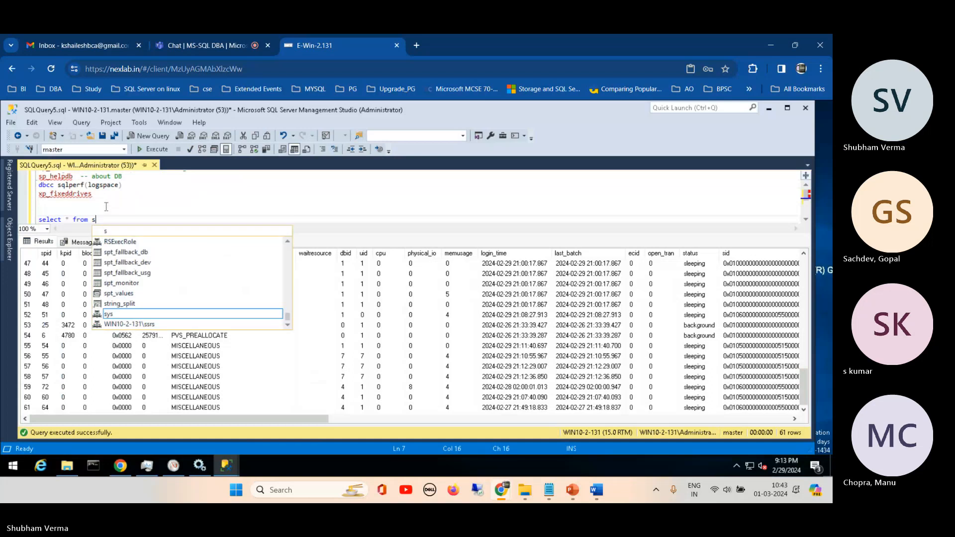
pyautogui.write('ys.')
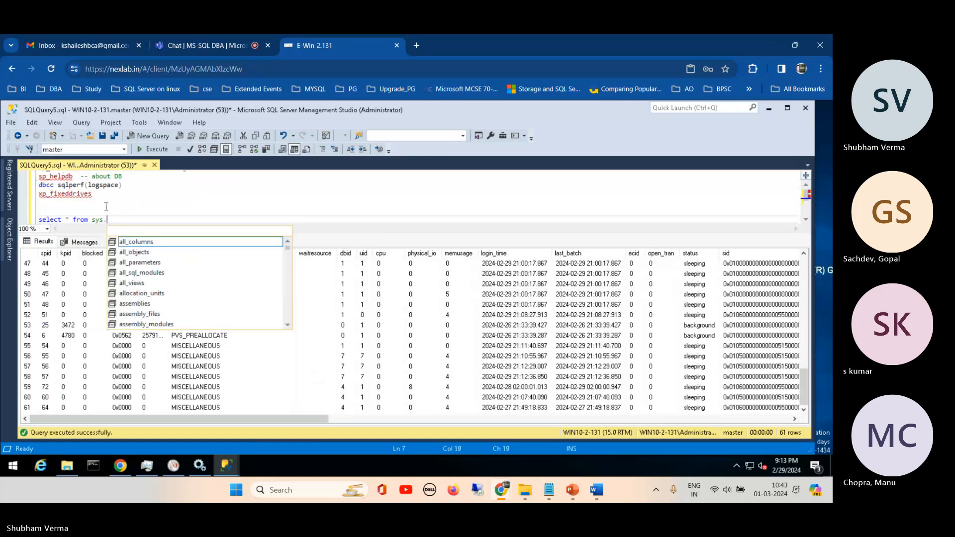
pyautogui.write('data')
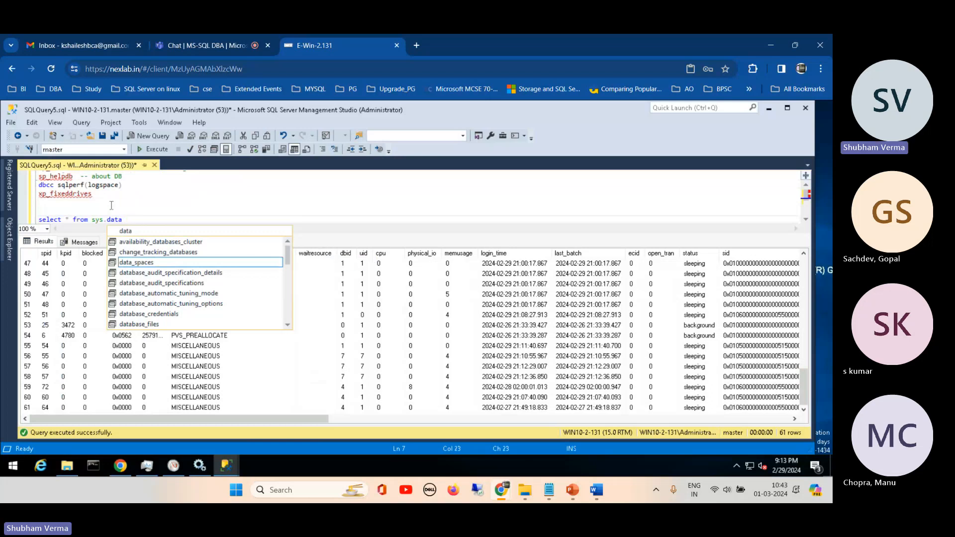
pyautogui.write('ba')
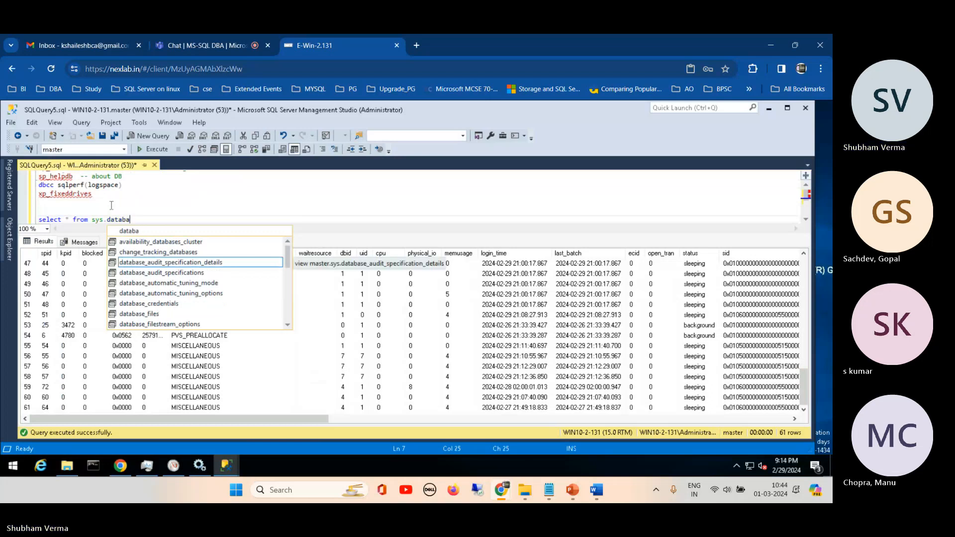
pyautogui.write('ses')
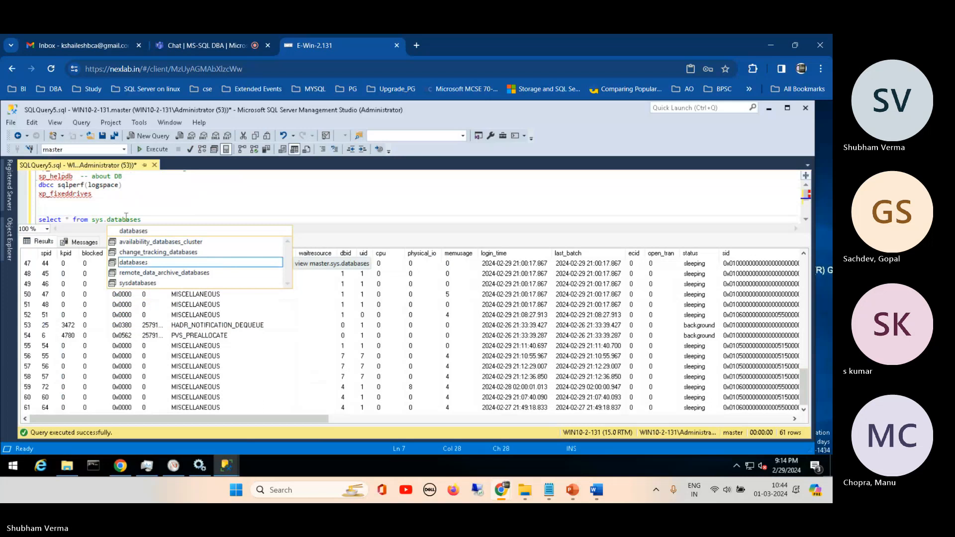
pyautogui.doubleClick(131, 283)
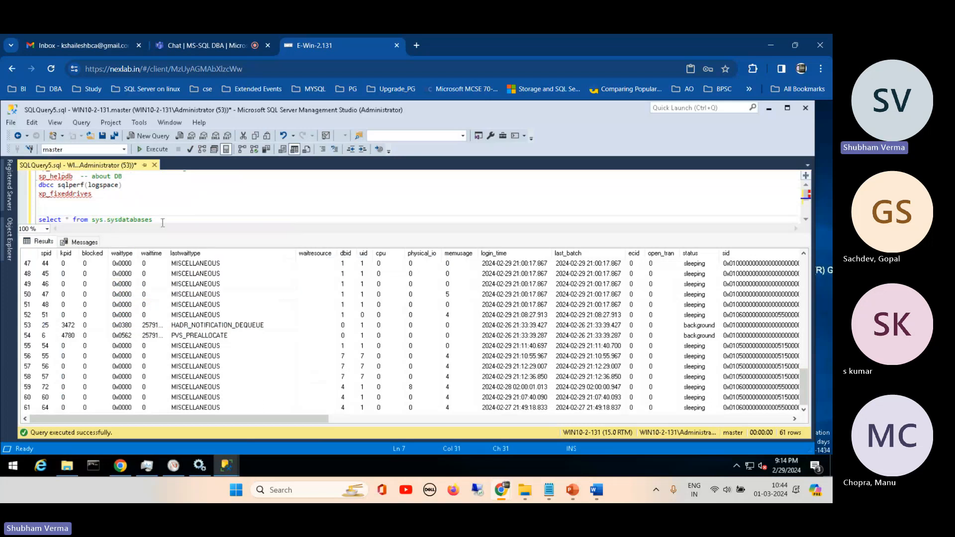
# - Execute only the sys.sysdatabases query and check the ReportServer row's dbid, slightly narrowing the dbid column
pyautogui.hotkey('shift', 'Home')
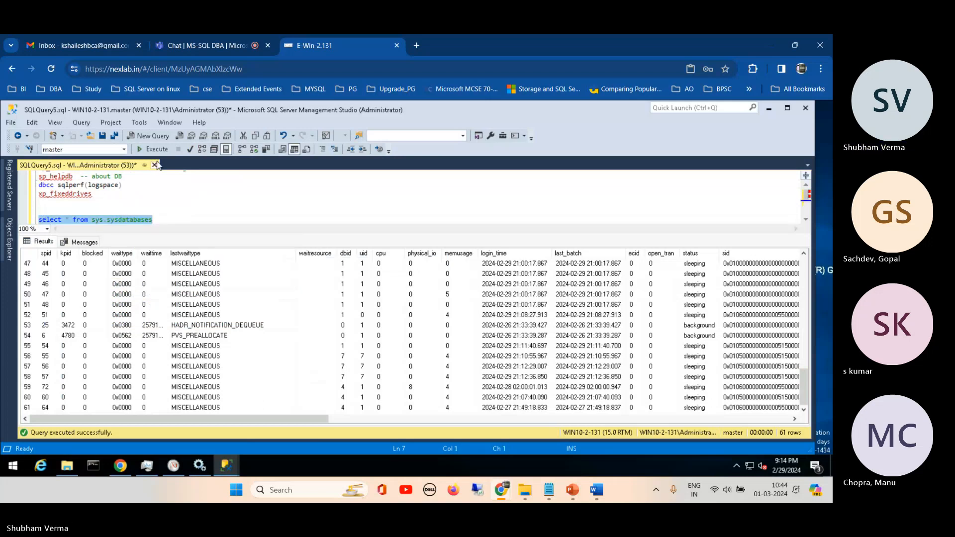
pyautogui.press('F5')
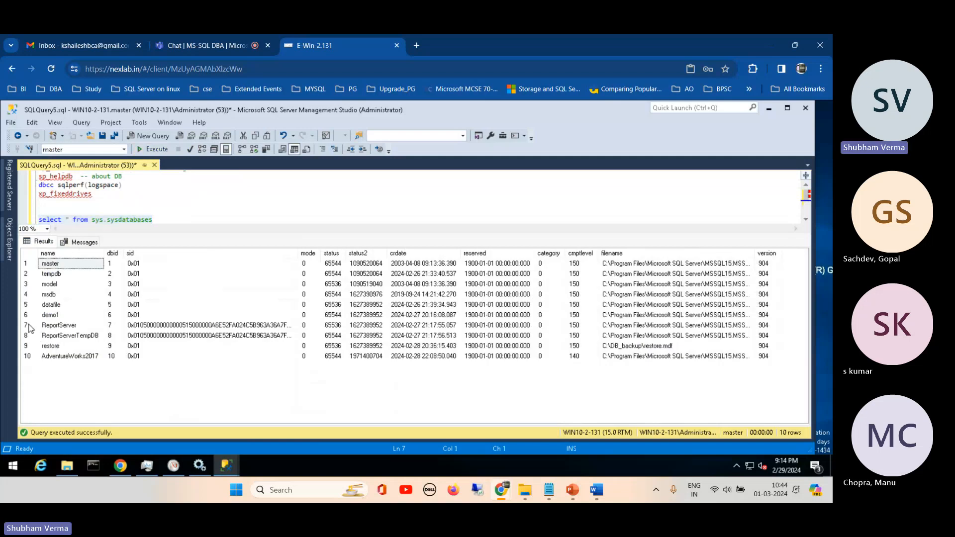
pyautogui.click(29, 326)
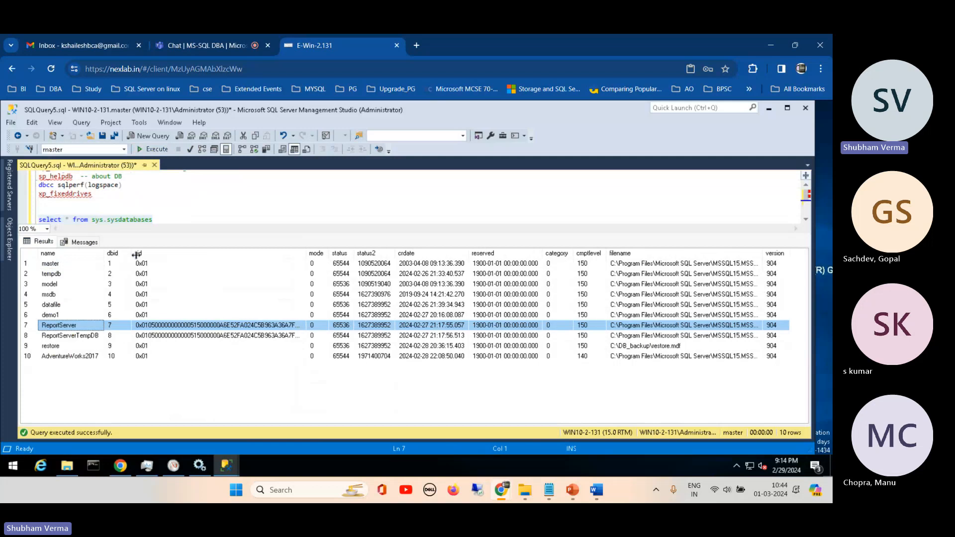
pyautogui.moveTo(124, 255); pyautogui.dragTo(124, 255)
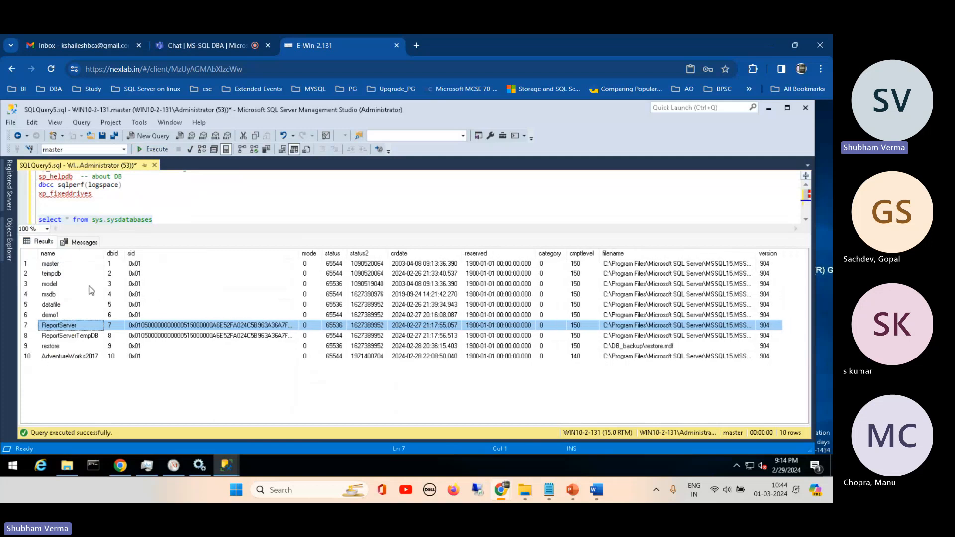
# - Re-execute only the sys.sysprocesses query ordered by CPU Desc and review its rows through the end of the list
pyautogui.moveTo(188, 233); pyautogui.dragTo(191, 315)
pyautogui.click(227, 228)
pyautogui.moveTo(227, 232); pyautogui.dragTo(38, 229)
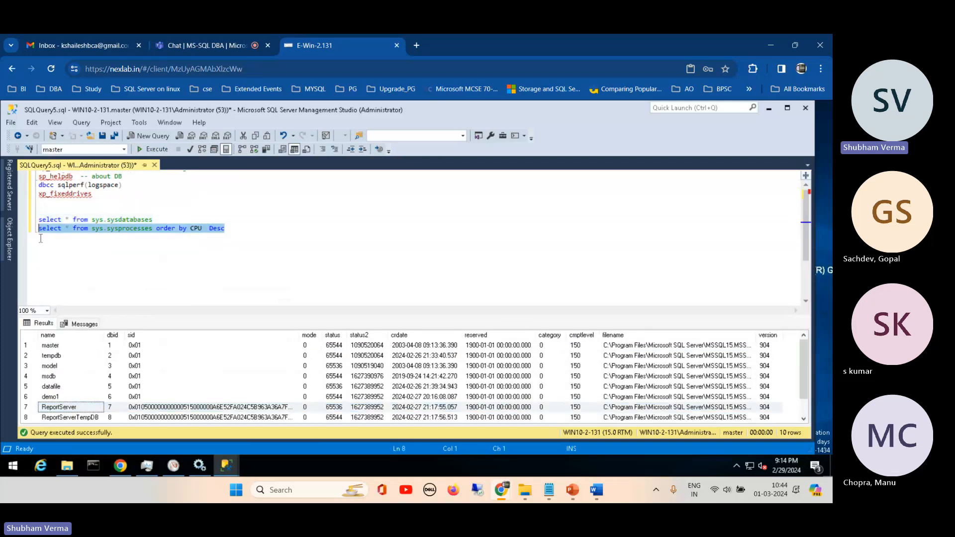
pyautogui.click(153, 150)
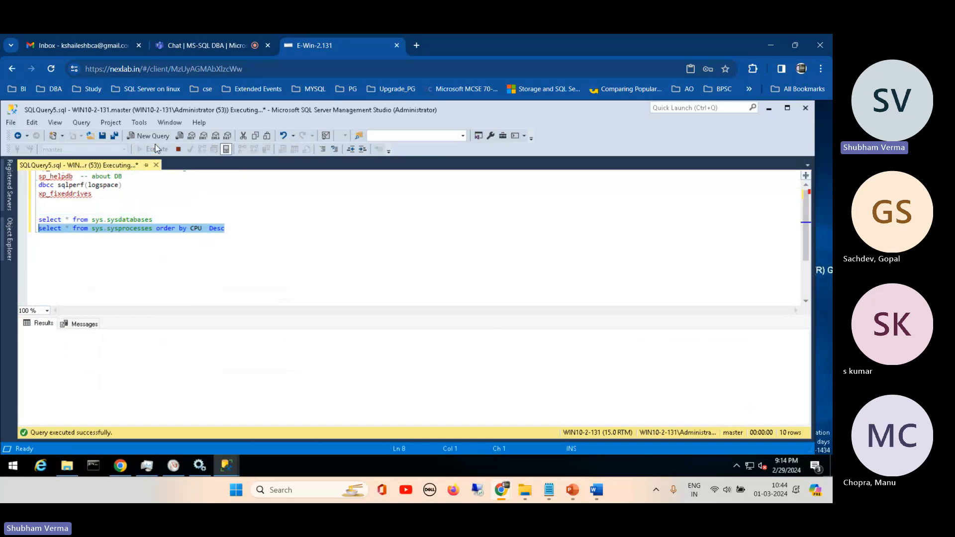
pyautogui.moveTo(298, 318); pyautogui.dragTo(317, 244)
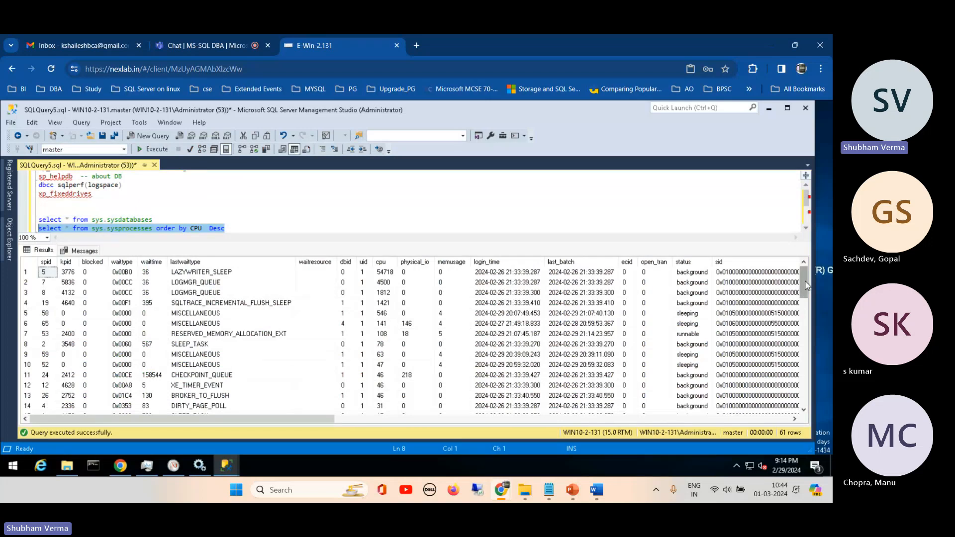
pyautogui.moveTo(807, 285); pyautogui.dragTo(810, 396)
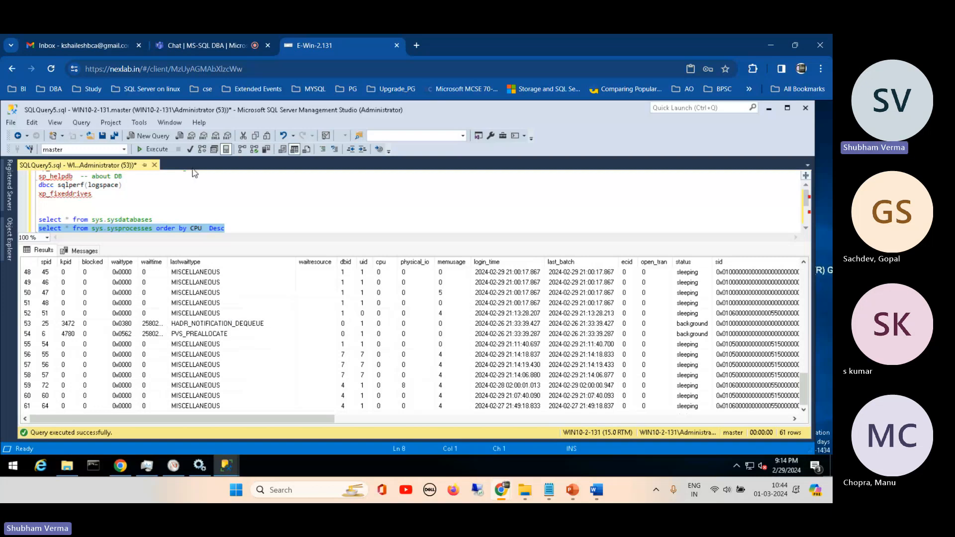
# - Open a new query window on the datafile database and start a query with select * from
pyautogui.click(151, 135)
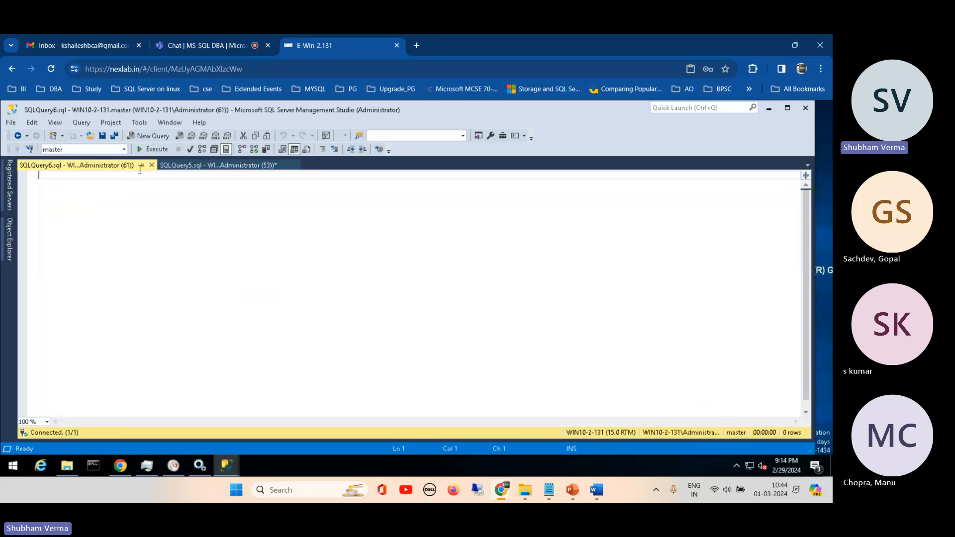
pyautogui.click(124, 149)
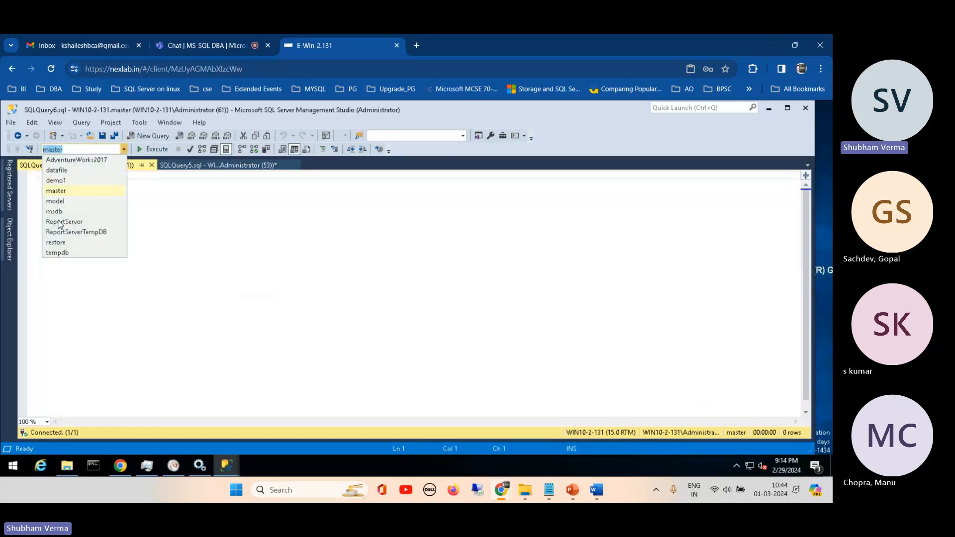
pyautogui.click(56, 170)
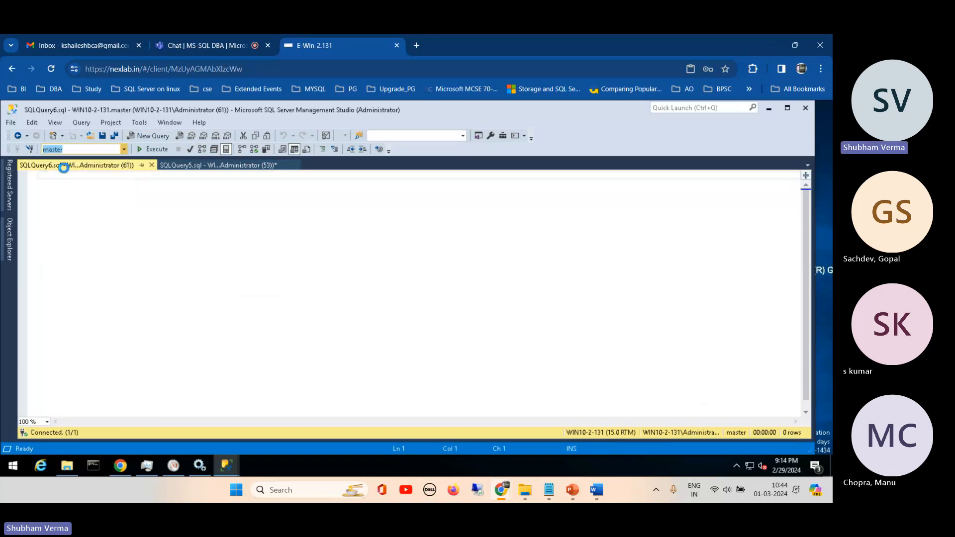
pyautogui.click(70, 195)
pyautogui.write('select ')
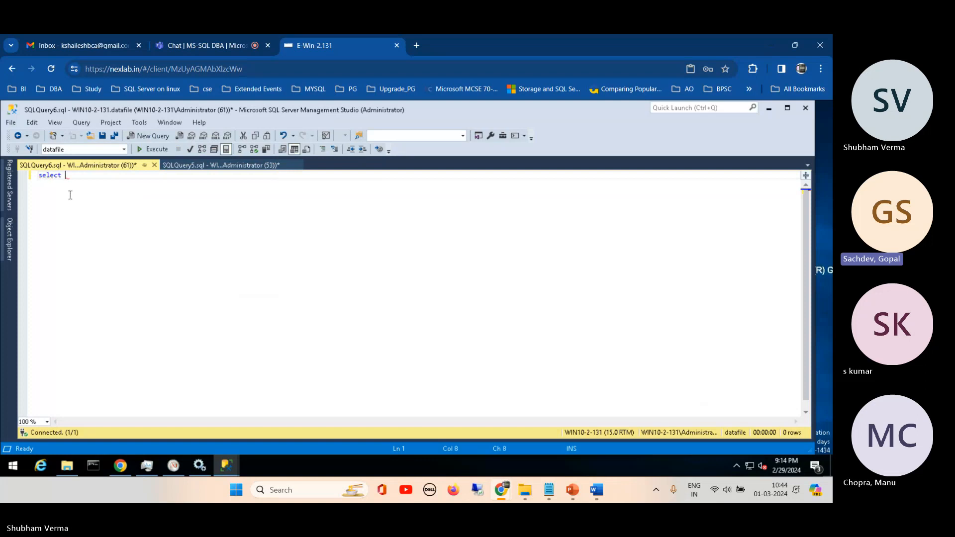
pyautogui.write('* from')
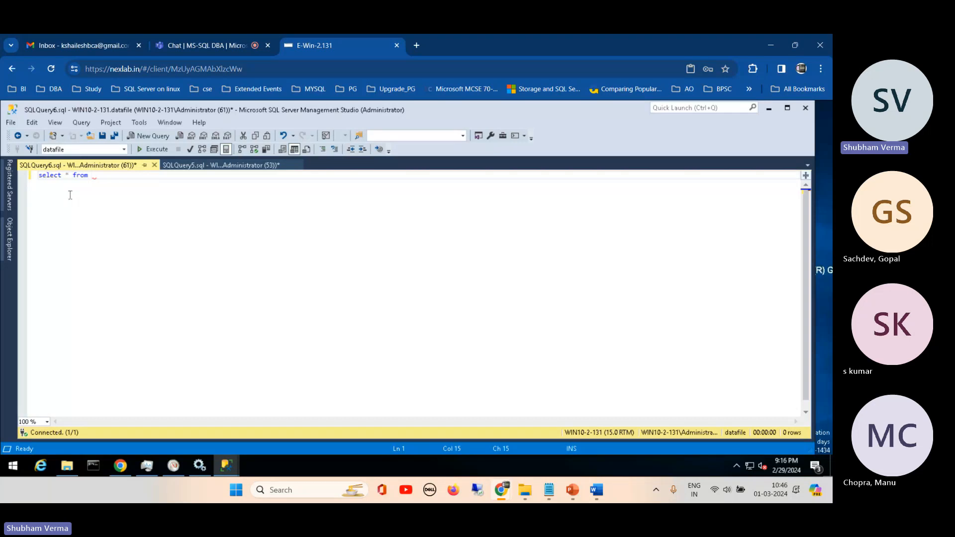
# - Expand the WIN10-2-131 server's Databases tree down to the System Tables of the master database
pyautogui.click(9, 238)
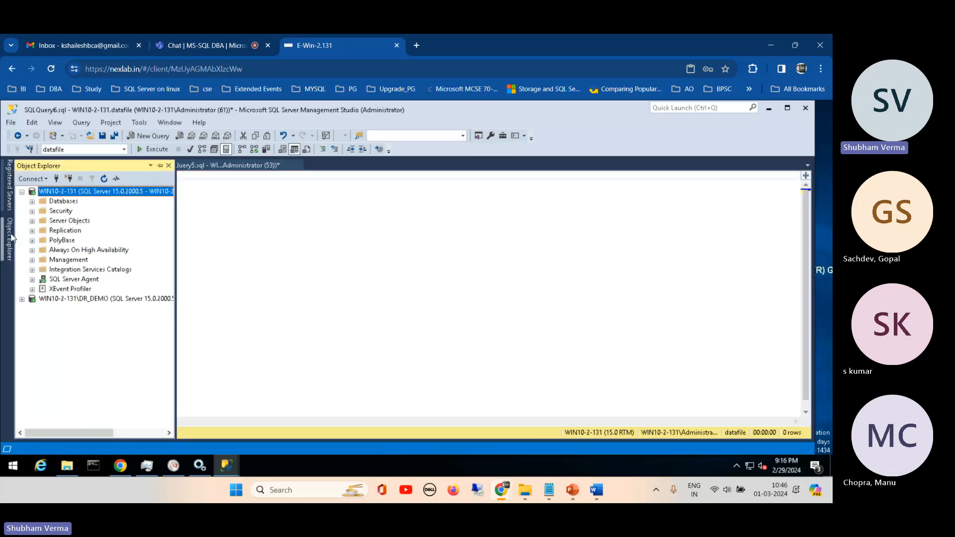
pyautogui.click(32, 201)
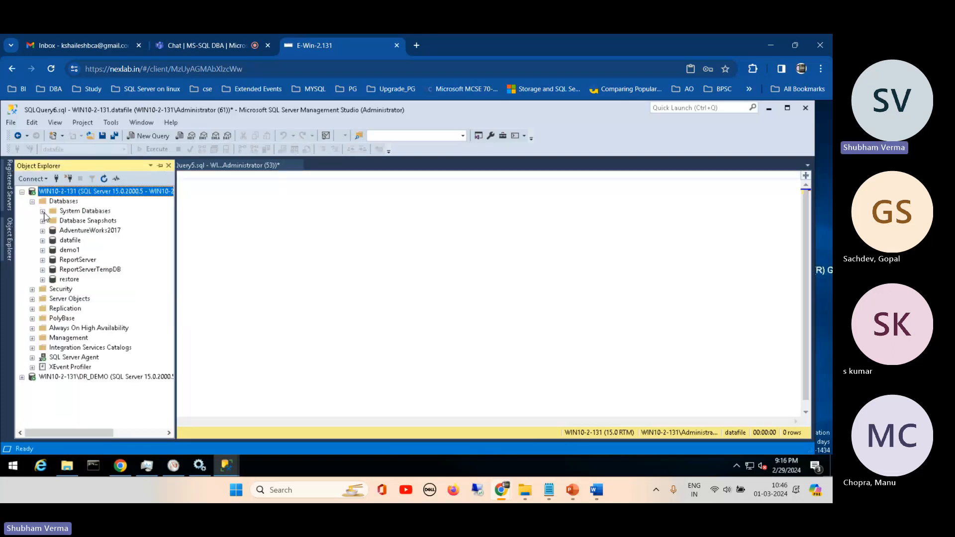
pyautogui.click(43, 212)
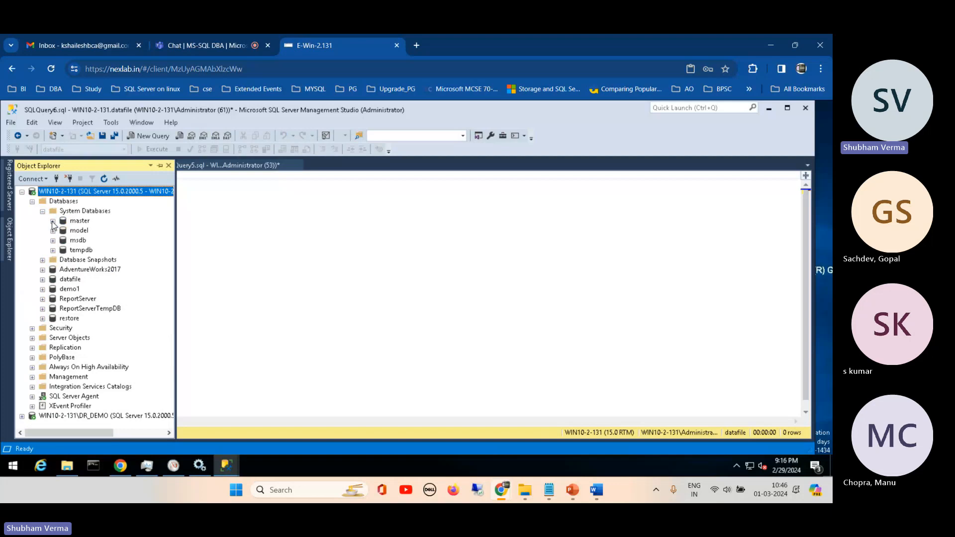
pyautogui.click(53, 221)
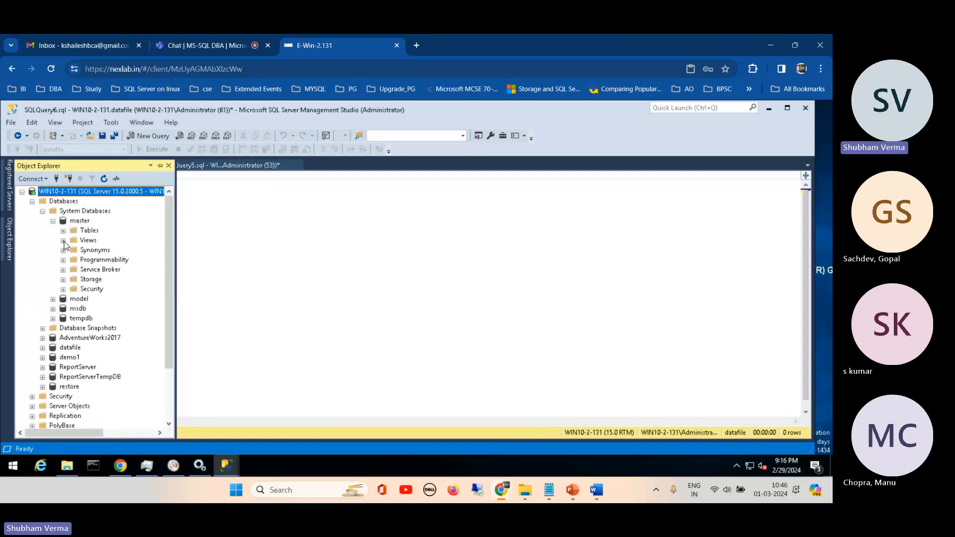
pyautogui.click(64, 231)
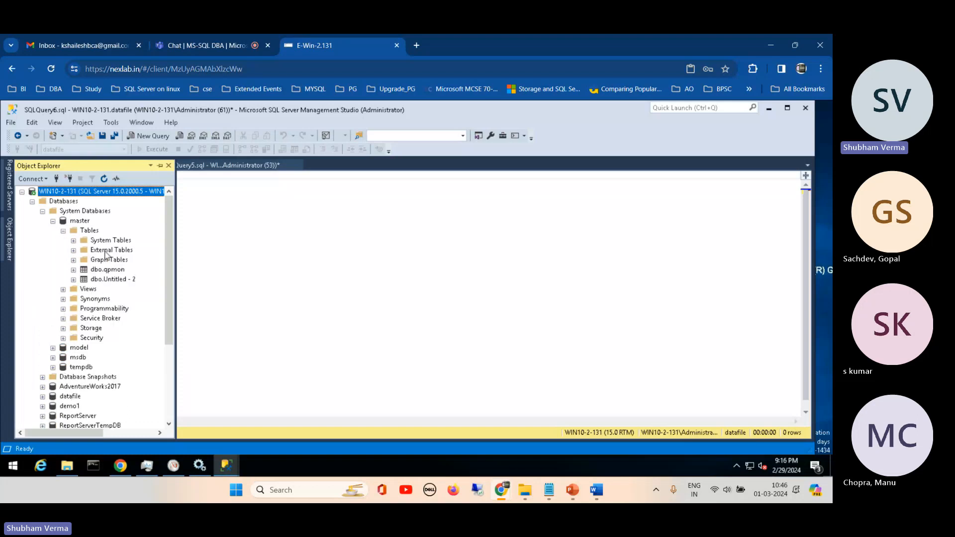
pyautogui.doubleClick(124, 239)
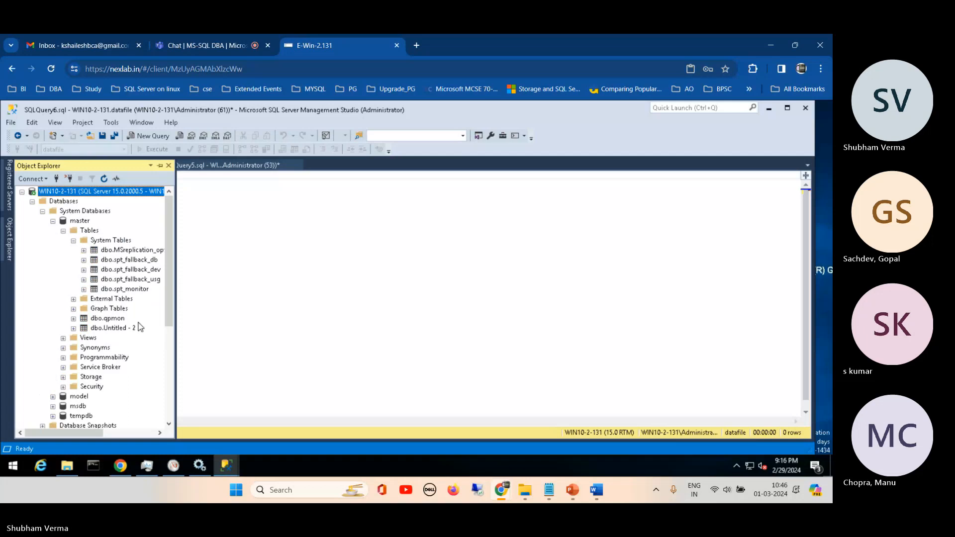
# - Examine the dbo.qpmon and dbo.Untitled - 2 tables of the master database, collapsing and re-expanding master in between
pyautogui.click(107, 328)
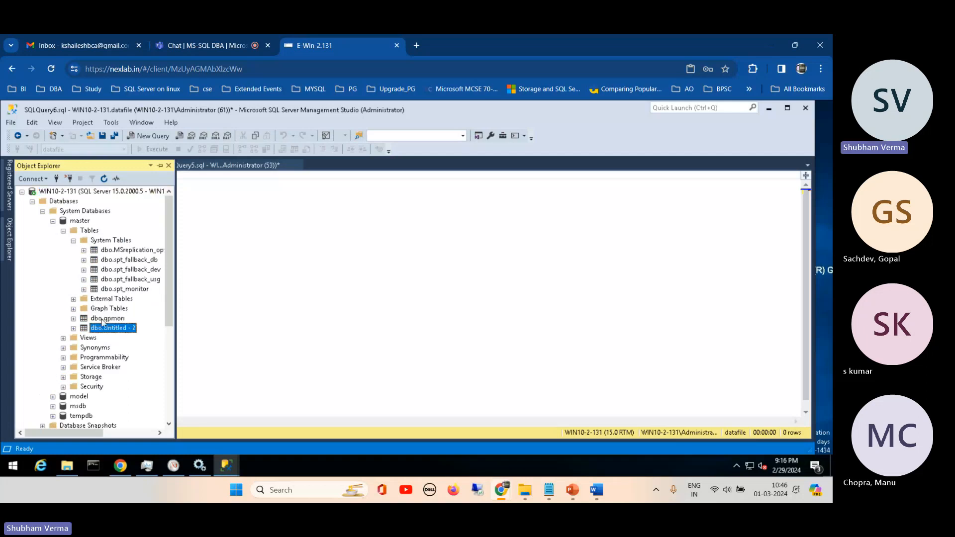
pyautogui.click(103, 319)
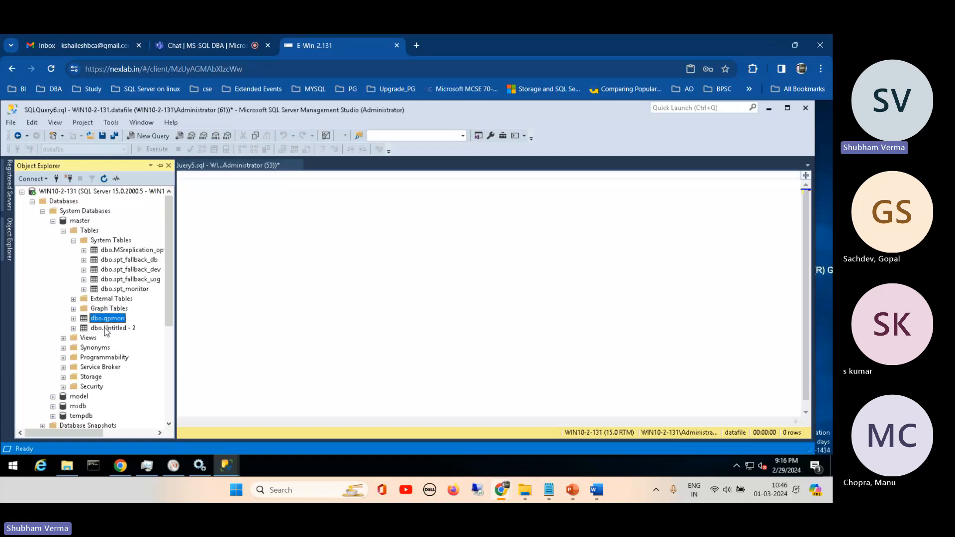
pyautogui.click(107, 329)
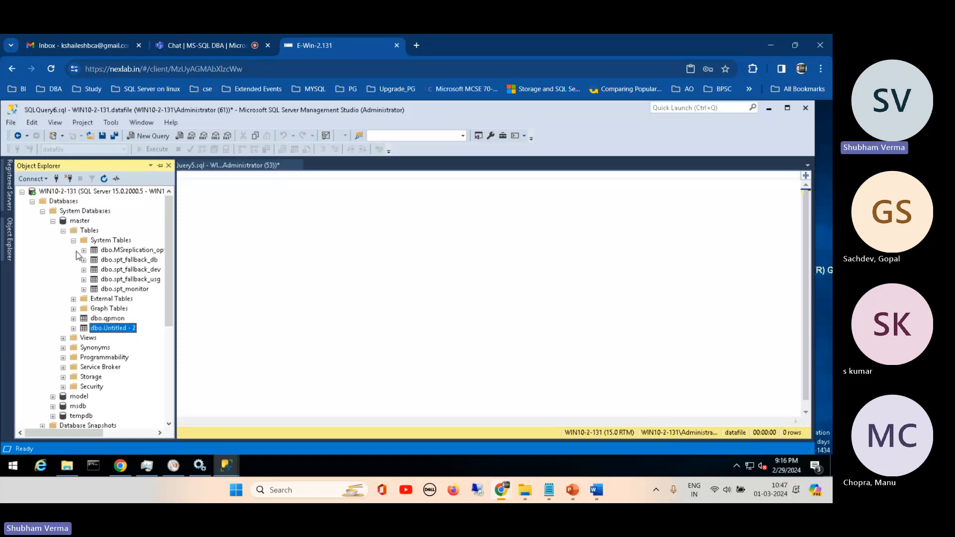
pyautogui.click(102, 321)
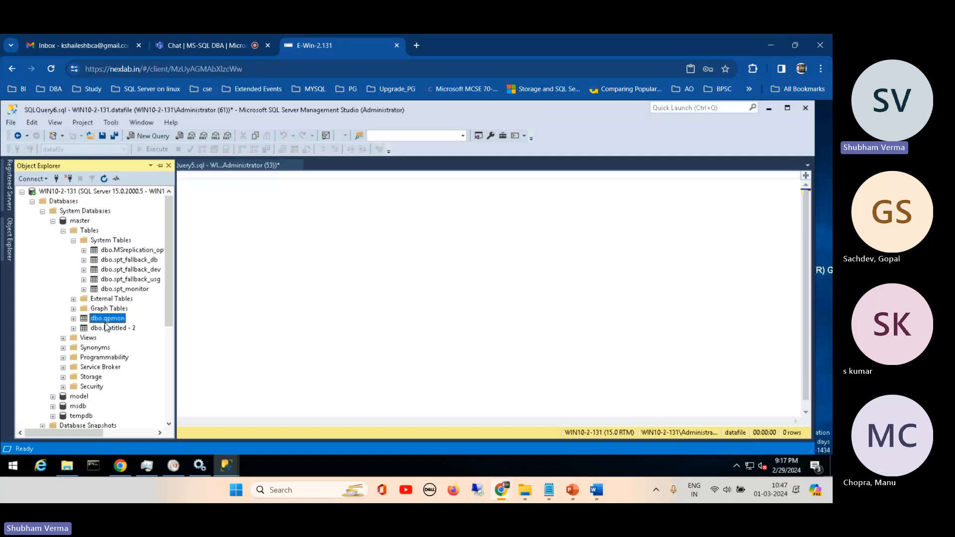
pyautogui.click(73, 221)
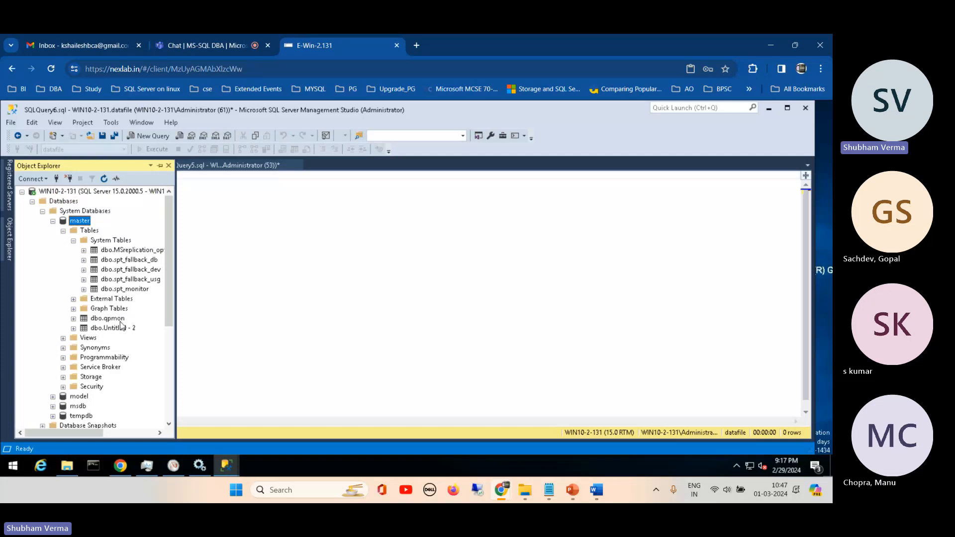
pyautogui.doubleClick(75, 222)
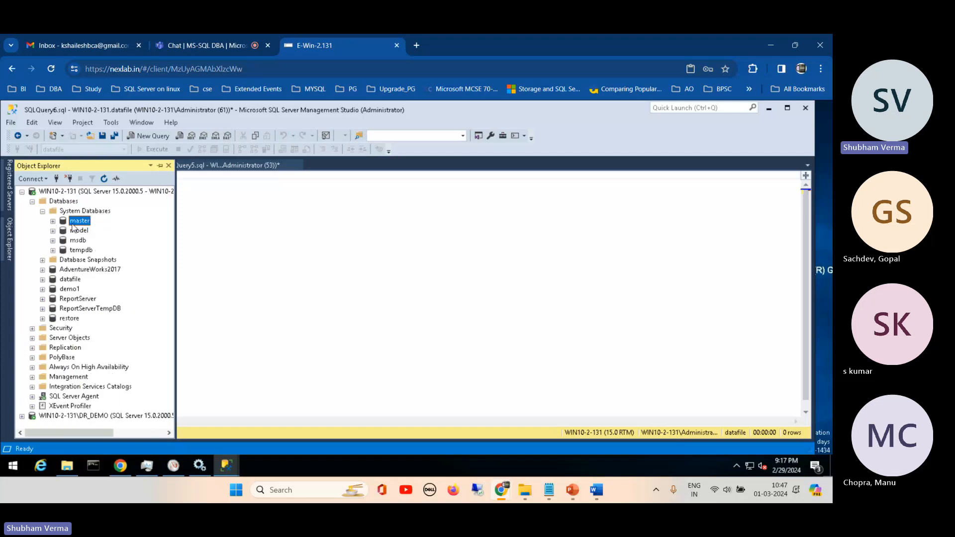
pyautogui.click(52, 222)
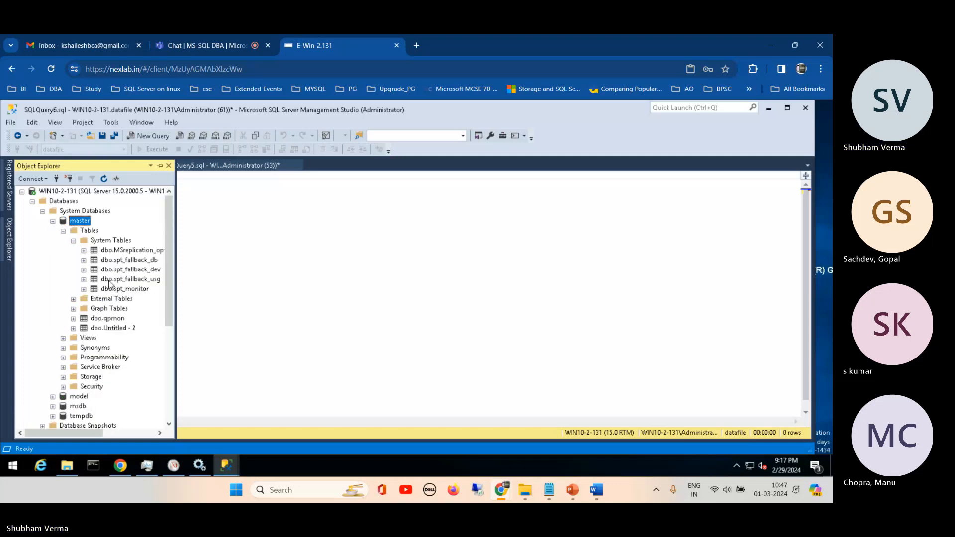
pyautogui.click(107, 319)
pyautogui.click(110, 329)
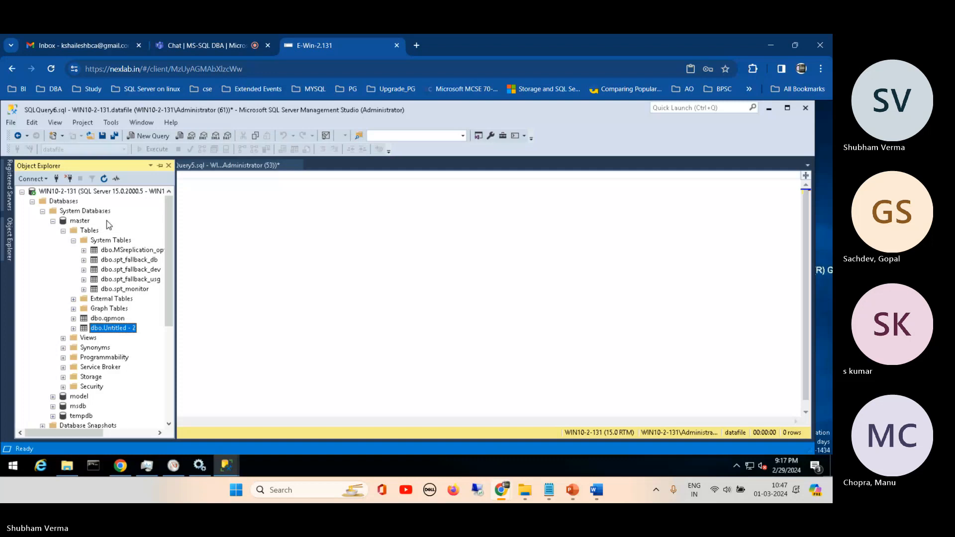
# - Look over the master database's folders and tables once more, leaving Tables, master and System Databases collapsed
pyautogui.click(64, 231)
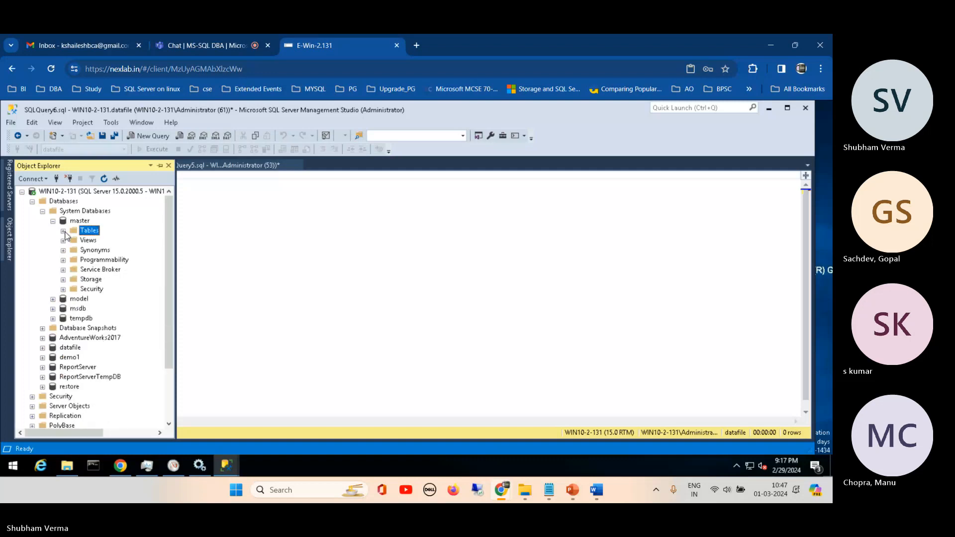
pyautogui.click(53, 222)
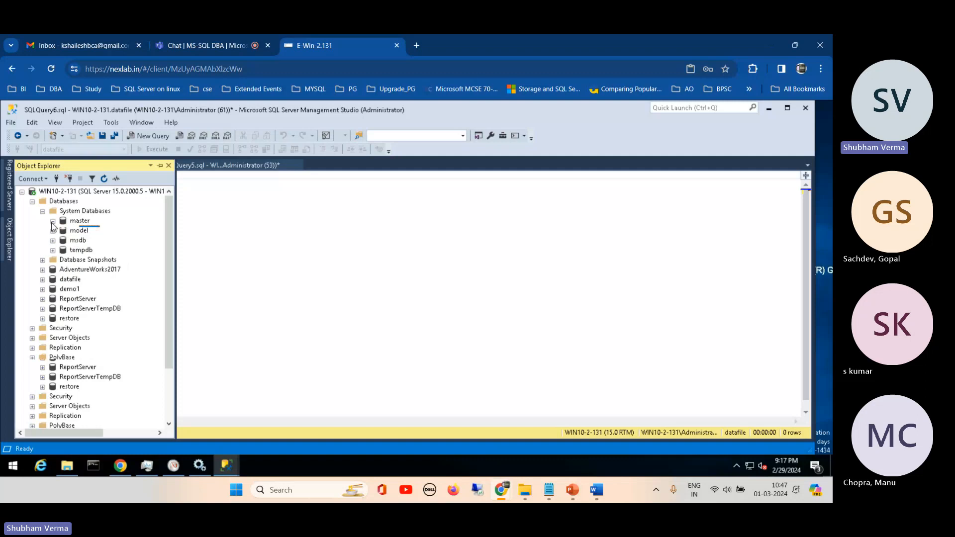
pyautogui.doubleClick(80, 222)
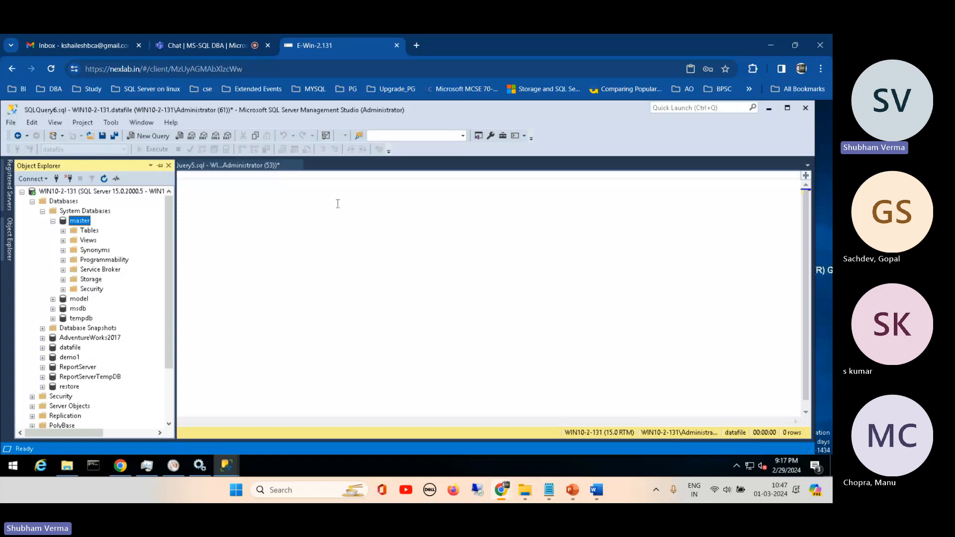
pyautogui.click(62, 231)
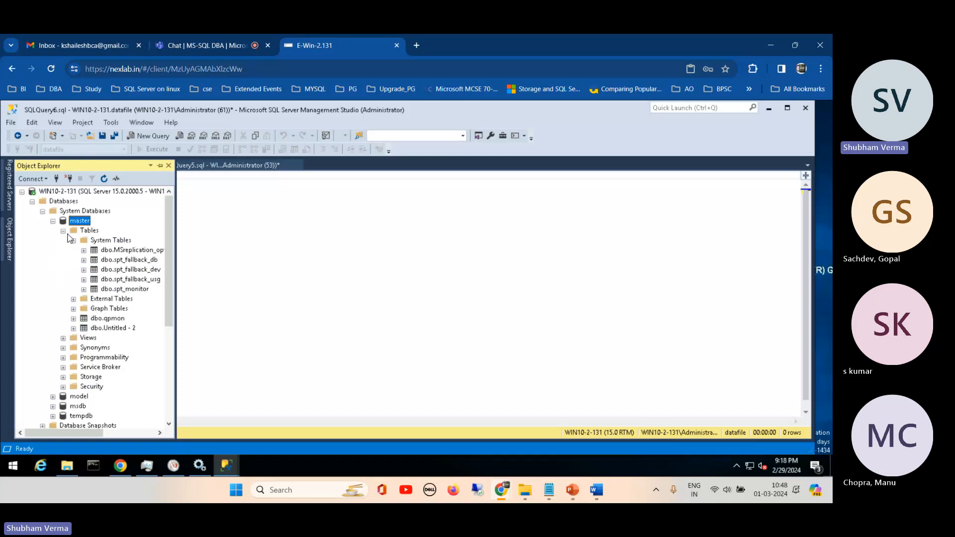
pyautogui.click(63, 231)
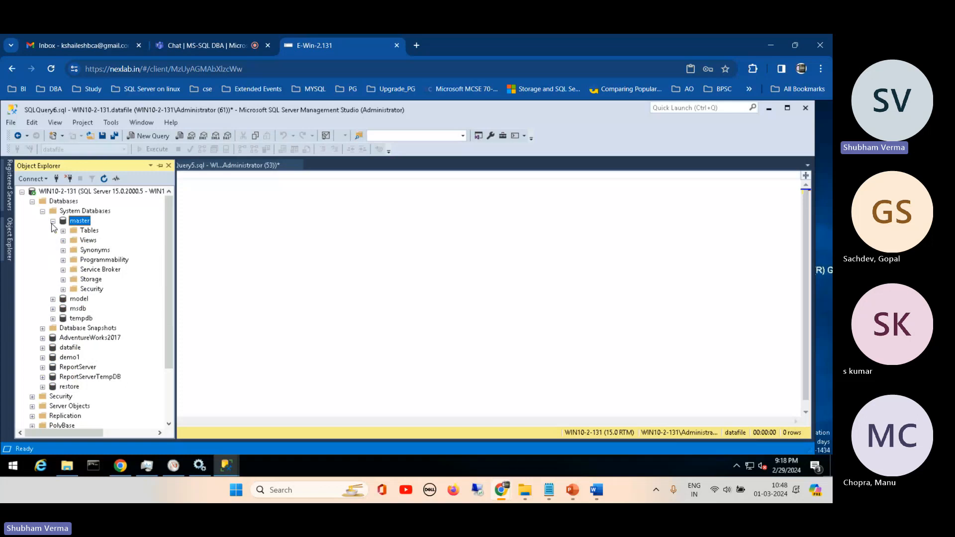
pyautogui.click(52, 221)
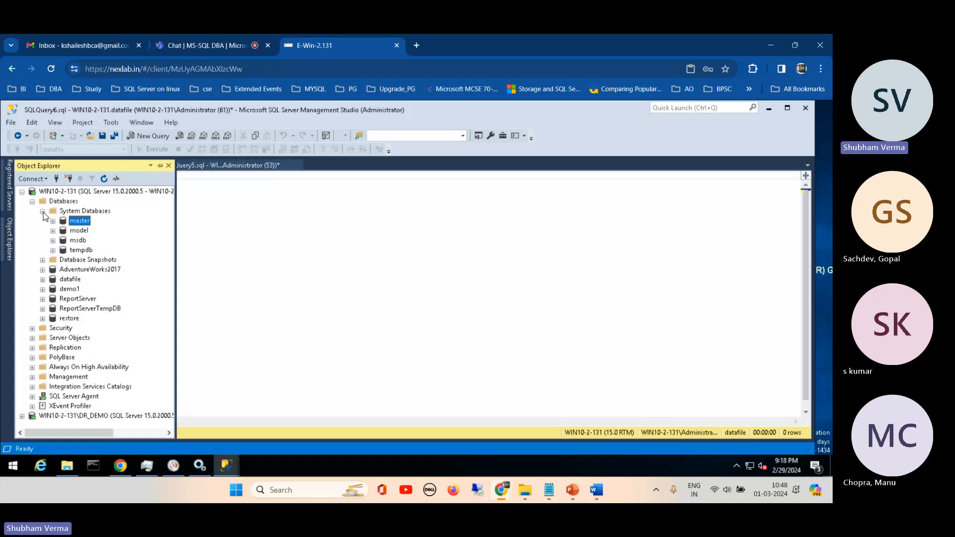
pyautogui.click(43, 212)
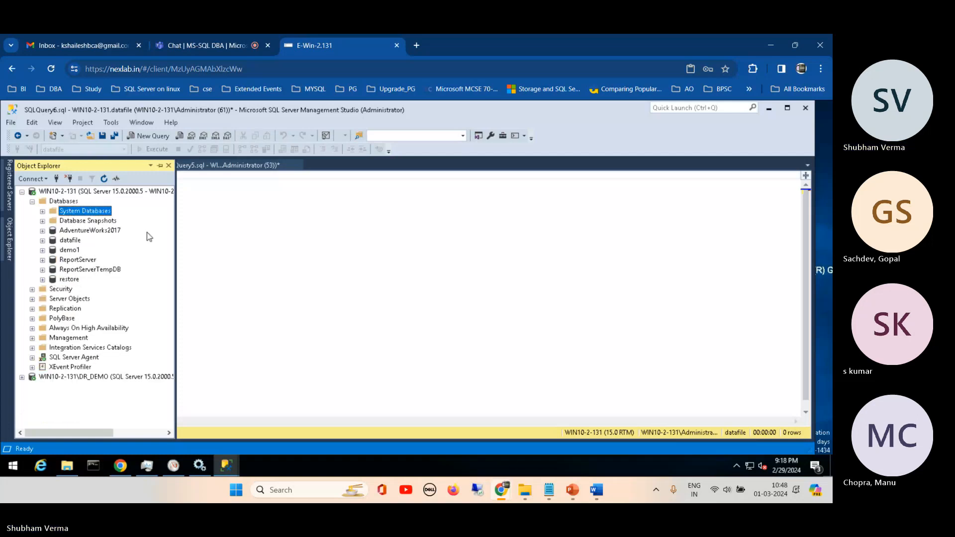
# - Complete the query on the datafile database as select * from student20 and execute it
pyautogui.click(194, 232)
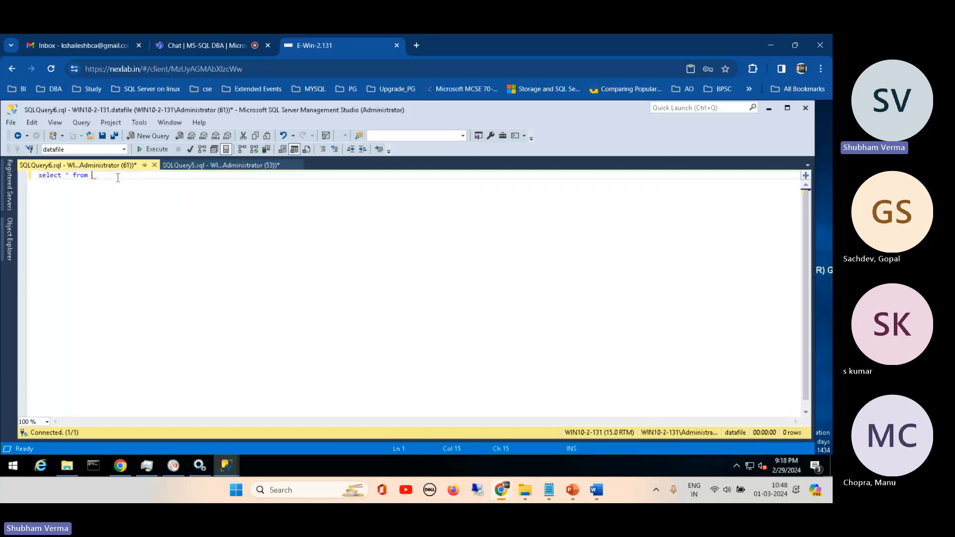
pyautogui.write('stun')
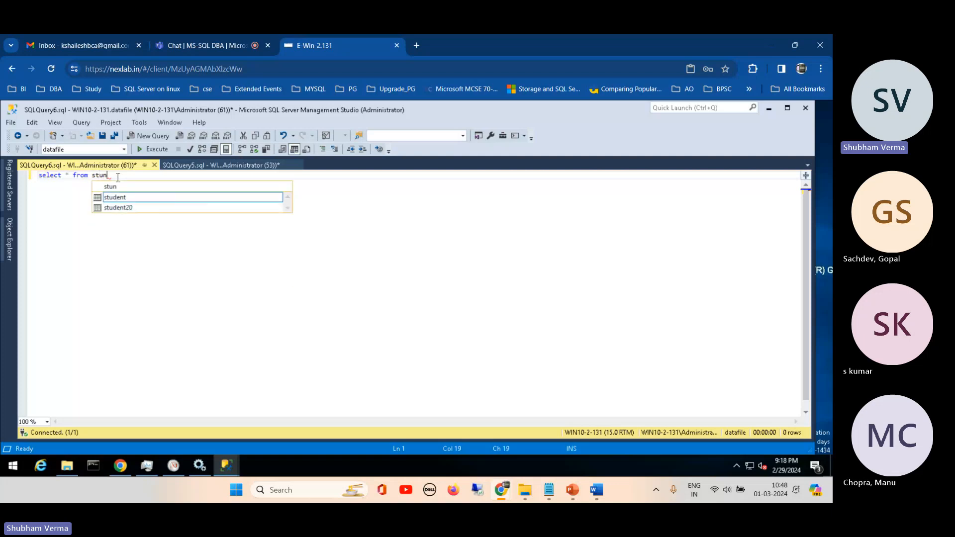
pyautogui.click(124, 210)
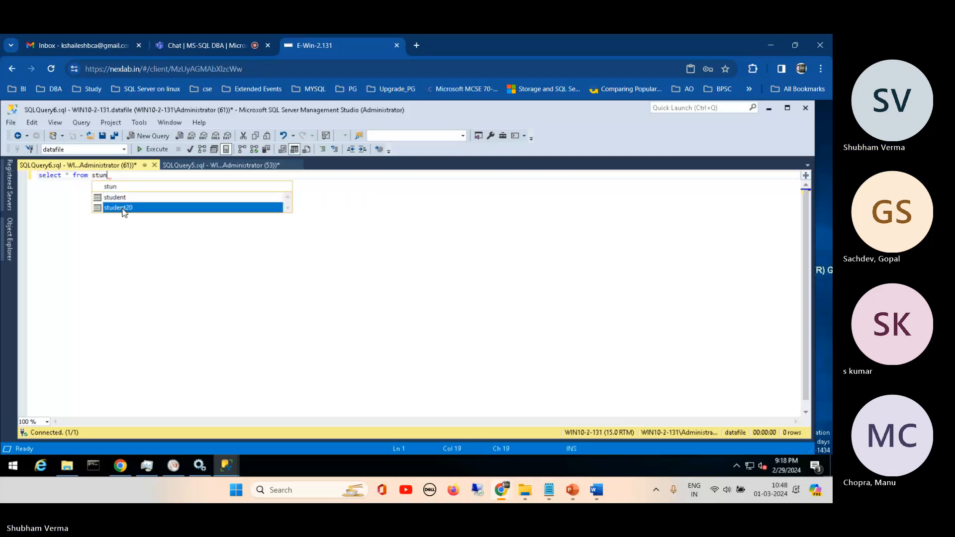
pyautogui.doubleClick(124, 208)
pyautogui.click(151, 149)
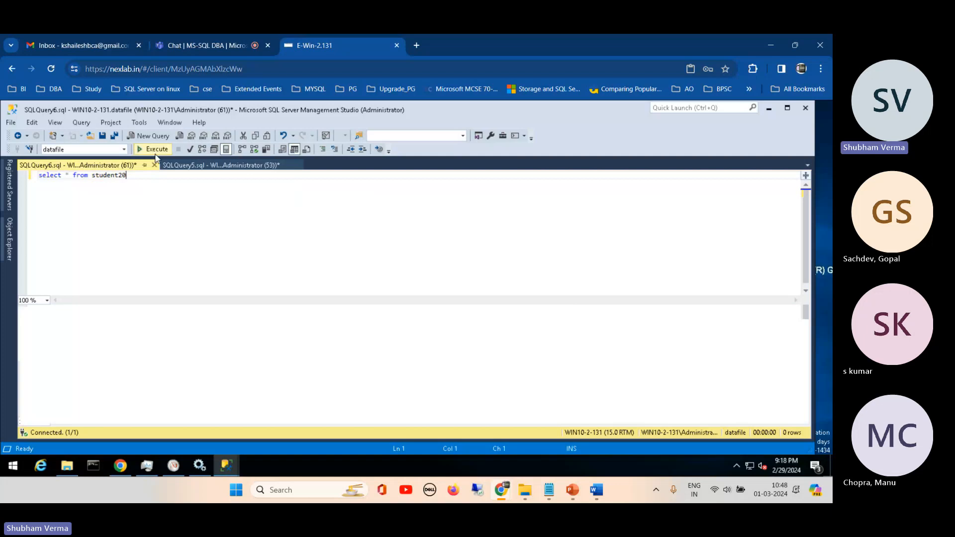
# - Re-execute the CPU-ordered sys.sysprocesses query in SQLQuery5 and match its spid 61 row to the student20 query window
pyautogui.click(189, 165)
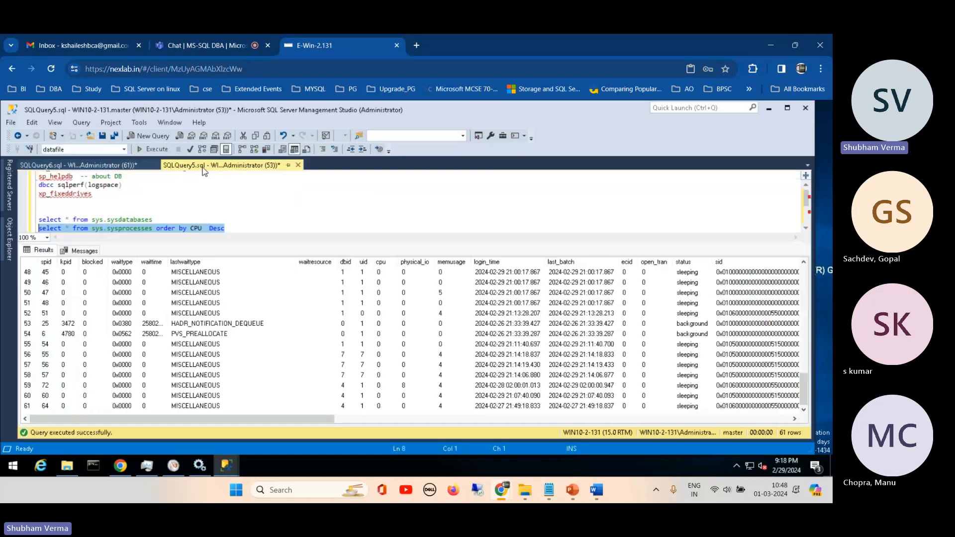
pyautogui.click(152, 153)
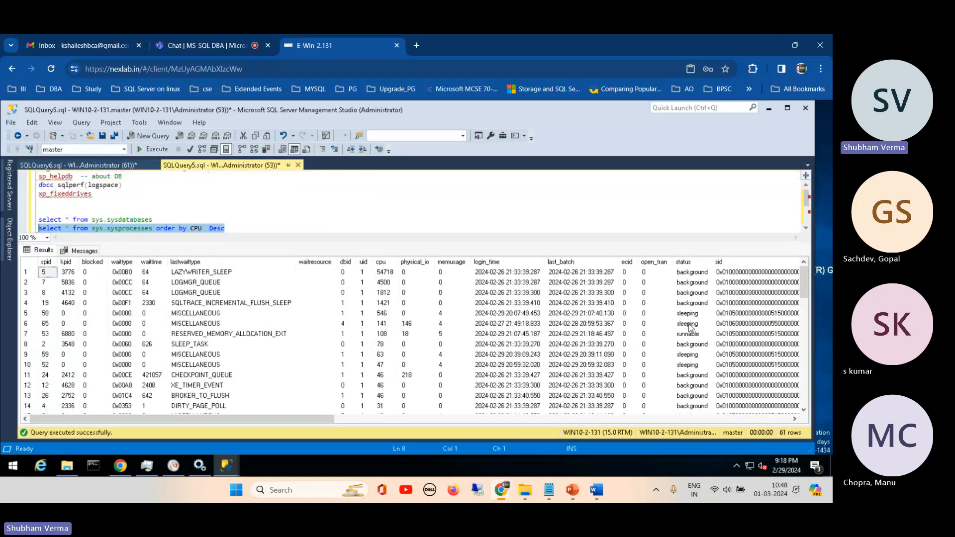
pyautogui.moveTo(804, 282); pyautogui.dragTo(806, 305)
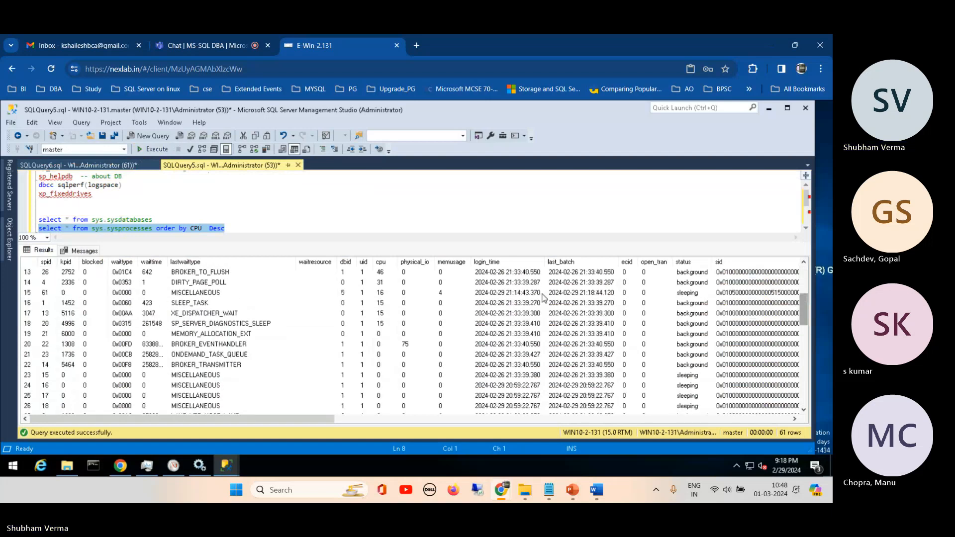
pyautogui.click(28, 294)
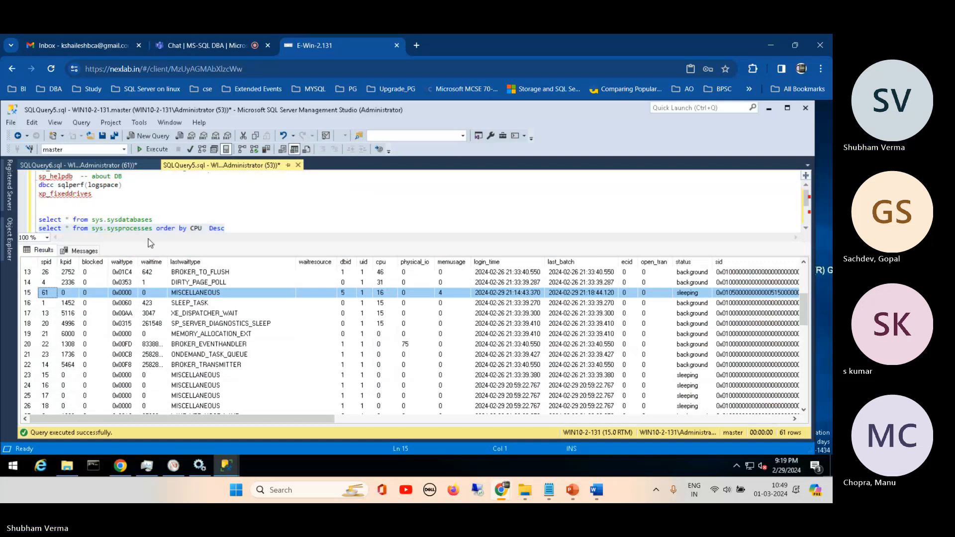
pyautogui.click(110, 170)
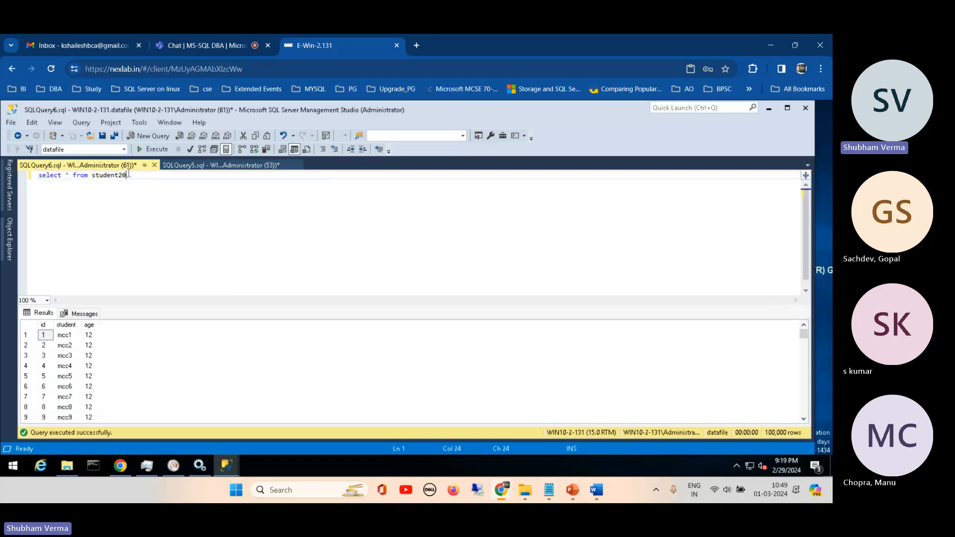
pyautogui.click(194, 166)
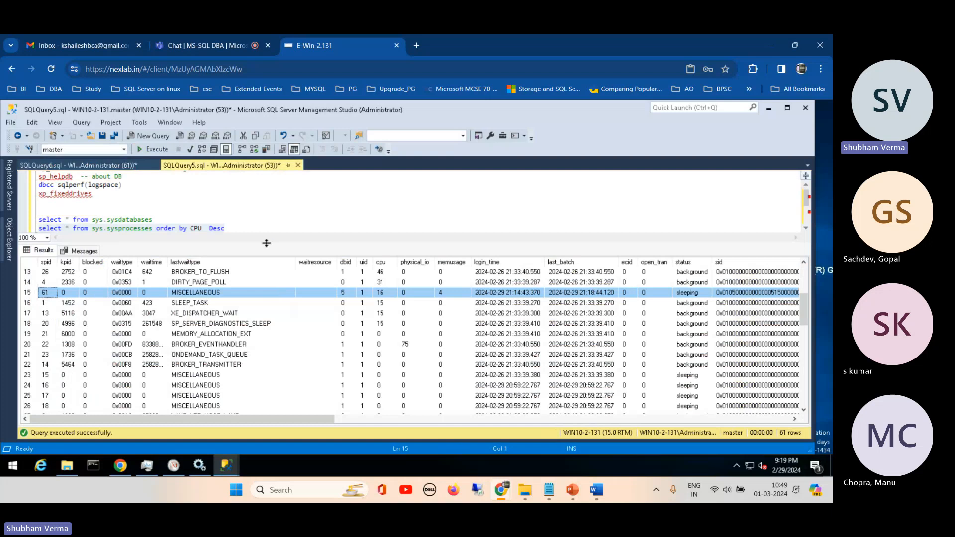
# - Examine the physical_io, cpu, status and lastwaittype columns of the sys.sysprocesses results across all rows
pyautogui.moveTo(268, 244); pyautogui.dragTo(270, 211)
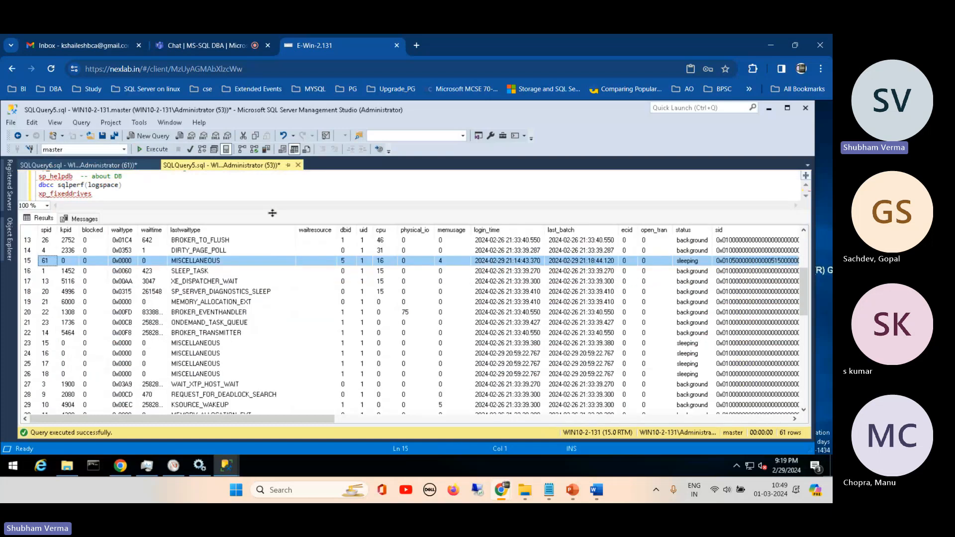
pyautogui.click(421, 233)
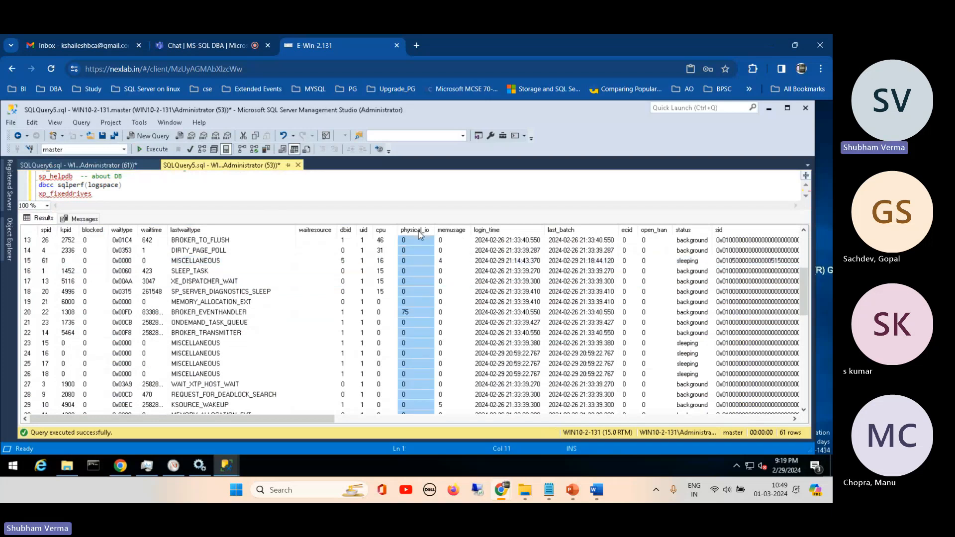
pyautogui.click(386, 231)
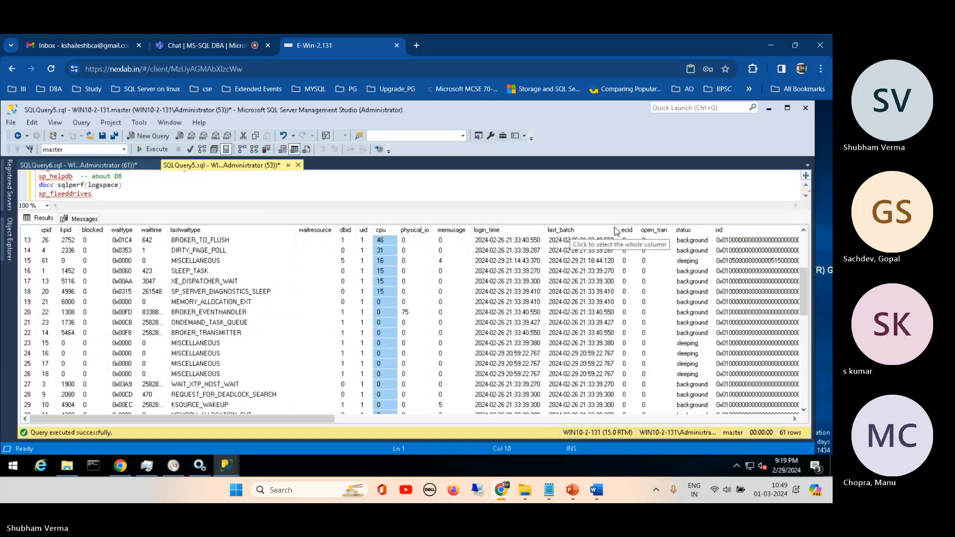
pyautogui.click(691, 232)
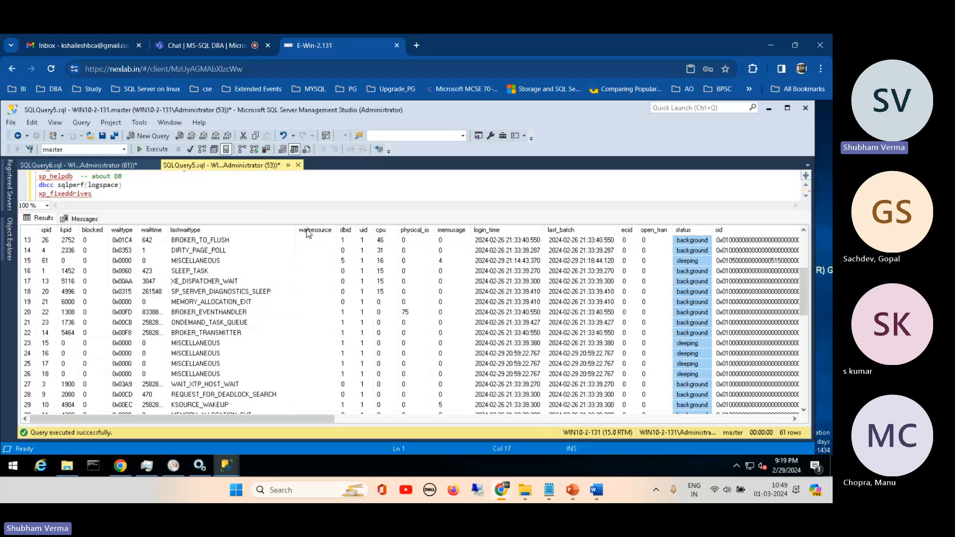
pyautogui.click(197, 232)
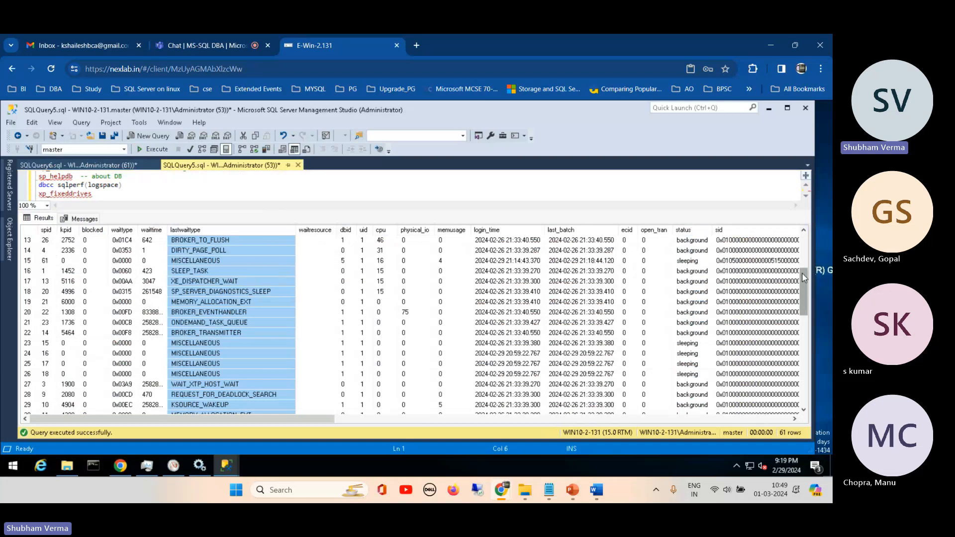
pyautogui.moveTo(802, 273); pyautogui.dragTo(801, 361)
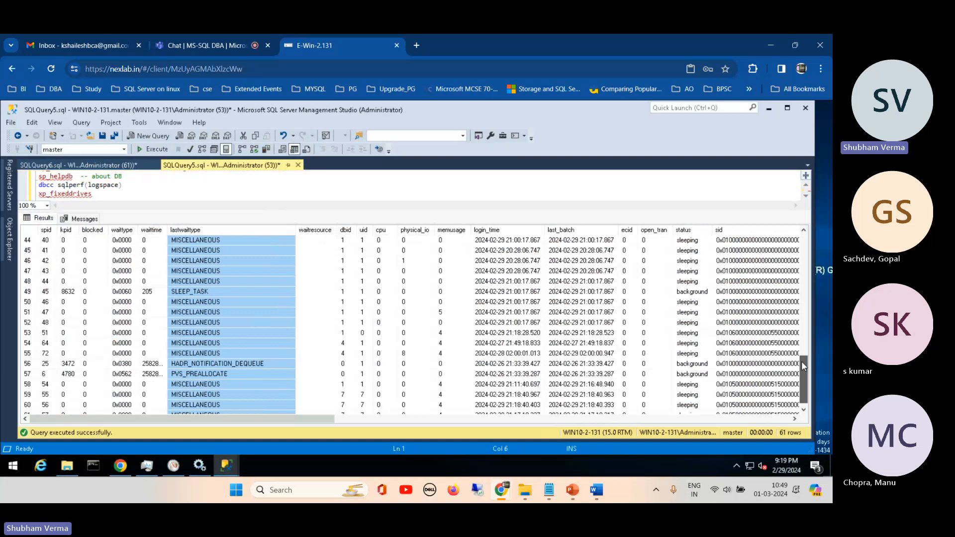
pyautogui.moveTo(802, 361); pyautogui.dragTo(810, 242)
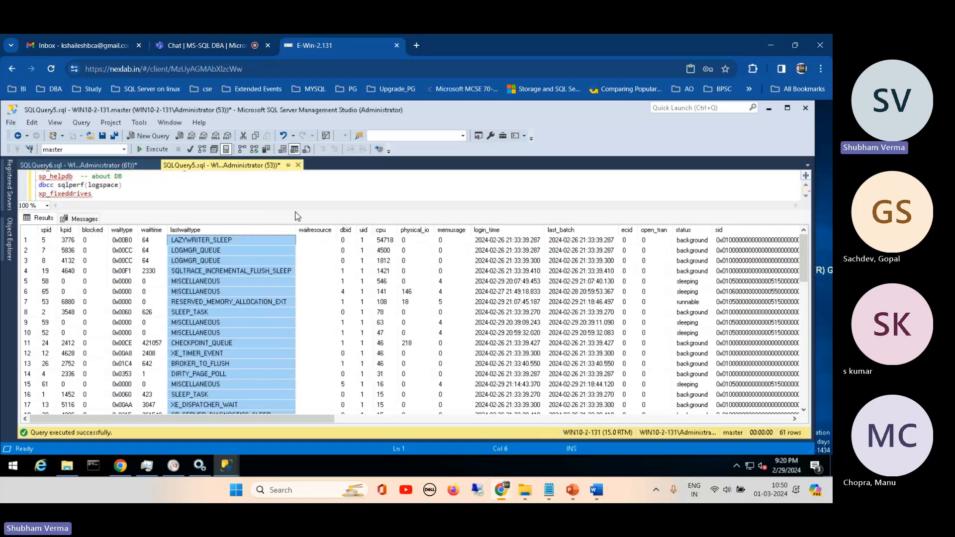
pyautogui.moveTo(297, 214); pyautogui.dragTo(297, 256)
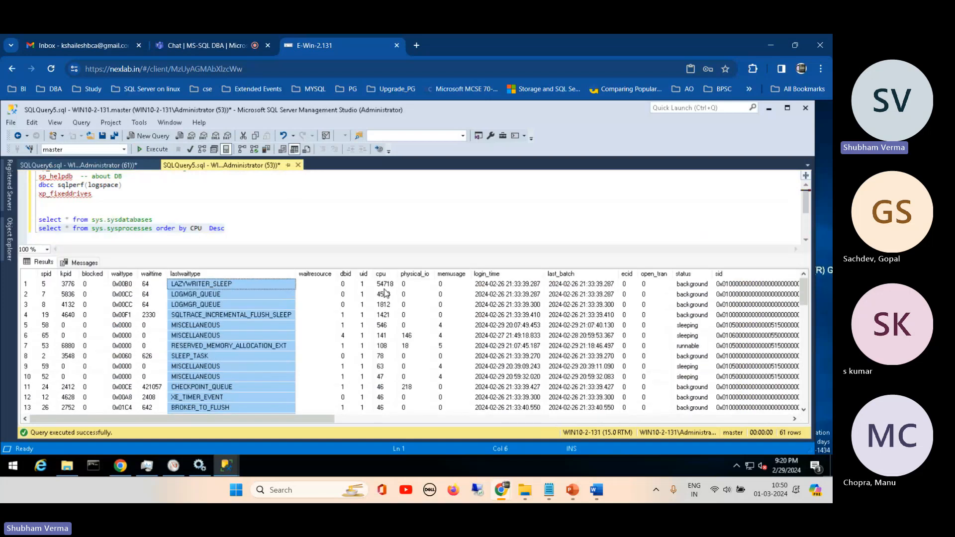
# - Open the sql server wait types presentation from the R@ilTel folder in PowerPoint and show slide 8 on frequently occurring waits
pyautogui.moveTo(575, 491)
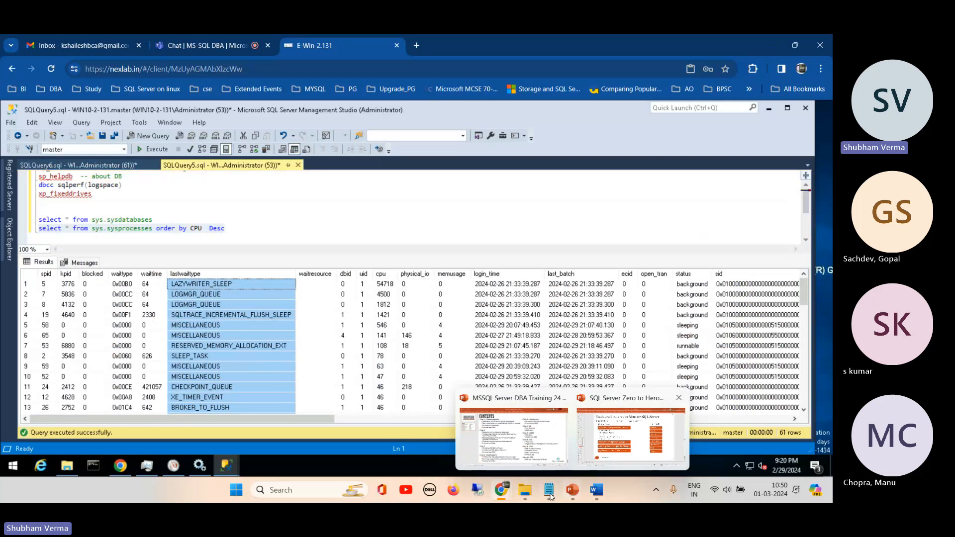
pyautogui.moveTo(525, 492)
pyautogui.click(546, 433)
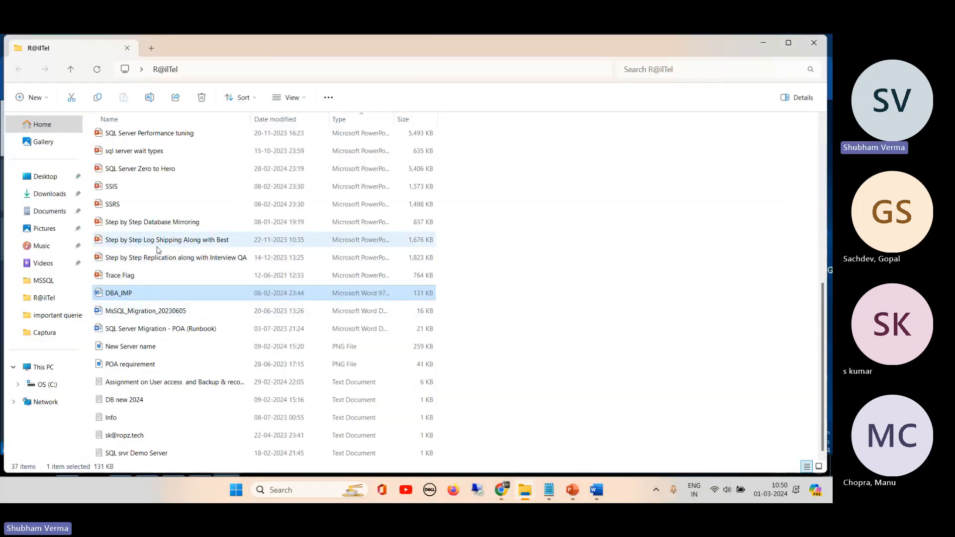
pyautogui.click(141, 154)
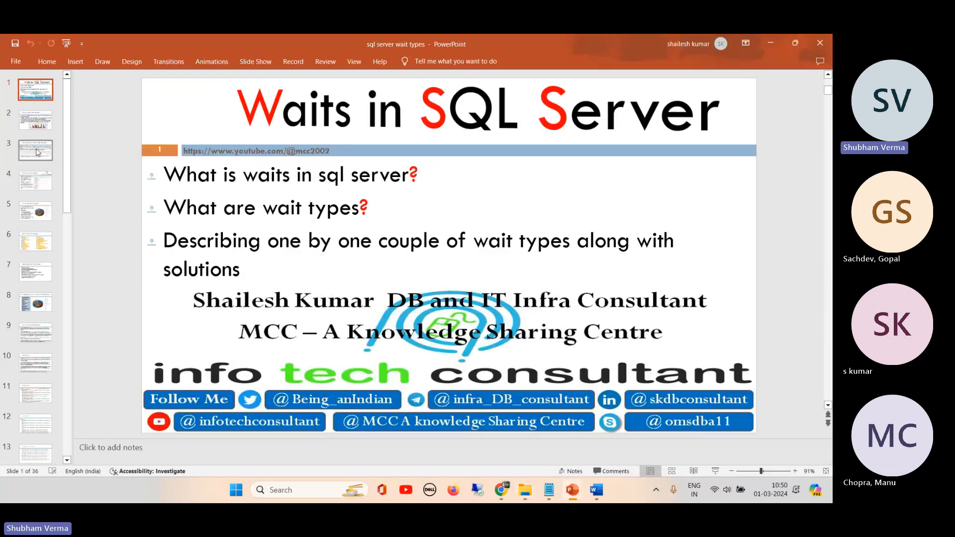
pyautogui.click(38, 304)
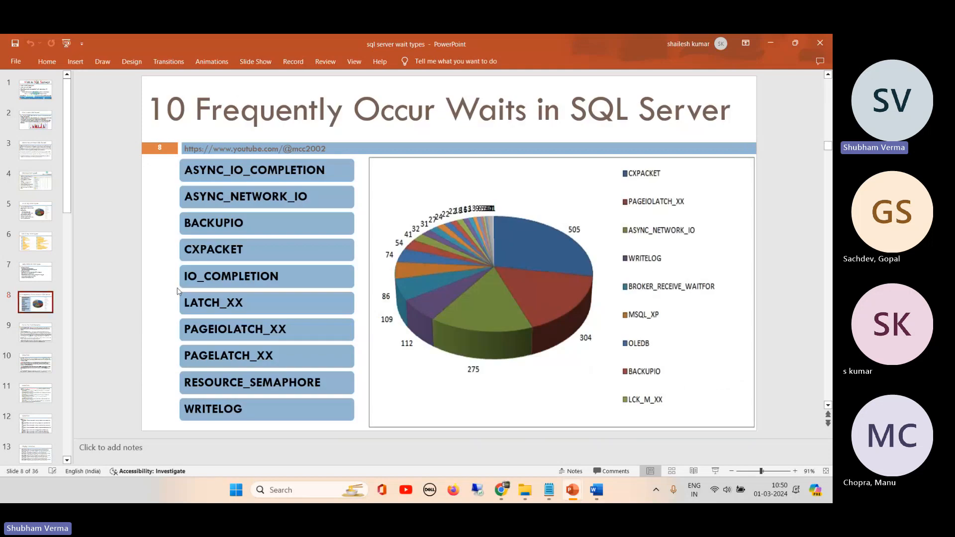